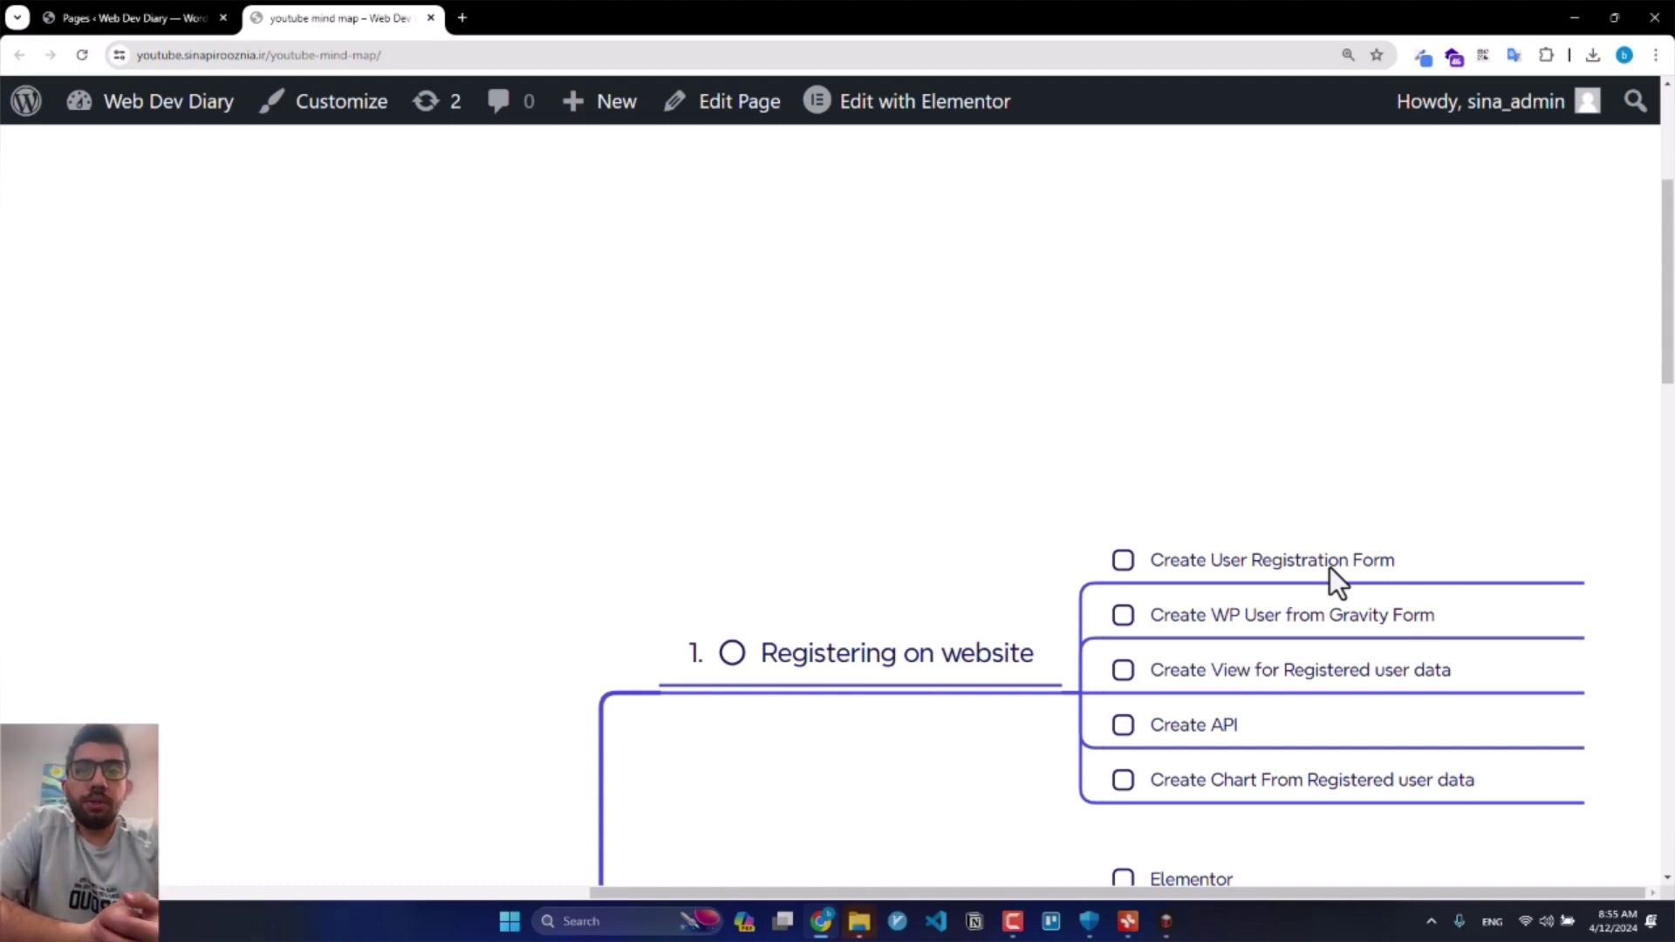
Step: Return to the WordPress Pages list showing the 'user' and 'youtube mind map' pages
click(88, 16)
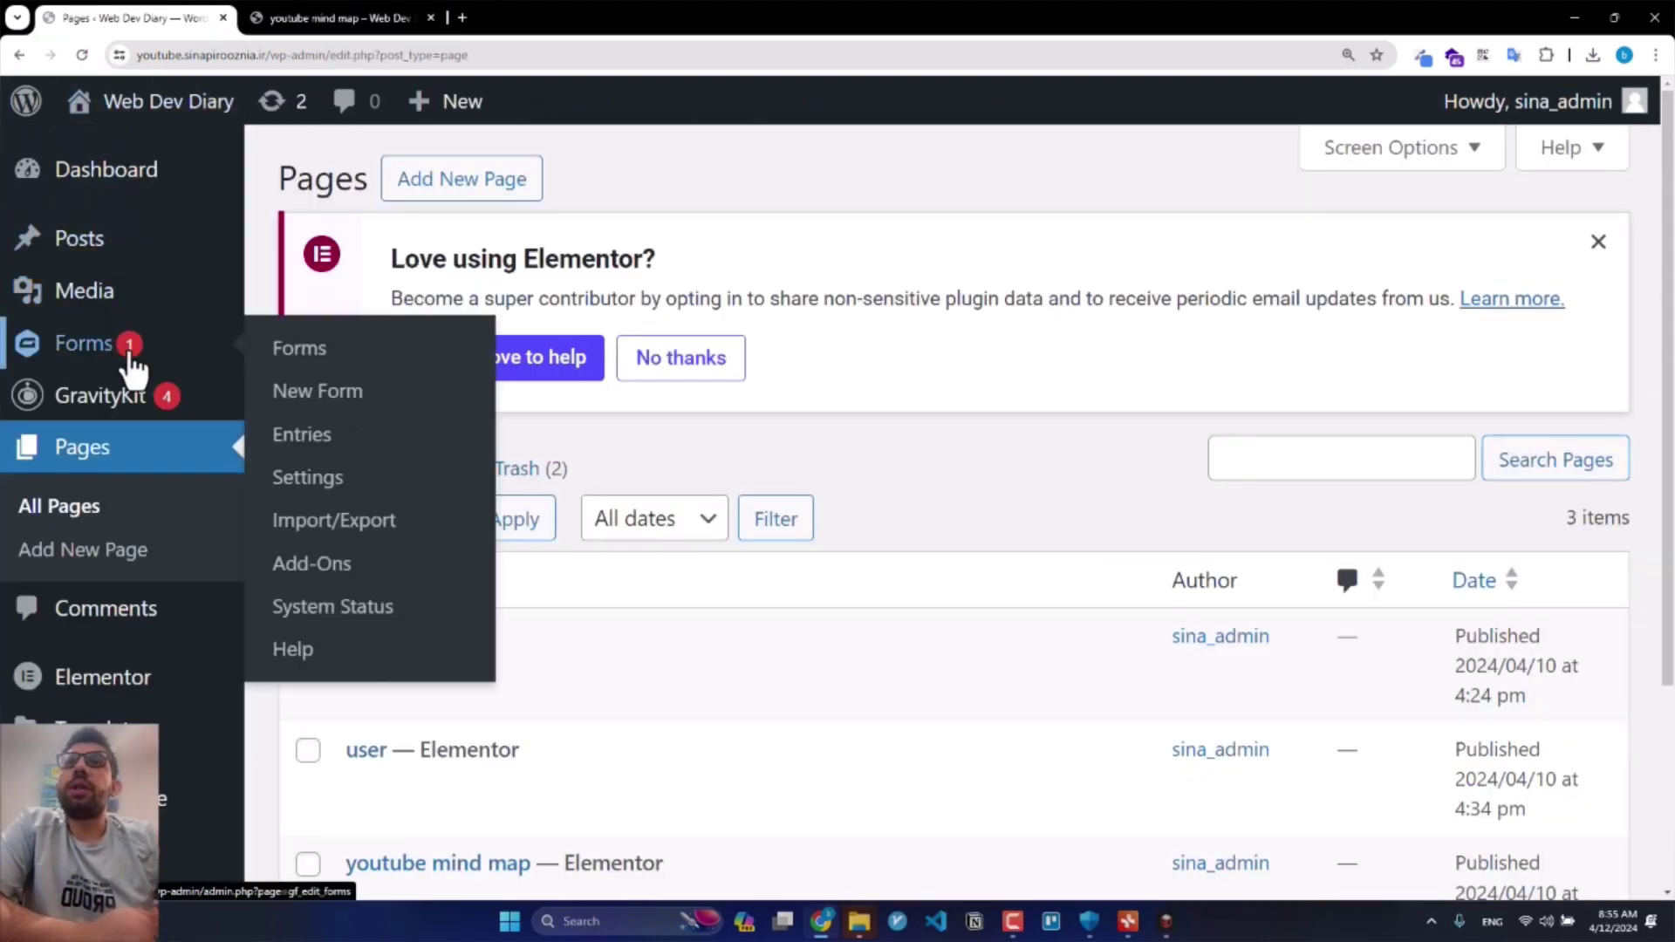
Step: Open the 'user registration' form from the Forms list, zooming the page out twice
click(318, 389)
key(ctrl+minus)
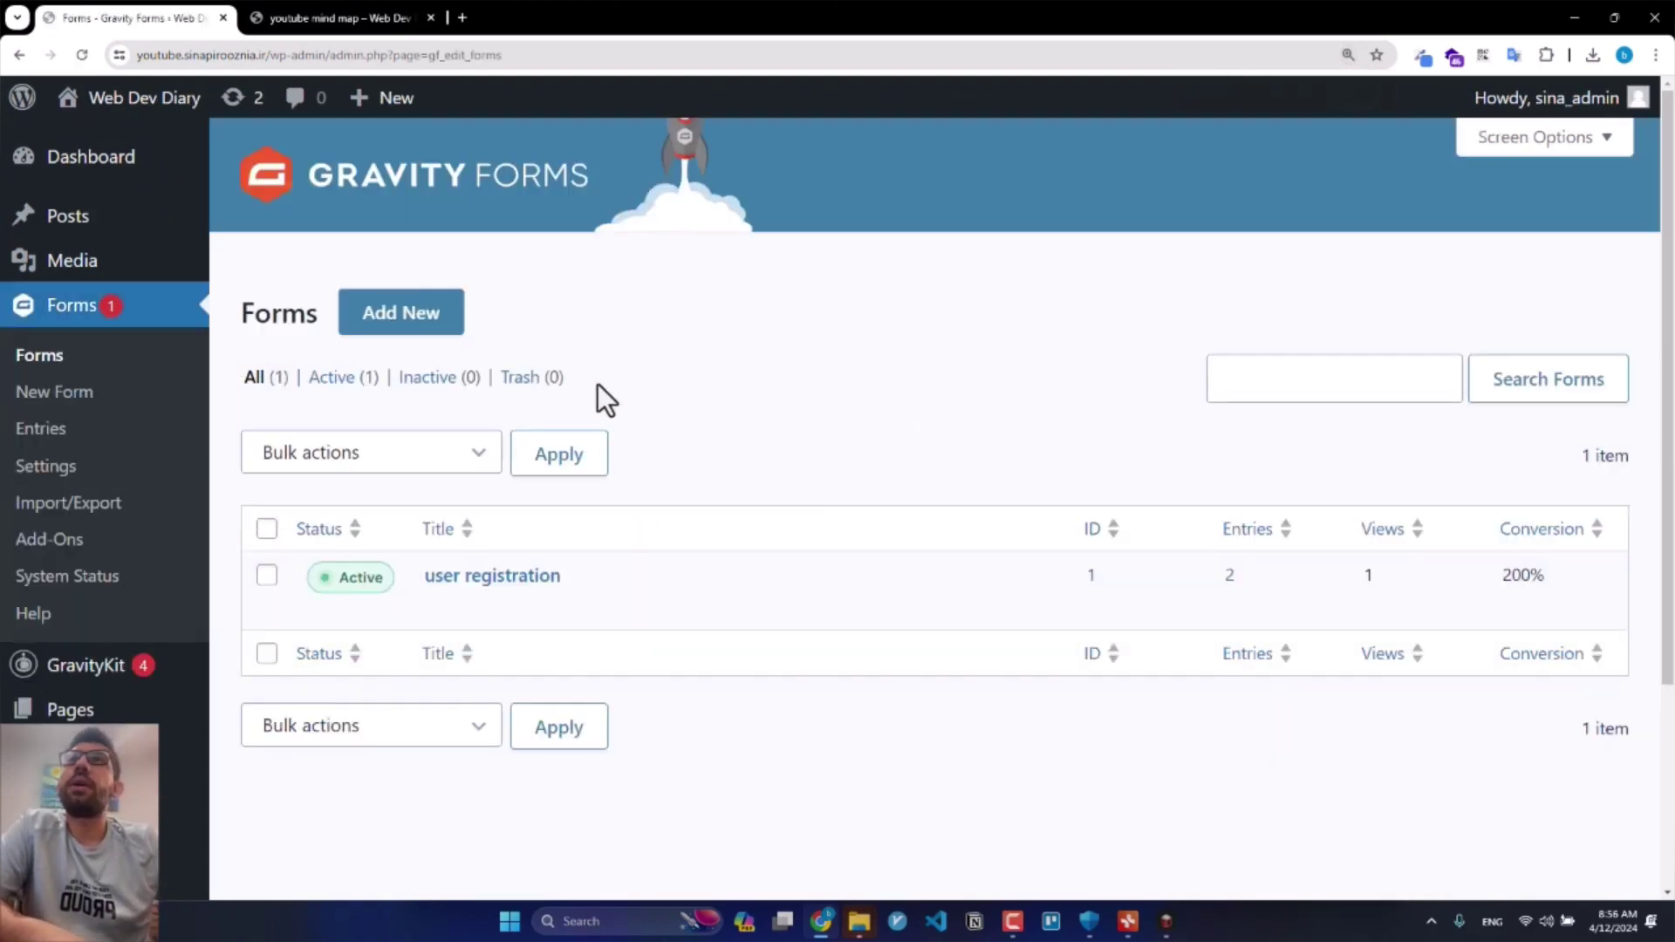
click(510, 582)
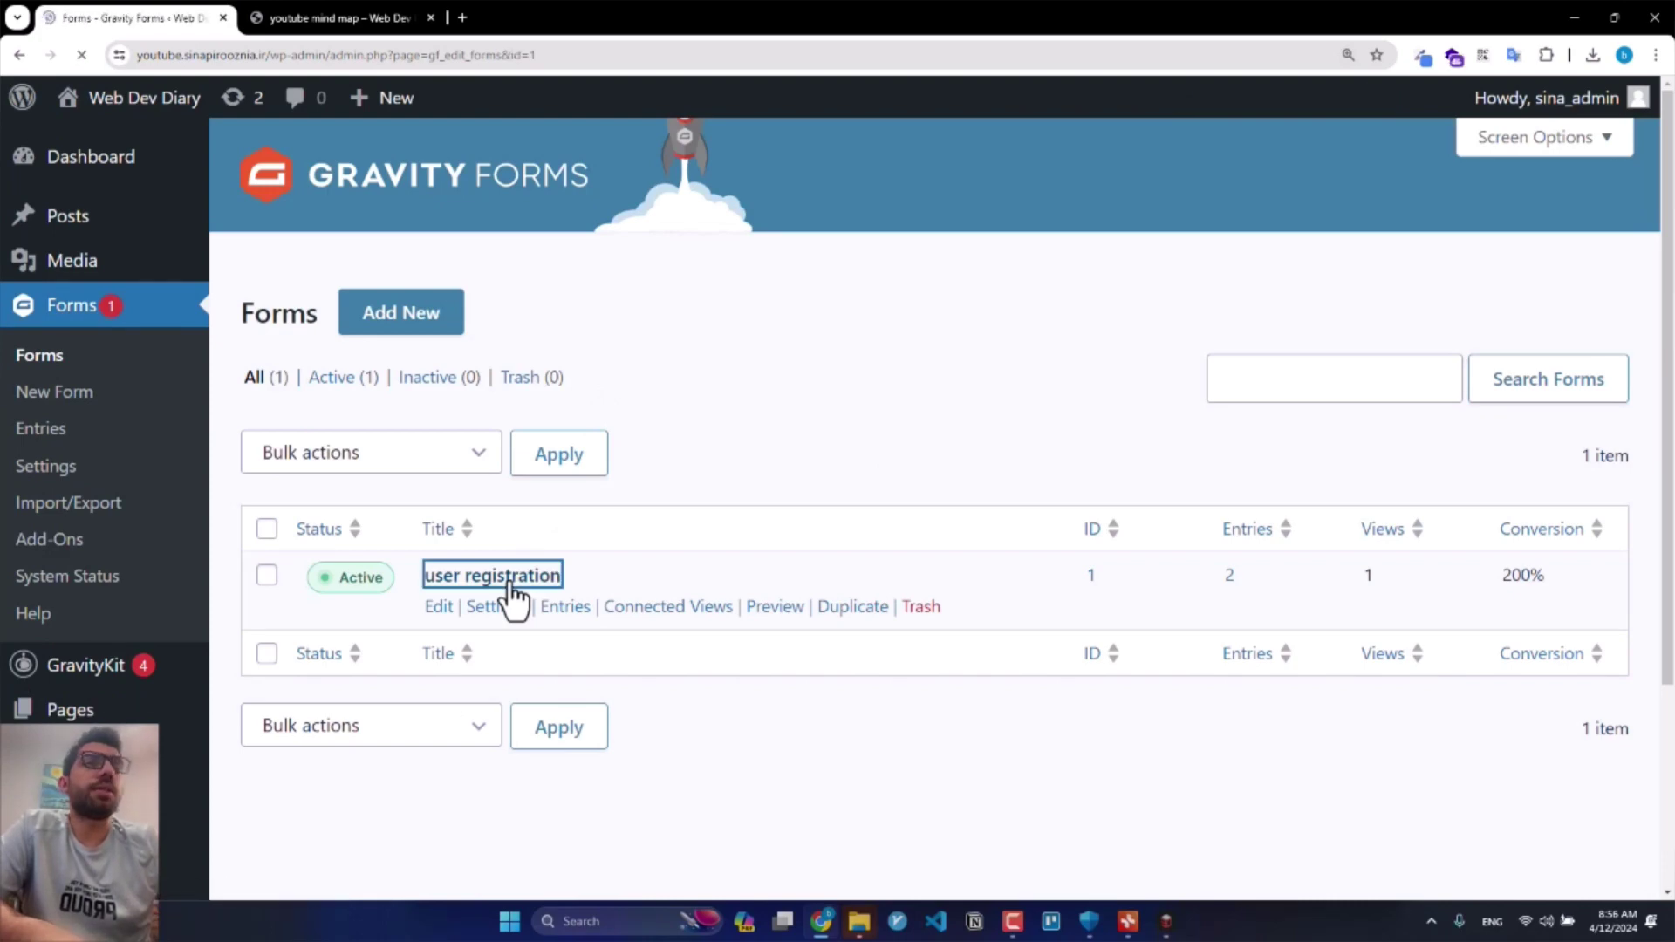
key(ctrl+minus)
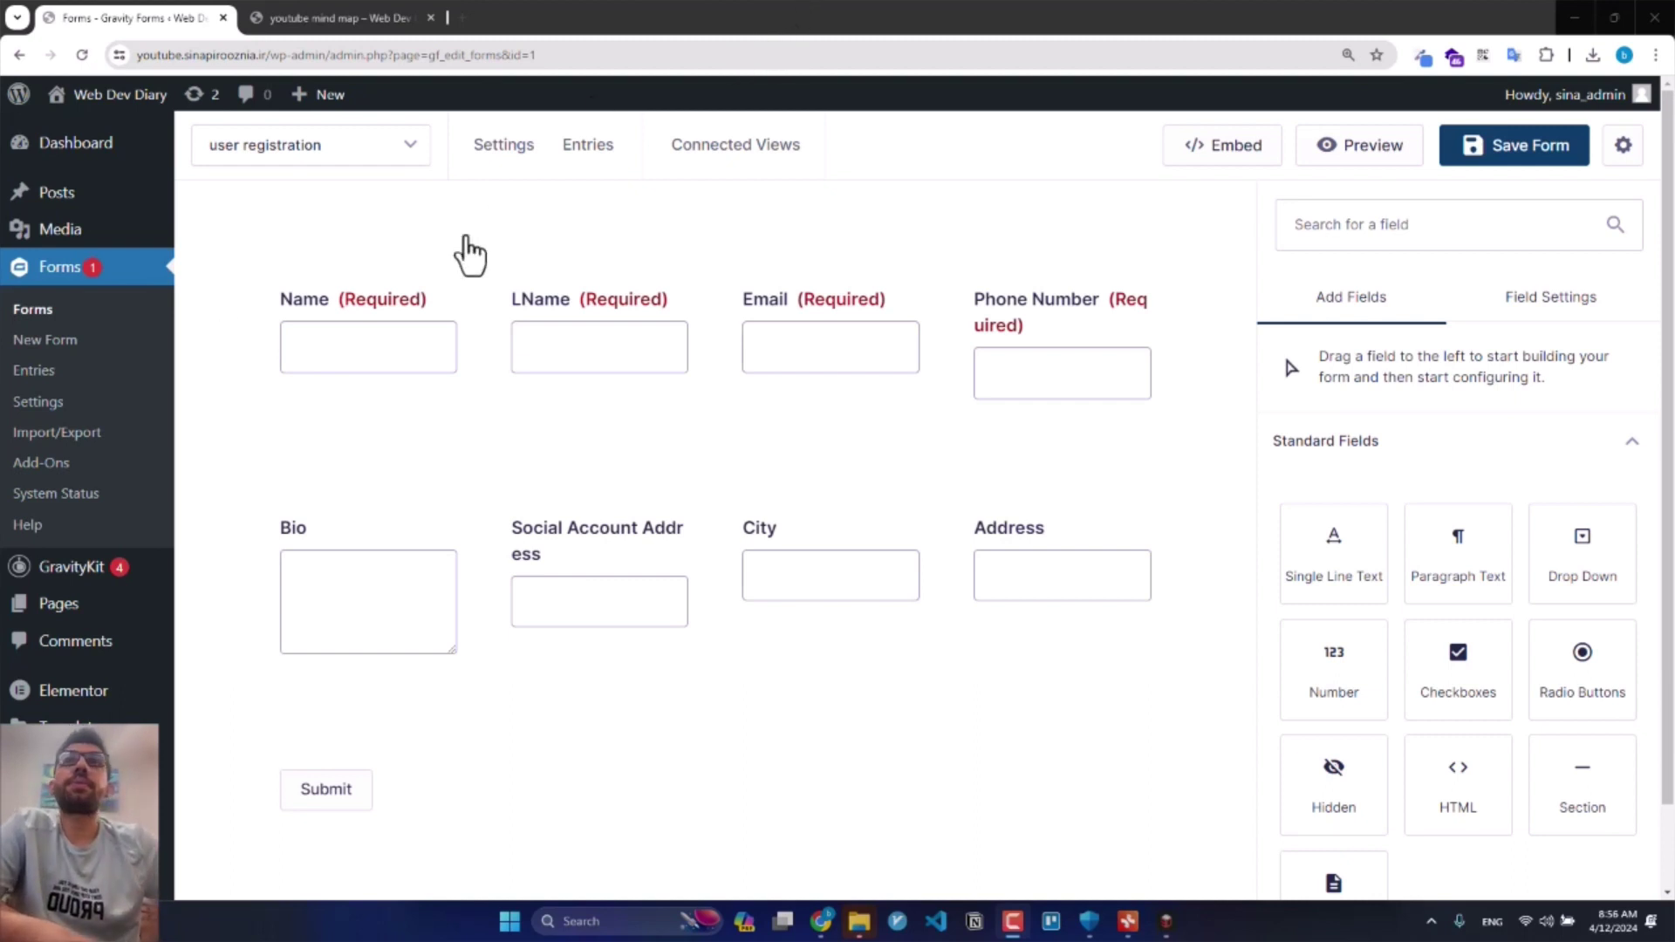
Step: Drag a Password field from Advanced Fields onto the form just above Bio
click(338, 310)
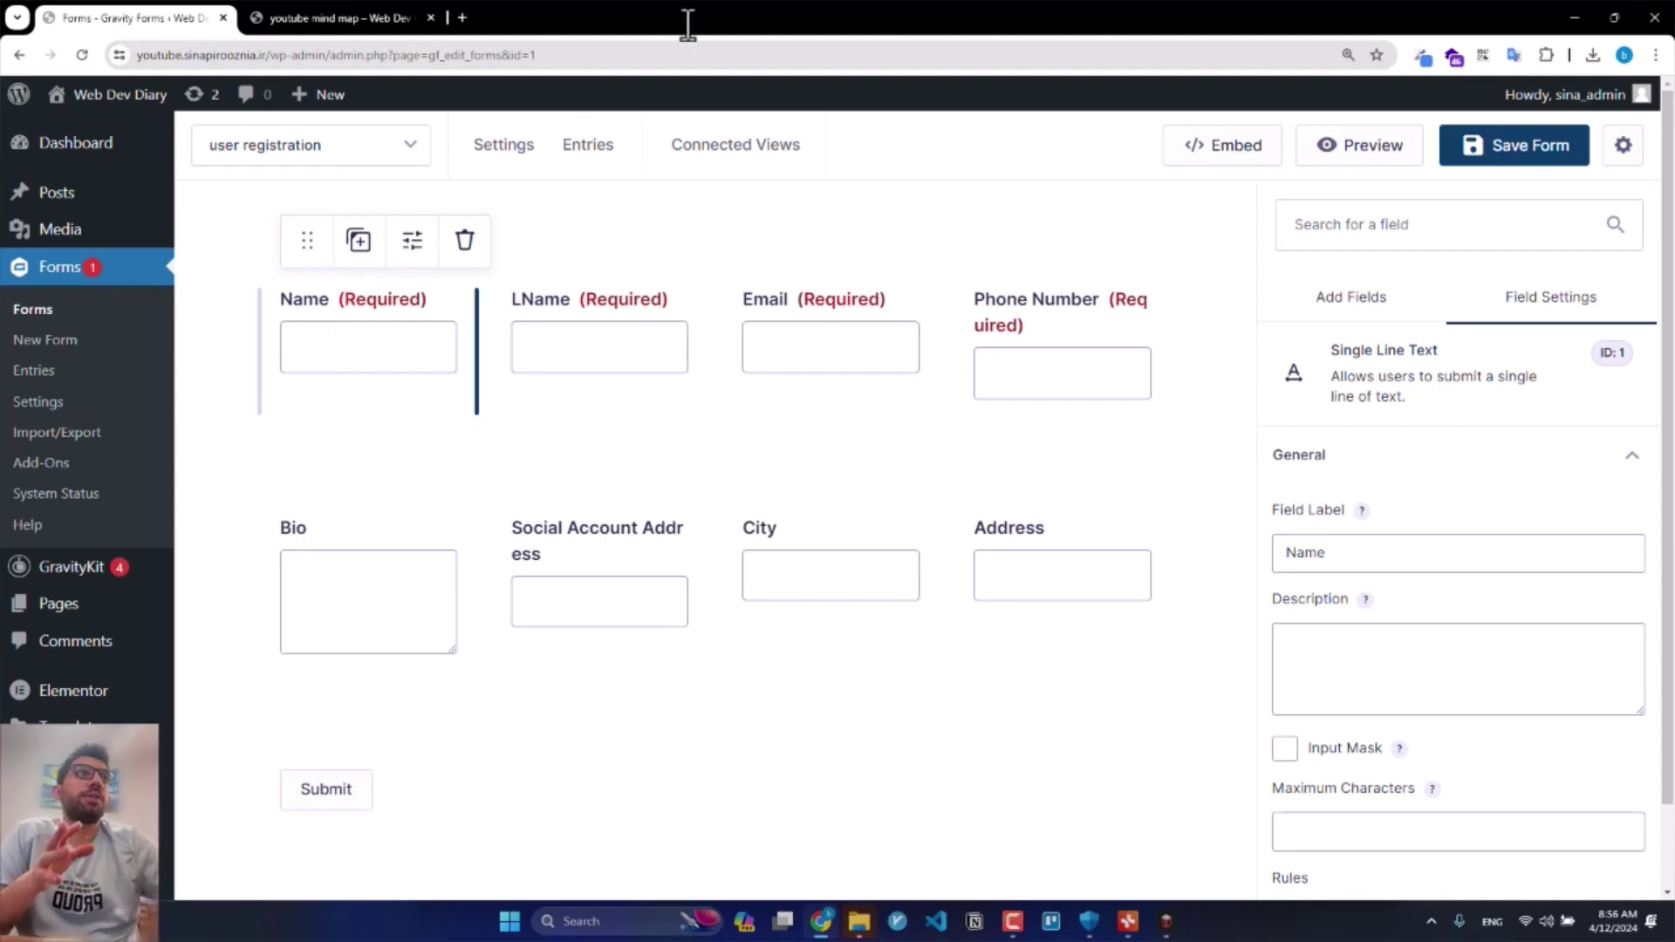
click(1357, 305)
scroll(1472, 480, down, 3)
scroll(1487, 537, down, 3)
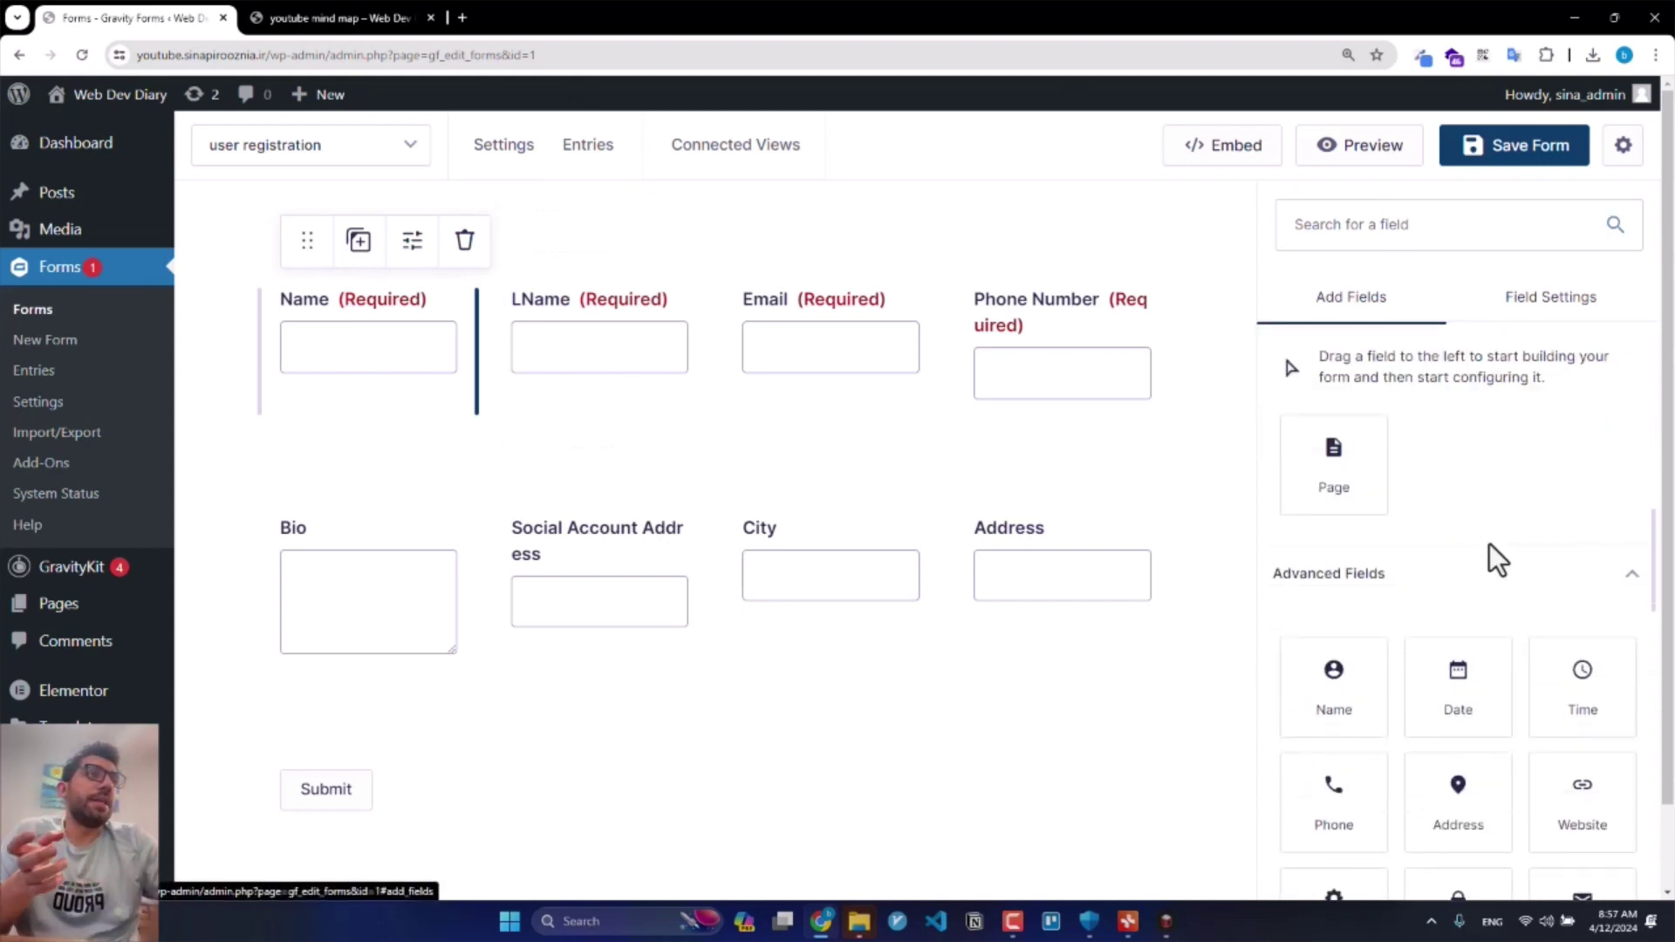
scroll(1479, 584, down, 1)
drag(1473, 613, 655, 506)
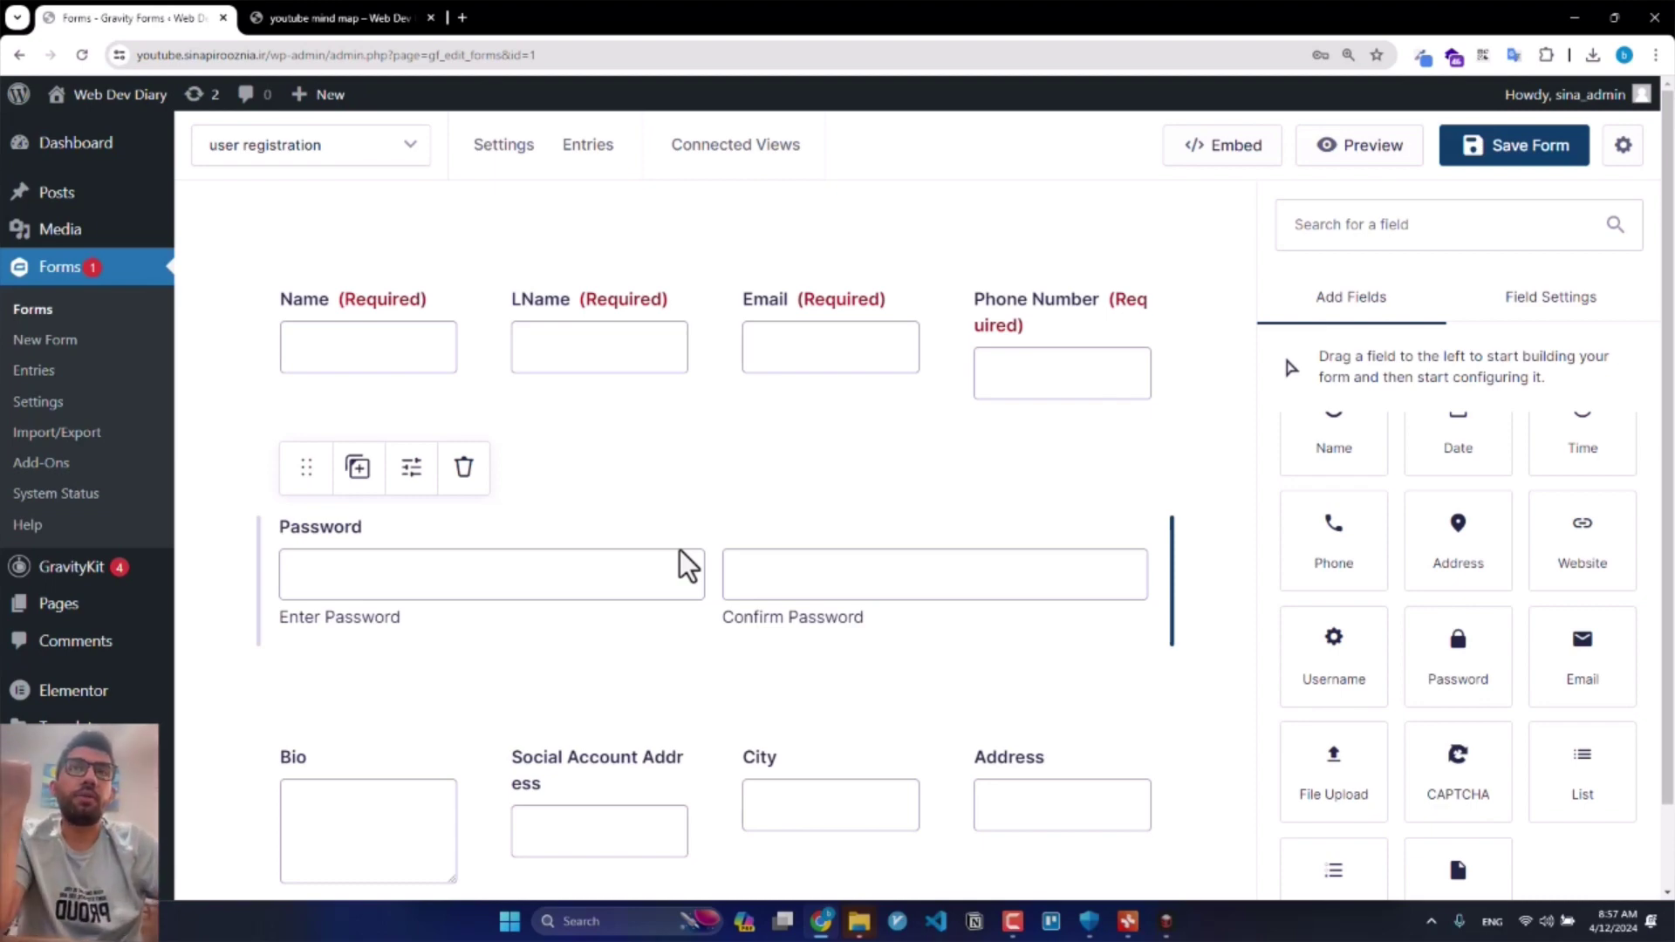
Step: Delete the newly added Password field from the form
click(685, 563)
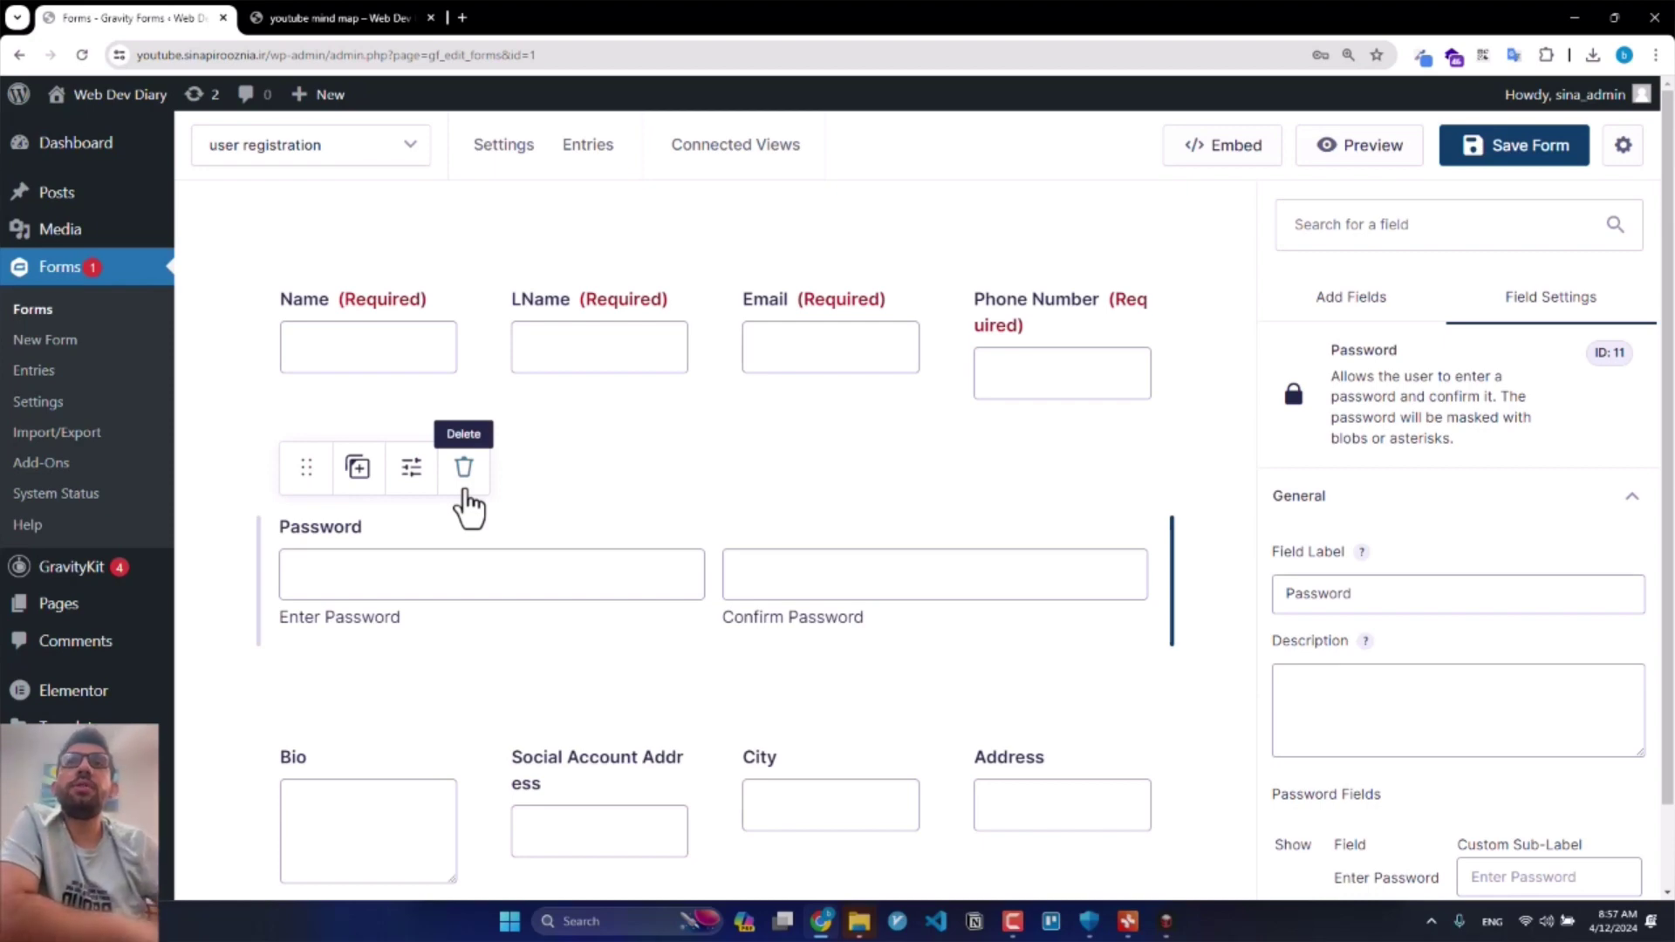
click(465, 491)
key(Return)
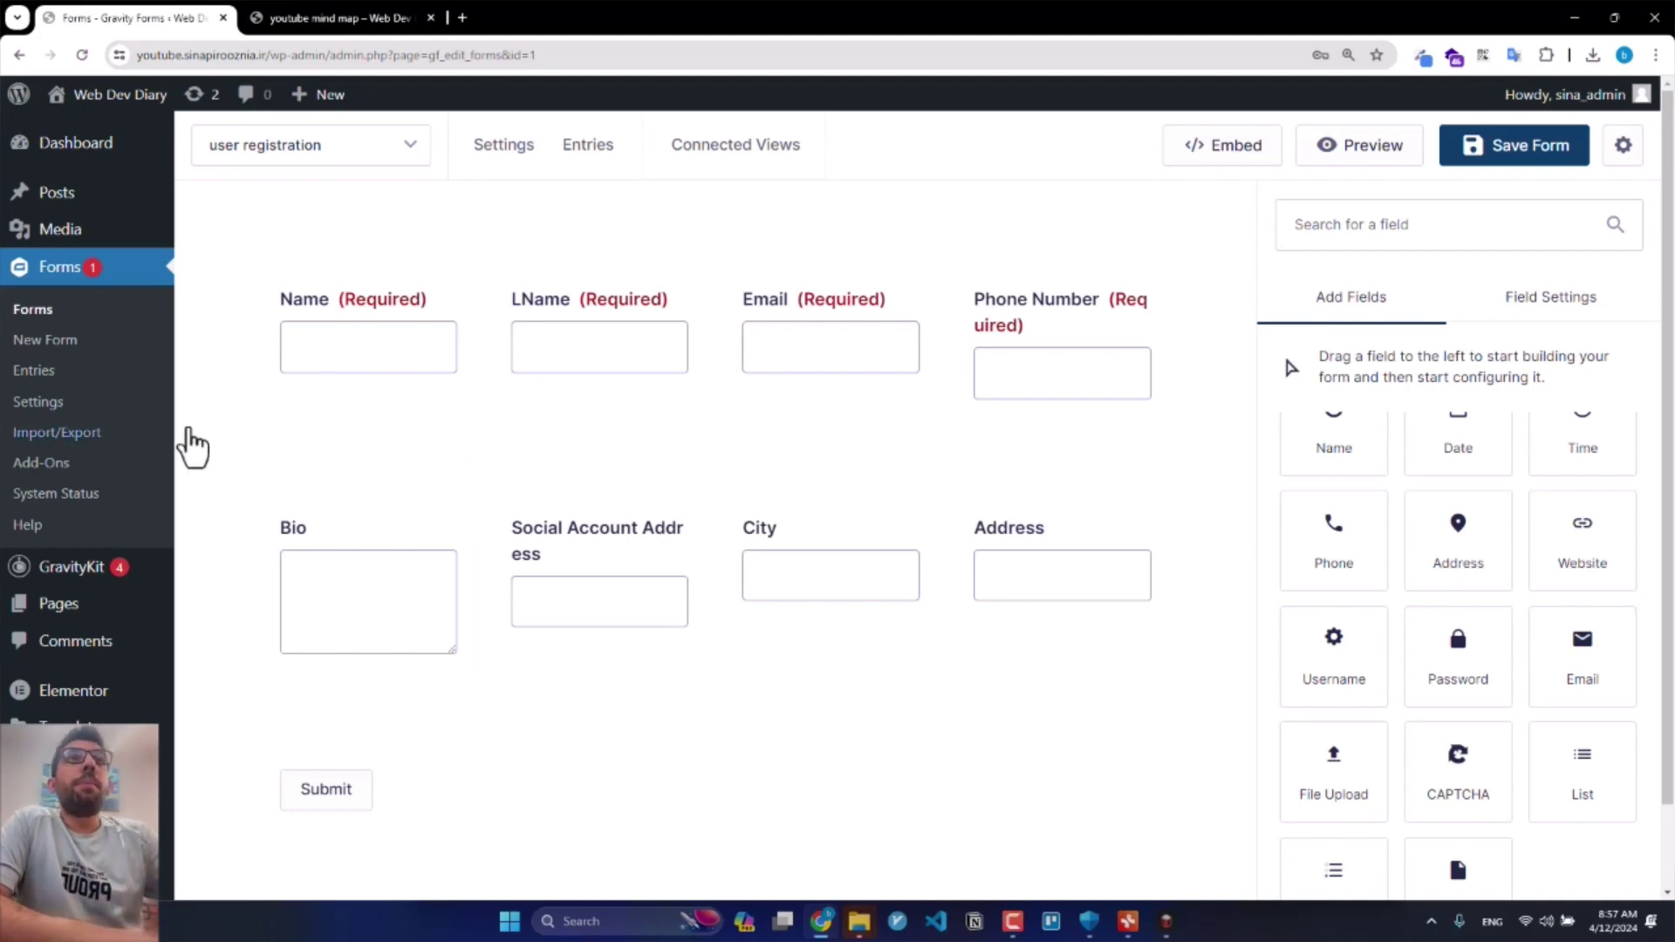
mouse_move(393, 430)
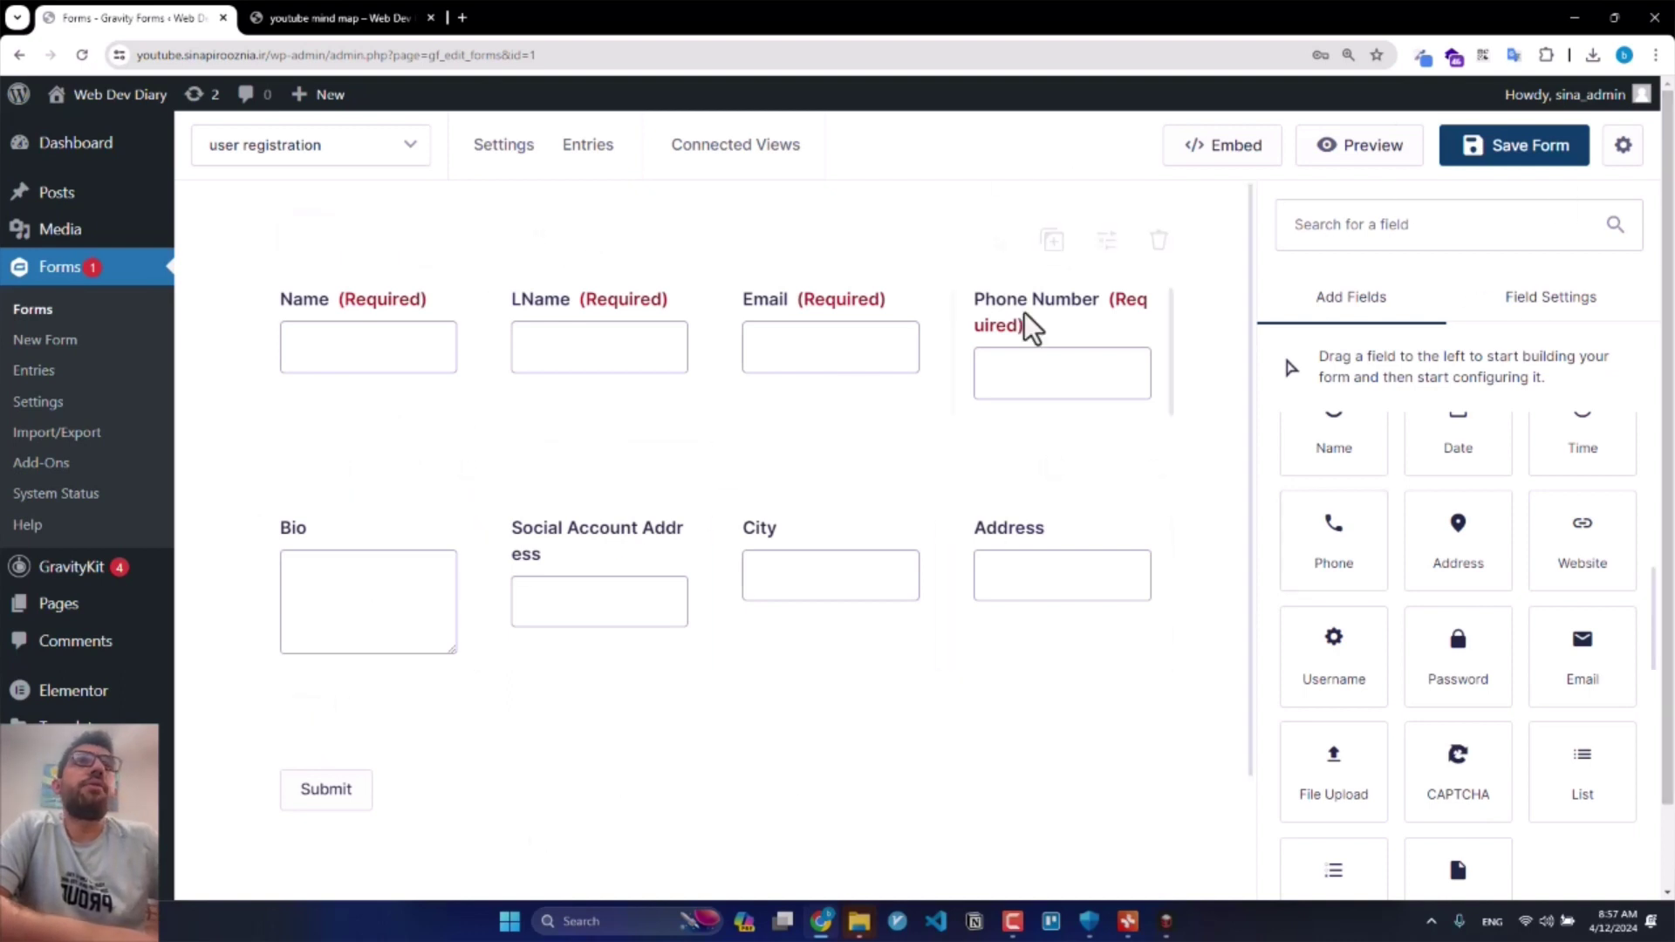
Step: Save the user registration form with its eight original fields
click(1507, 163)
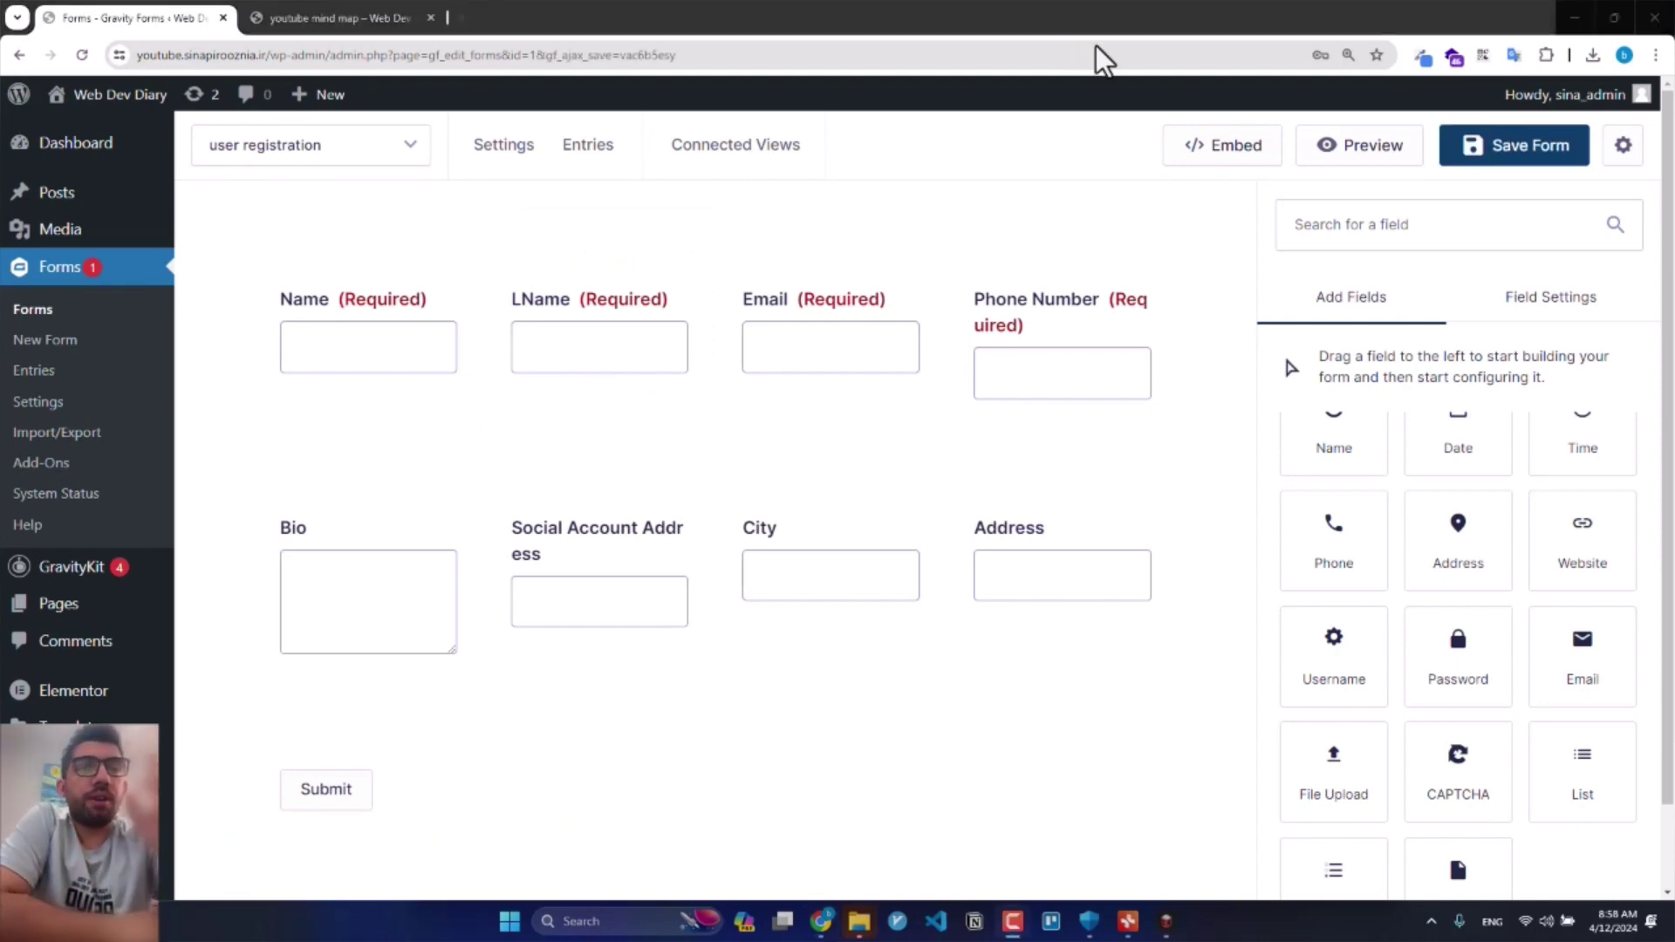
scroll(1518, 599, up, 6)
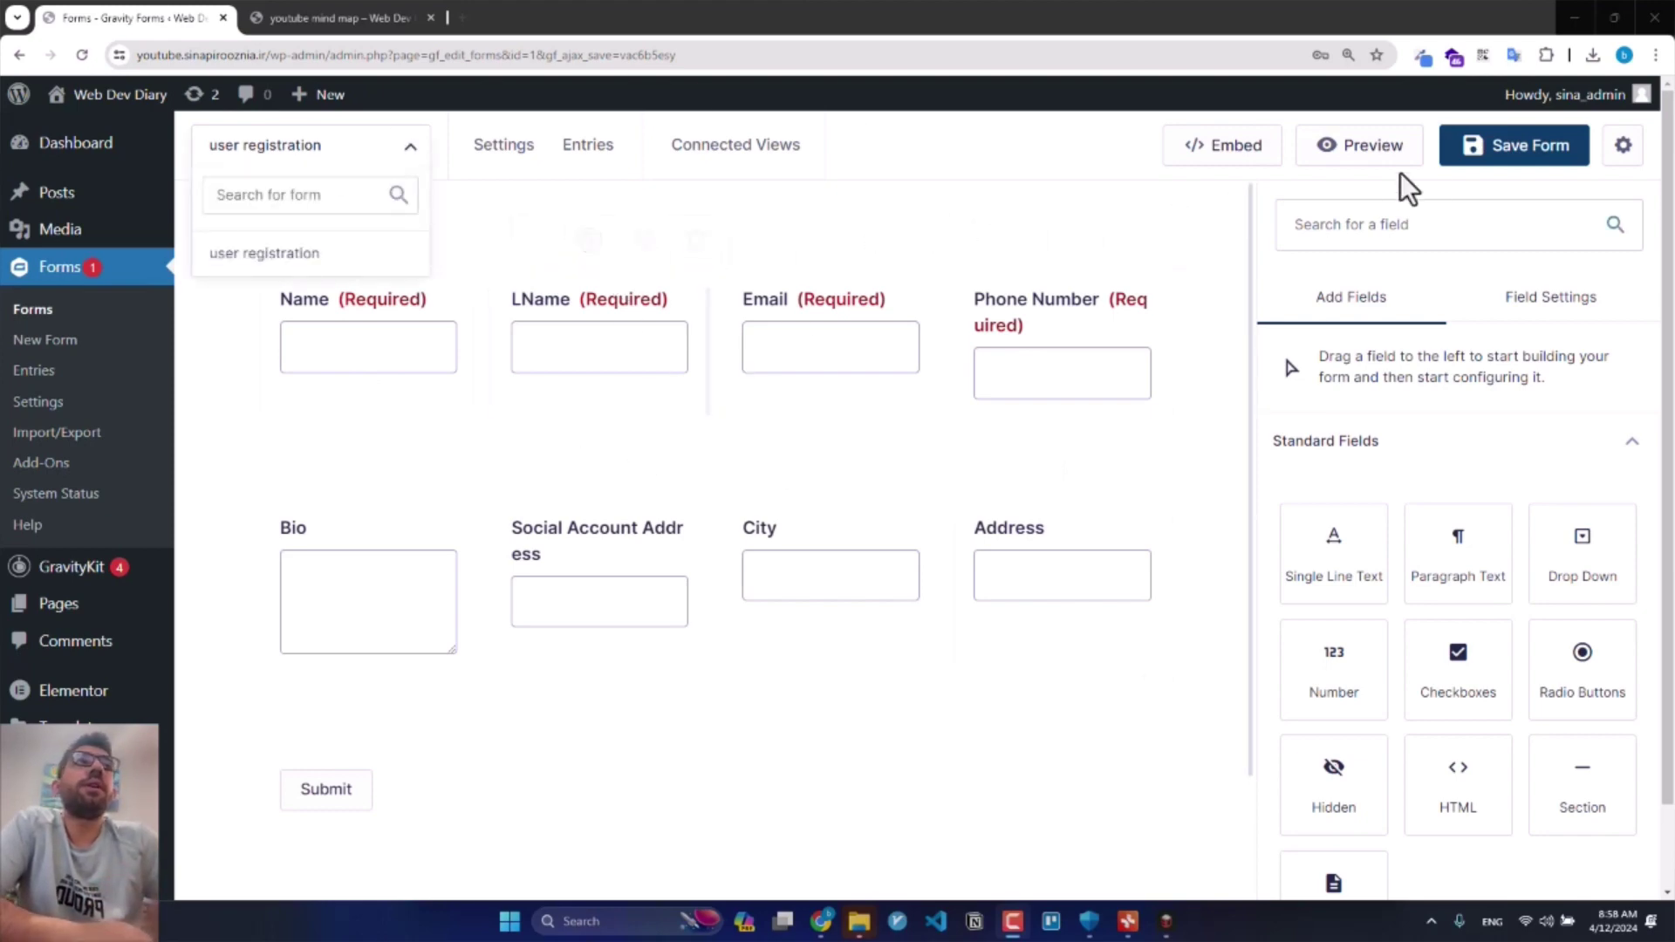
click(1540, 175)
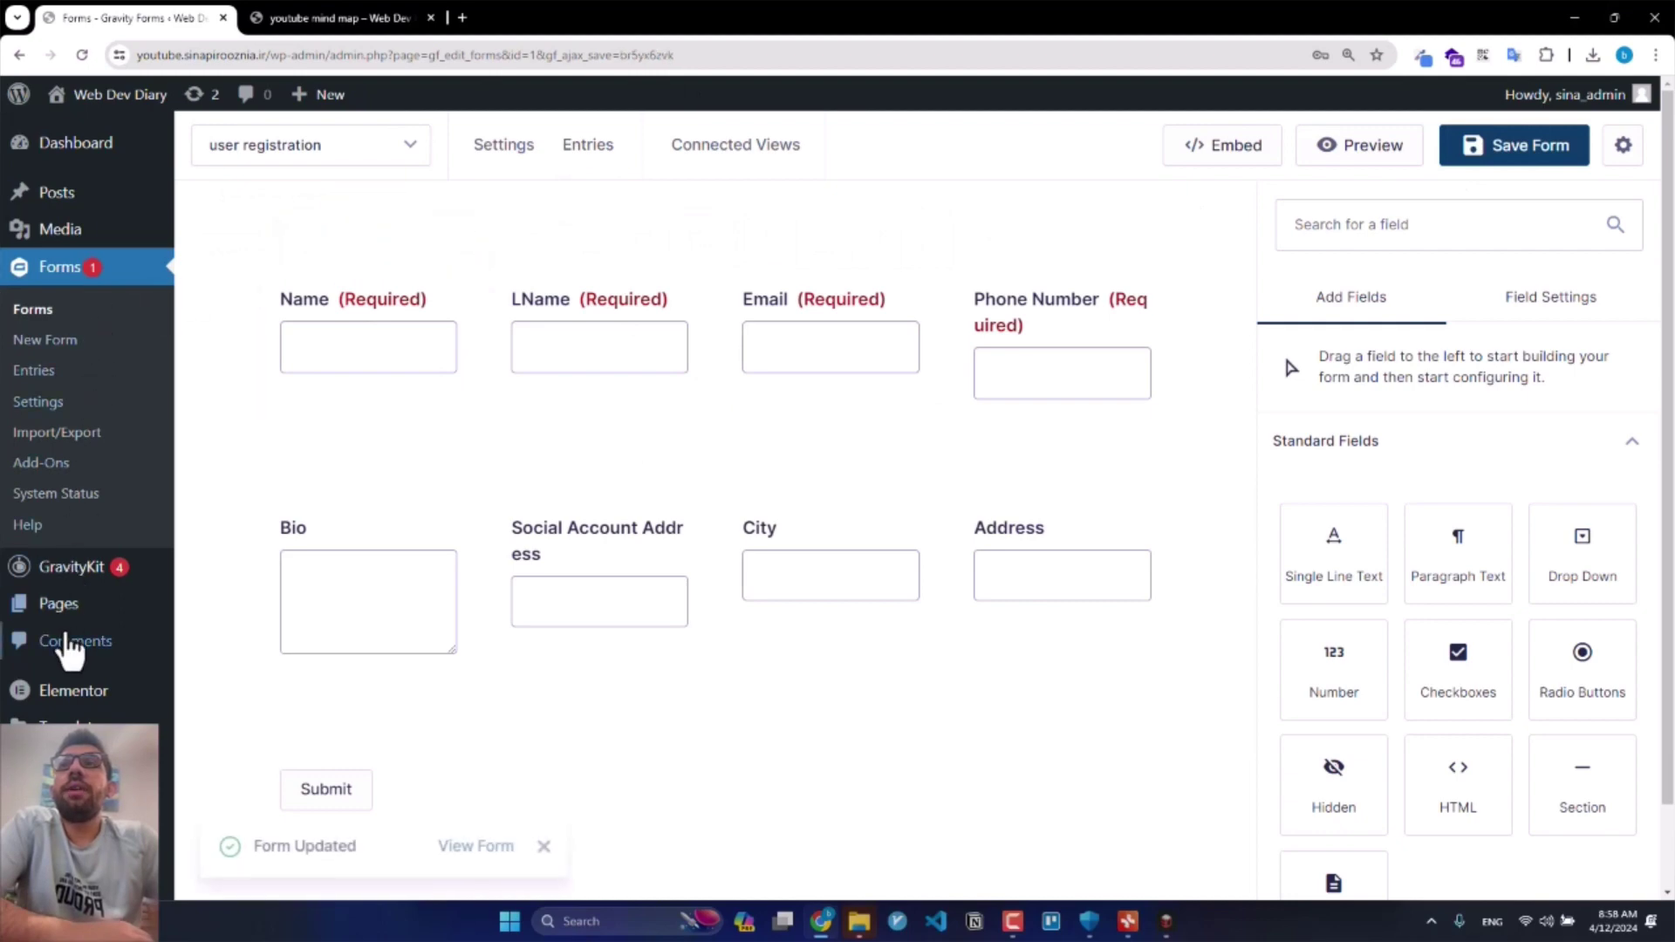
scroll(52, 724, down, 1)
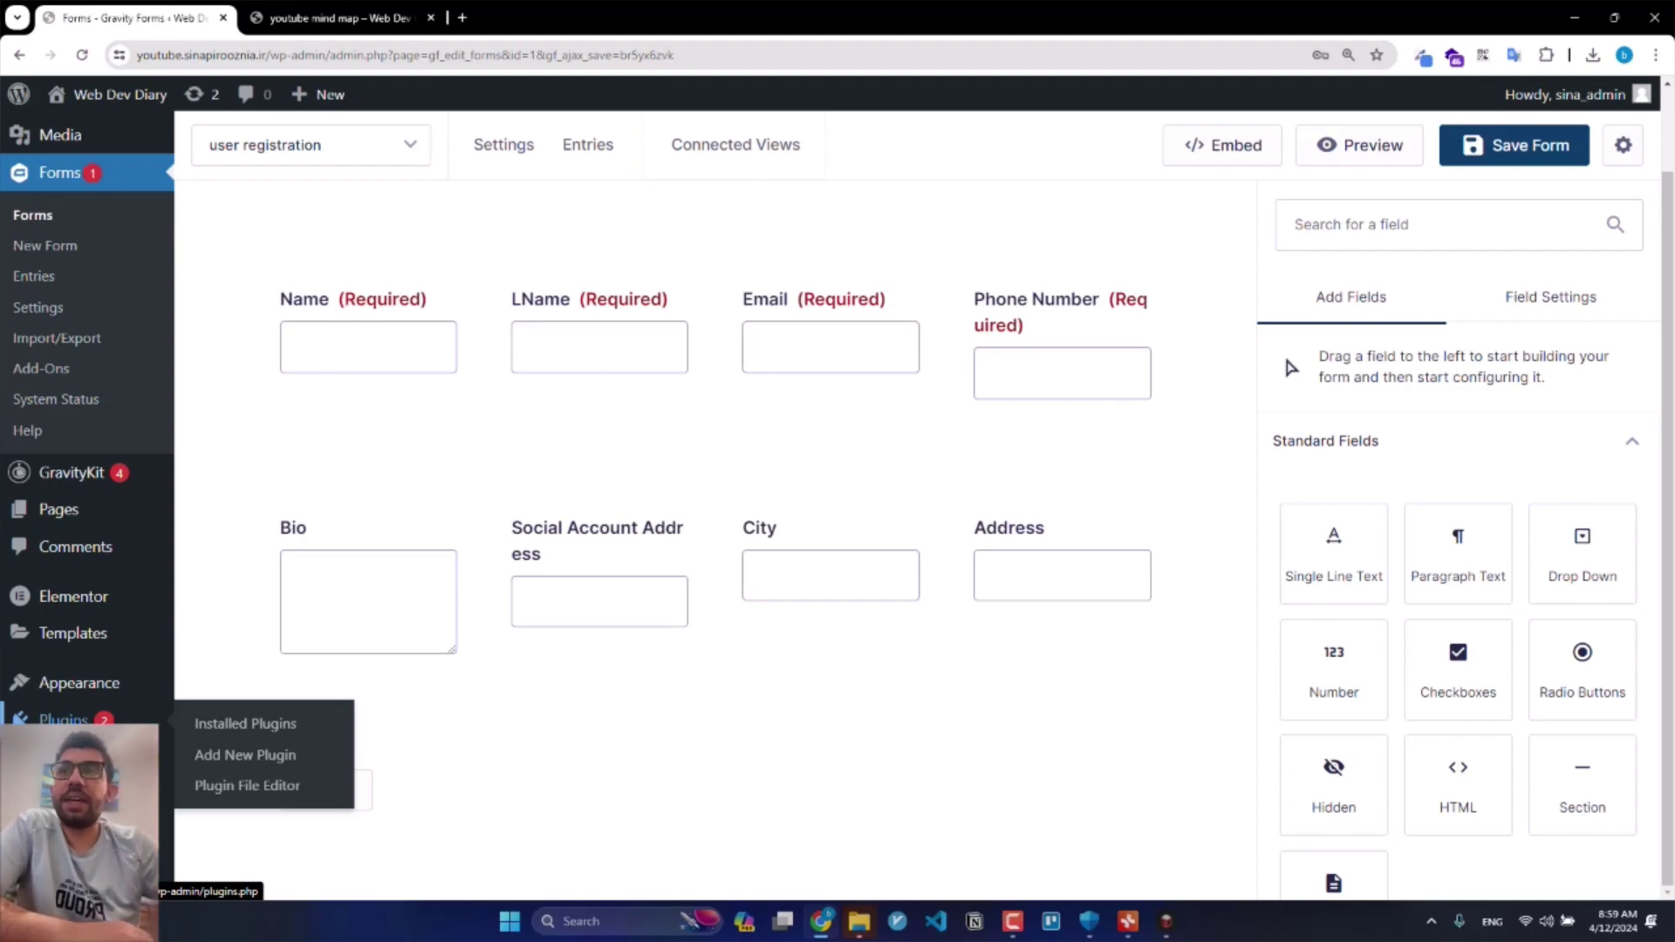
Step: Check Installed Plugins in a new tab for the User Registration Add-On, then return to the form
middle_click(224, 737)
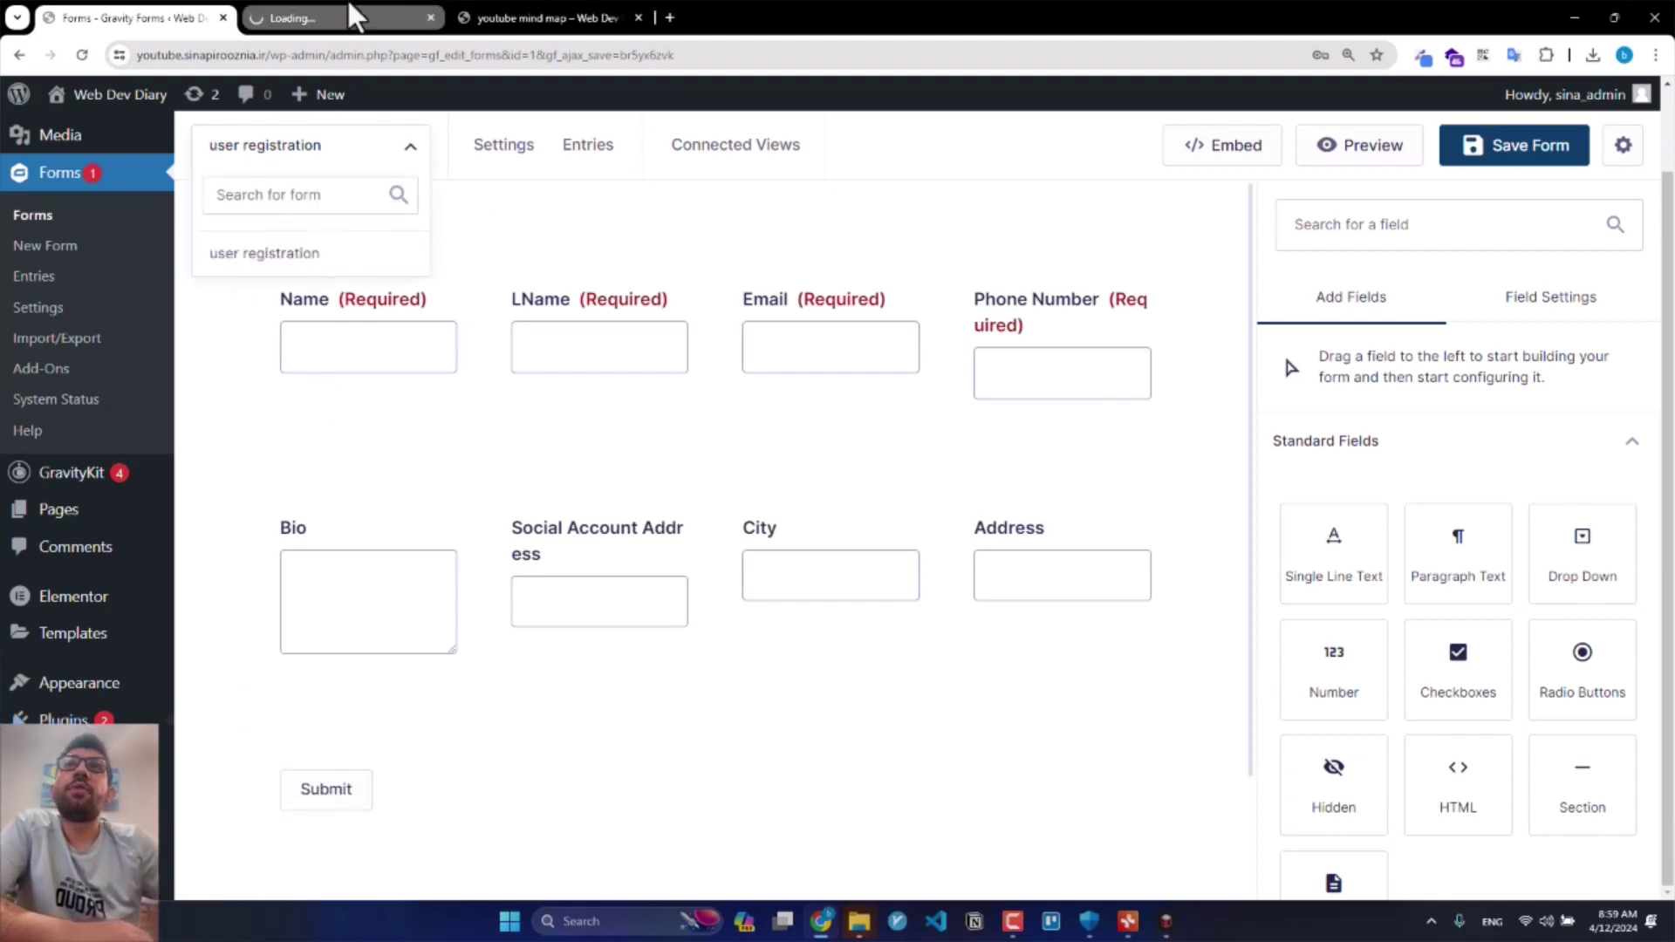
click(366, 16)
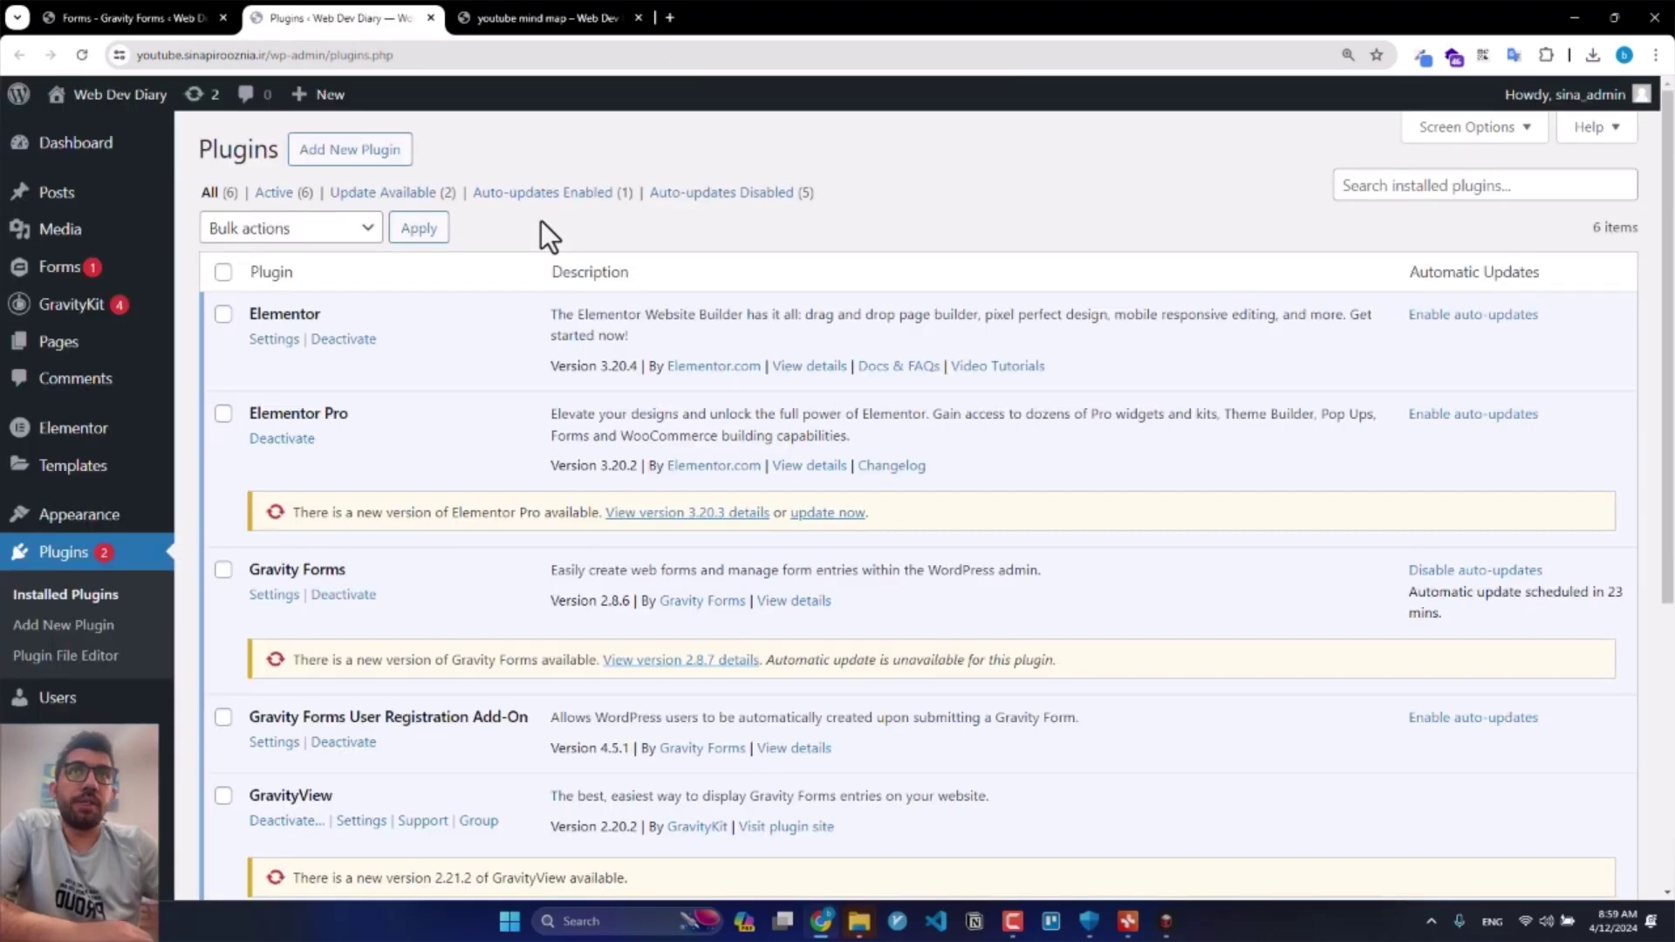
scroll(511, 620, down, 1)
drag(529, 630, 252, 631)
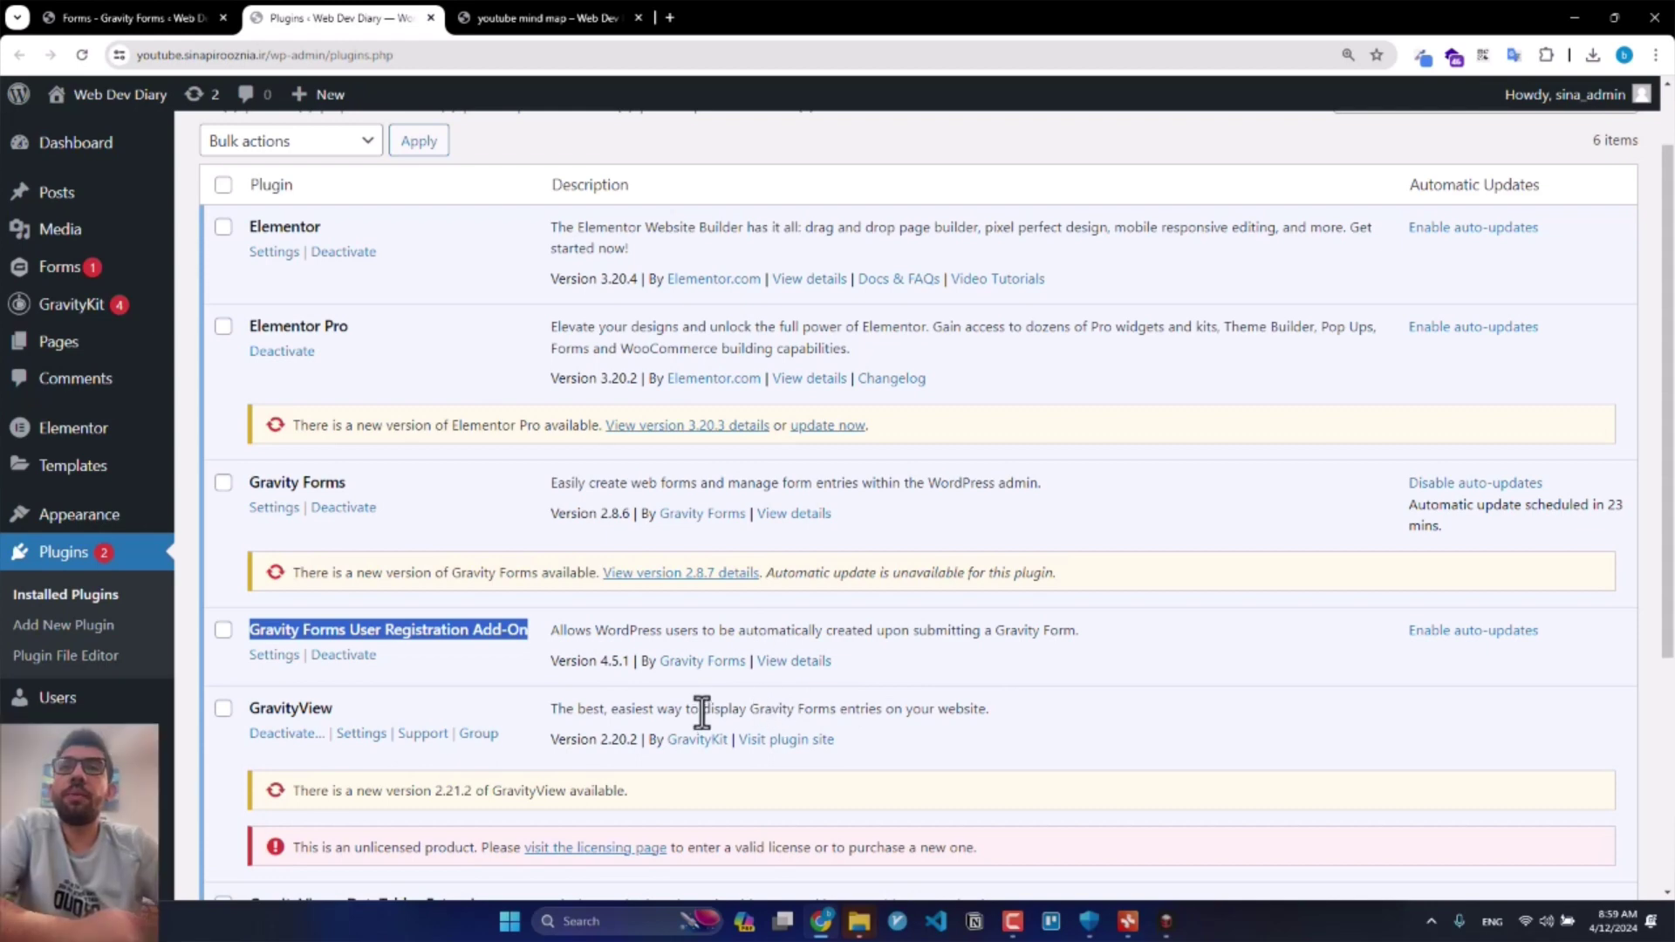
click(87, 17)
mouse_move(504, 146)
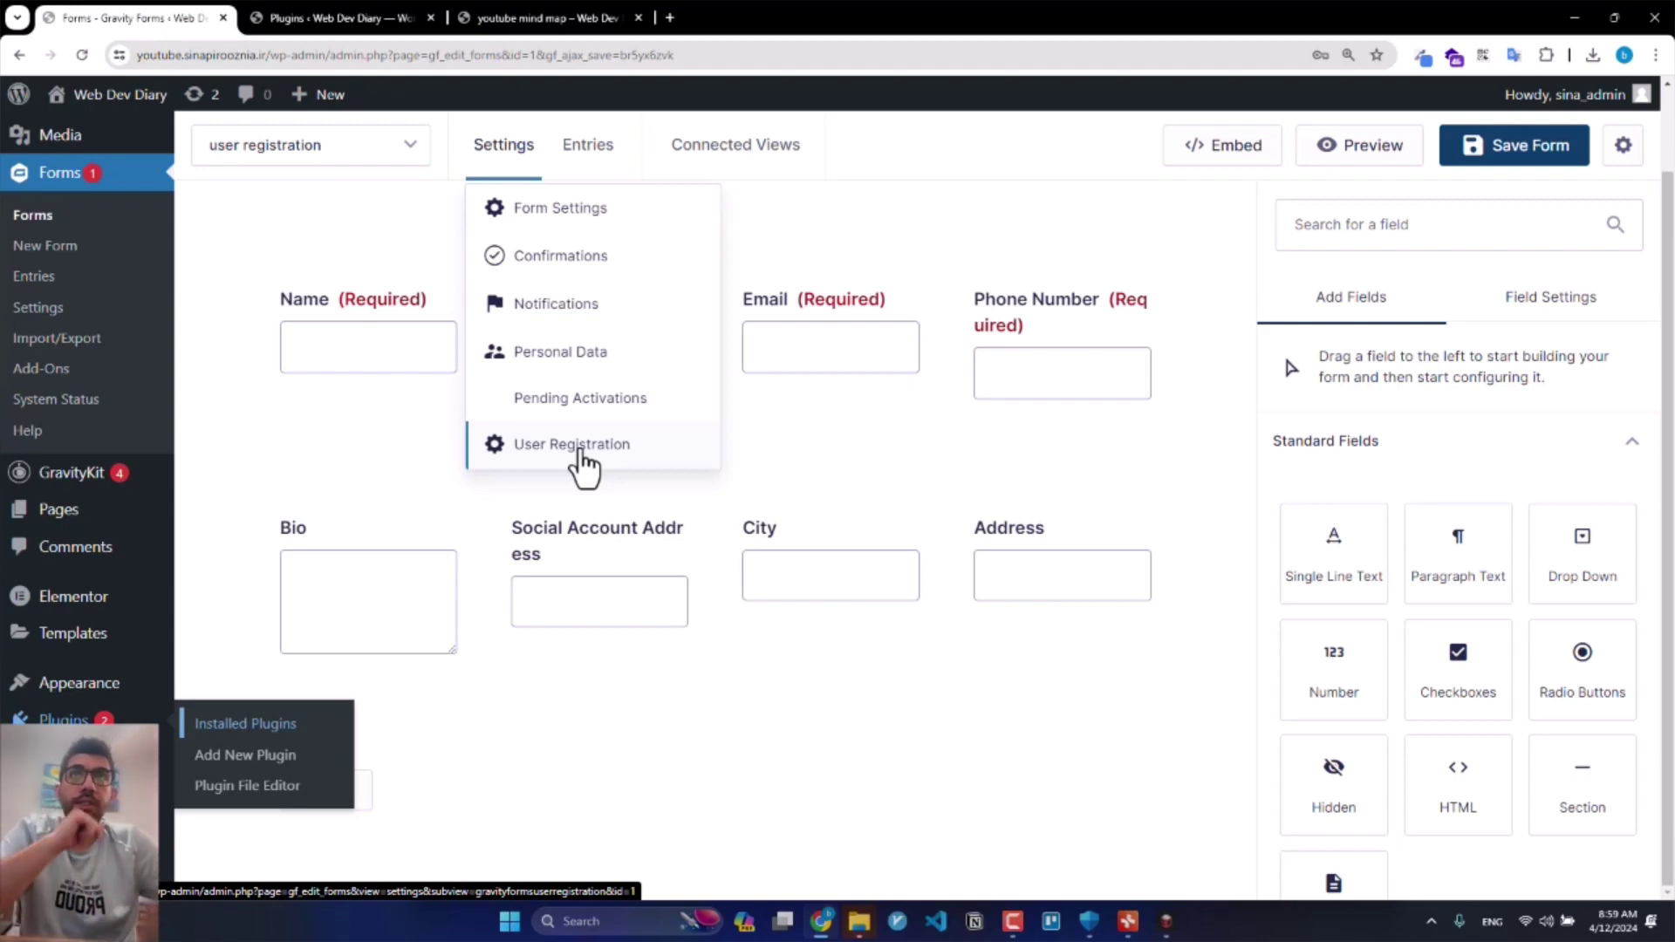
Step: Add a new feed under the form's User Registration settings
click(582, 462)
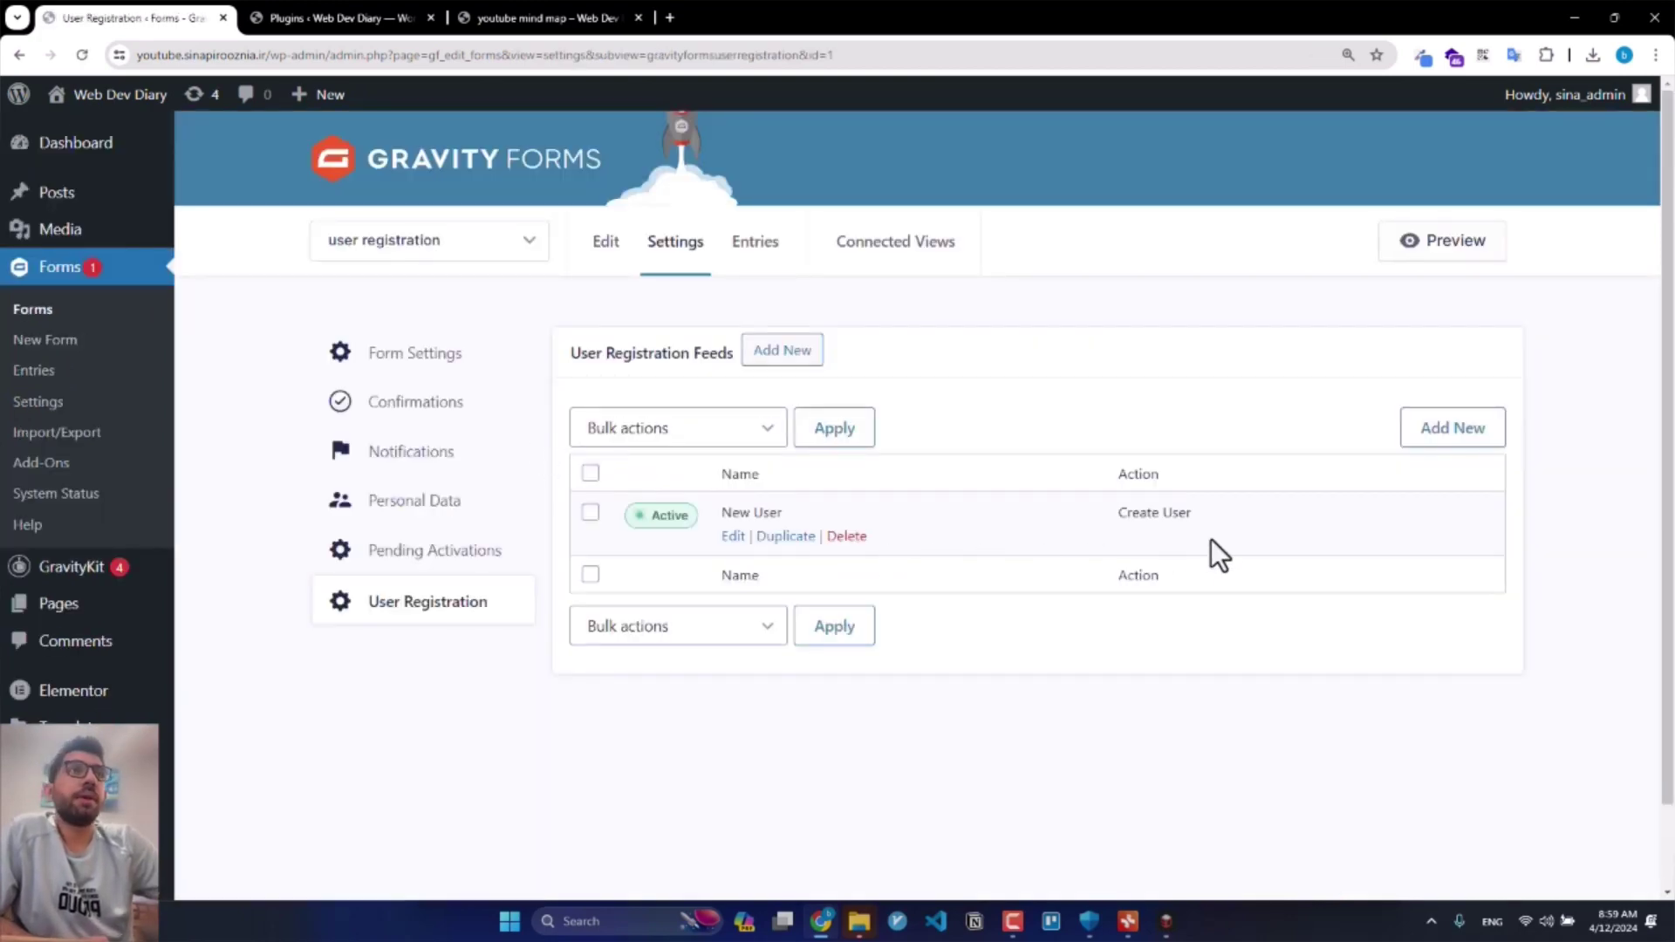
click(794, 356)
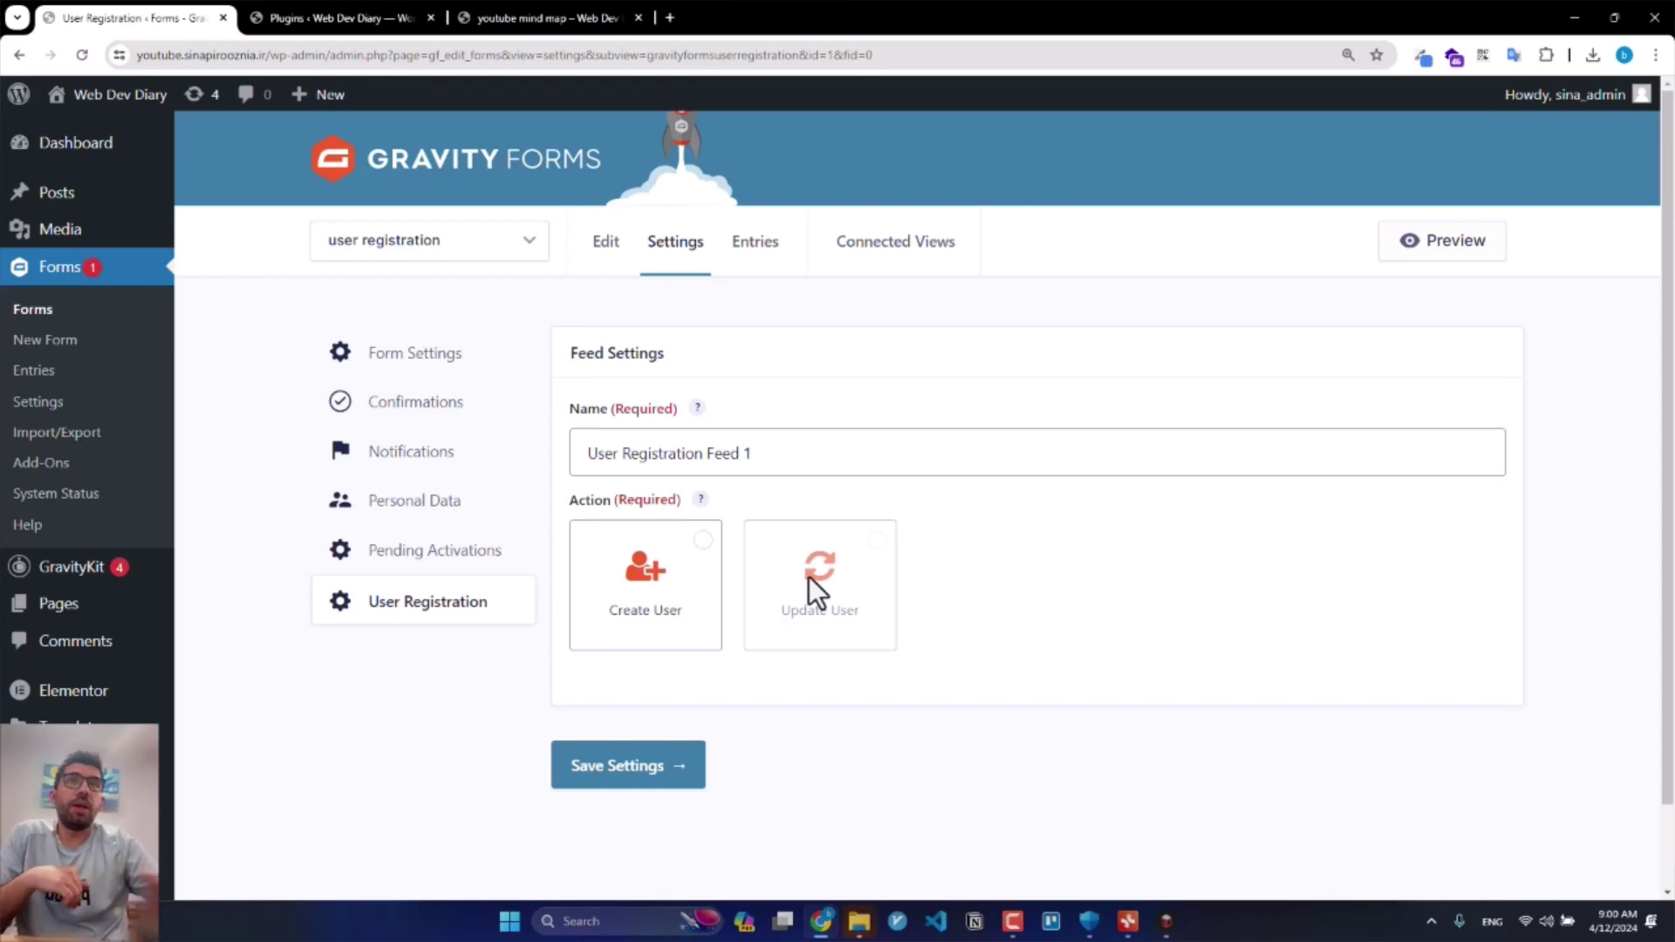
Step: Make the feed a Create User action named 'user Creation by GF'
click(677, 611)
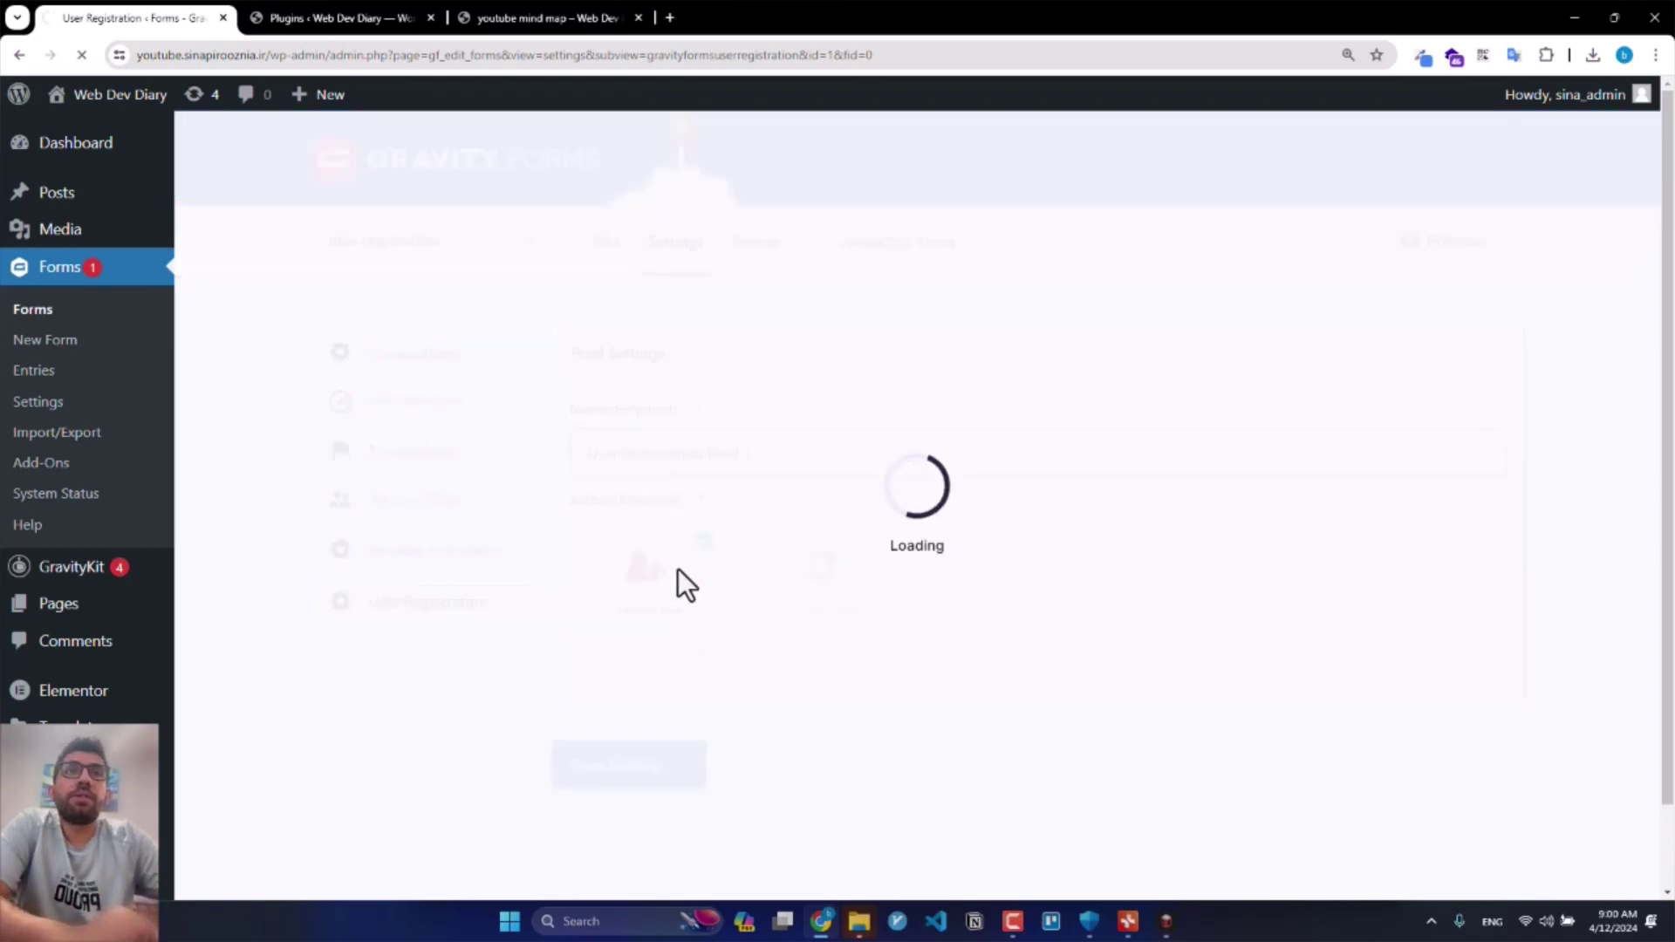
click(767, 443)
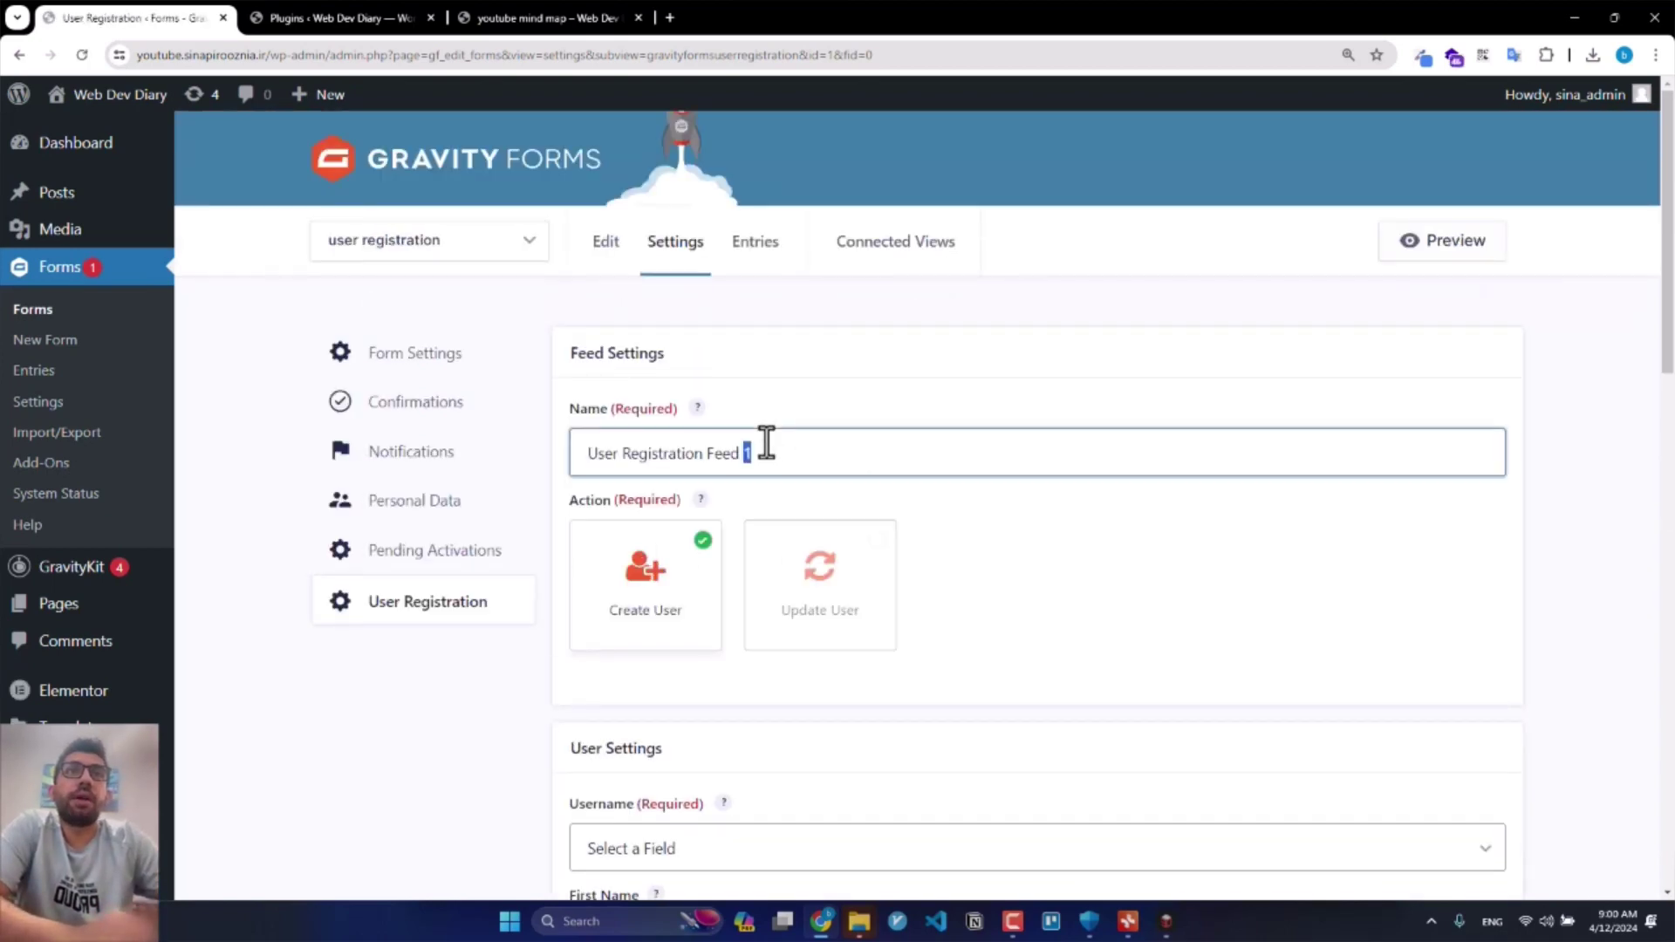
key(ctrl+a)
text(user Create)
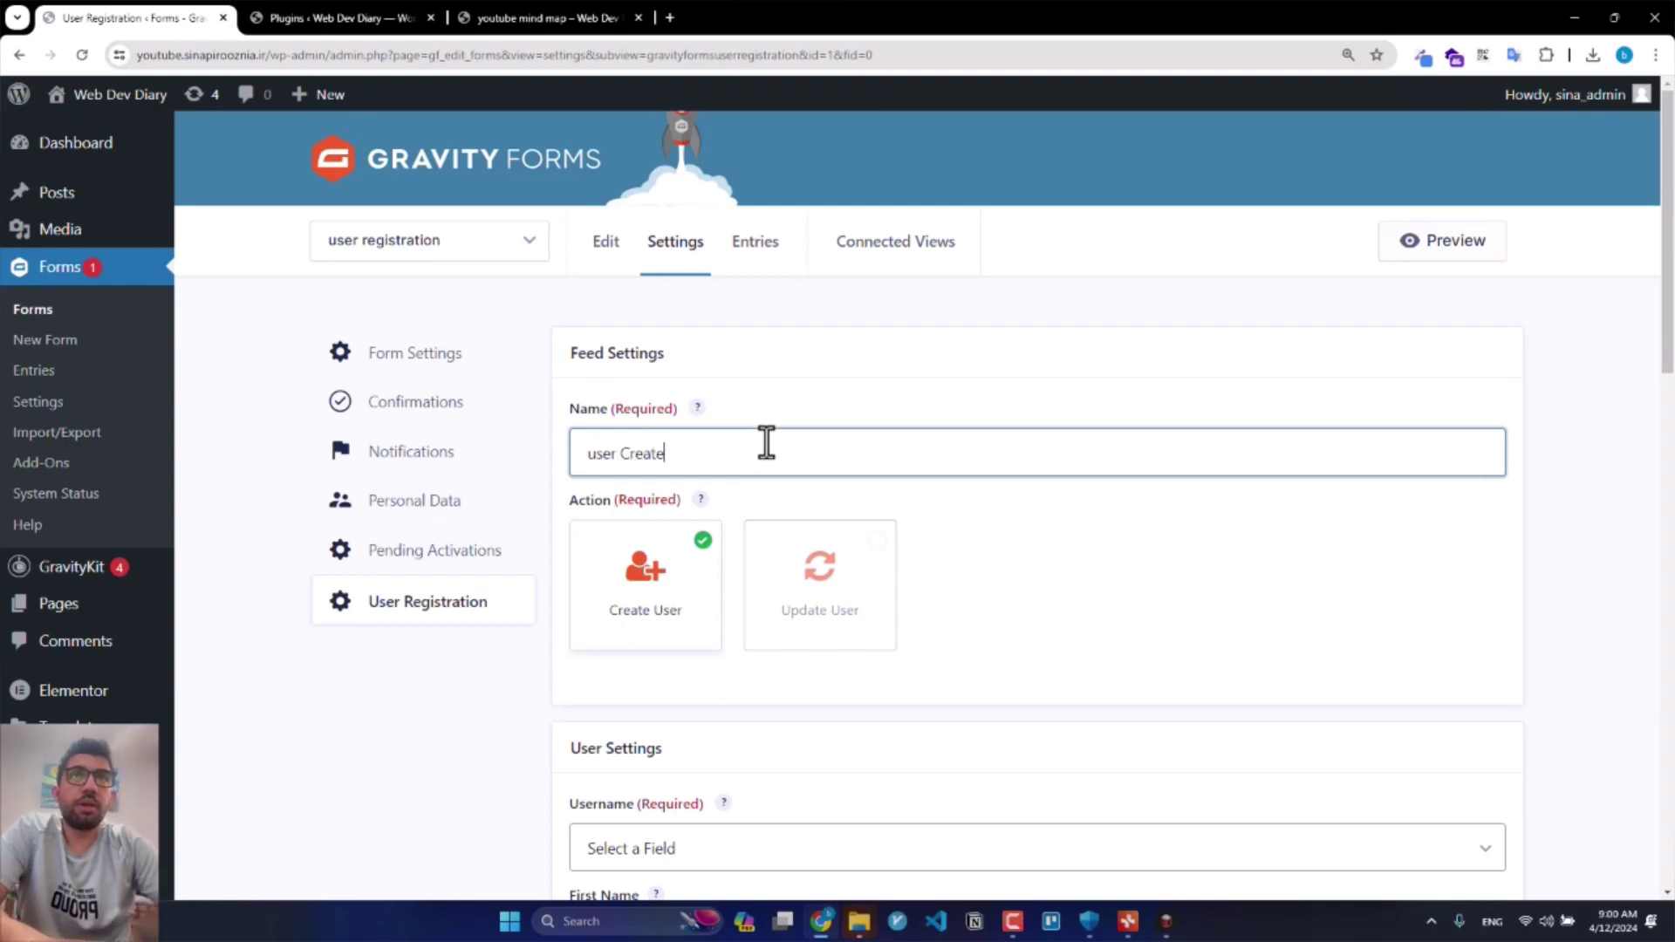
key(BackSpace)
text(ion)
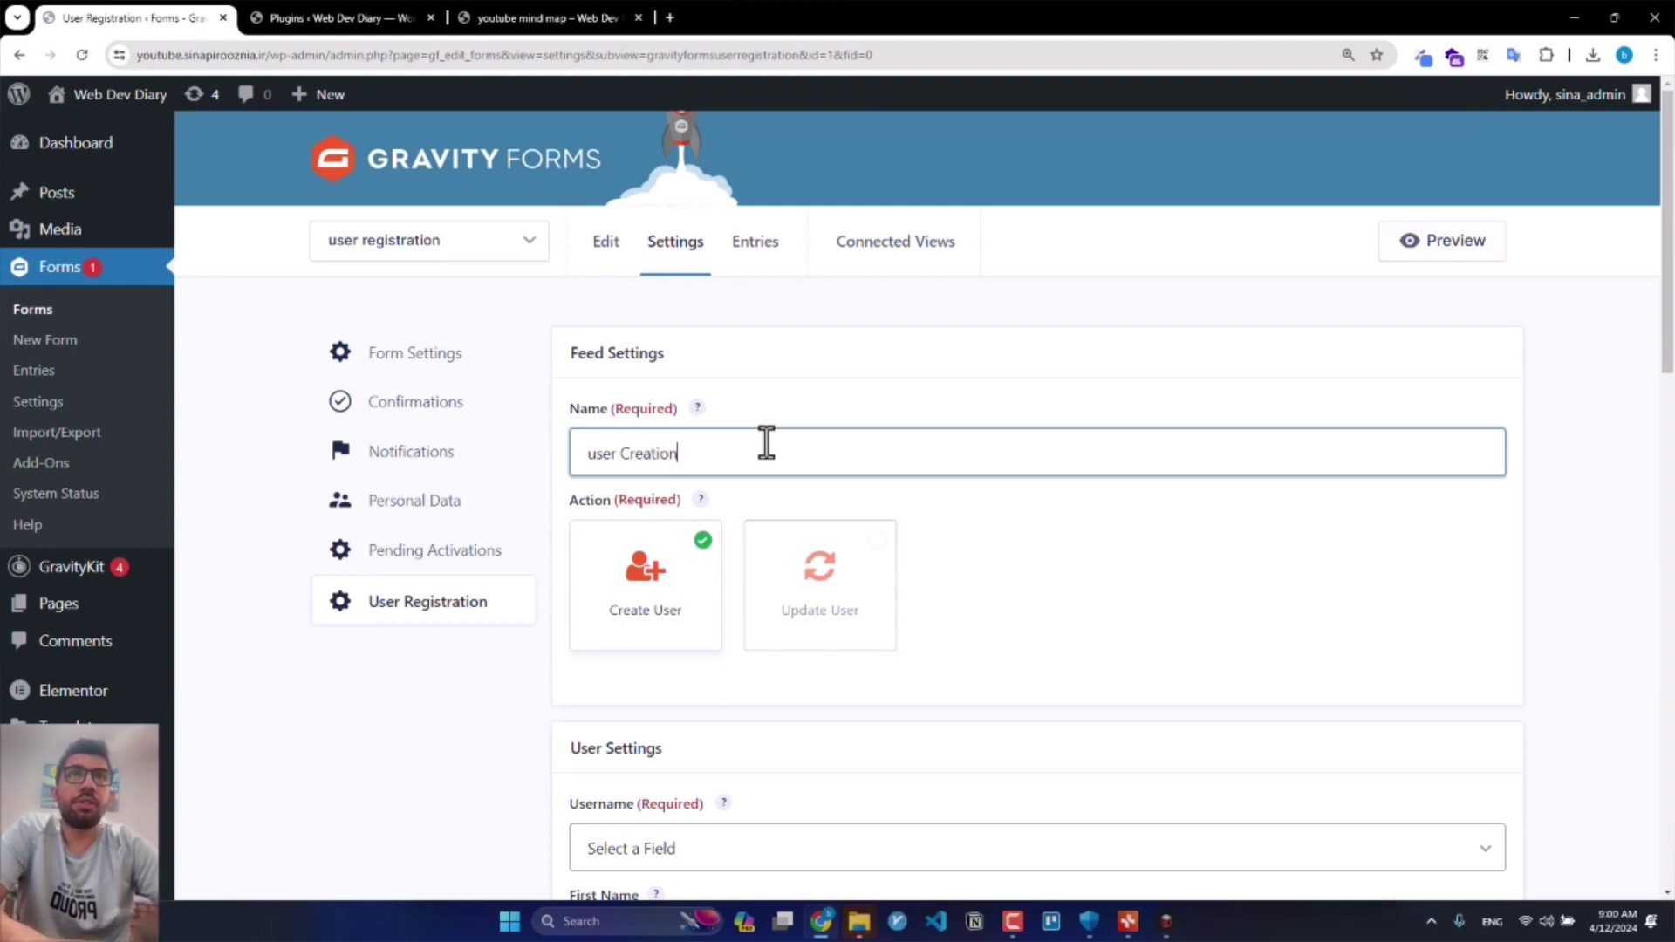
text( by GF)
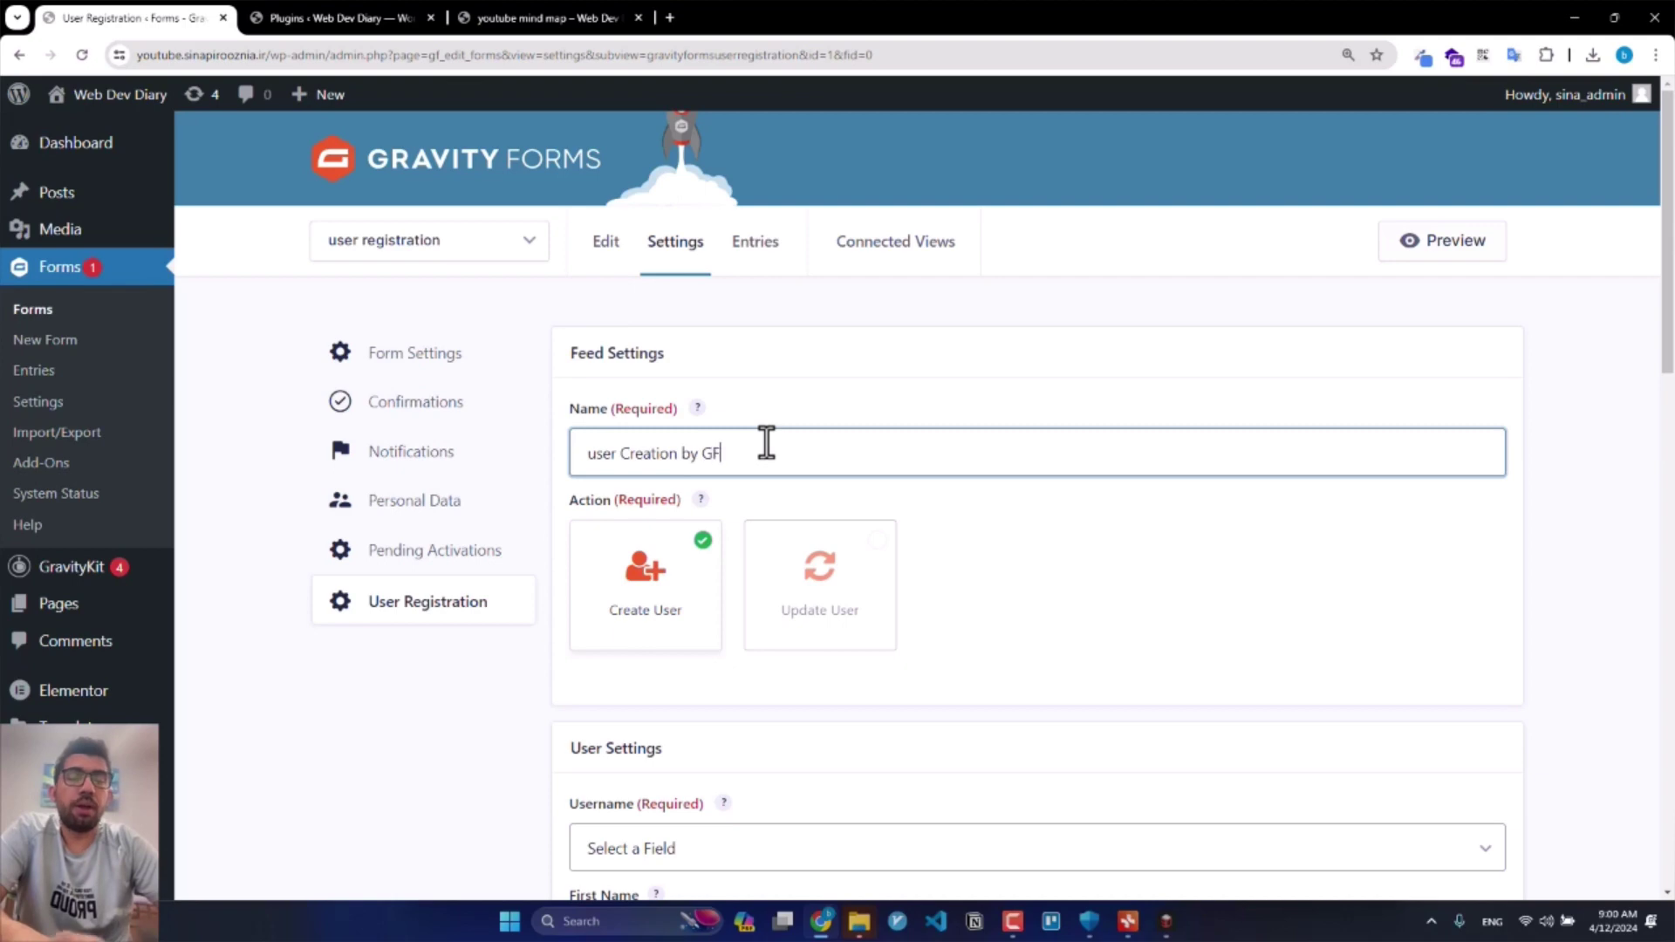
Step: Map Username to Email, First Name to Name, Last Name to LName, Nickname to Name, and Display Name to first-last
scroll(774, 468, down, 3)
scroll(771, 522, down, 3)
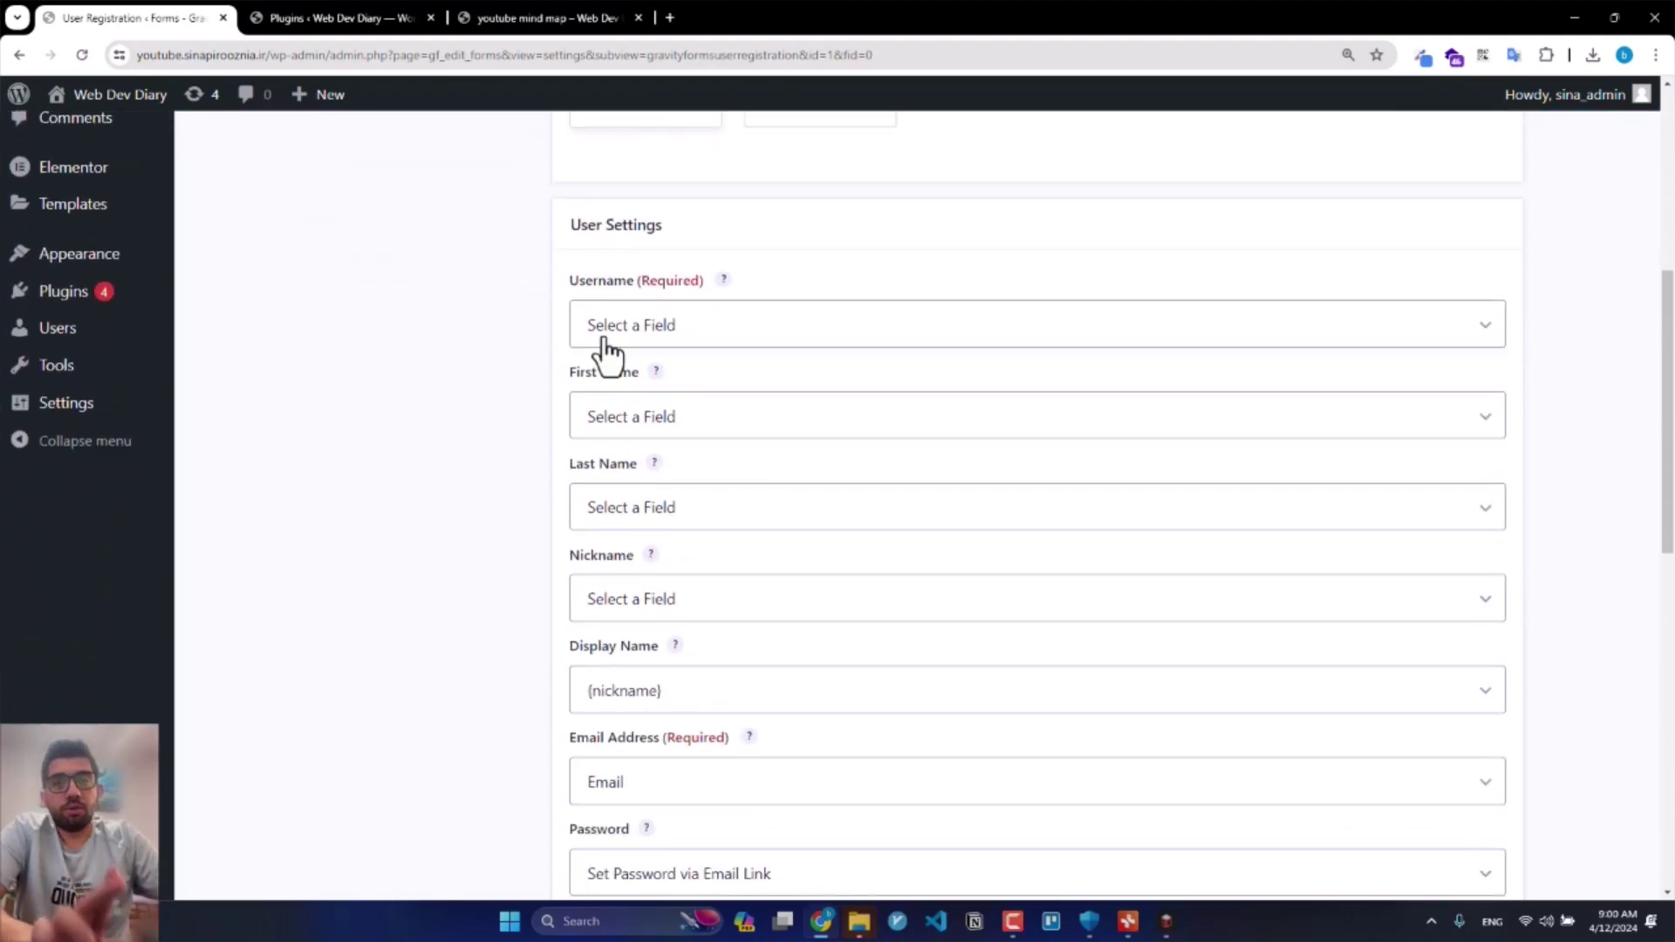
click(608, 331)
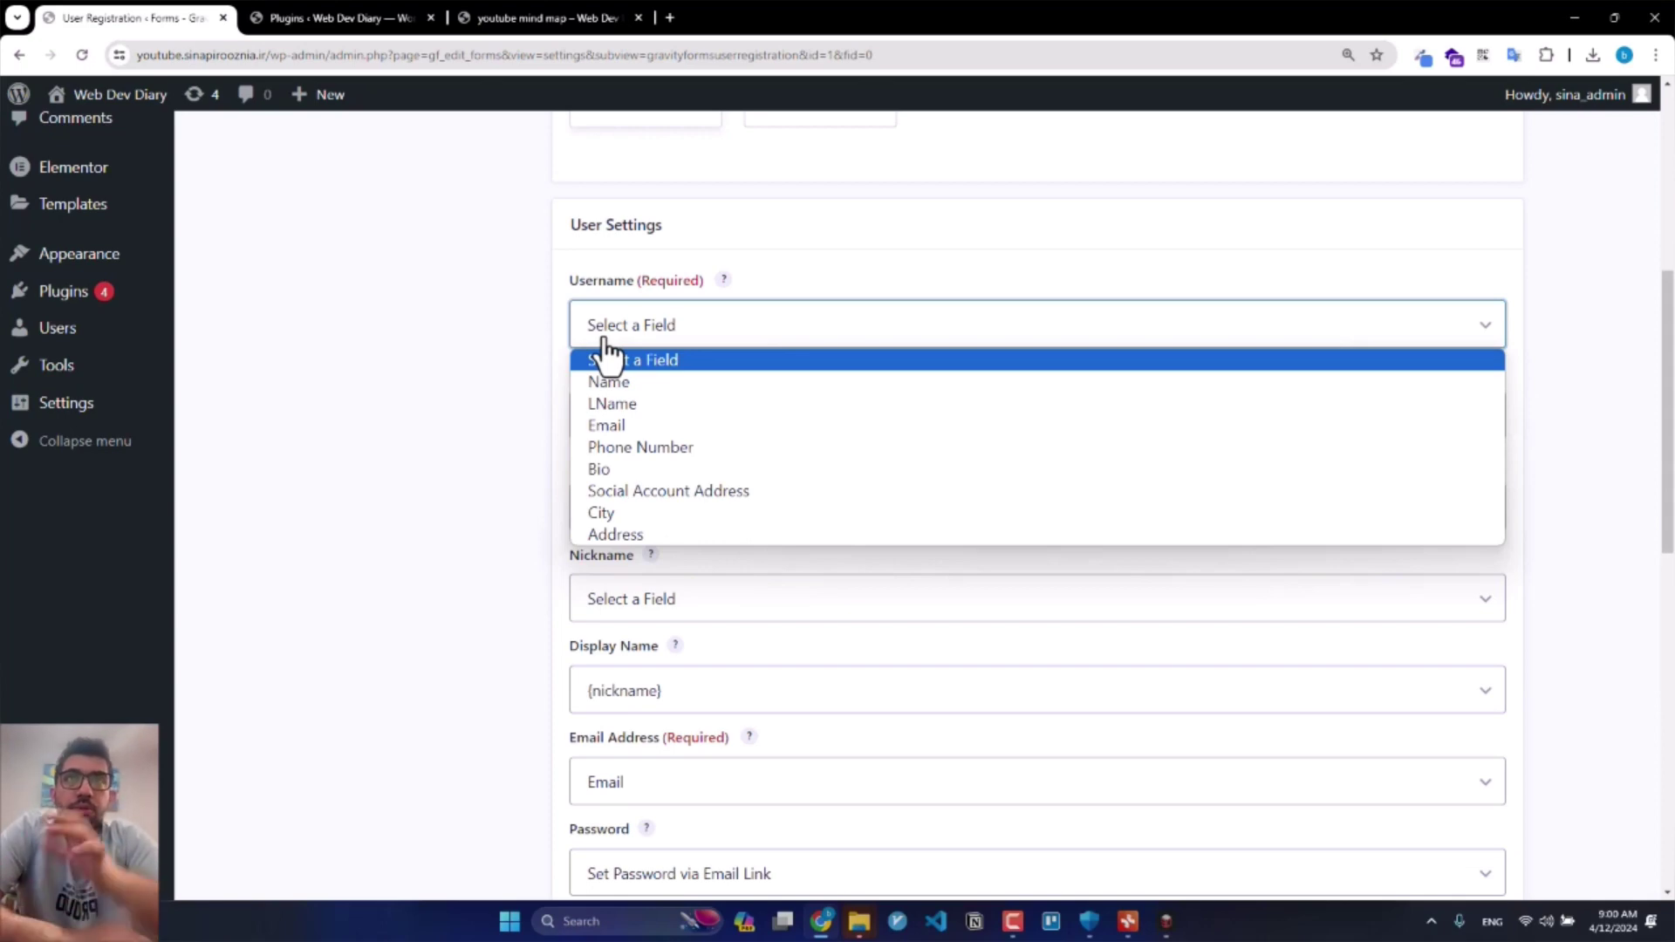
click(618, 427)
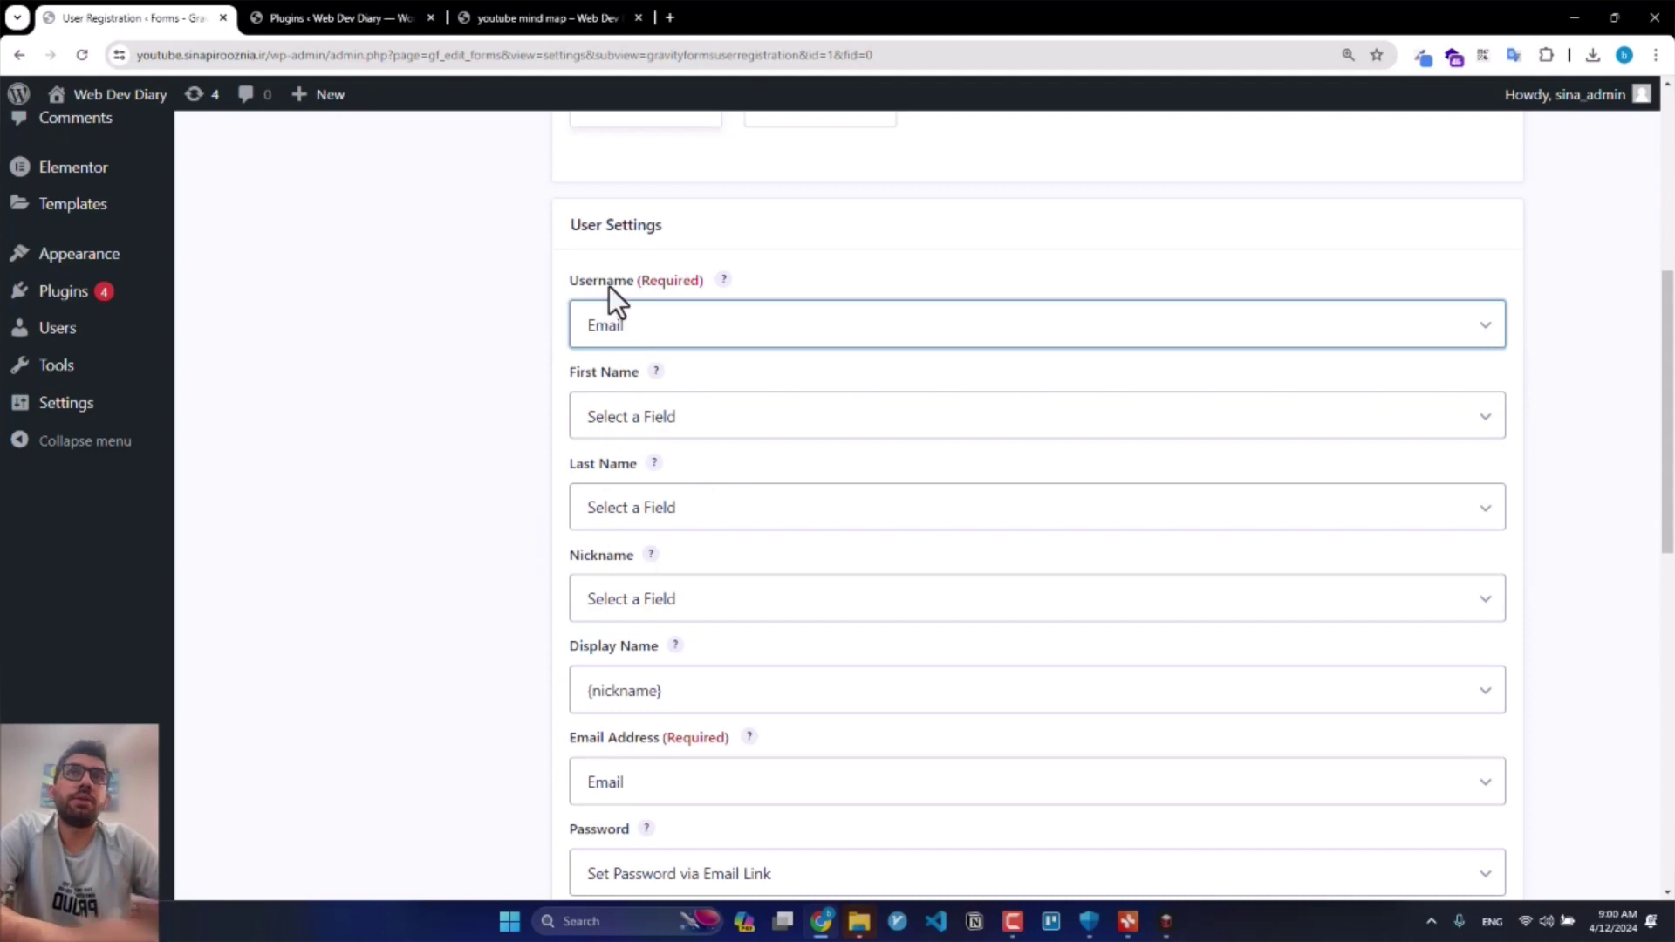
click(644, 413)
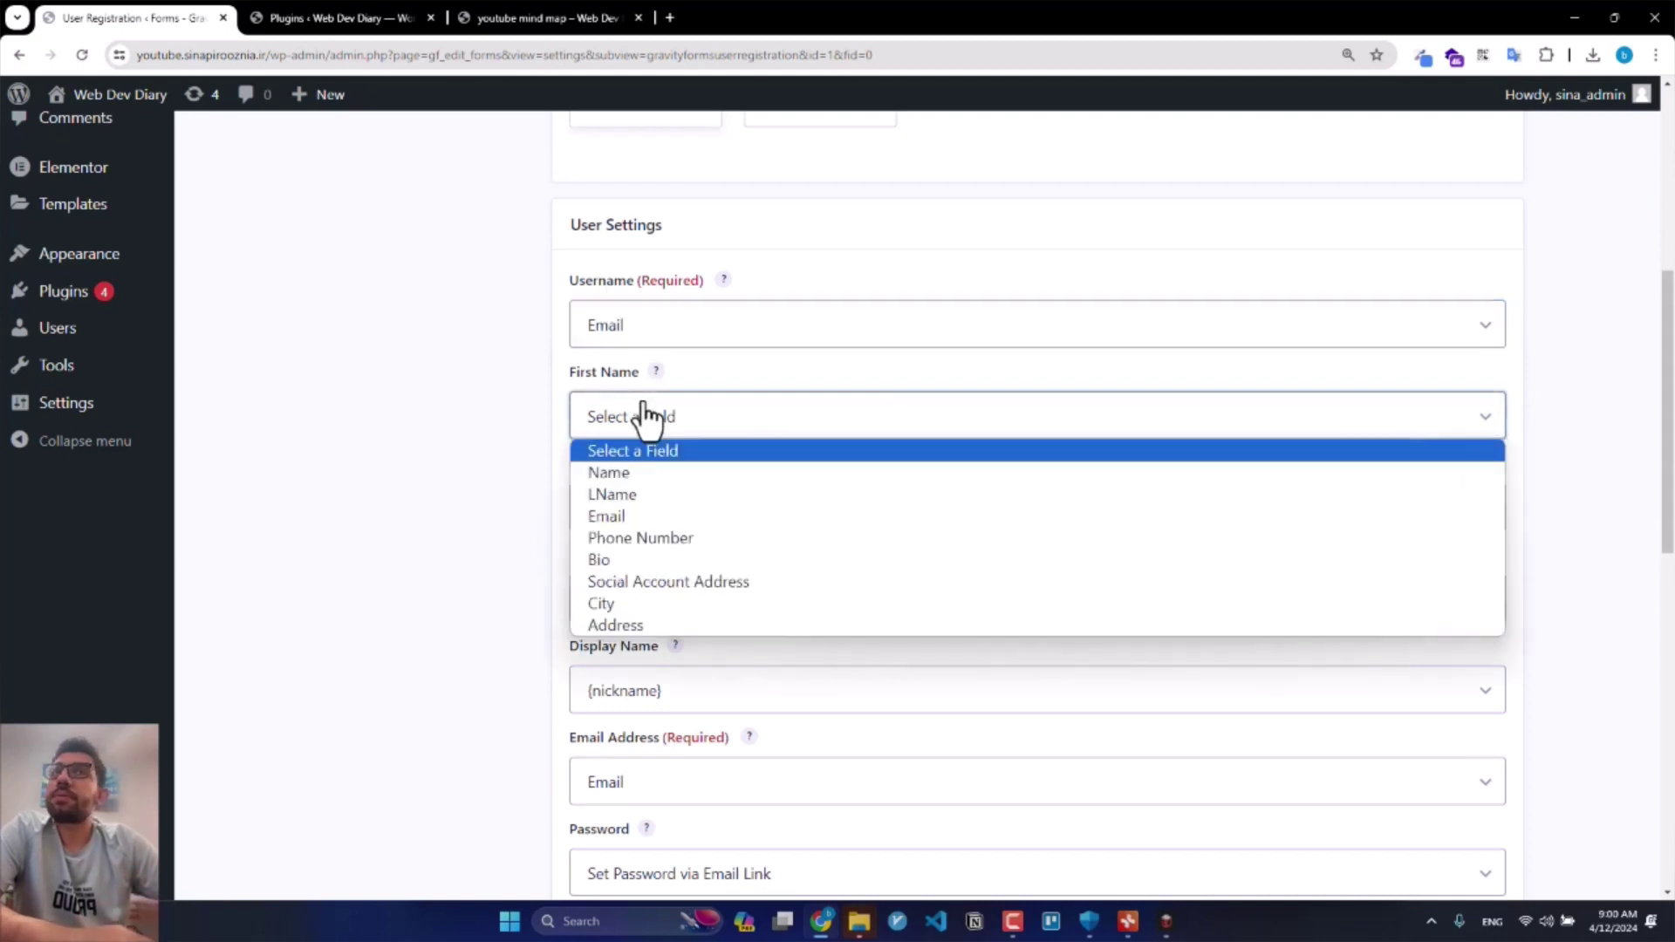
click(653, 476)
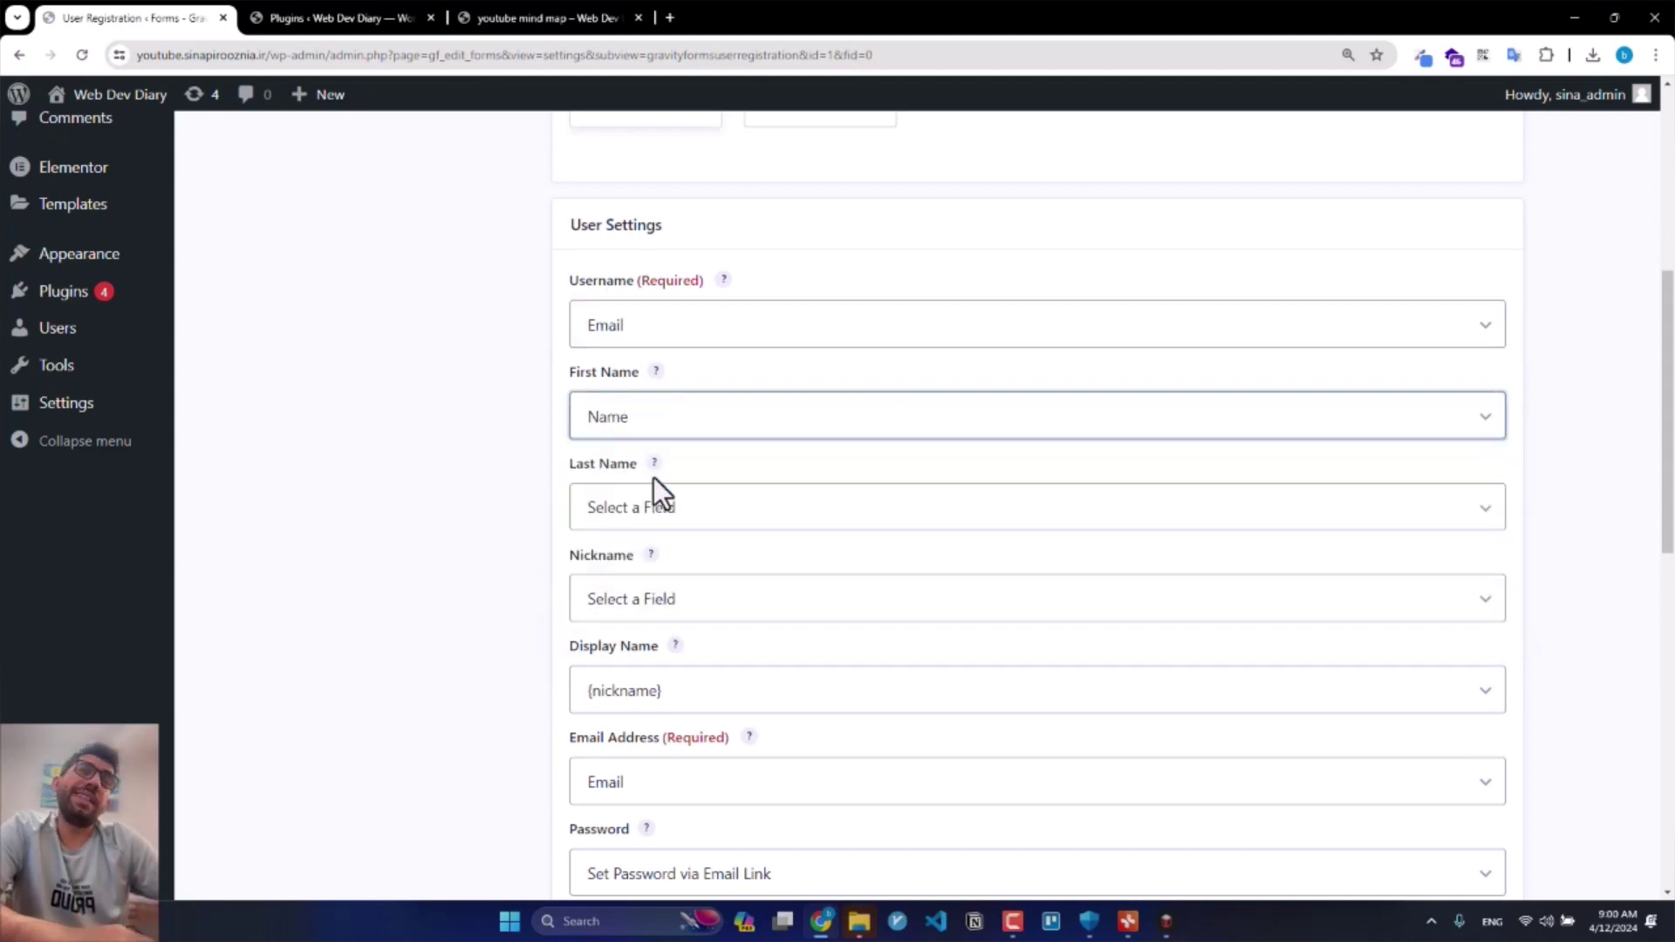
click(644, 522)
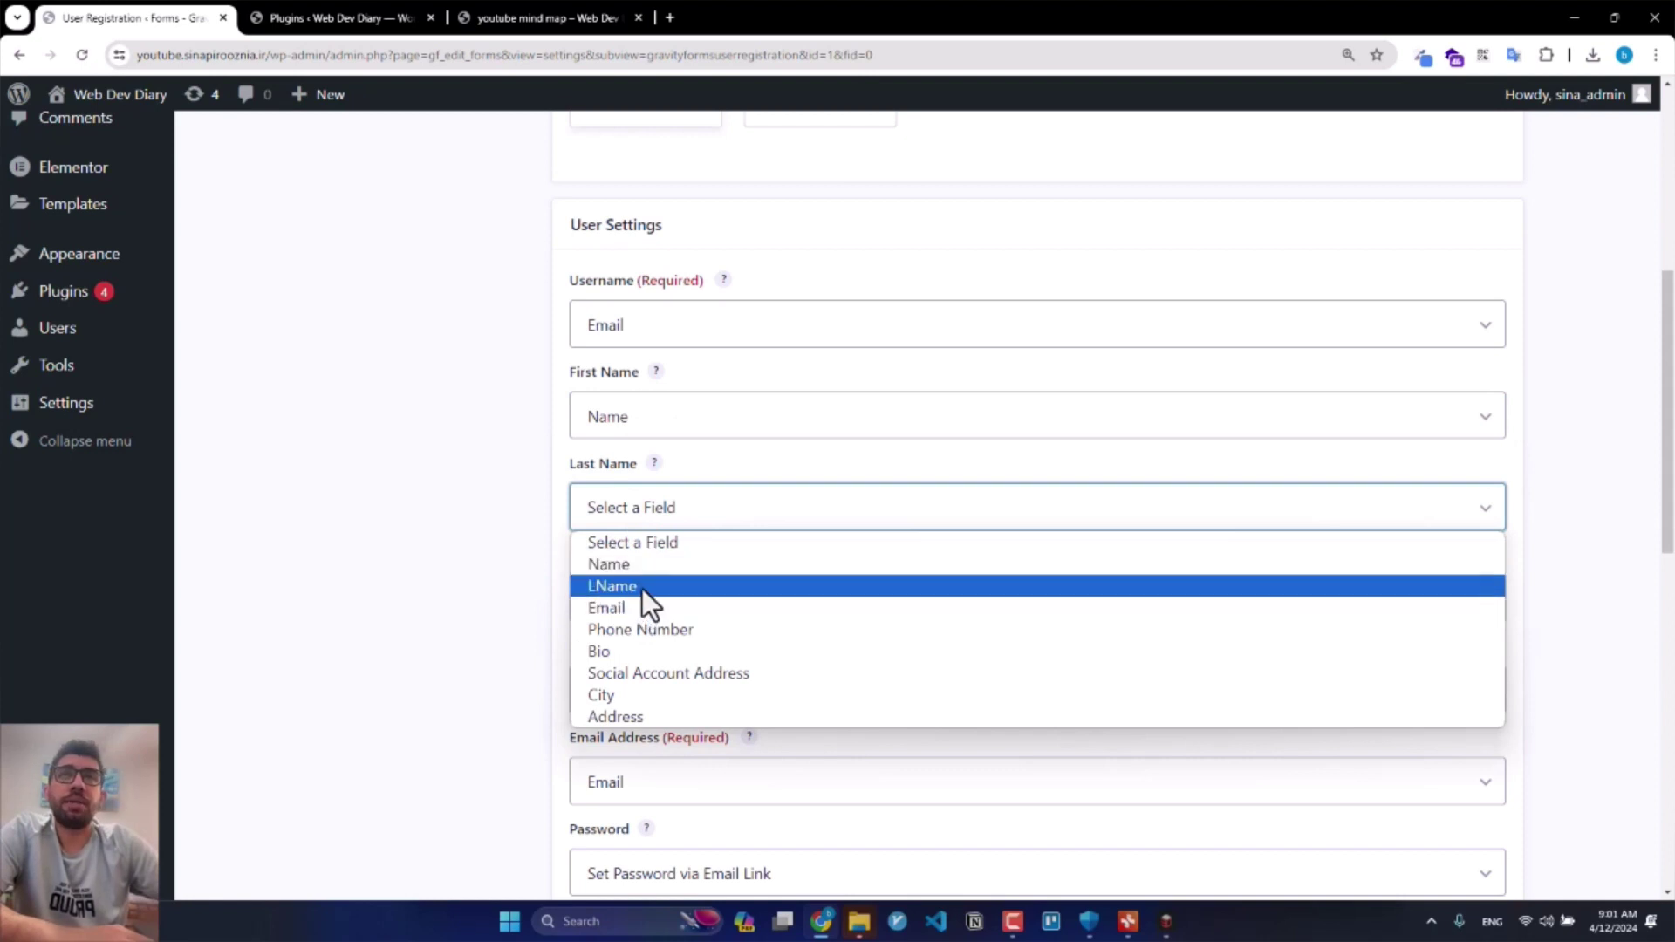
click(642, 586)
click(644, 596)
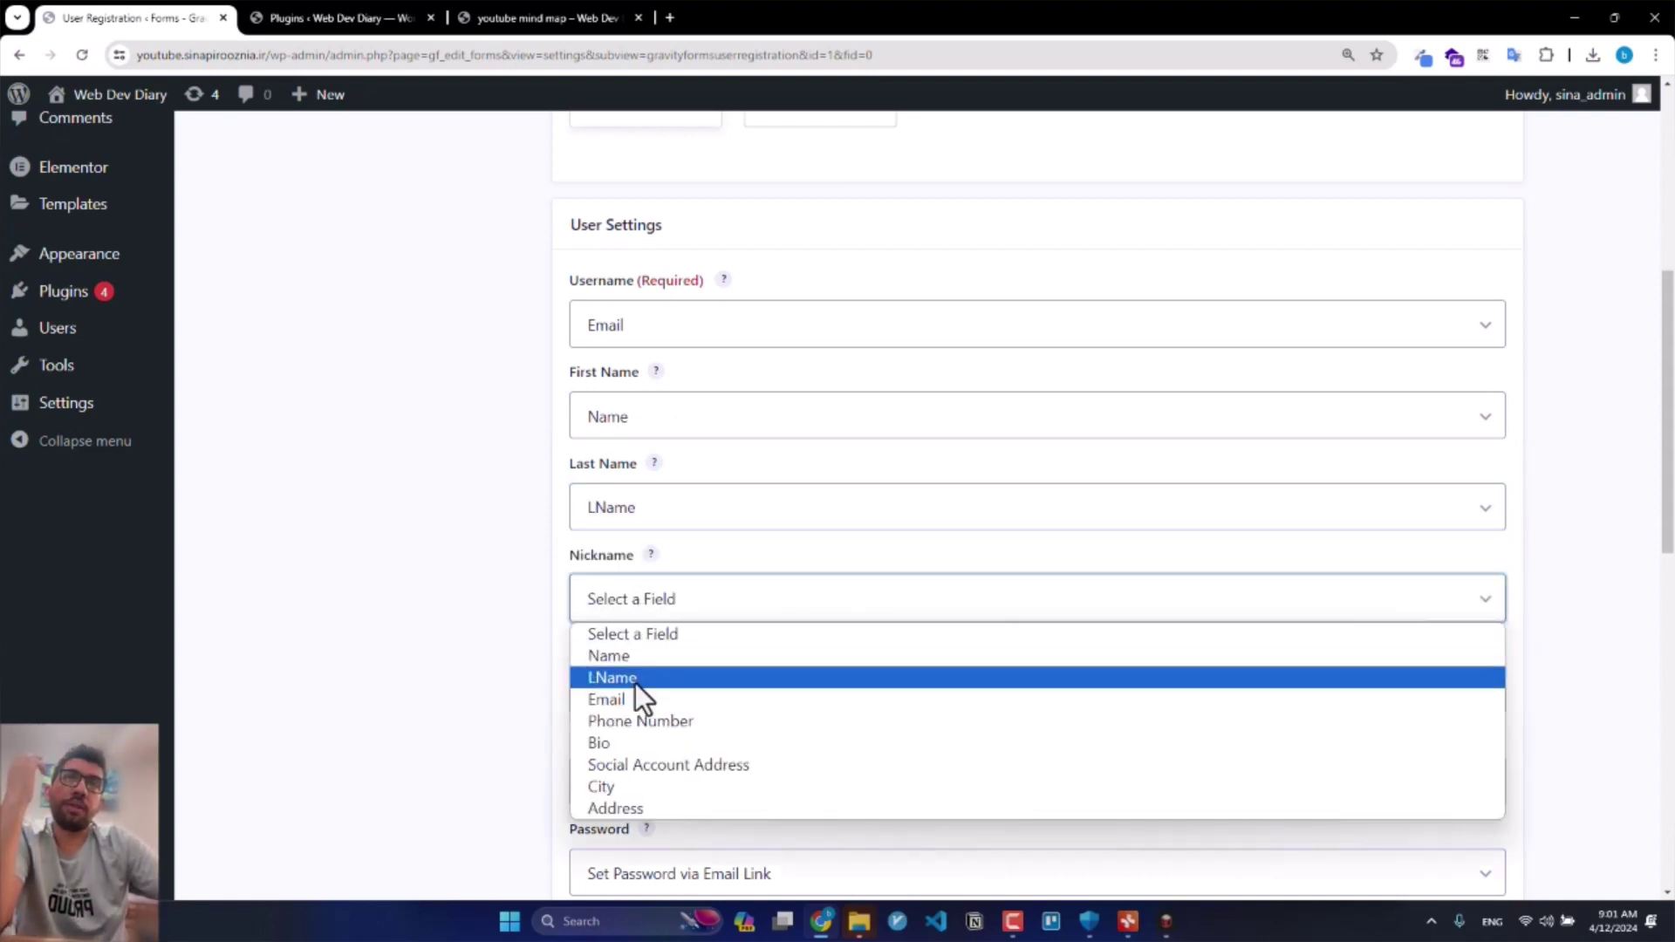
click(649, 662)
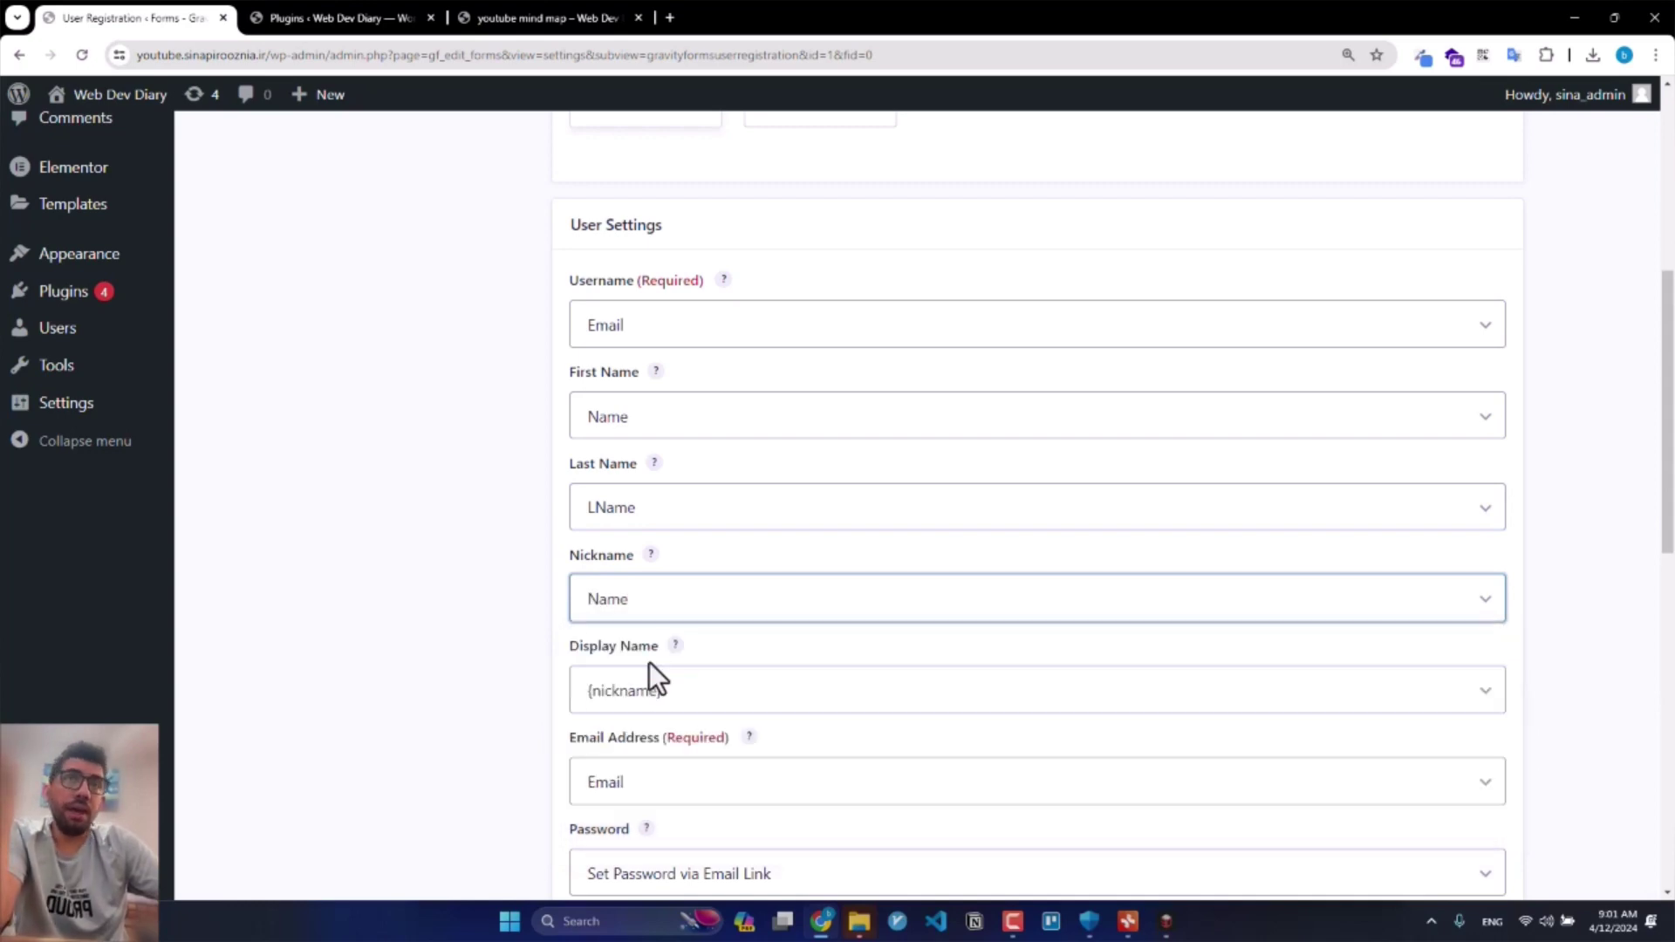
click(649, 695)
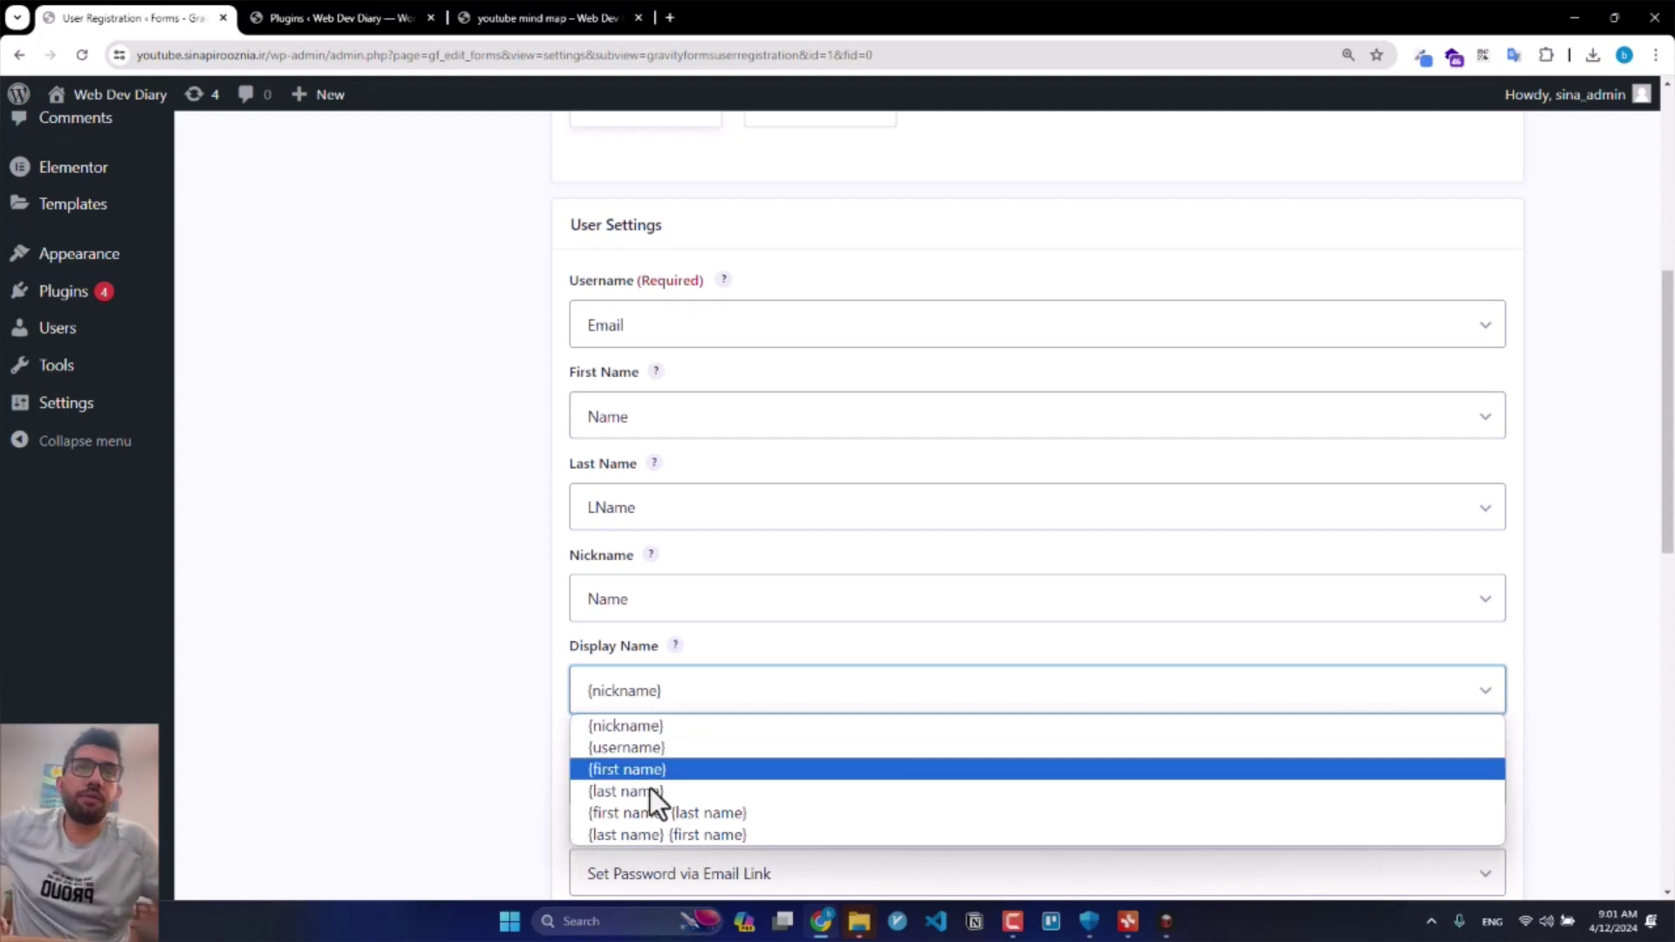
click(653, 813)
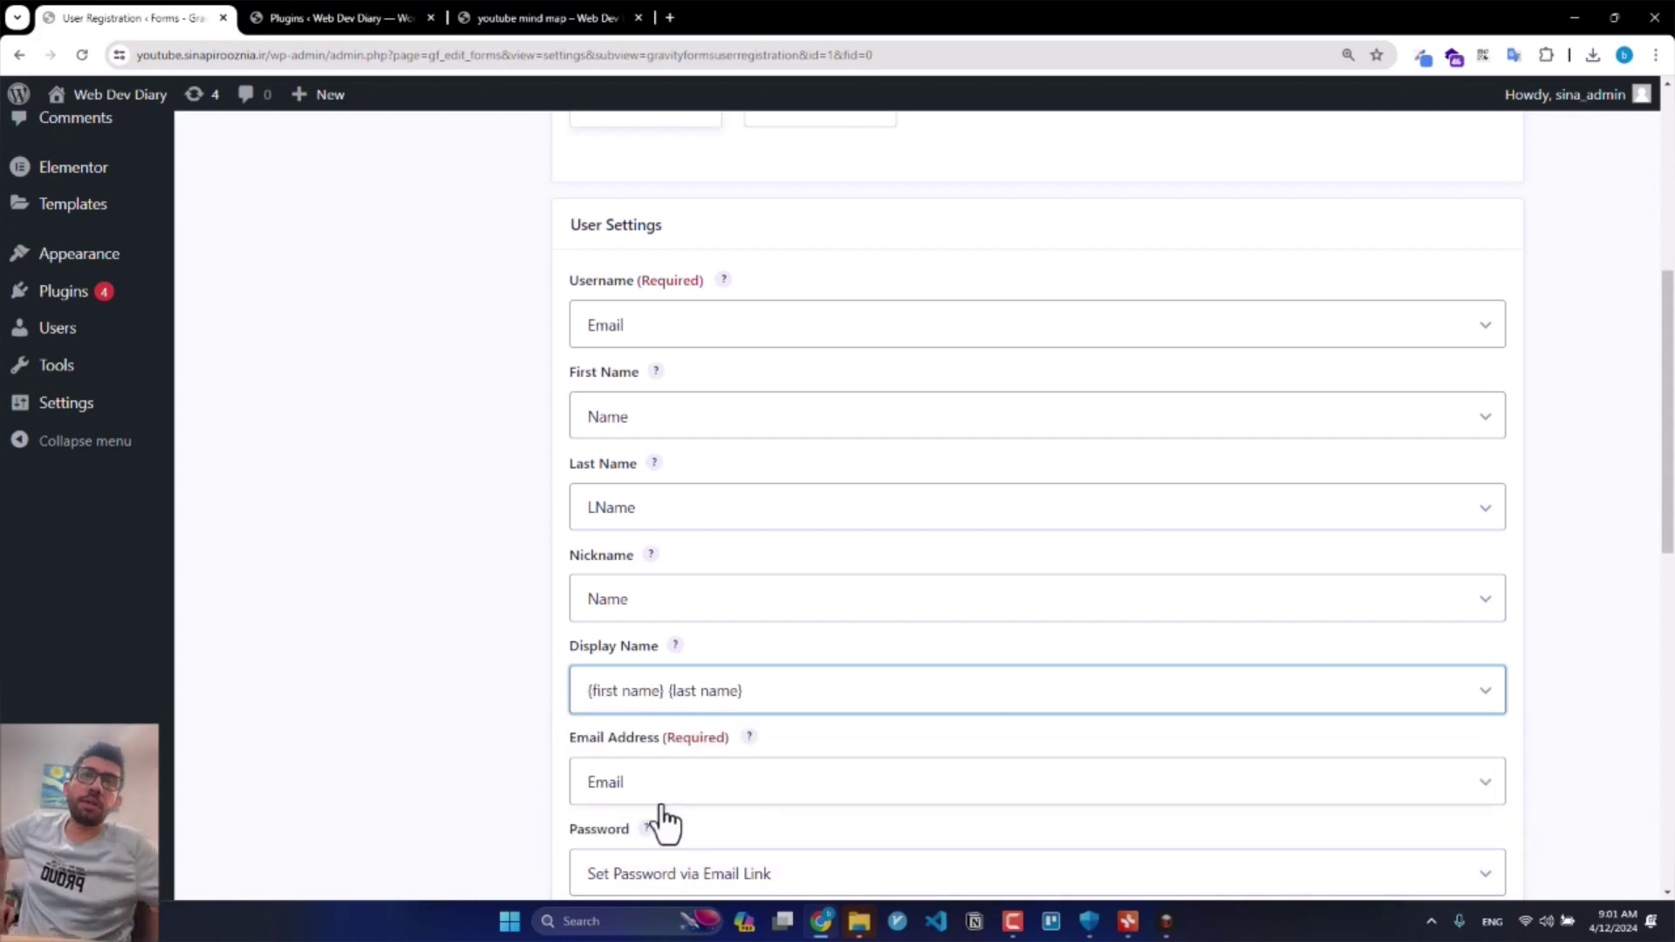
Step: Keep passwords set via email link and assign new users the Subscriber role
scroll(672, 803, down, 1)
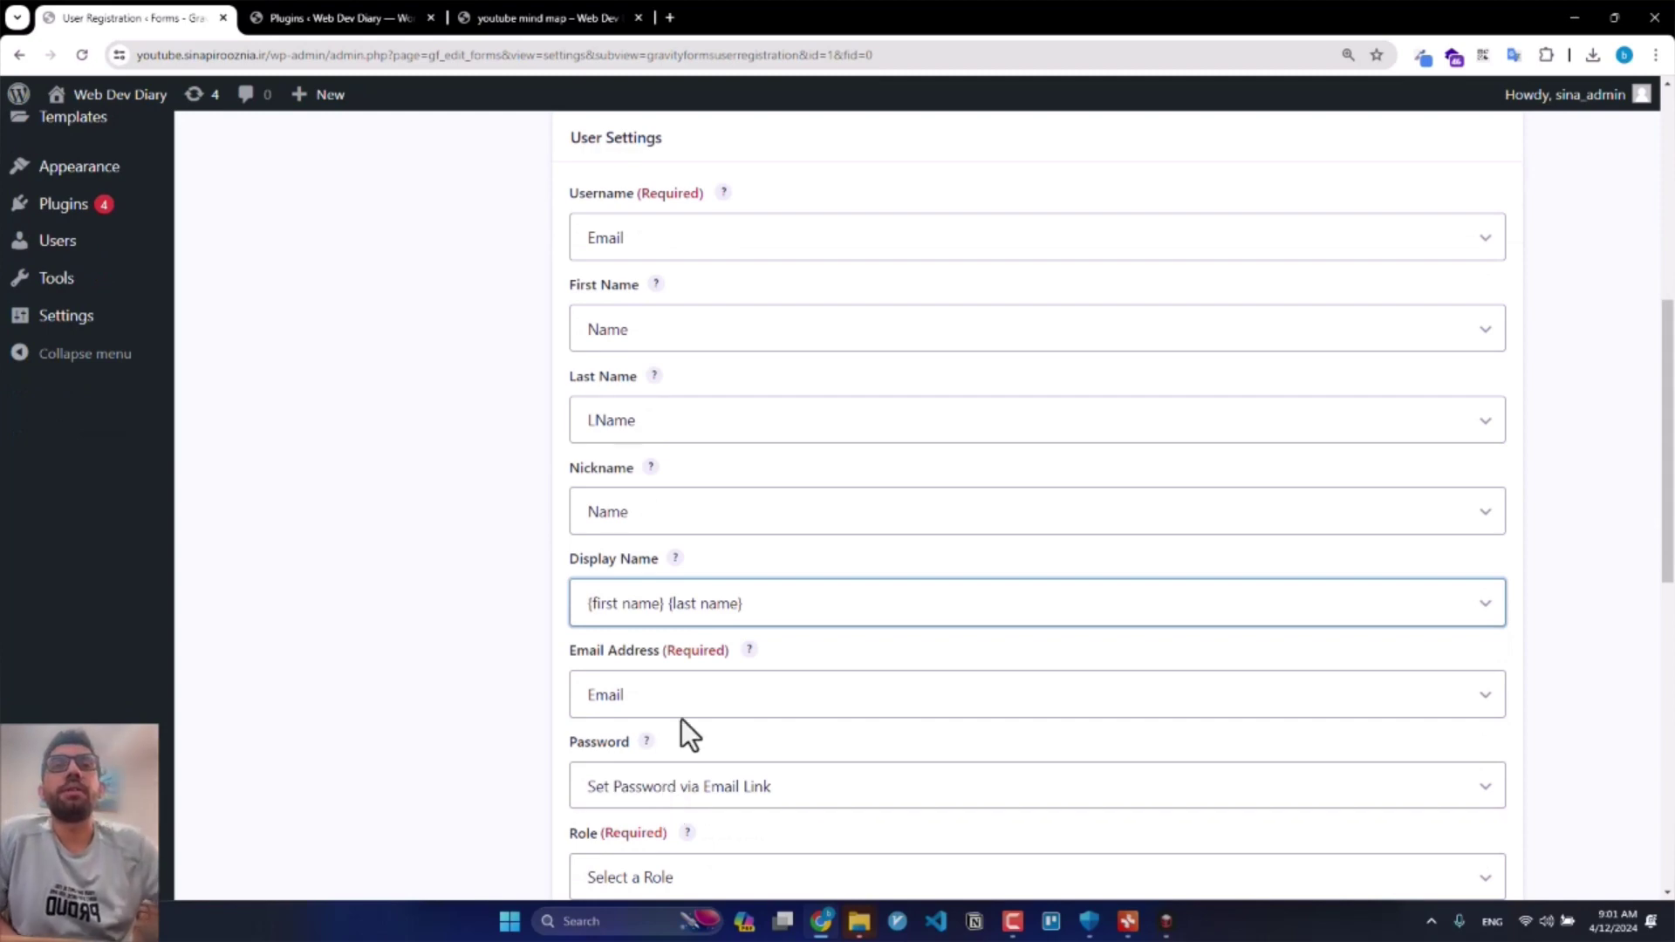
scroll(524, 691, down, 2)
click(615, 622)
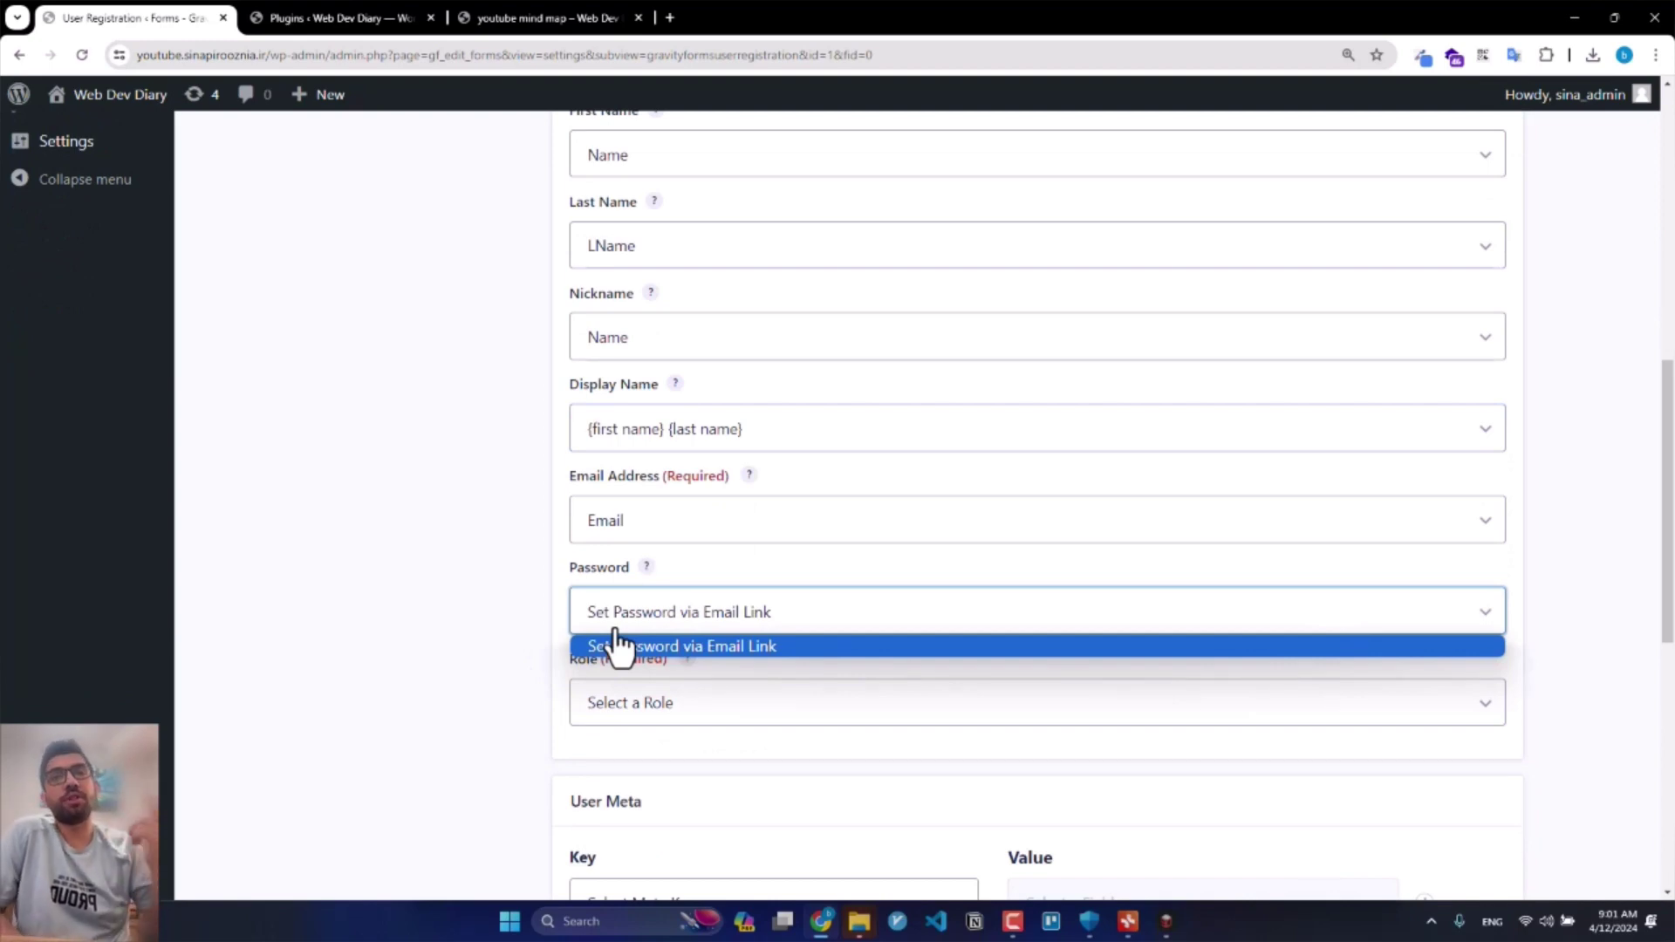
click(626, 661)
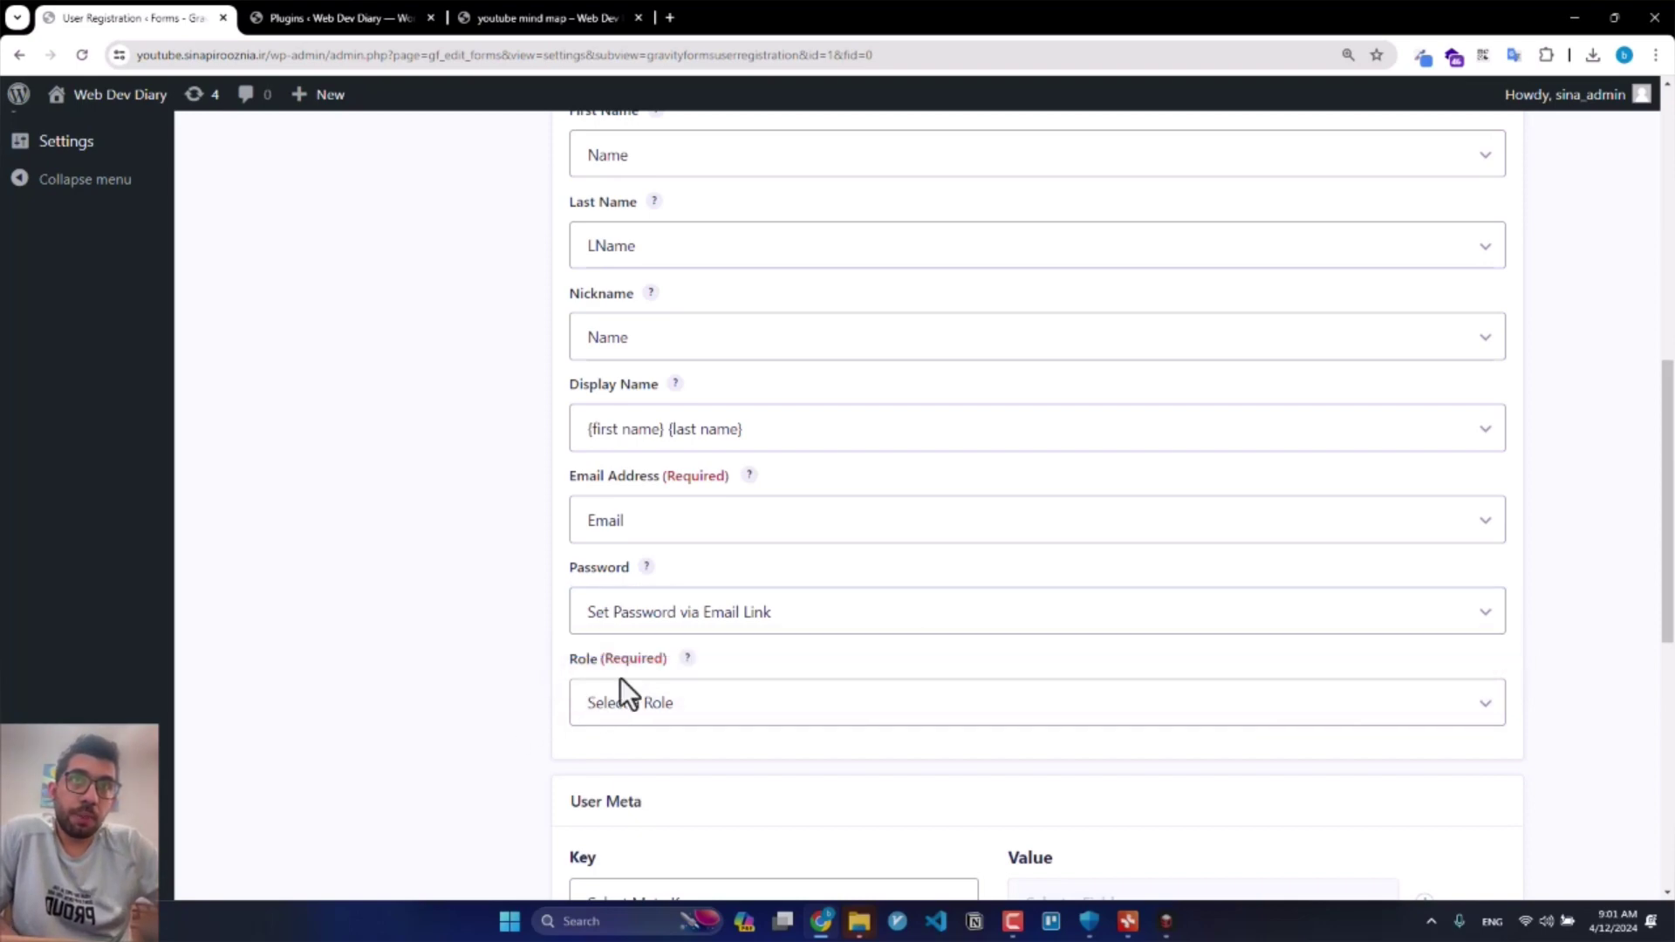
click(621, 700)
scroll(466, 679, down, 1)
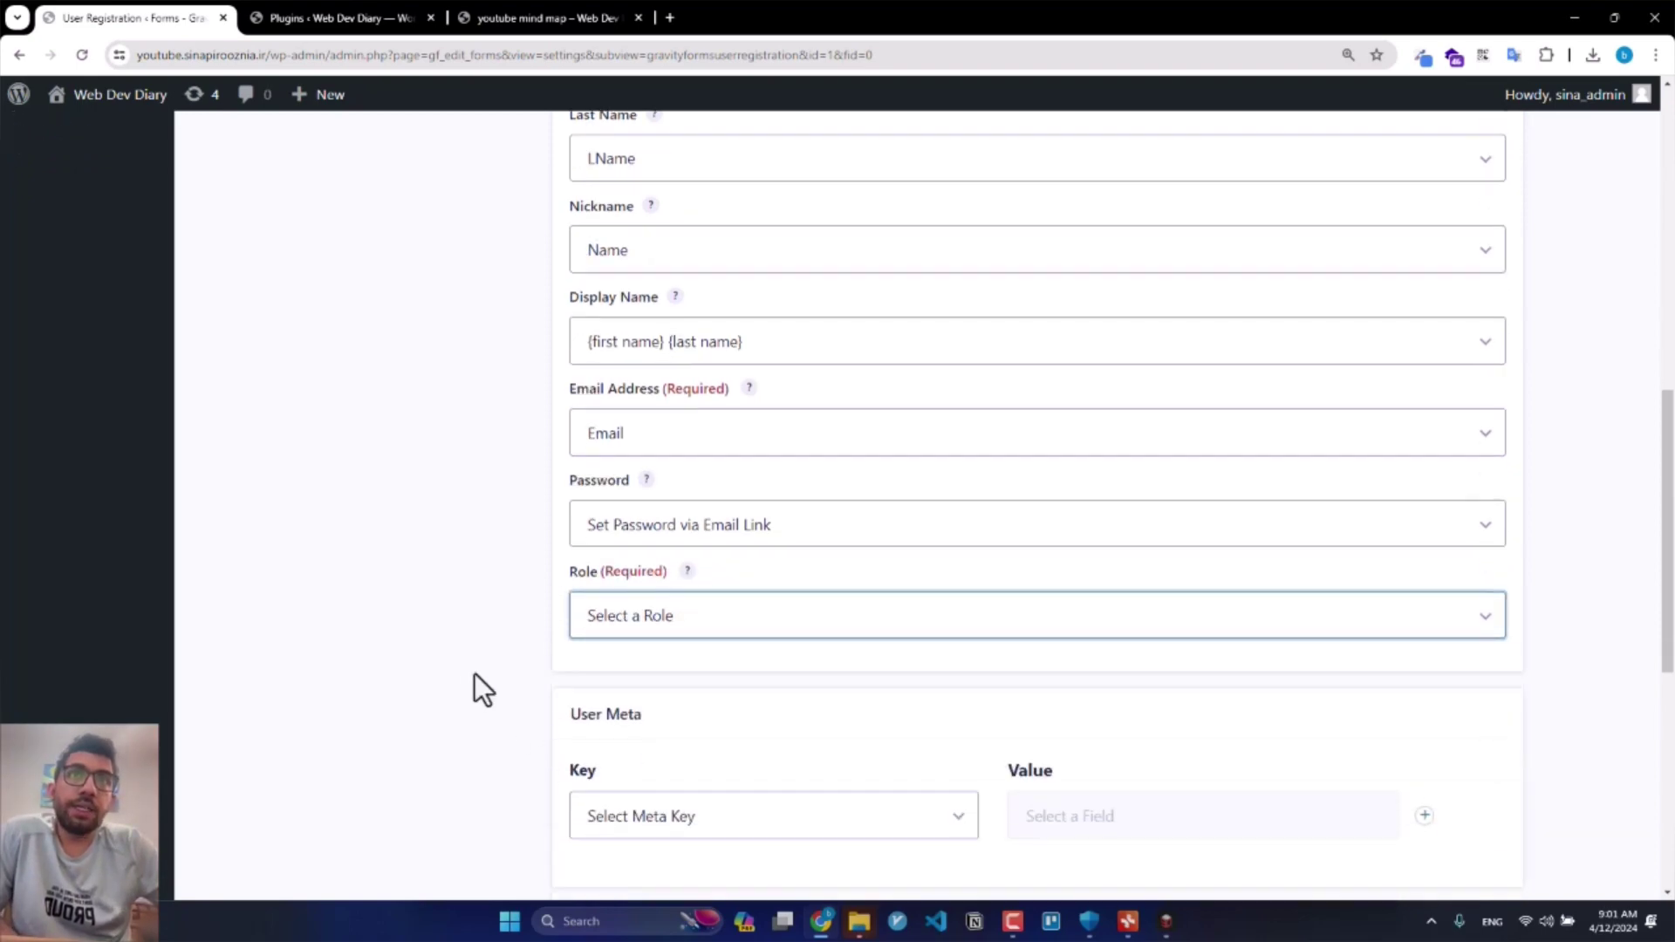
click(672, 615)
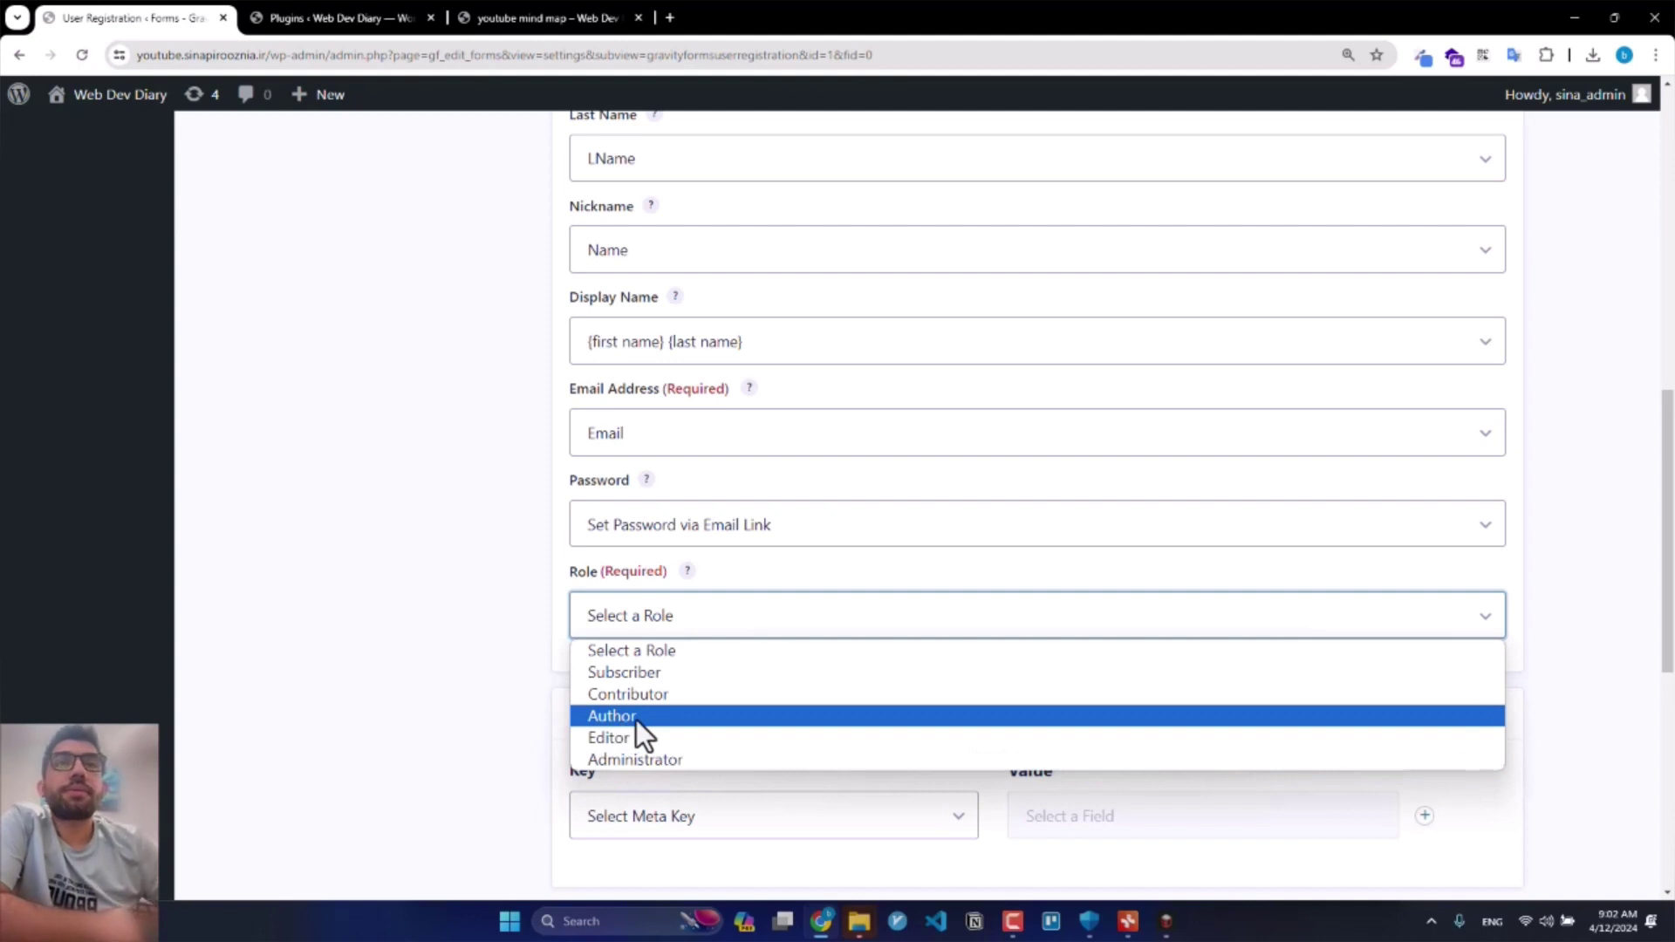
click(661, 673)
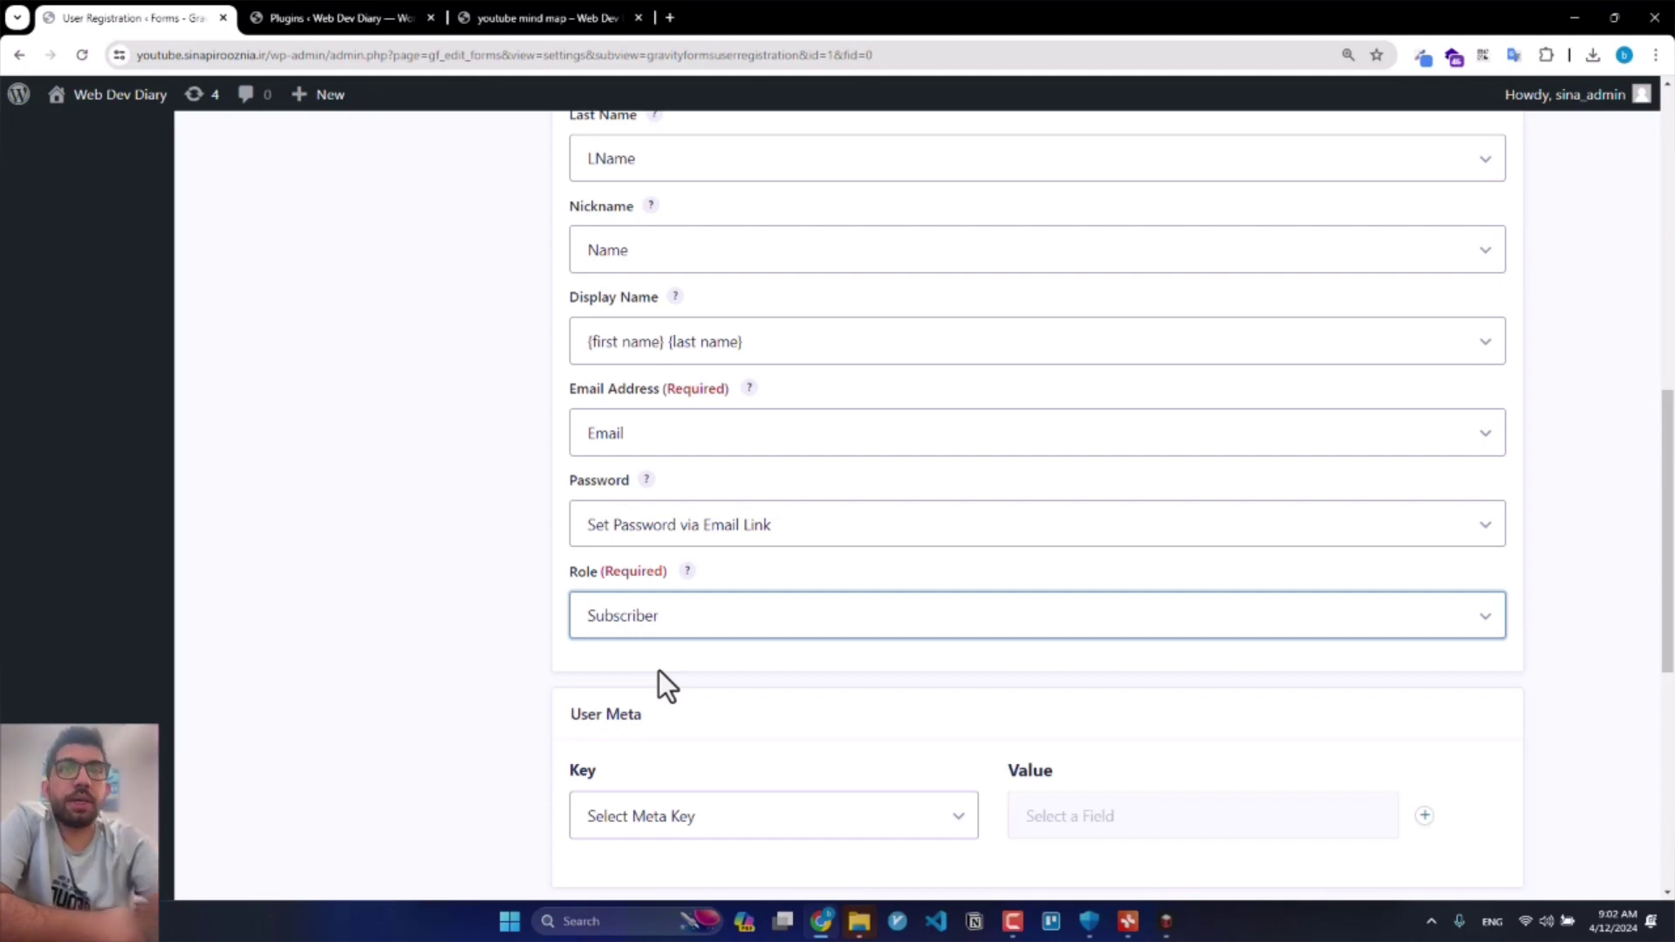
Step: Add a custom 'Bio' user meta key mapped to the Bio field
scroll(660, 677, down, 3)
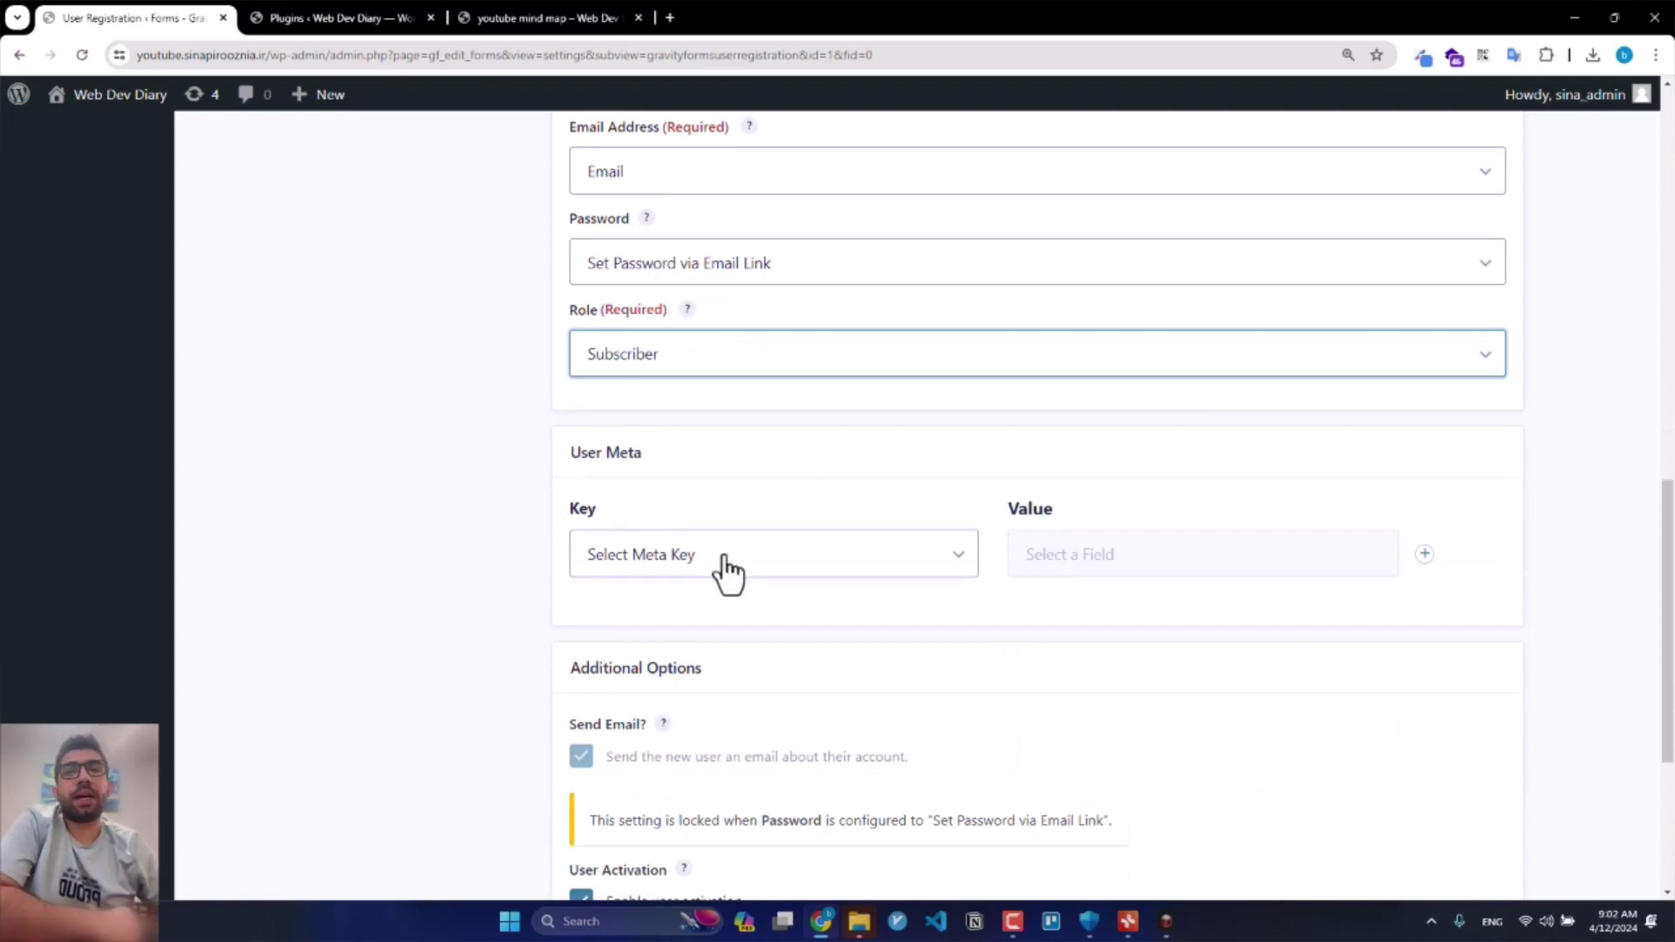
scroll(733, 572, up, 7)
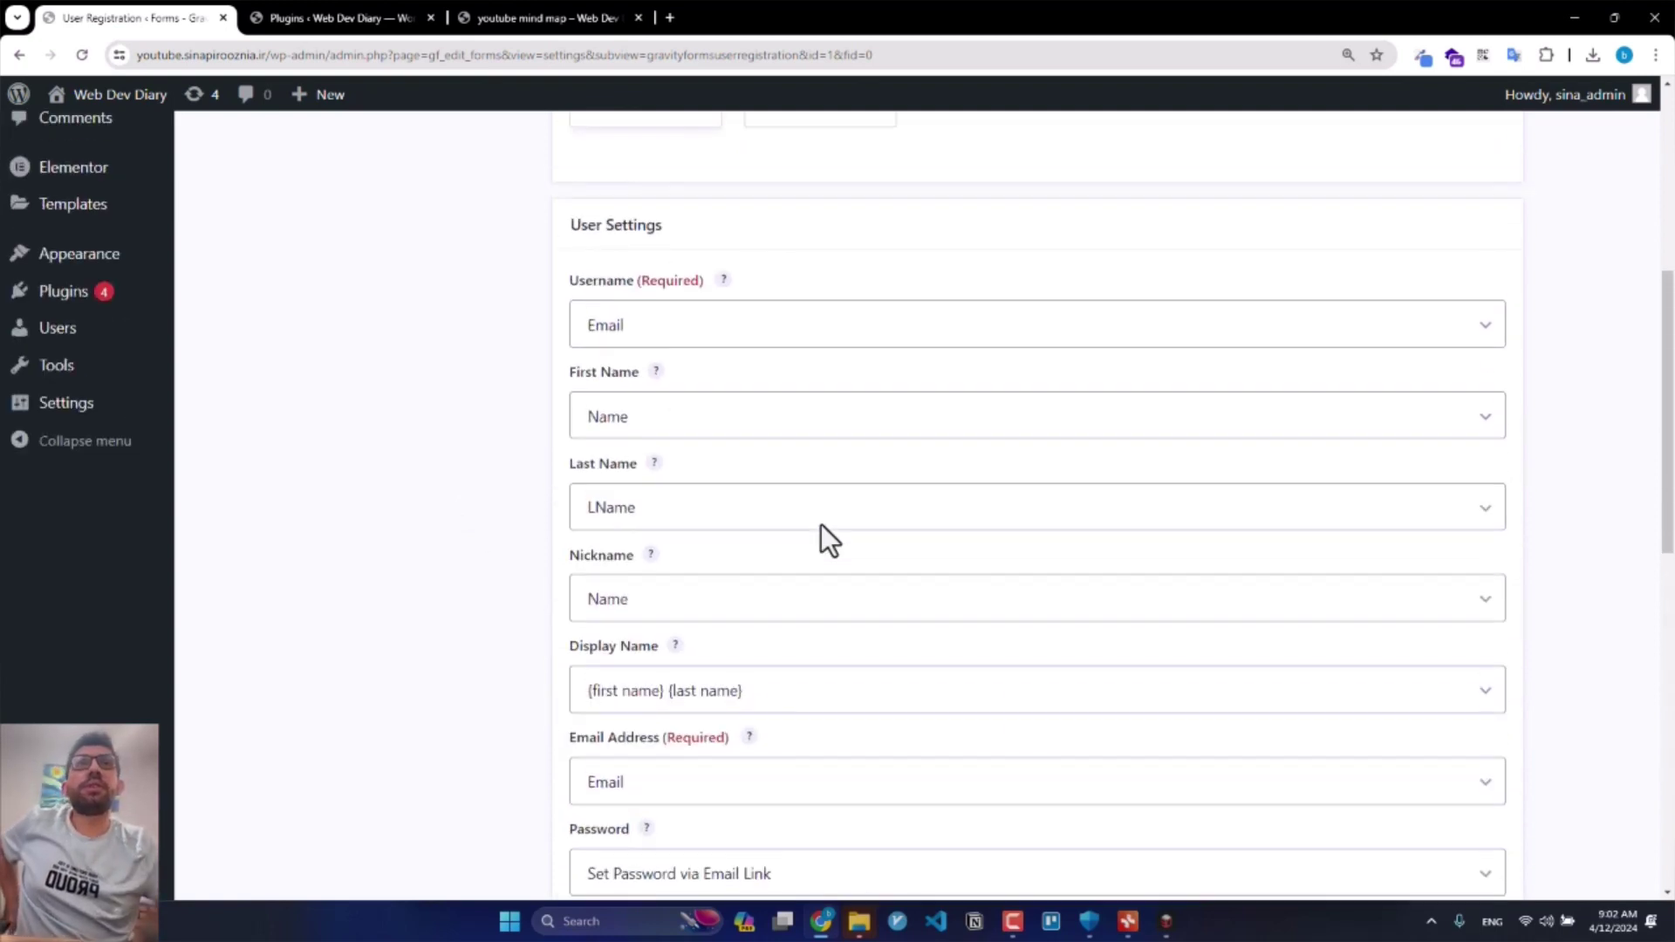
scroll(759, 511, down, 7)
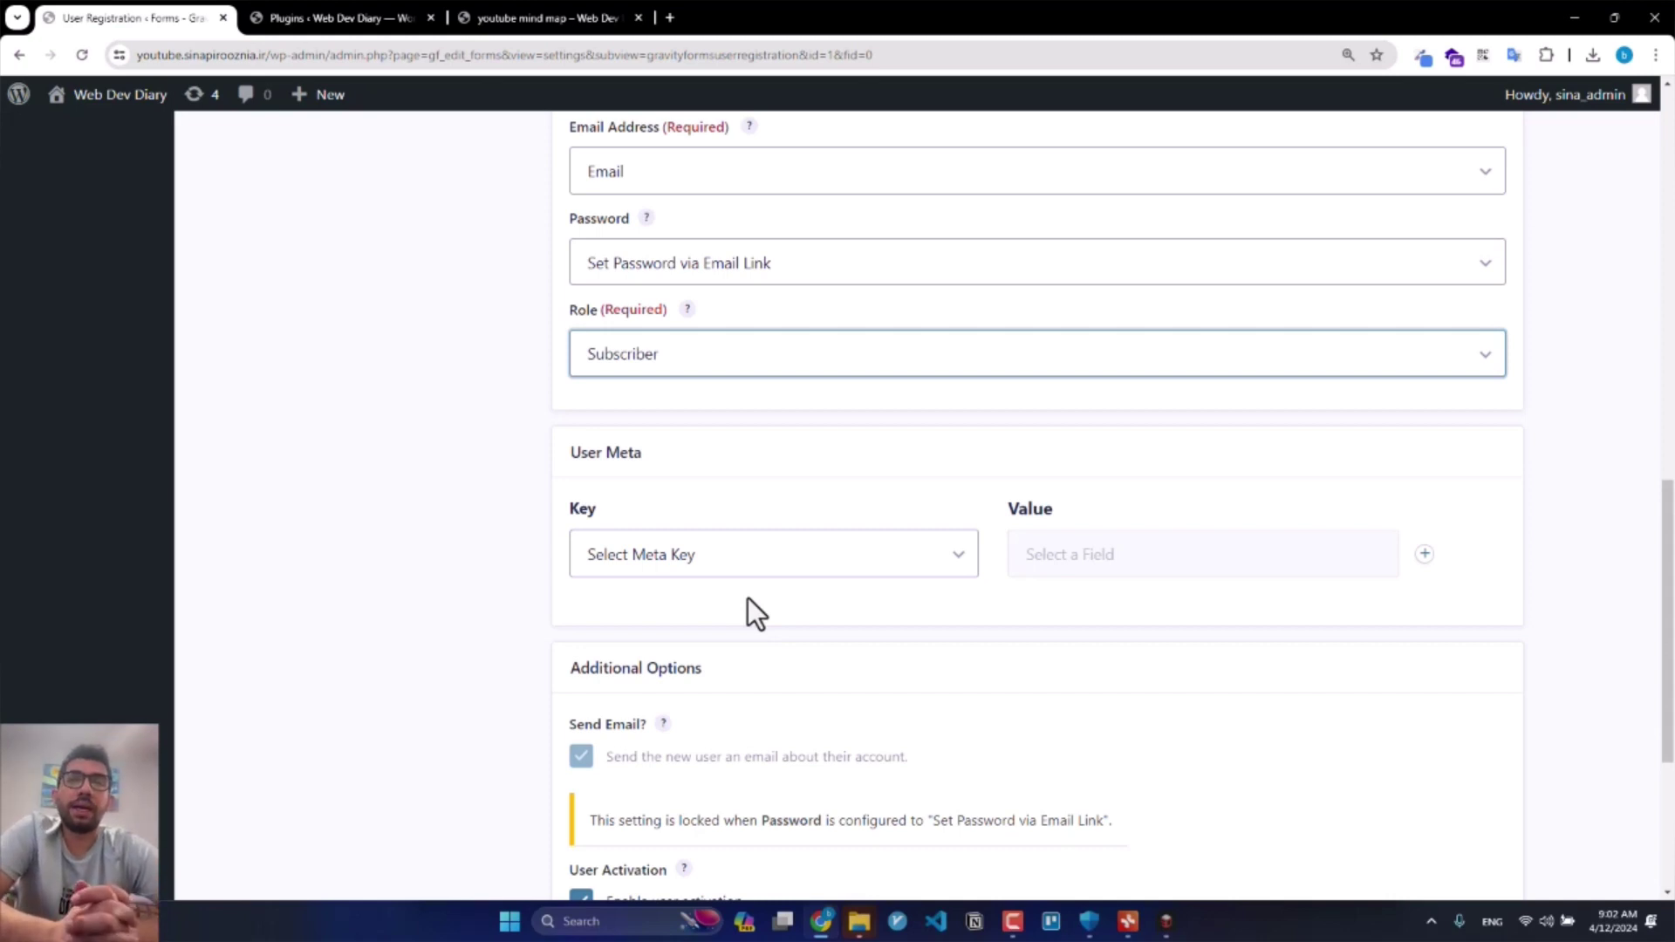
click(761, 569)
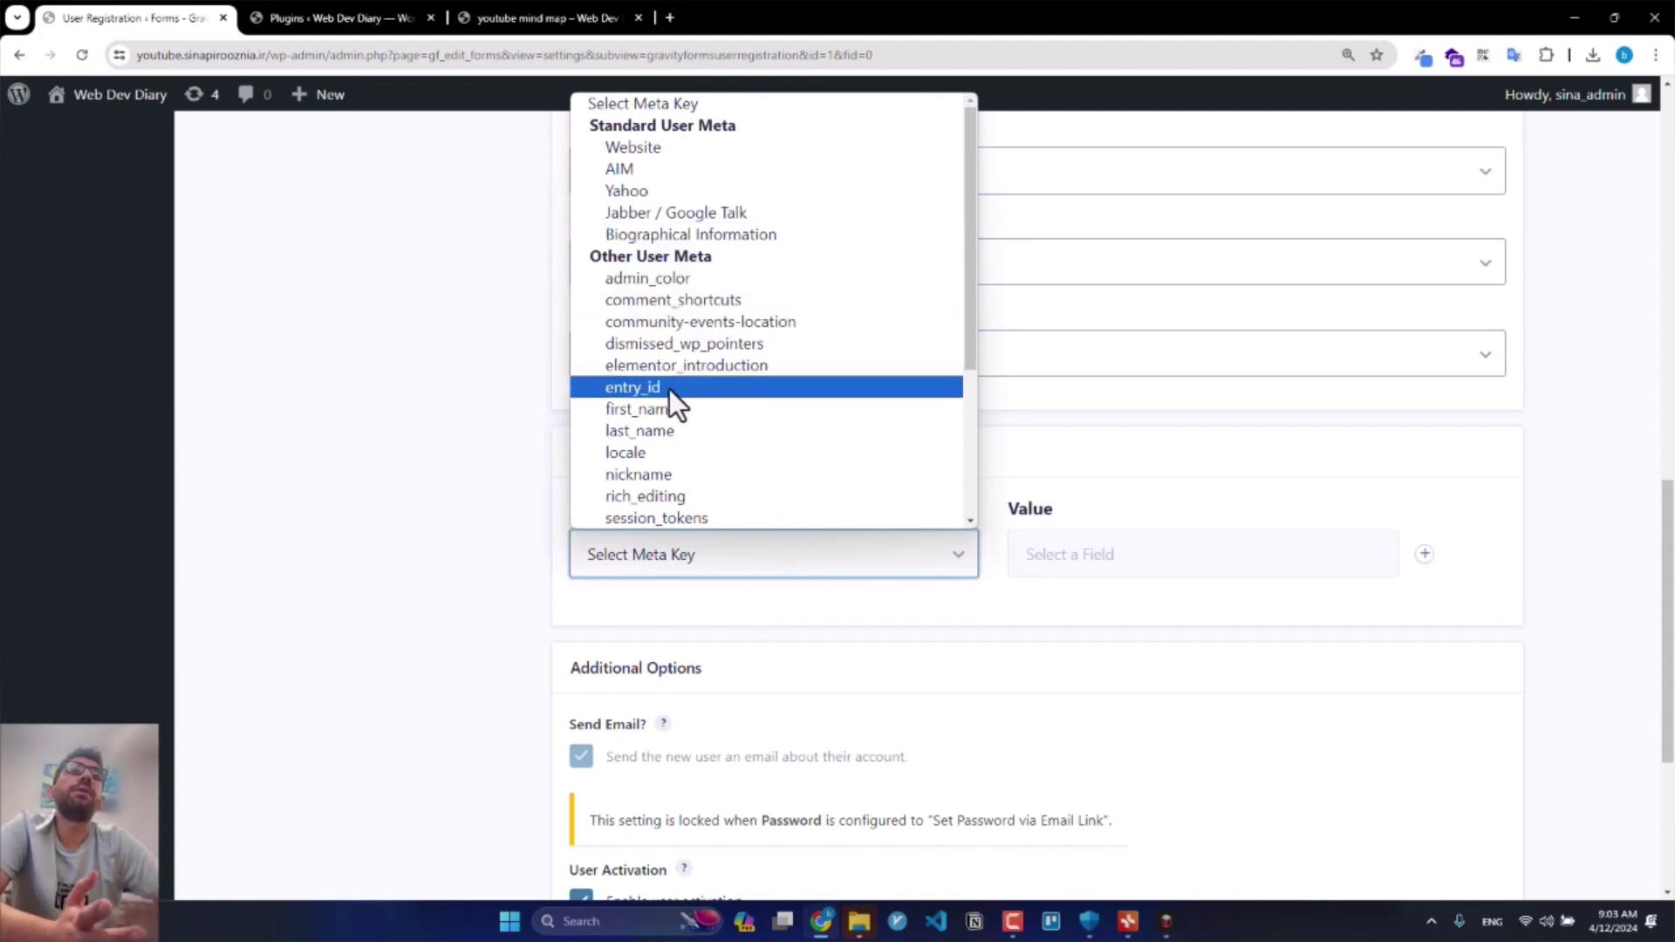
scroll(668, 389, down, 2)
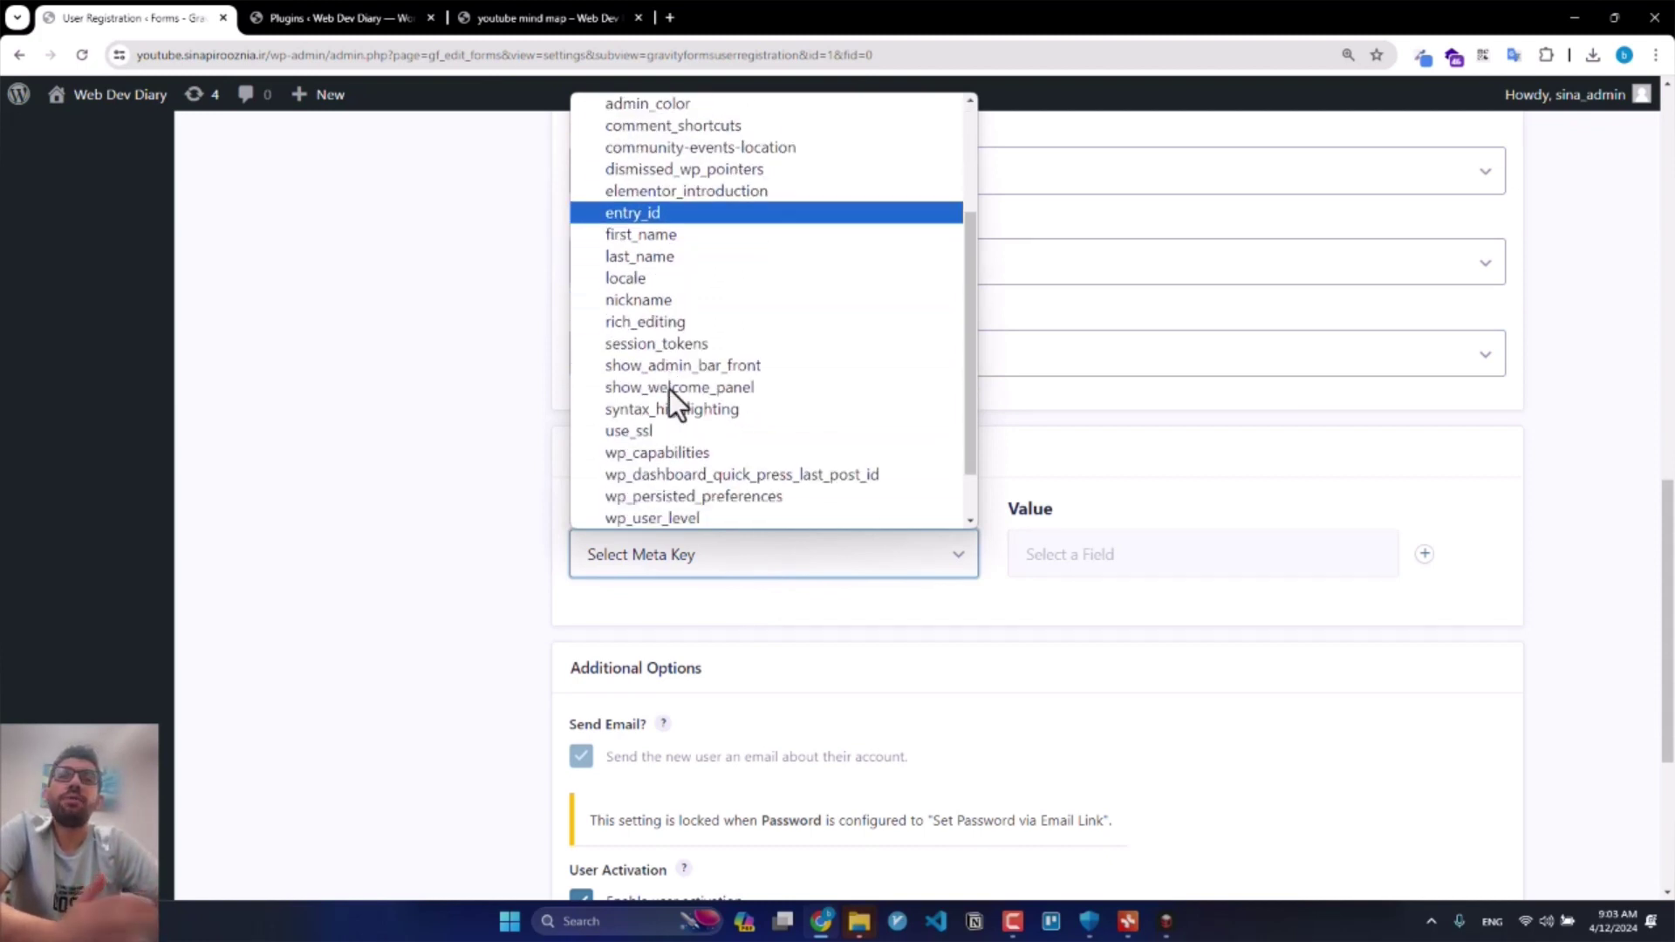
scroll(669, 389, down, 1)
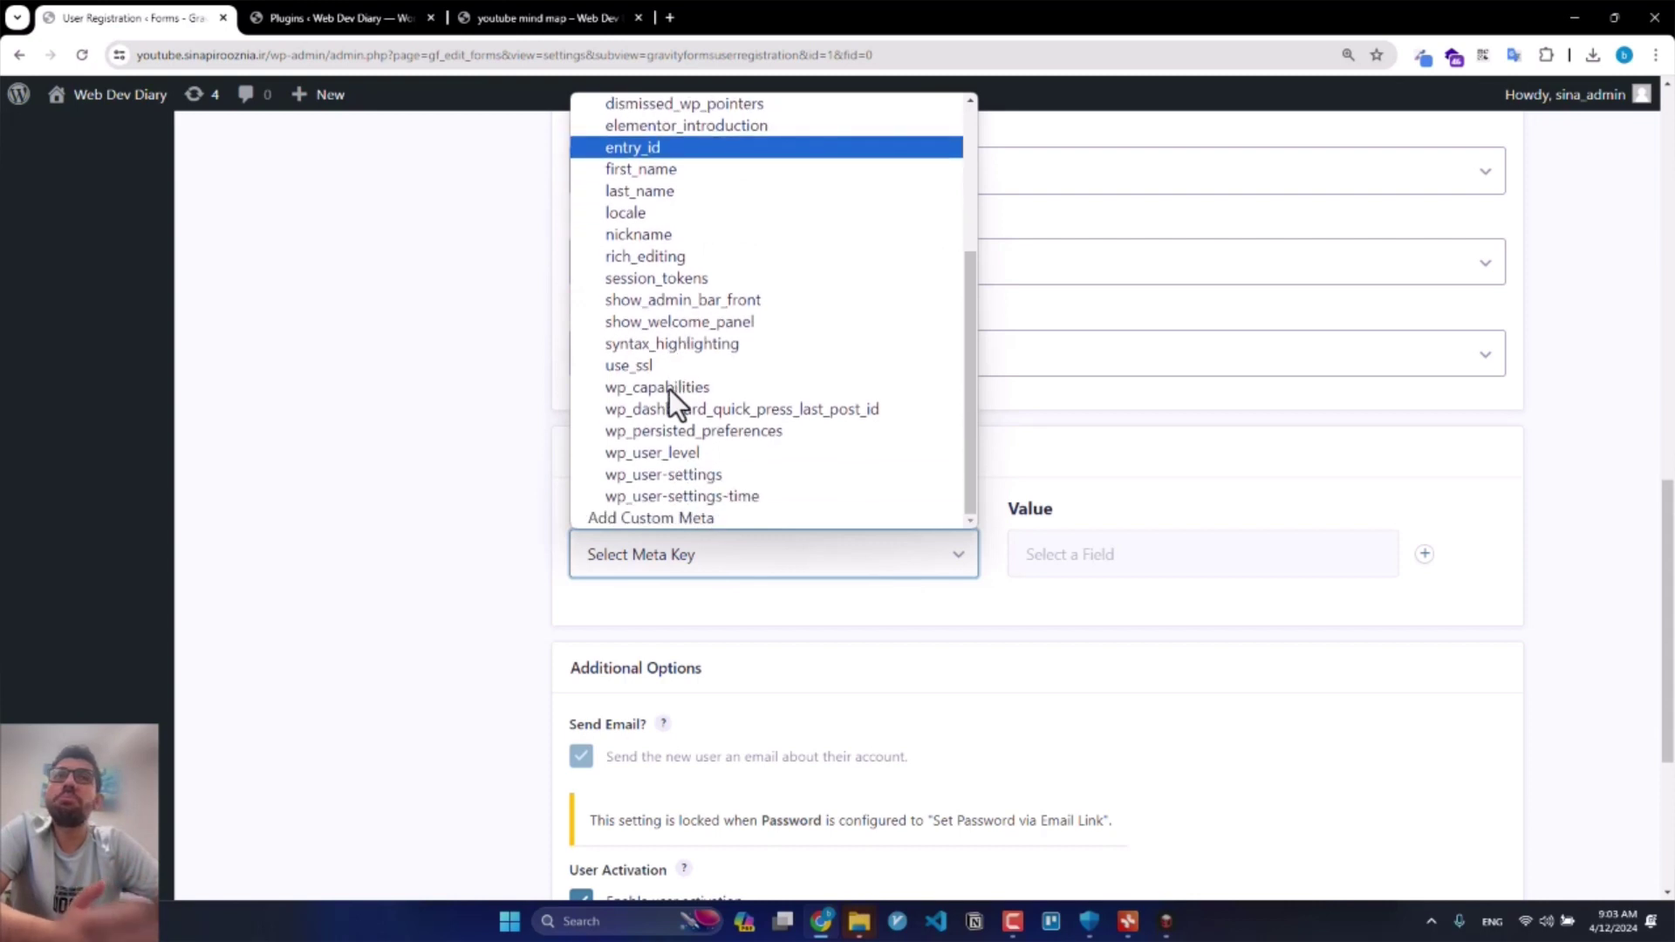
click(657, 516)
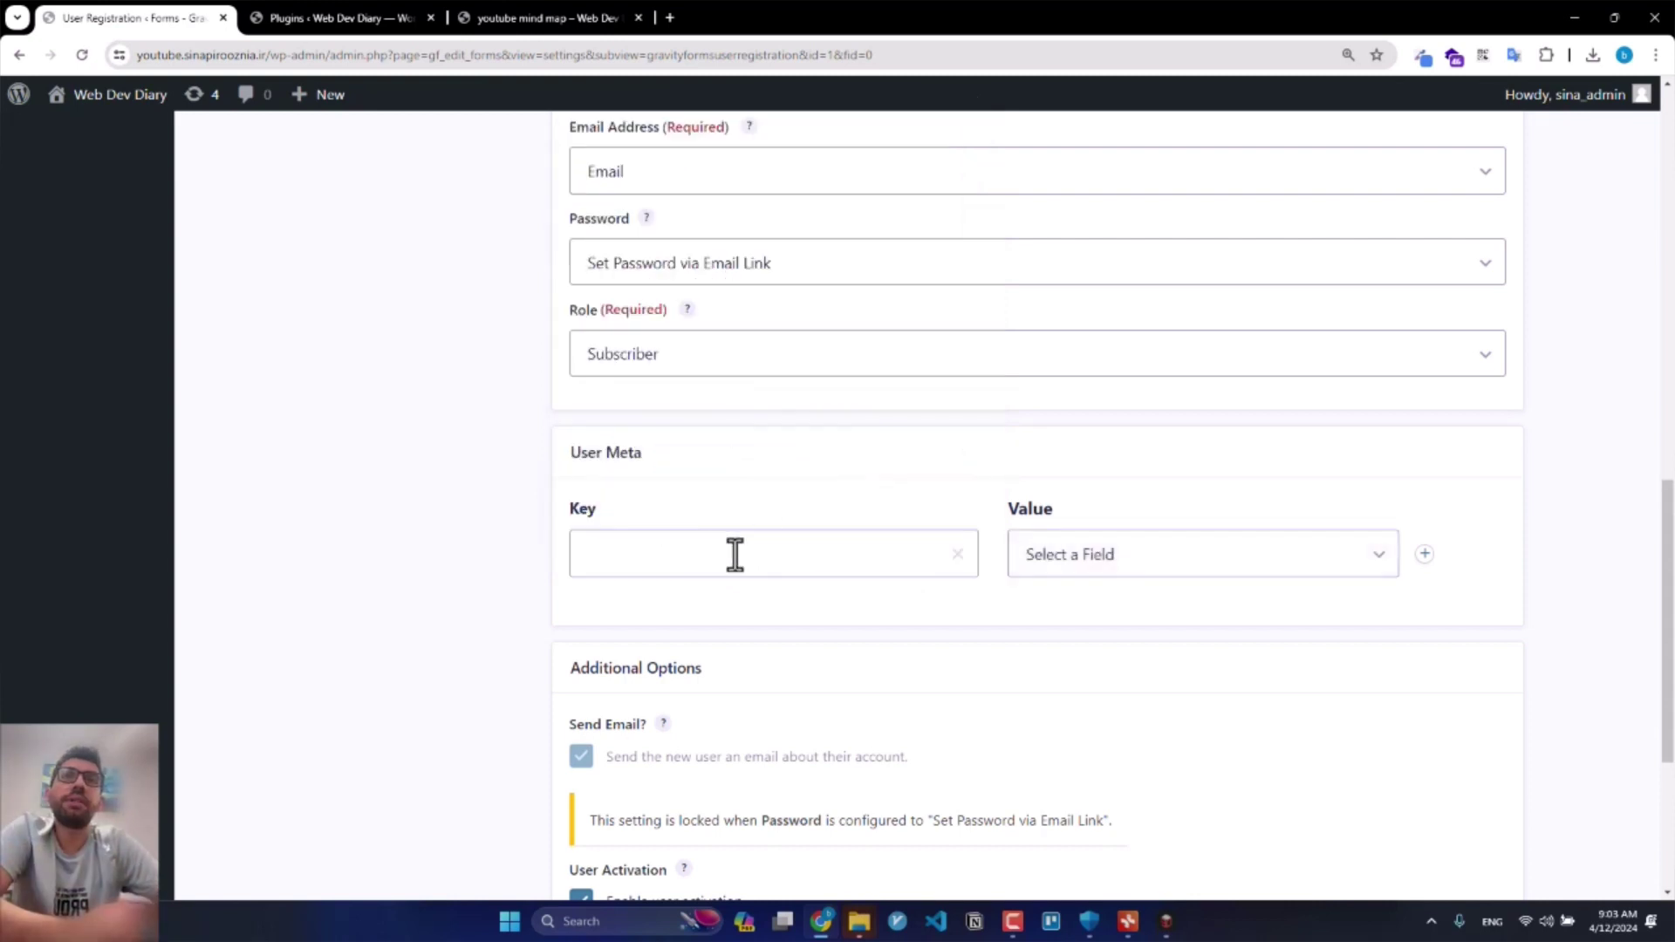
click(731, 554)
text(Bio)
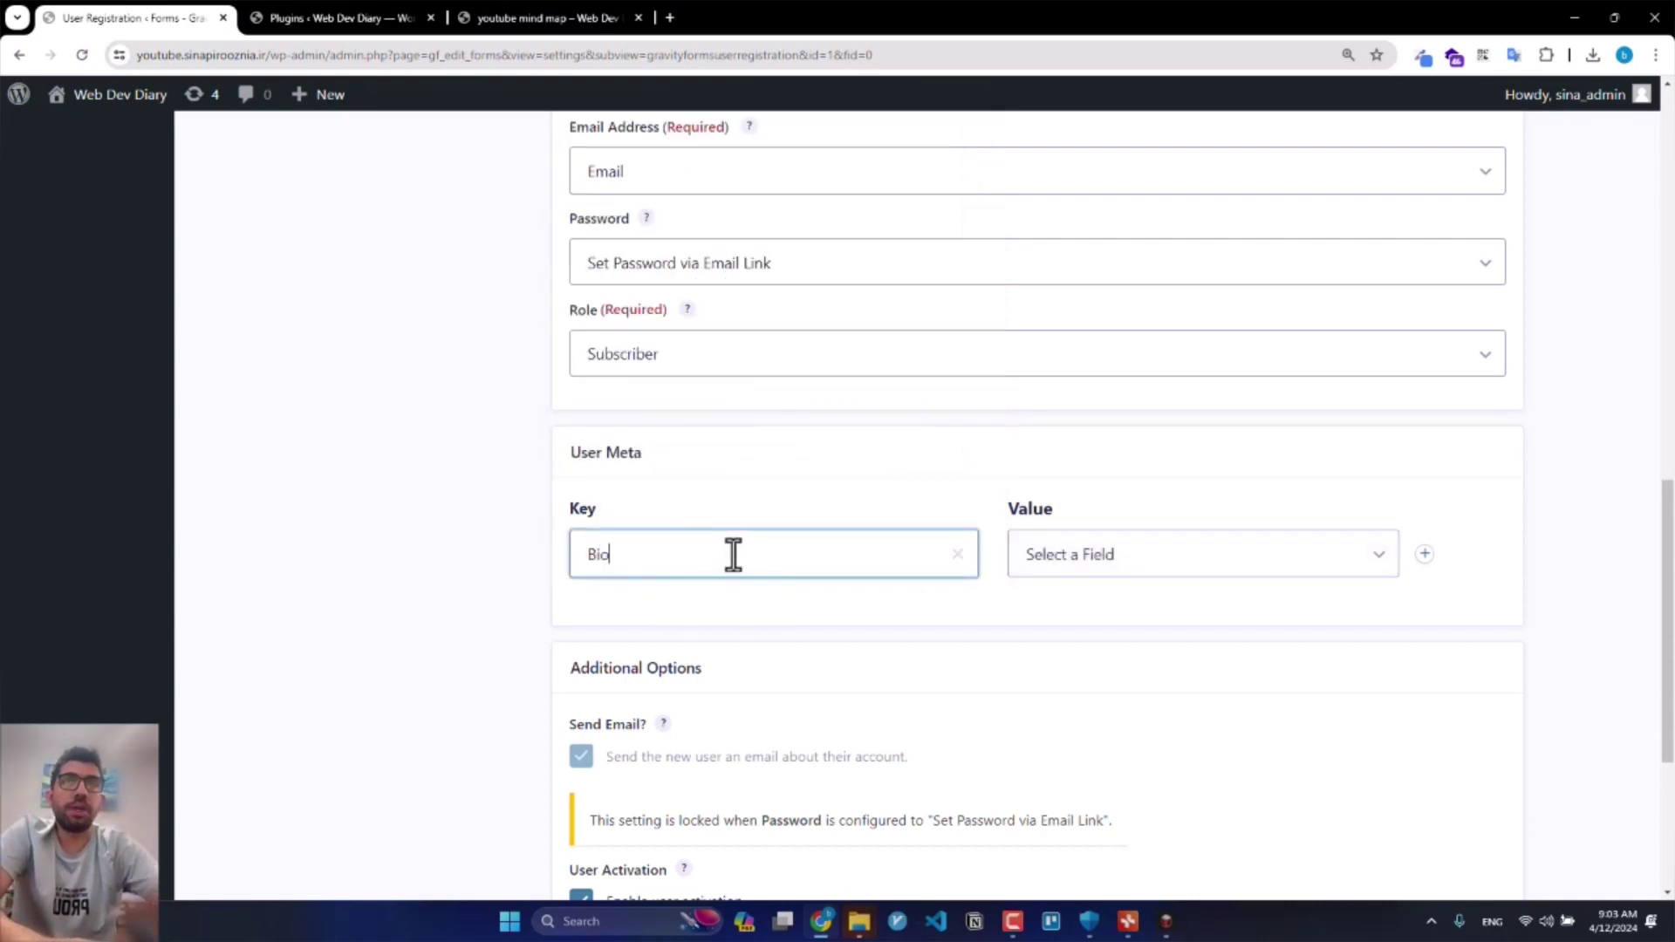
click(1078, 571)
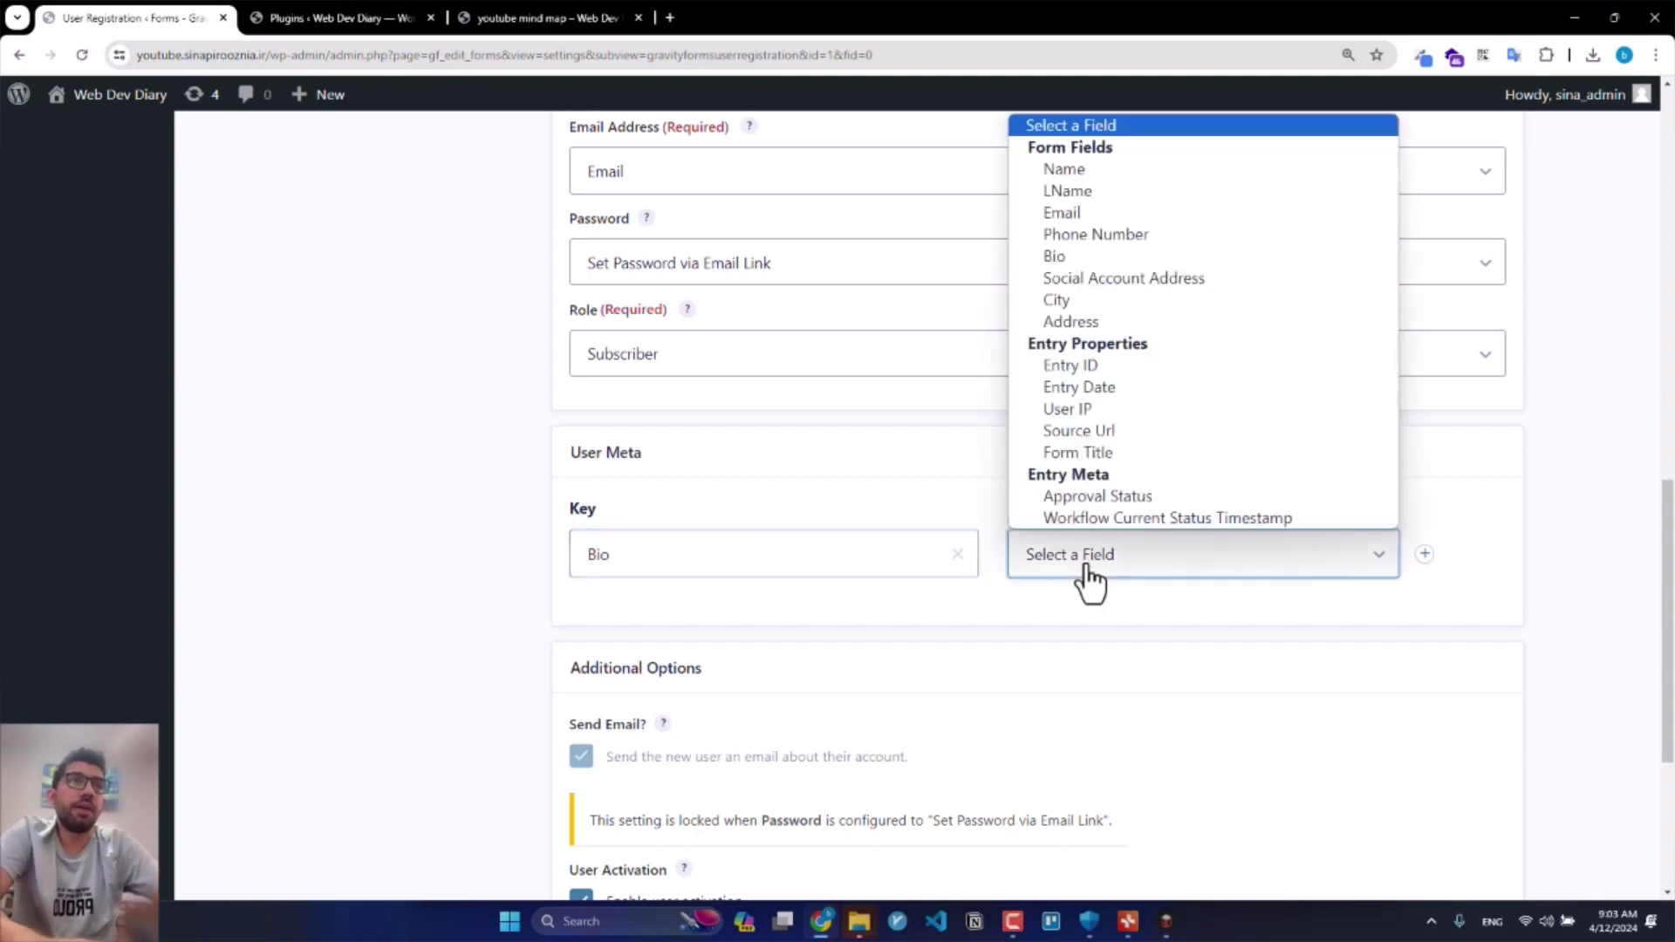
click(1143, 254)
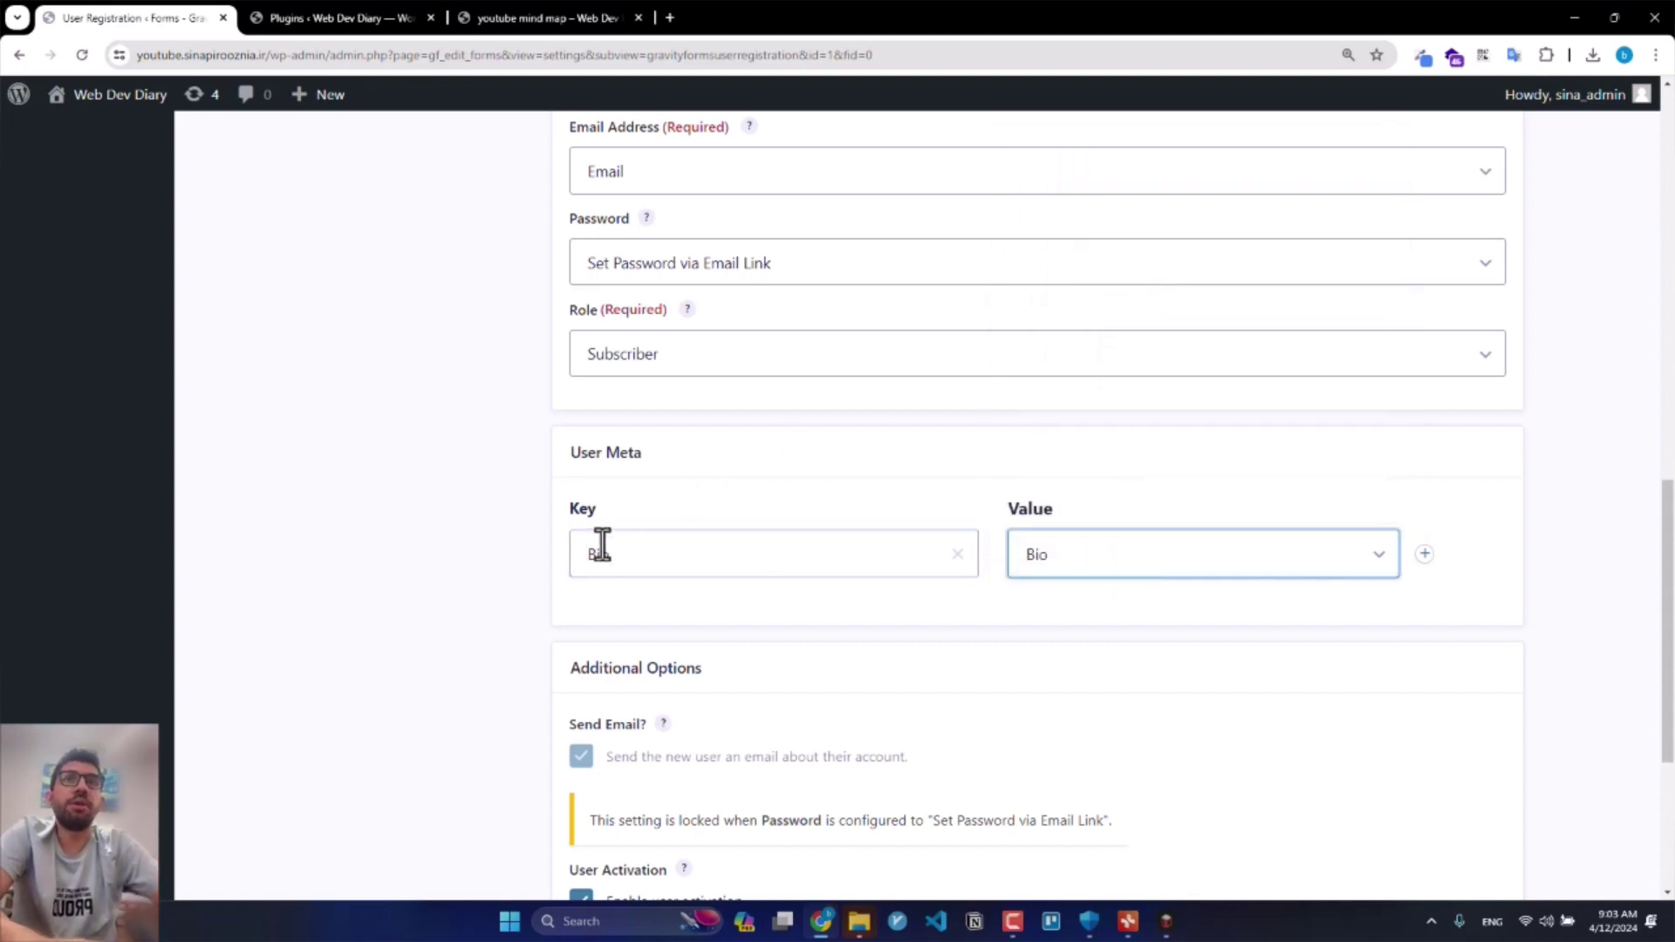
Step: Add a custom 'Phone Number' user meta key mapped to the Phone Number field
click(1424, 554)
click(808, 641)
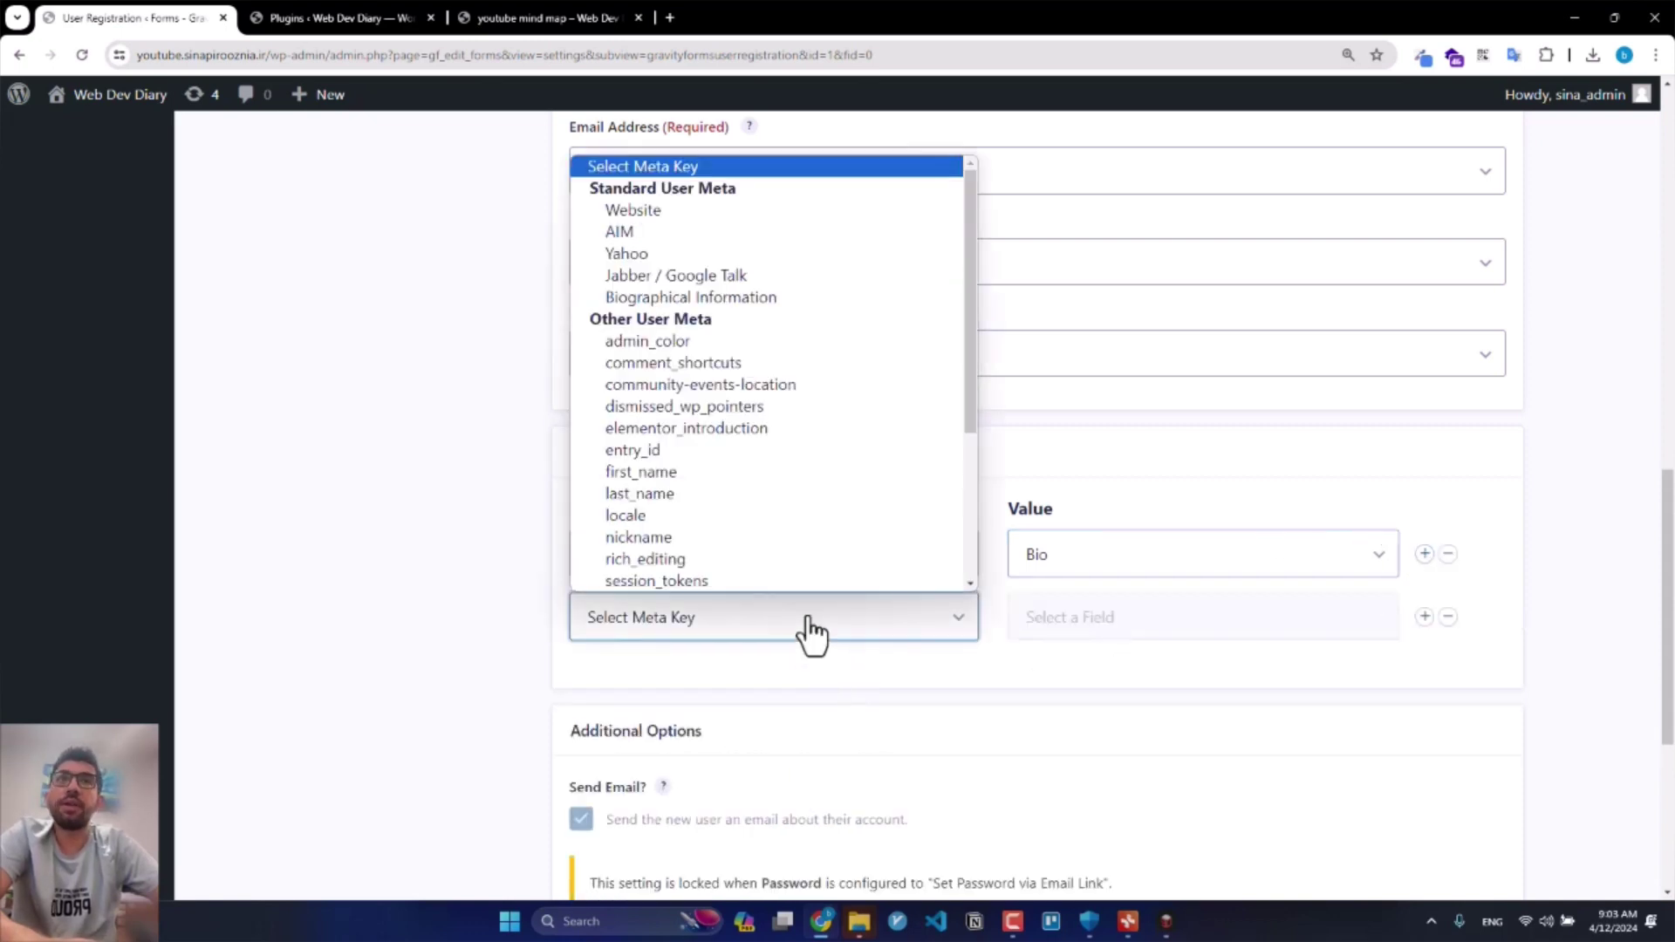
scroll(761, 474, down, 4)
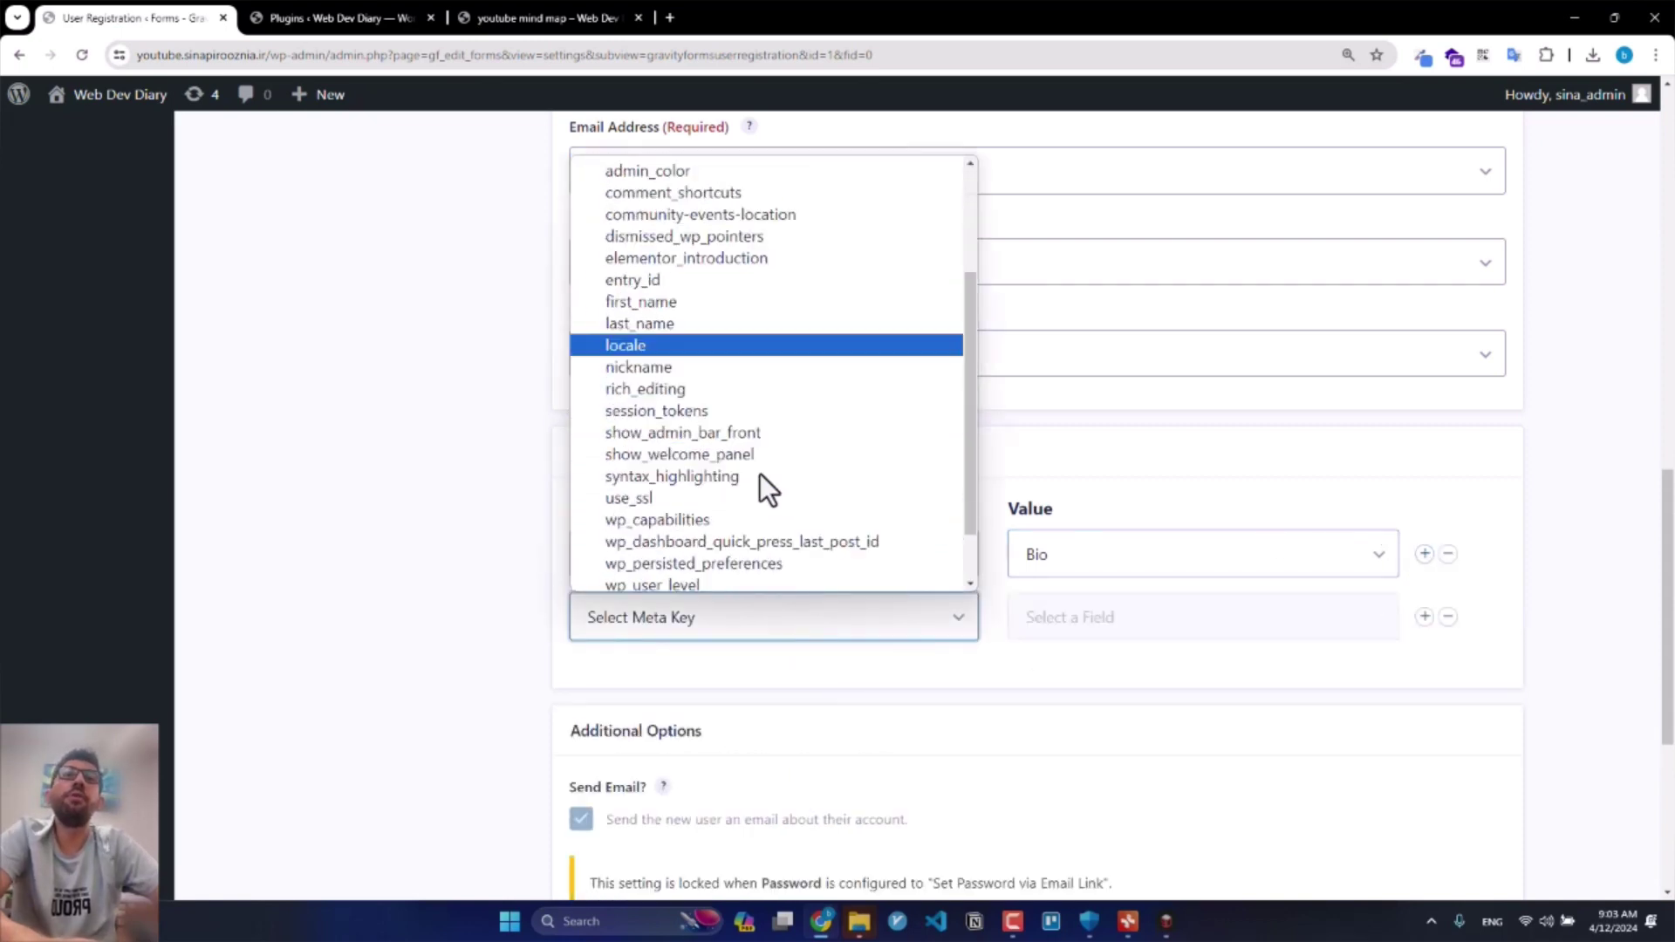
click(693, 580)
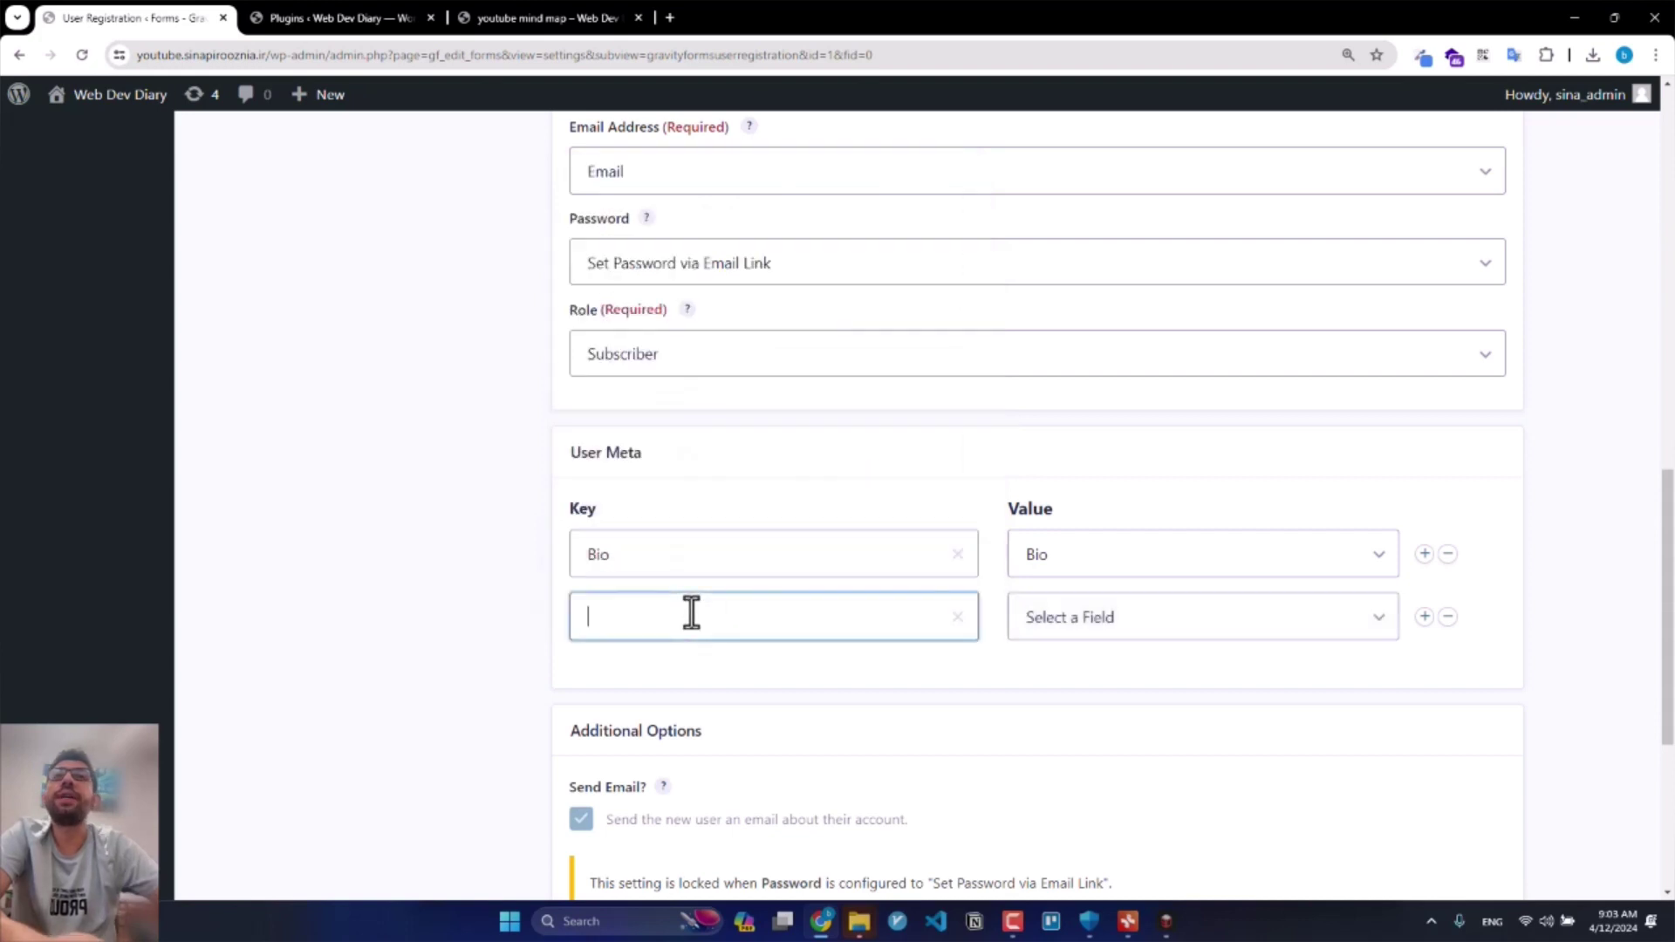
text(Phon)
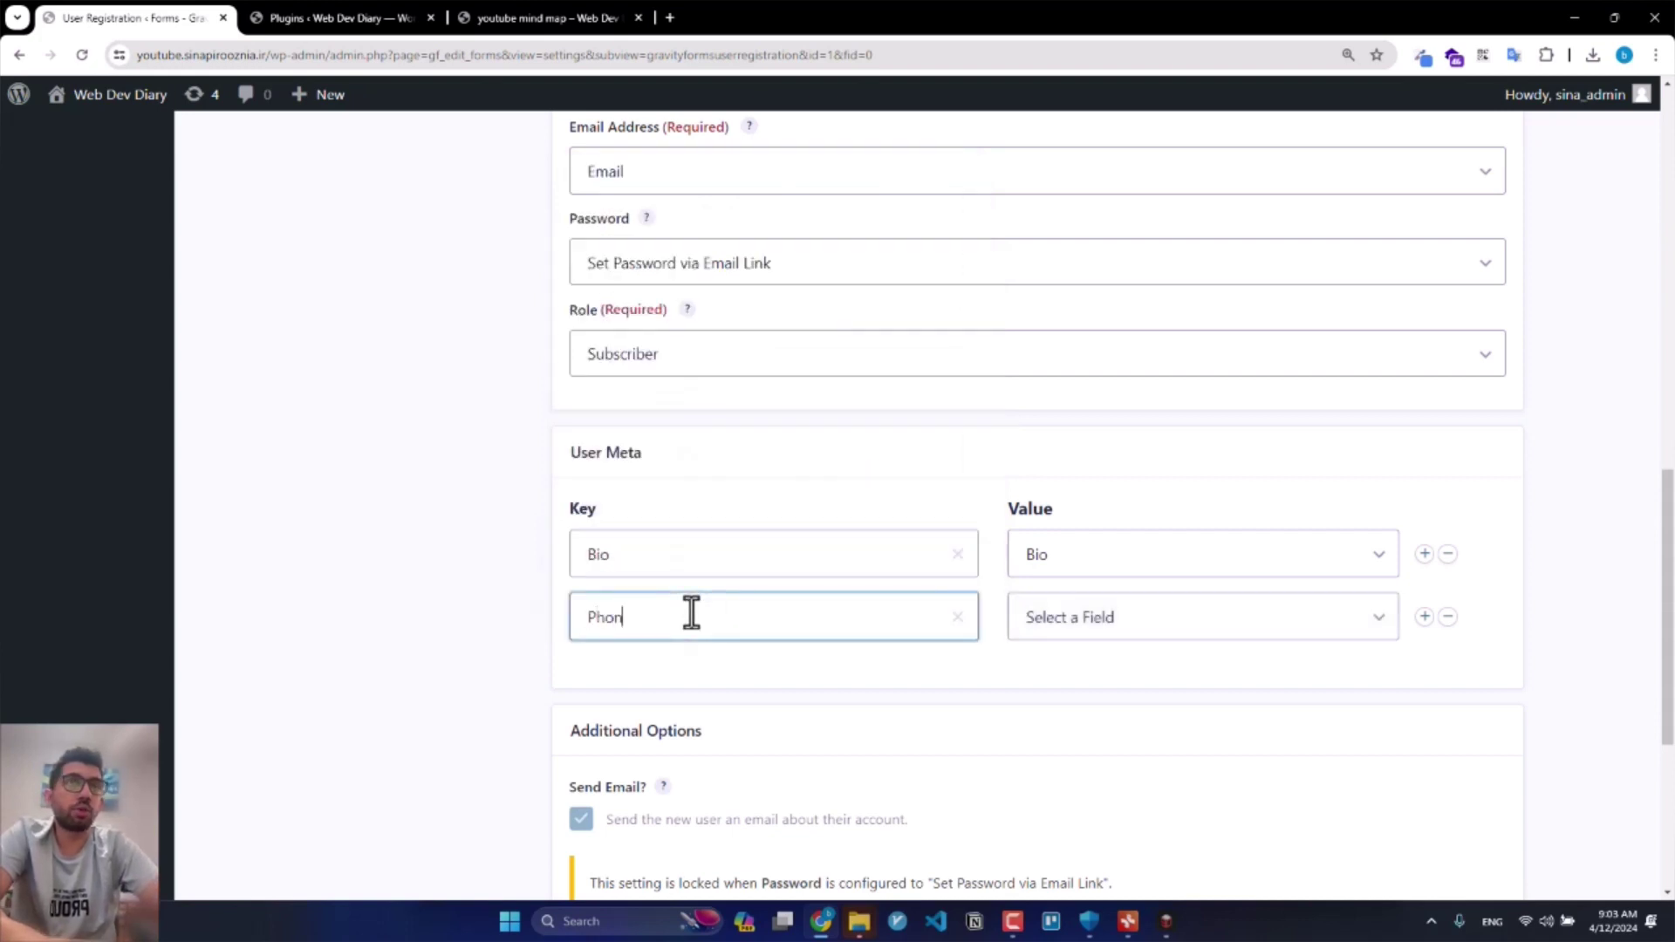
text(e Number)
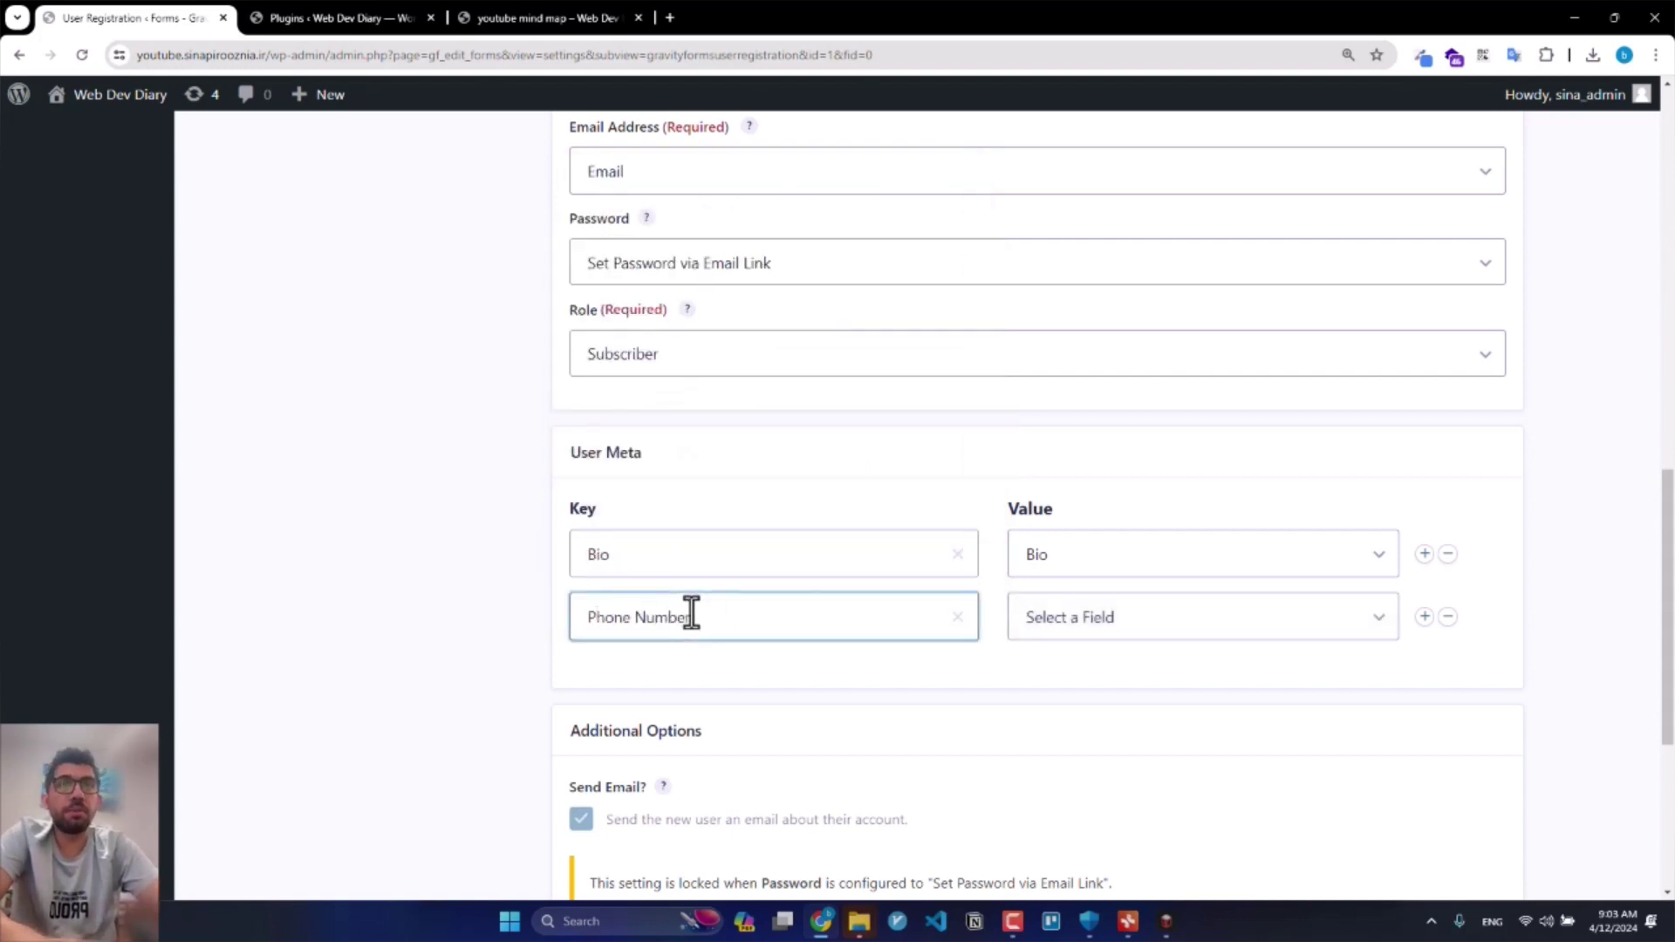
click(1063, 609)
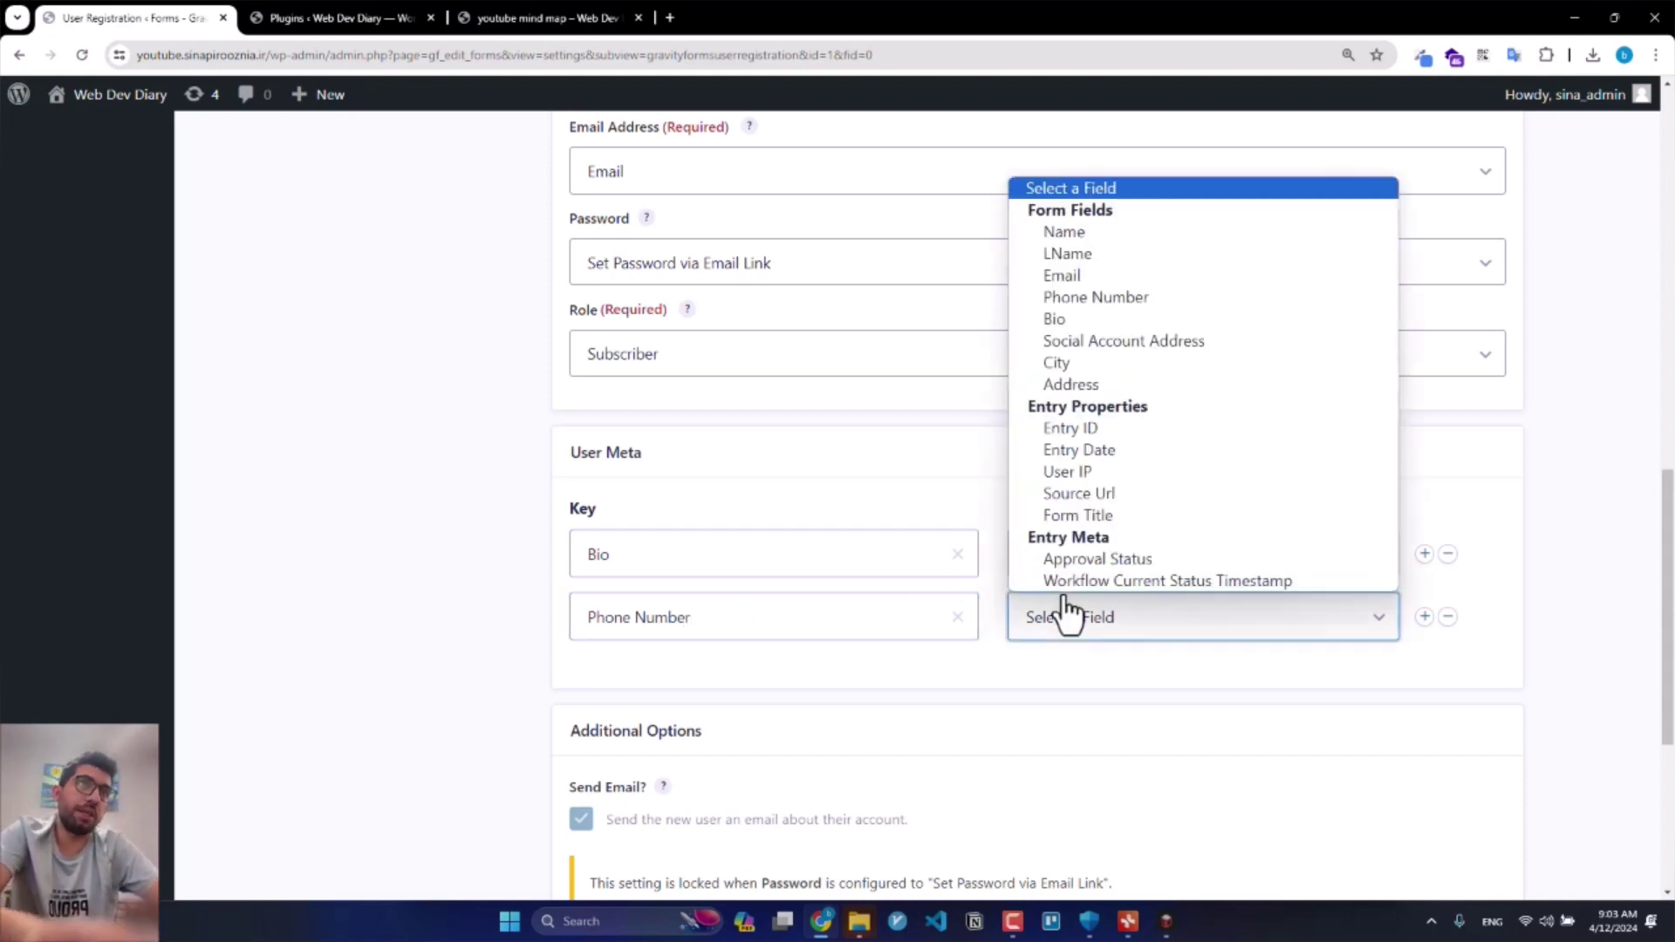
click(1138, 297)
Step: Add a custom 'Social Account Address' user meta key mapped to the Social Account Address field
click(1424, 617)
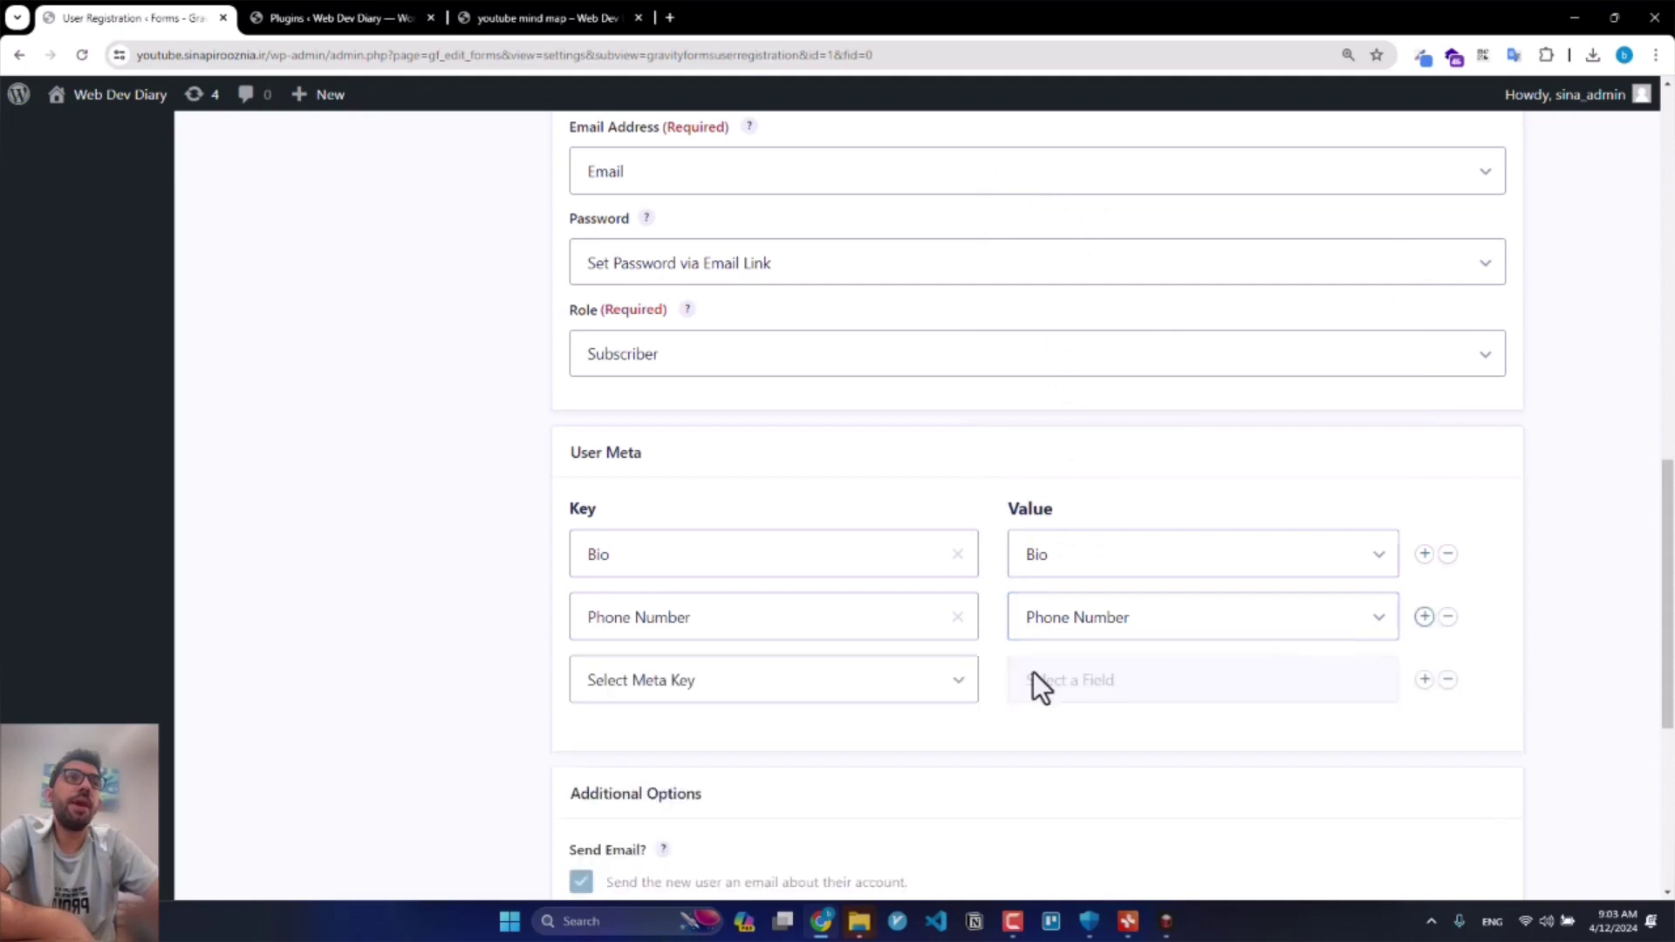
click(846, 684)
scroll(677, 489, down, 3)
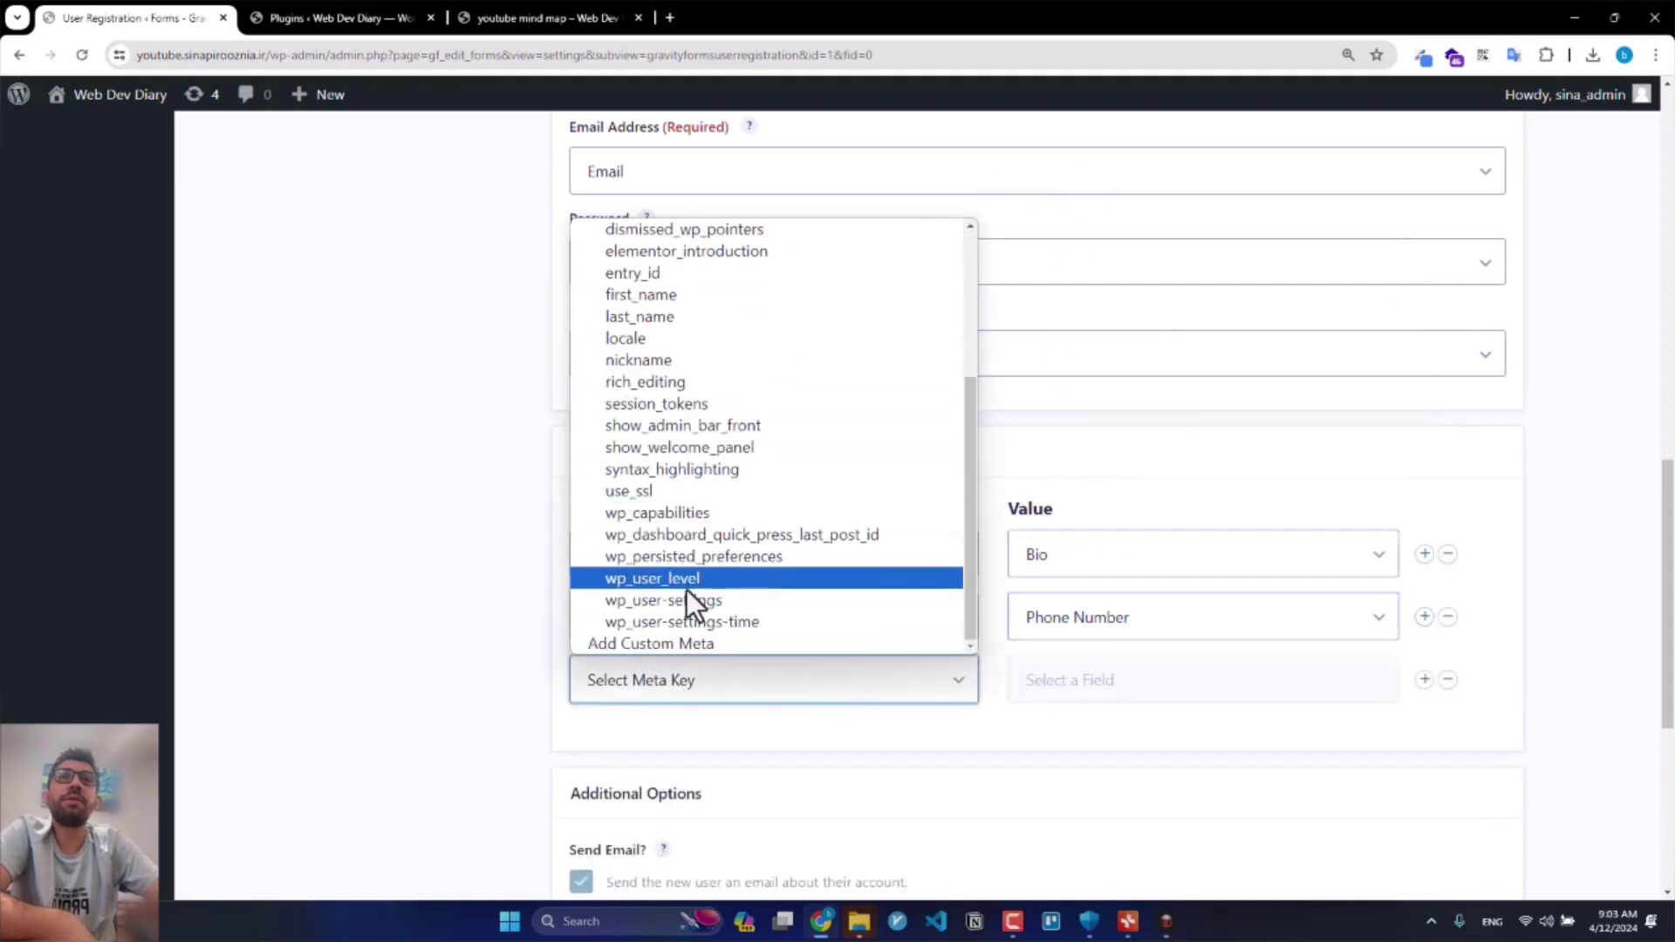
click(686, 643)
click(1043, 679)
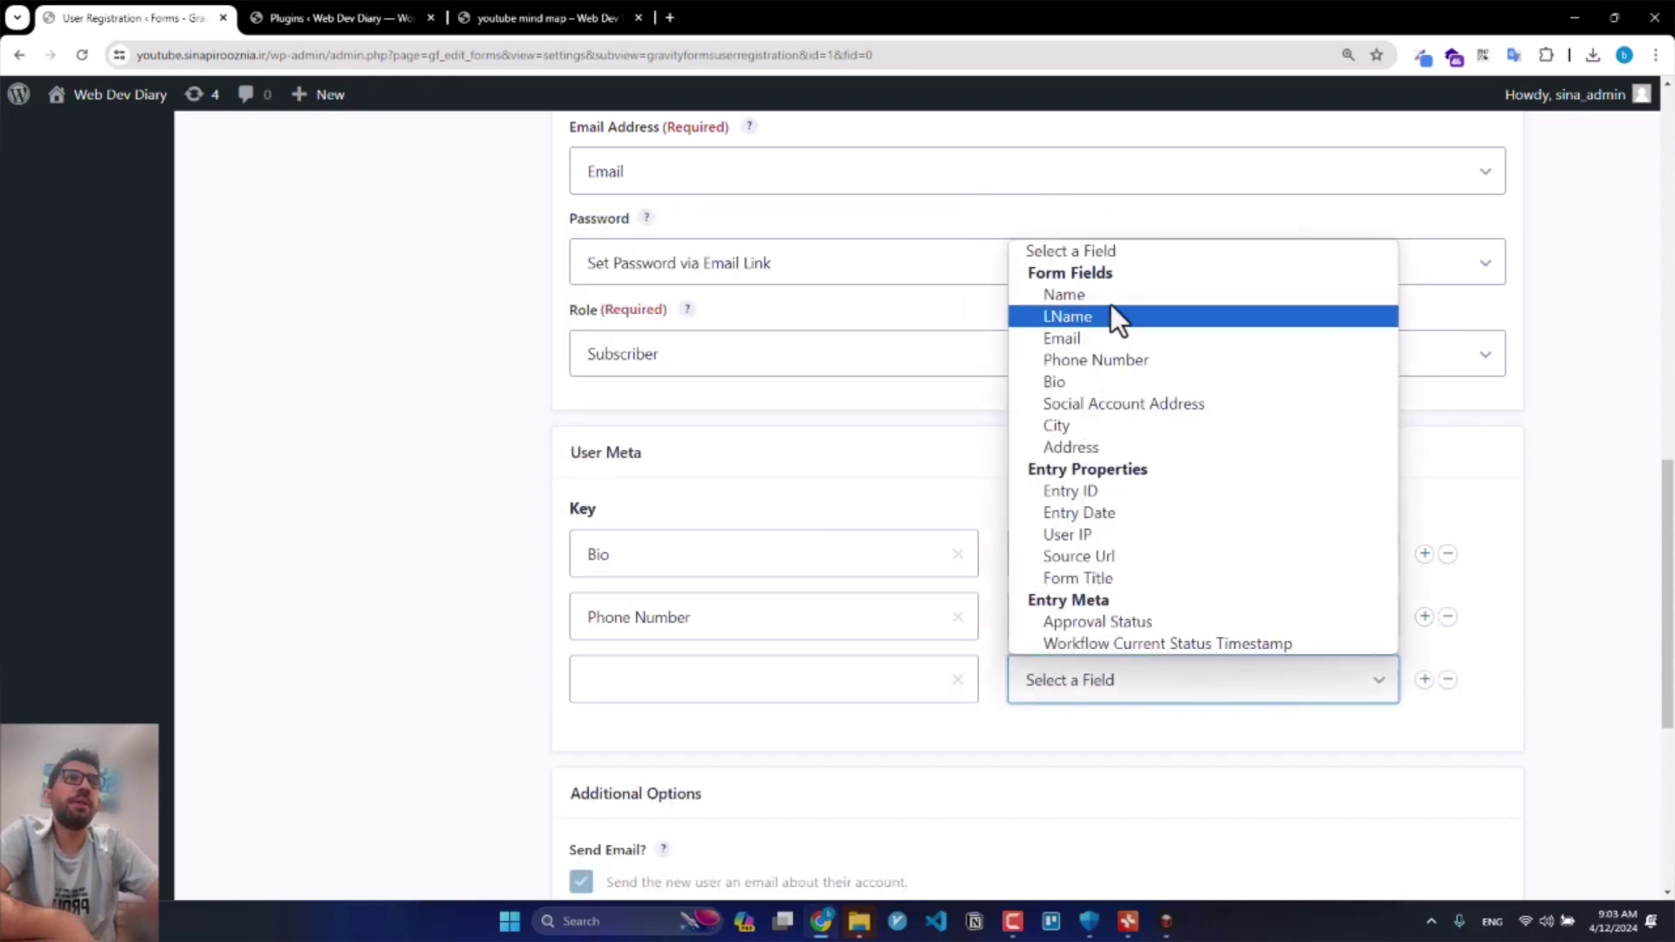
click(1124, 403)
click(867, 681)
text(Social)
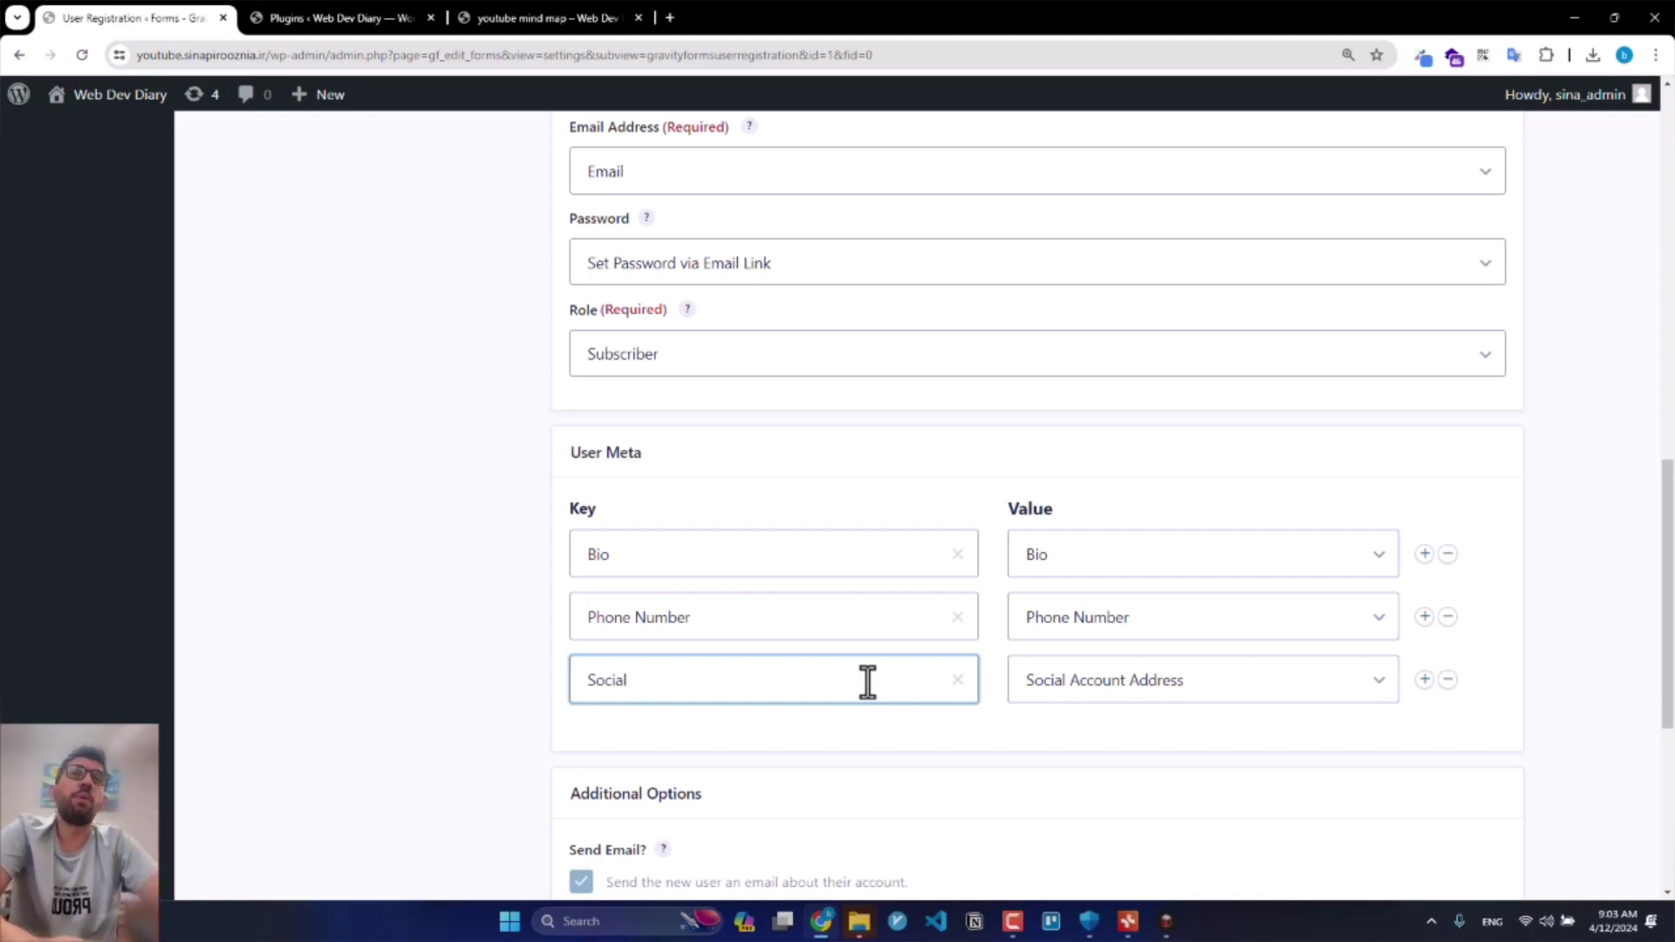
text(Acco)
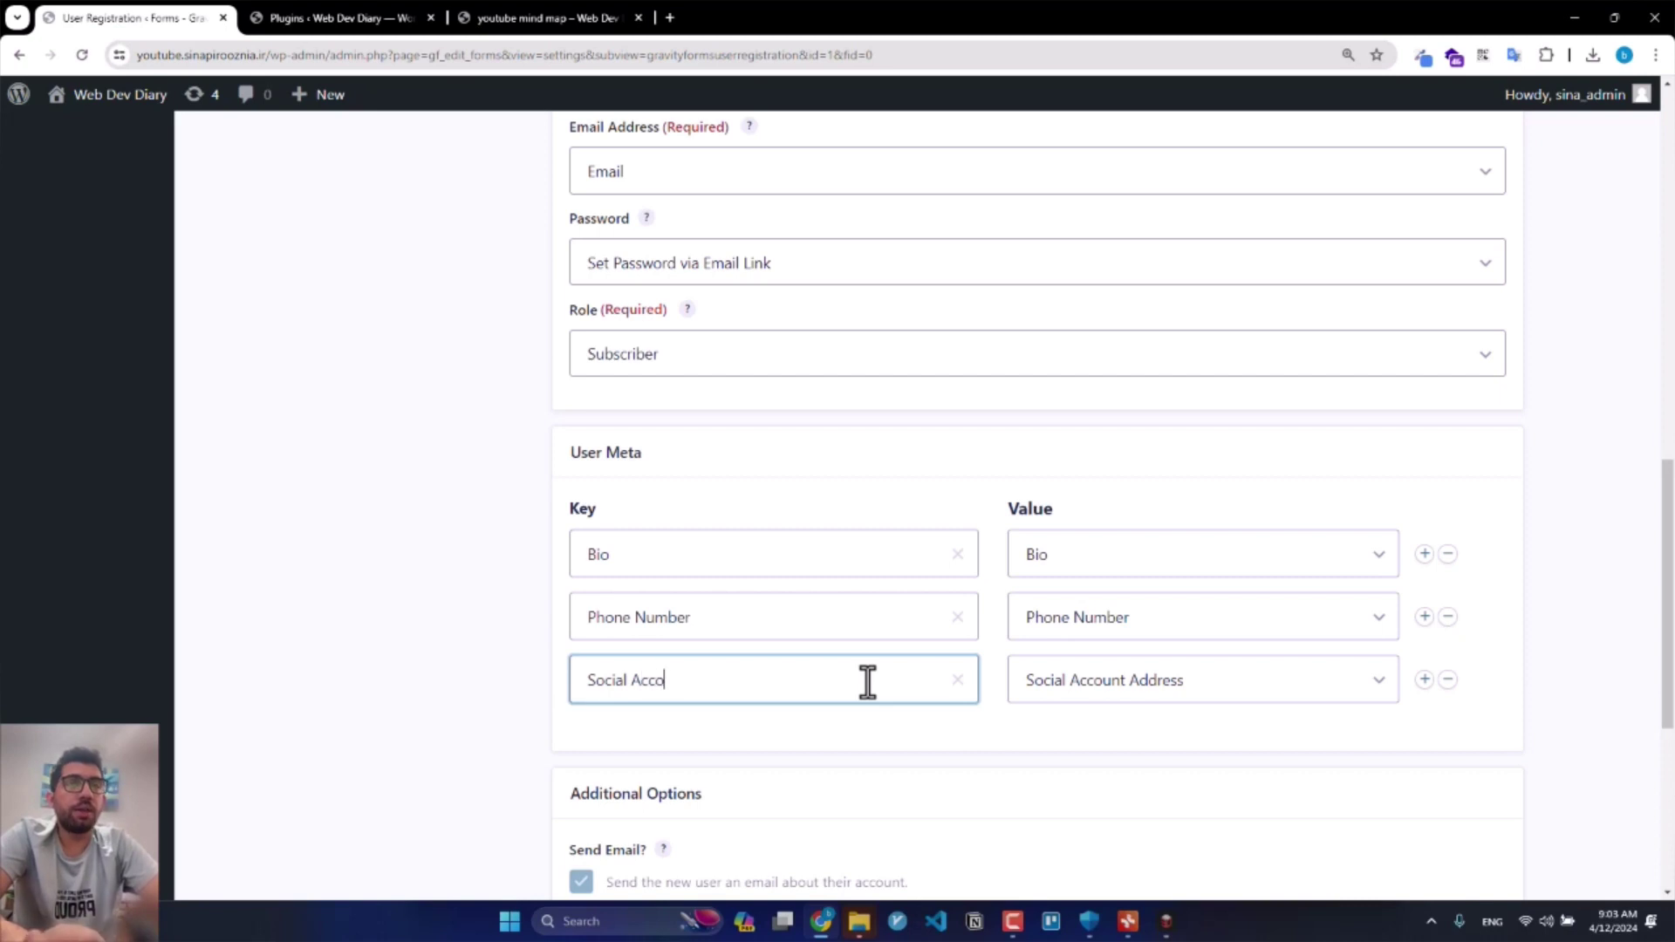
text(unt Address)
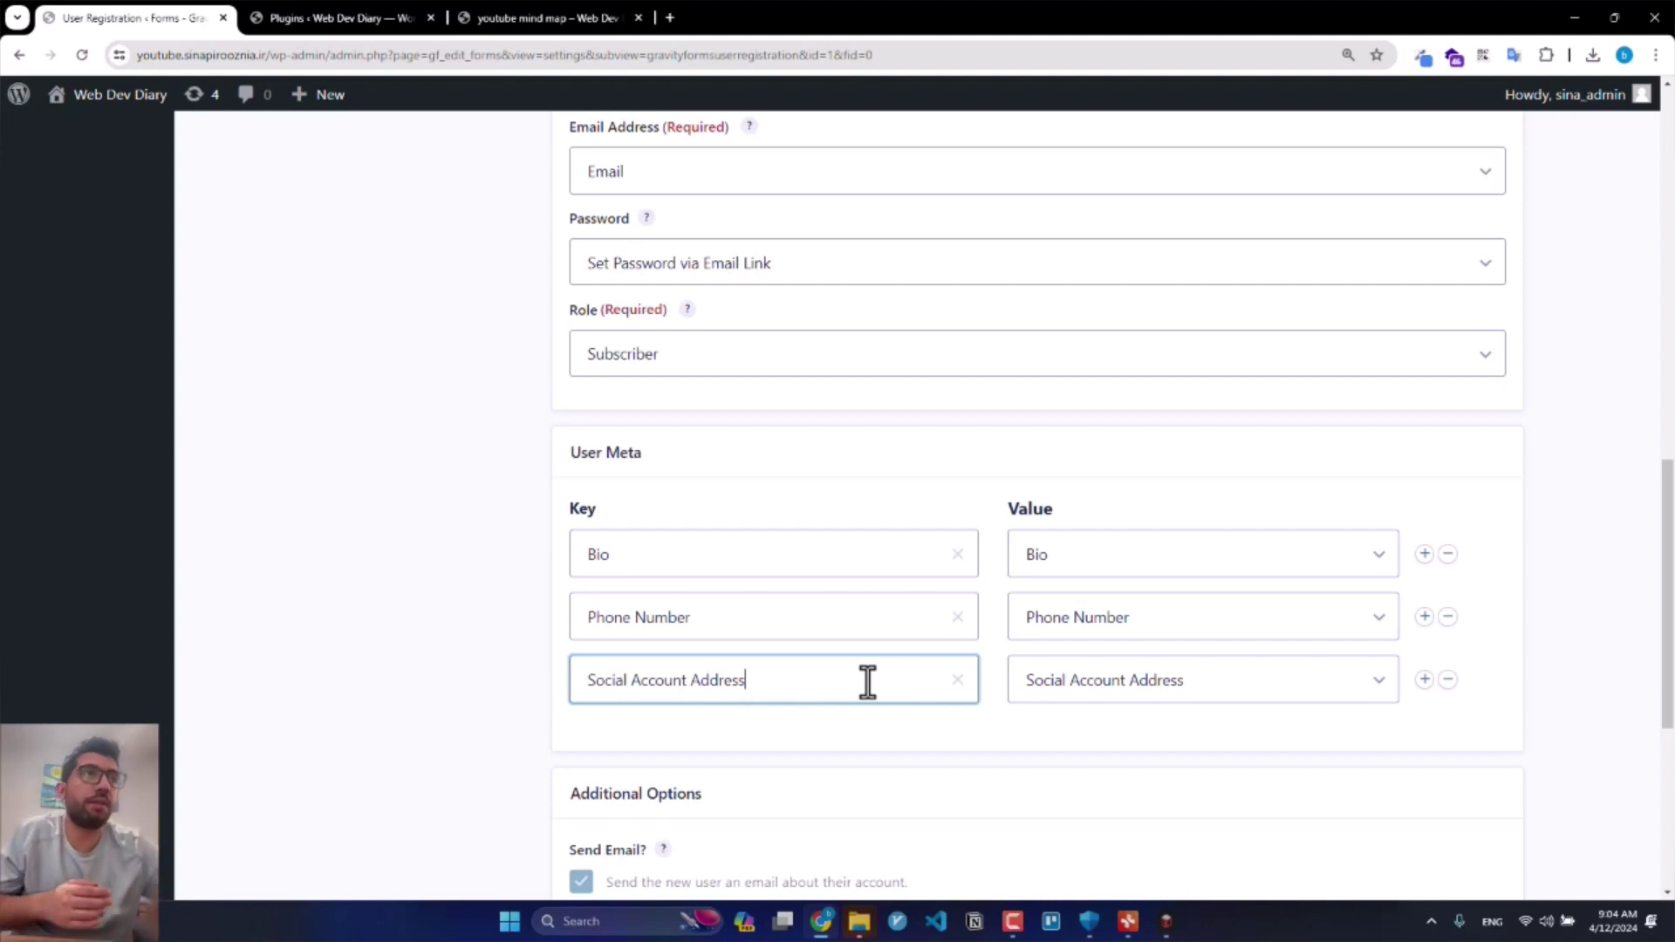
Step: Keep user activation enabled with the 'manually or by form notification' method
scroll(872, 646, down, 2)
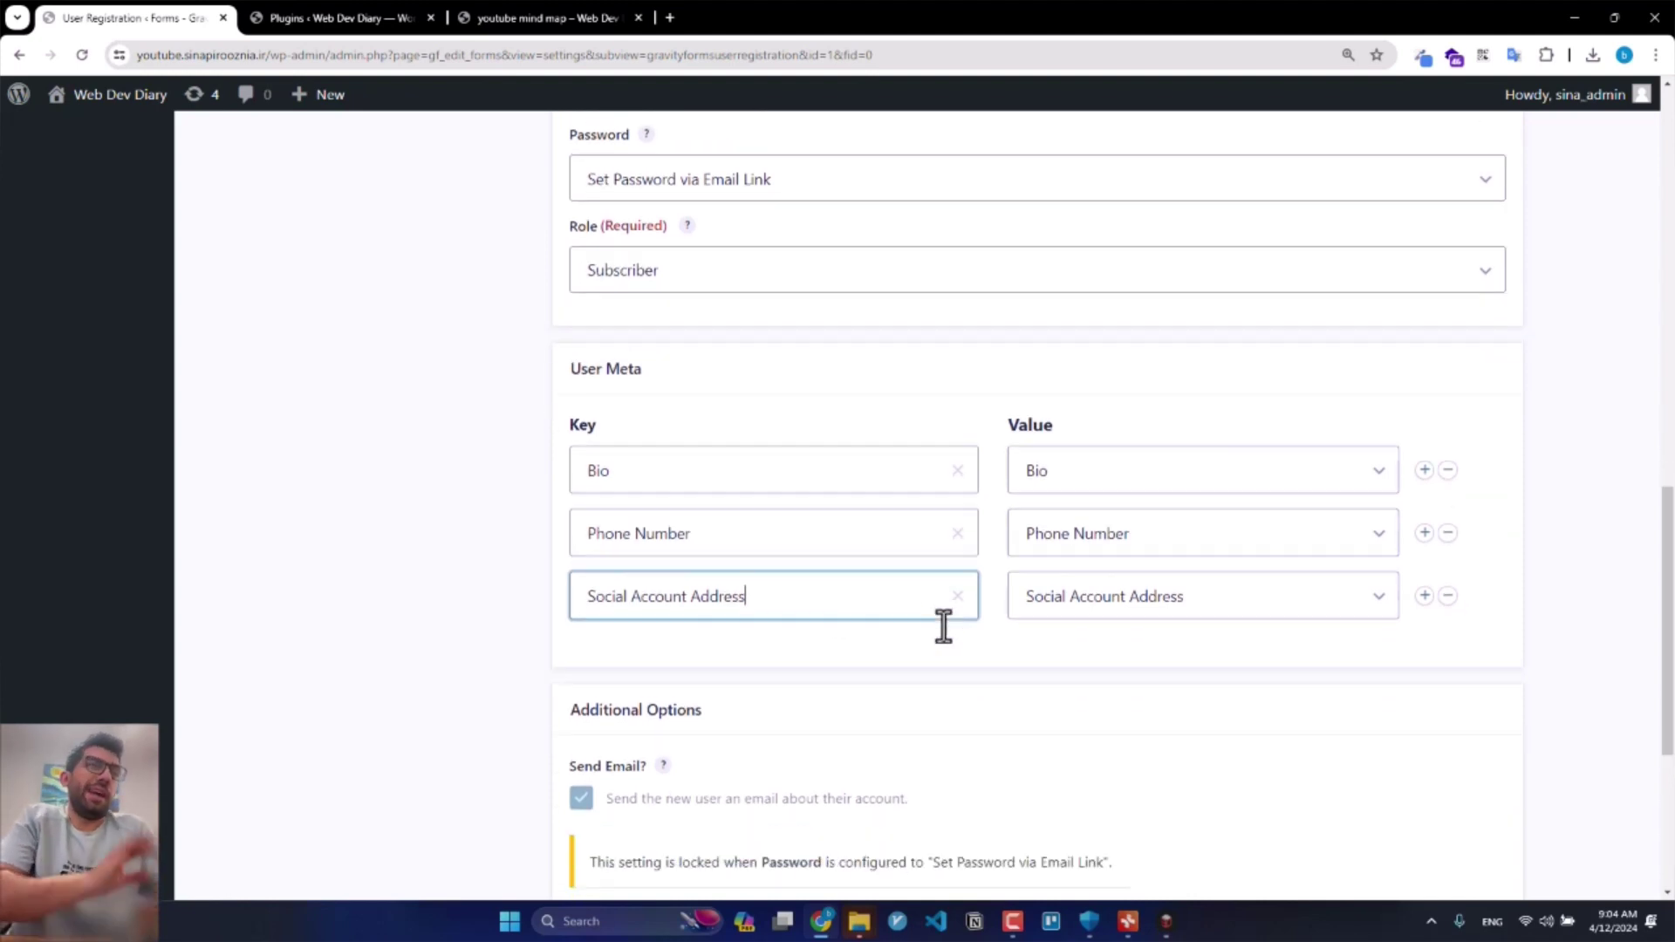
scroll(783, 584, down, 2)
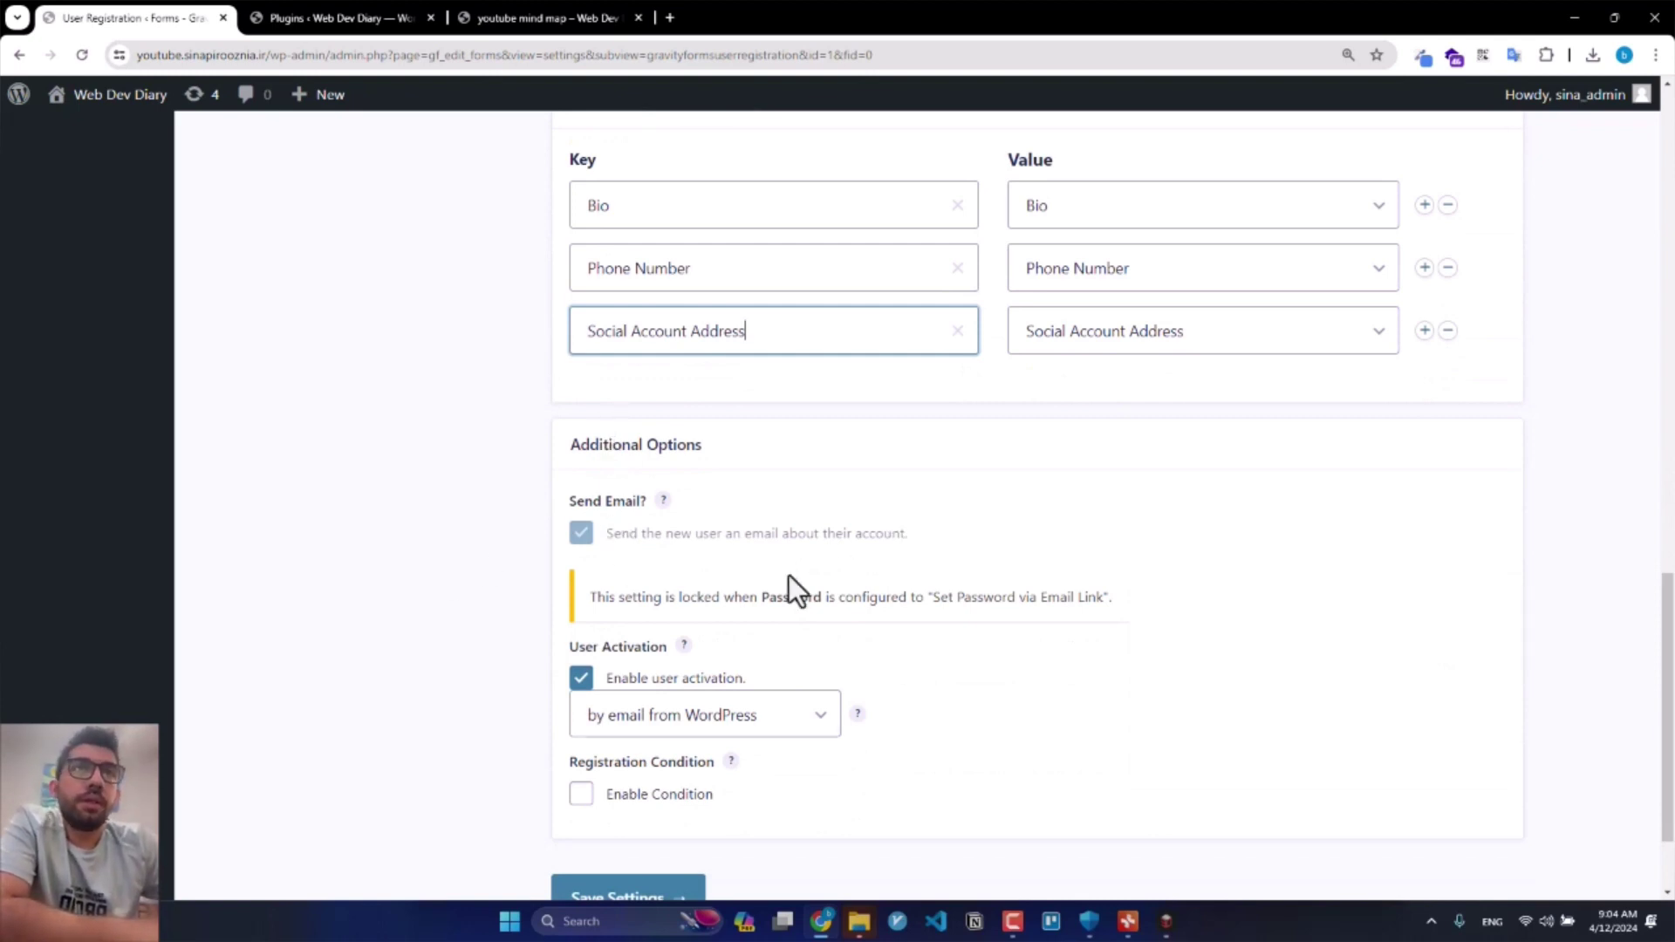
scroll(599, 577, down, 2)
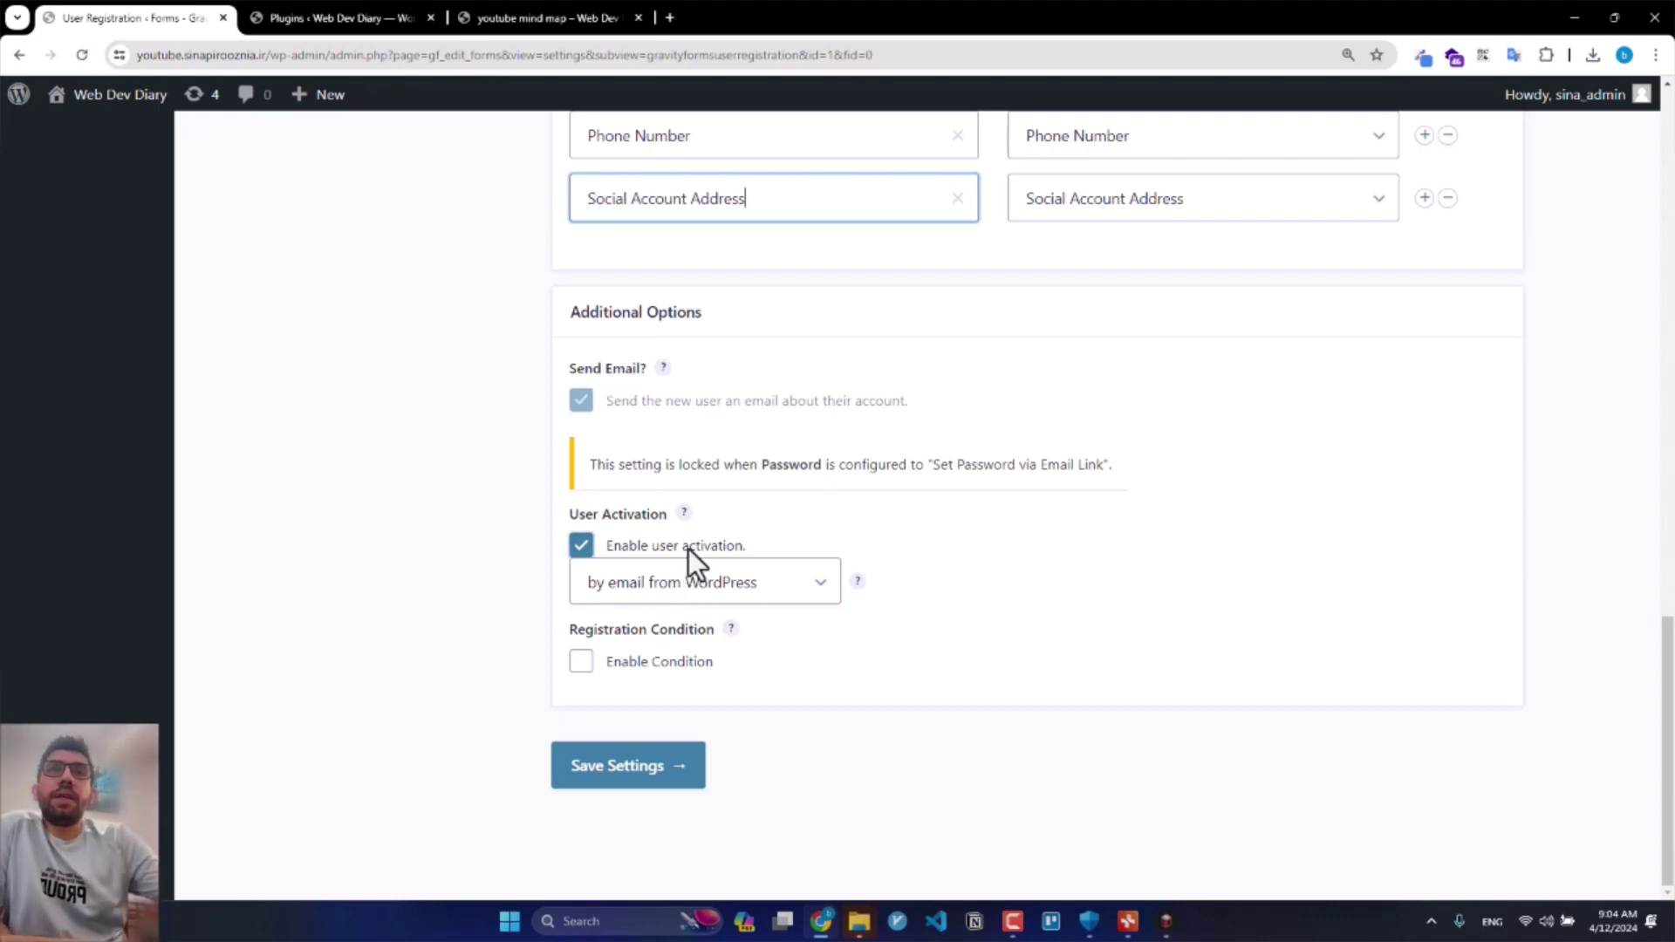
click(695, 586)
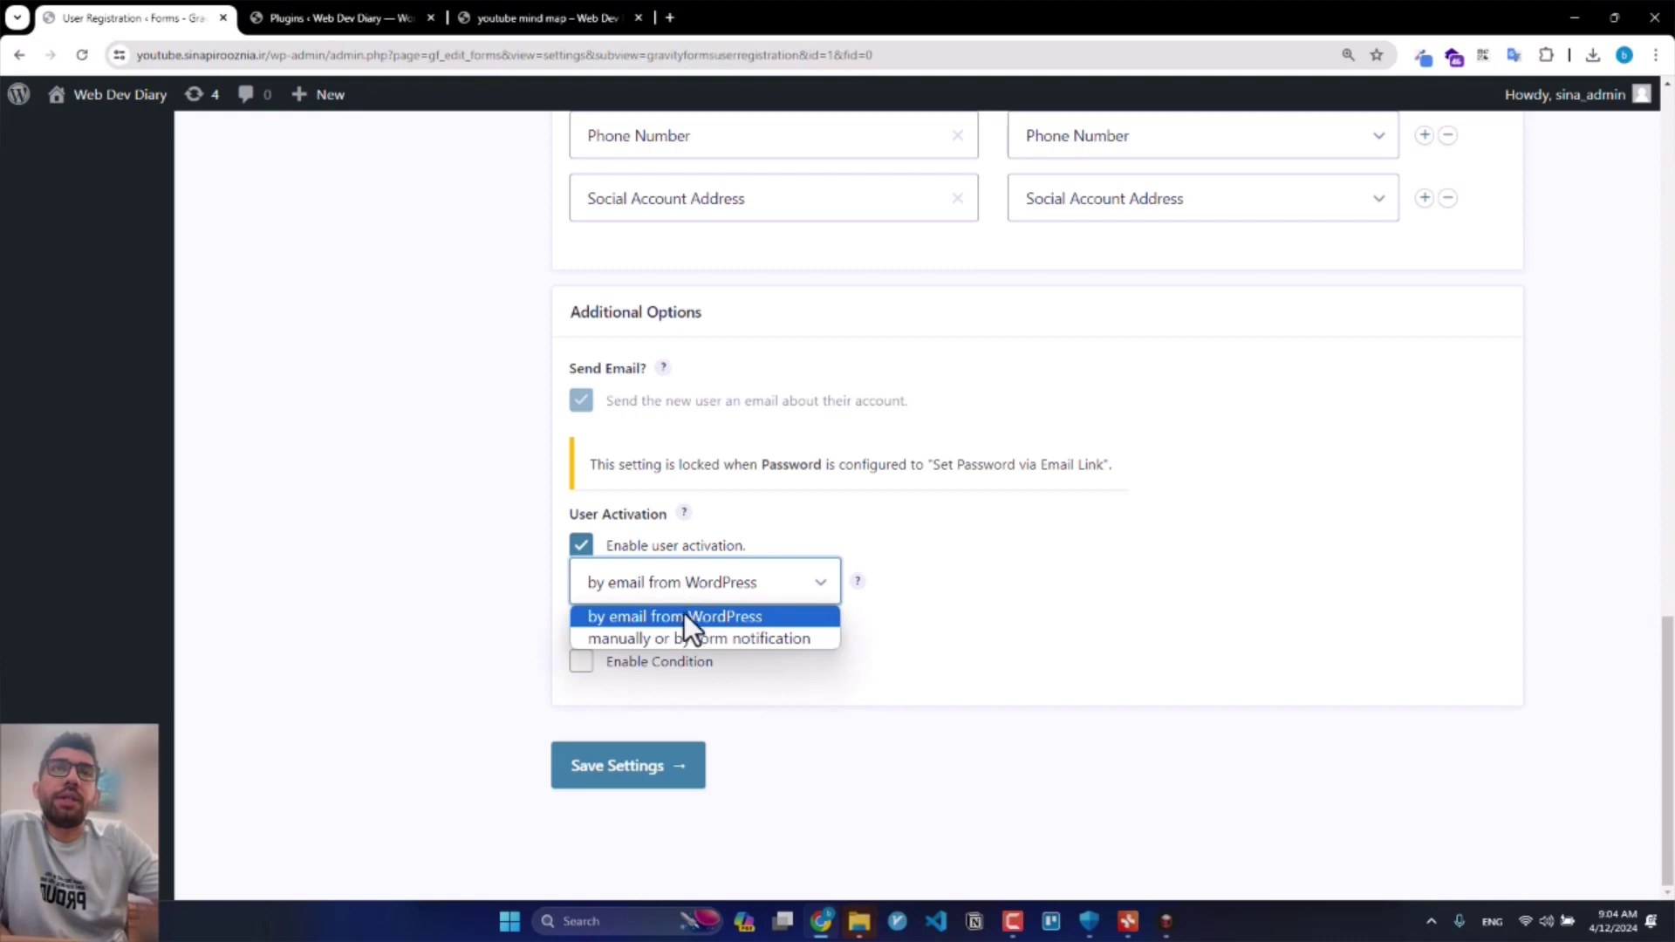
click(679, 641)
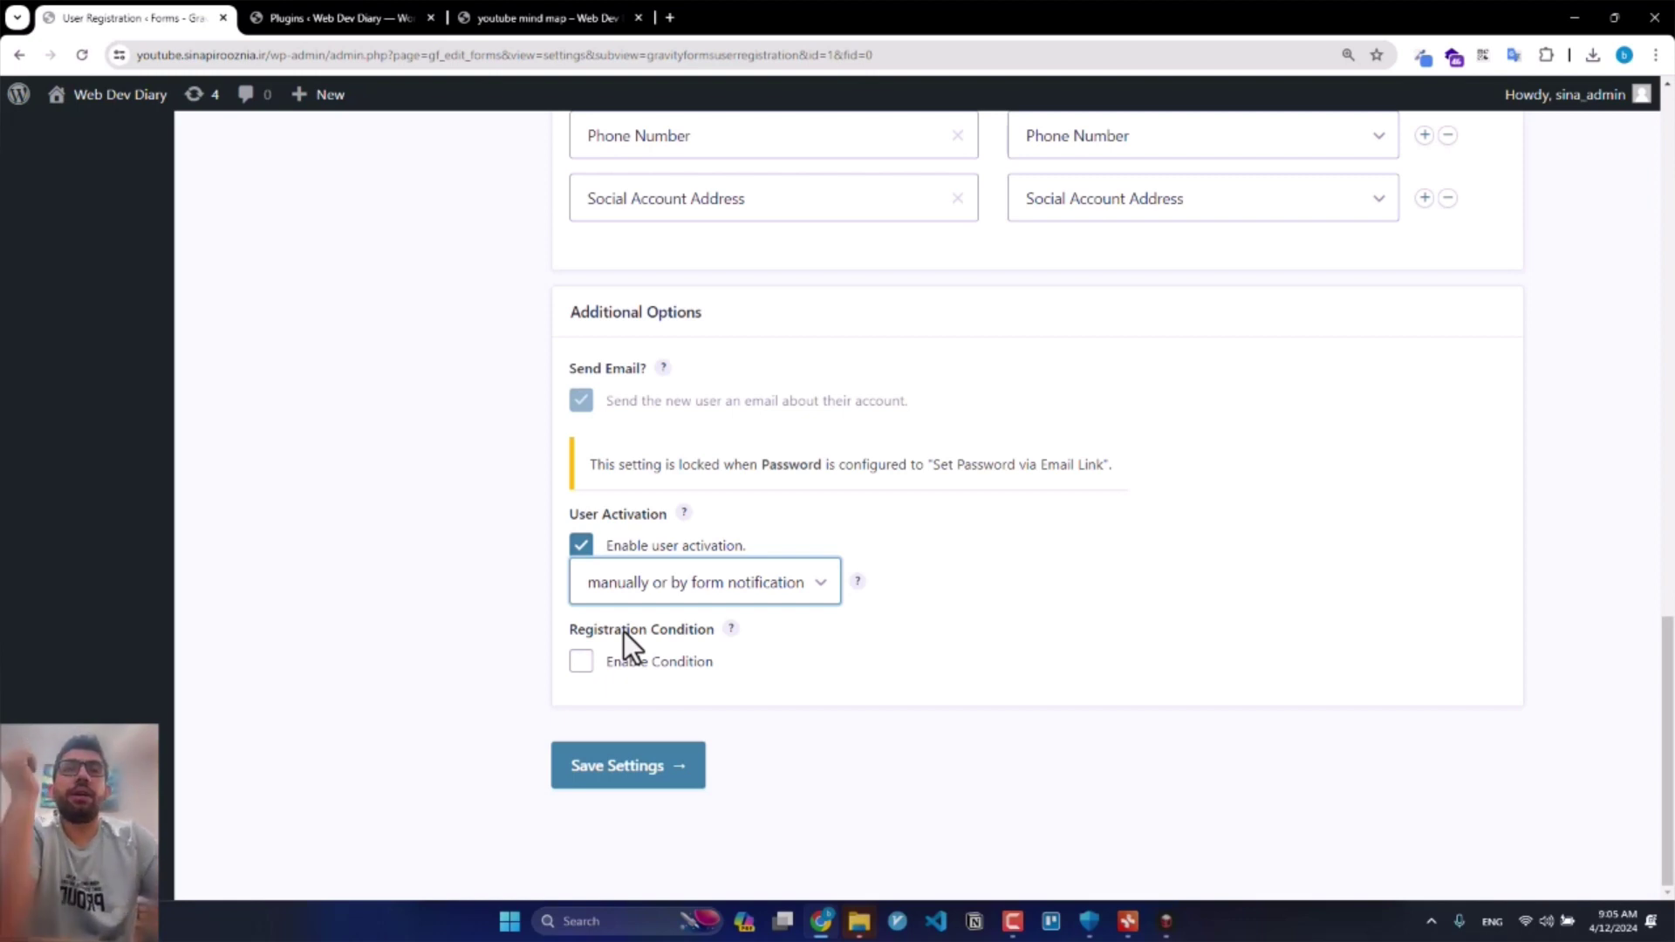
click(676, 593)
click(628, 548)
click(581, 548)
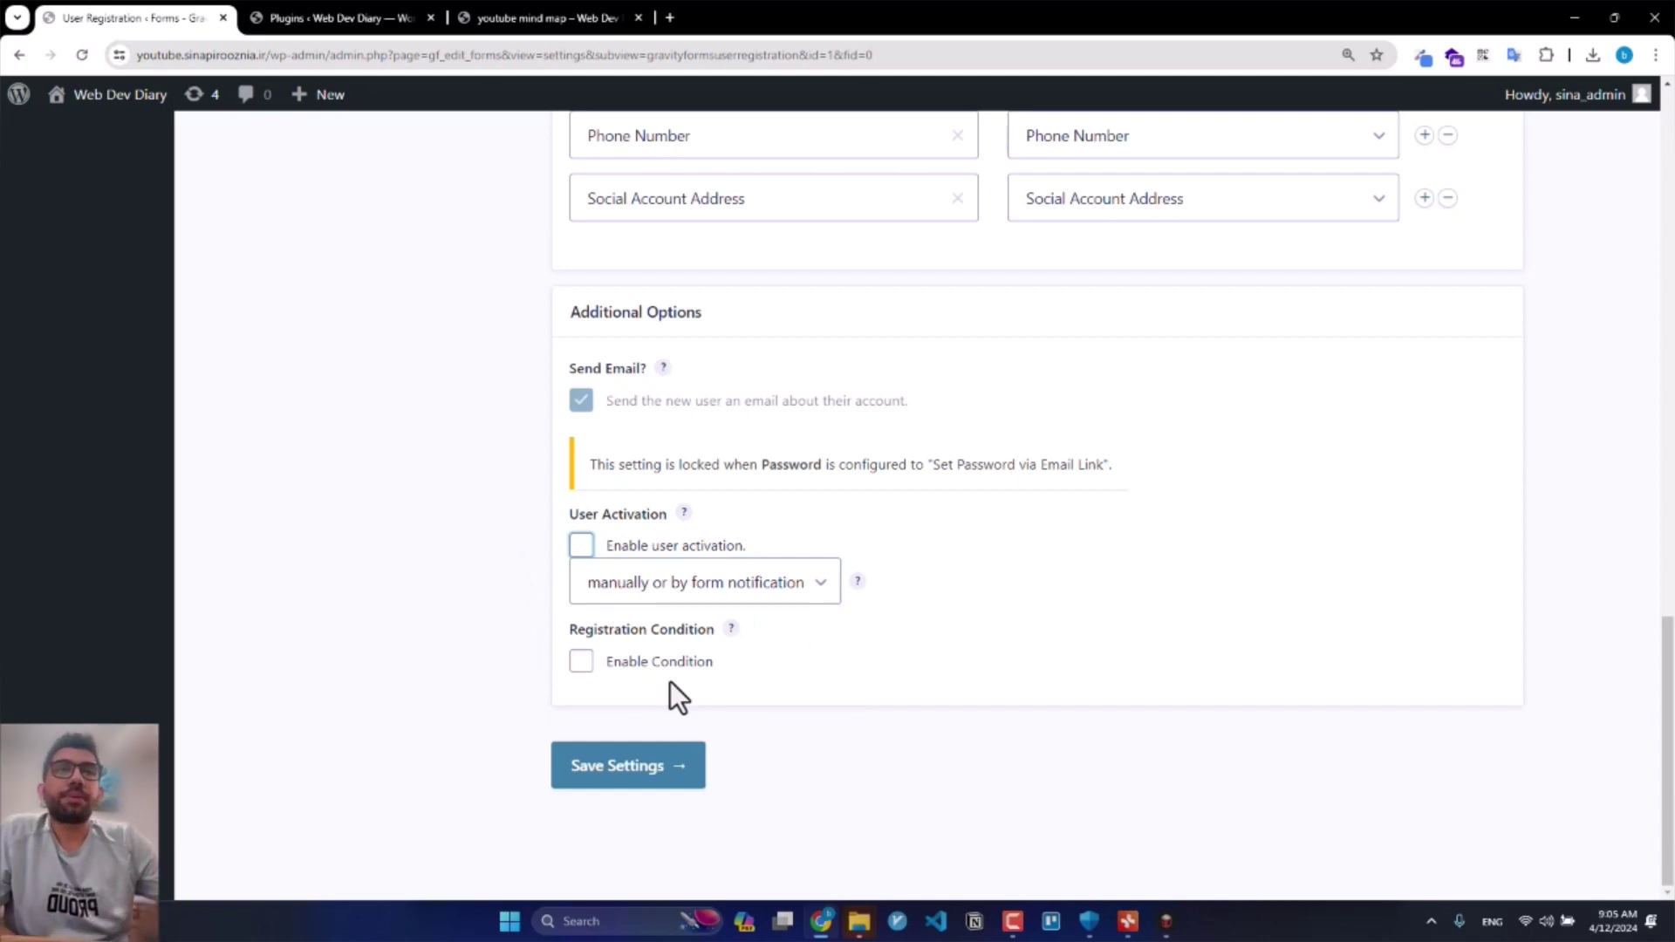
click(603, 582)
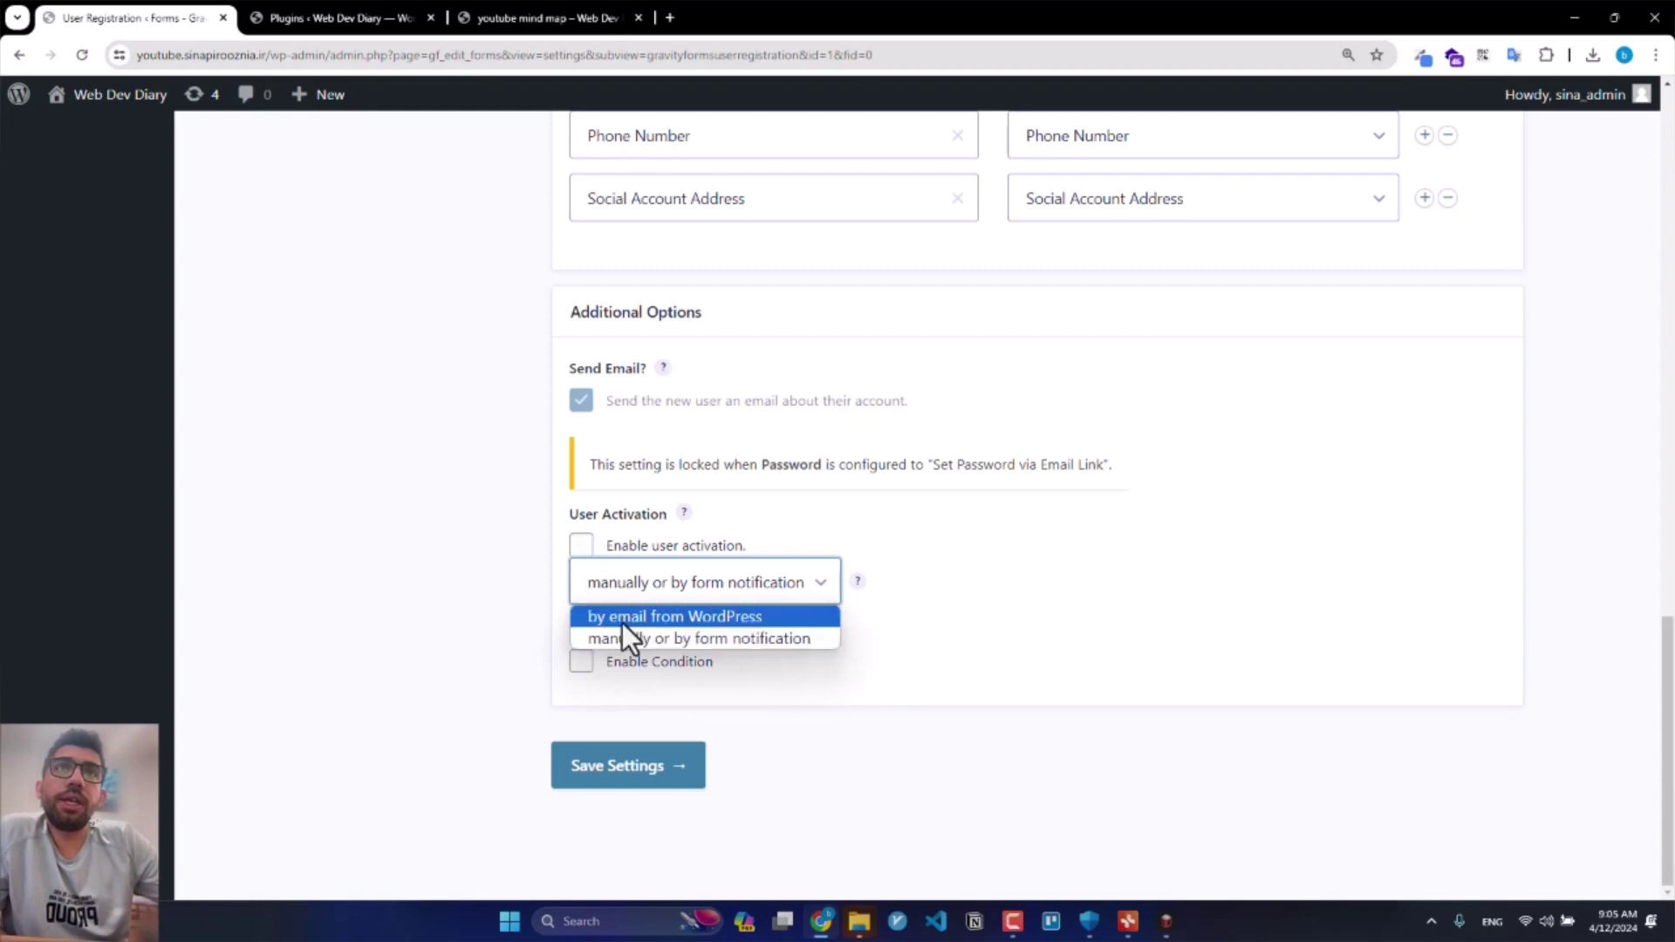
click(624, 640)
click(595, 550)
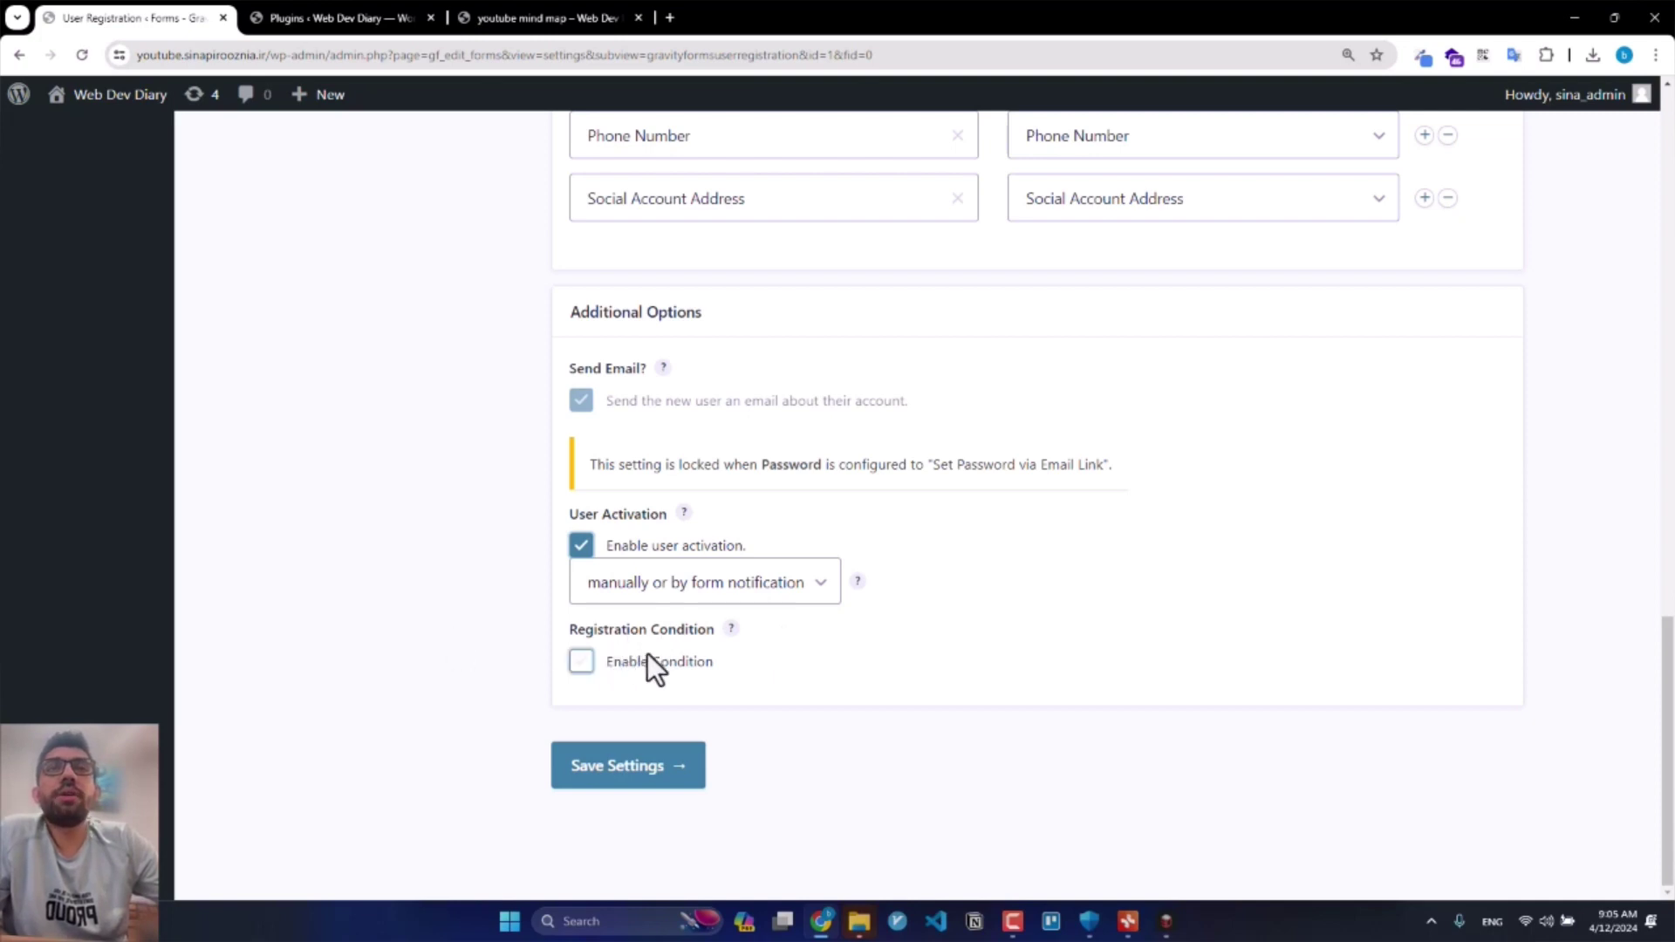
click(581, 662)
Step: Try a Phone Number registration condition, then disable it and save the feed settings
scroll(759, 689, down, 1)
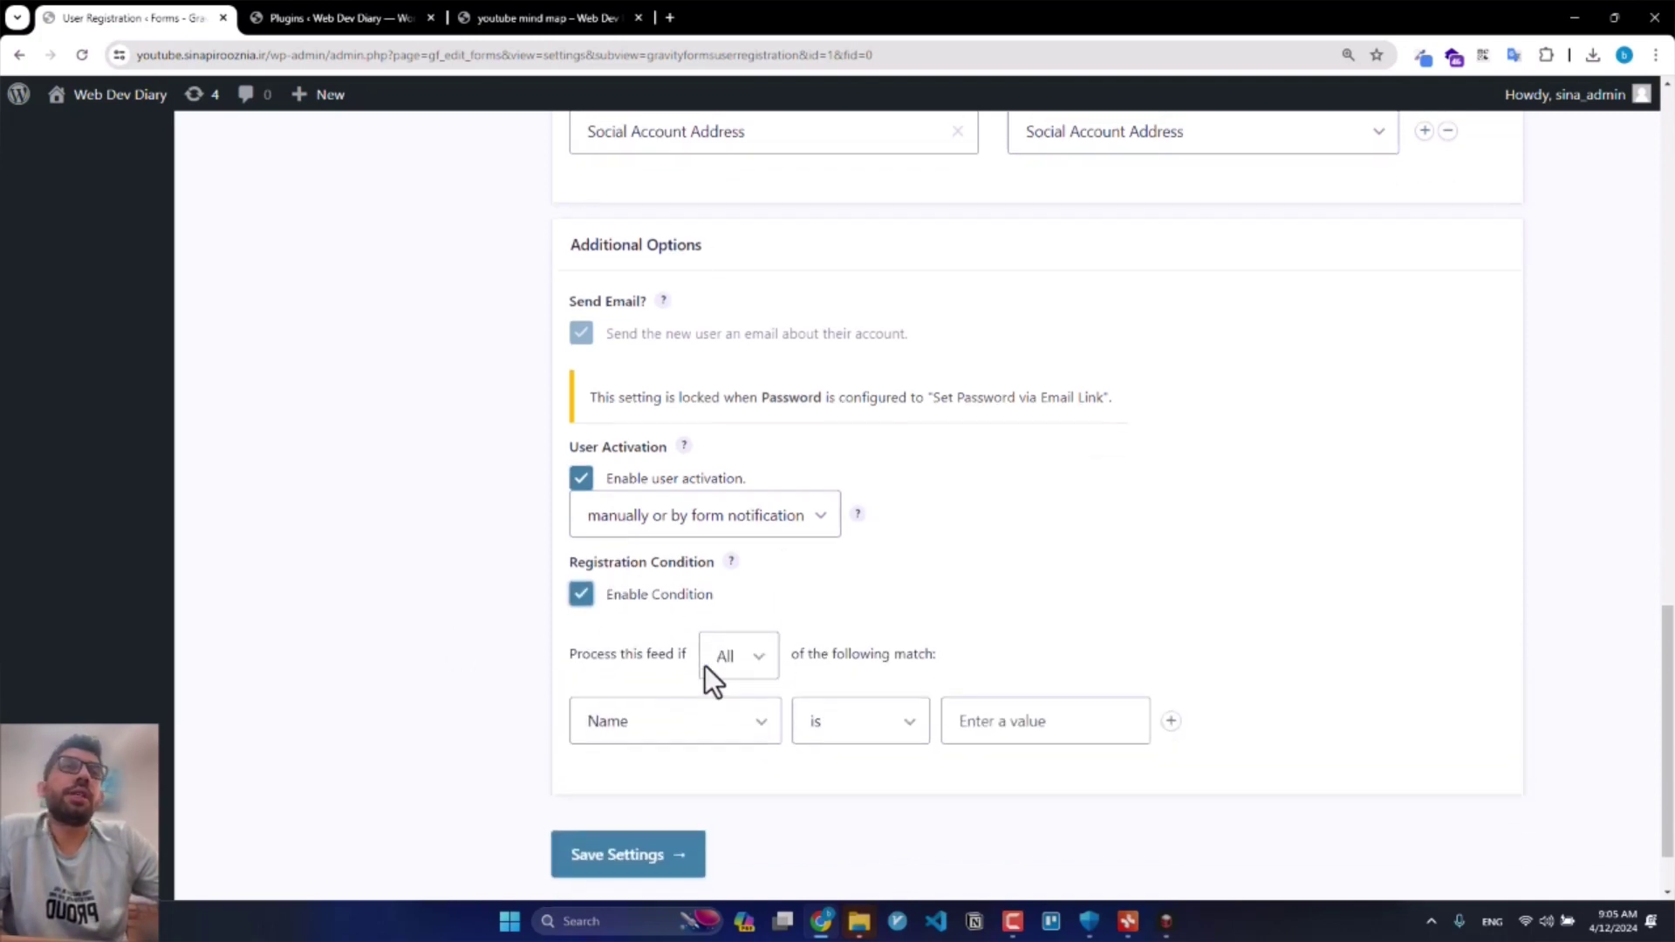
click(693, 709)
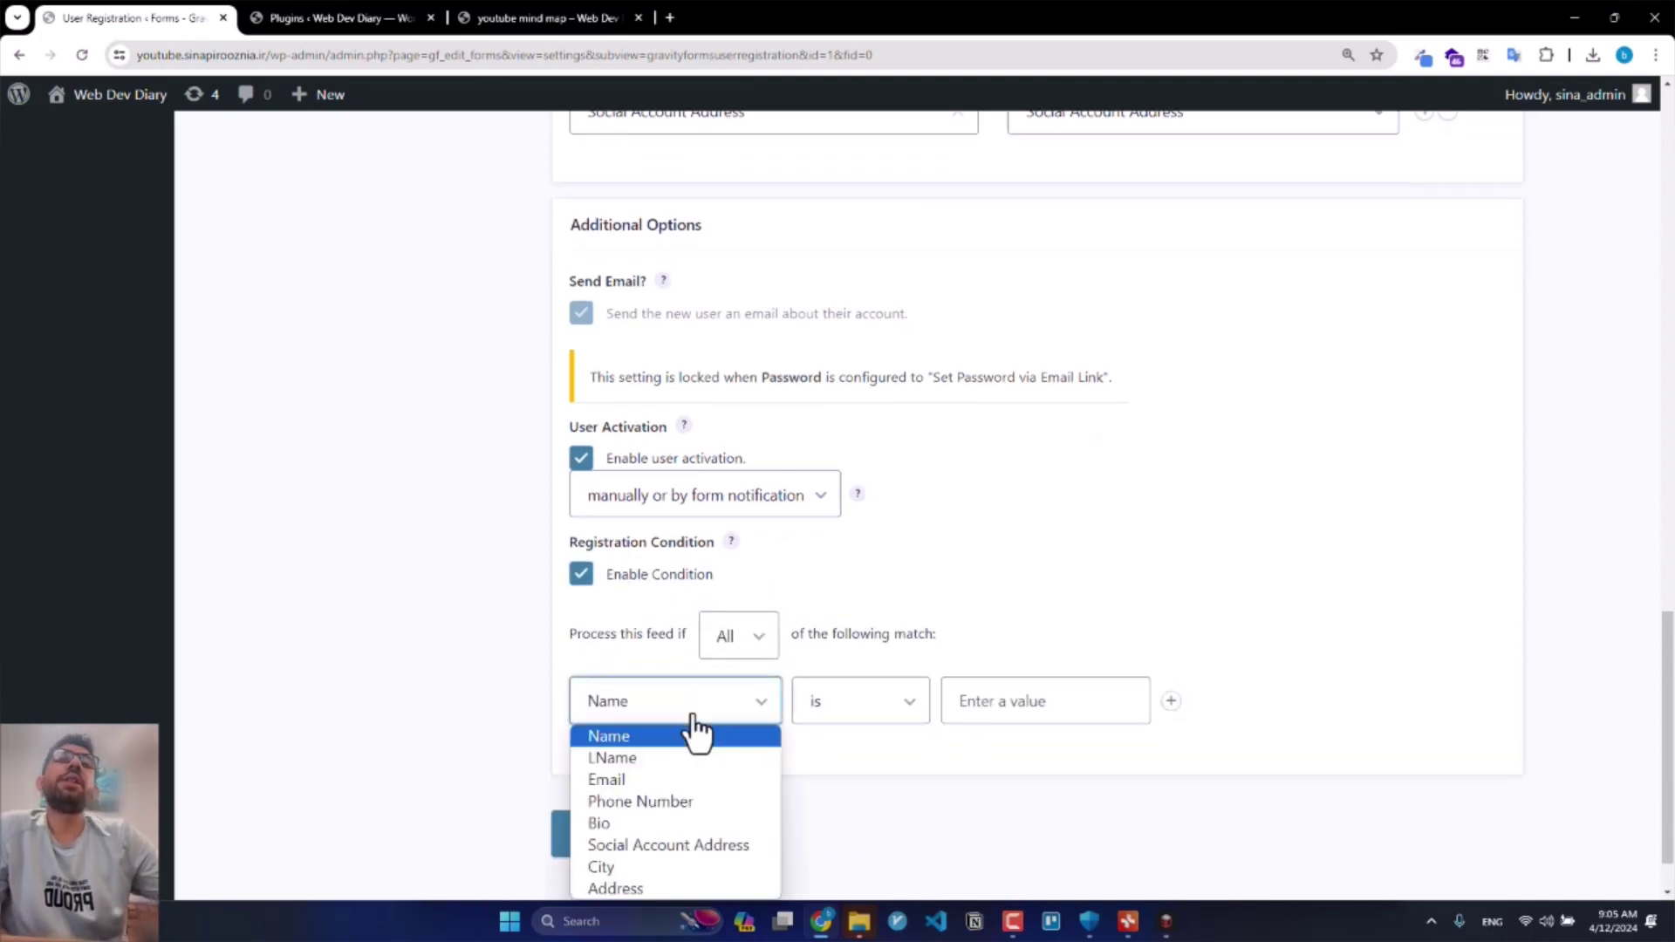
click(675, 801)
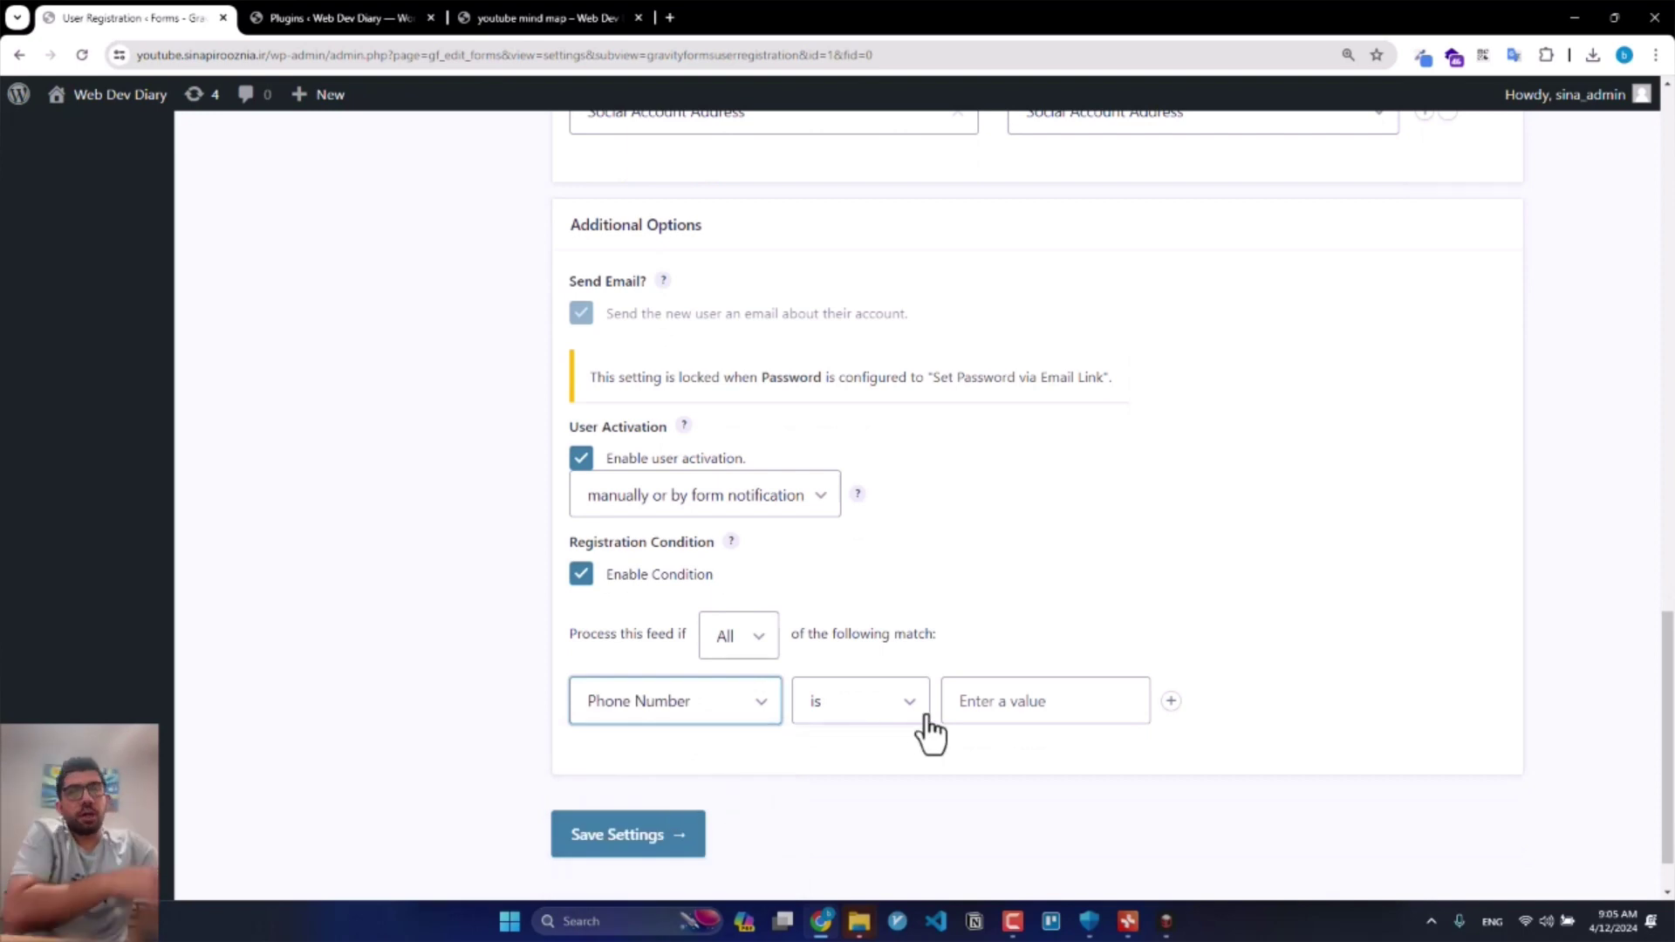
click(677, 702)
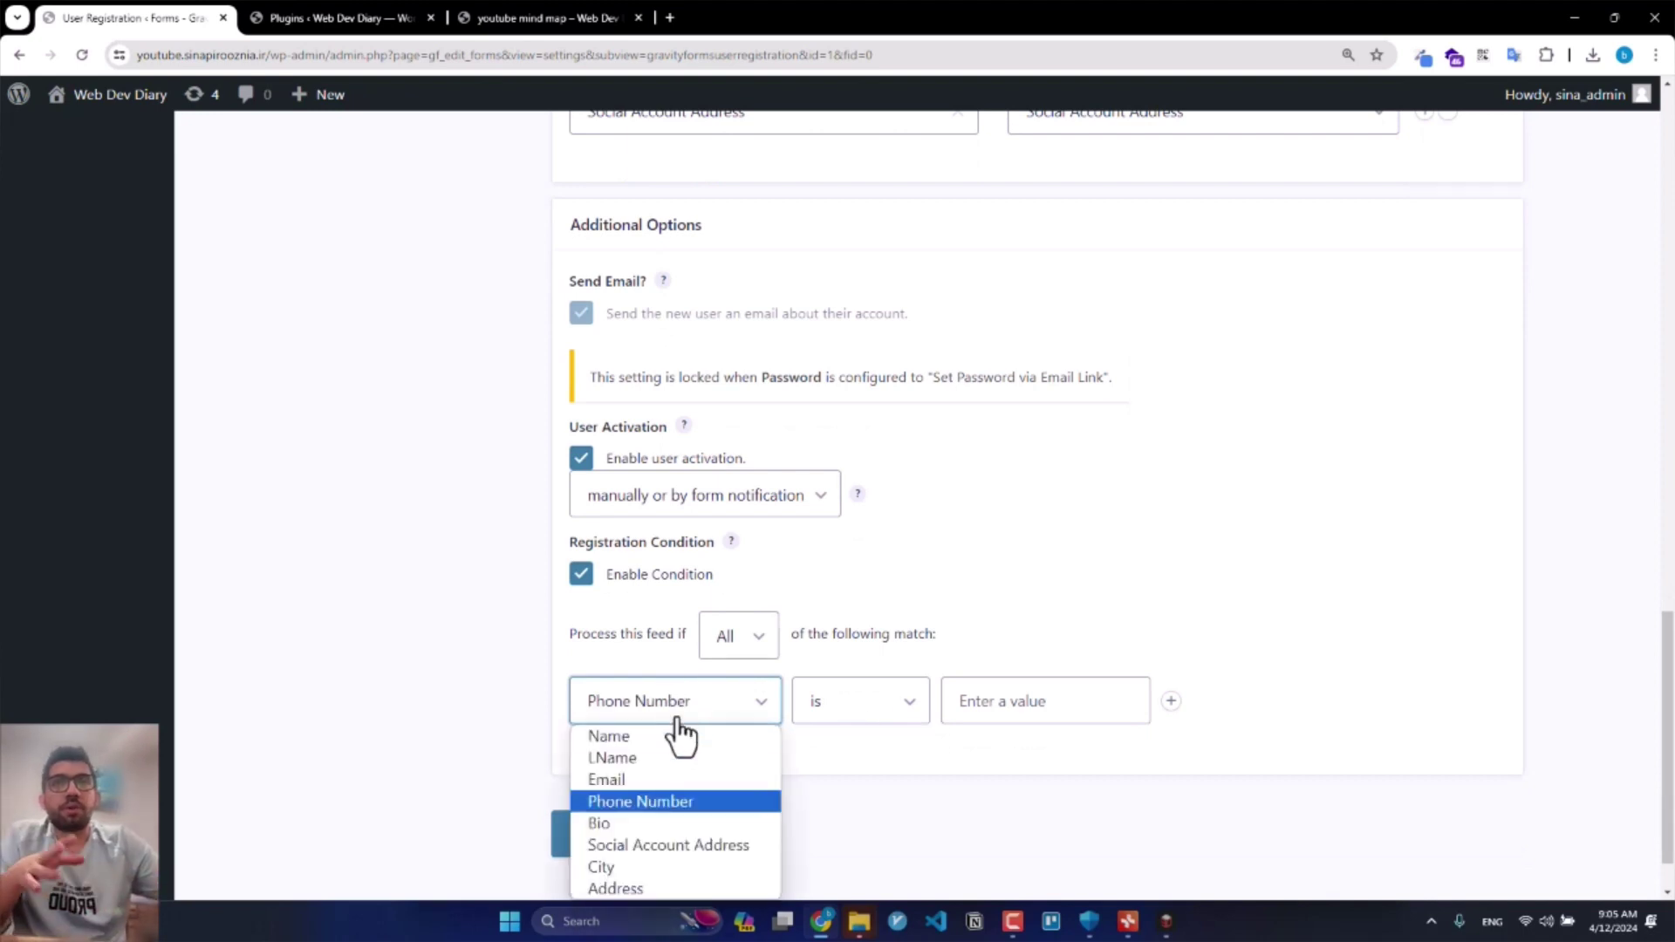
click(489, 794)
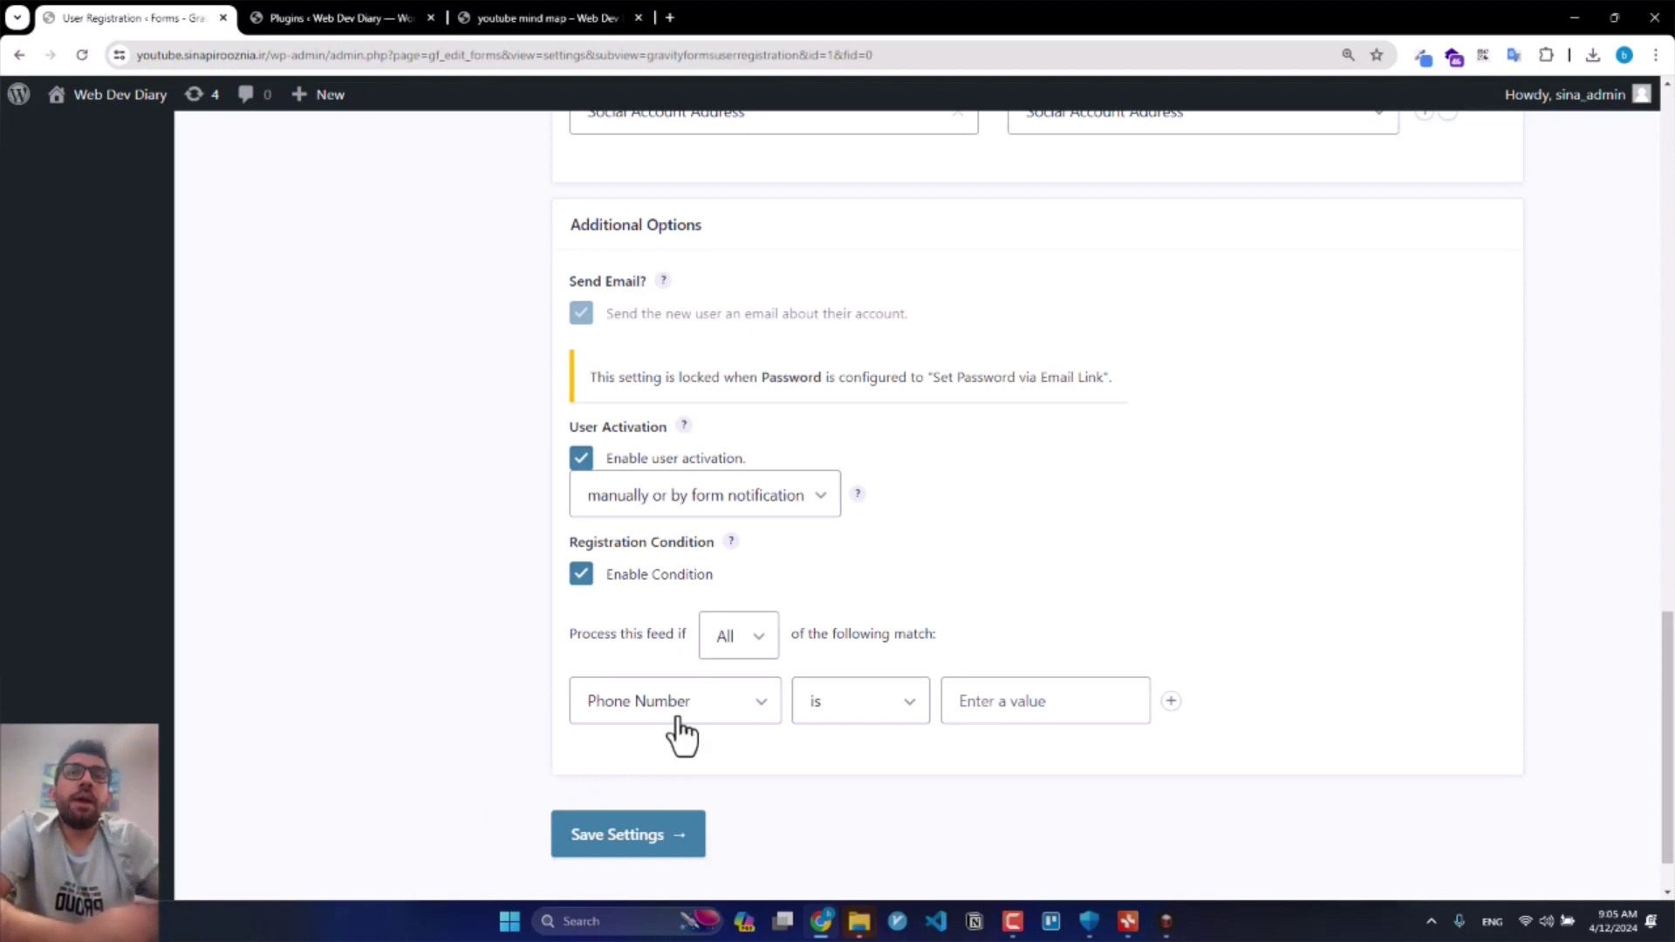
click(752, 645)
click(610, 707)
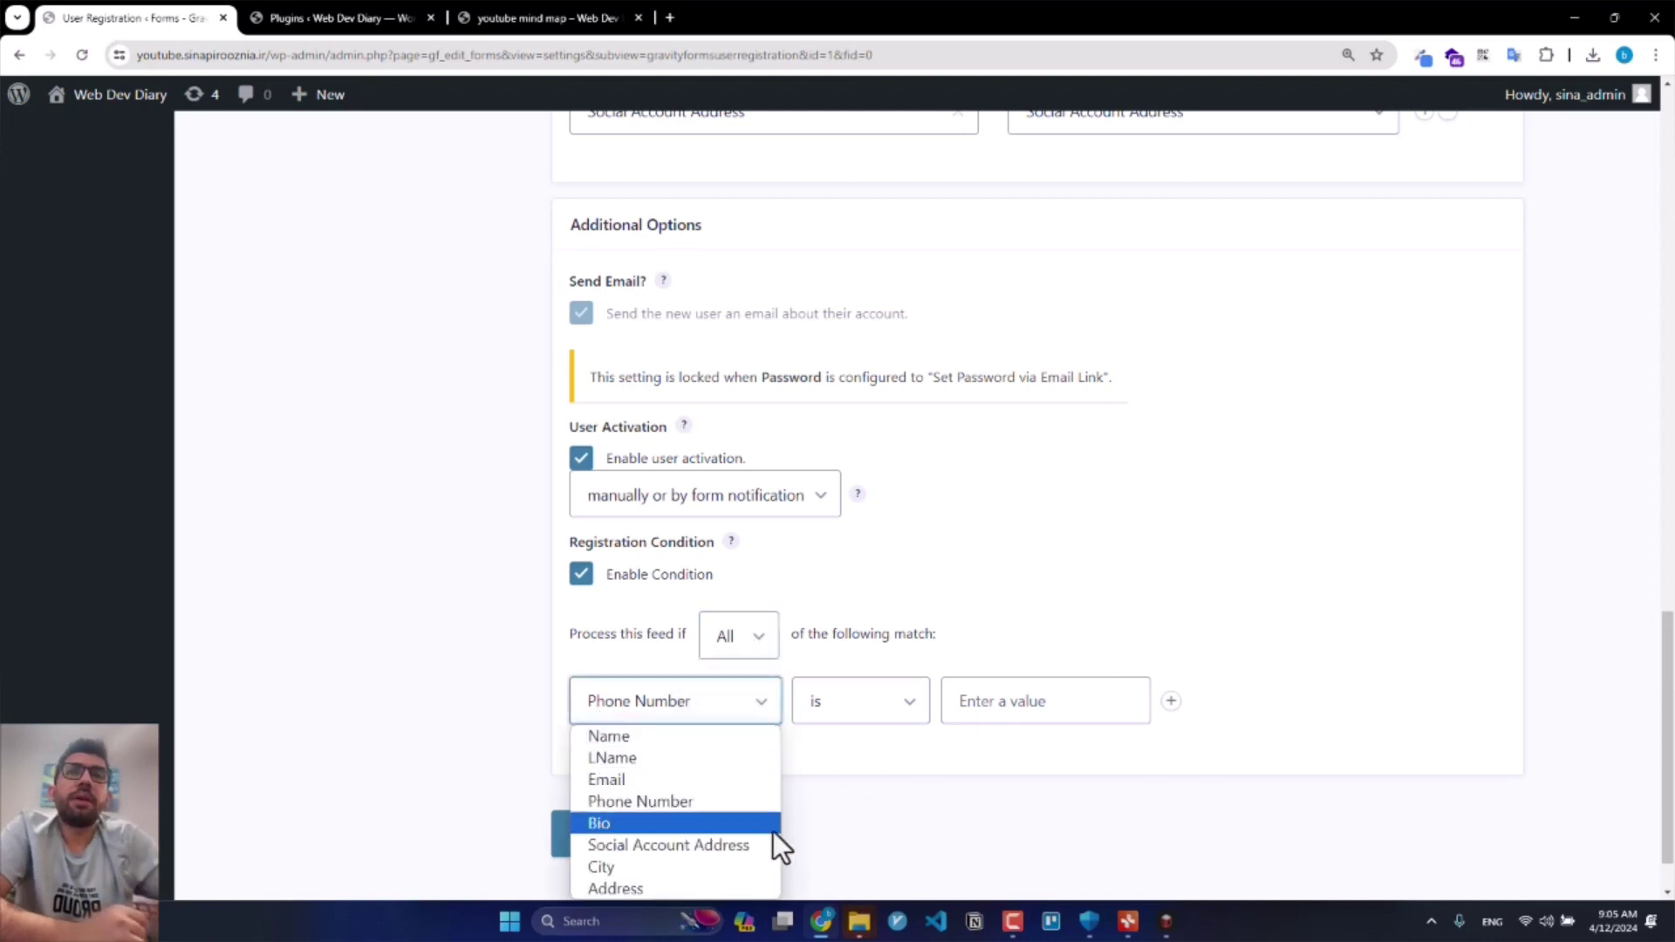
scroll(703, 729, down, 1)
click(621, 506)
click(666, 783)
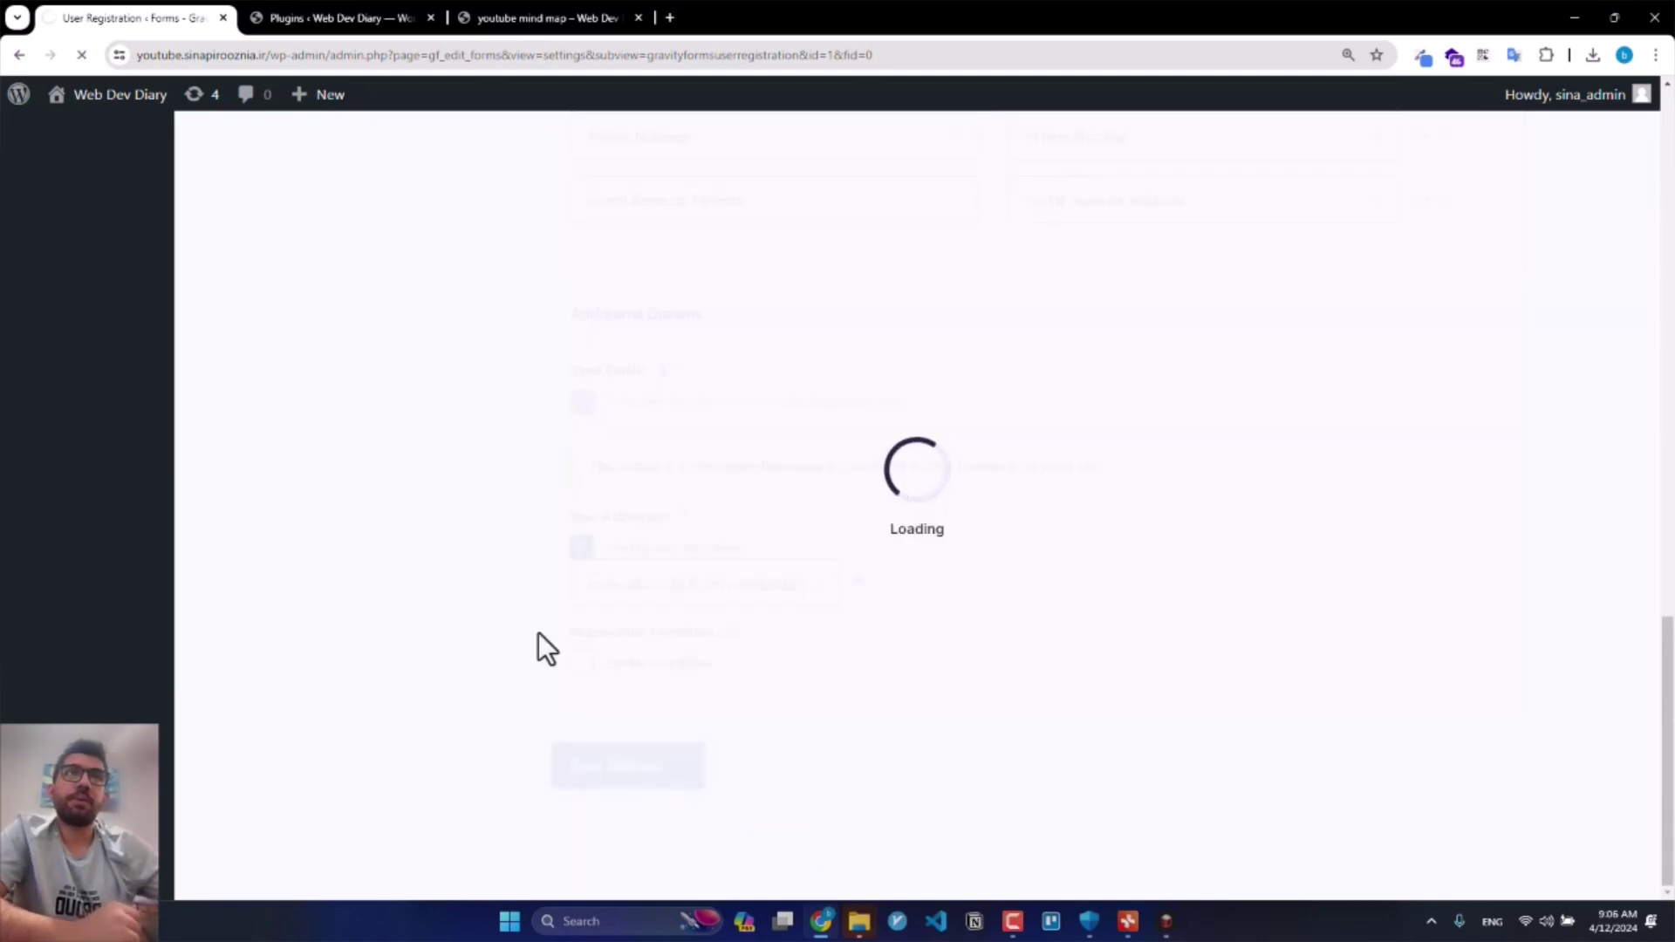
Step: Delete the old New User feed from the User Registration feeds and confirm the prompt
scroll(797, 563, up, 5)
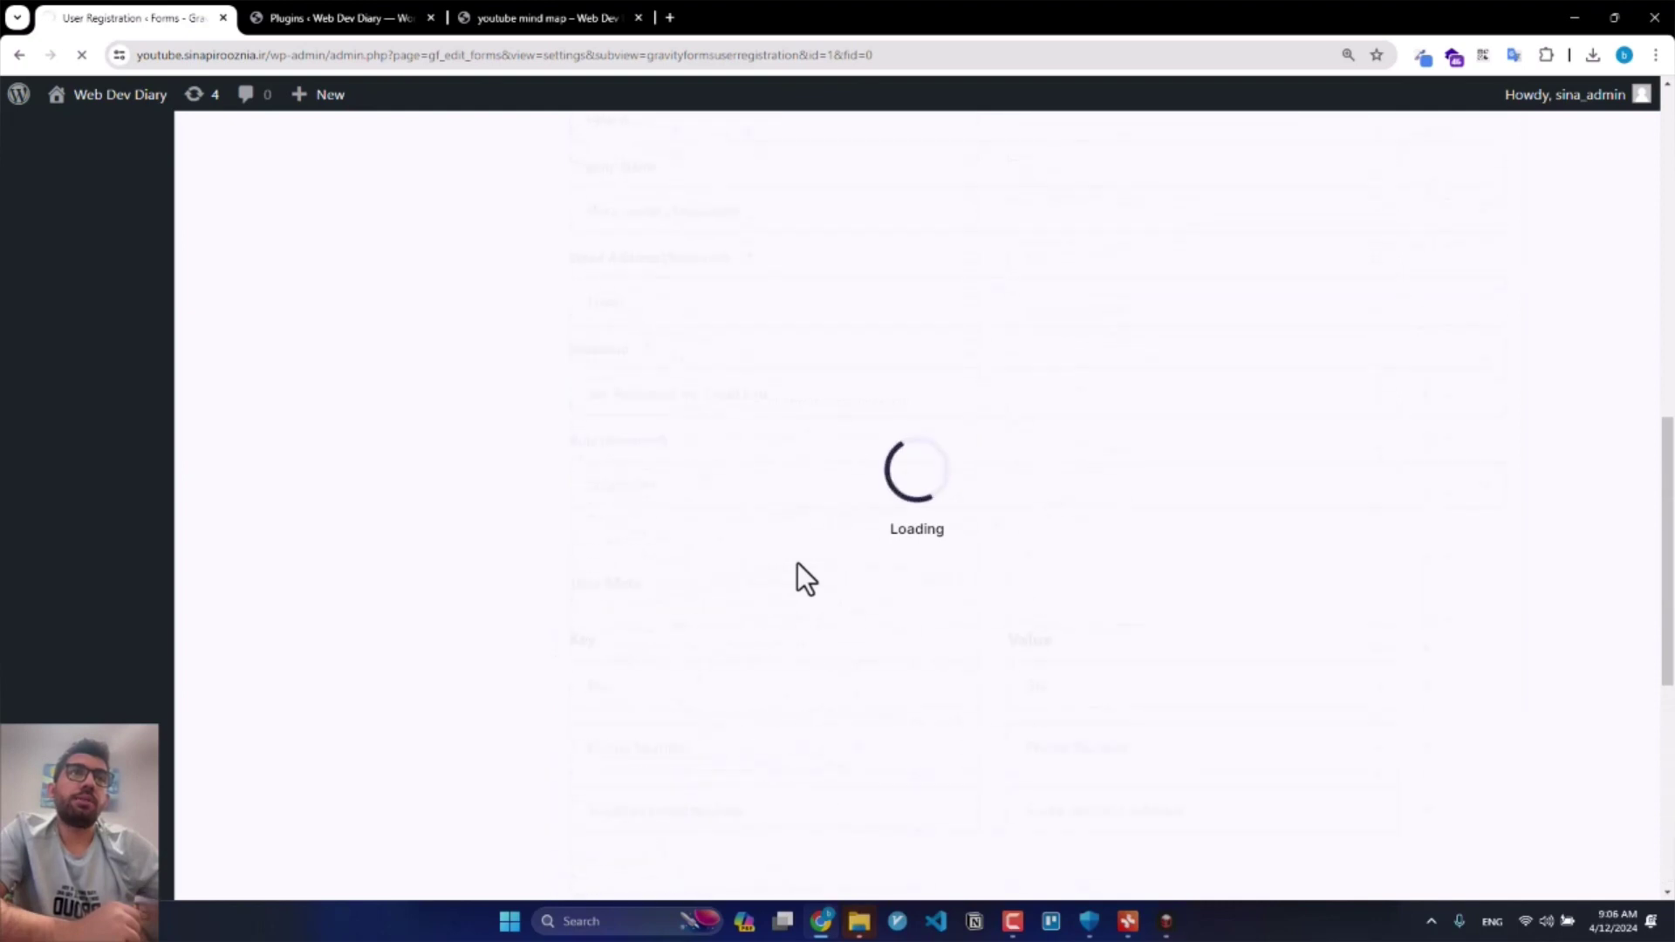
scroll(798, 563, up, 5)
scroll(797, 563, up, 3)
scroll(797, 563, up, 1)
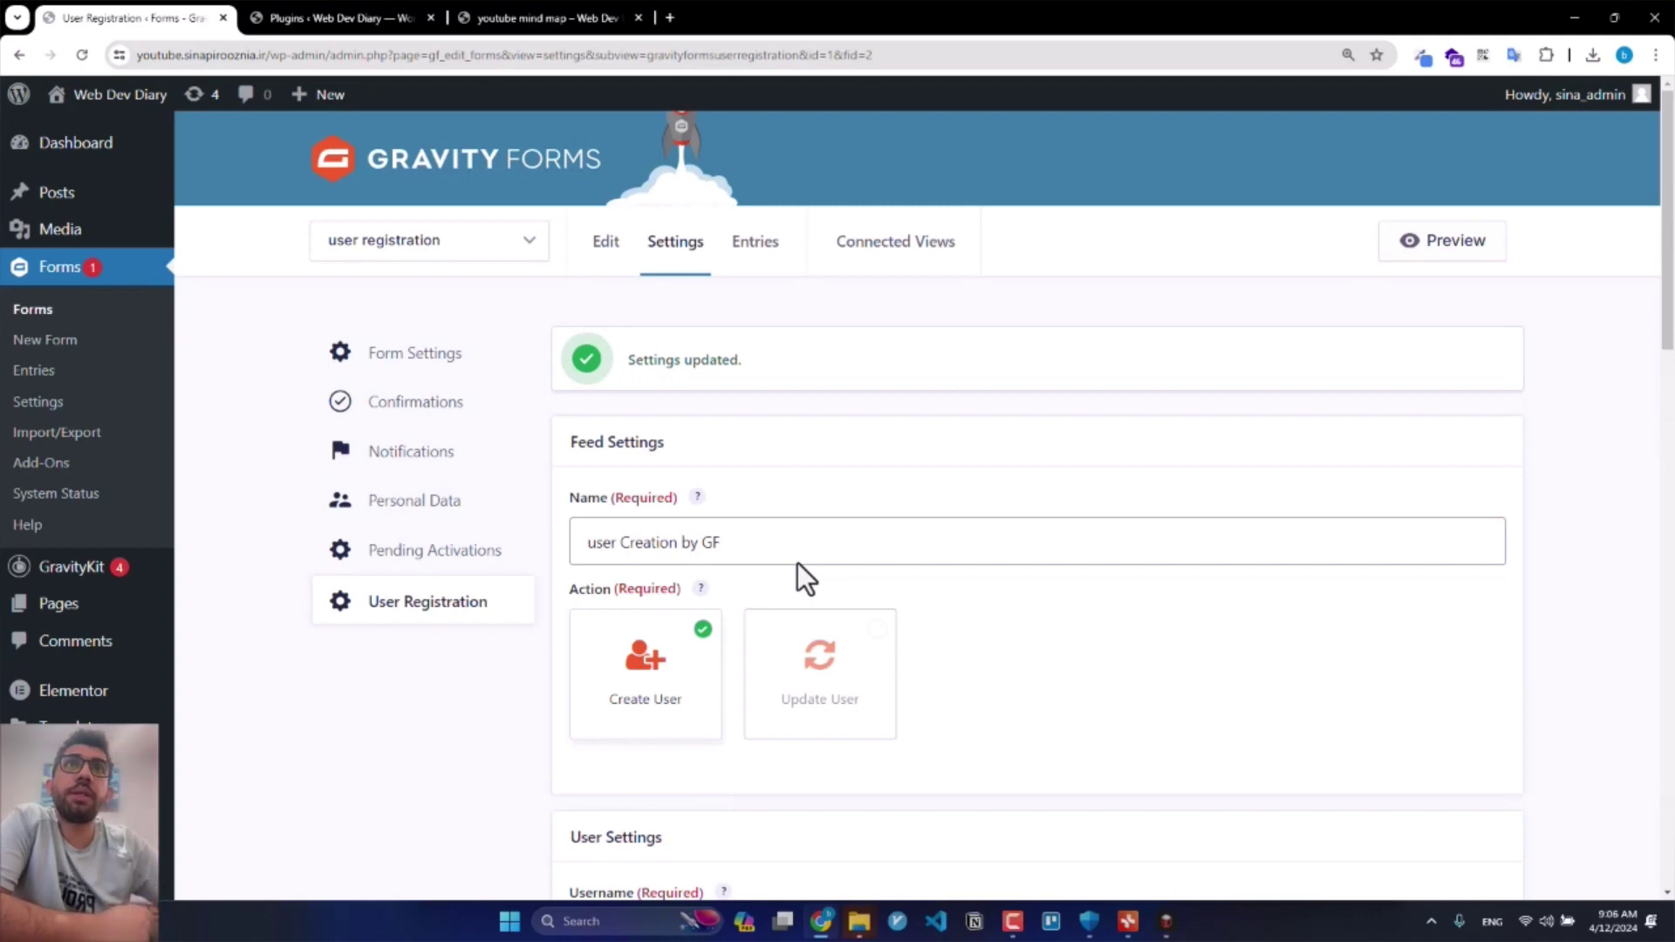
mouse_move(653, 256)
click(714, 545)
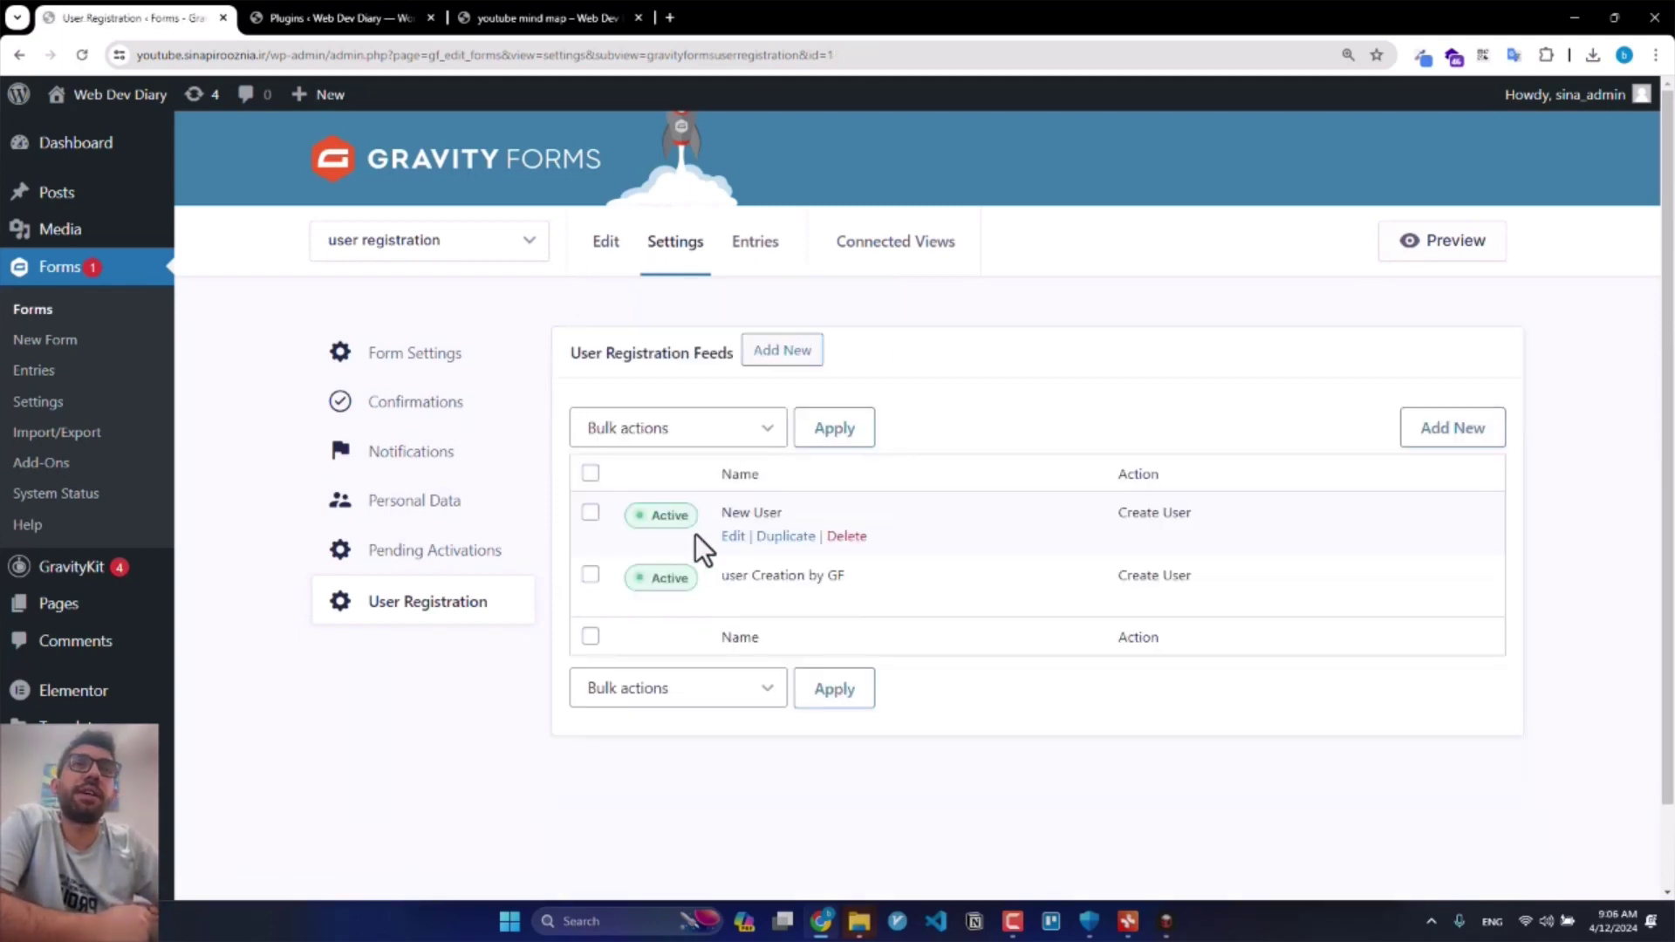
click(835, 539)
key(Return)
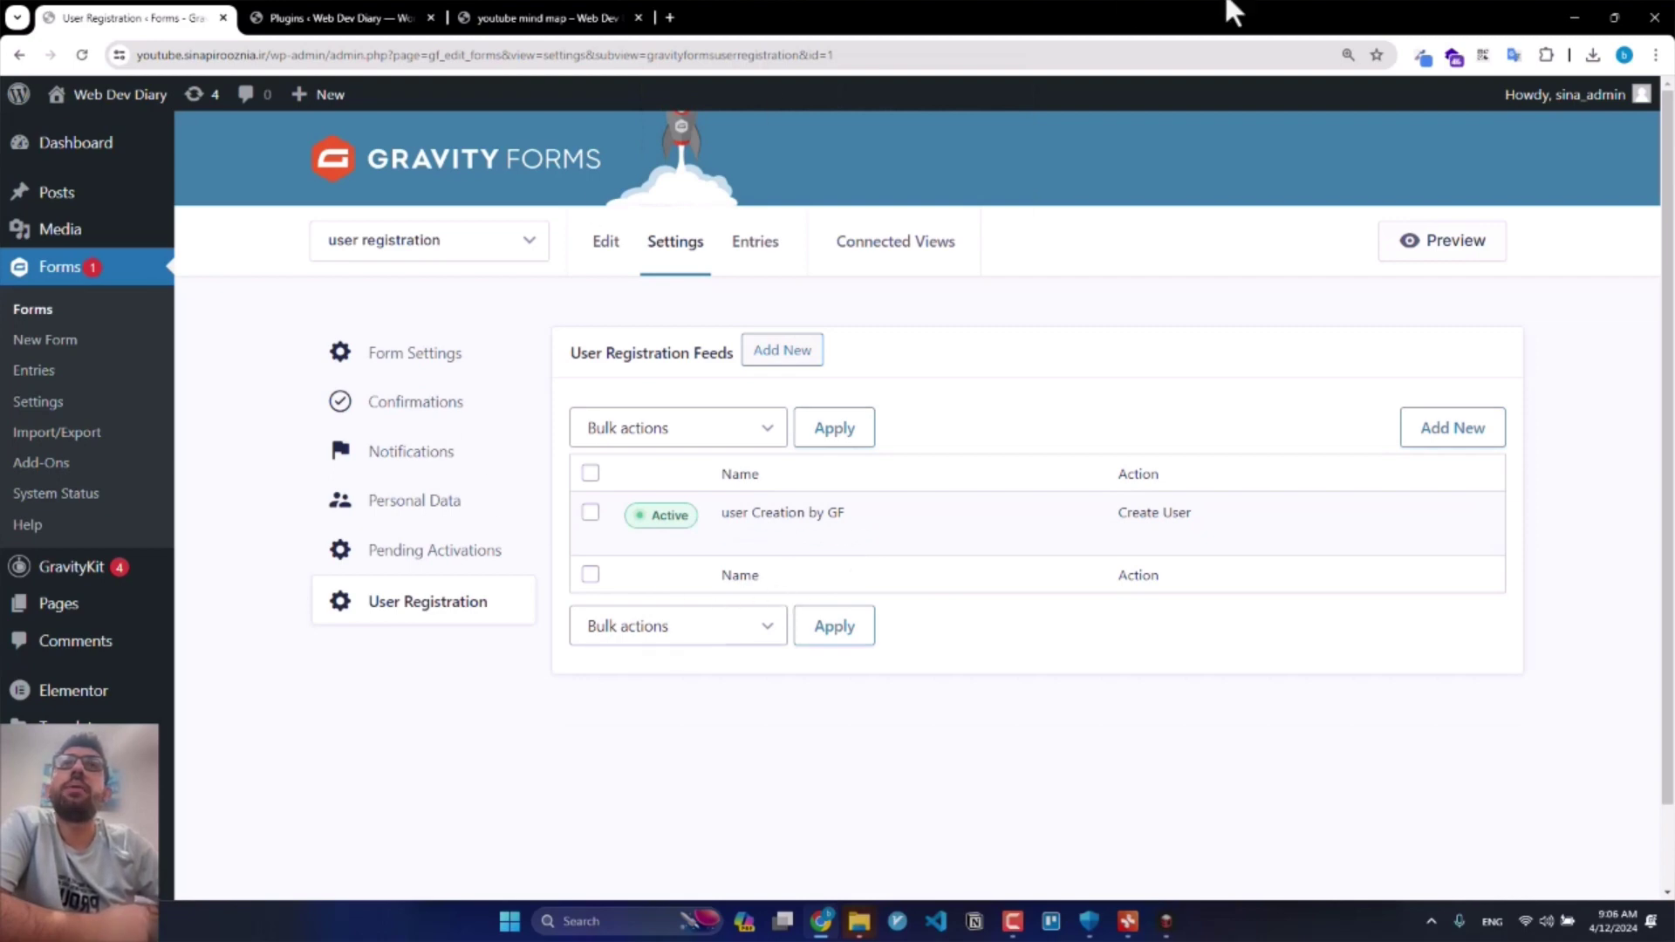
Step: Glance at the Plugins page, return to the feeds, and open the Forms list in a new tab
click(330, 12)
click(179, 17)
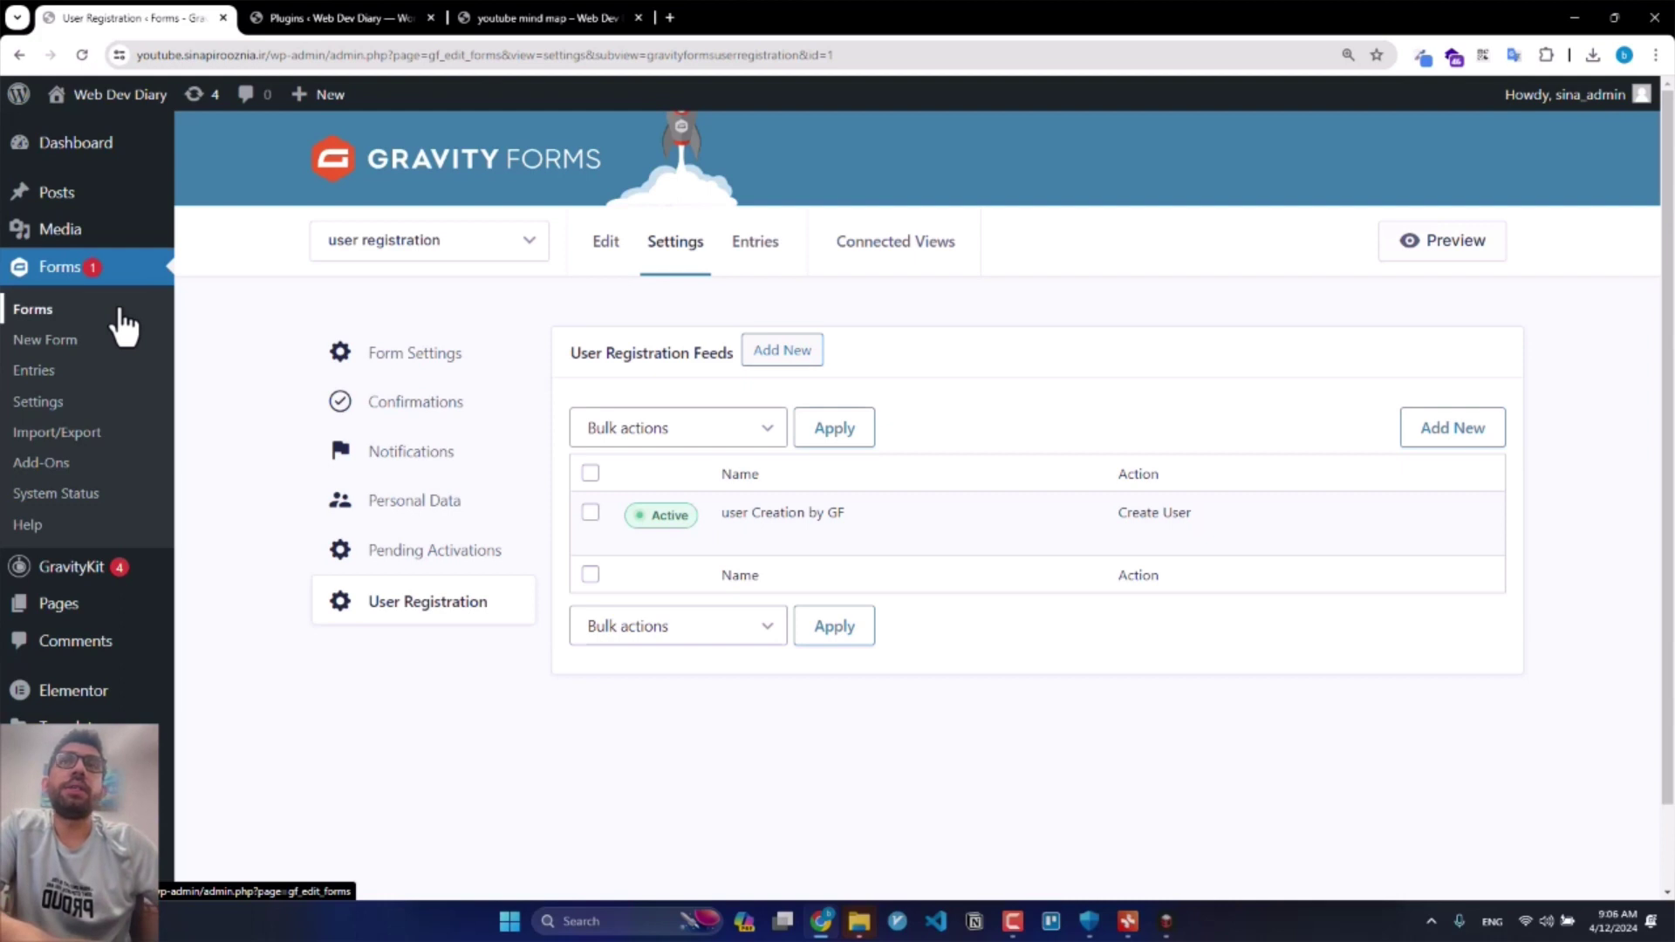
middle_click(123, 311)
Step: Open the user registration form and inspect the Phone Number and Email field settings
click(505, 4)
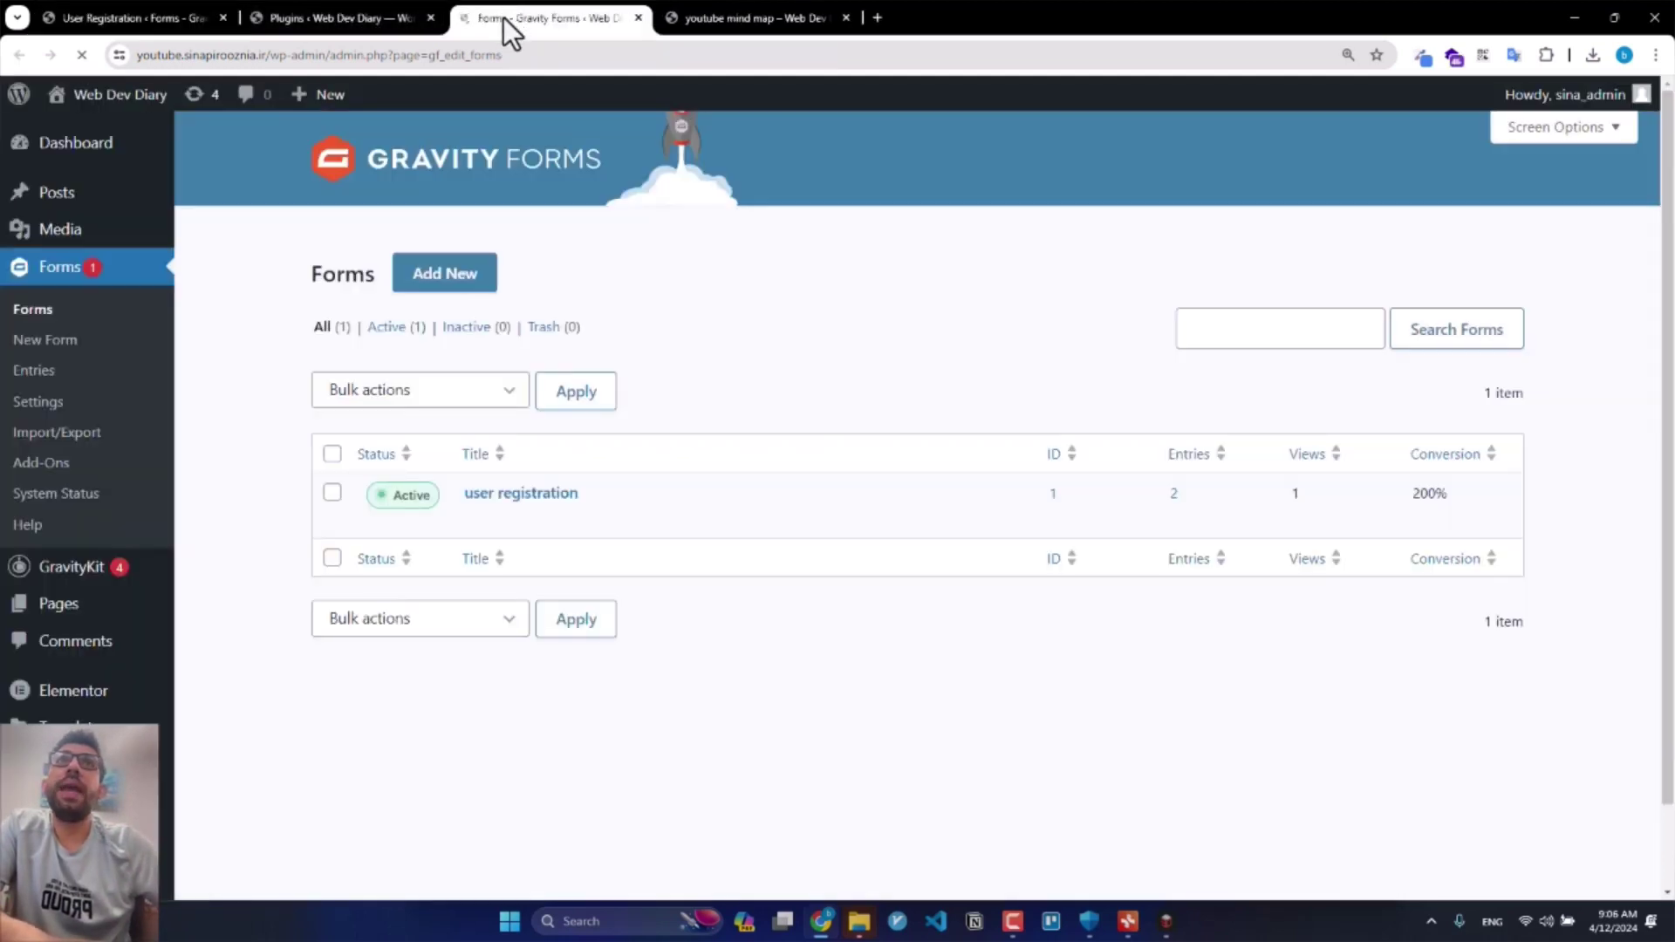
click(491, 495)
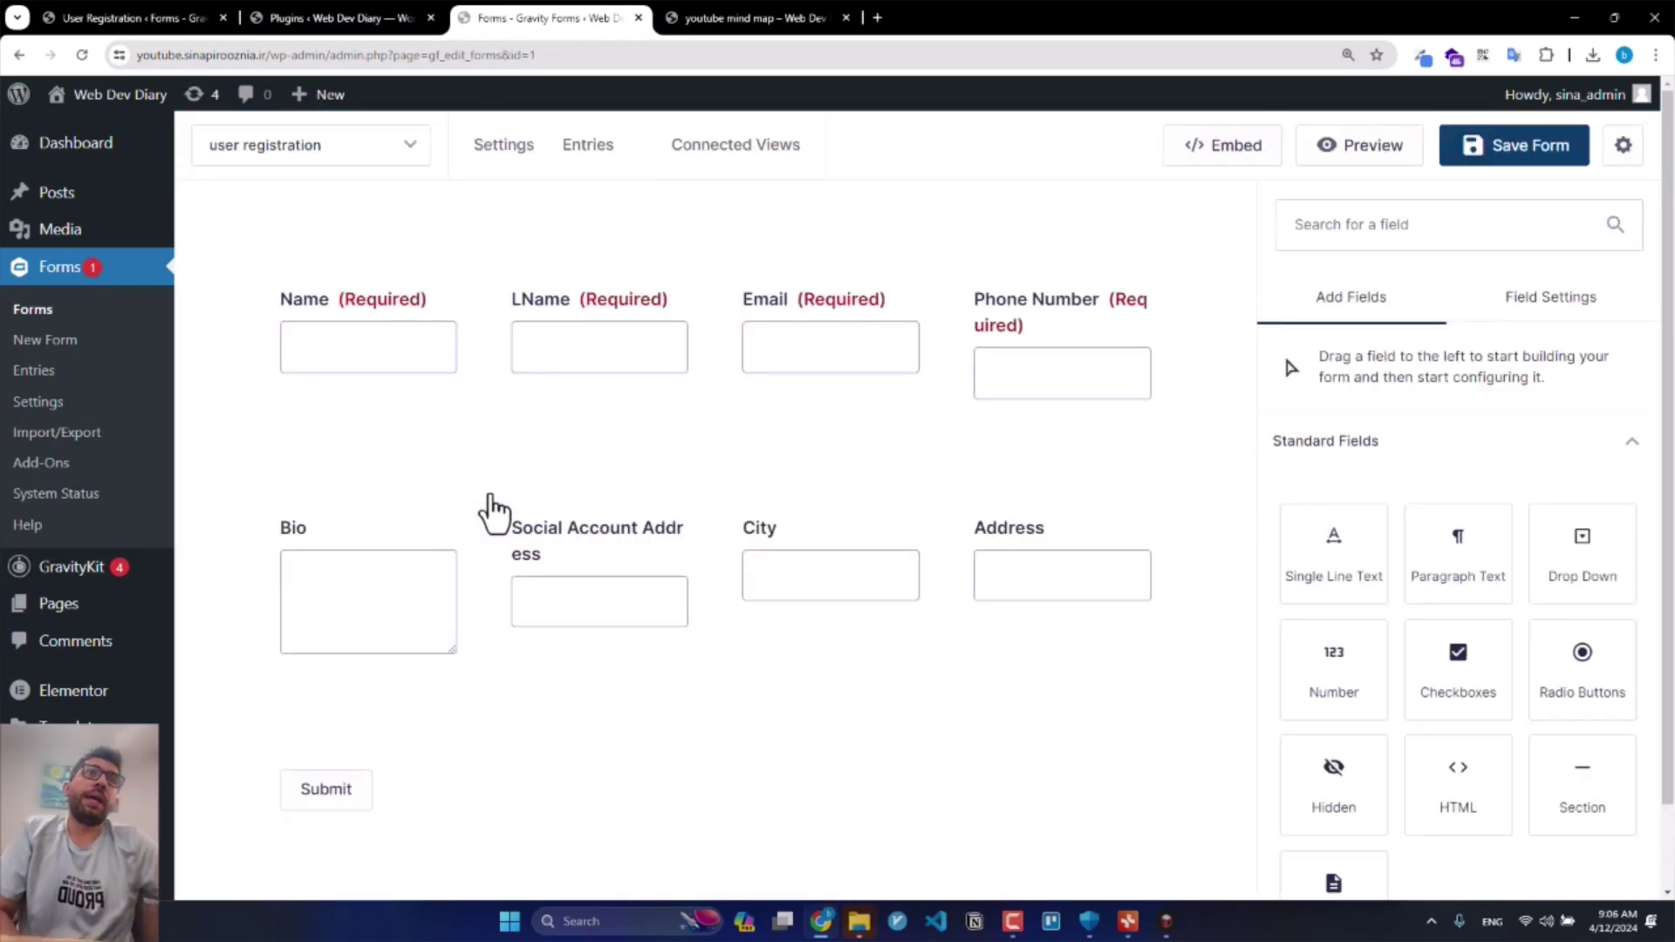
click(1141, 437)
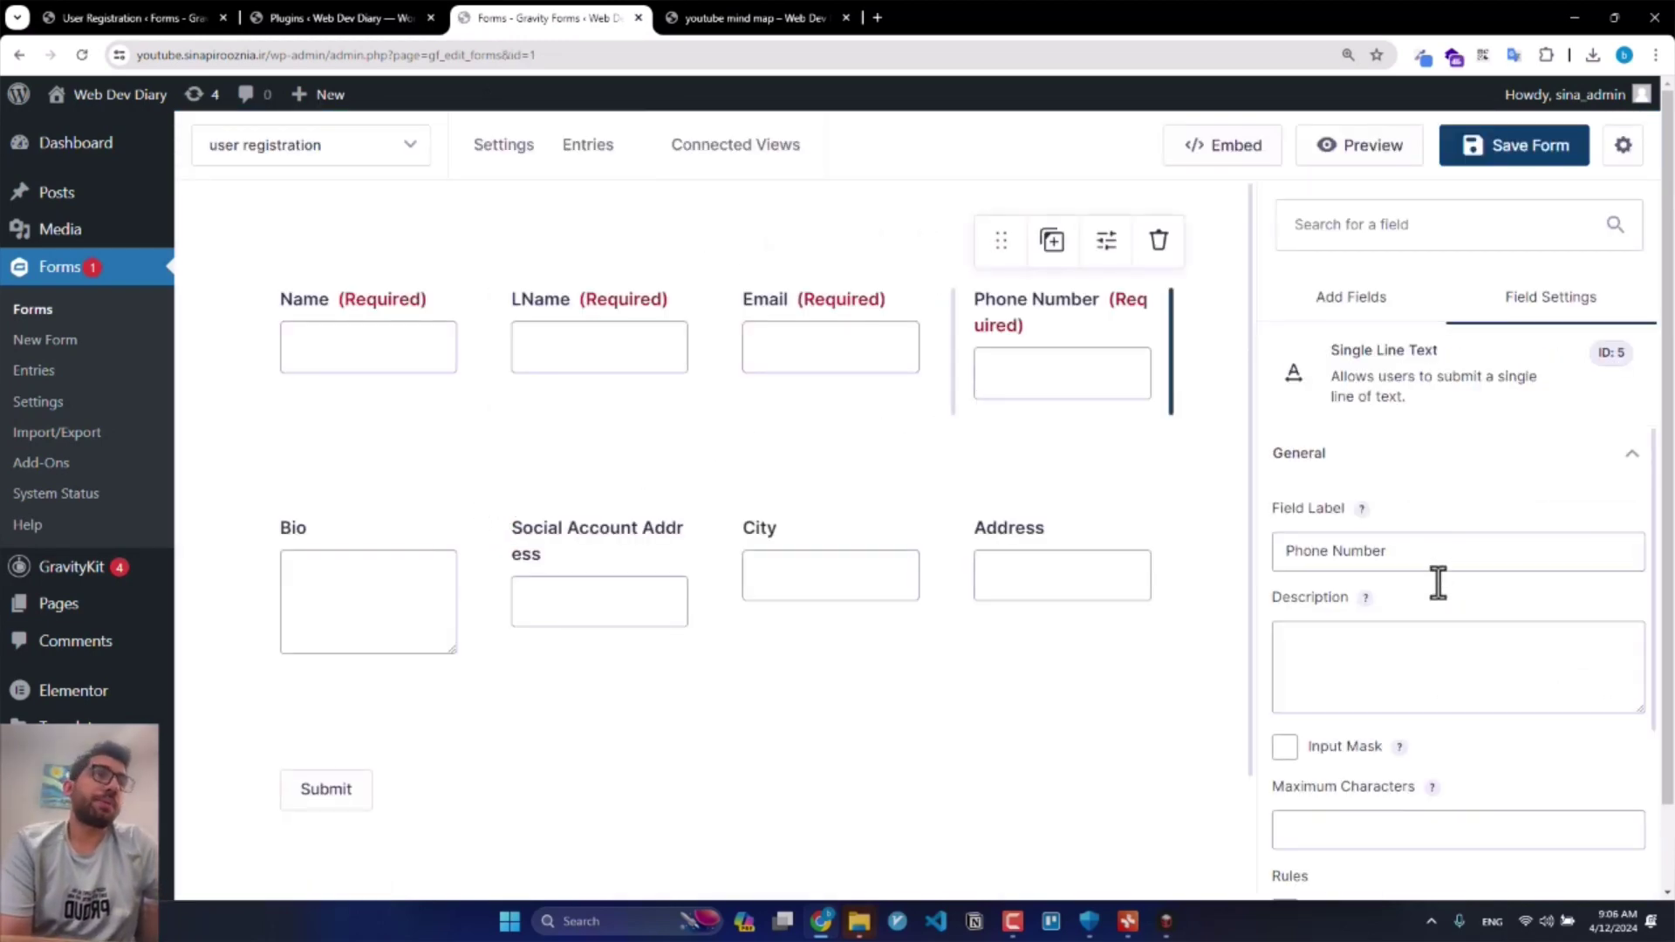
scroll(1436, 583, down, 3)
click(758, 358)
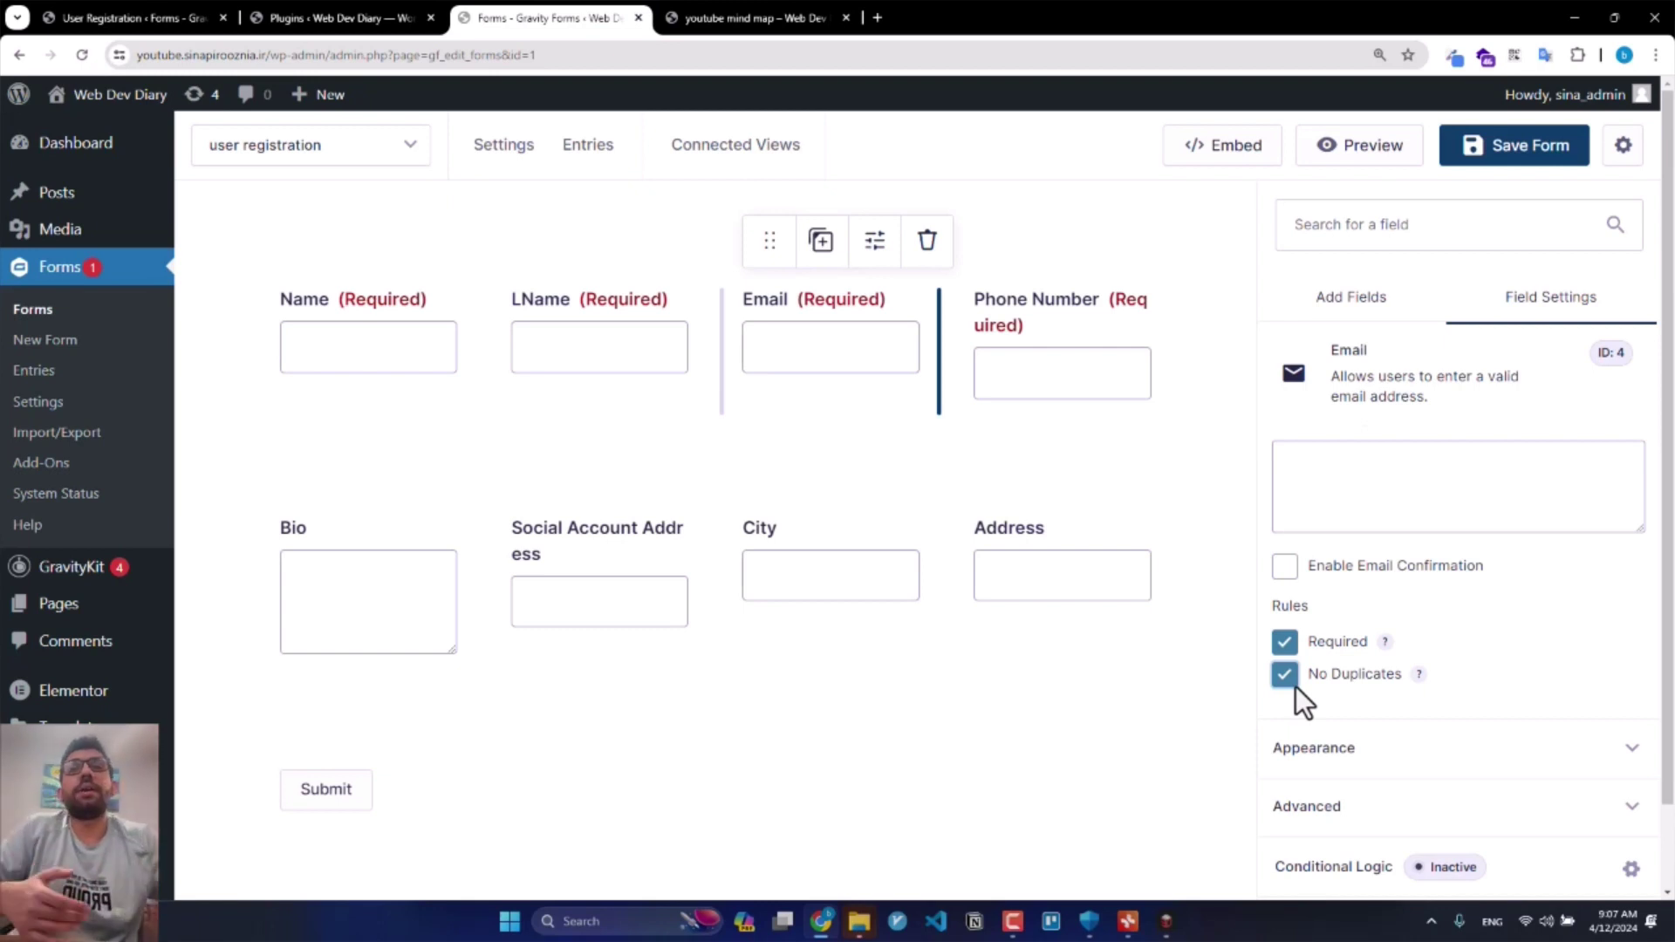
Step: Give the Email field the validation message 'Email is already in use , sign in or use another email address' and save
click(1363, 755)
click(1386, 789)
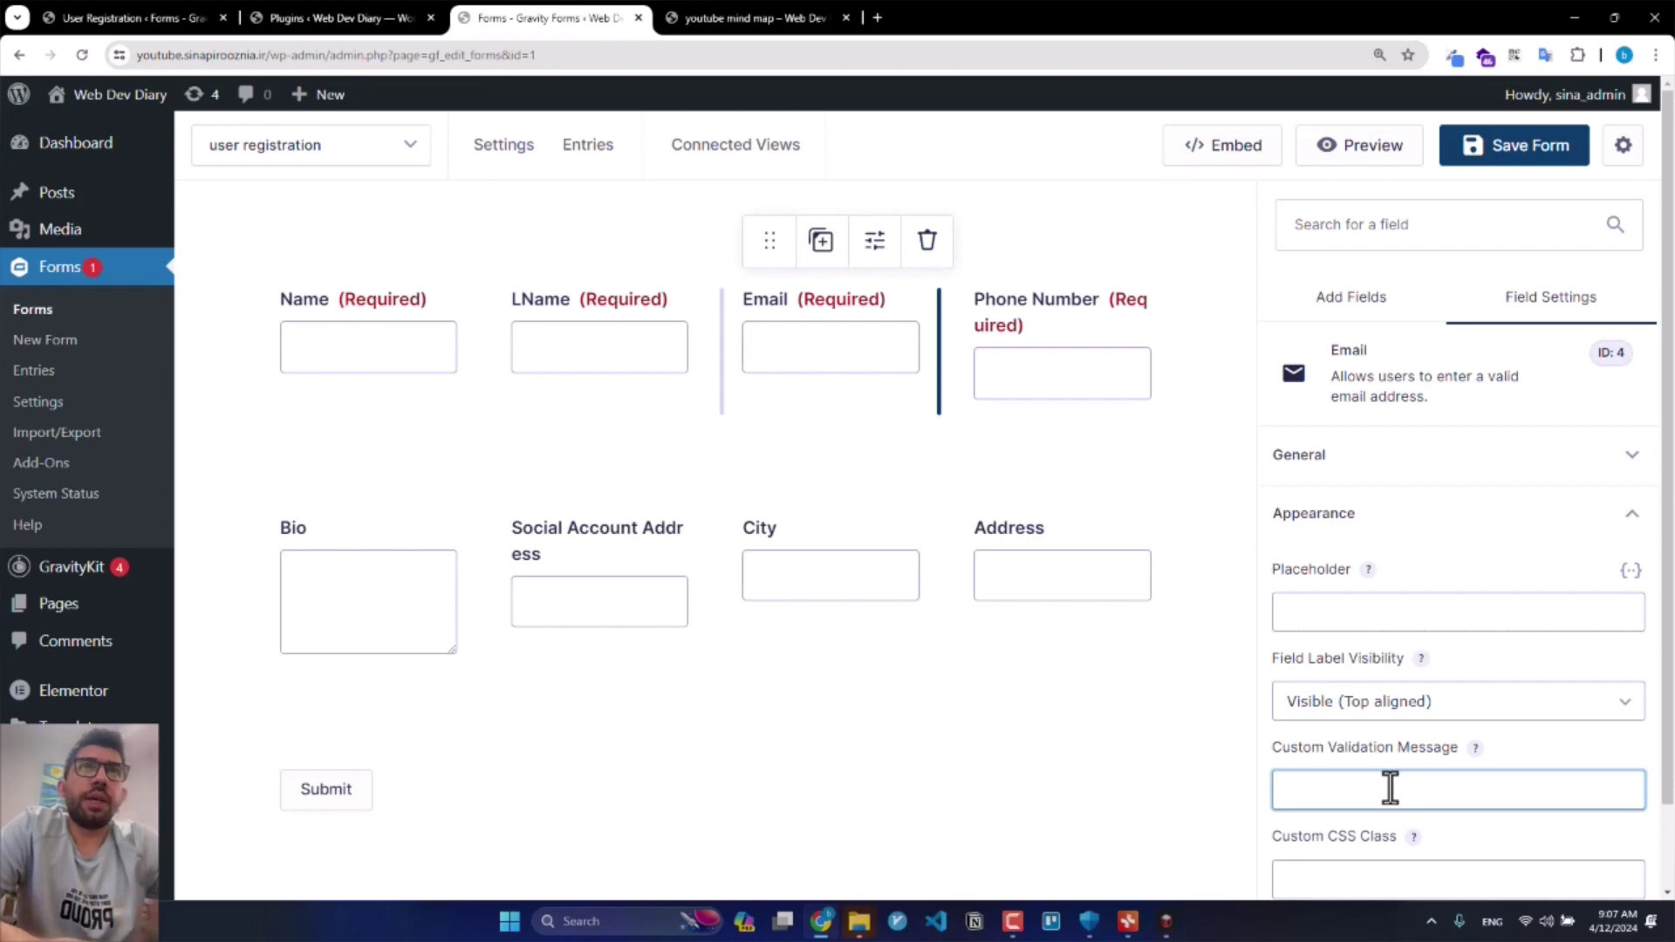
text(Email )
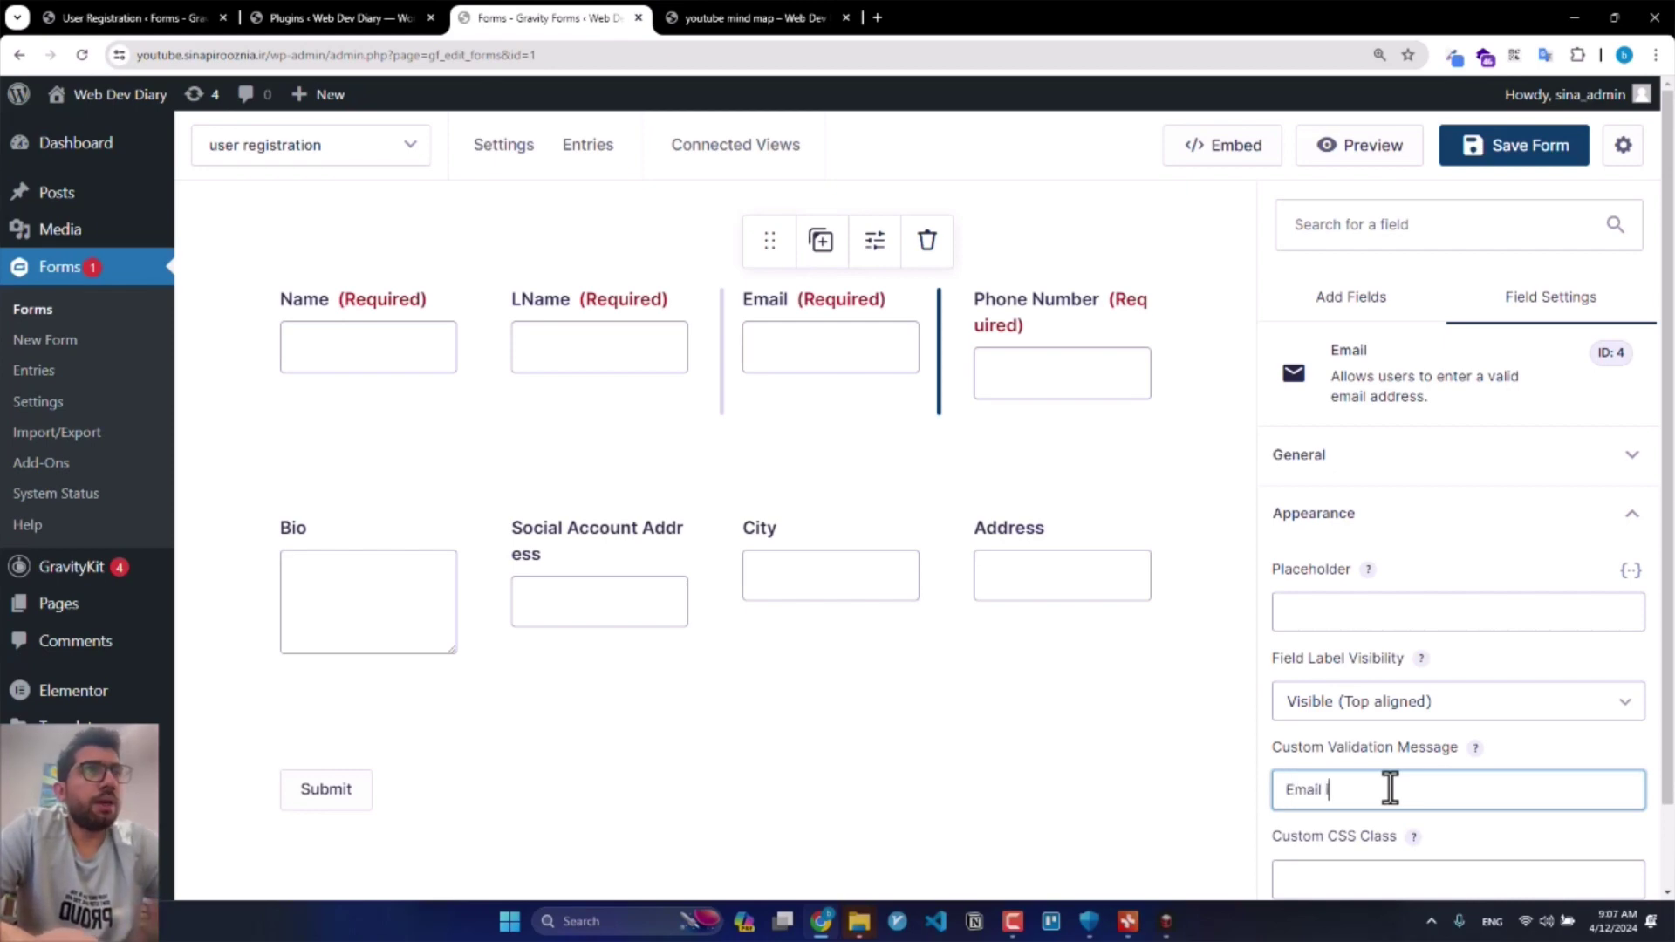
text(is already in uys)
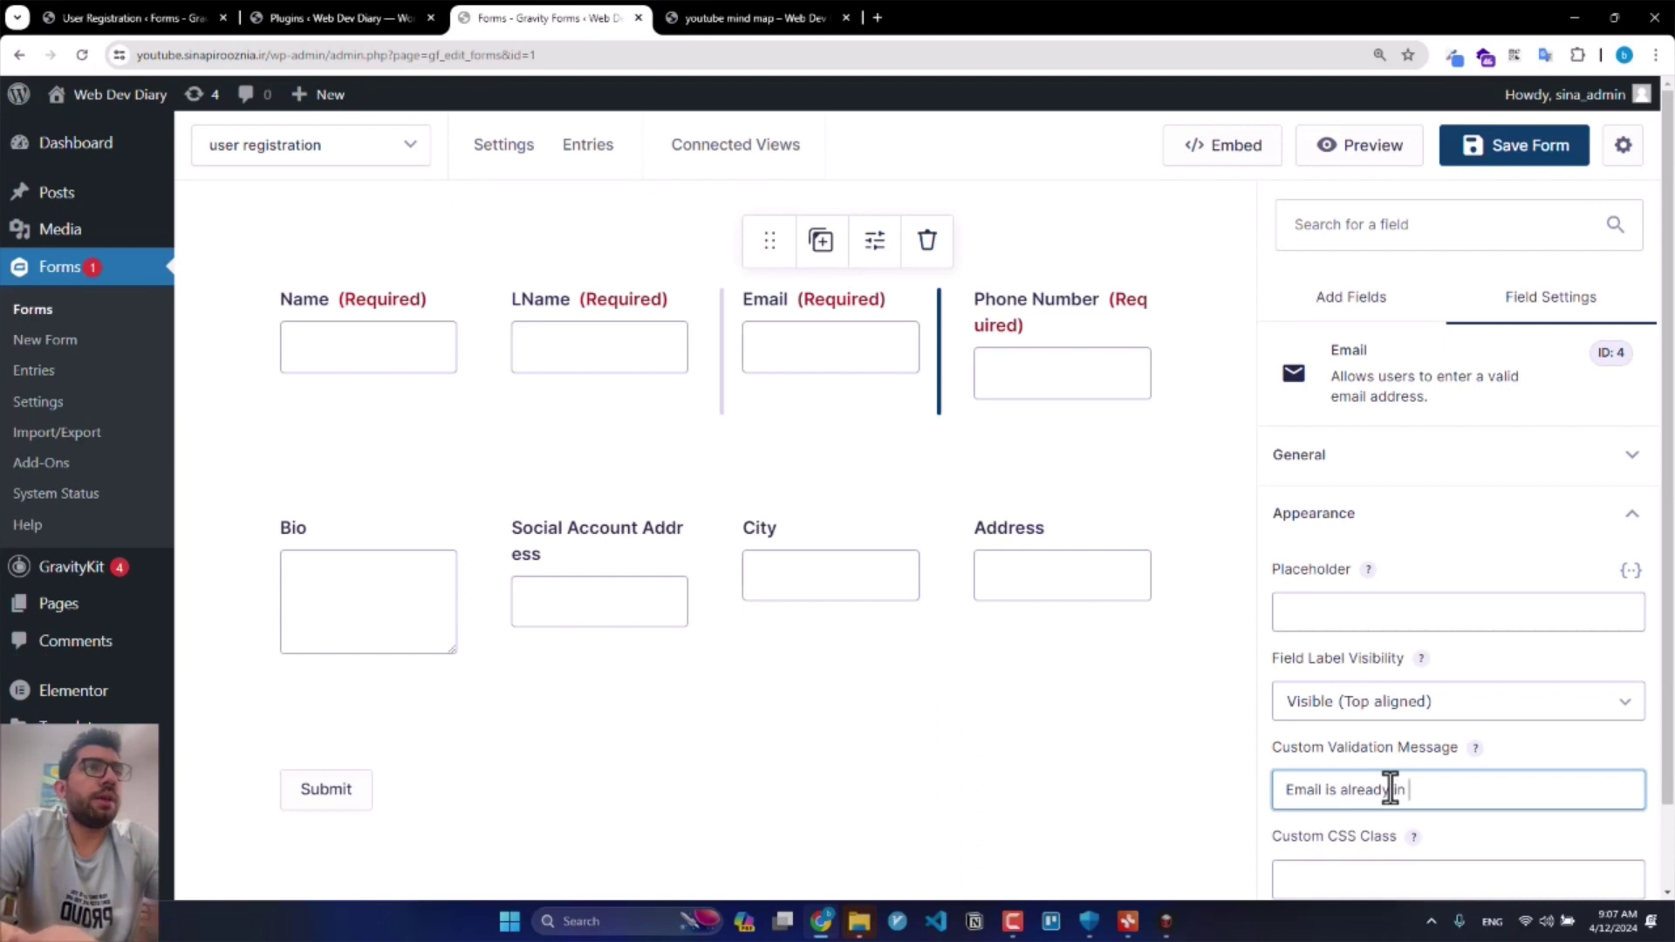
key(BackSpace)
key(BackSpace)
text(se , sign i)
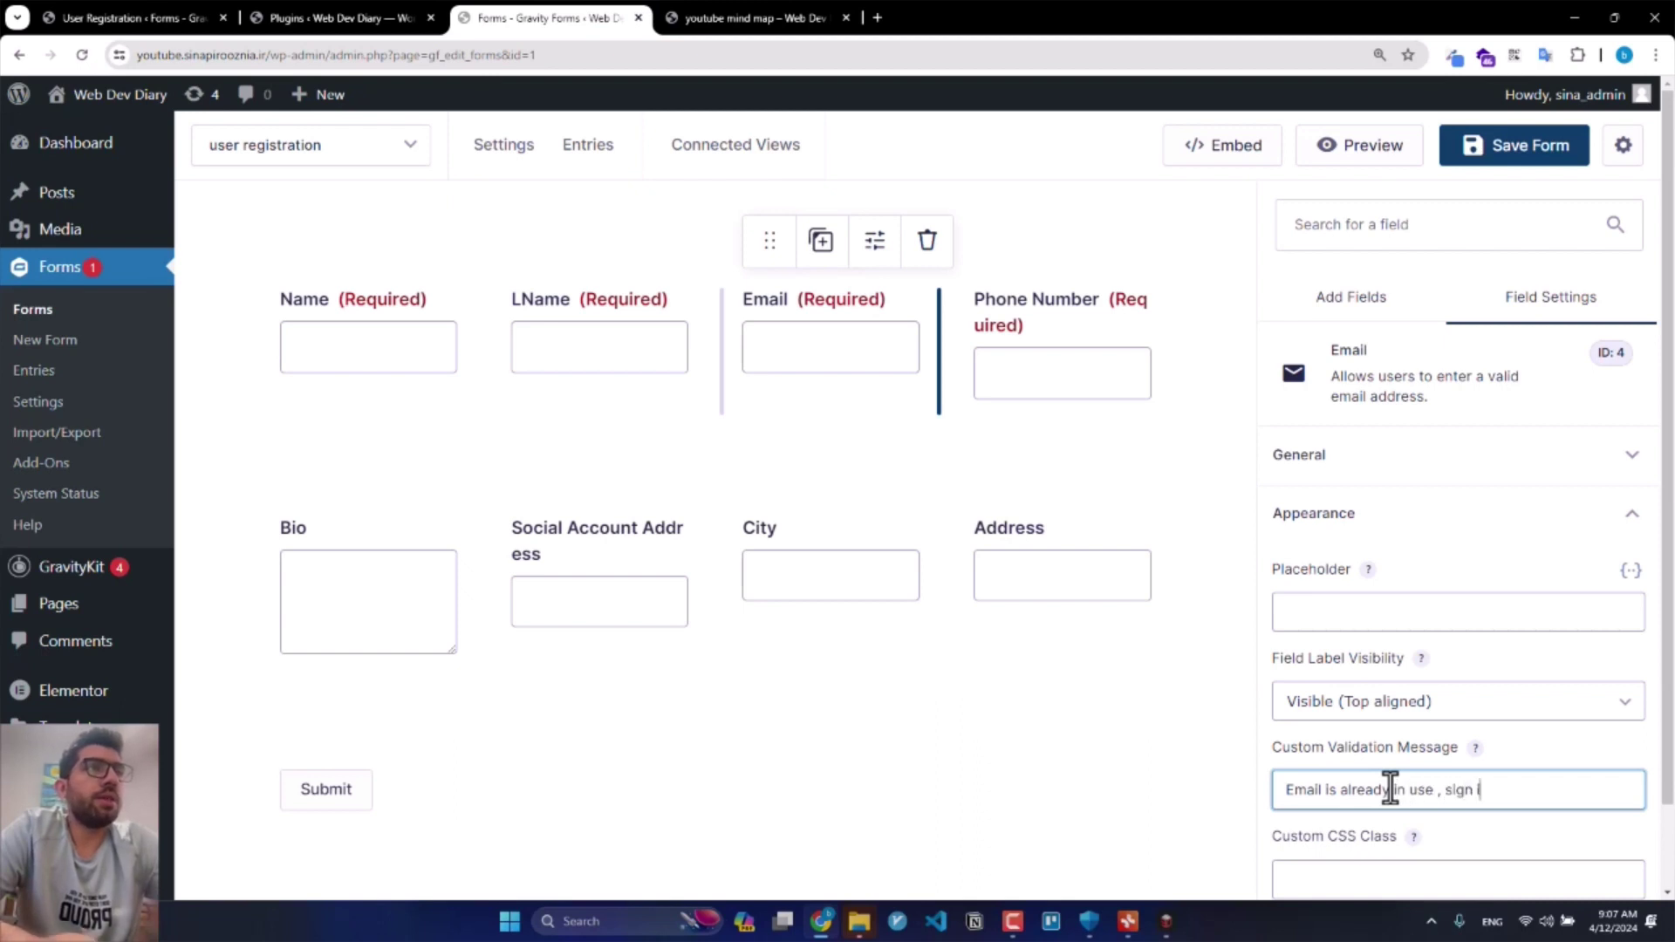
text(n or use an)
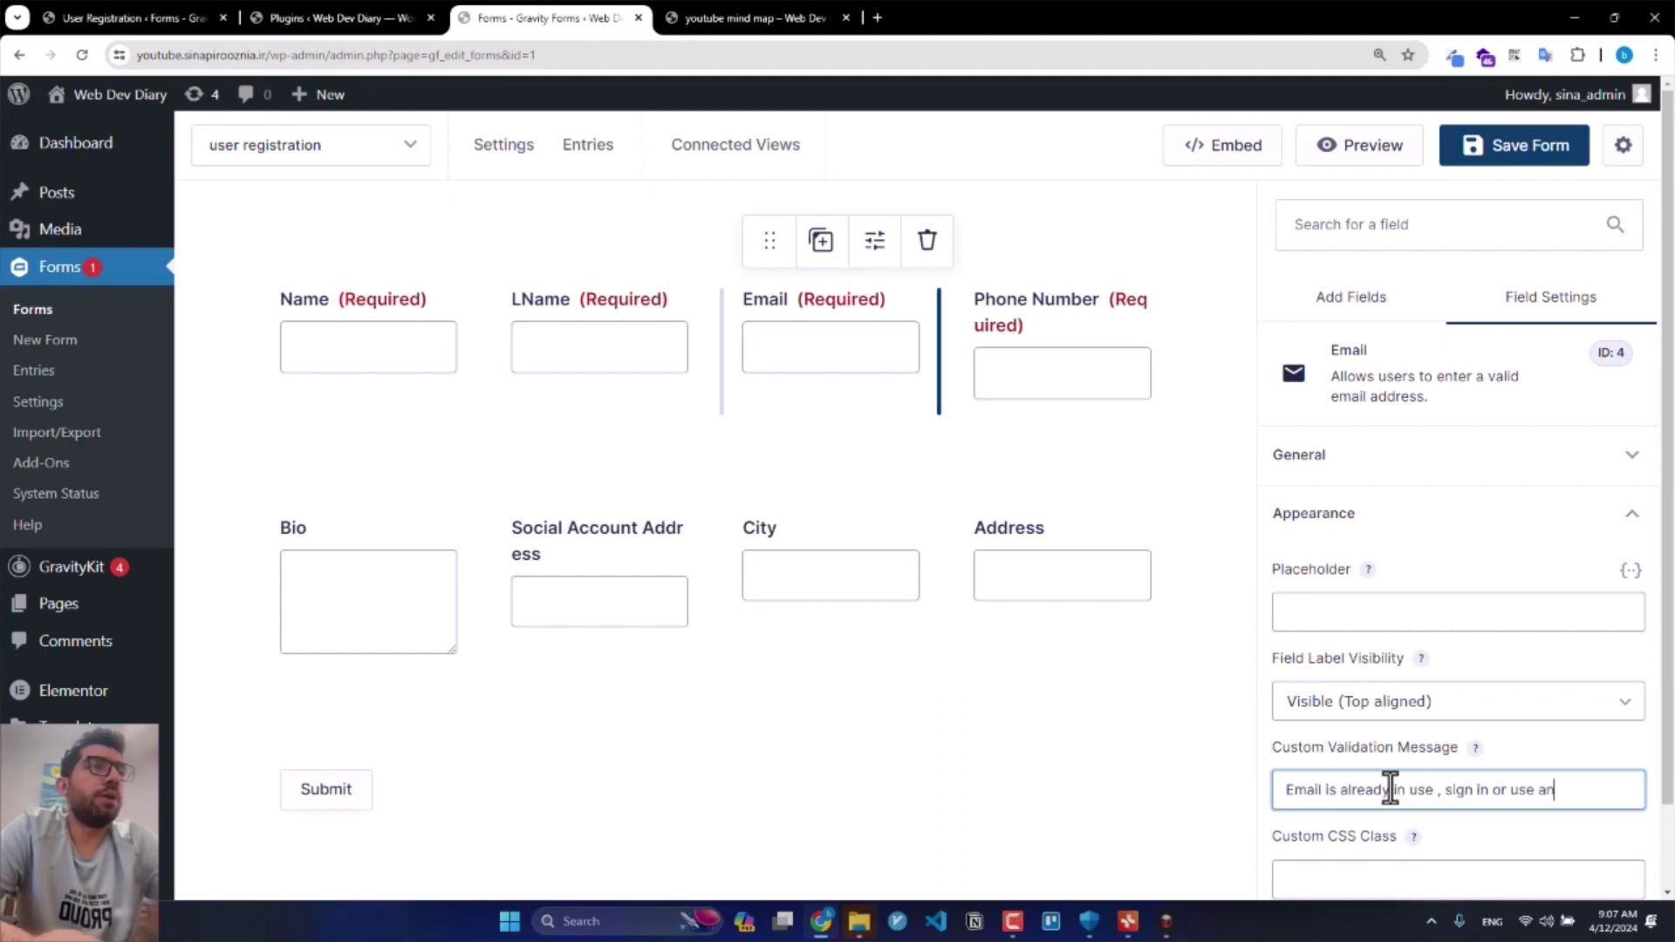
text(other email ad)
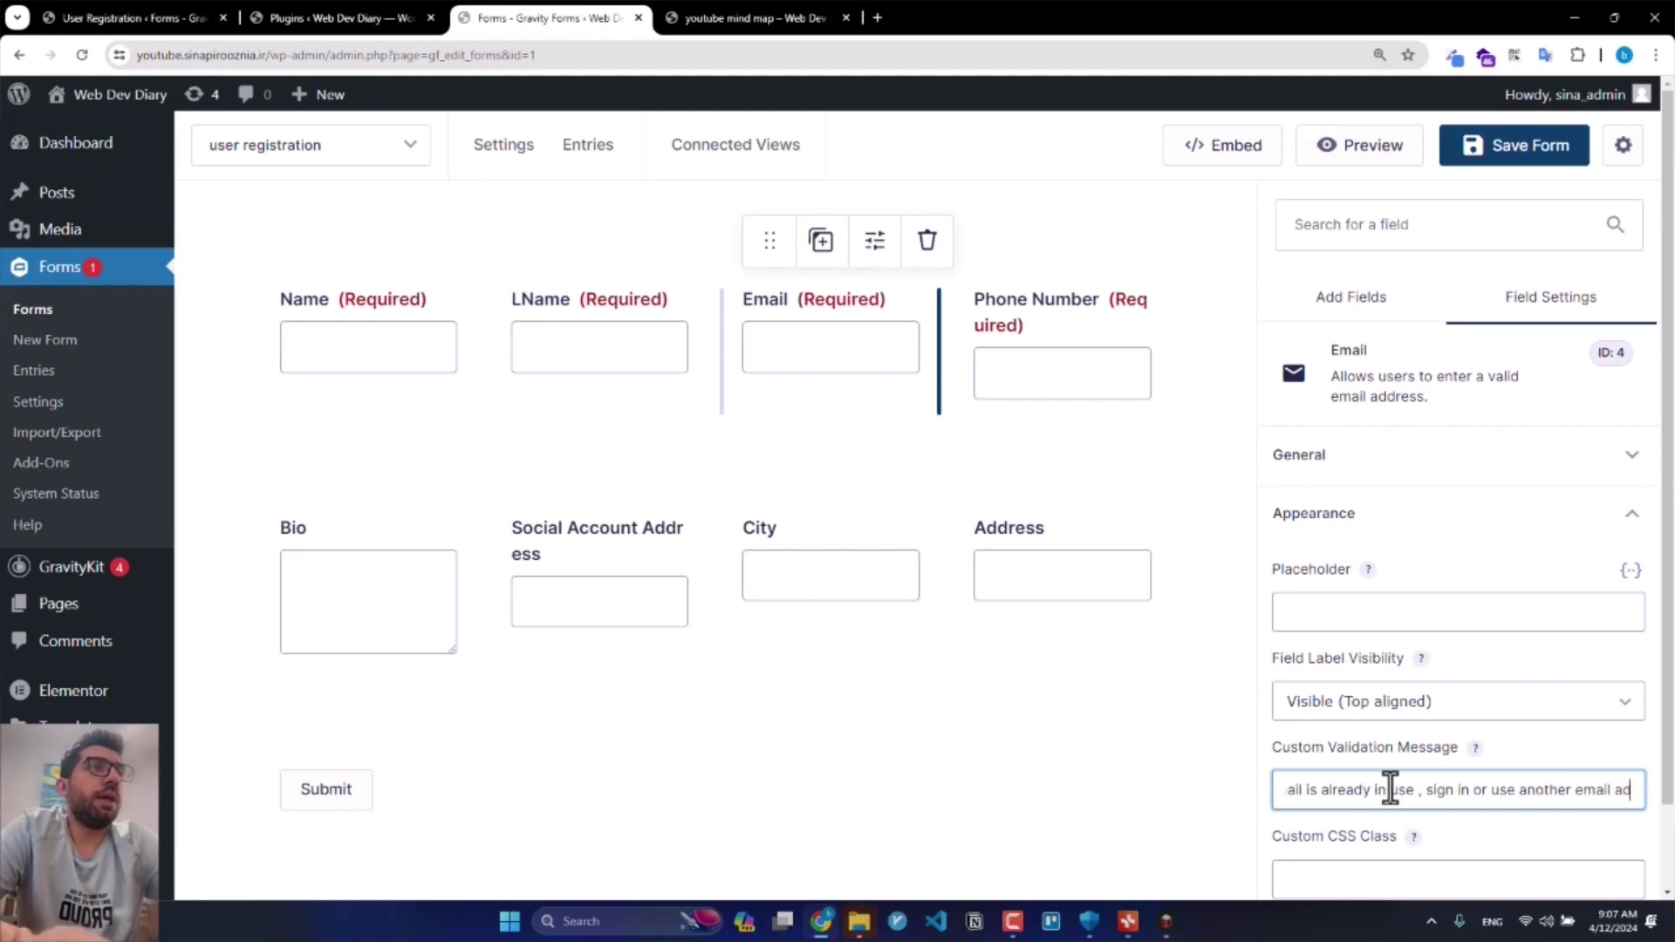
text(dress)
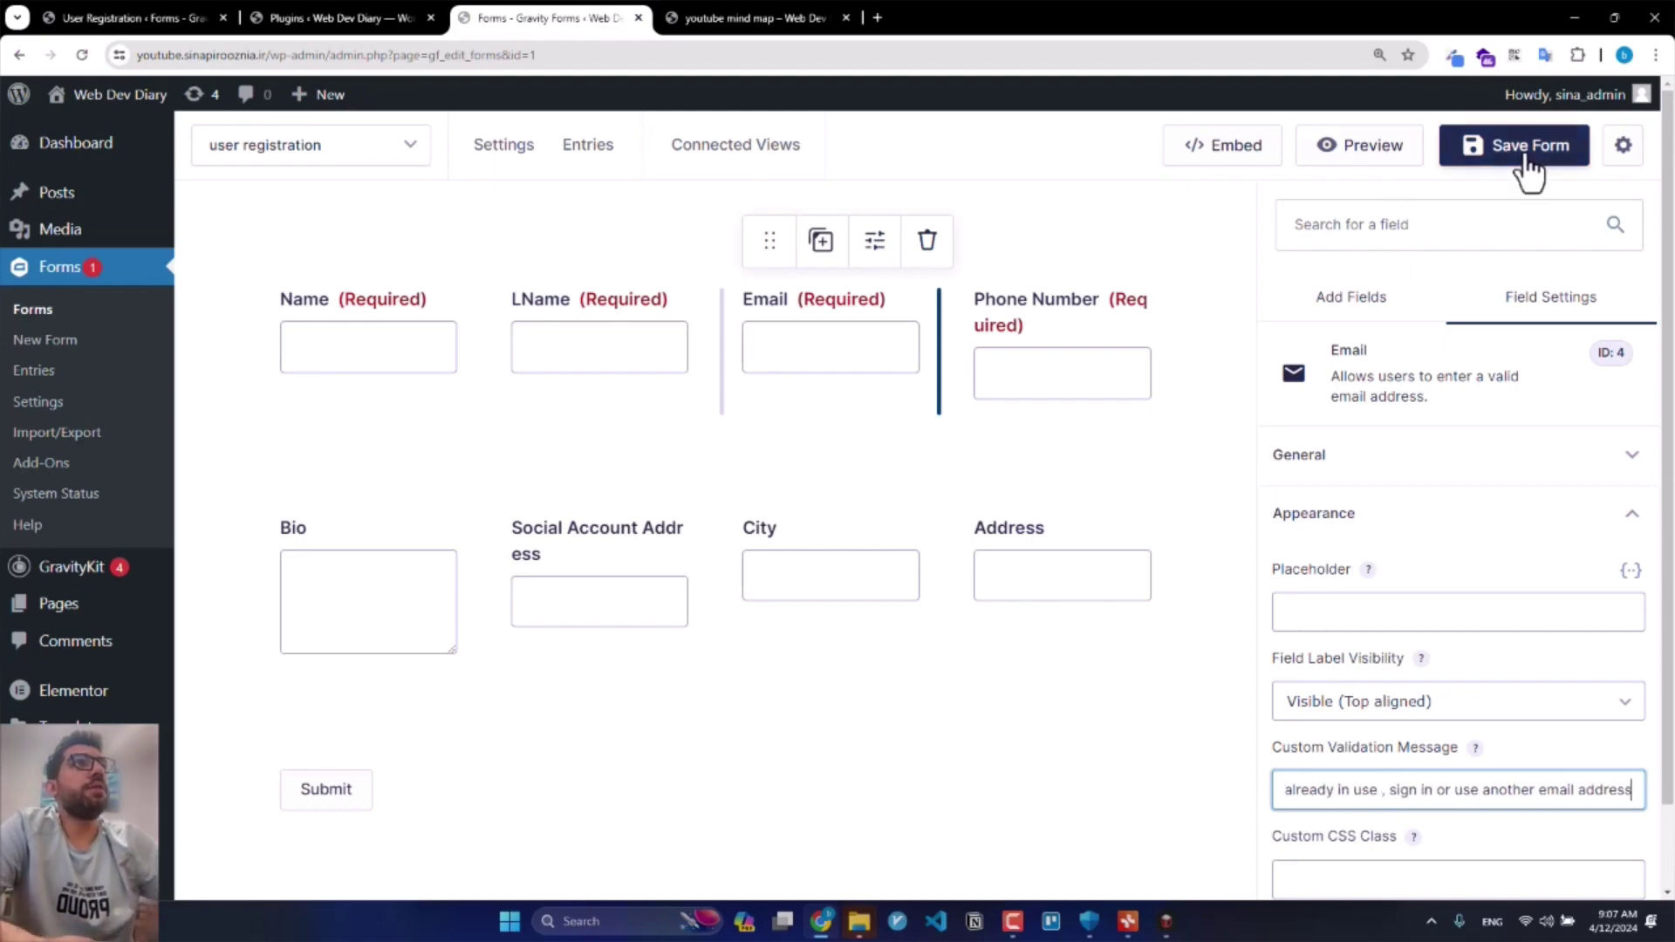
click(1527, 165)
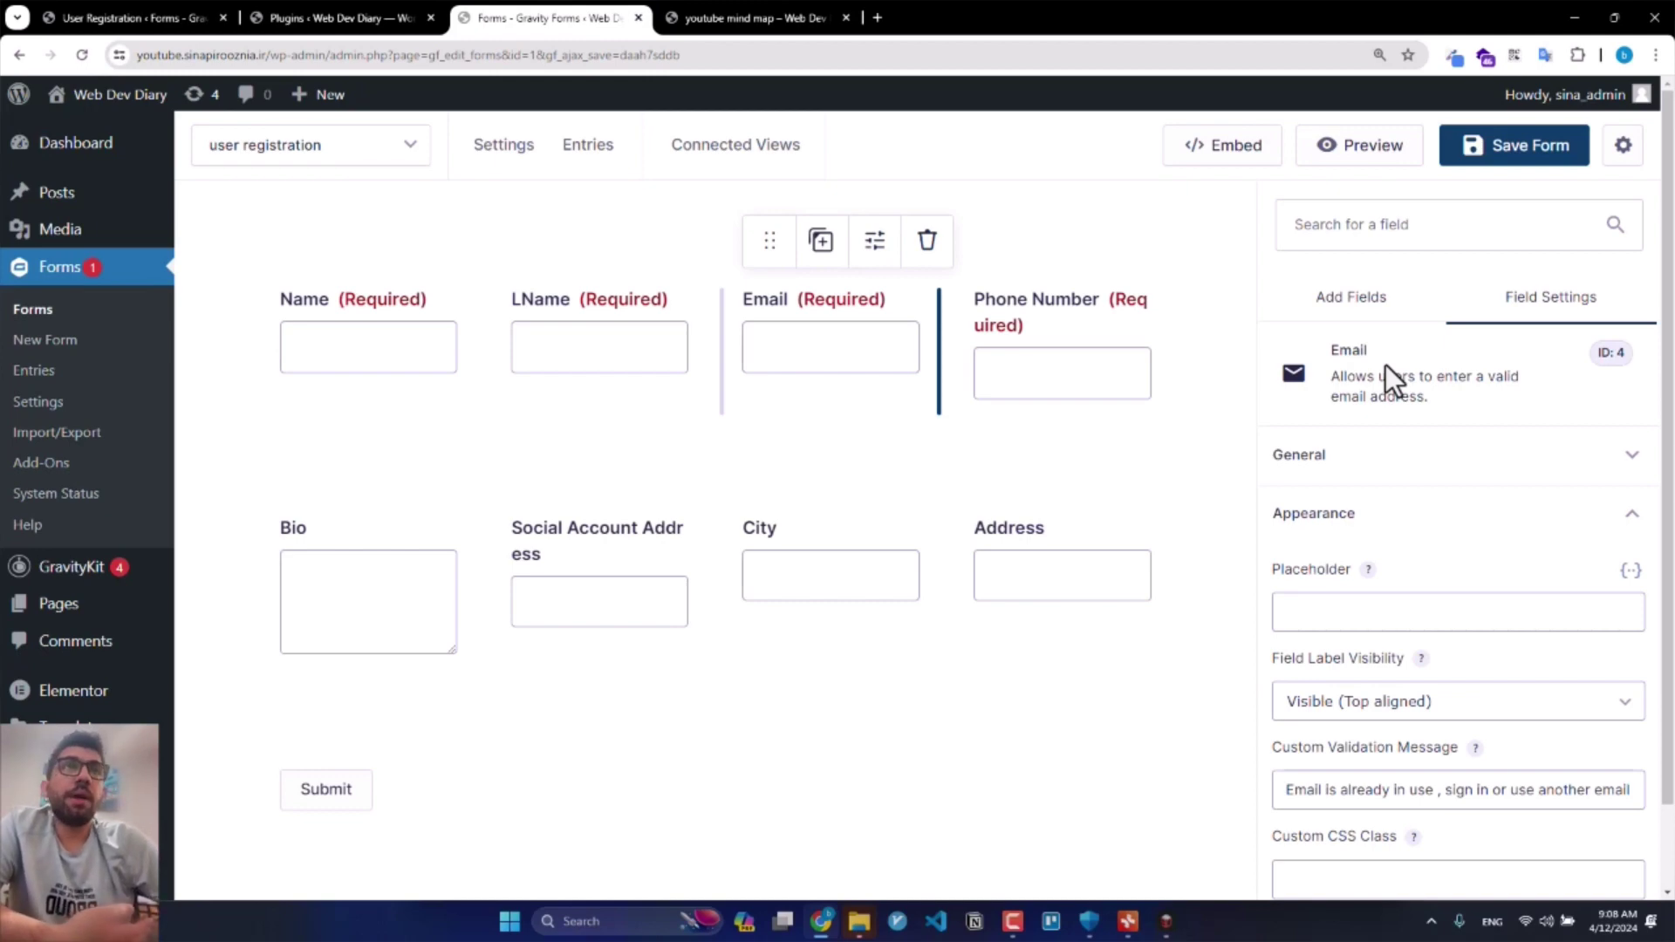
click(1482, 157)
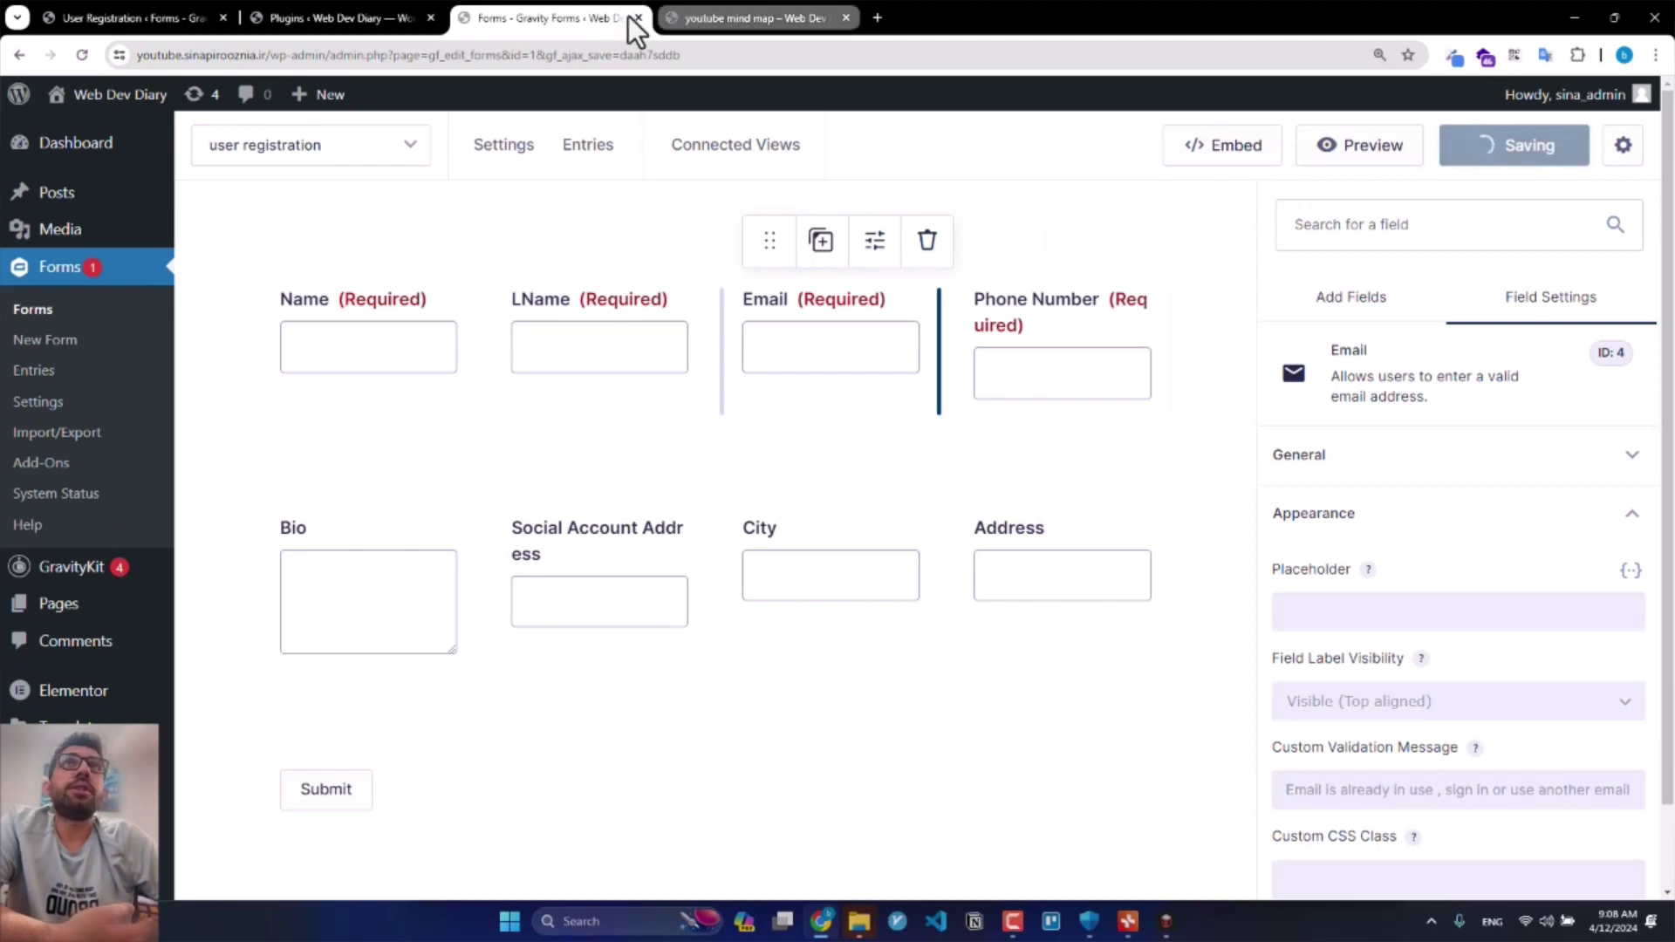
click(1258, 159)
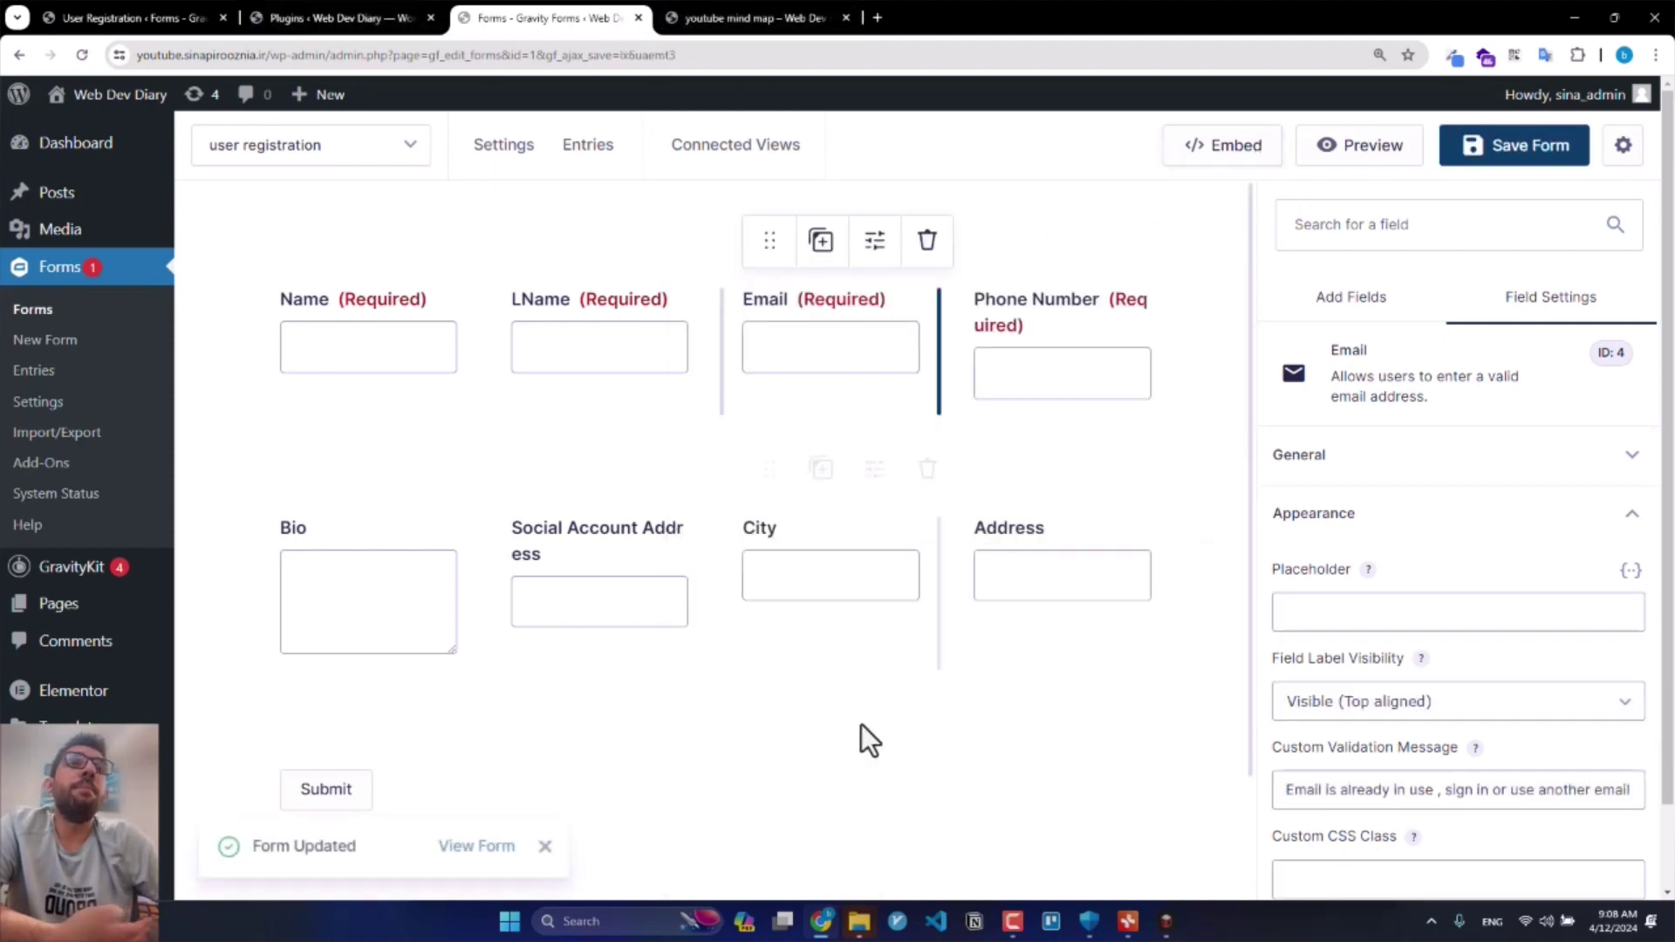
Step: Copy the user registration form's shortcode and start a new page draft in another tab
click(1219, 160)
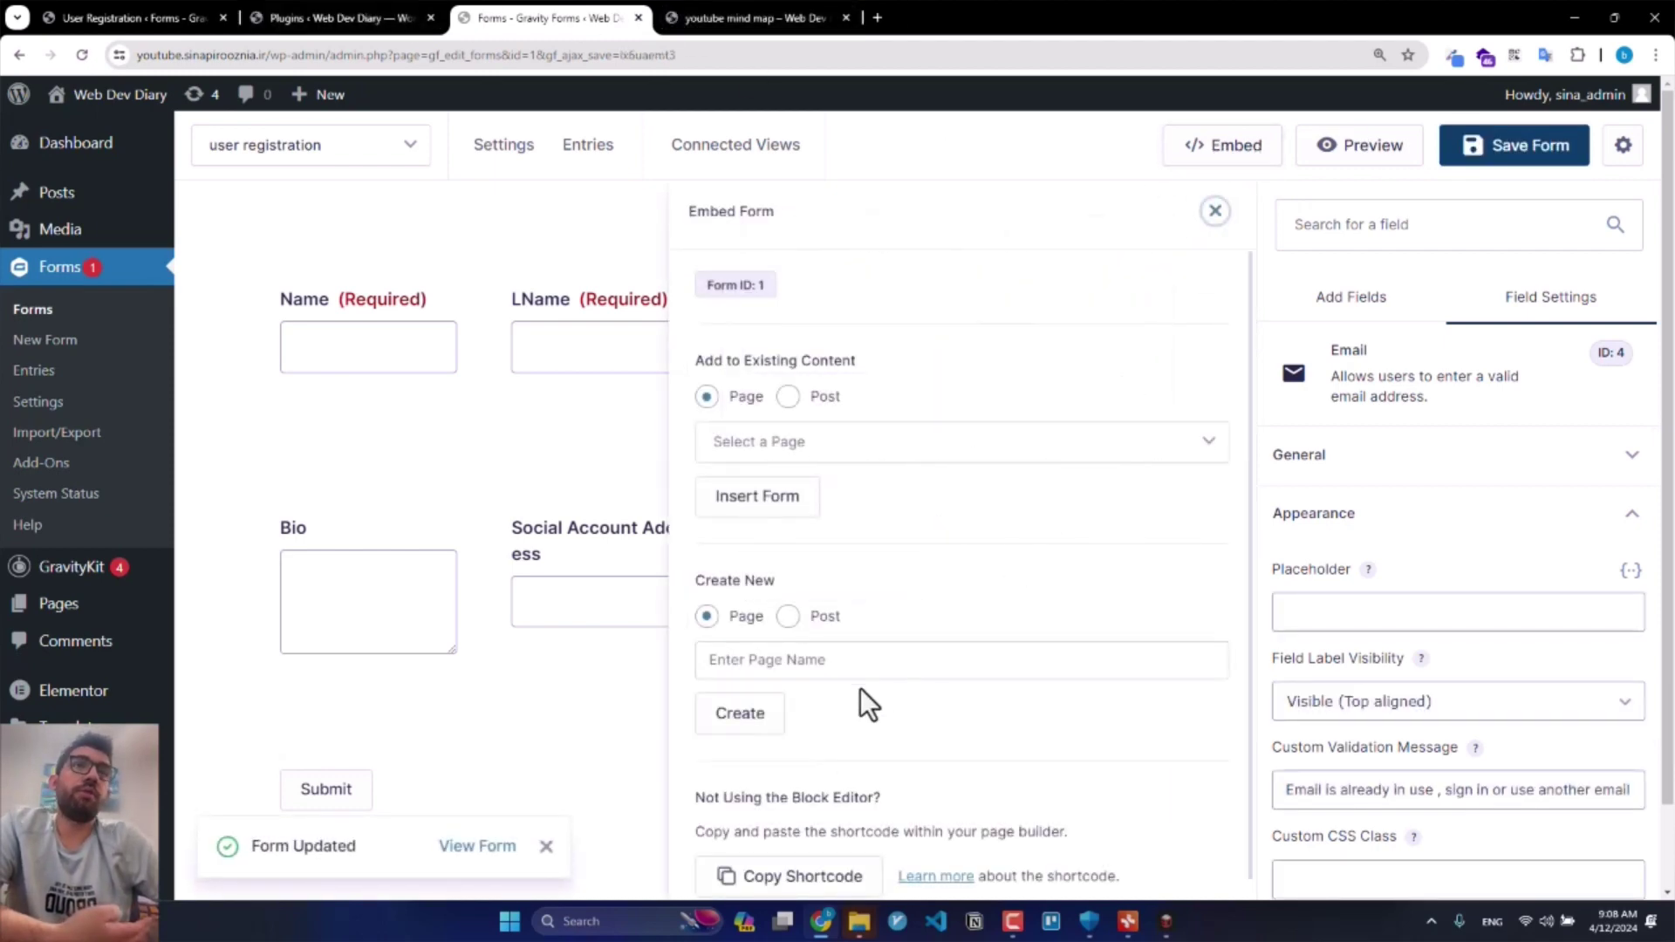
scroll(860, 693, down, 1)
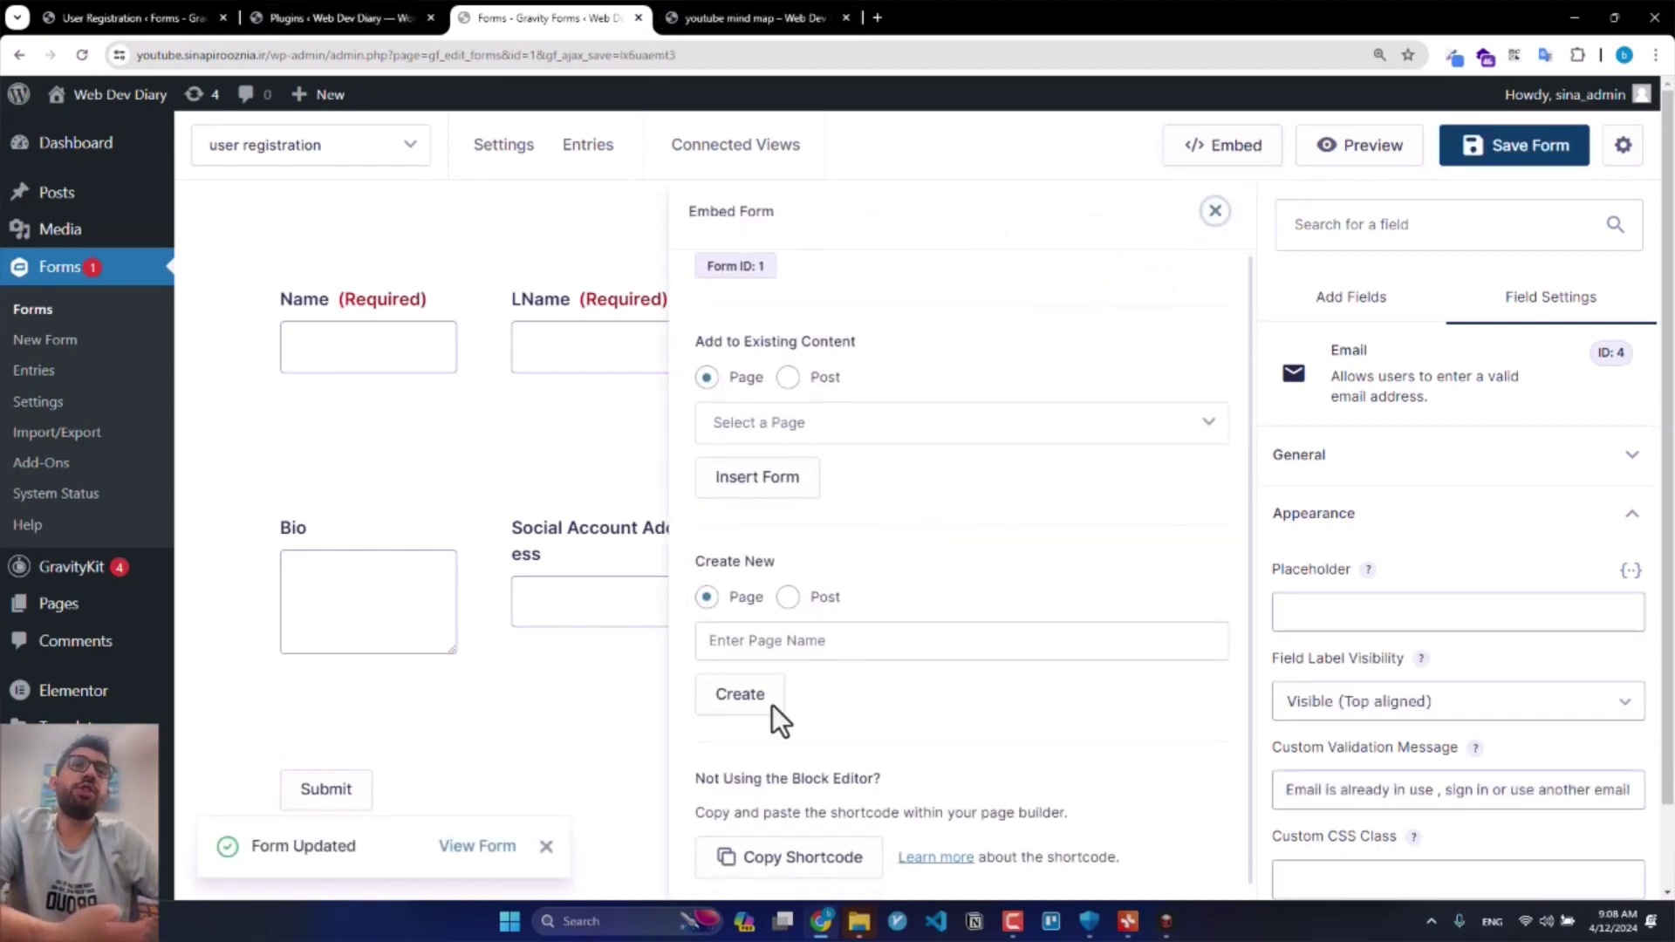
click(836, 868)
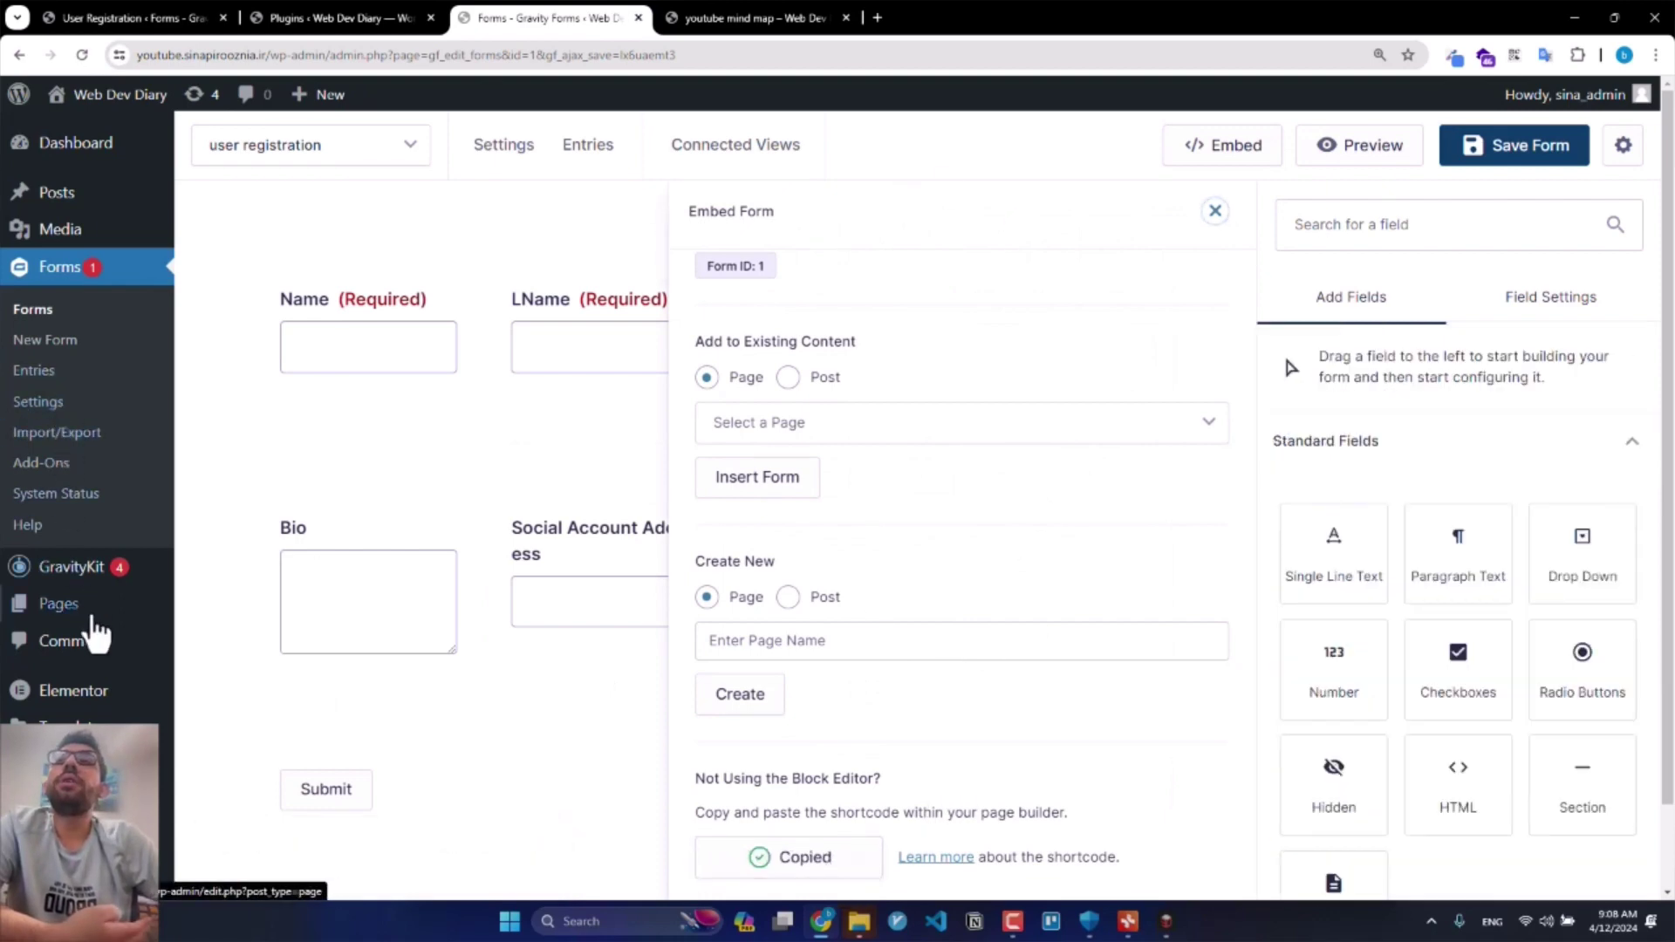
mouse_move(165, 624)
middle_click(210, 639)
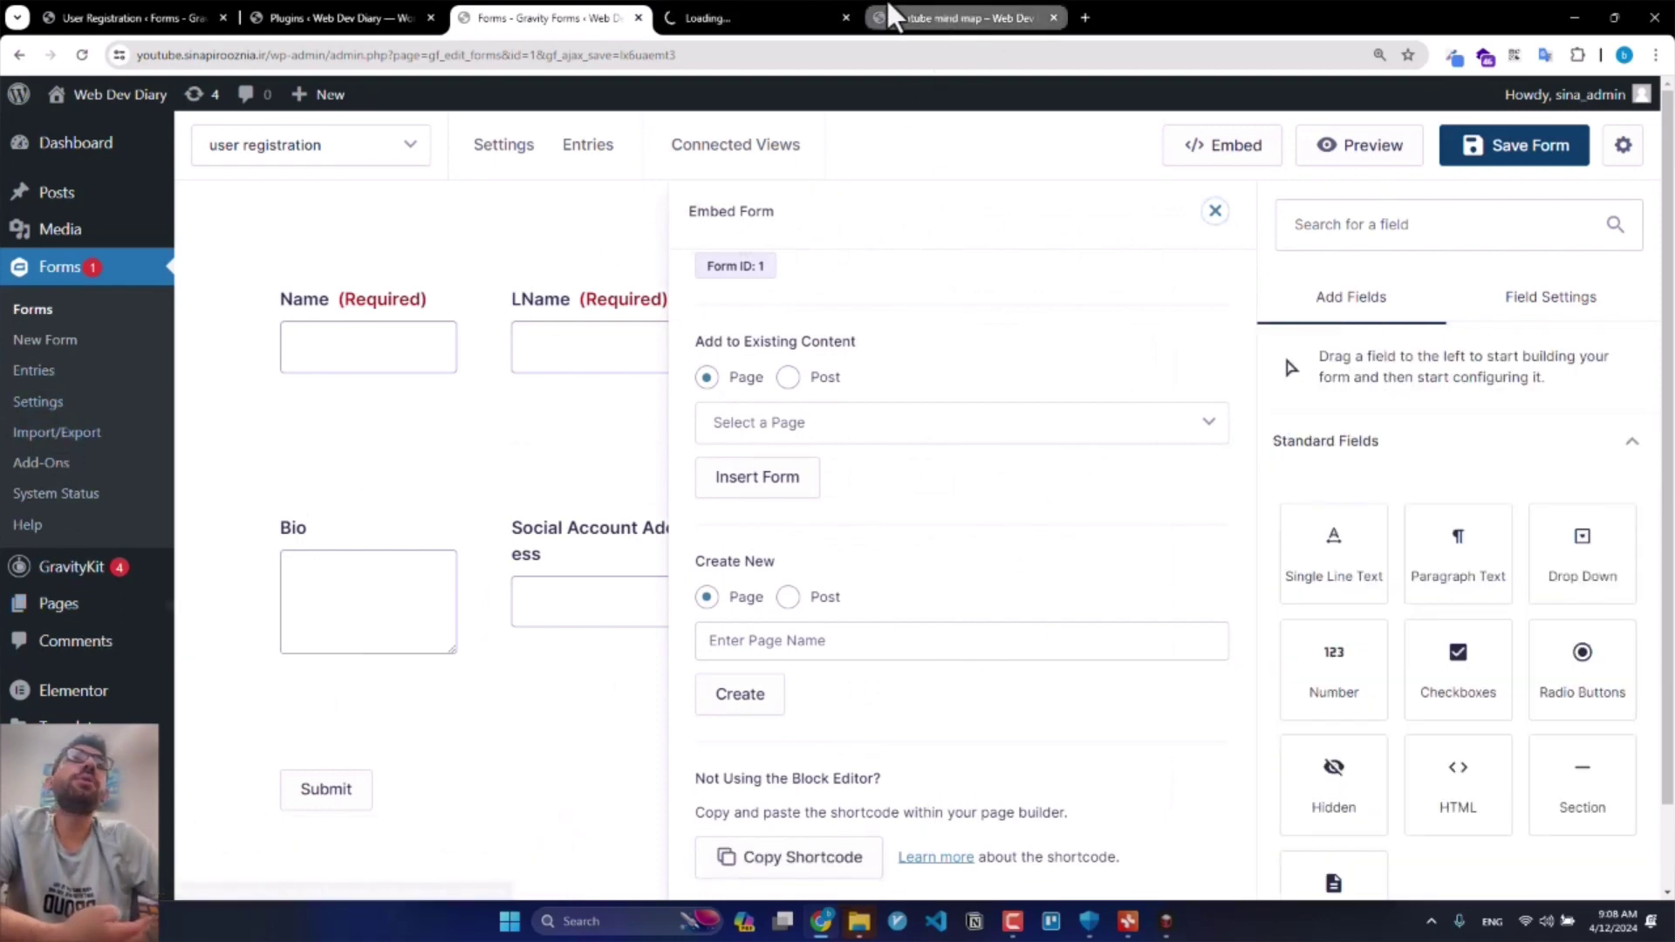
Step: Title the new page 'Signup Page' and paste the form shortcode into its body
click(796, 18)
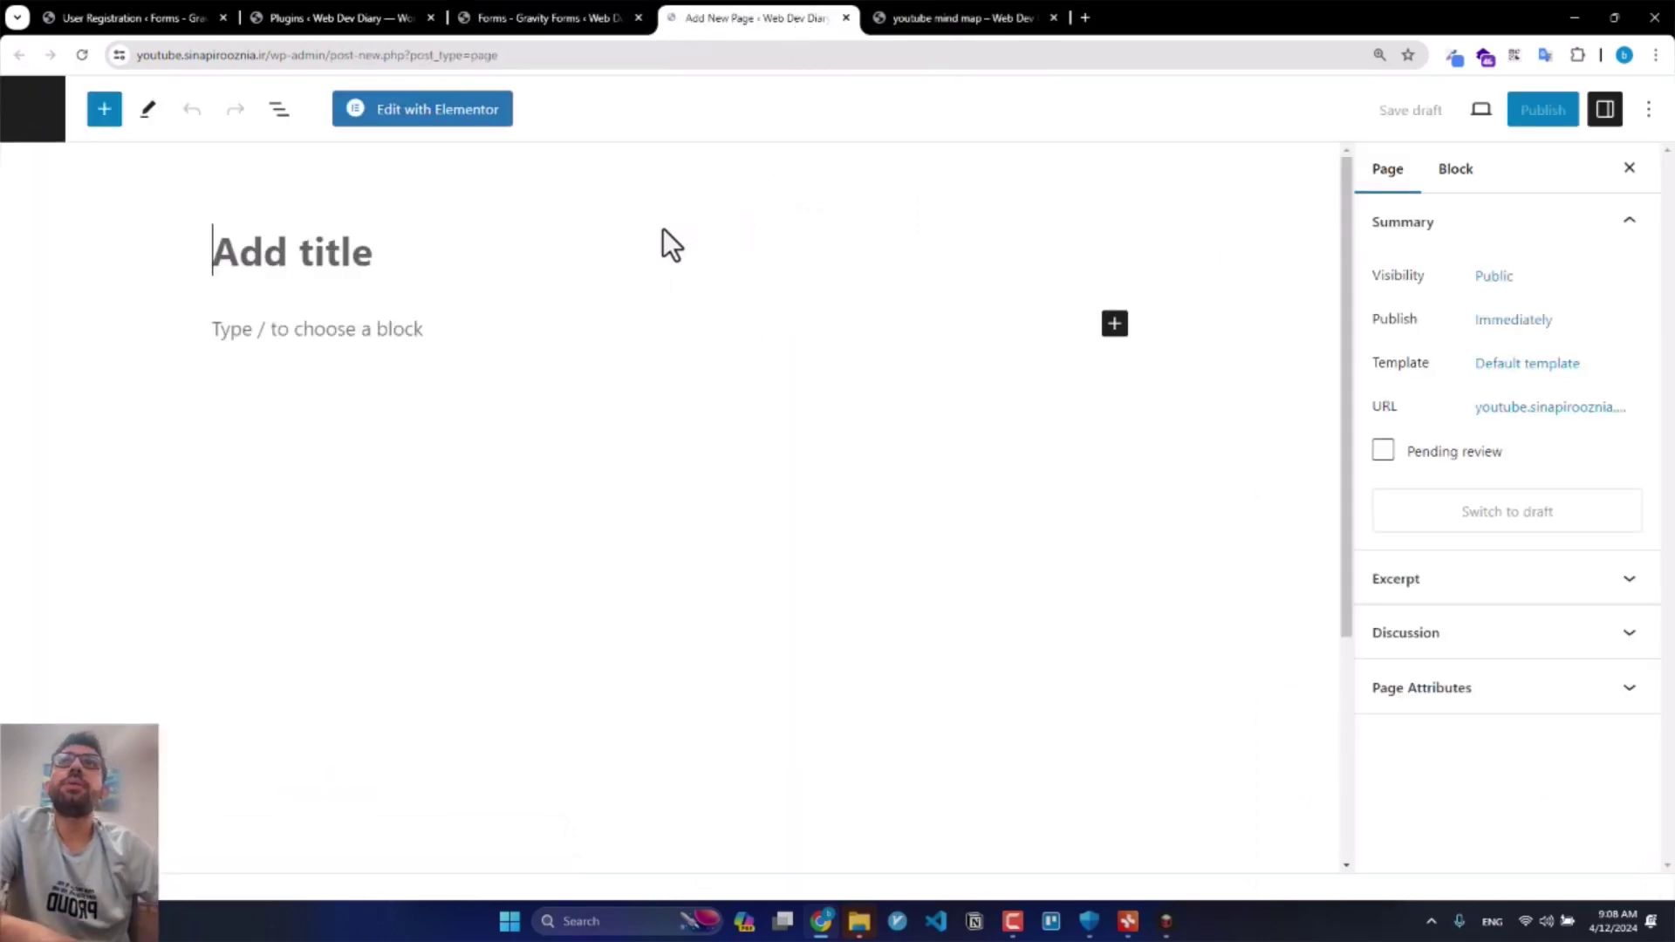
text(Signup Pagfe)
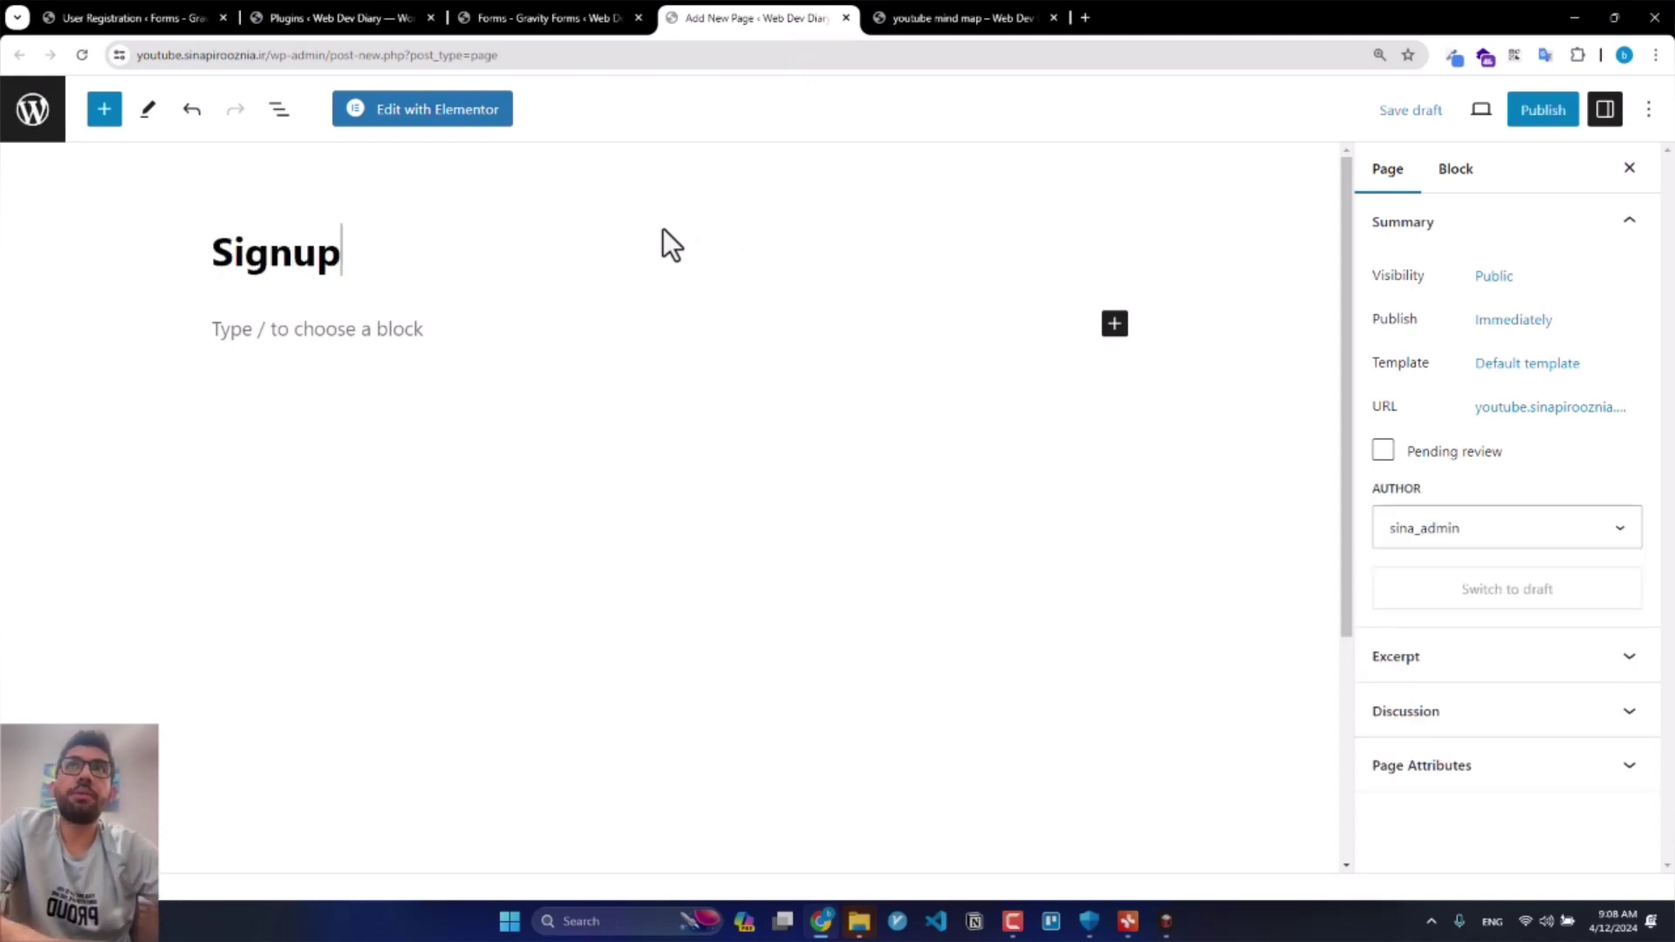
key(BackSpace)
key(BackSpace)
text(e)
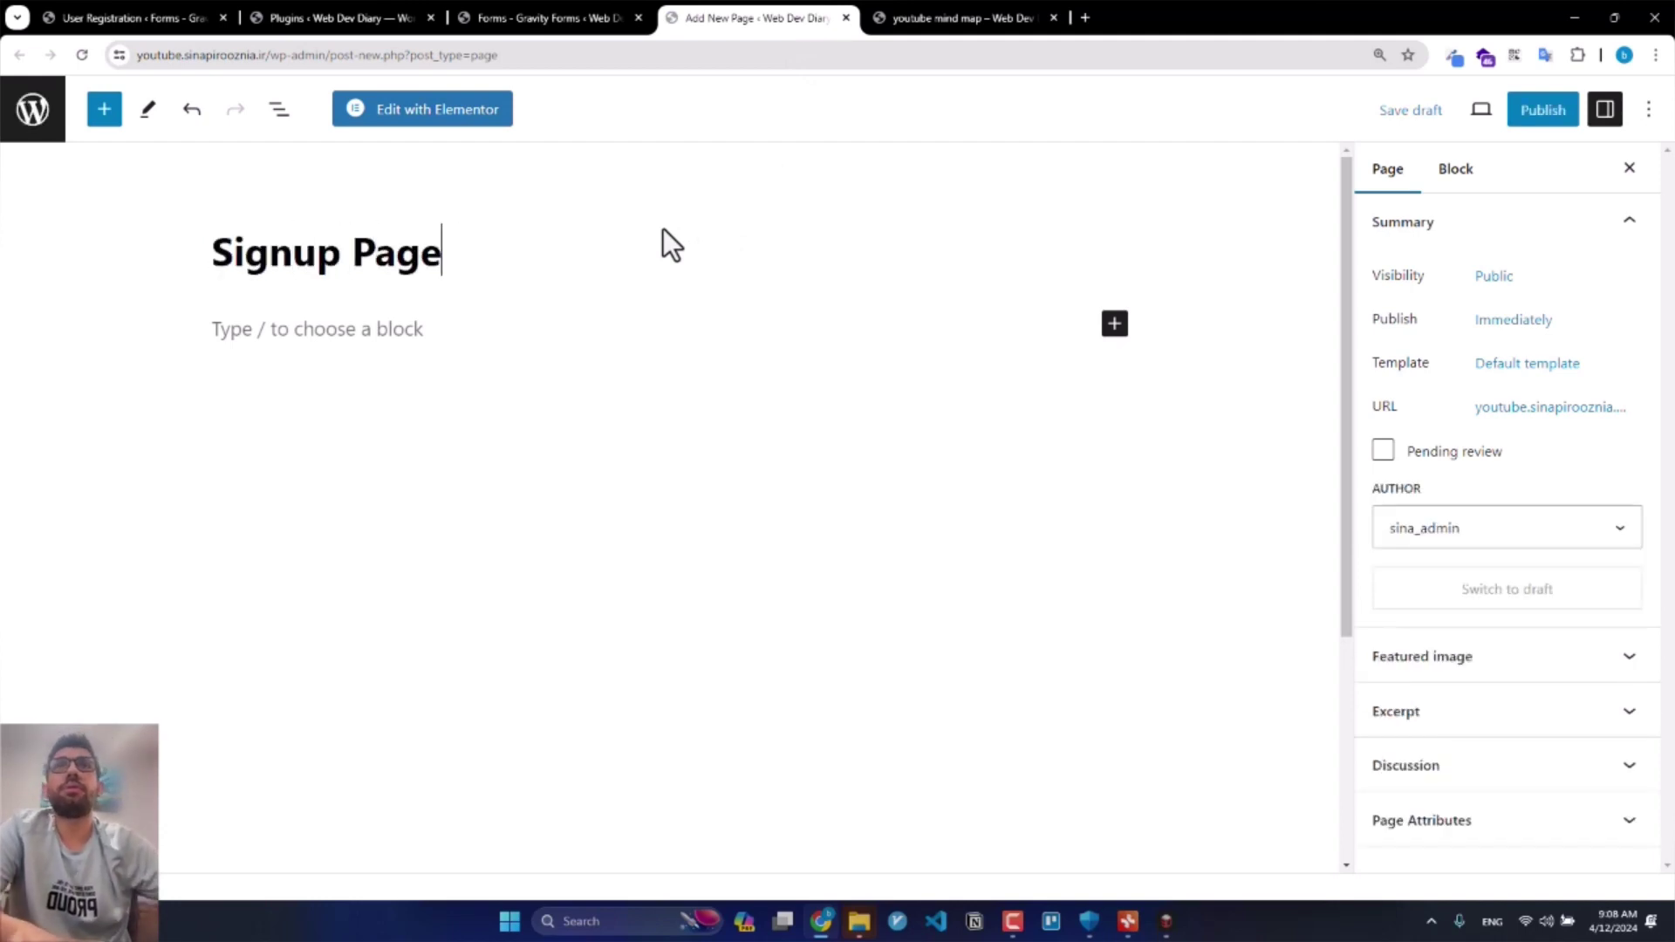
key(Return)
key(ctrl+v)
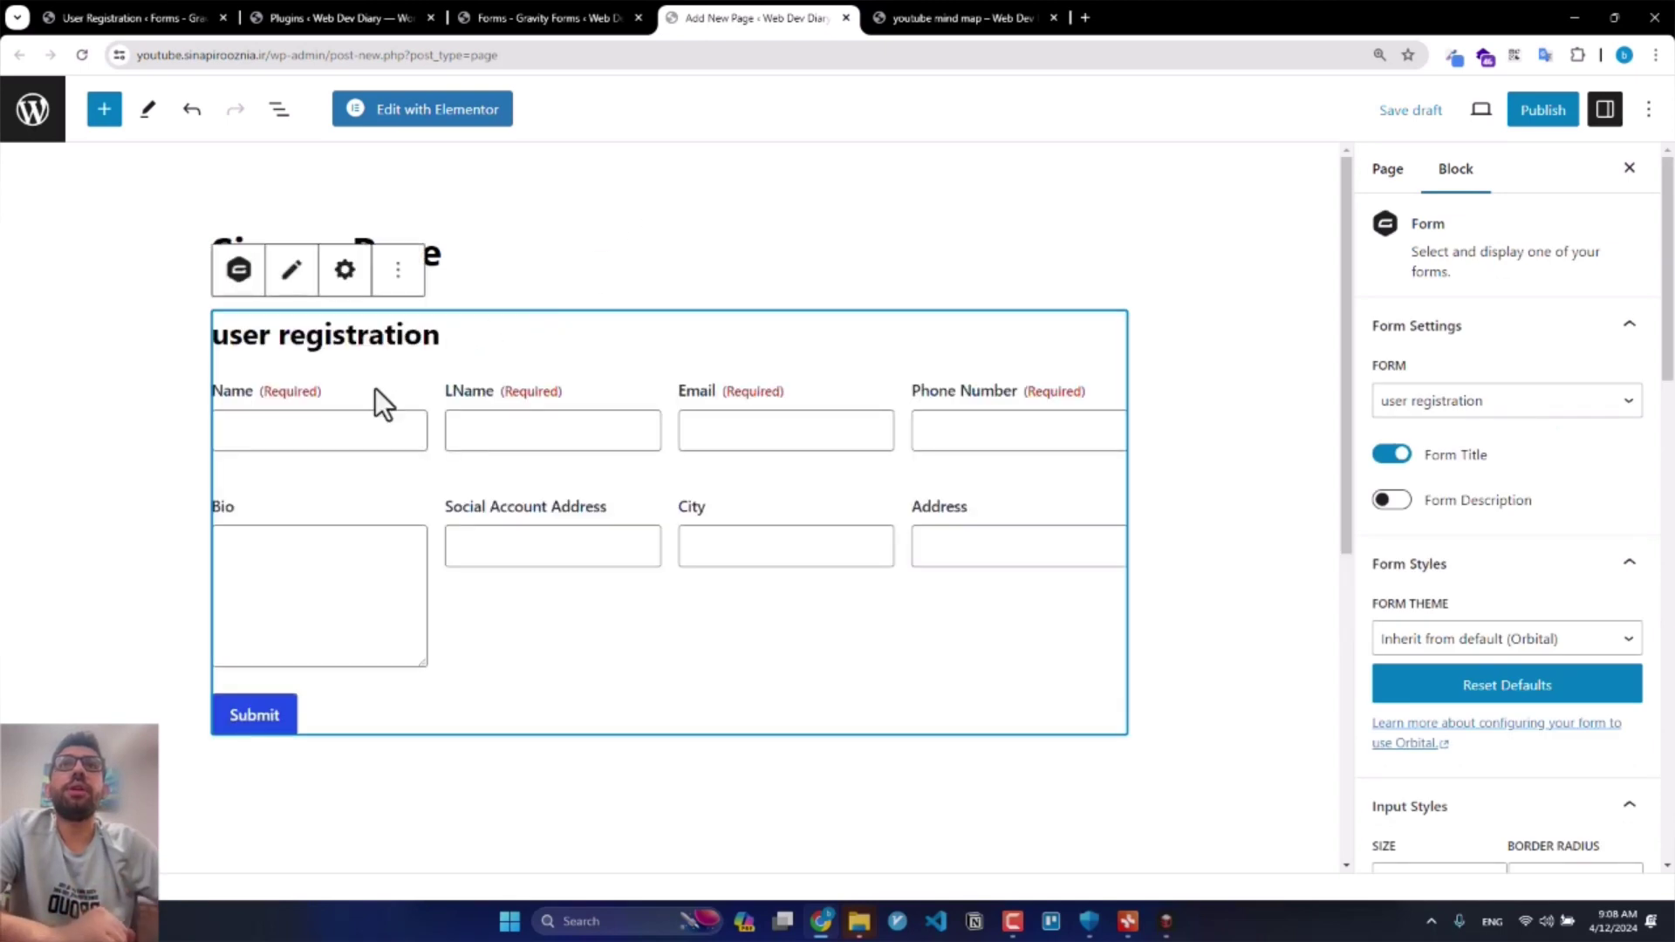
Step: Publish the Signup Page and view it live
click(1541, 119)
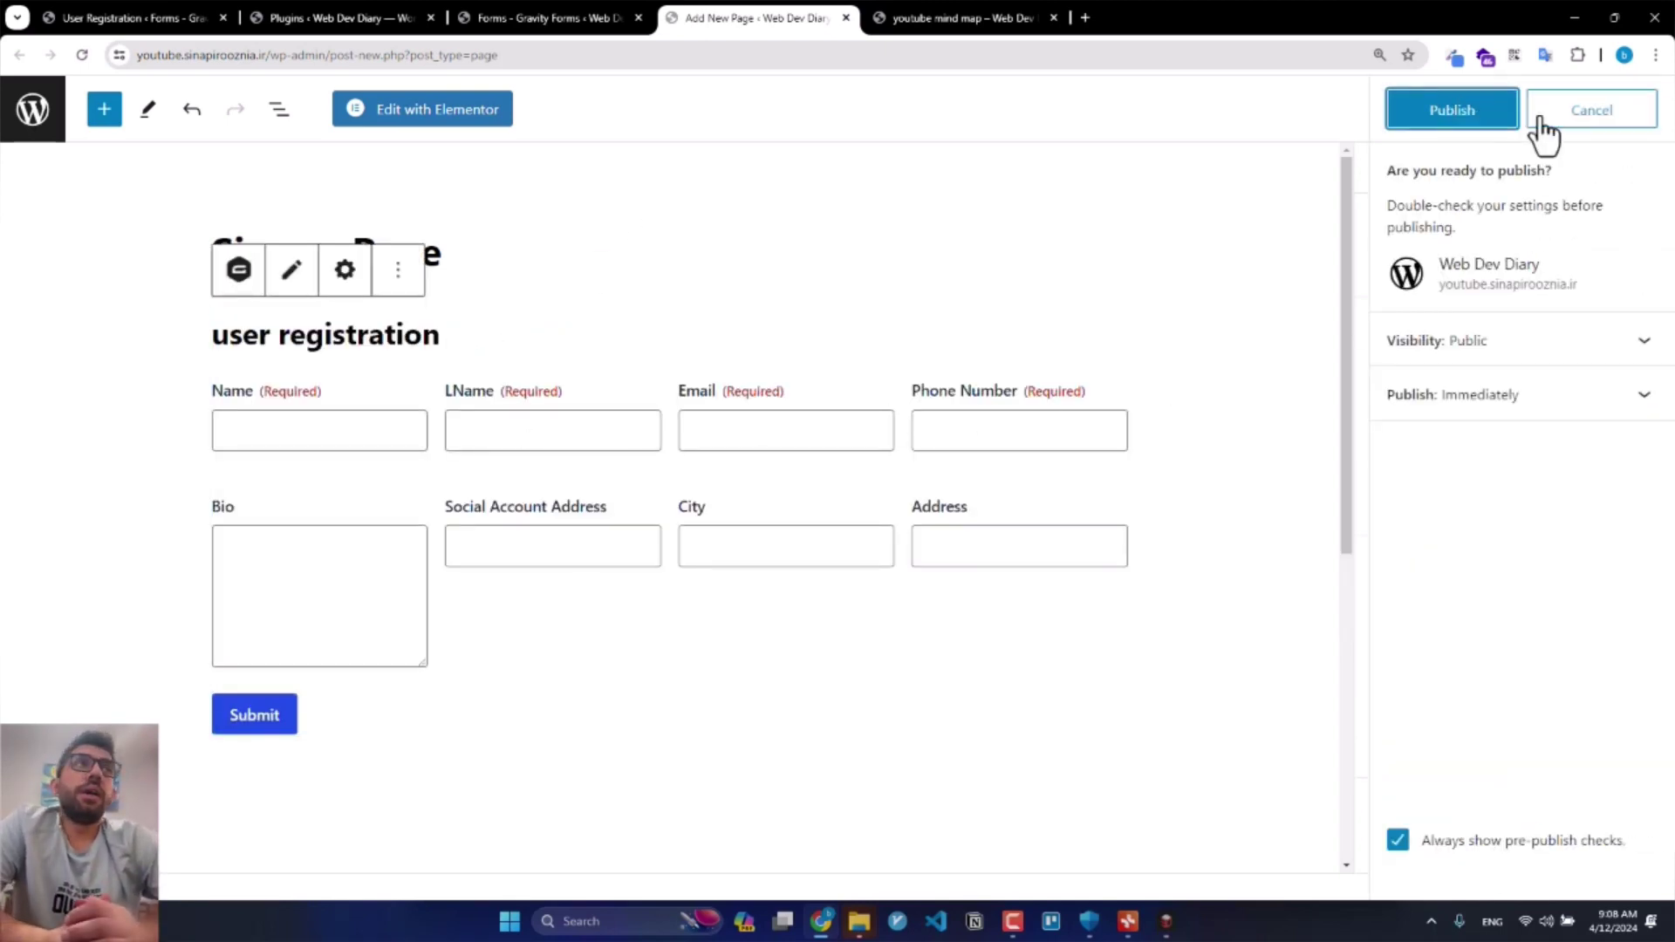
click(1479, 121)
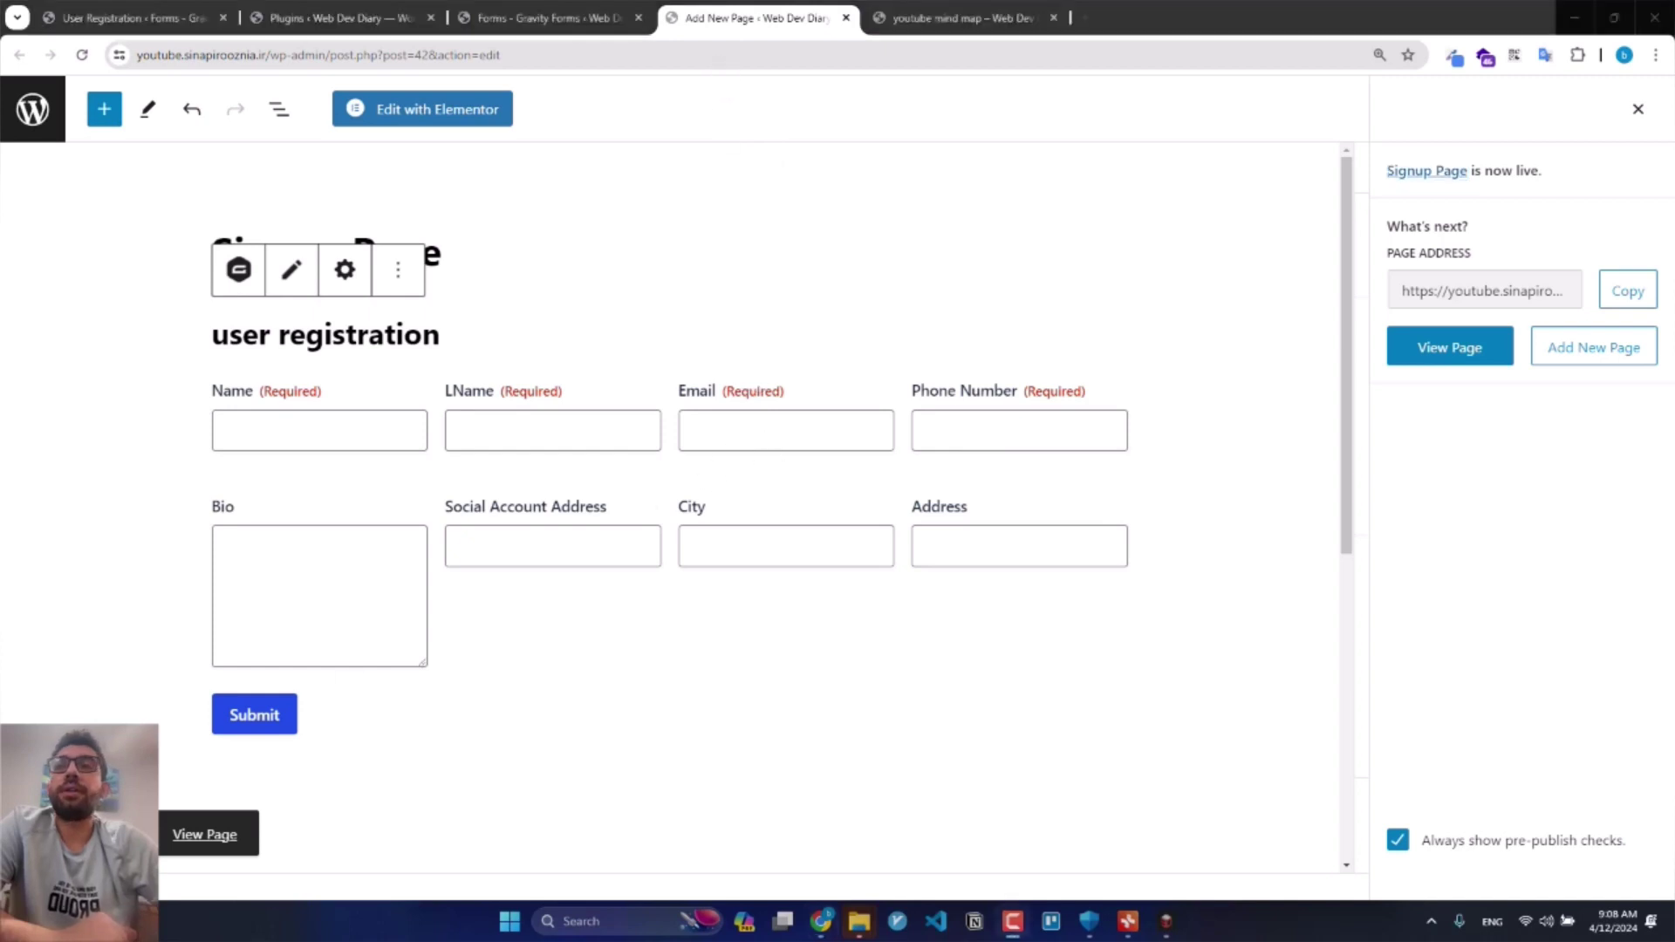
click(208, 836)
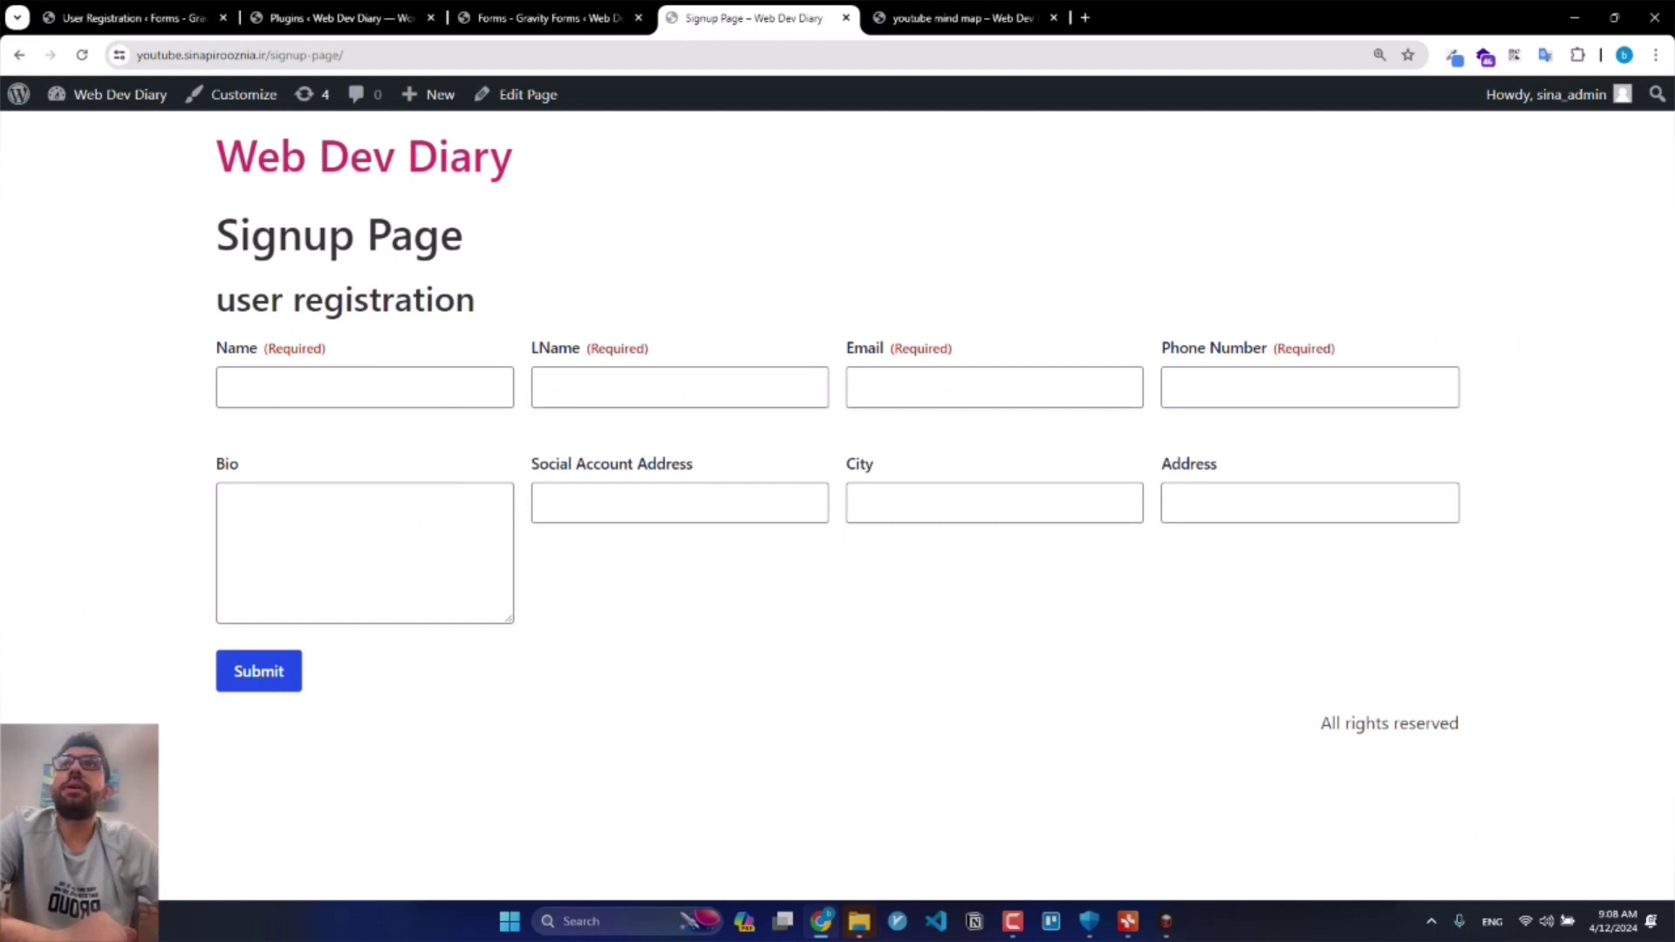
Step: Load the Signup Page in a new incognito window as a logged-out visitor
click(371, 55)
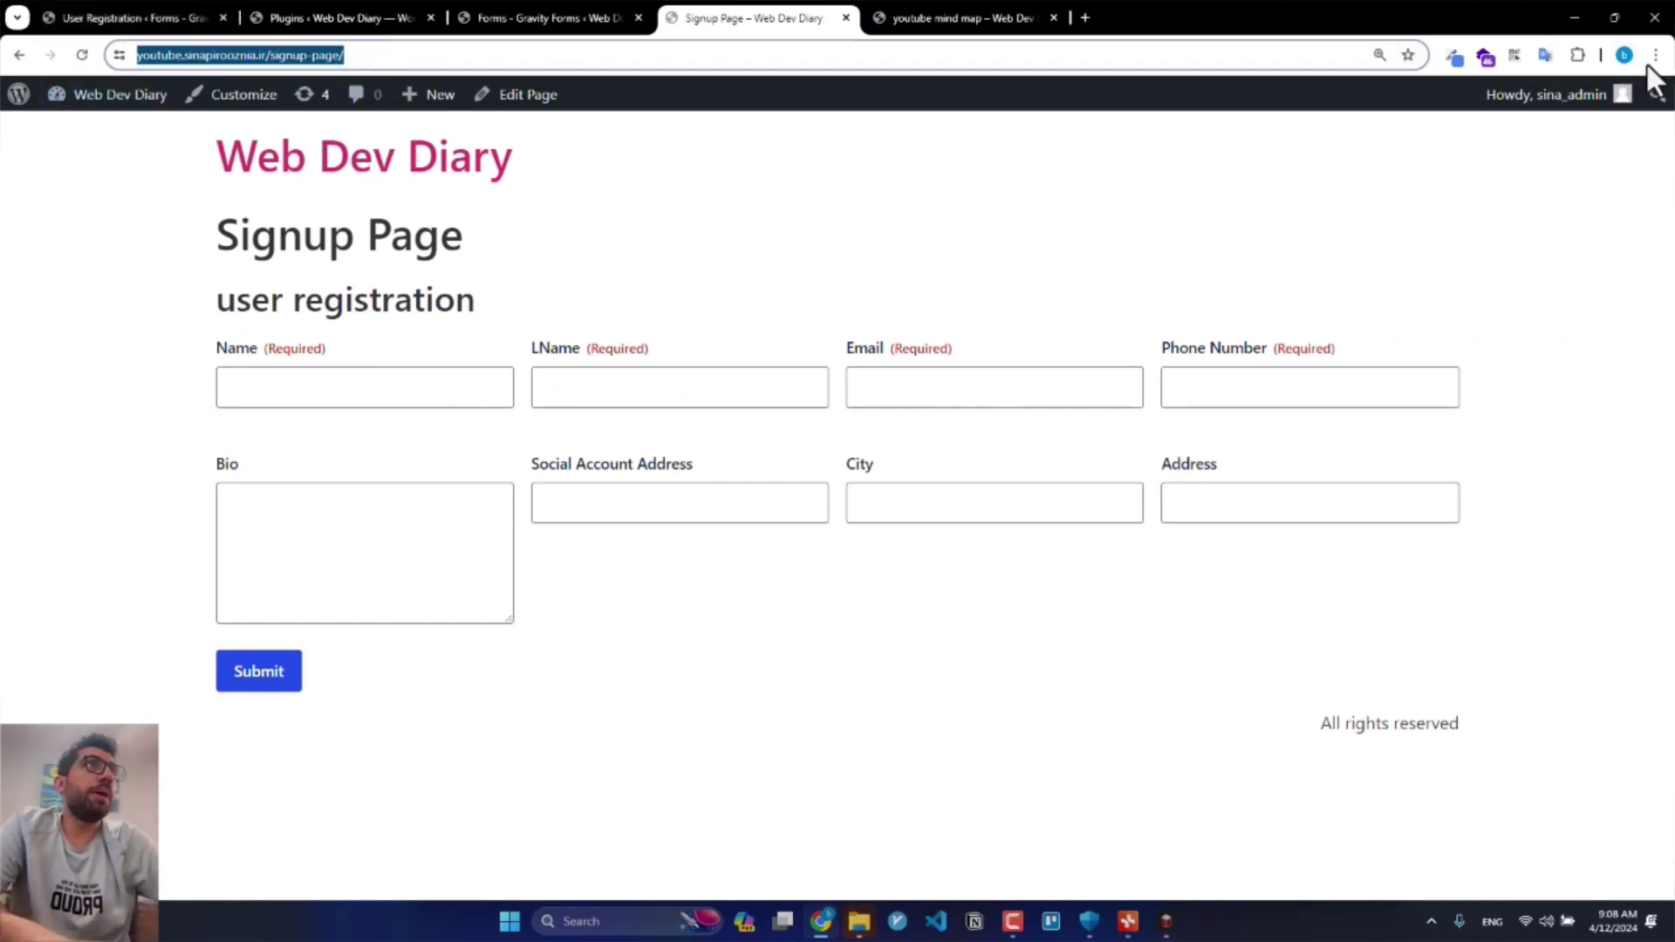
click(1653, 57)
click(1485, 141)
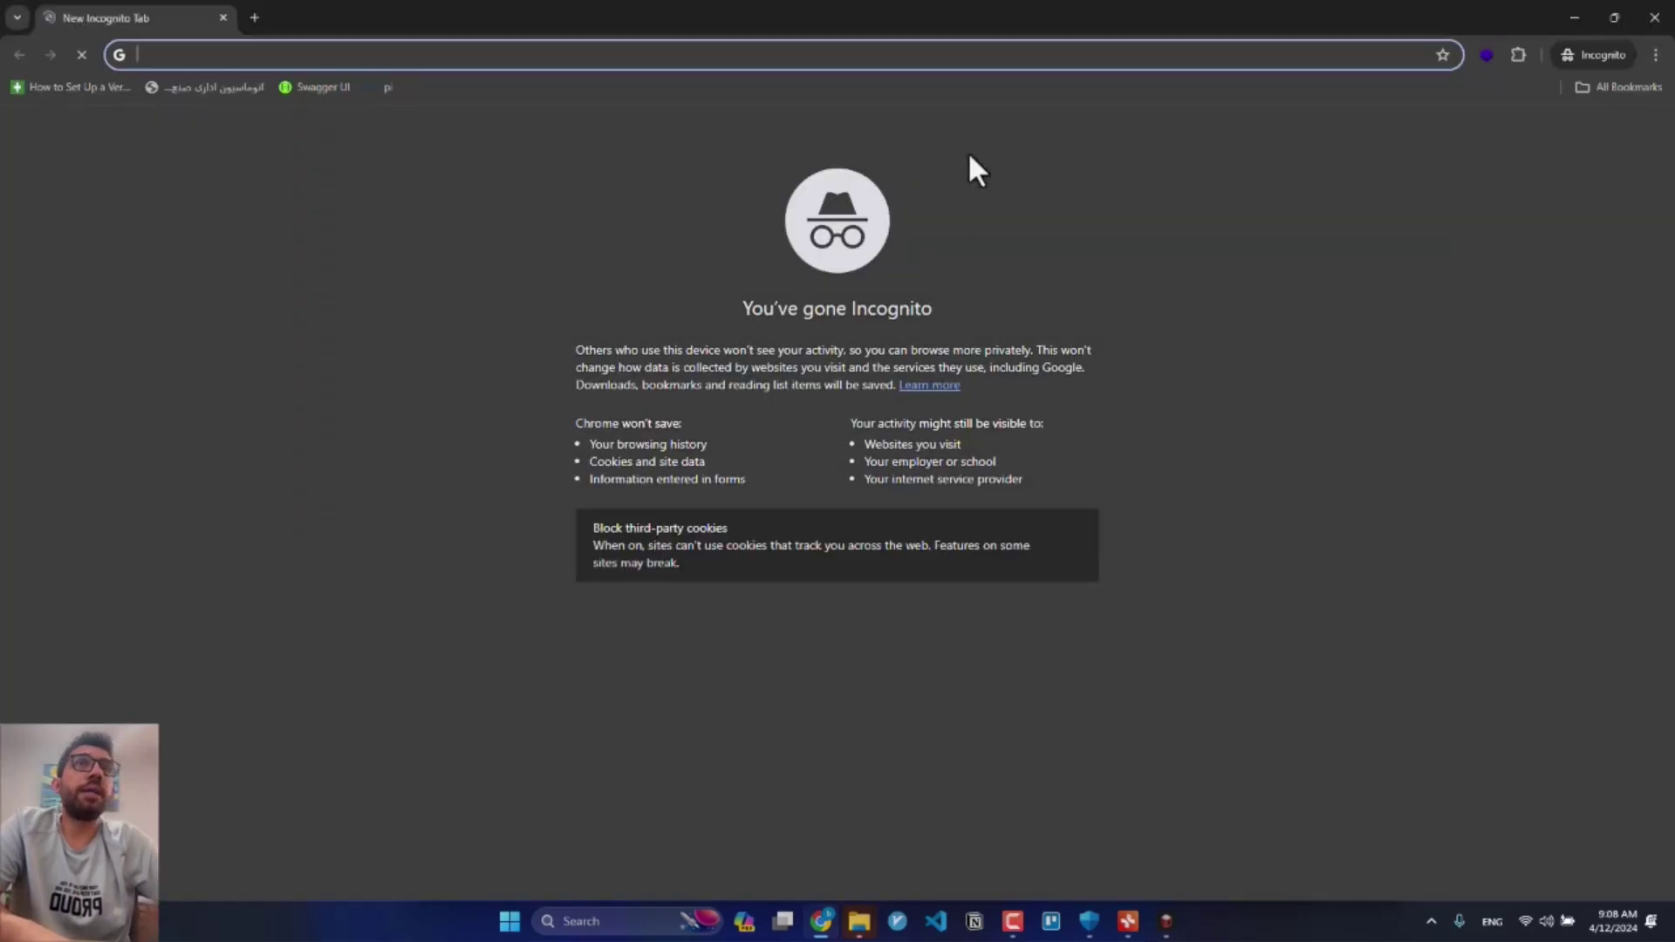
key(ctrl+v)
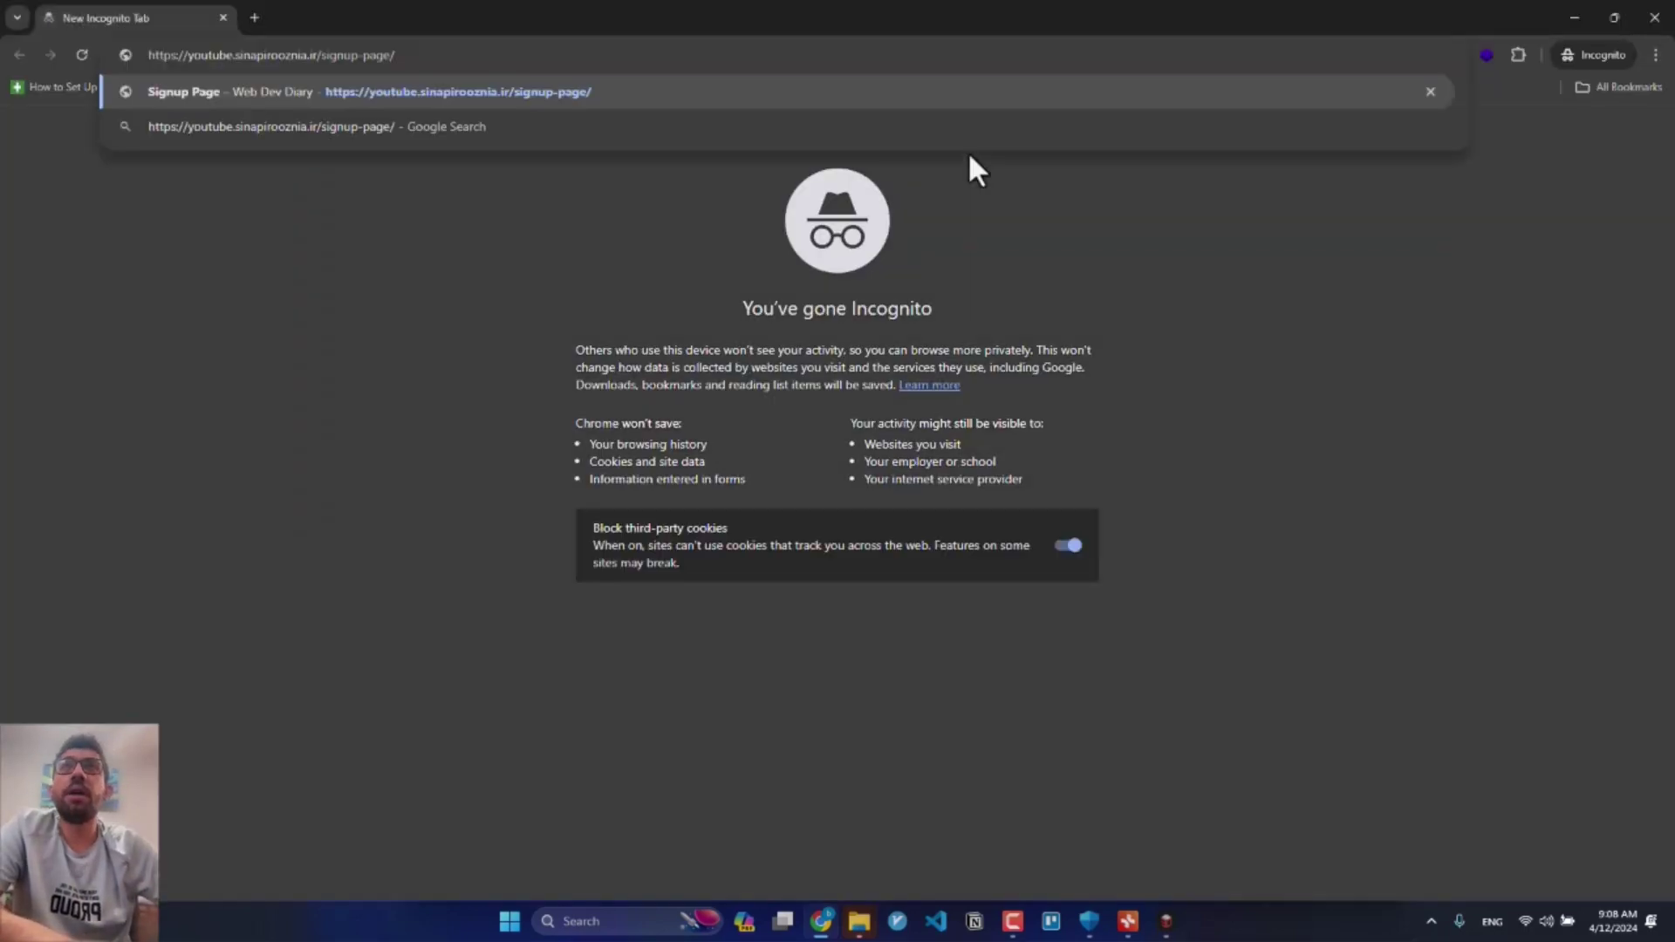
key(Return)
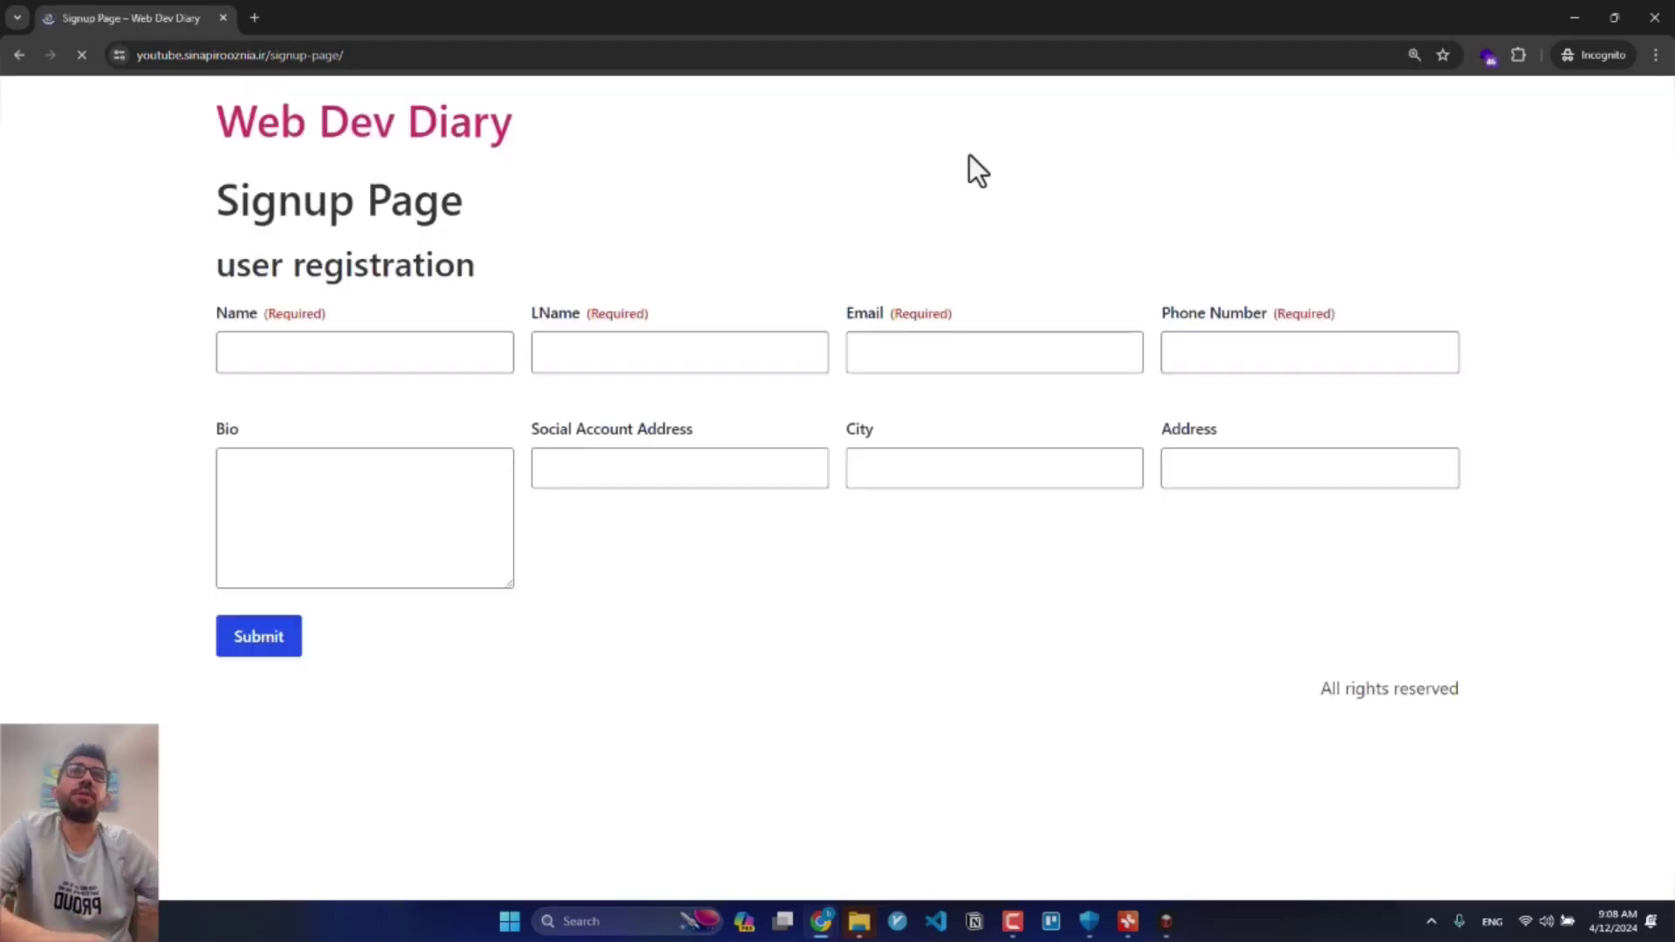
Step: Fill in the test user's first and last name, e-mail, phone number and Bio 'Test BIO'
click(297, 349)
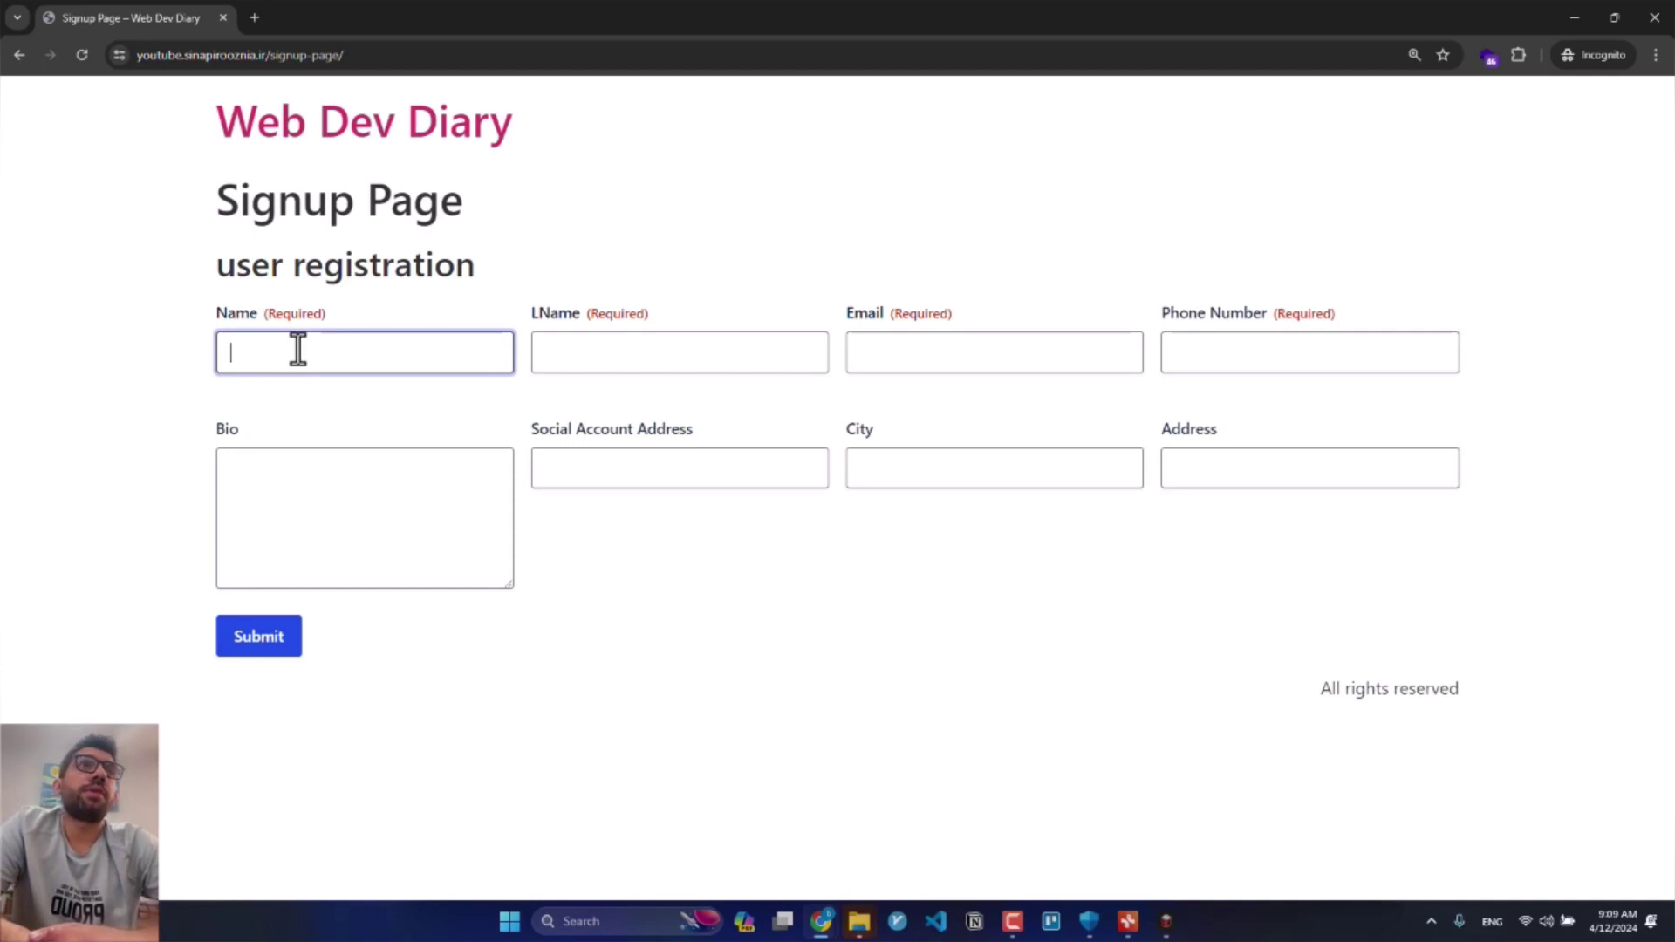
key(Tab)
key(Tab)
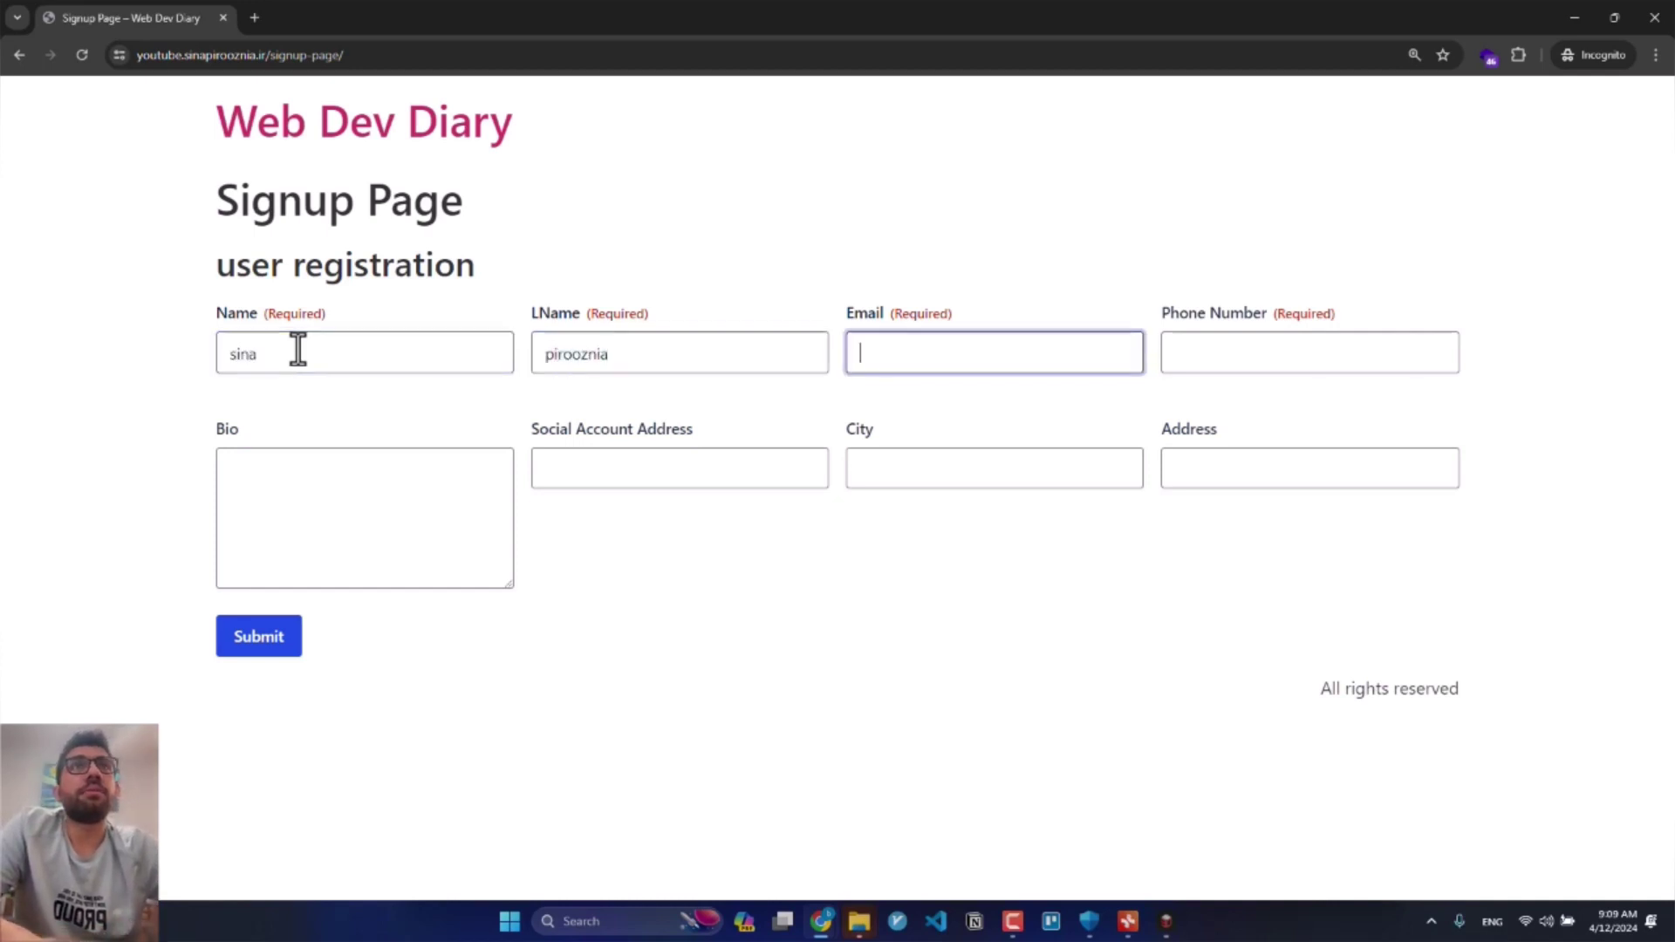
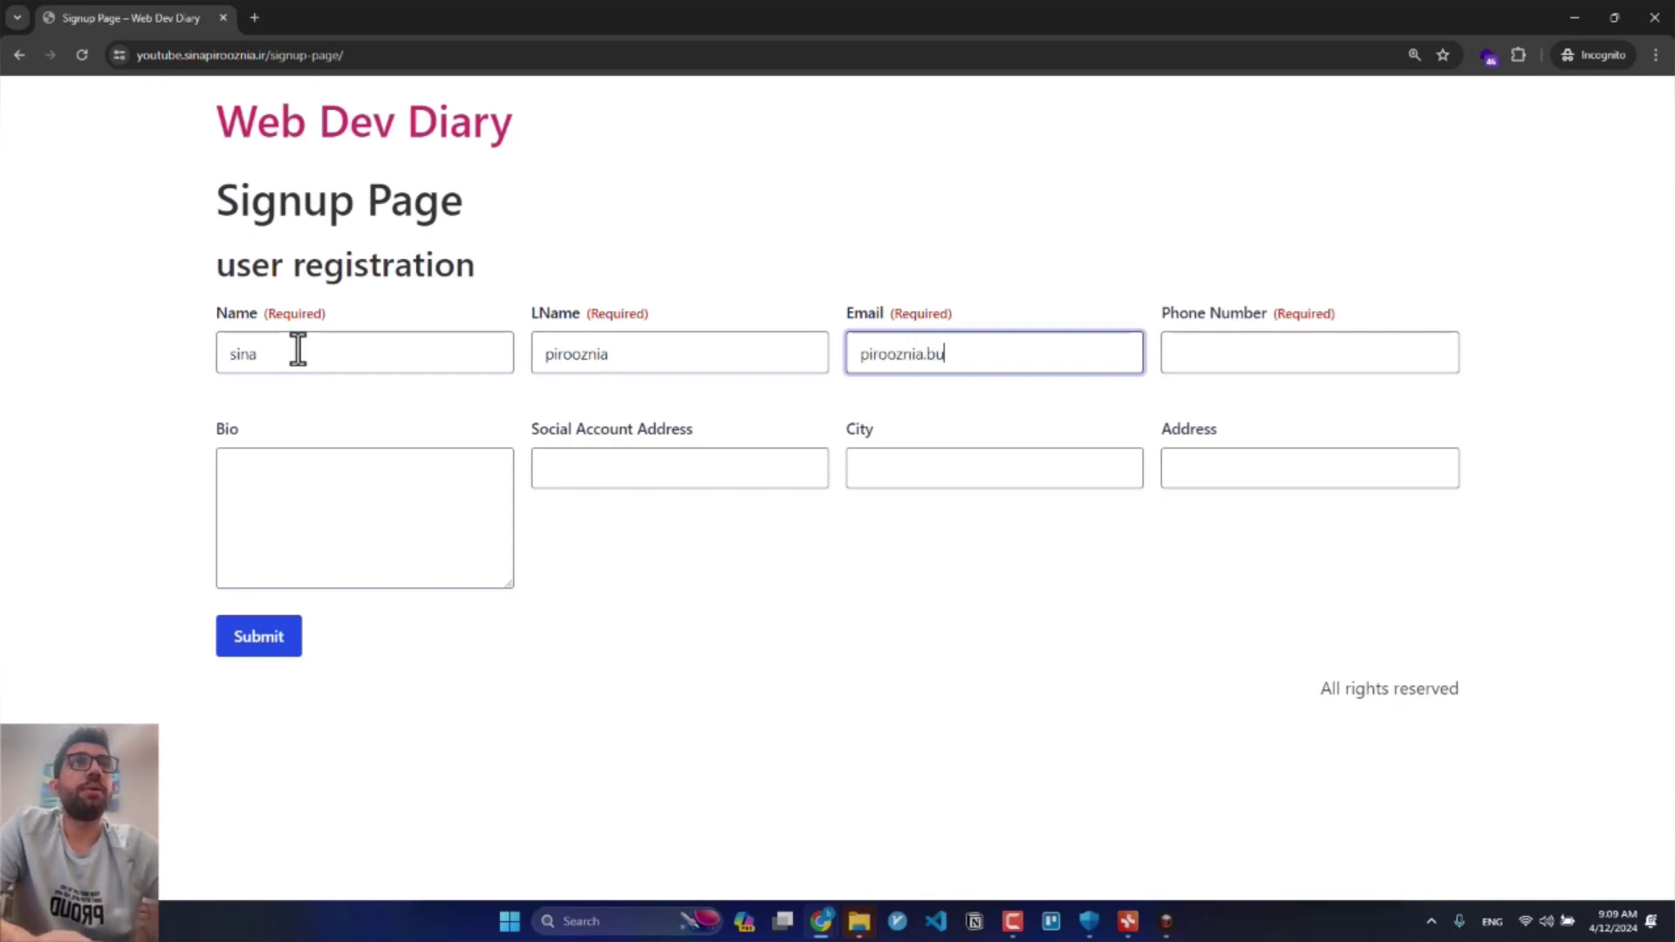
key(Tab)
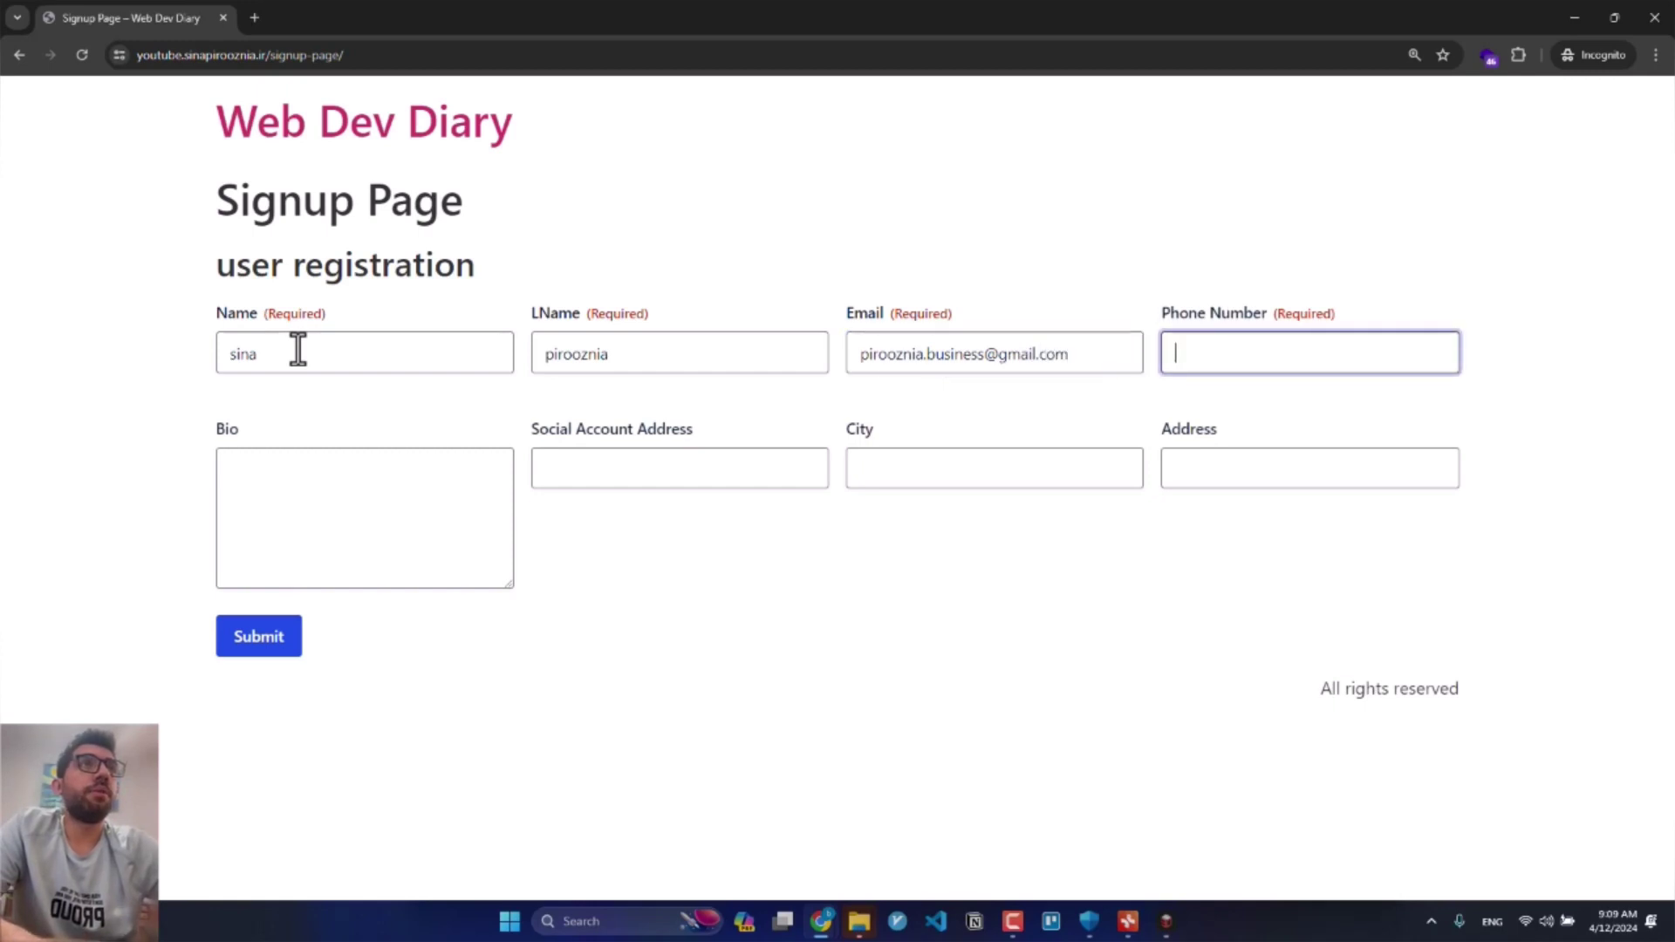
text(+987654321)
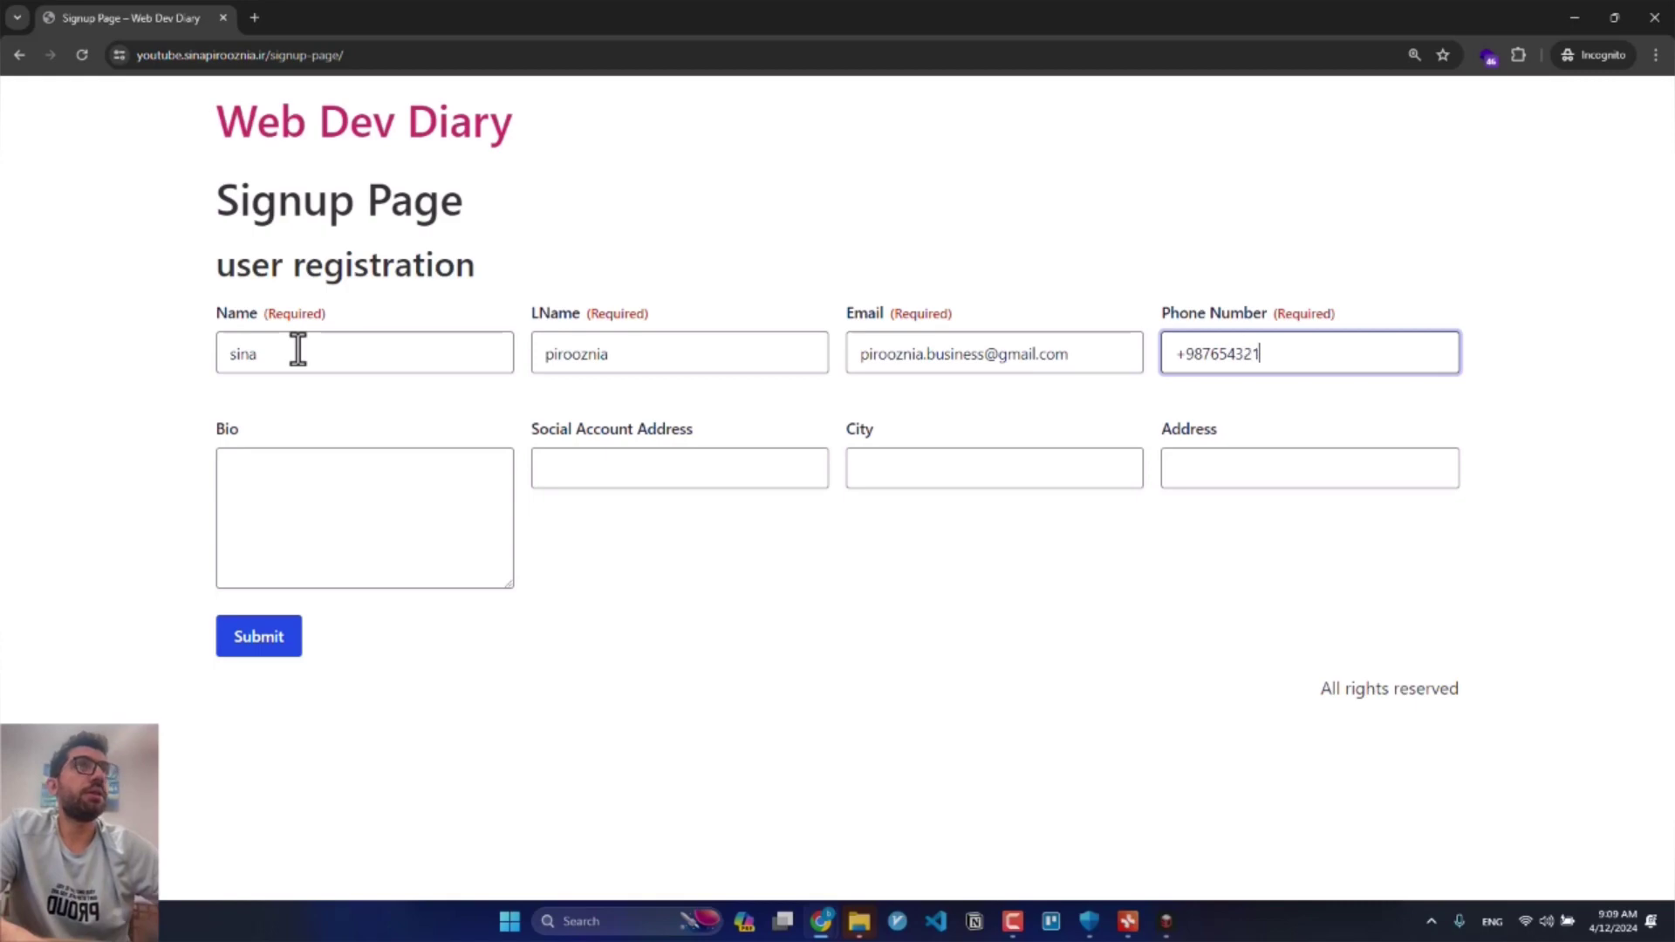
key(Tab)
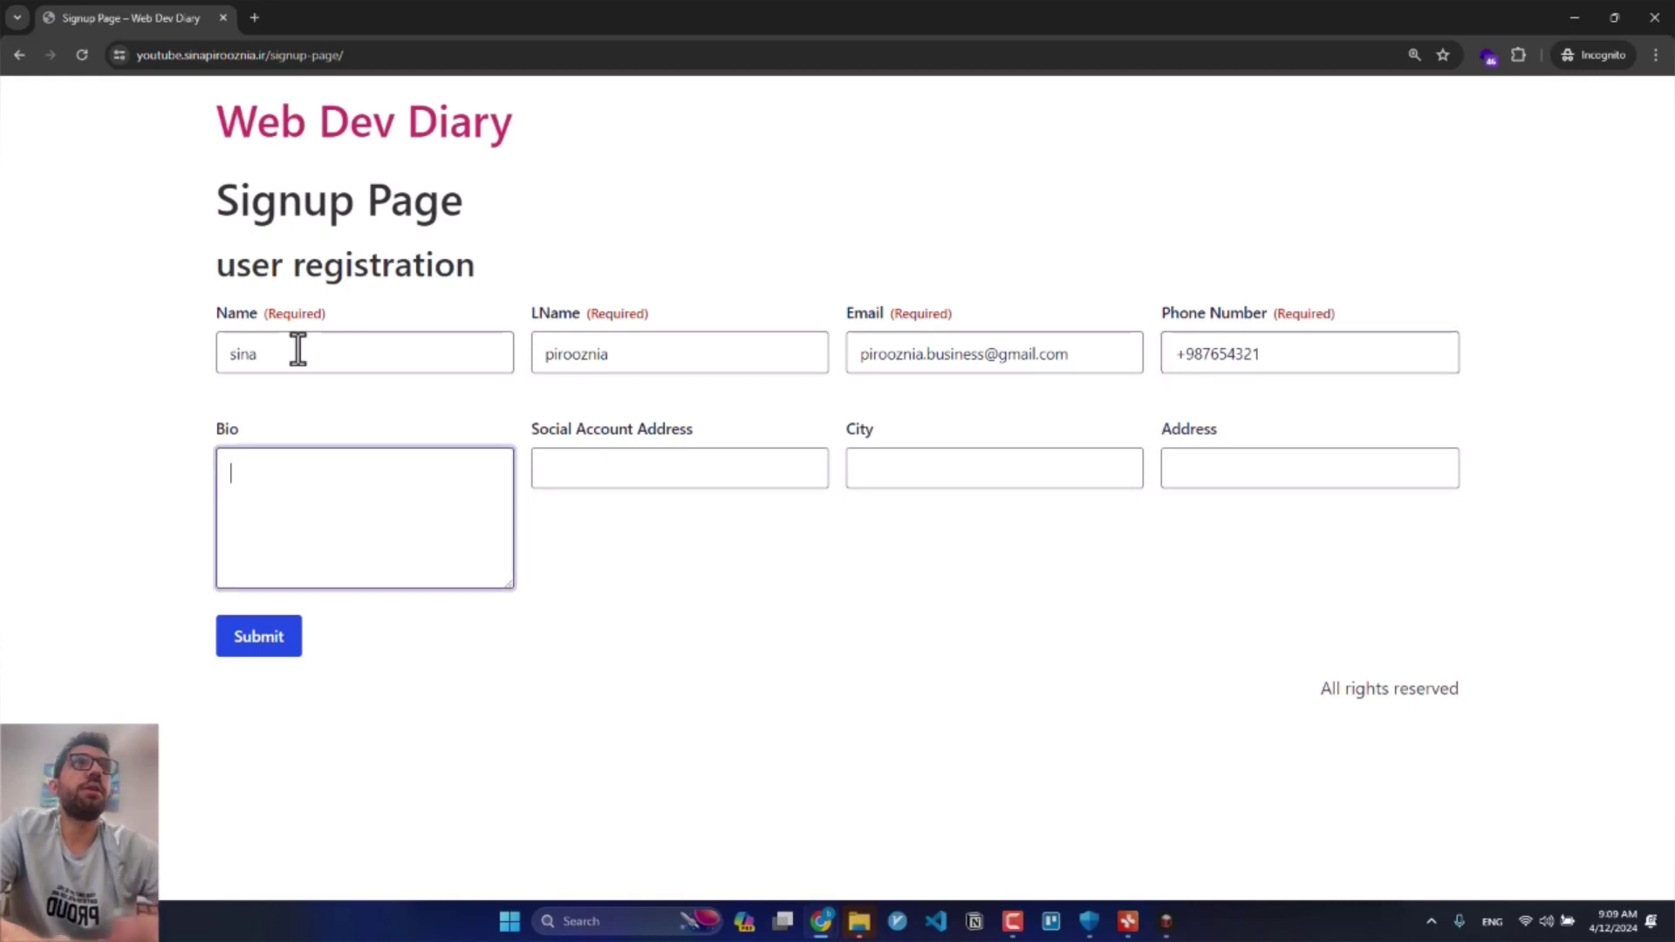
text(Test B)
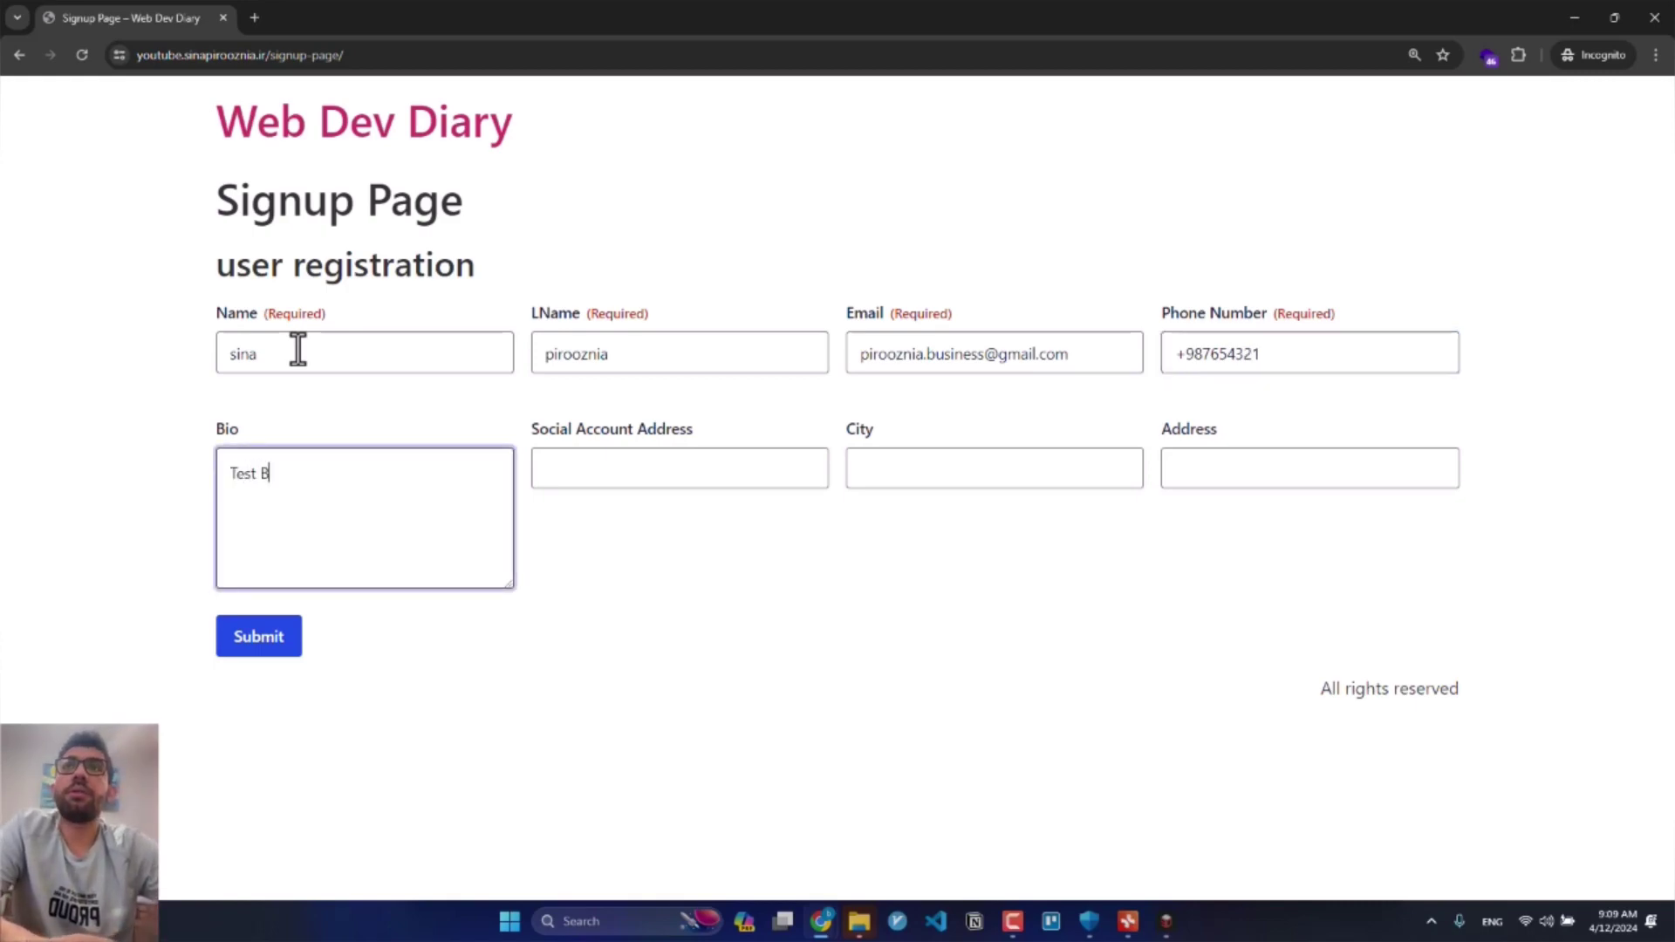
text(IO)
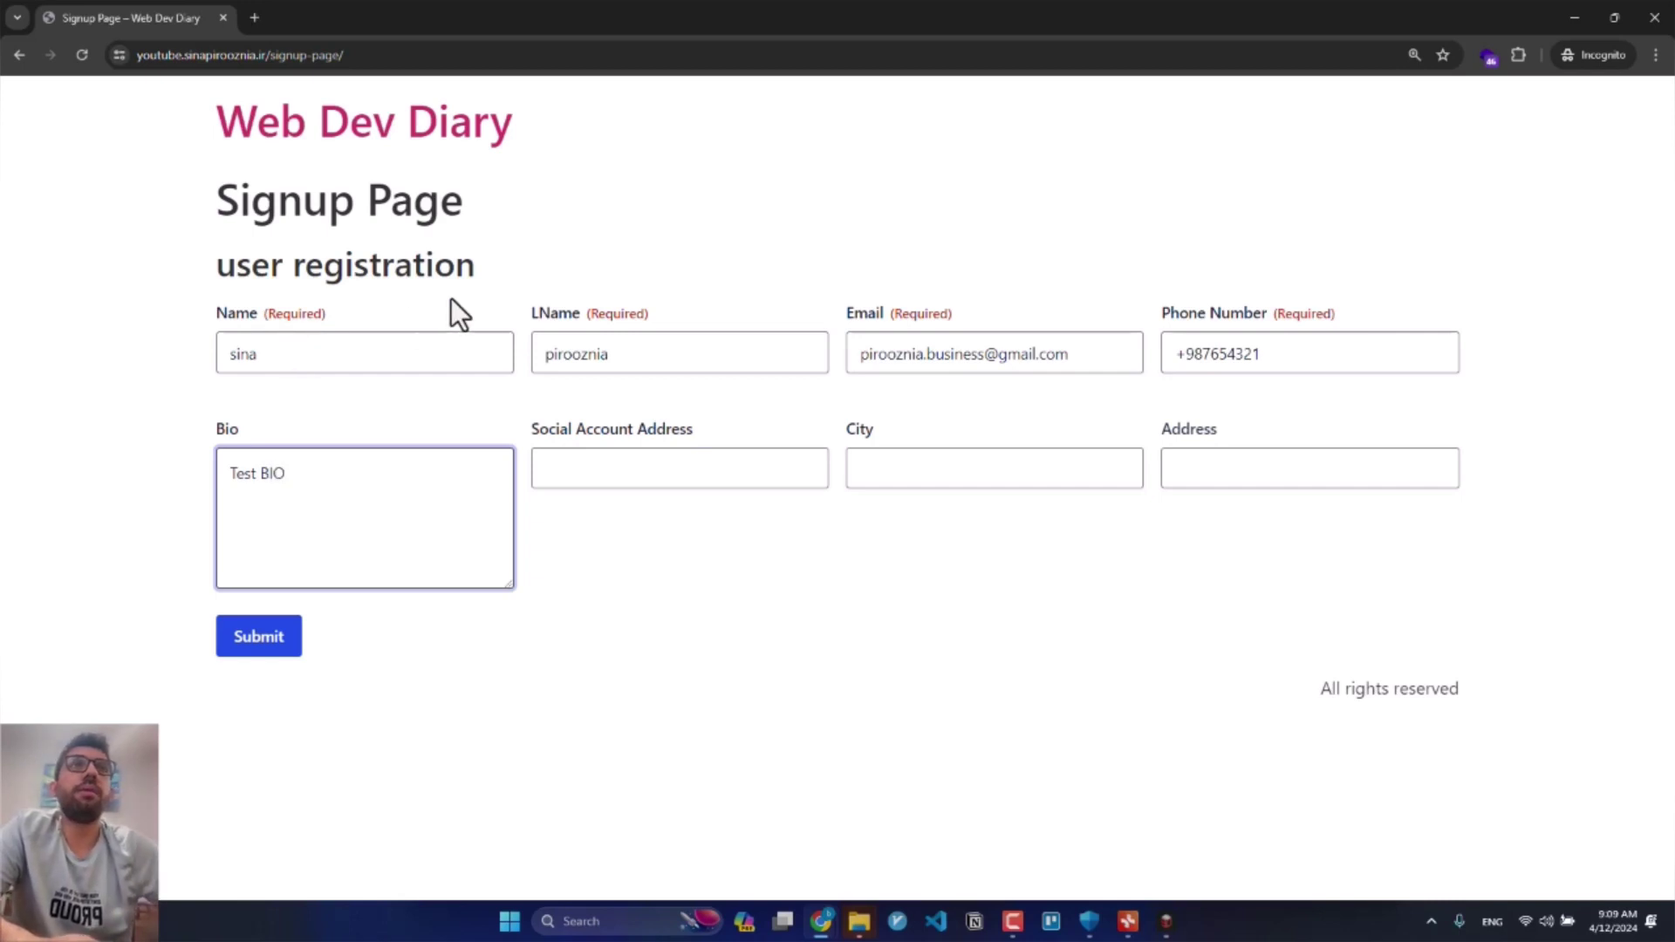
Step: Enter the social account handle, City 'LA' and Address 'test', then submit the form
click(636, 463)
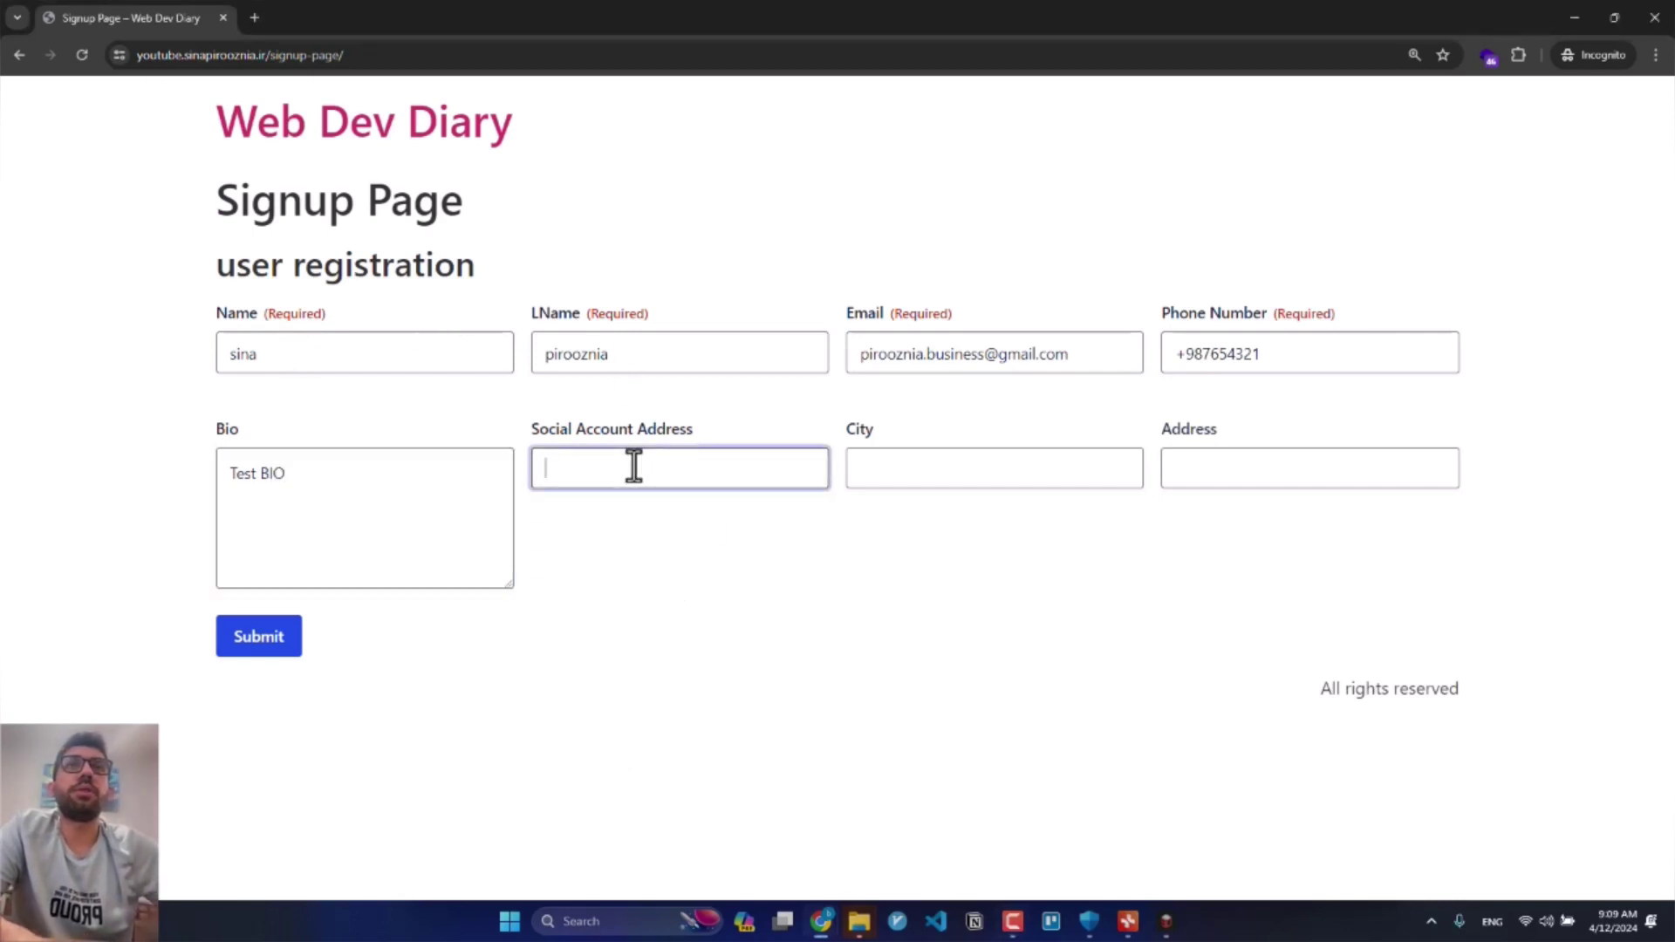
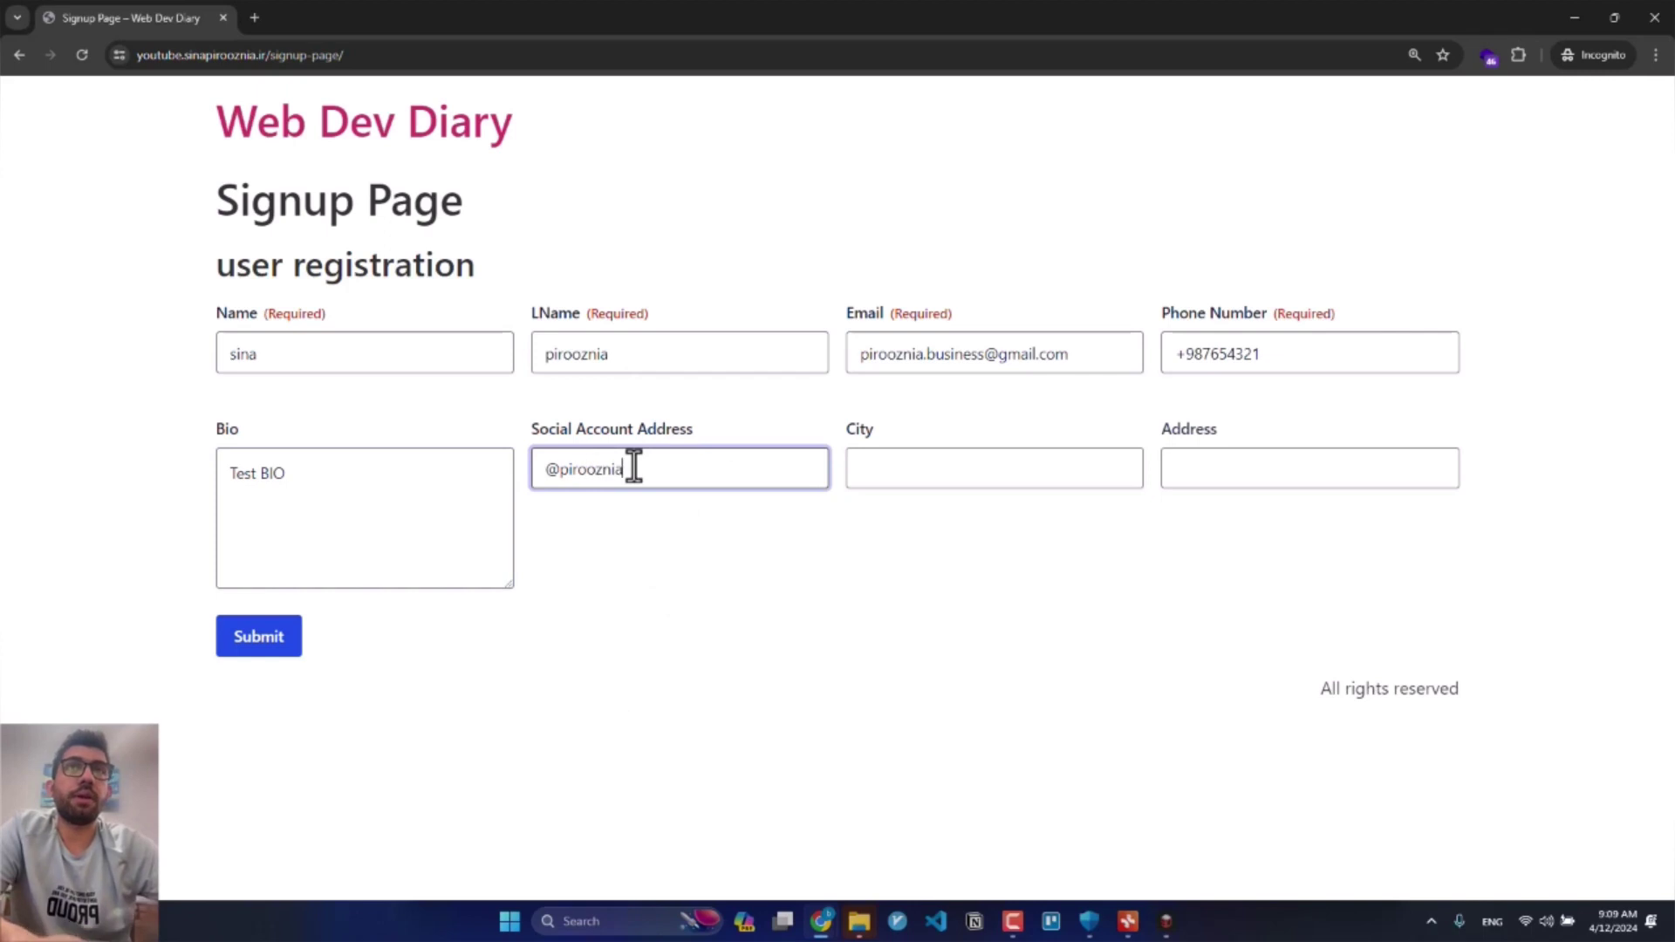
key(Tab)
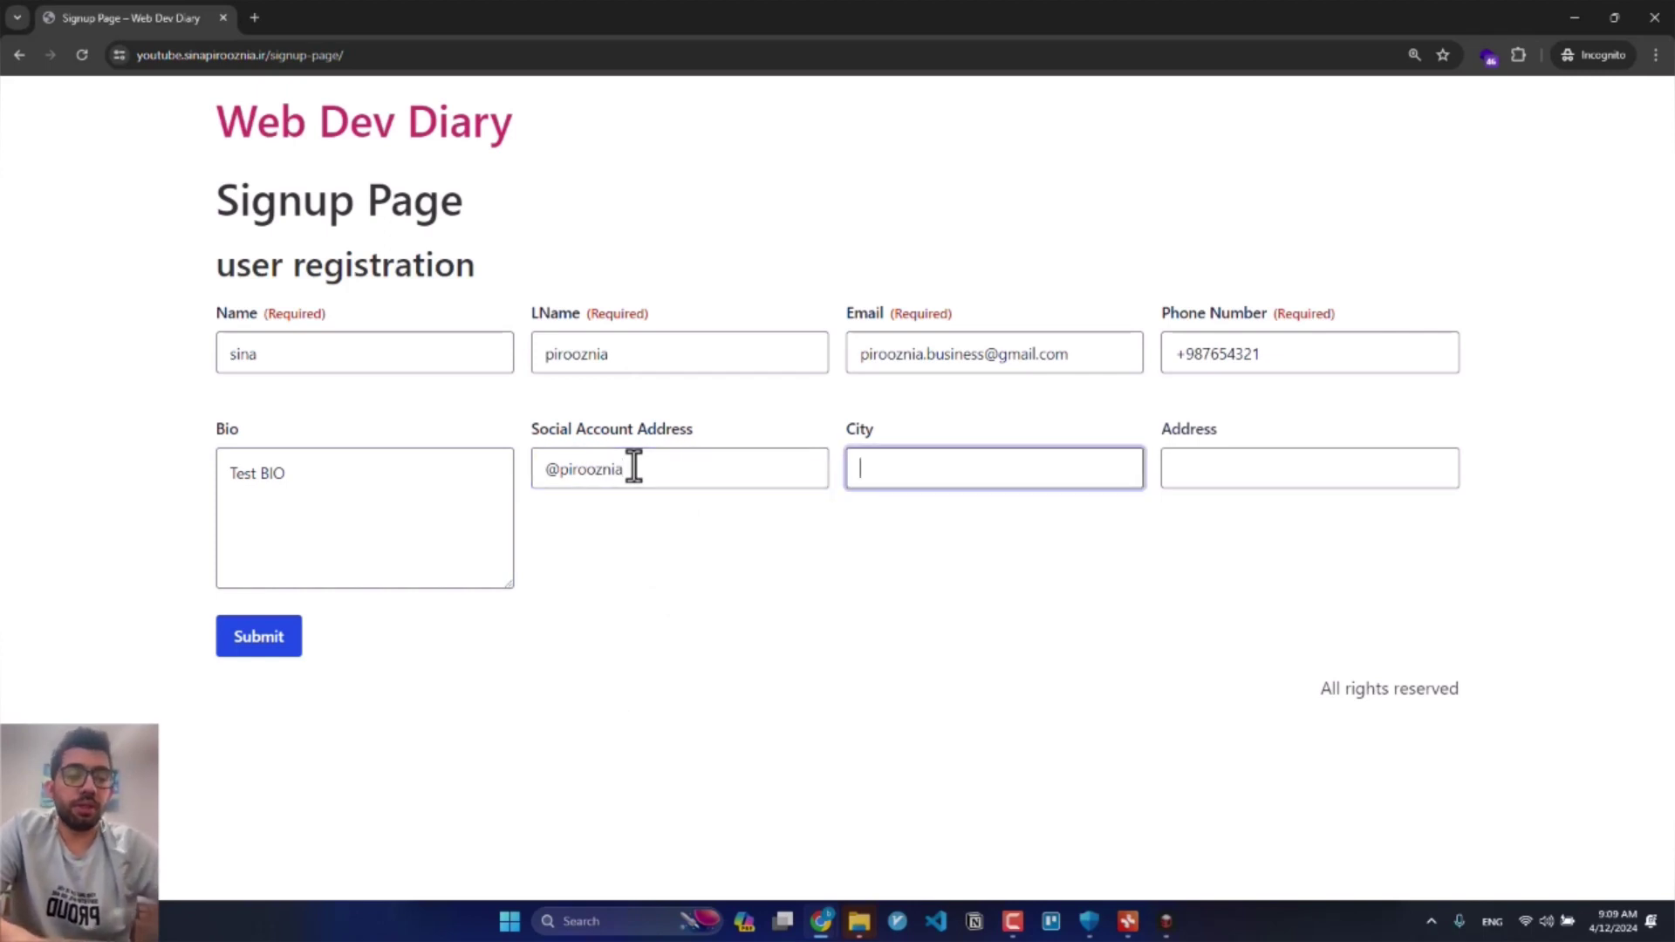
key(Tab)
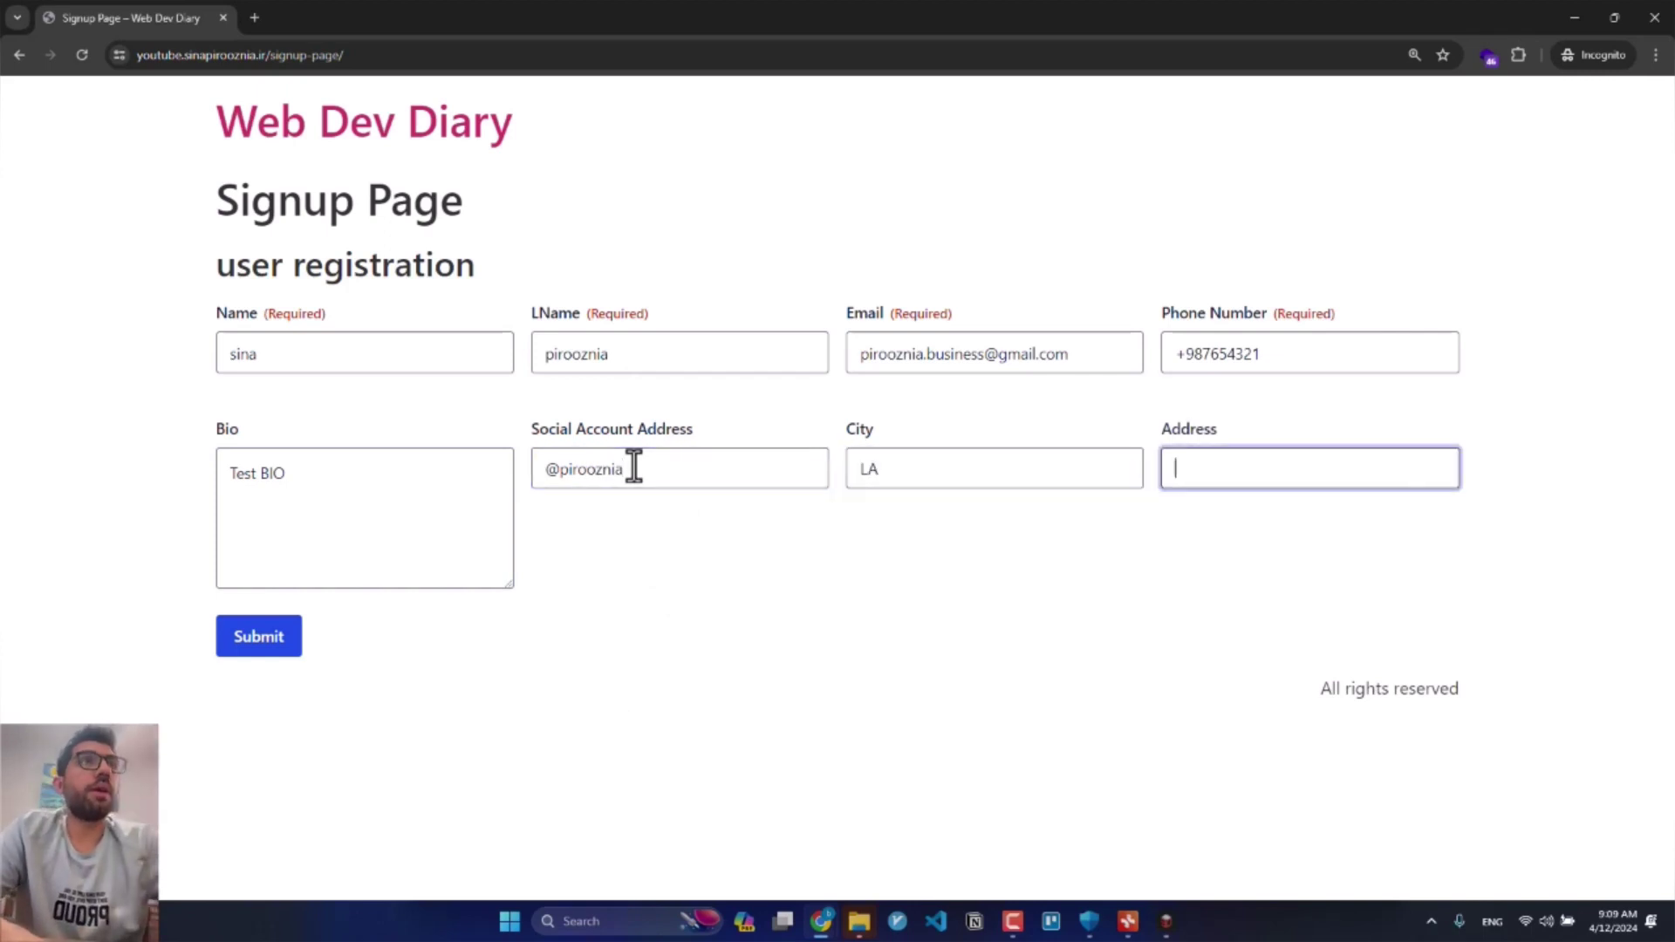
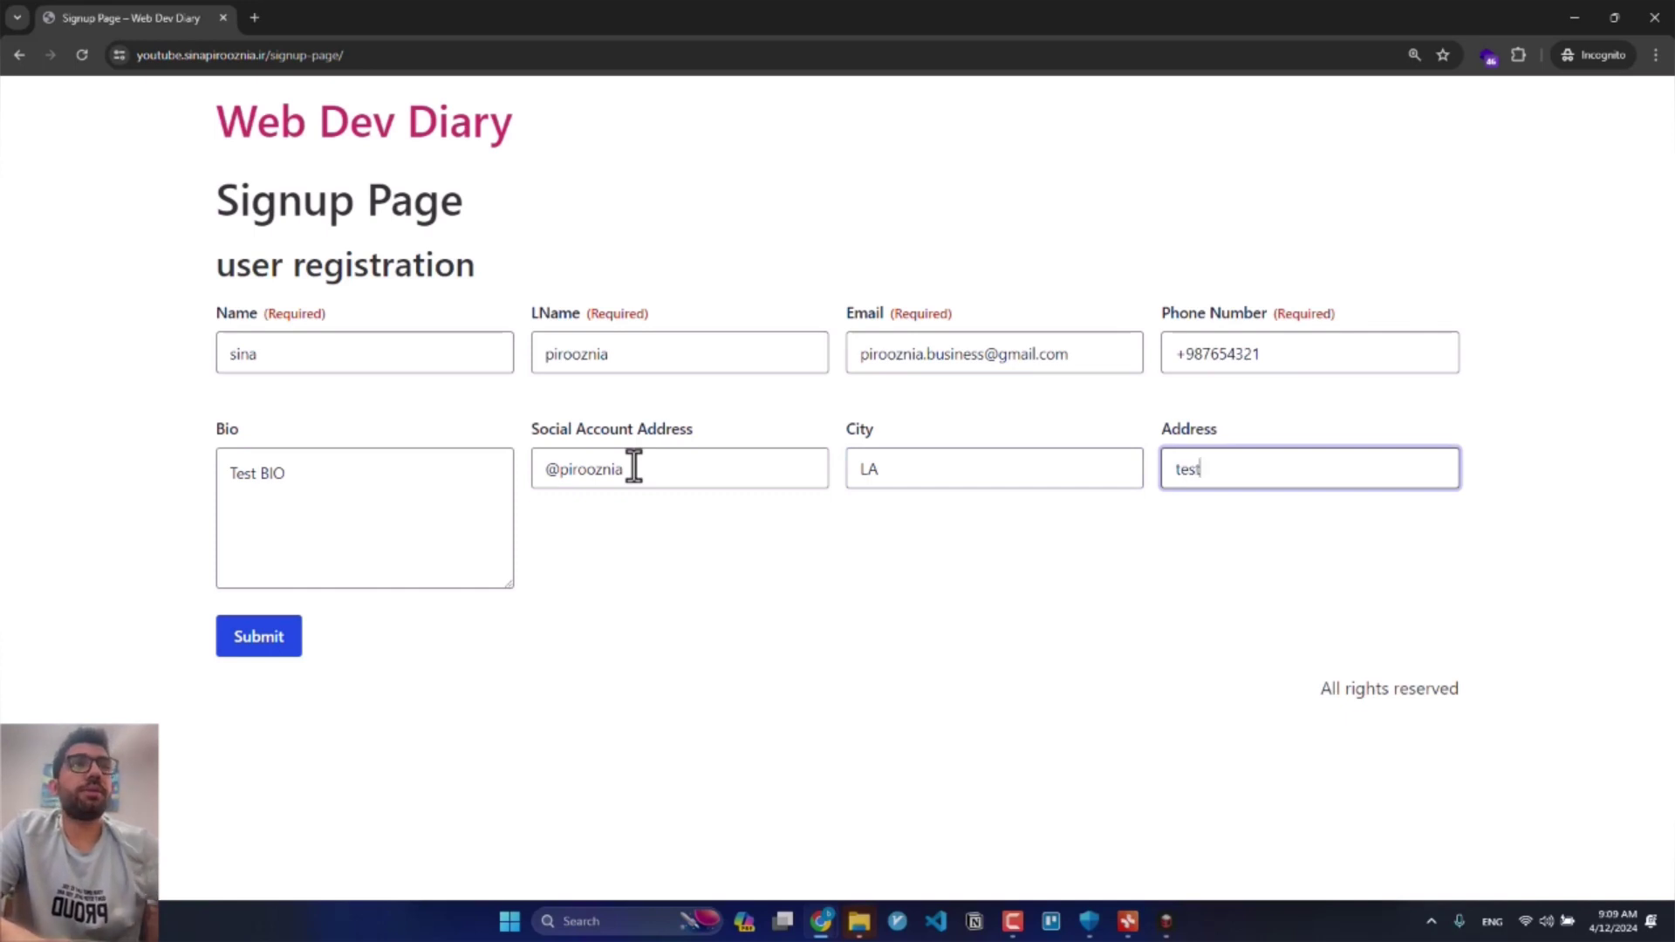
click(298, 639)
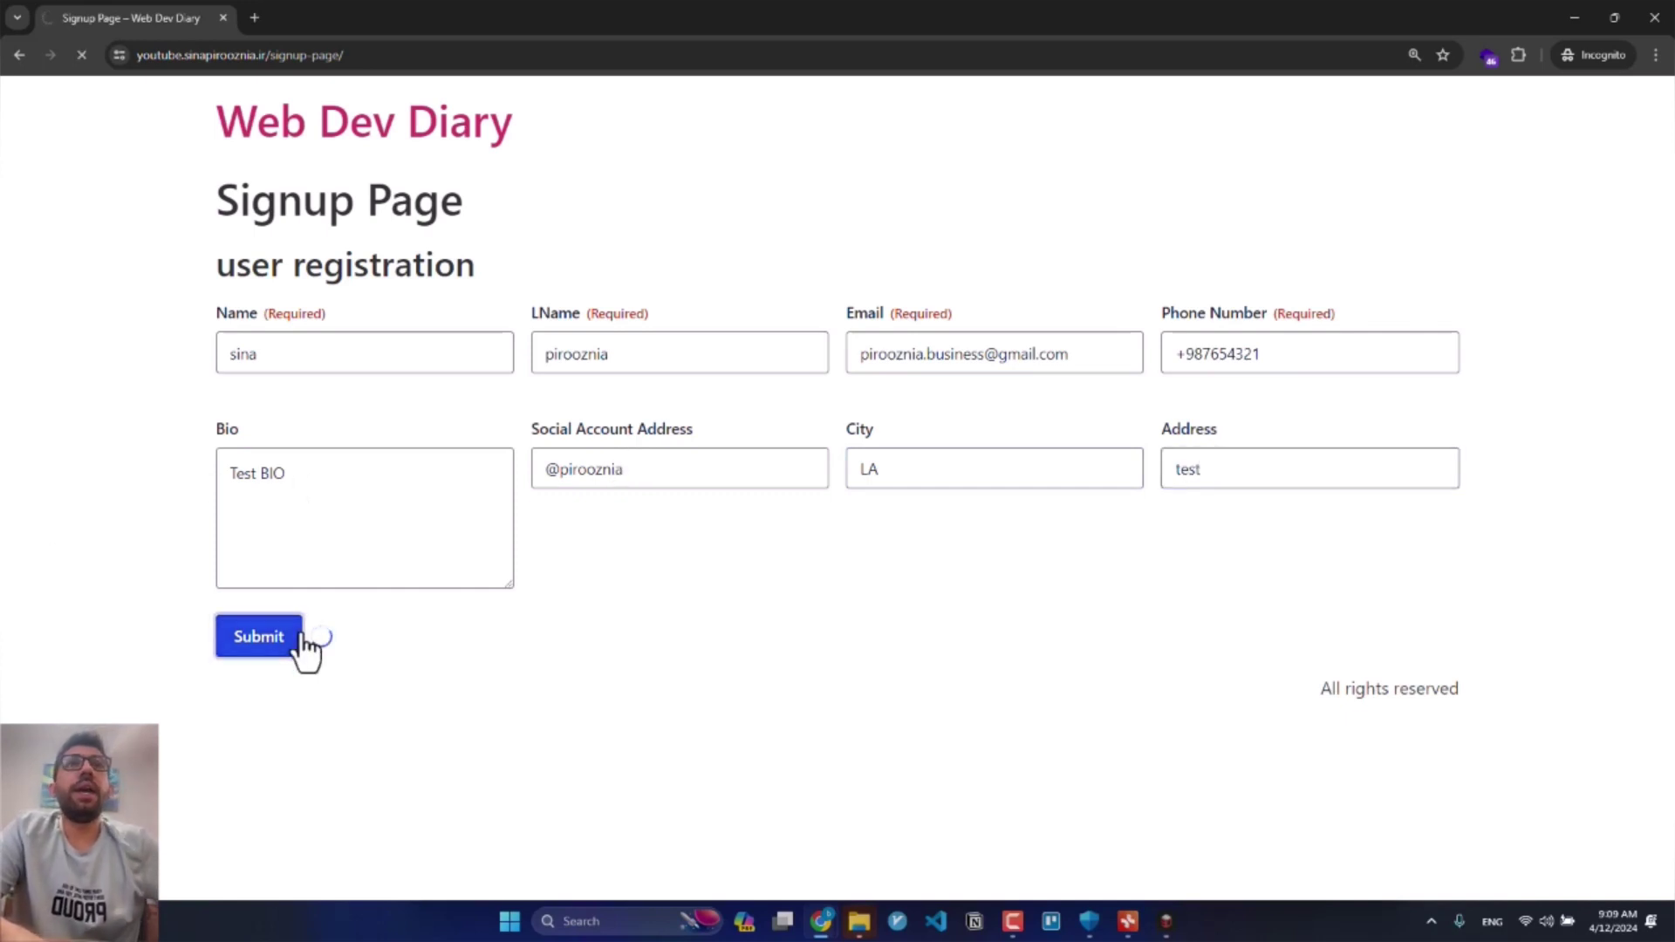
Step: Select the thank-you confirmation sentence, then minimize the incognito window
drag(233, 256, 831, 269)
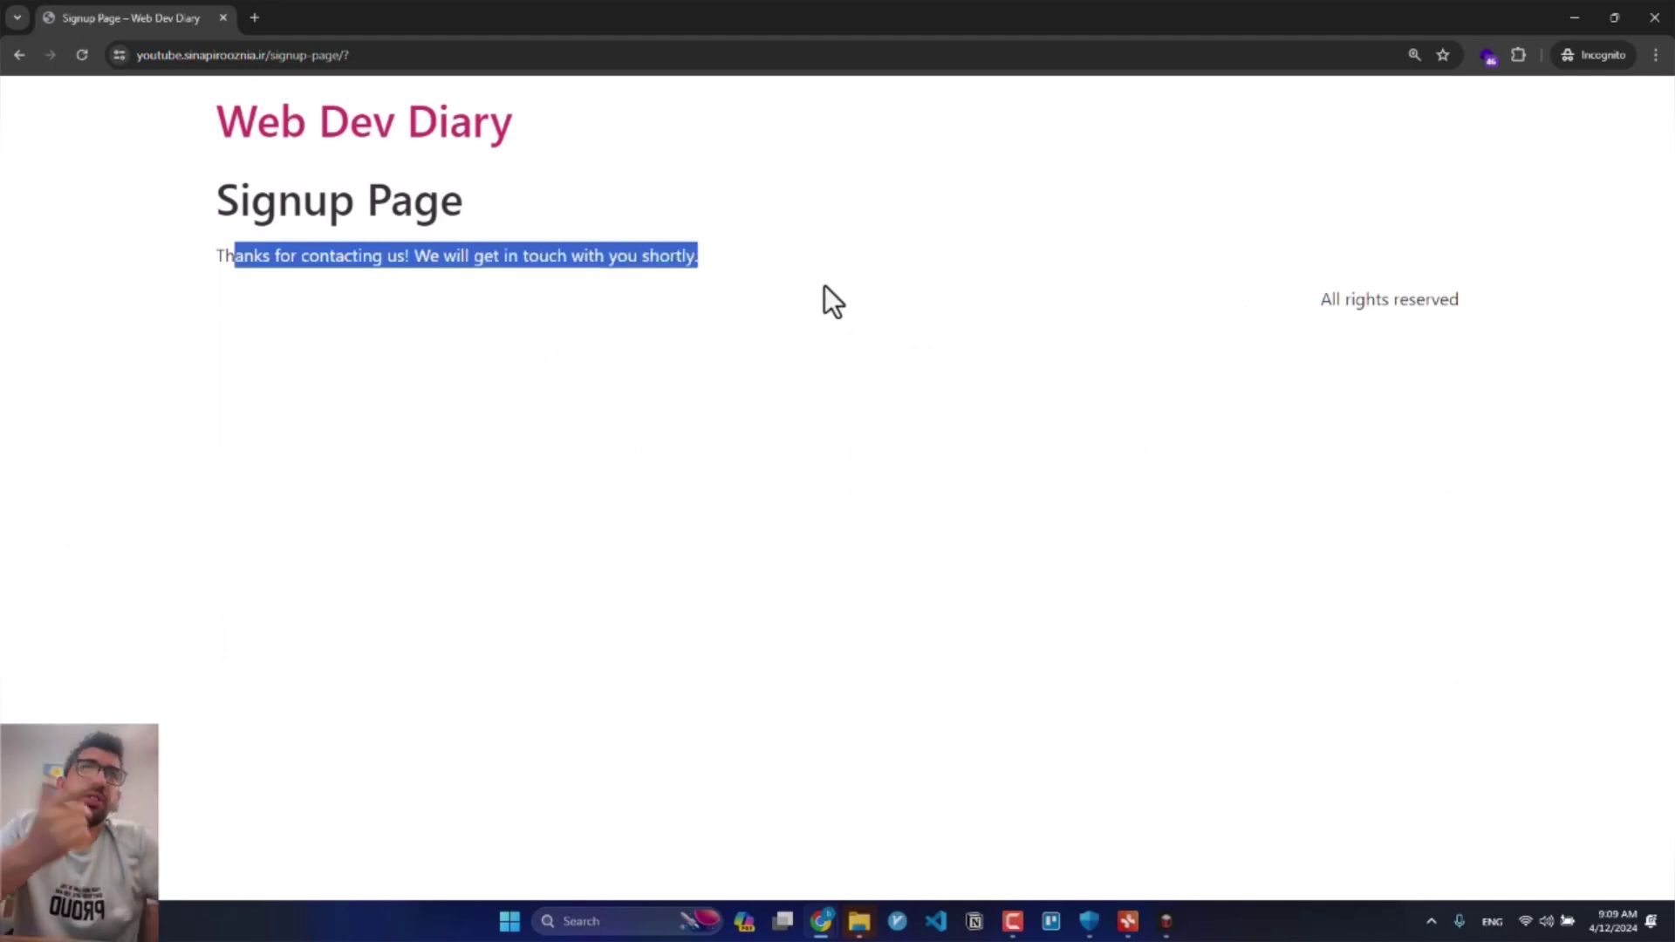
triple_click(643, 269)
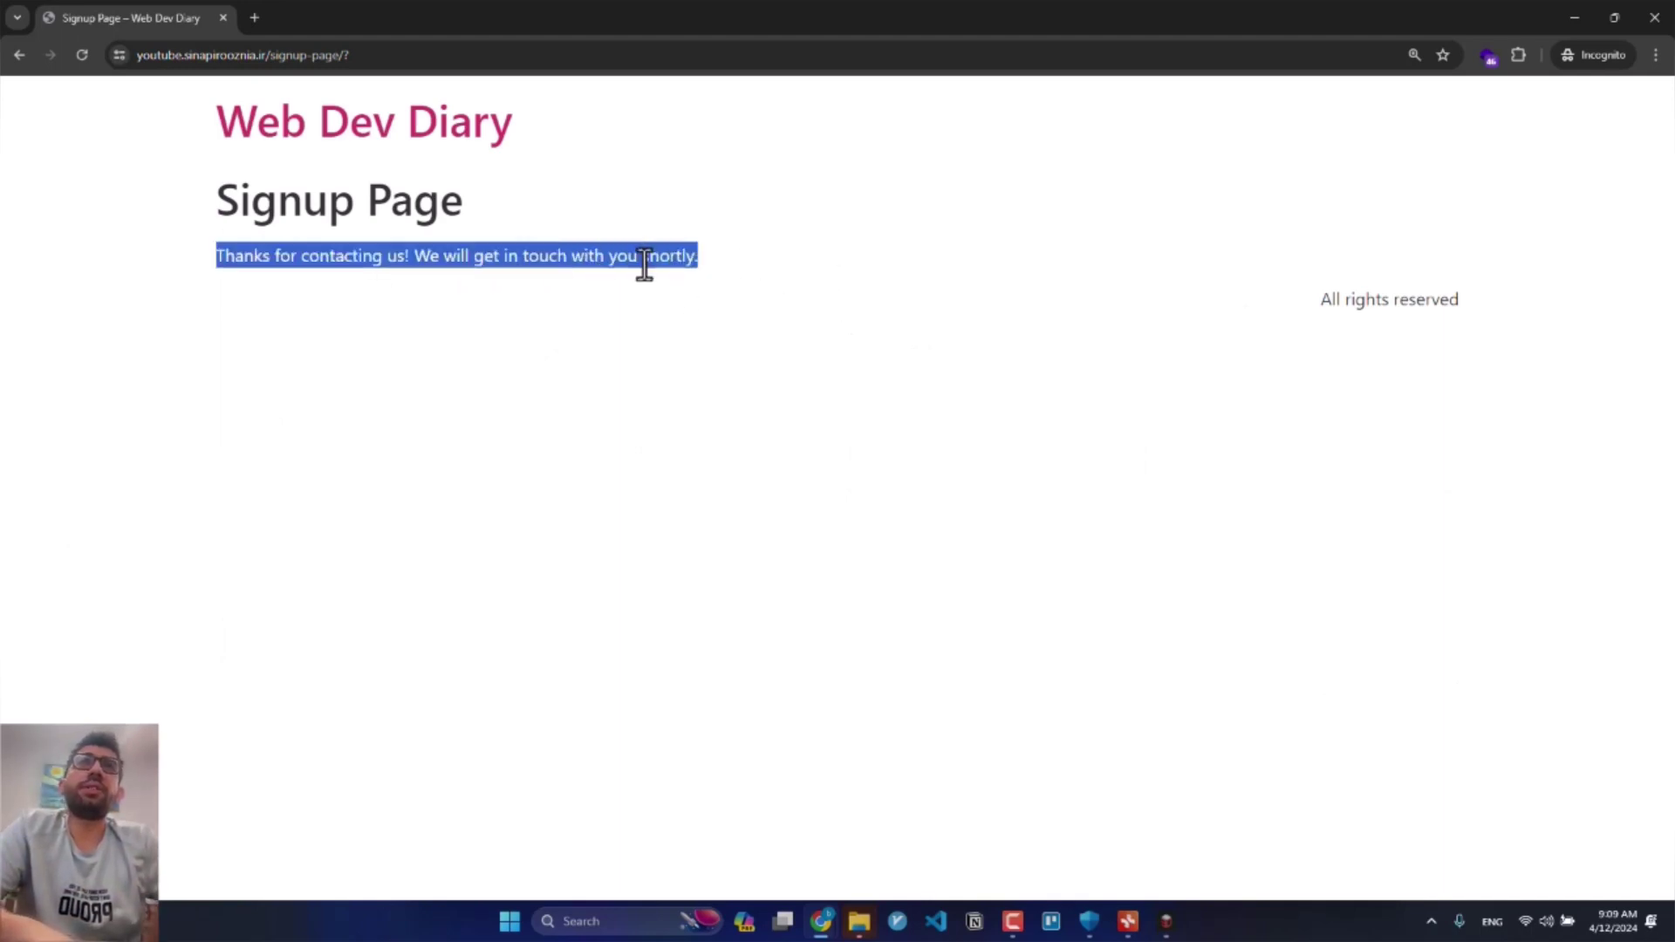
click(1574, 18)
Step: Open the form's Confirmations settings in a new tab and edit the Default Confirmation
click(550, 17)
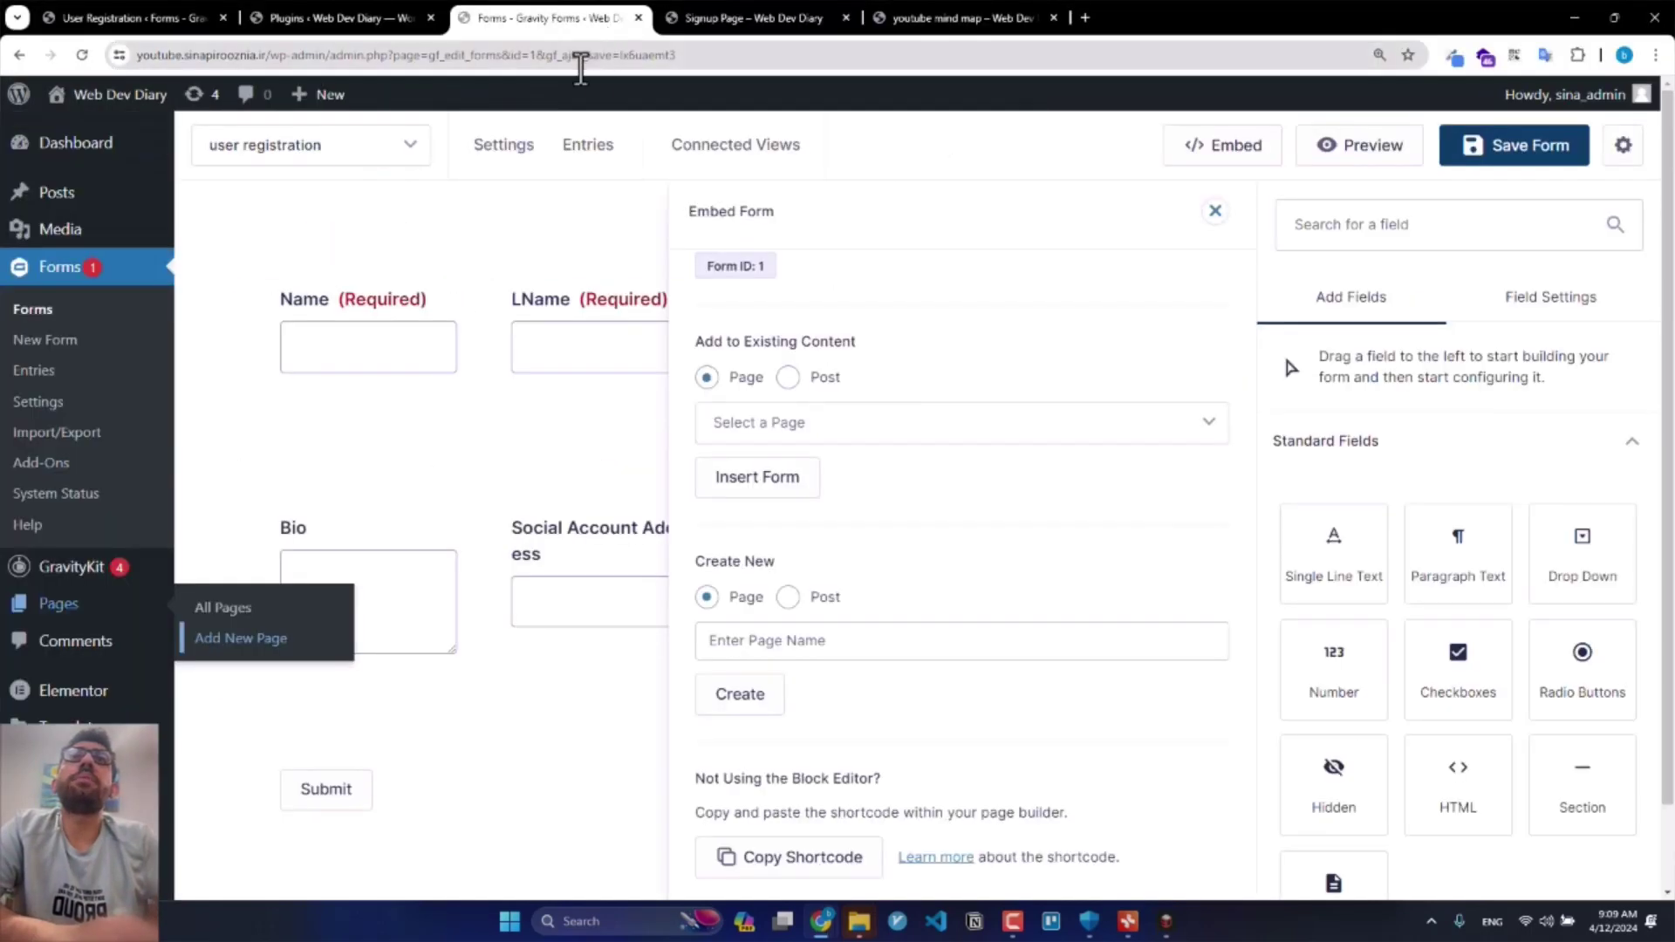
mouse_move(494, 165)
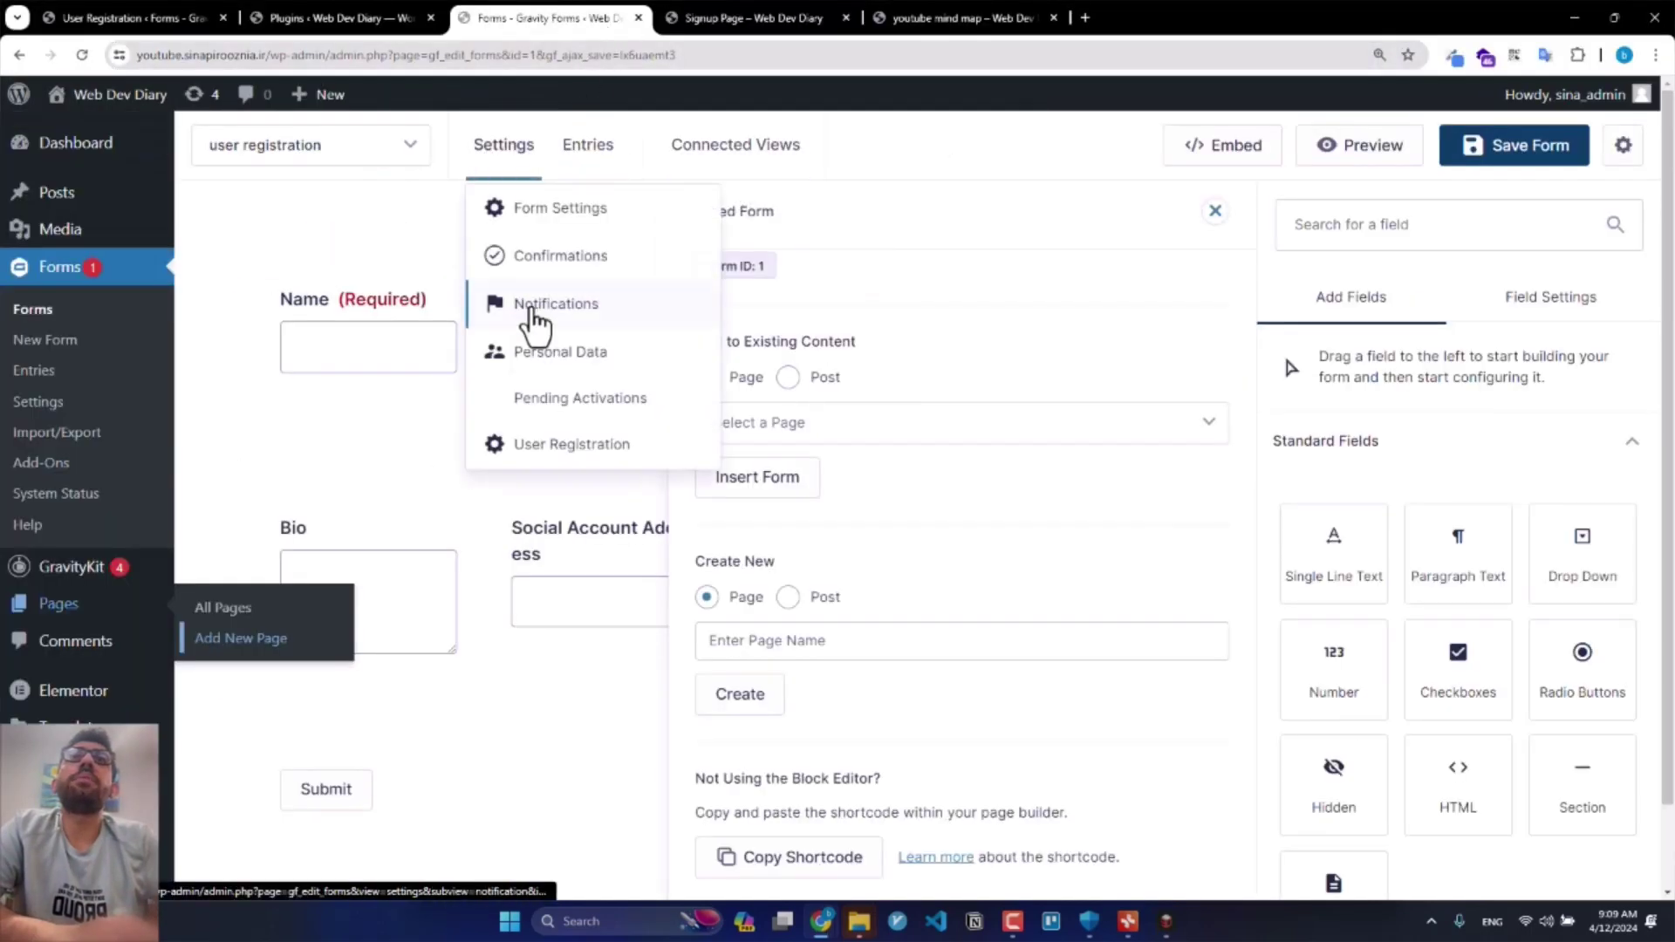
middle_click(541, 276)
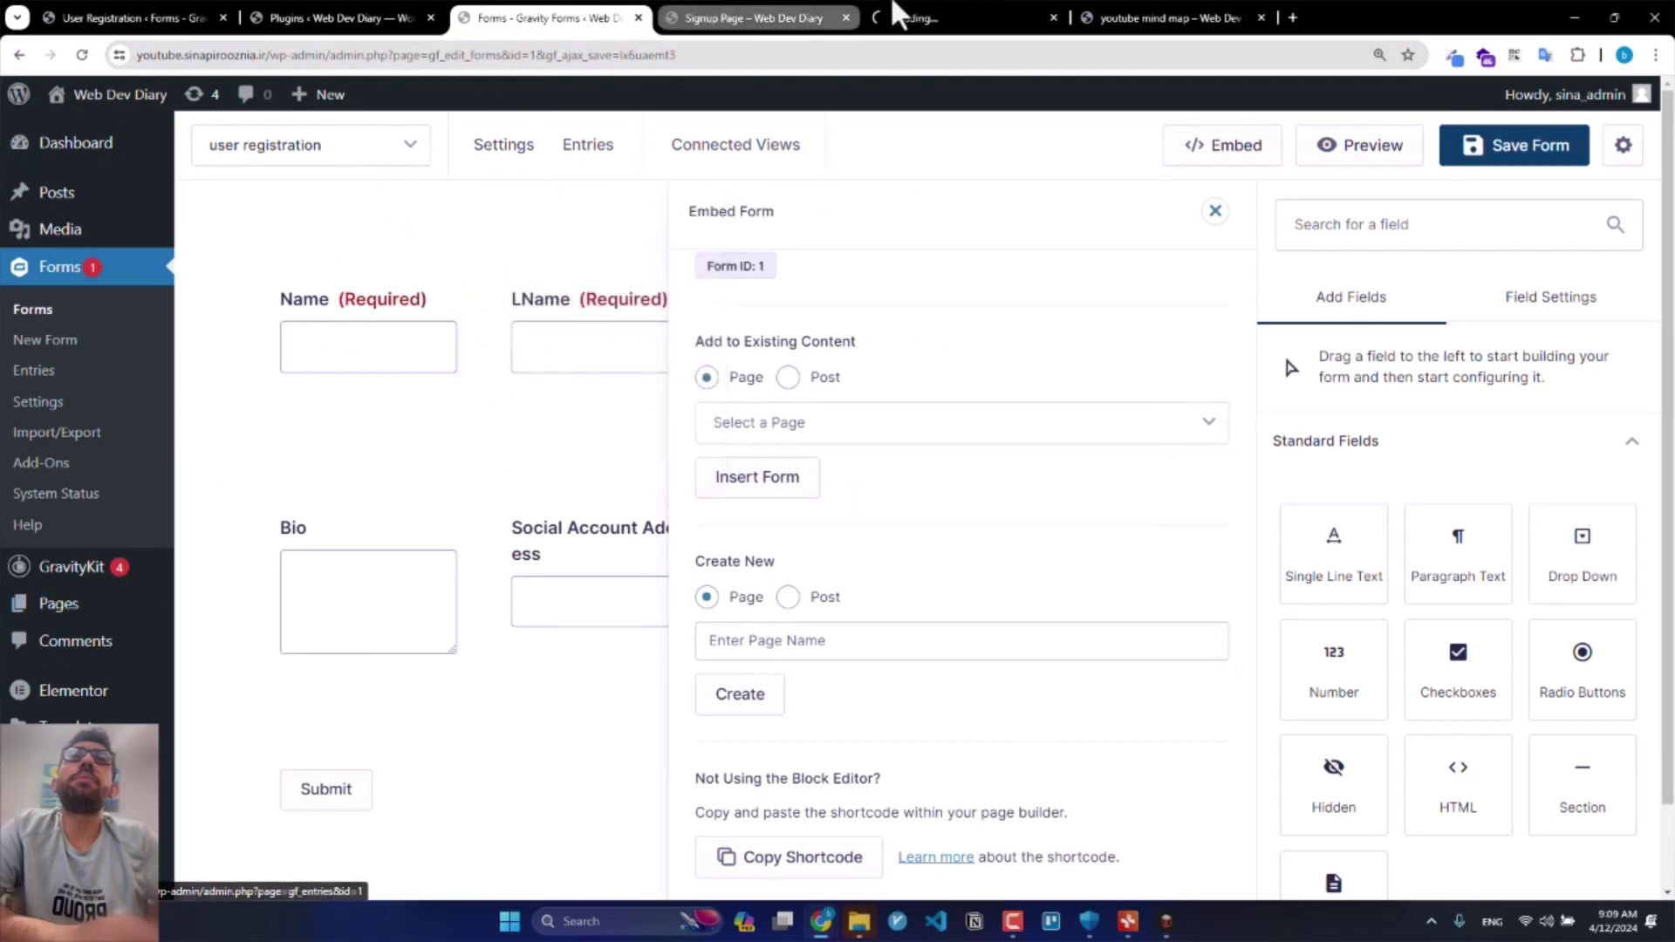
click(928, 18)
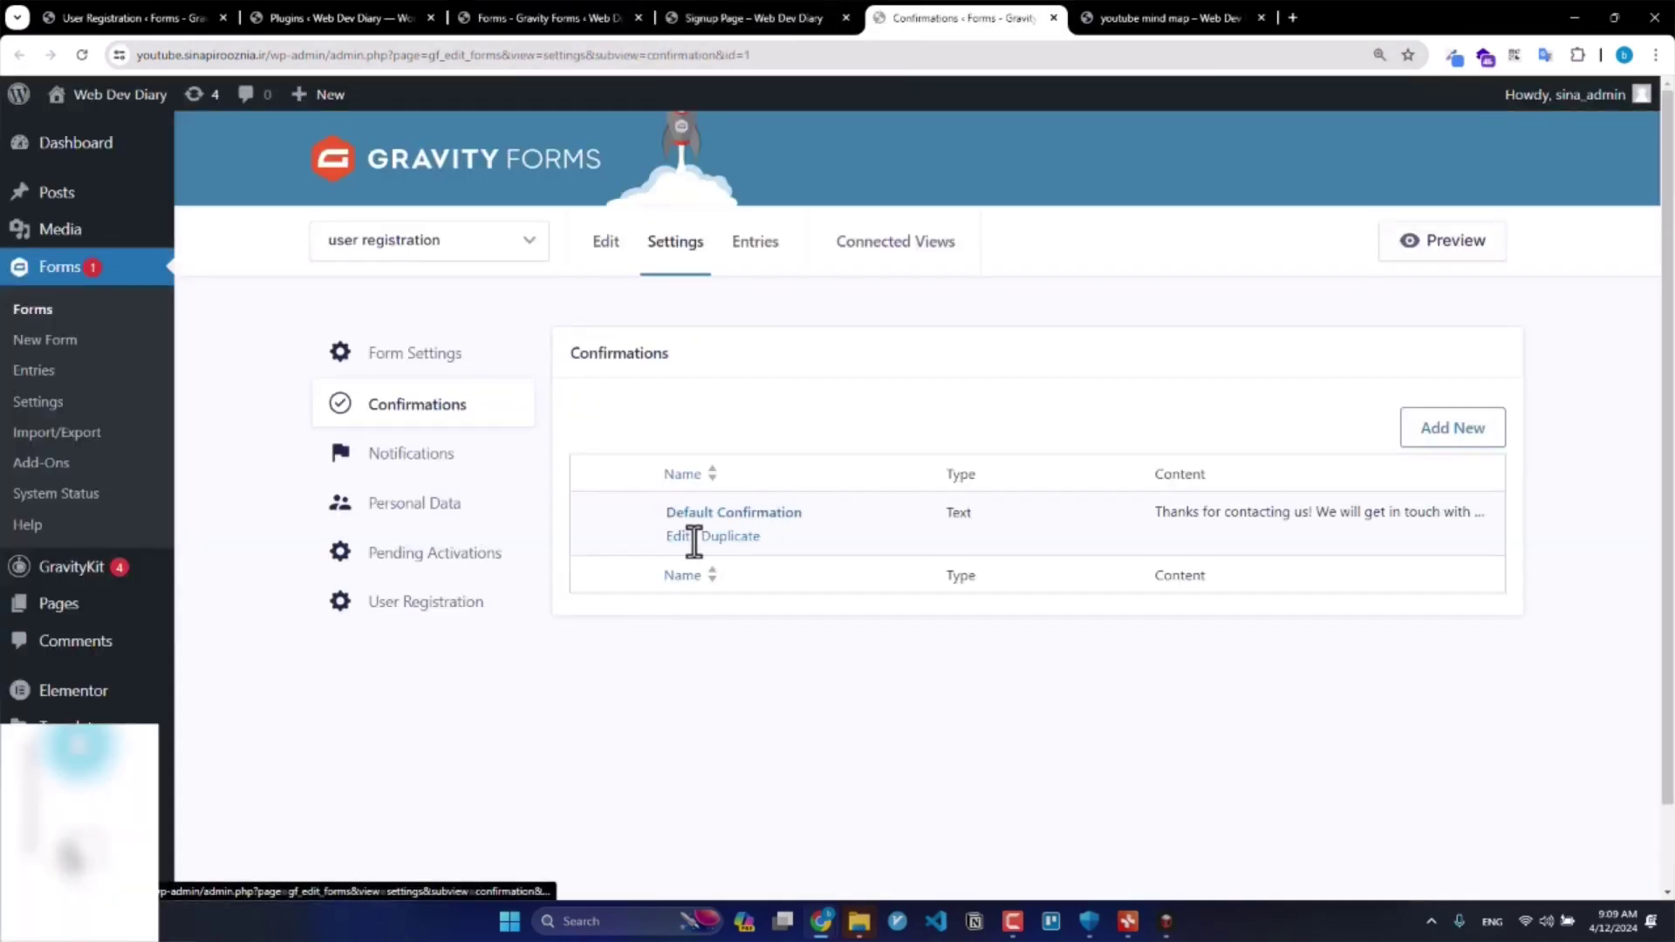
click(678, 537)
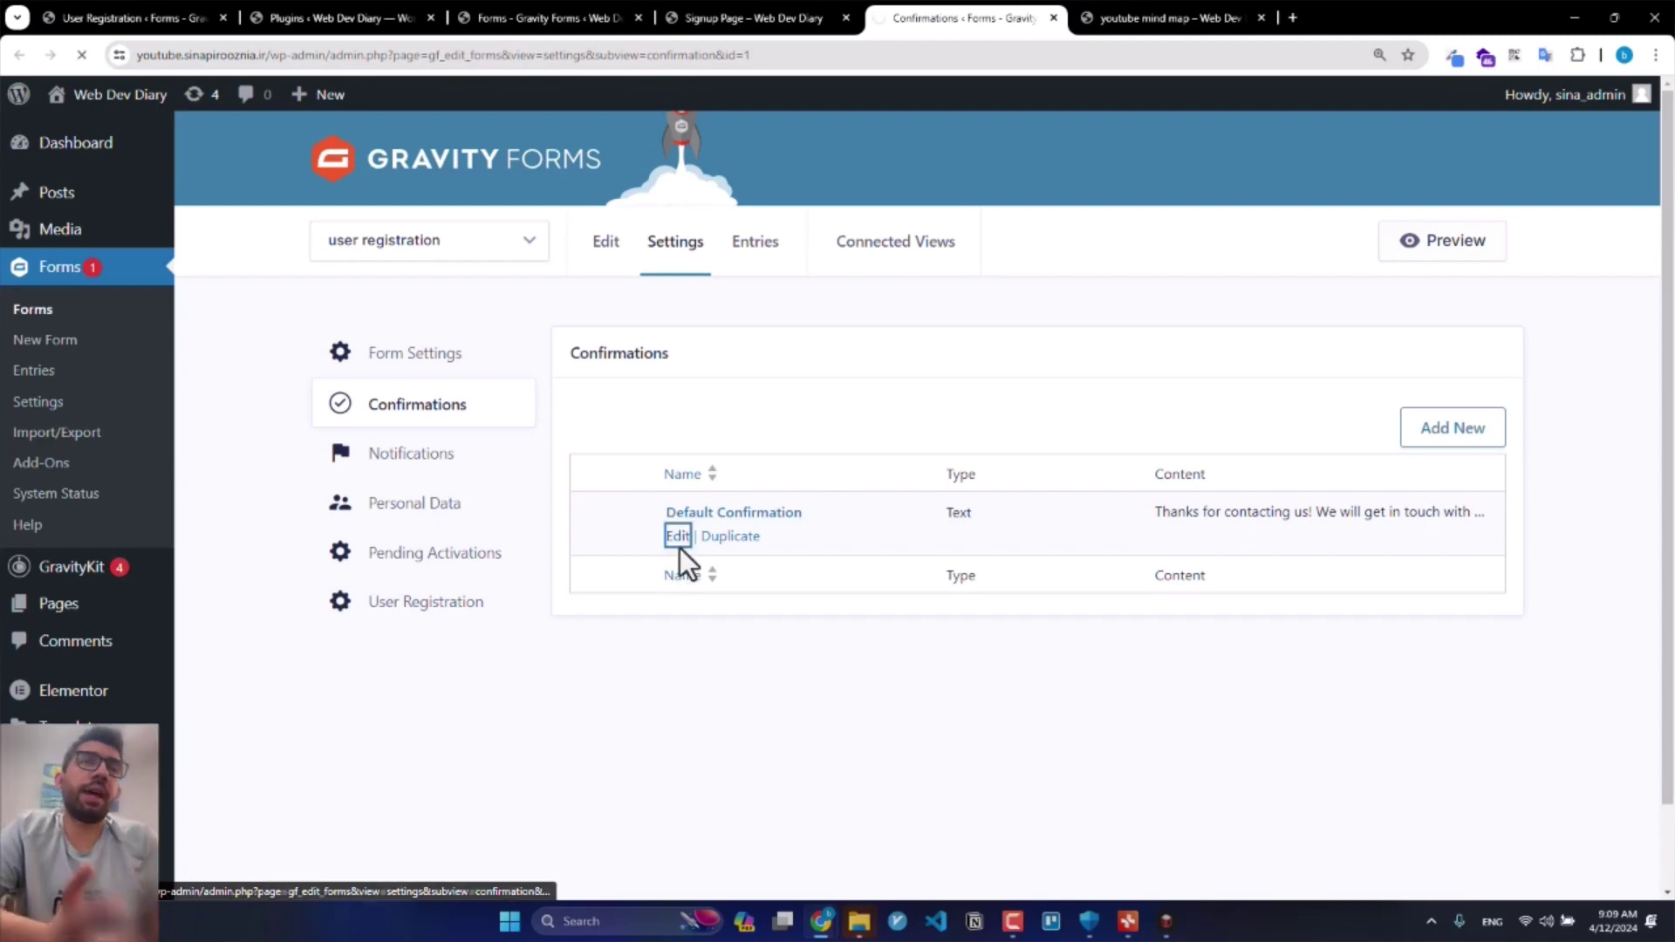
Step: Replace the message with 'Your Registration is completed, the account info will be emailed after admin confirmation' and save
triple_click(735, 609)
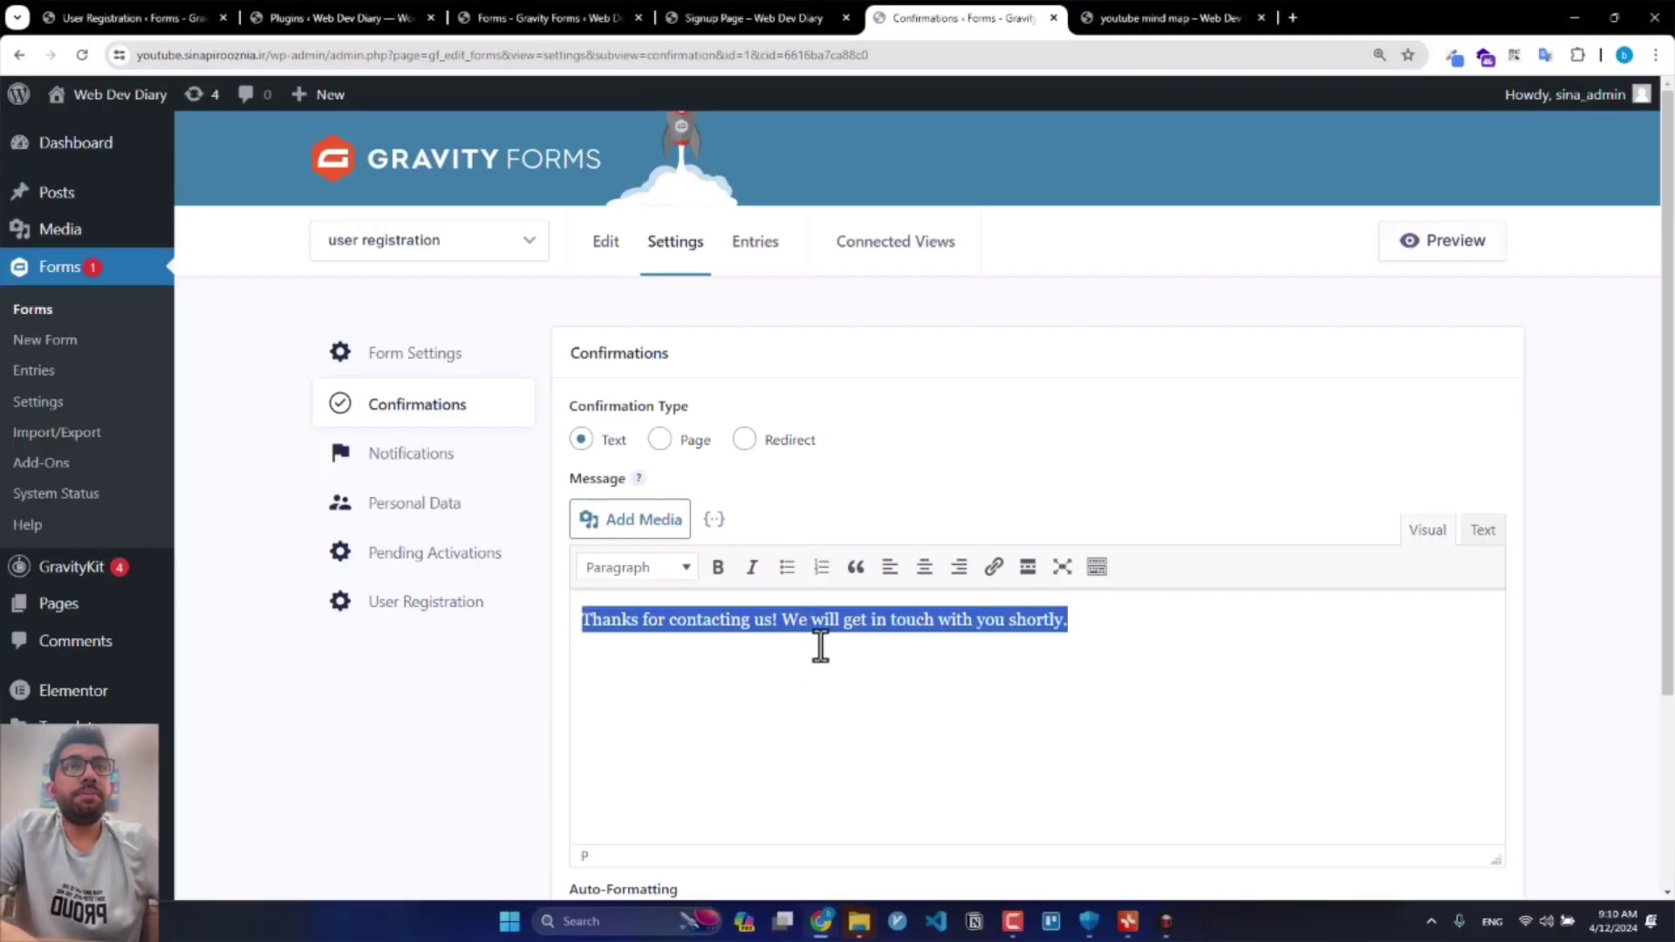
text(Your)
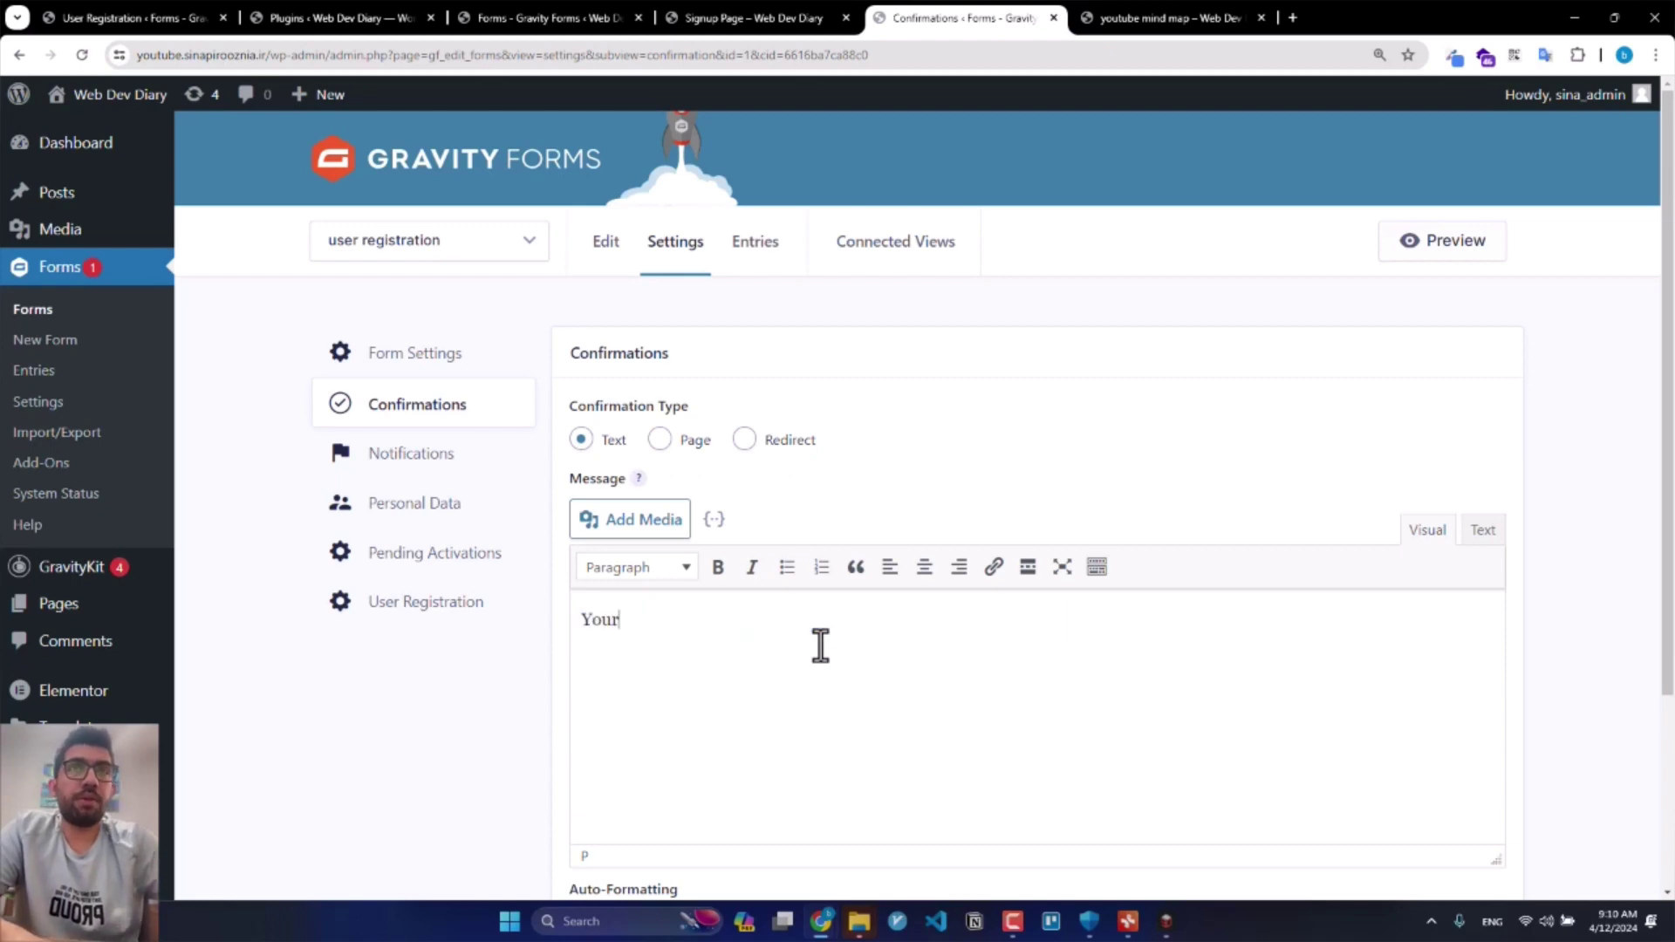
text( Registr)
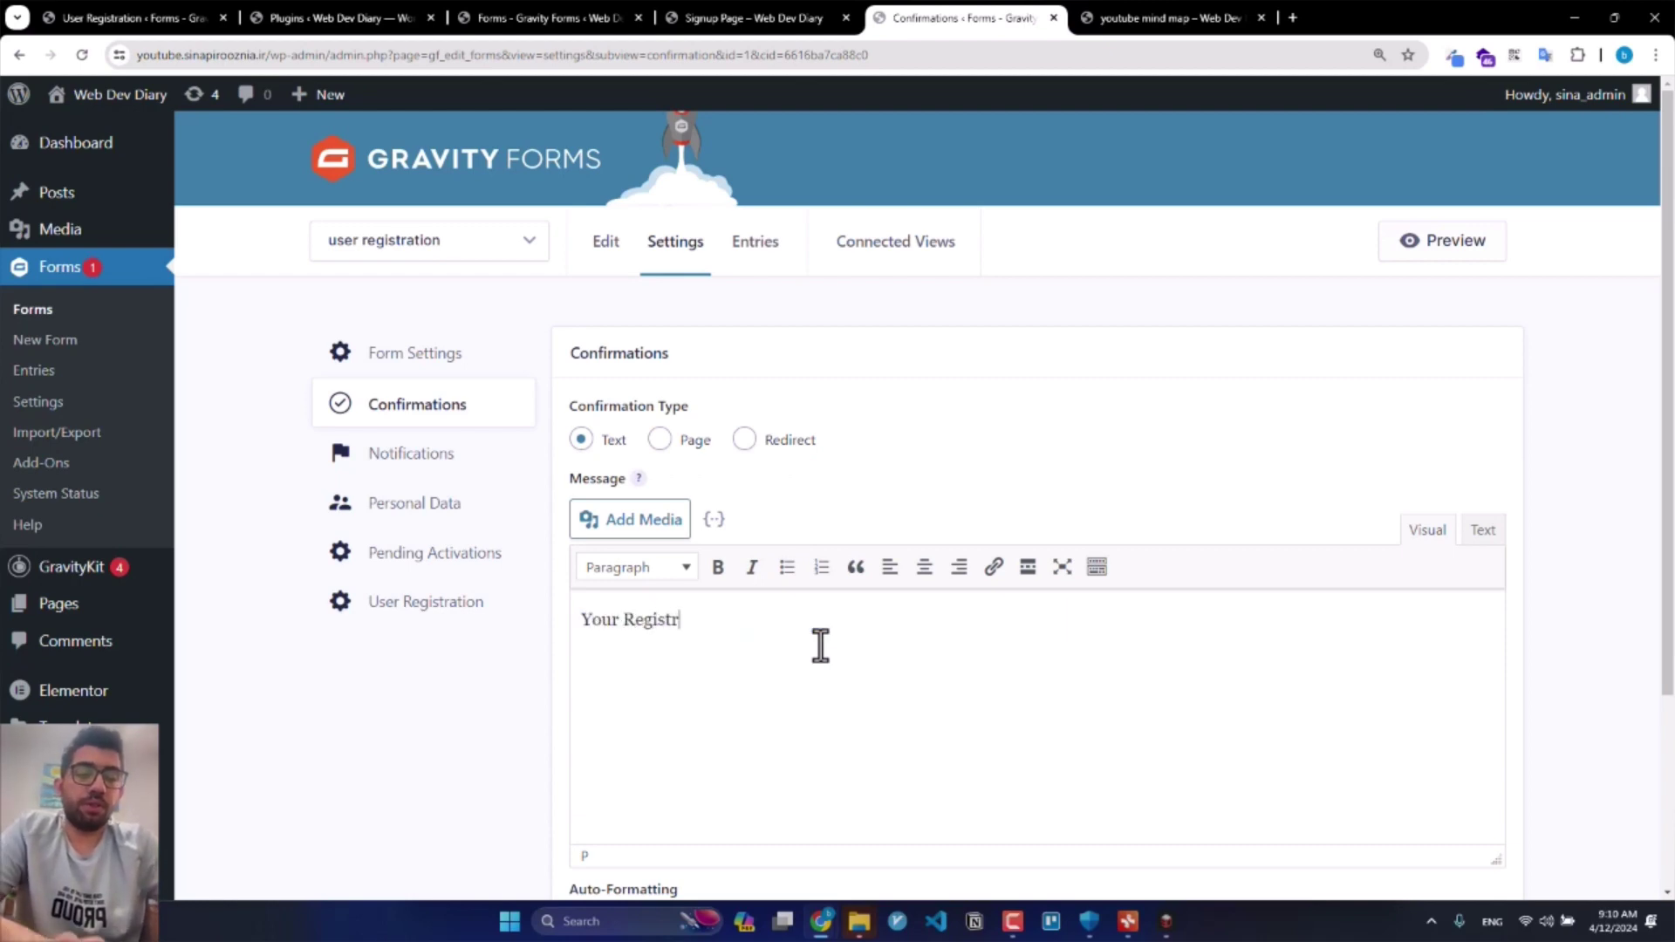
text(ation is completed.)
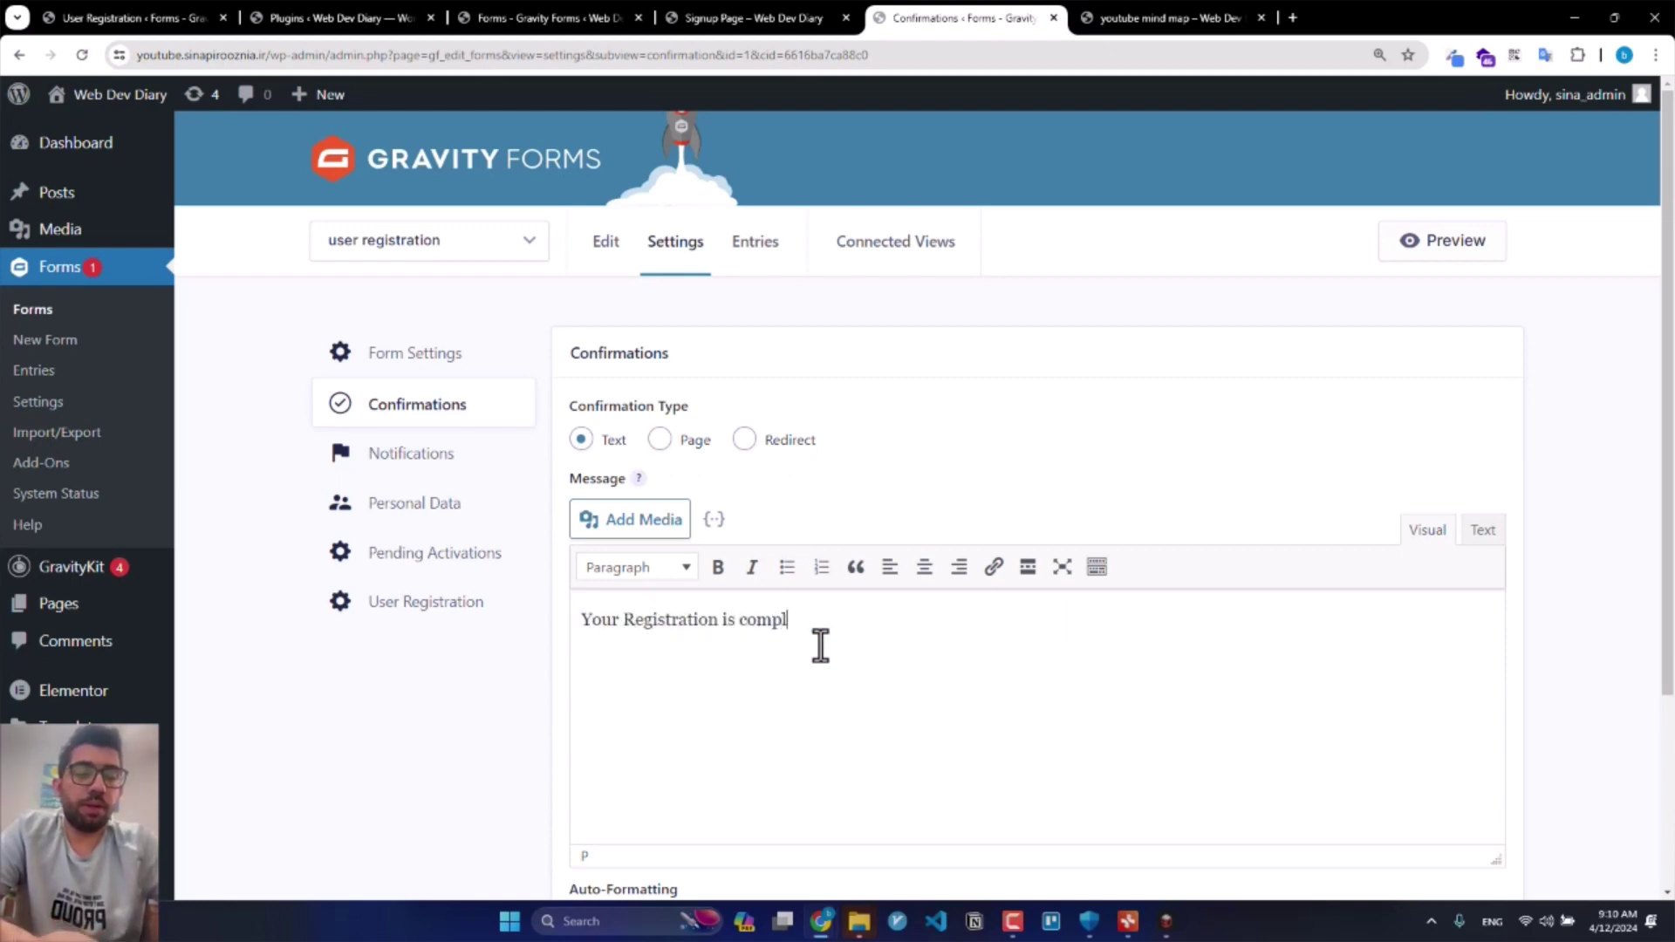
key(BackSpace)
text(, to)
key(BackSpace)
key(BackSpace)
text(the account w)
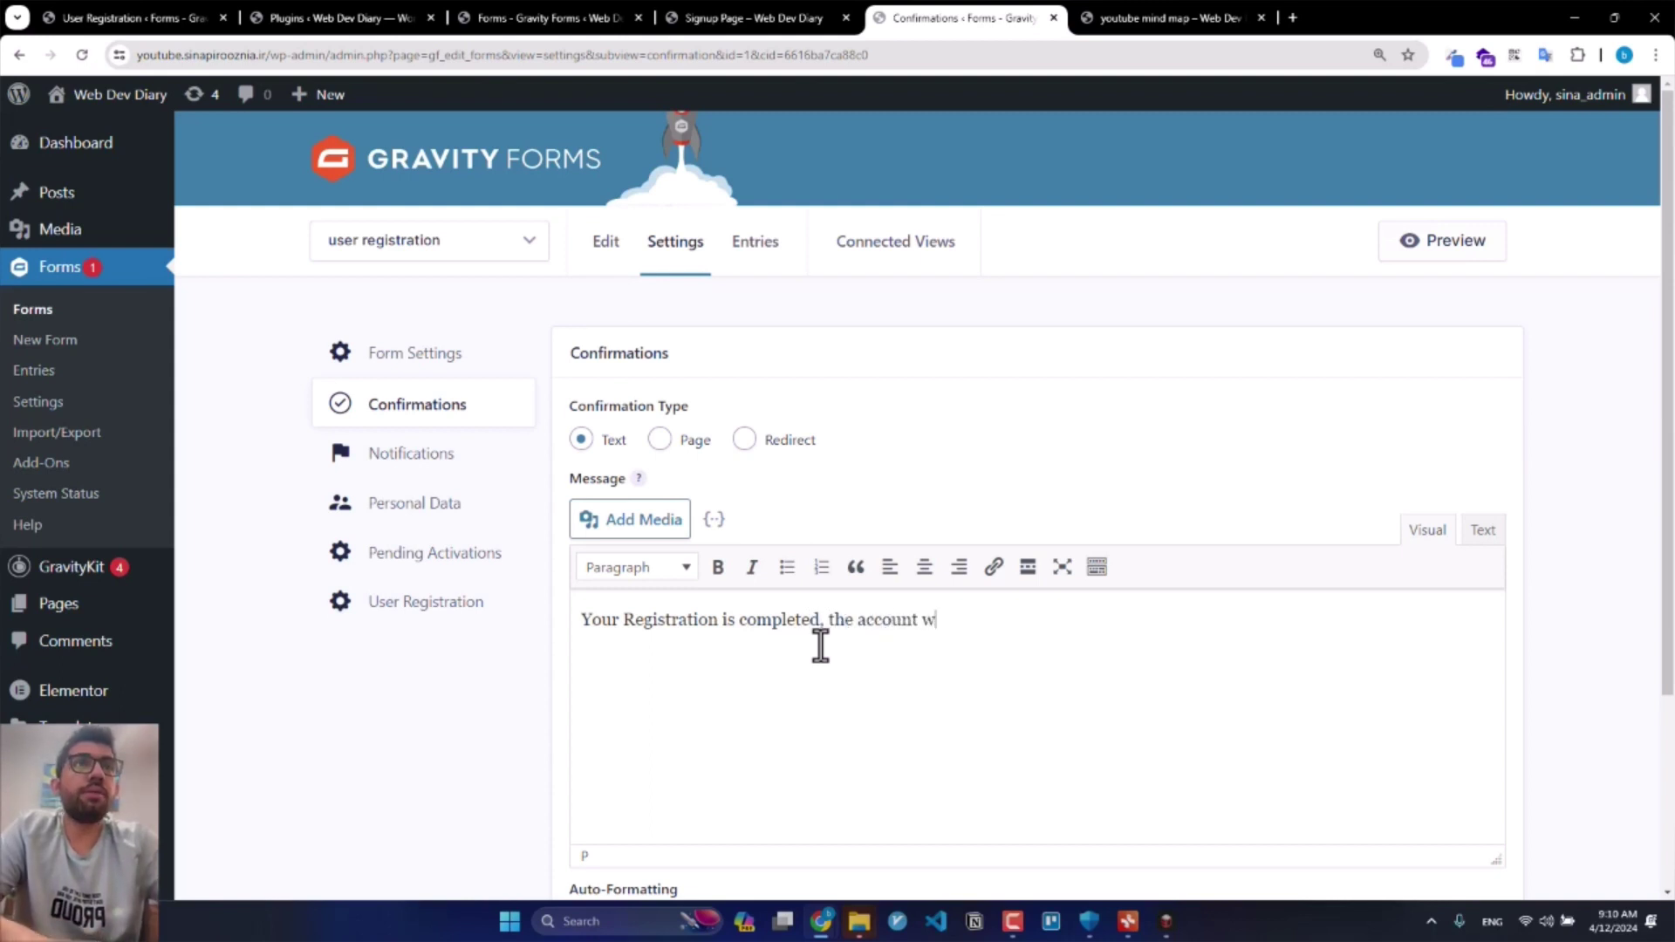
text(ill be email)
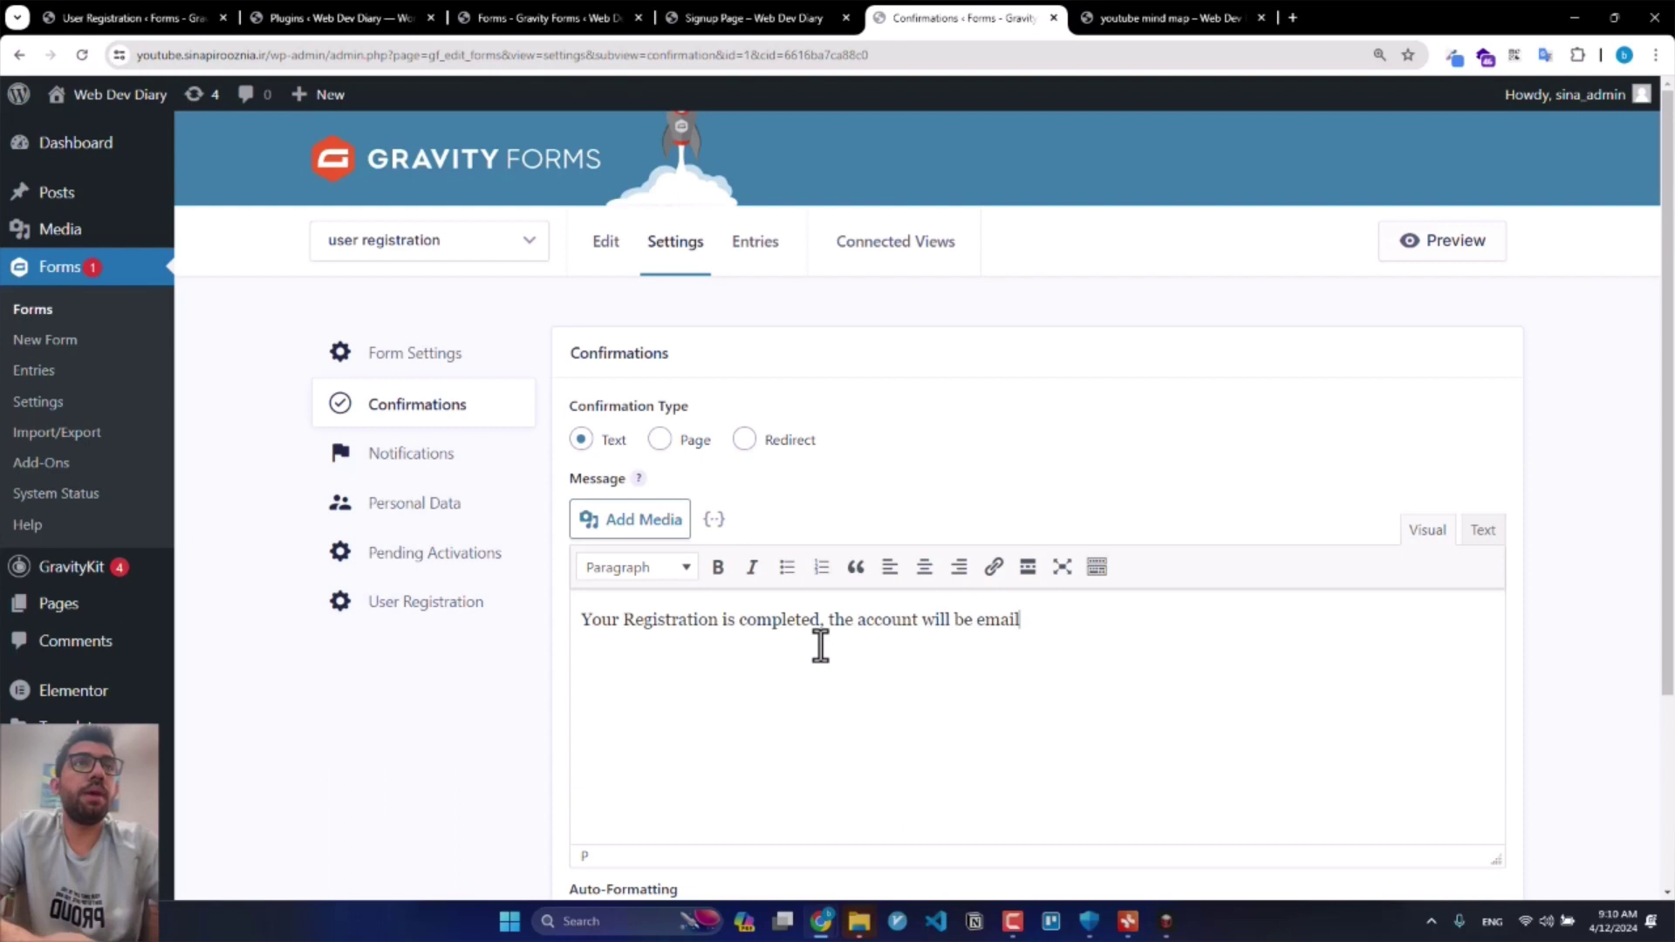
text(ed after)
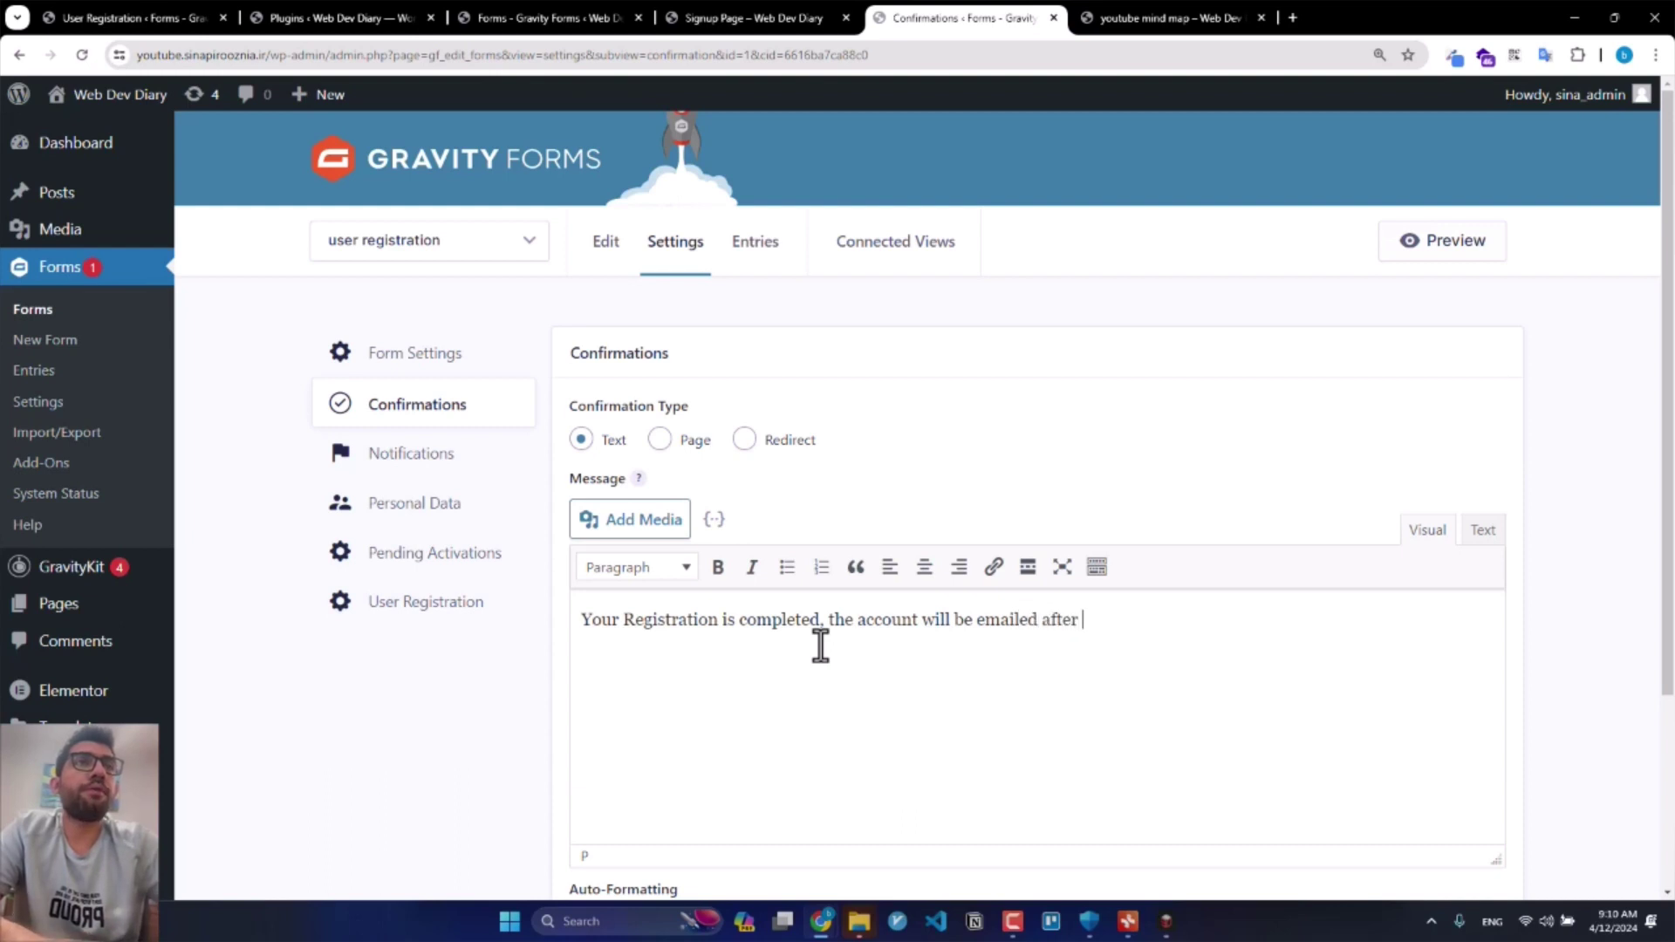
text( admin co)
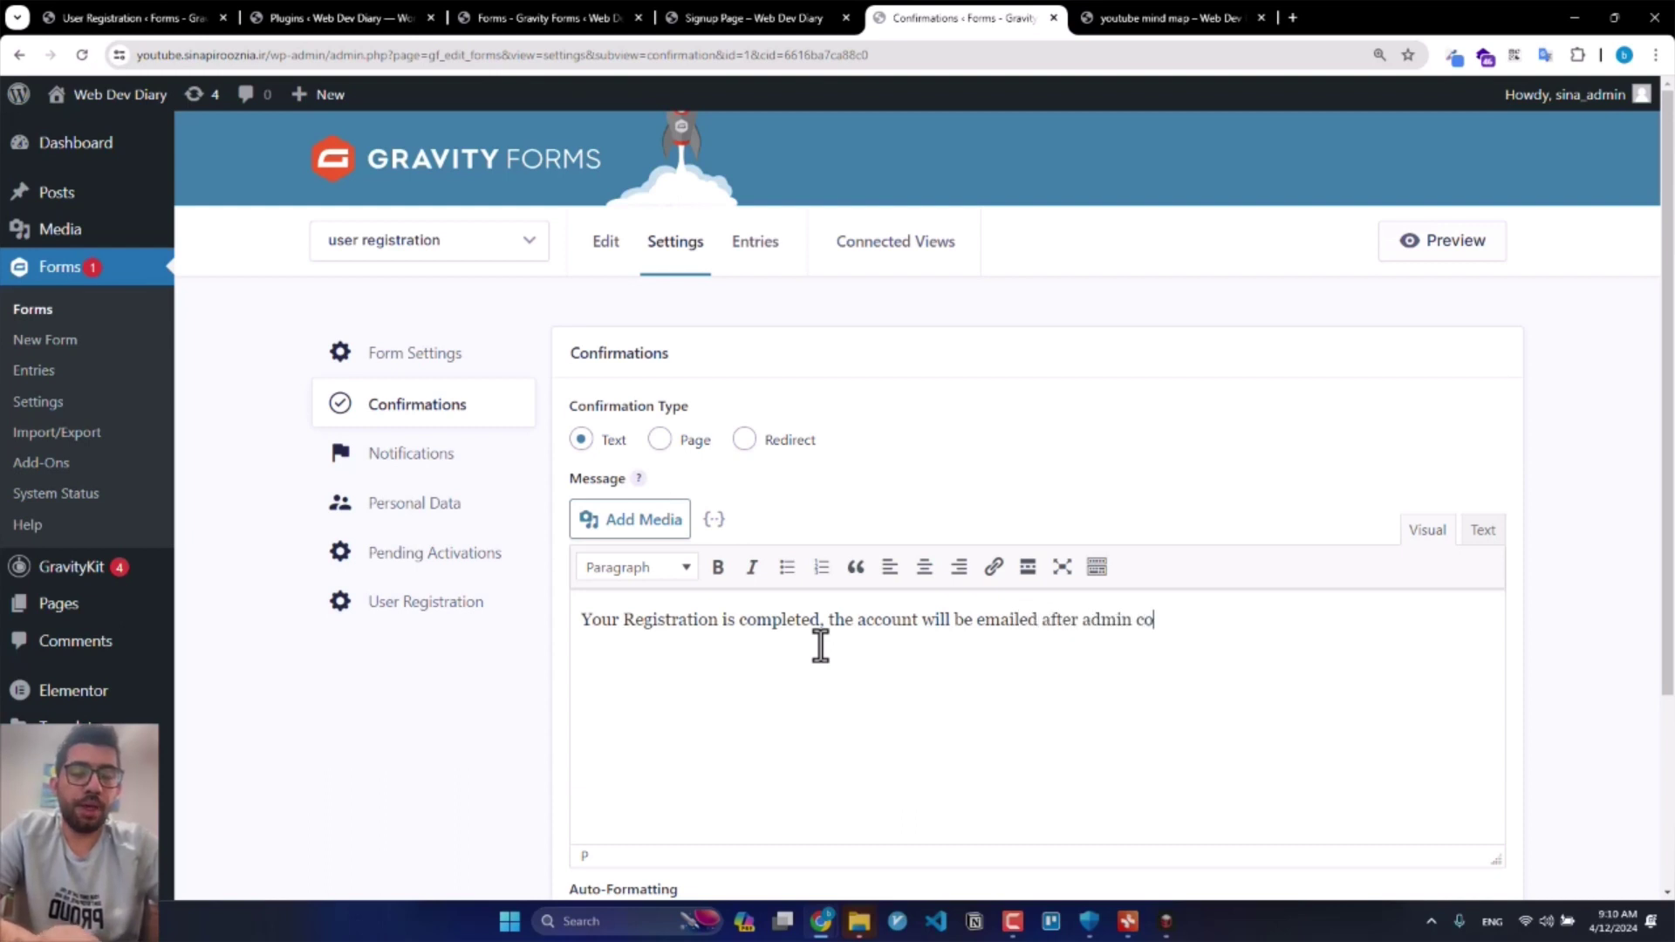
text(nfirmation)
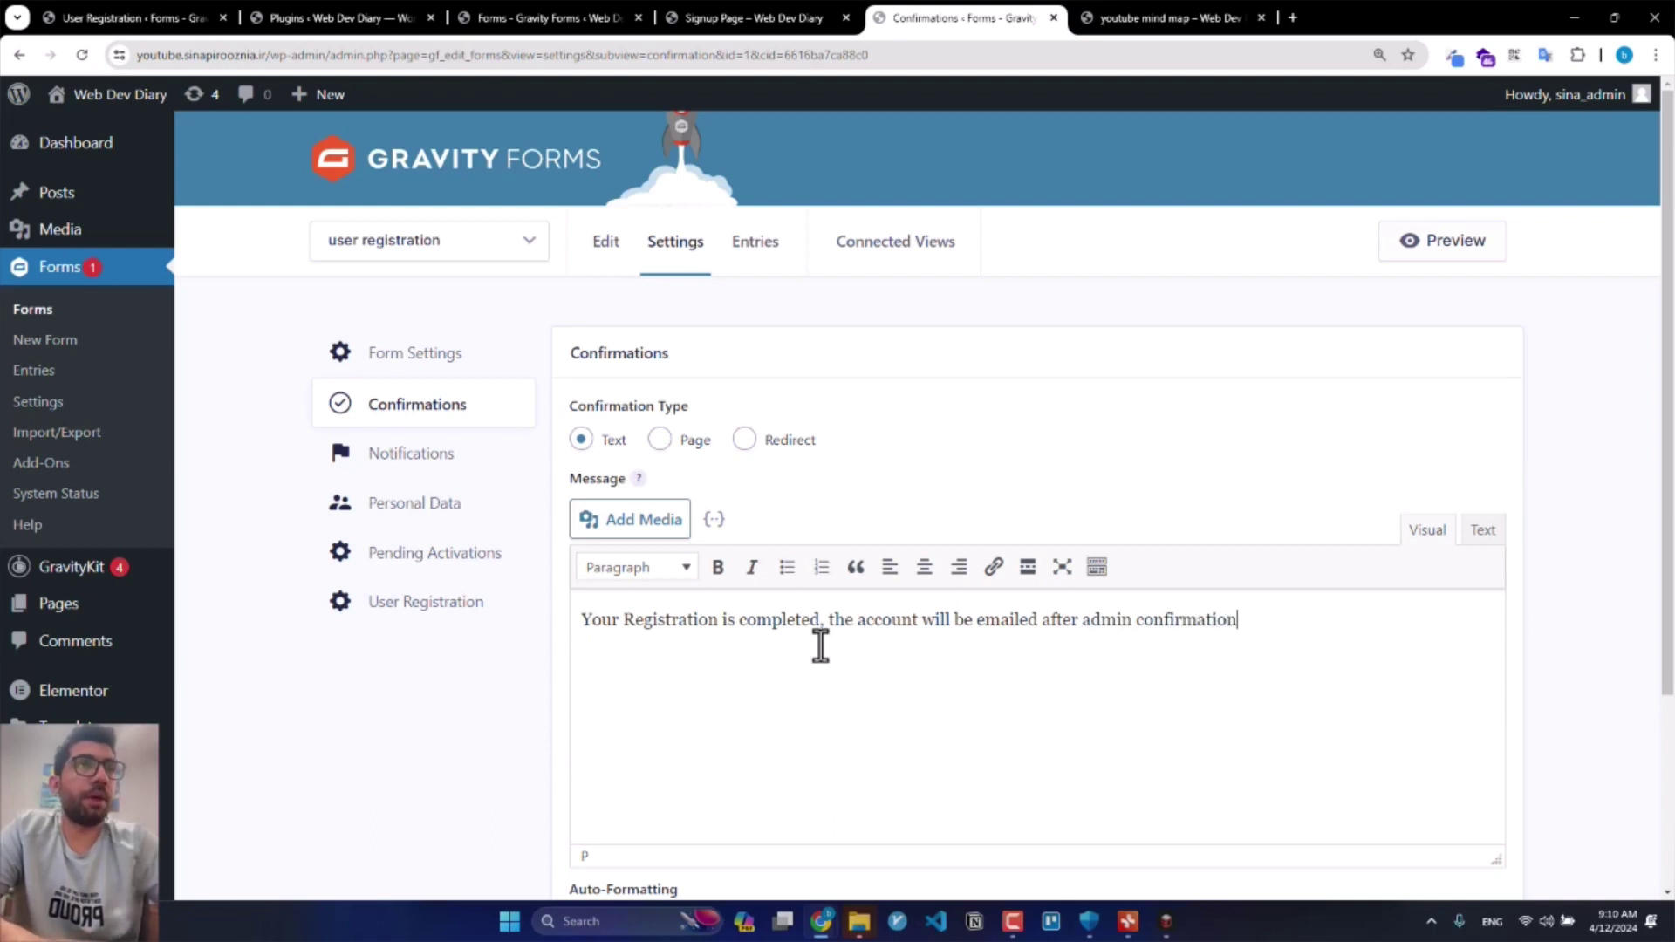
click(918, 619)
text(info)
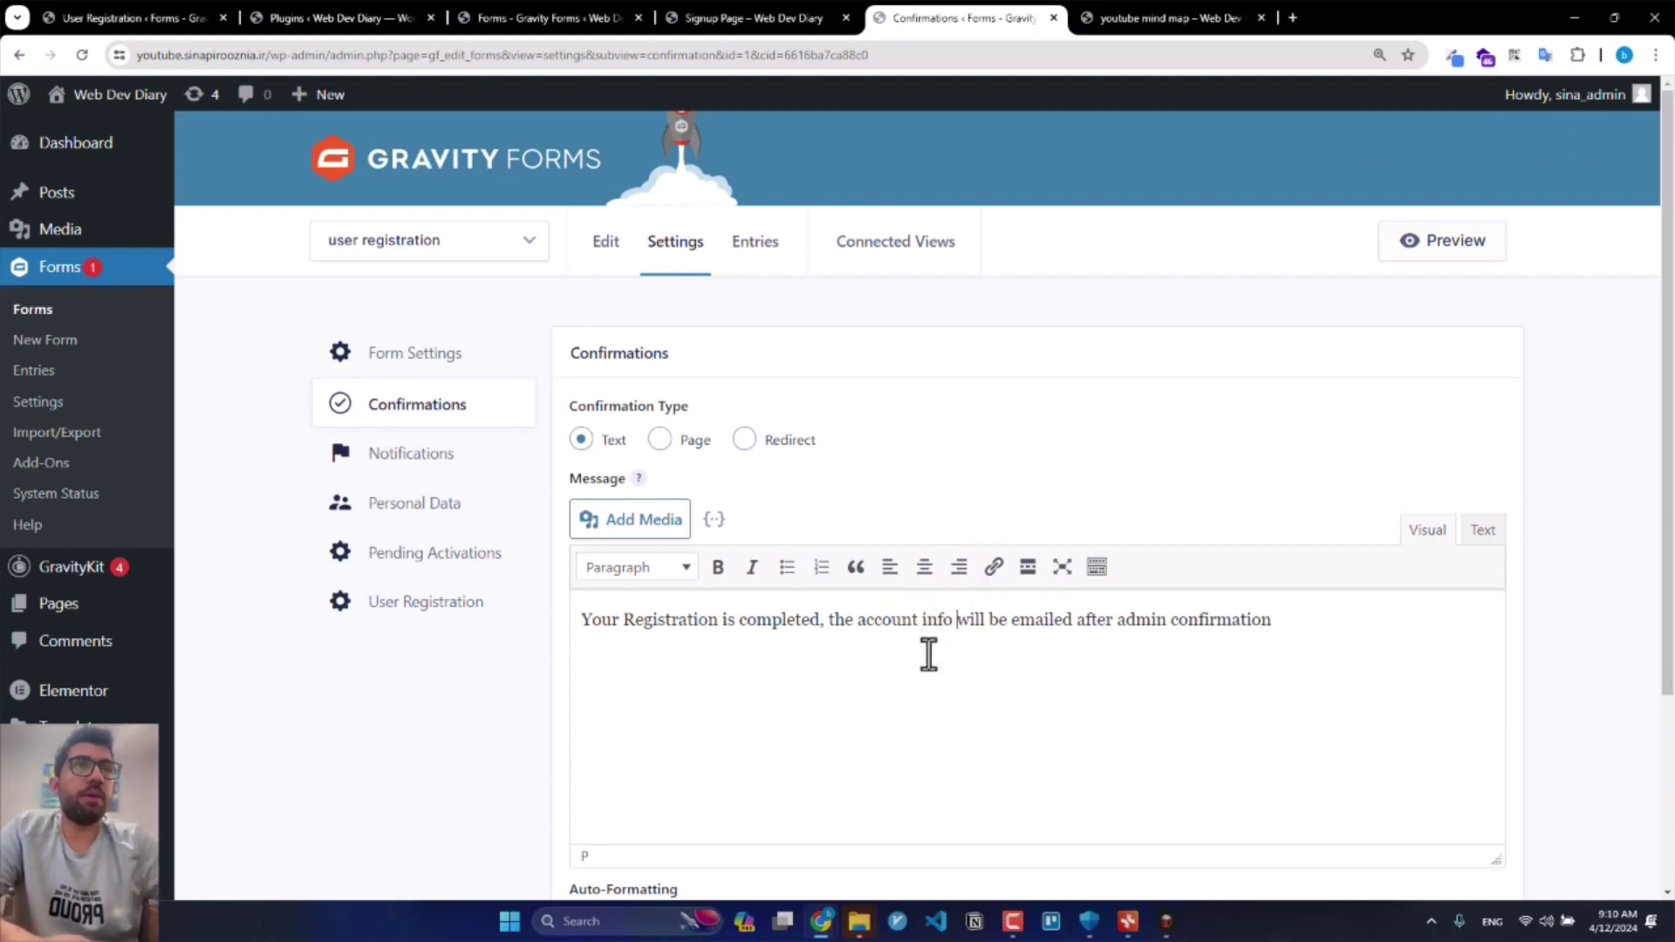
scroll(946, 637, down, 3)
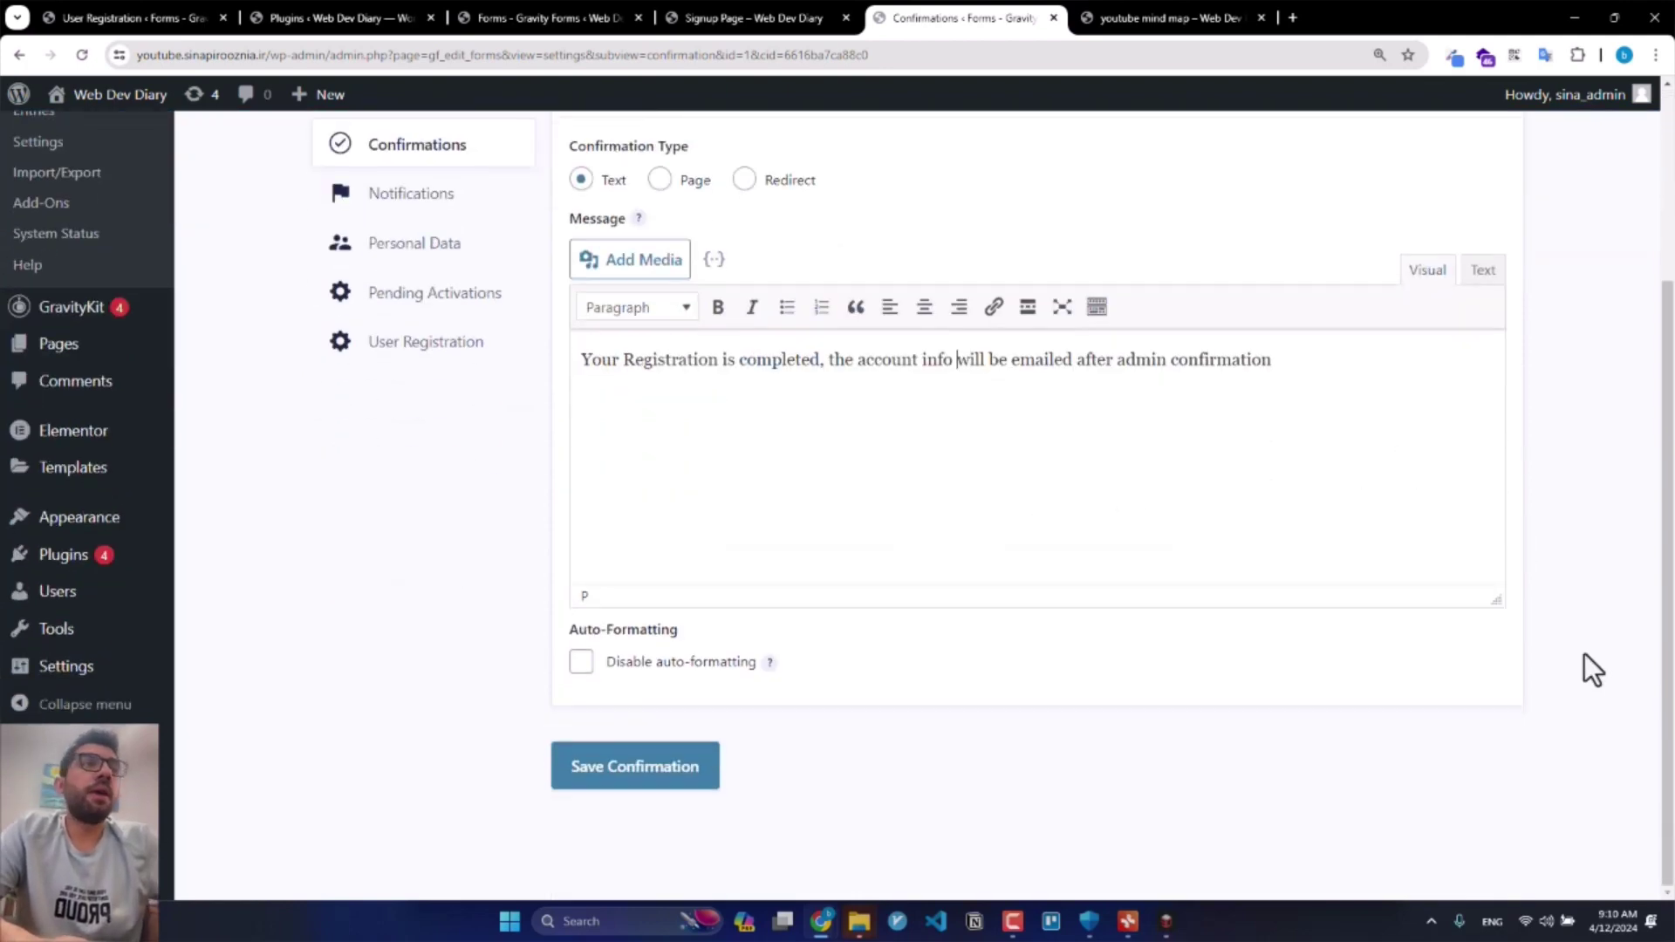
click(654, 793)
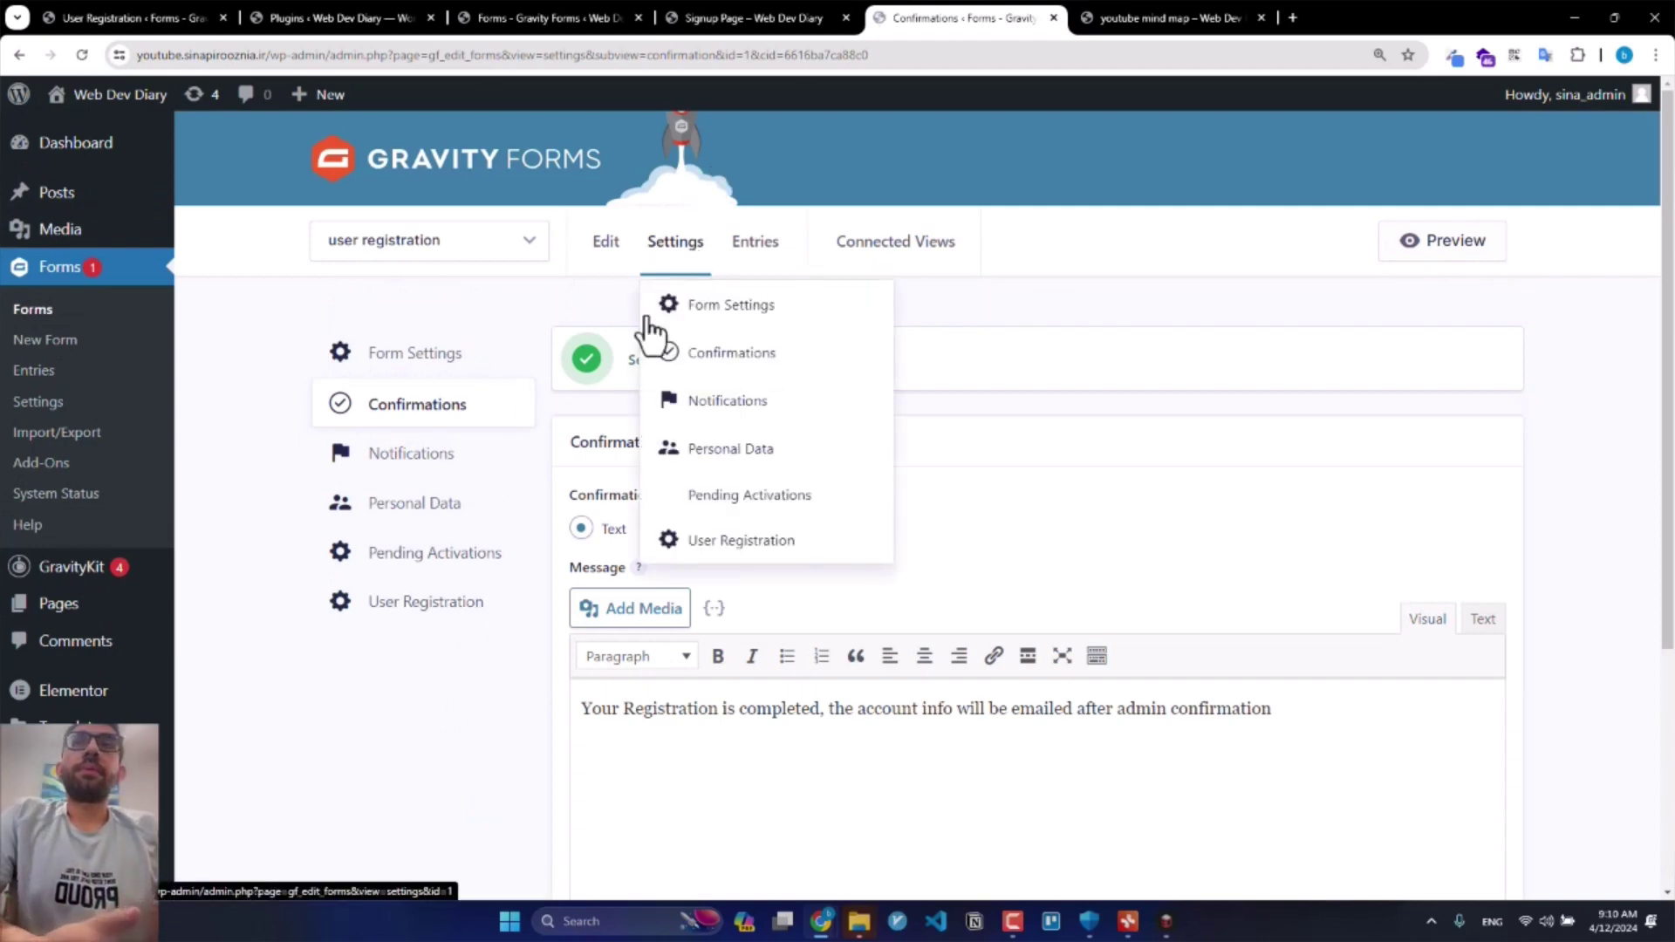
Step: Show the form's Pending Activations, select the first pending username, and open All Users in a new tab
mouse_move(666, 260)
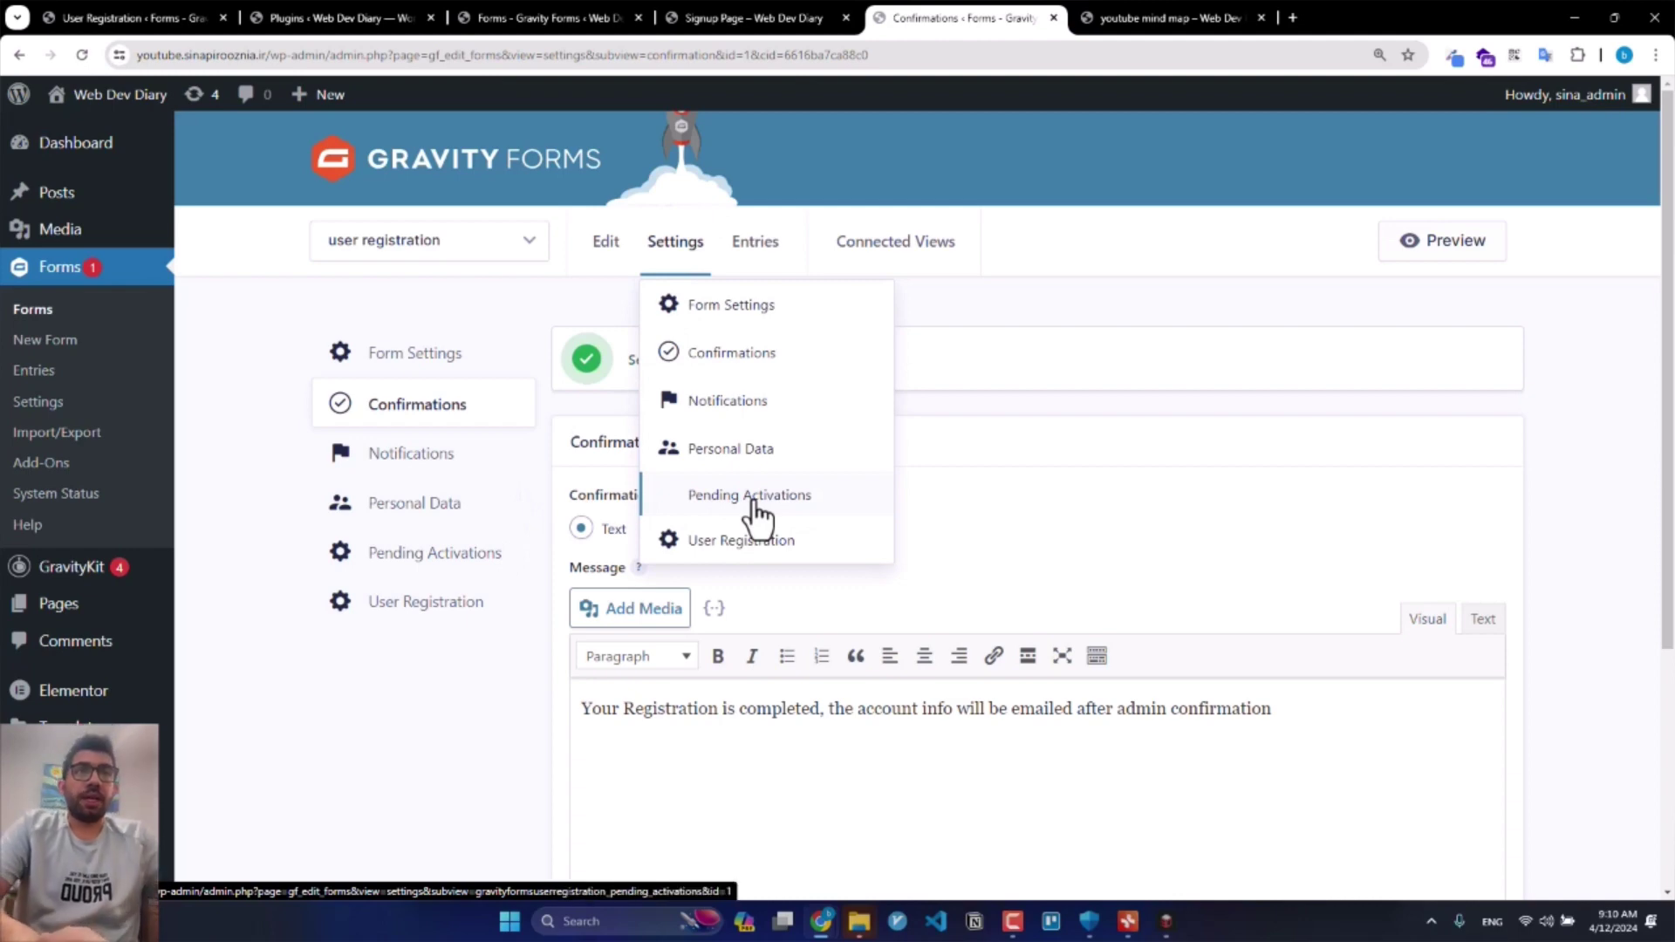
click(755, 499)
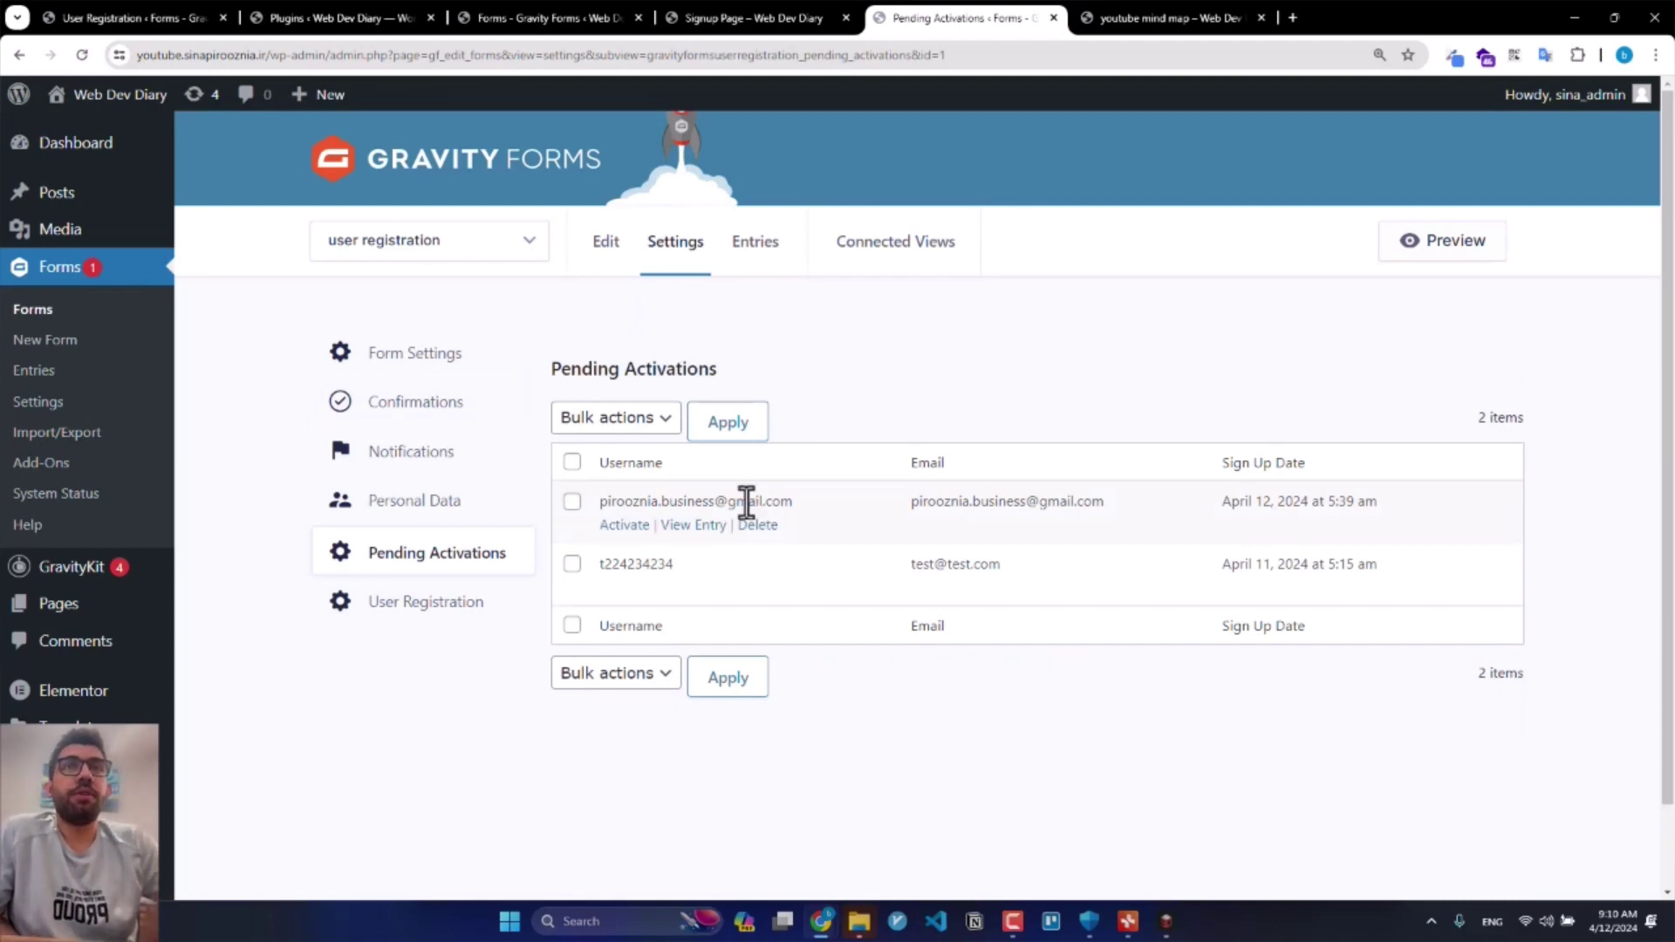
drag(595, 506, 782, 514)
triple_click(796, 506)
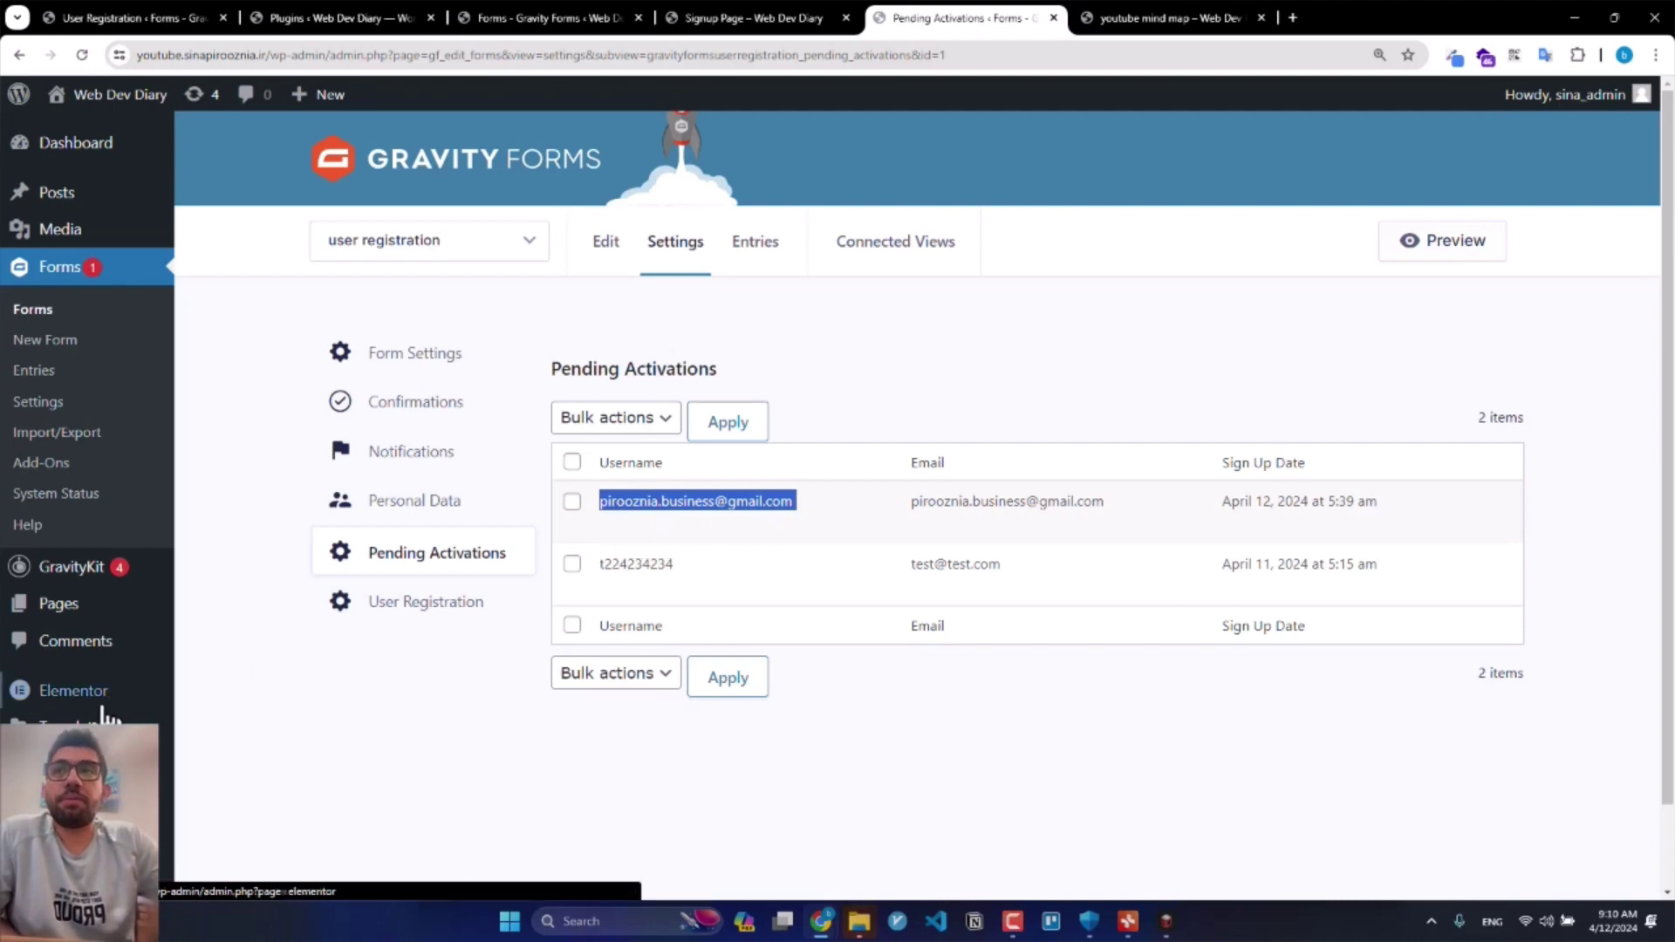
scroll(52, 689, down, 1)
middle_click(61, 726)
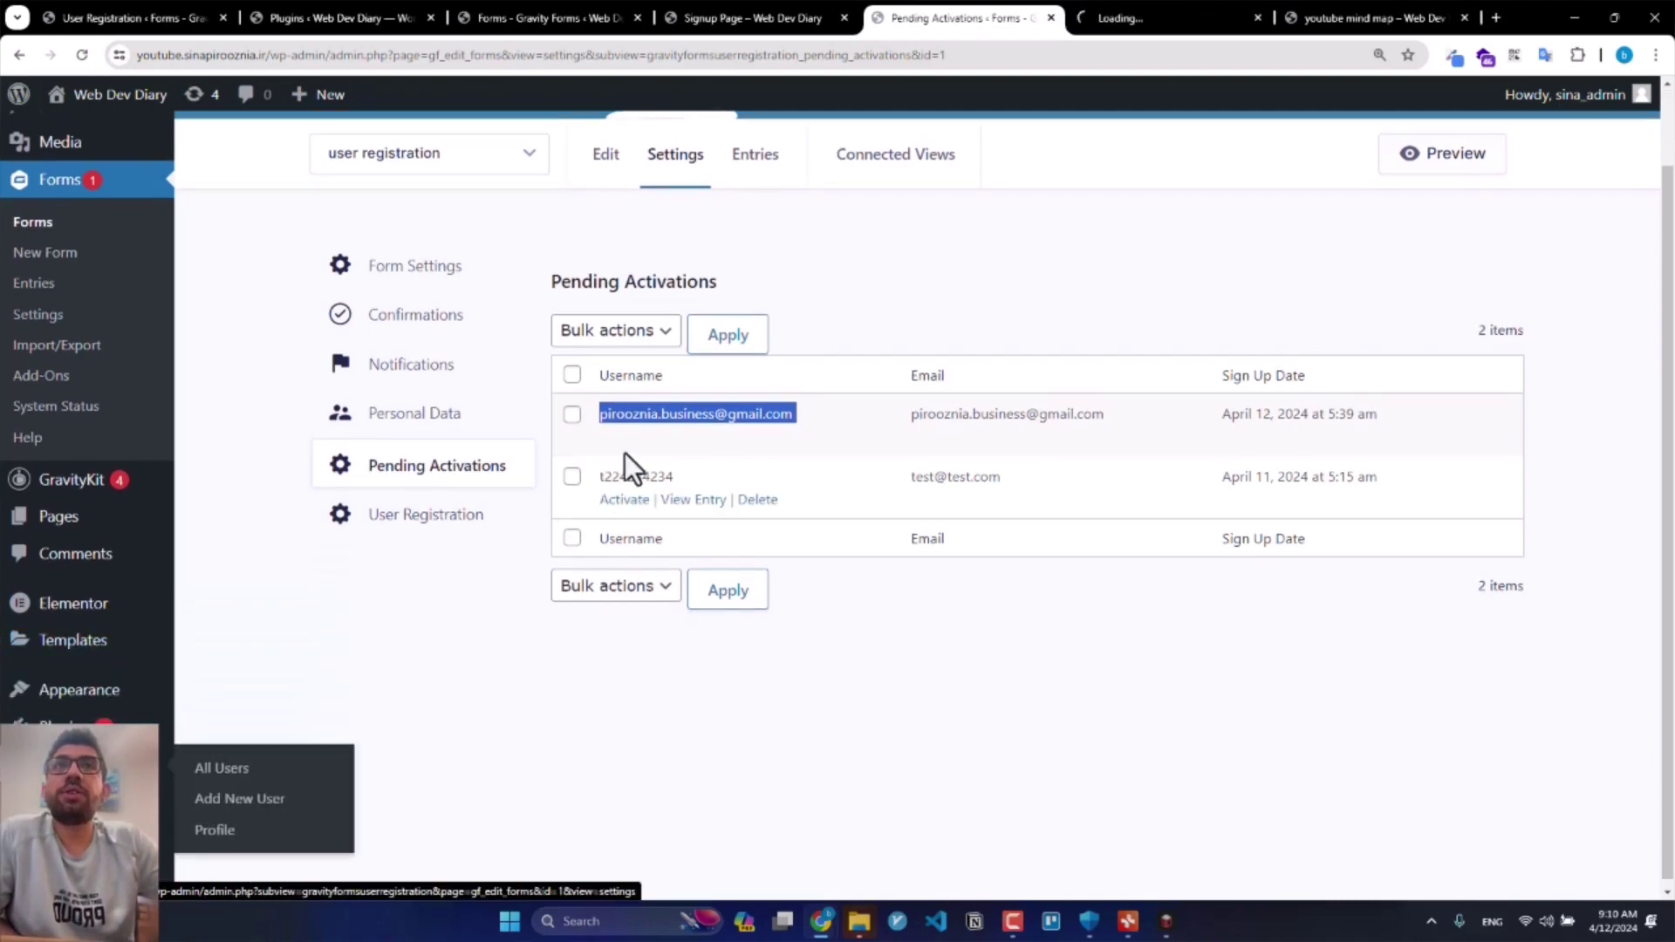
Step: Check the Users list, then edit the user Creation by GF feed and scroll to Additional Options
click(1171, 5)
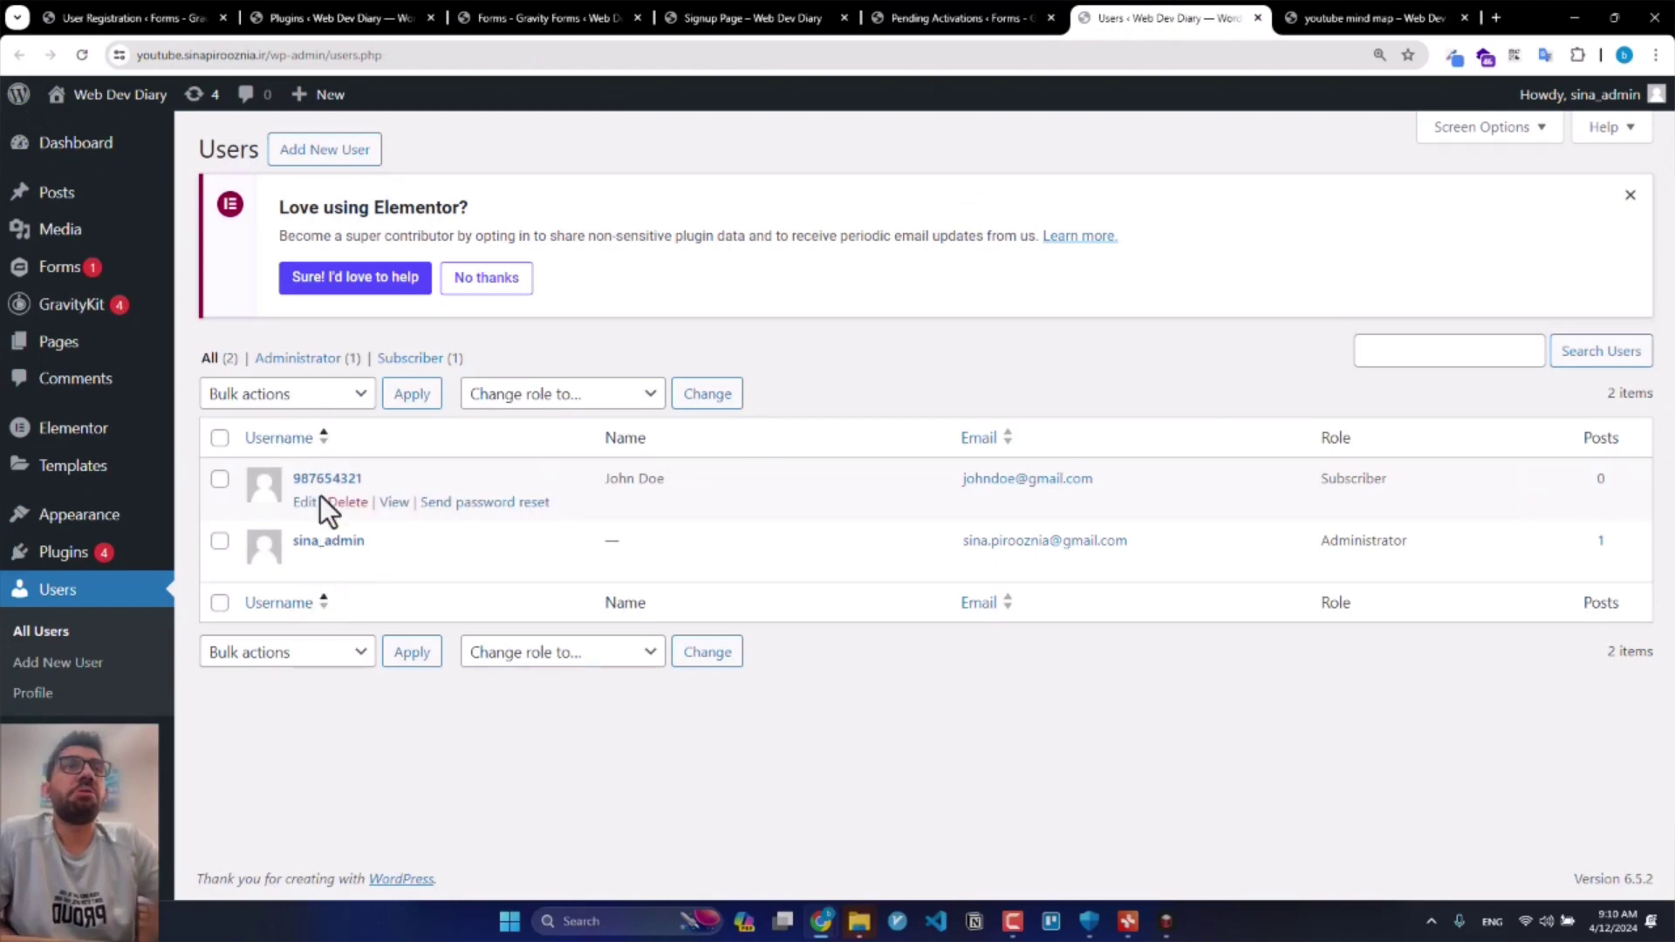
click(942, 12)
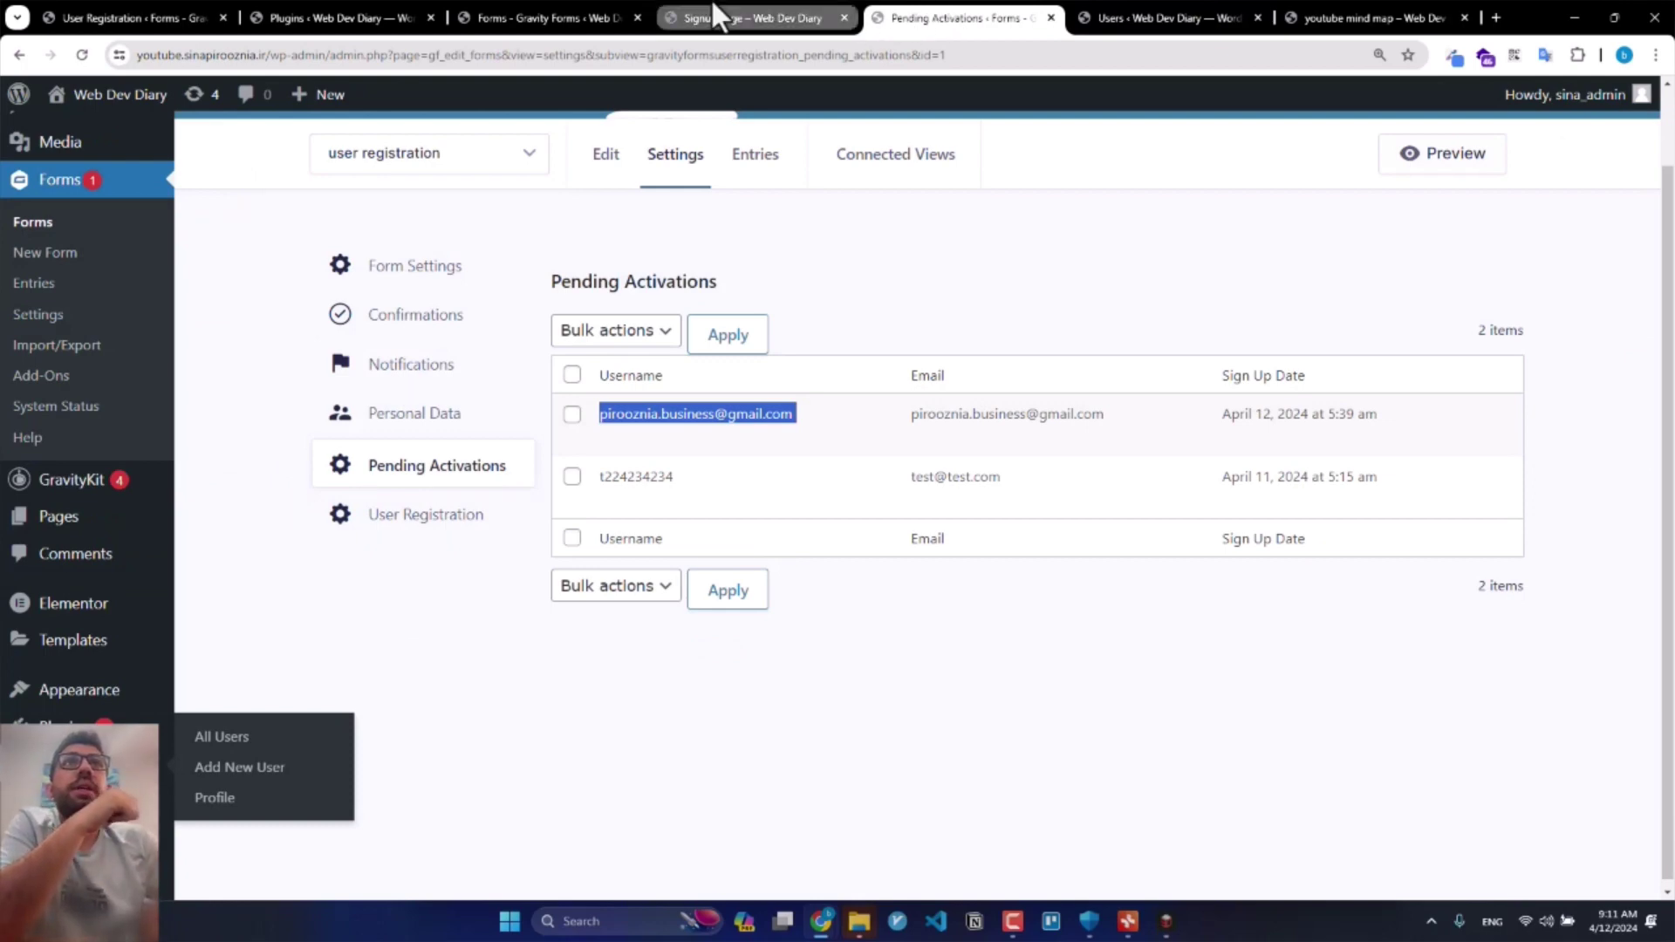
mouse_move(703, 157)
middle_click(745, 373)
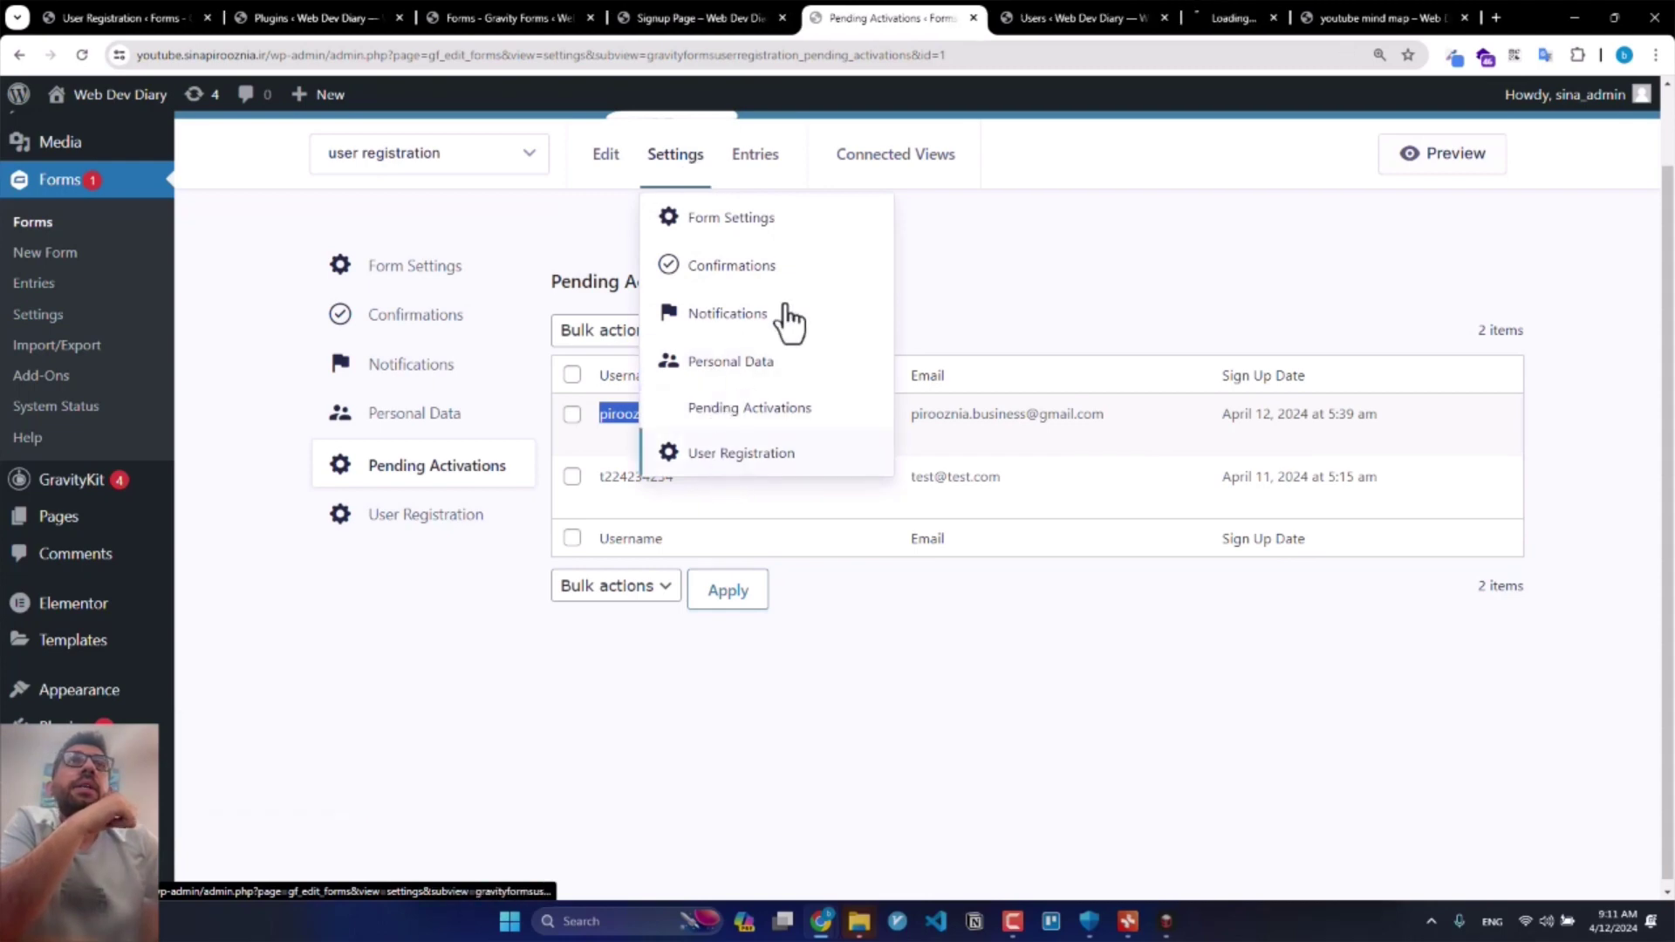
click(1169, 15)
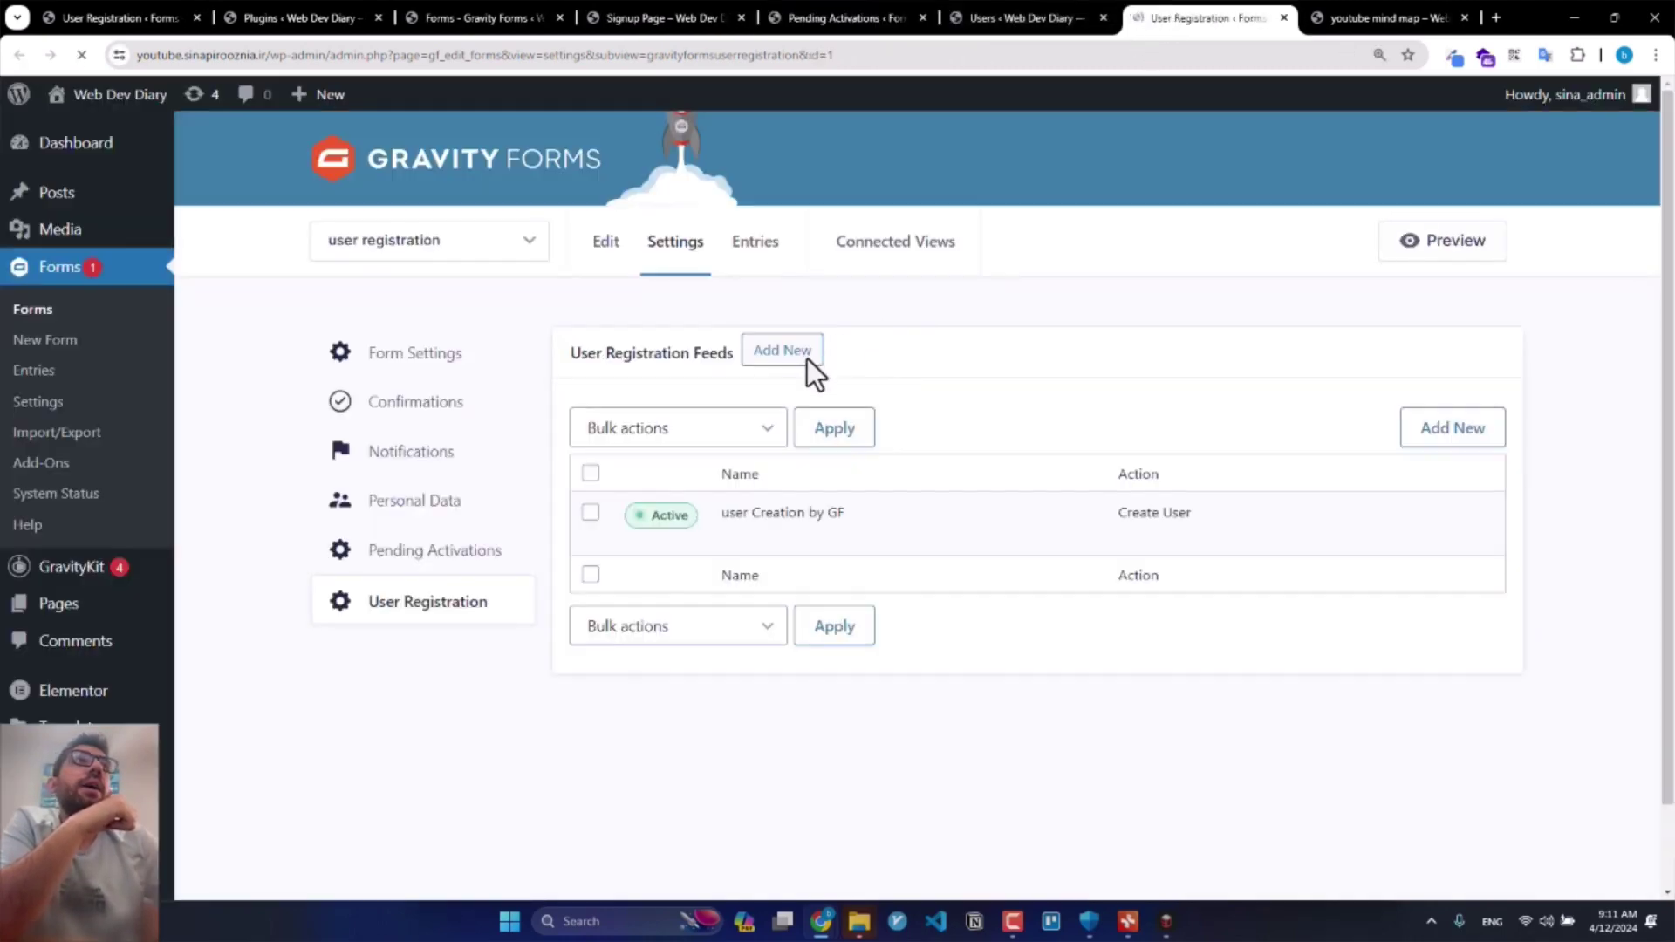
scroll(768, 392, down, 1)
click(734, 449)
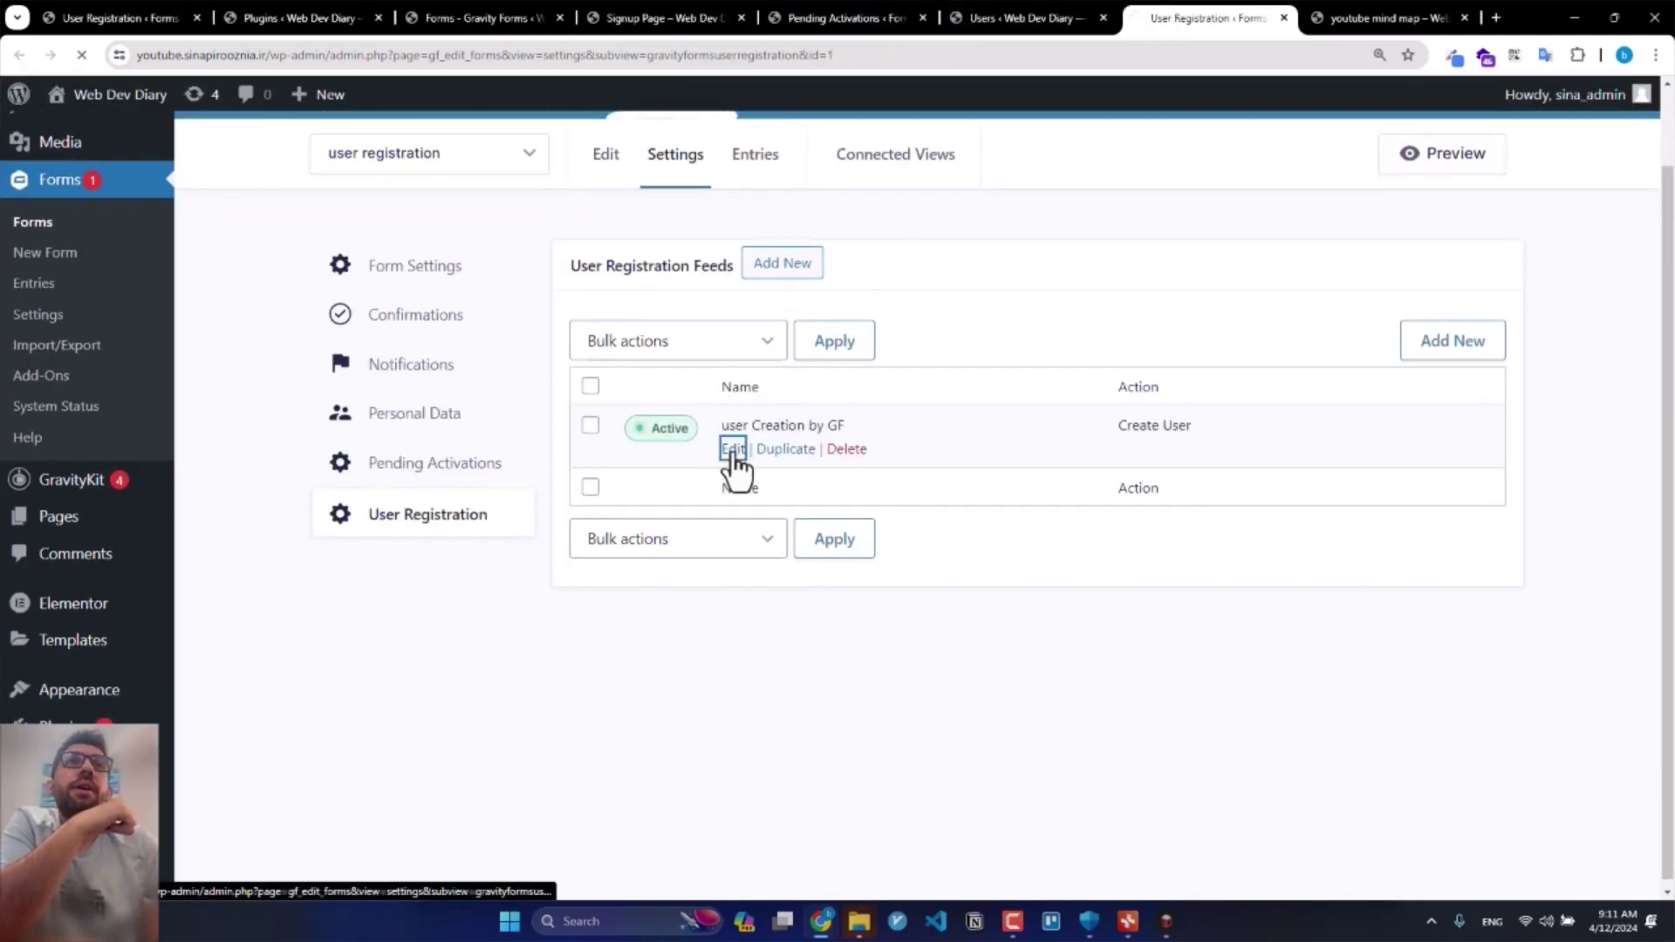
scroll(546, 602, down, 15)
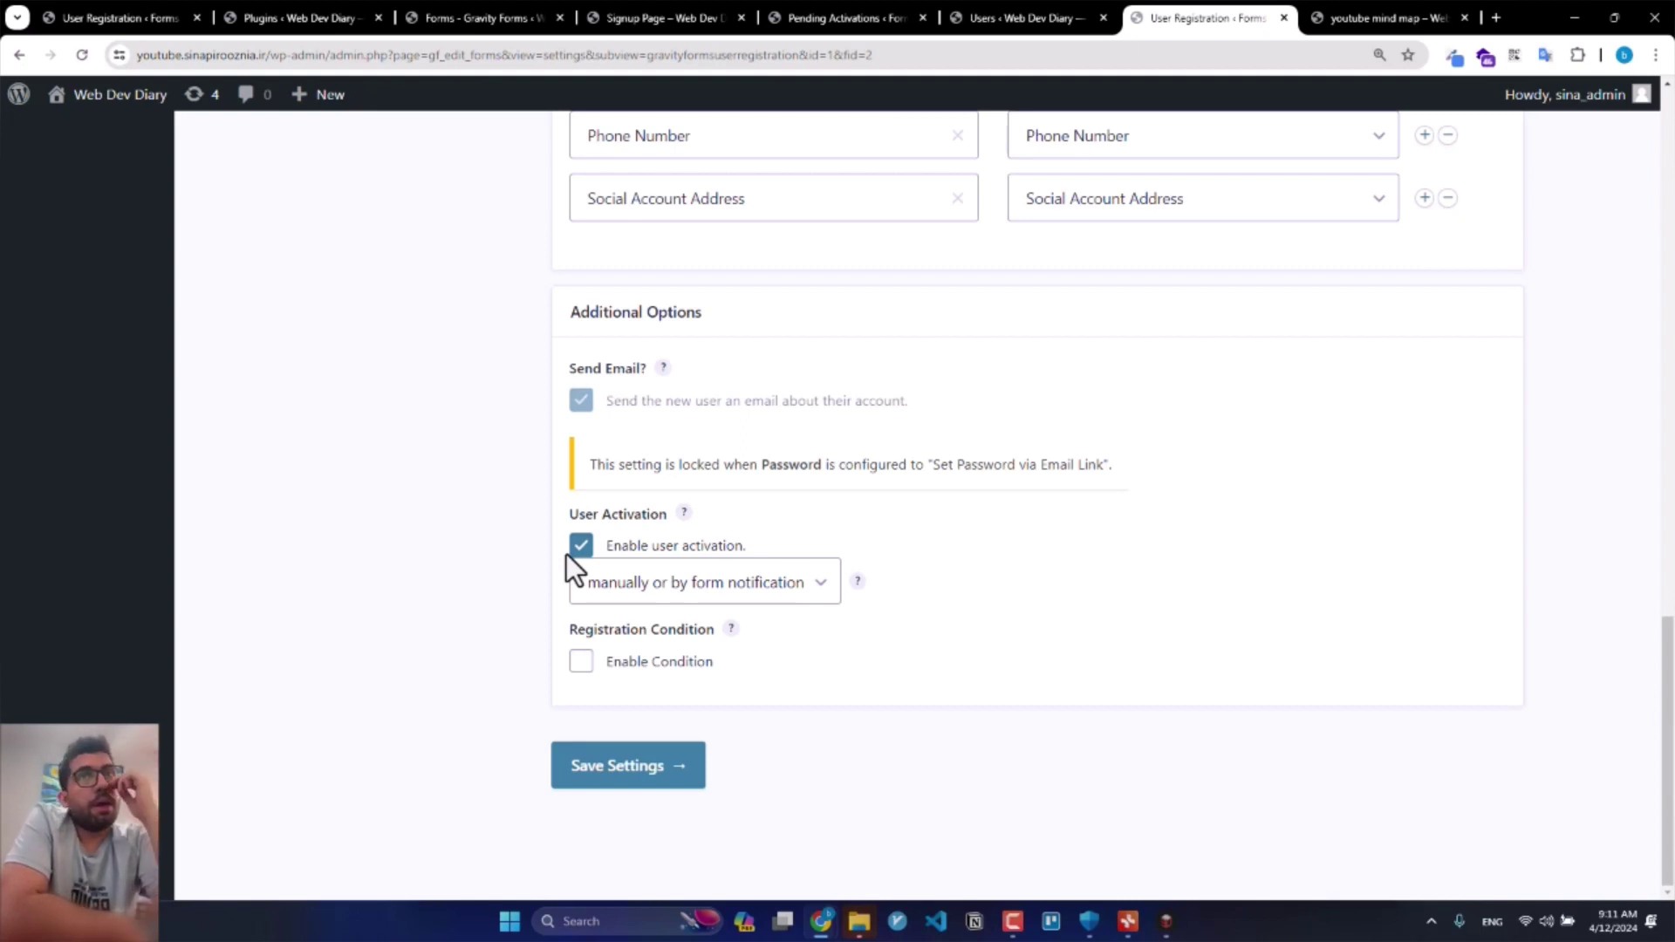
Step: Activate the first pending sign-up and reload Users to confirm it appears as a Subscriber
click(1075, 16)
click(833, 16)
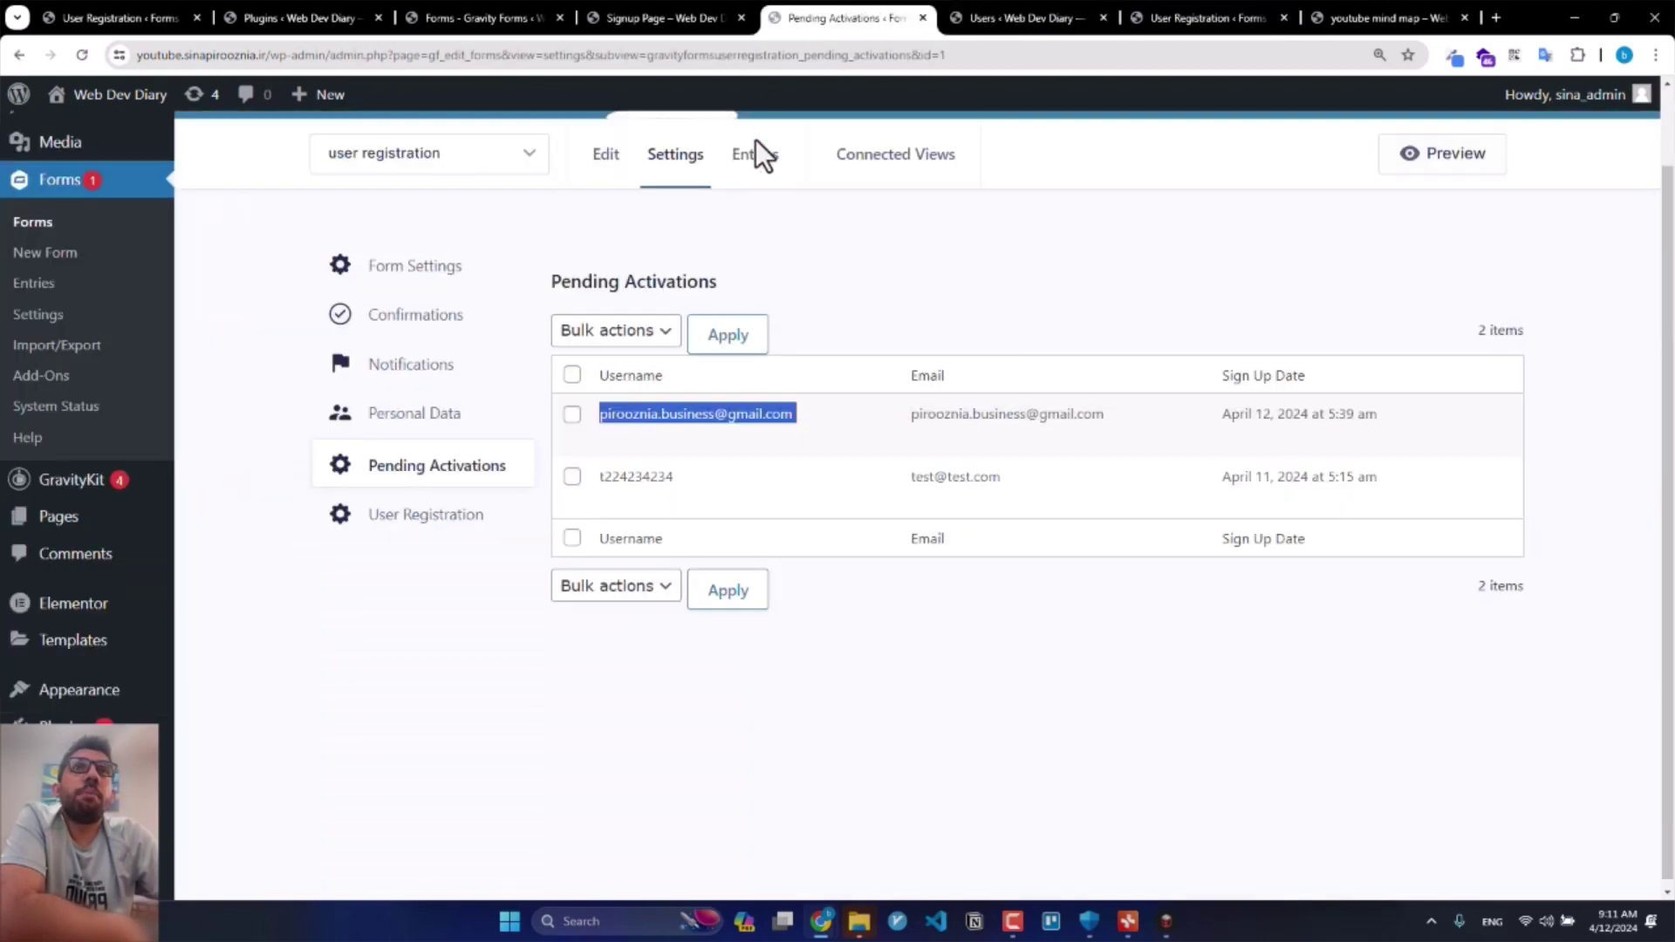
click(637, 442)
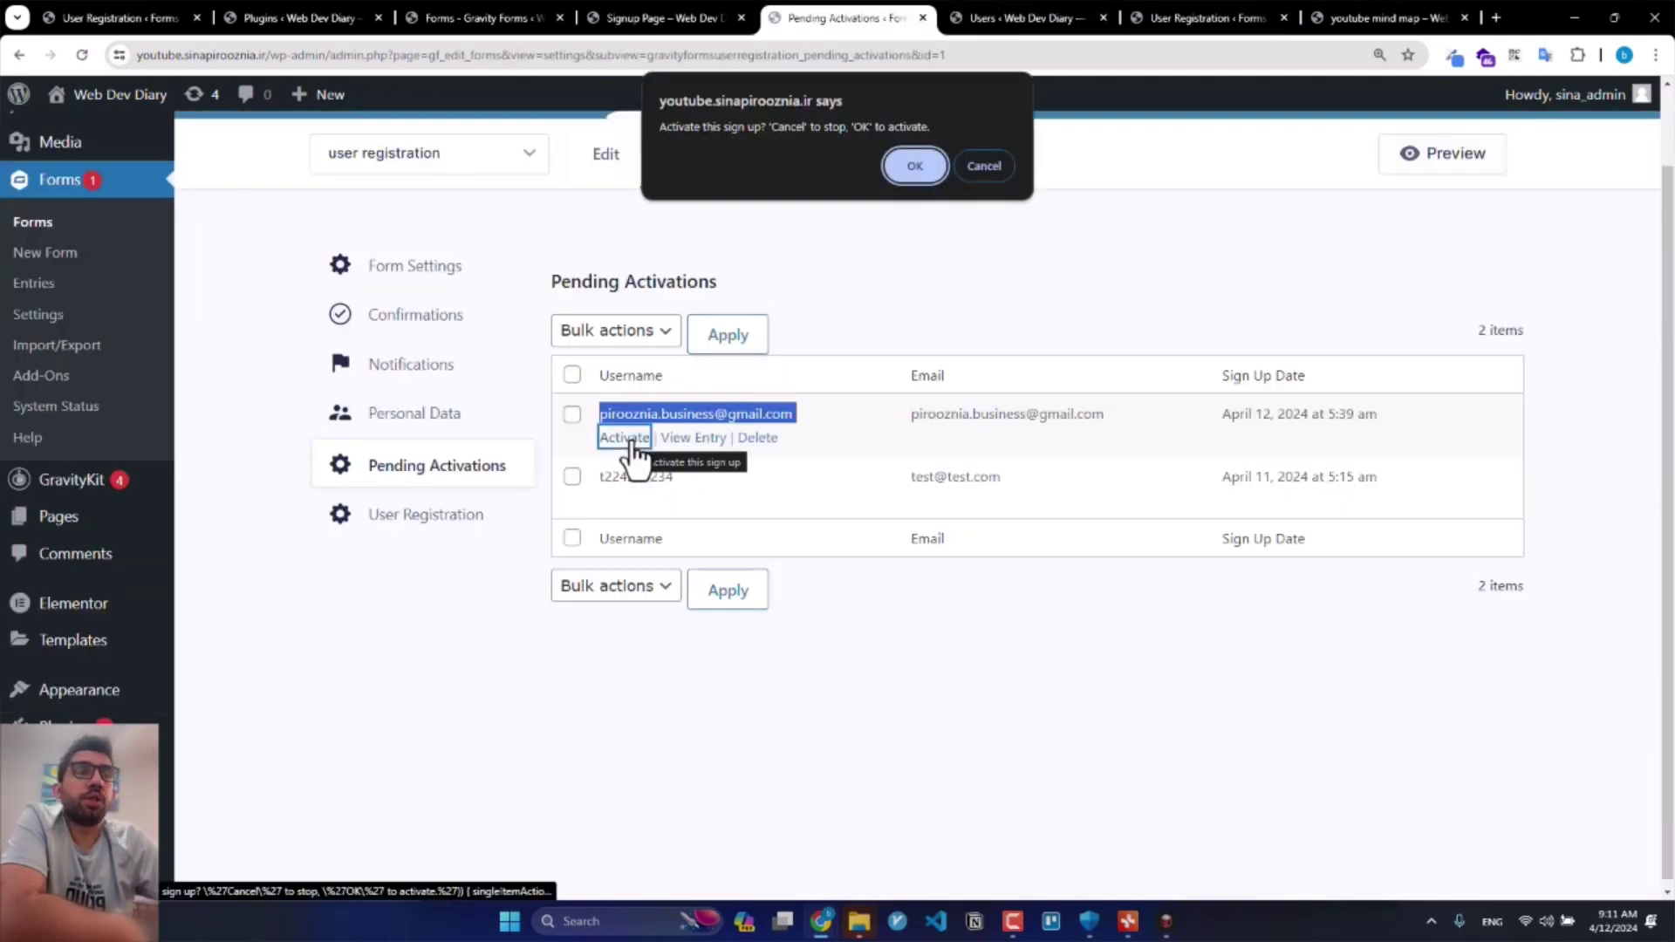
key(Return)
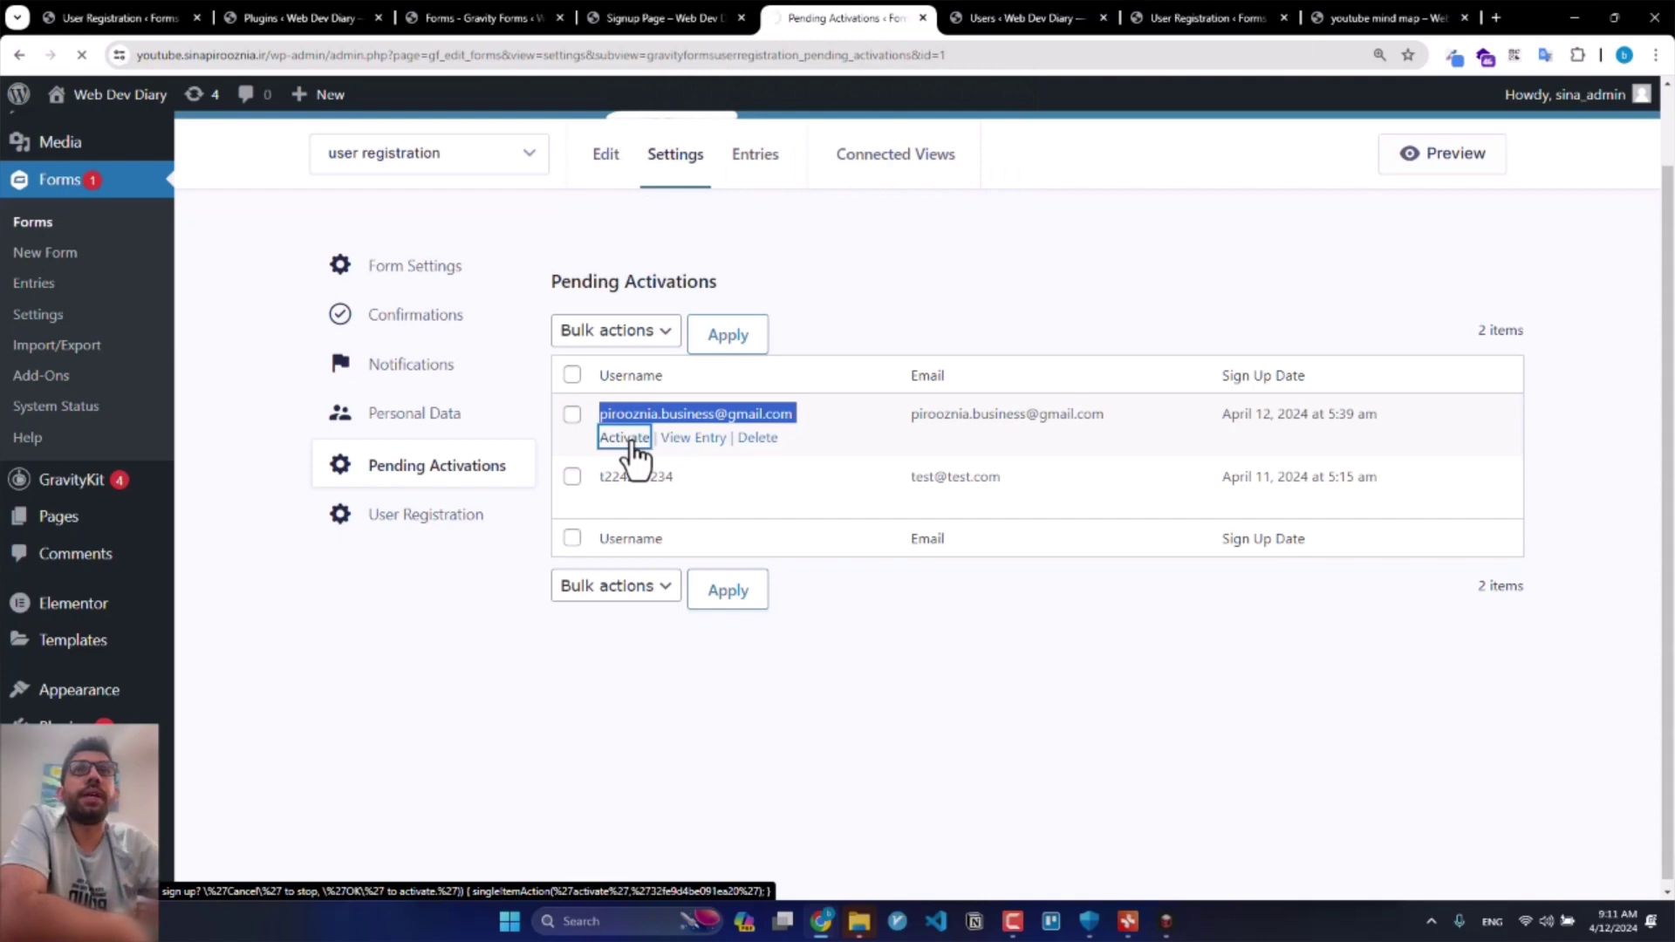
click(1143, 16)
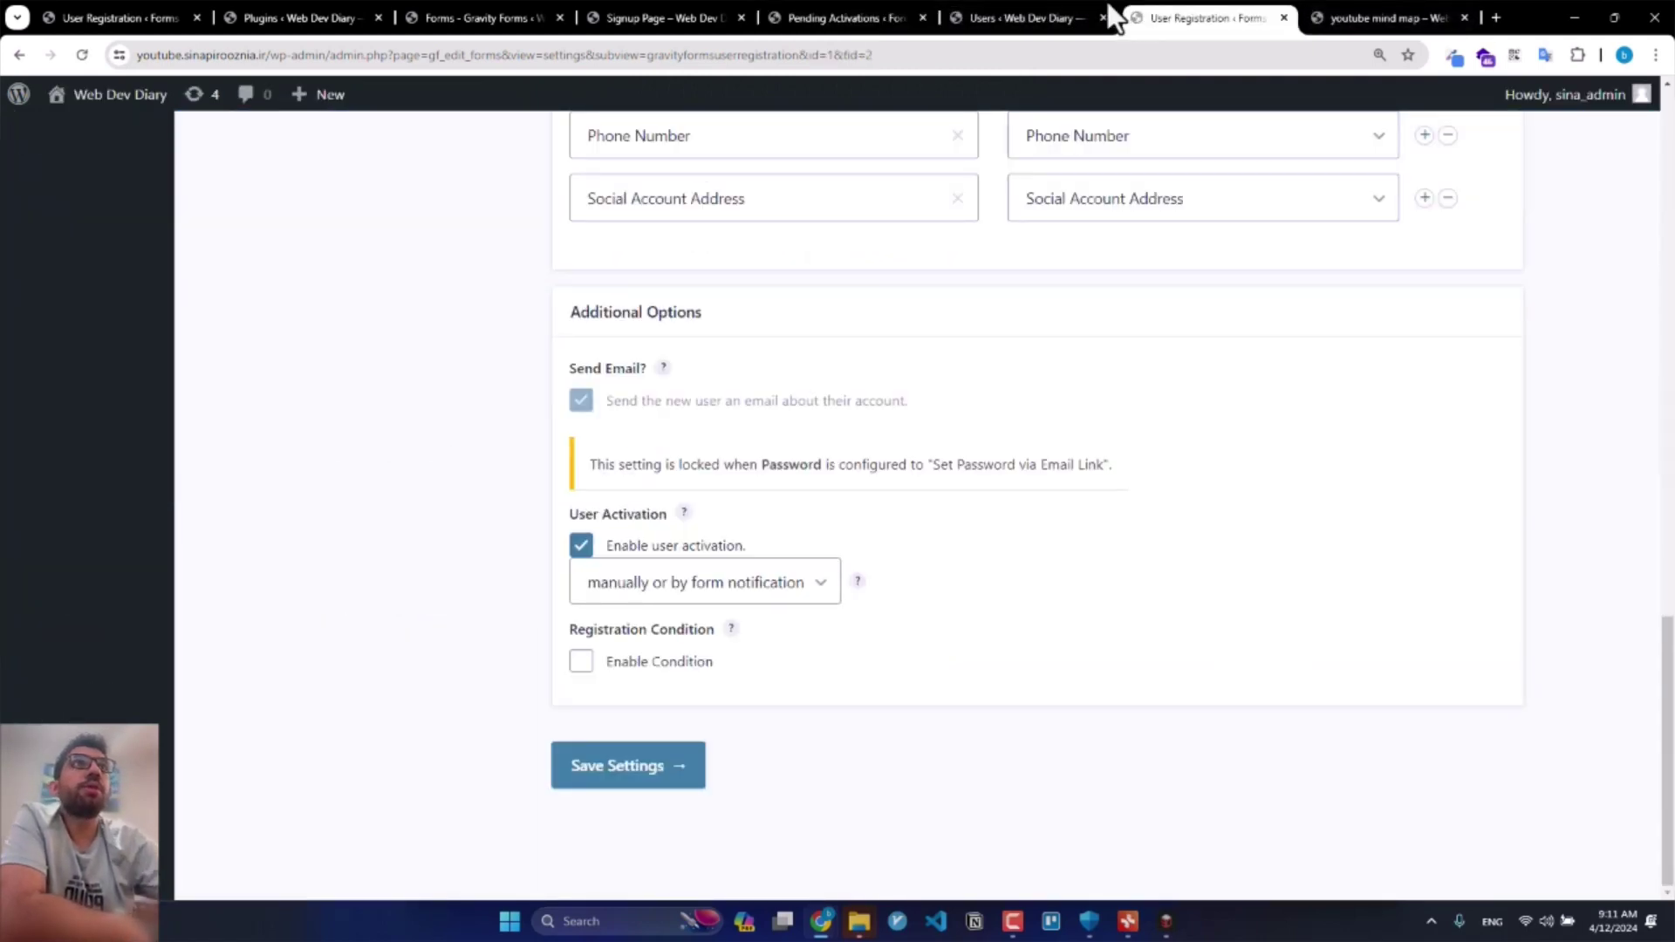
click(1012, 18)
key(F5)
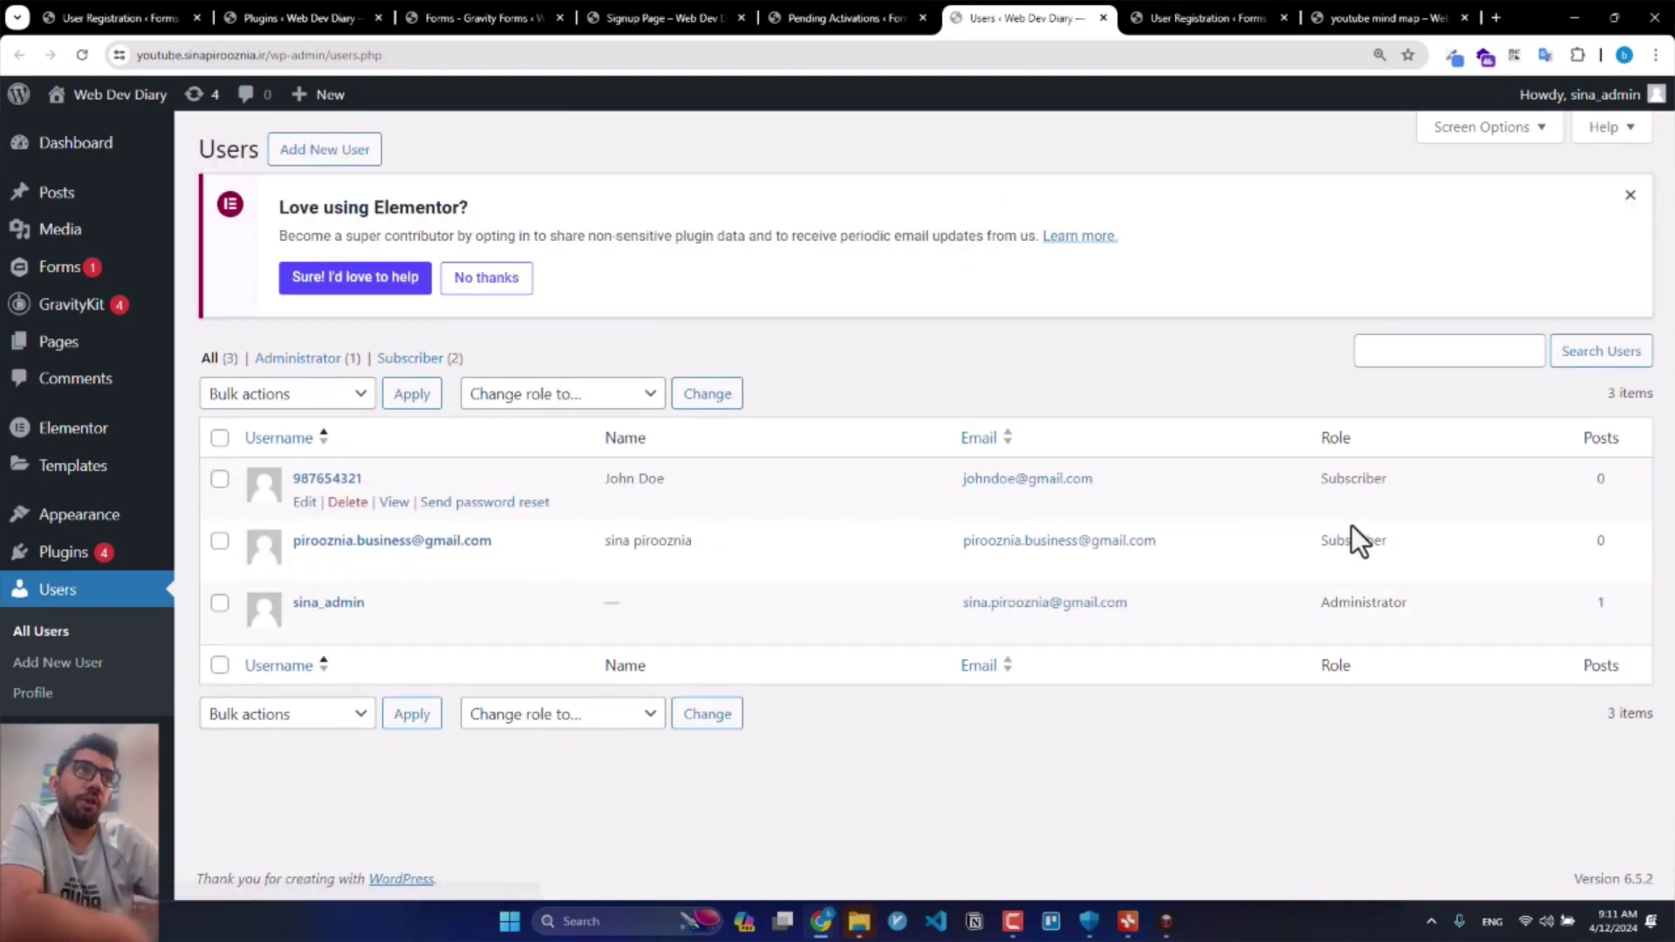
double_click(1353, 548)
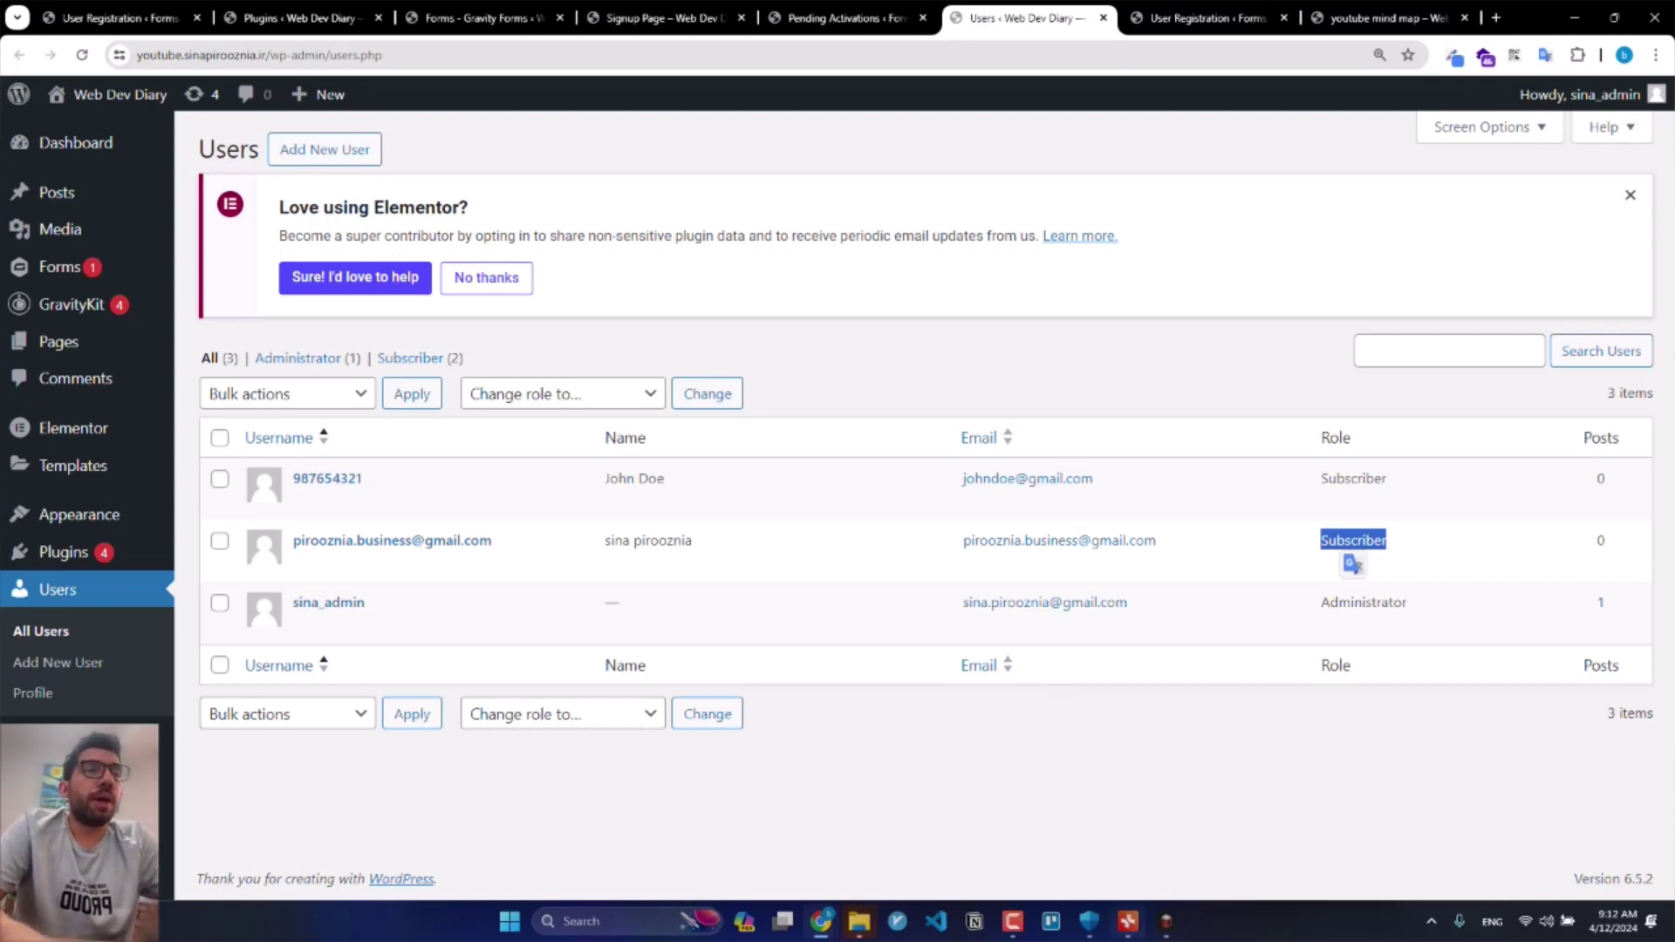
Step: Switch to the Xmind checklist and select the Create User Registration Form task
click(1128, 921)
scroll(1157, 454, up, 5)
scroll(1144, 388, up, 3)
scroll(1096, 402, up, 5)
click(436, 295)
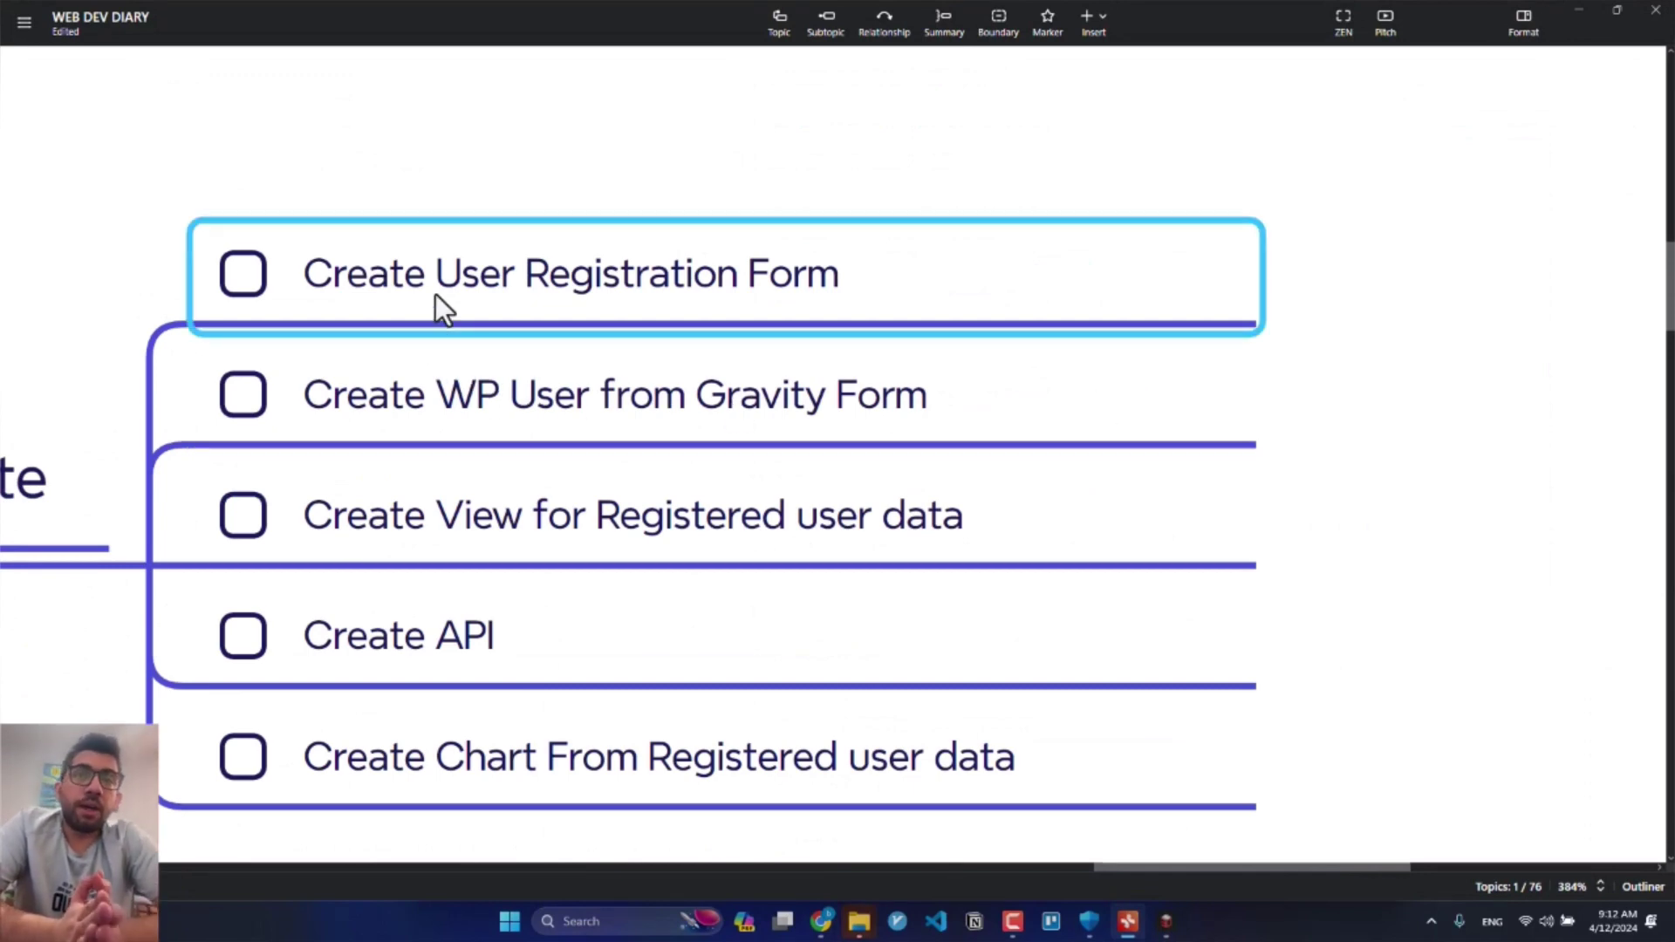
Step: Step through the Create WP User from Gravity Form and Create View for Registered user data tasks, then return to the browser
key(Down)
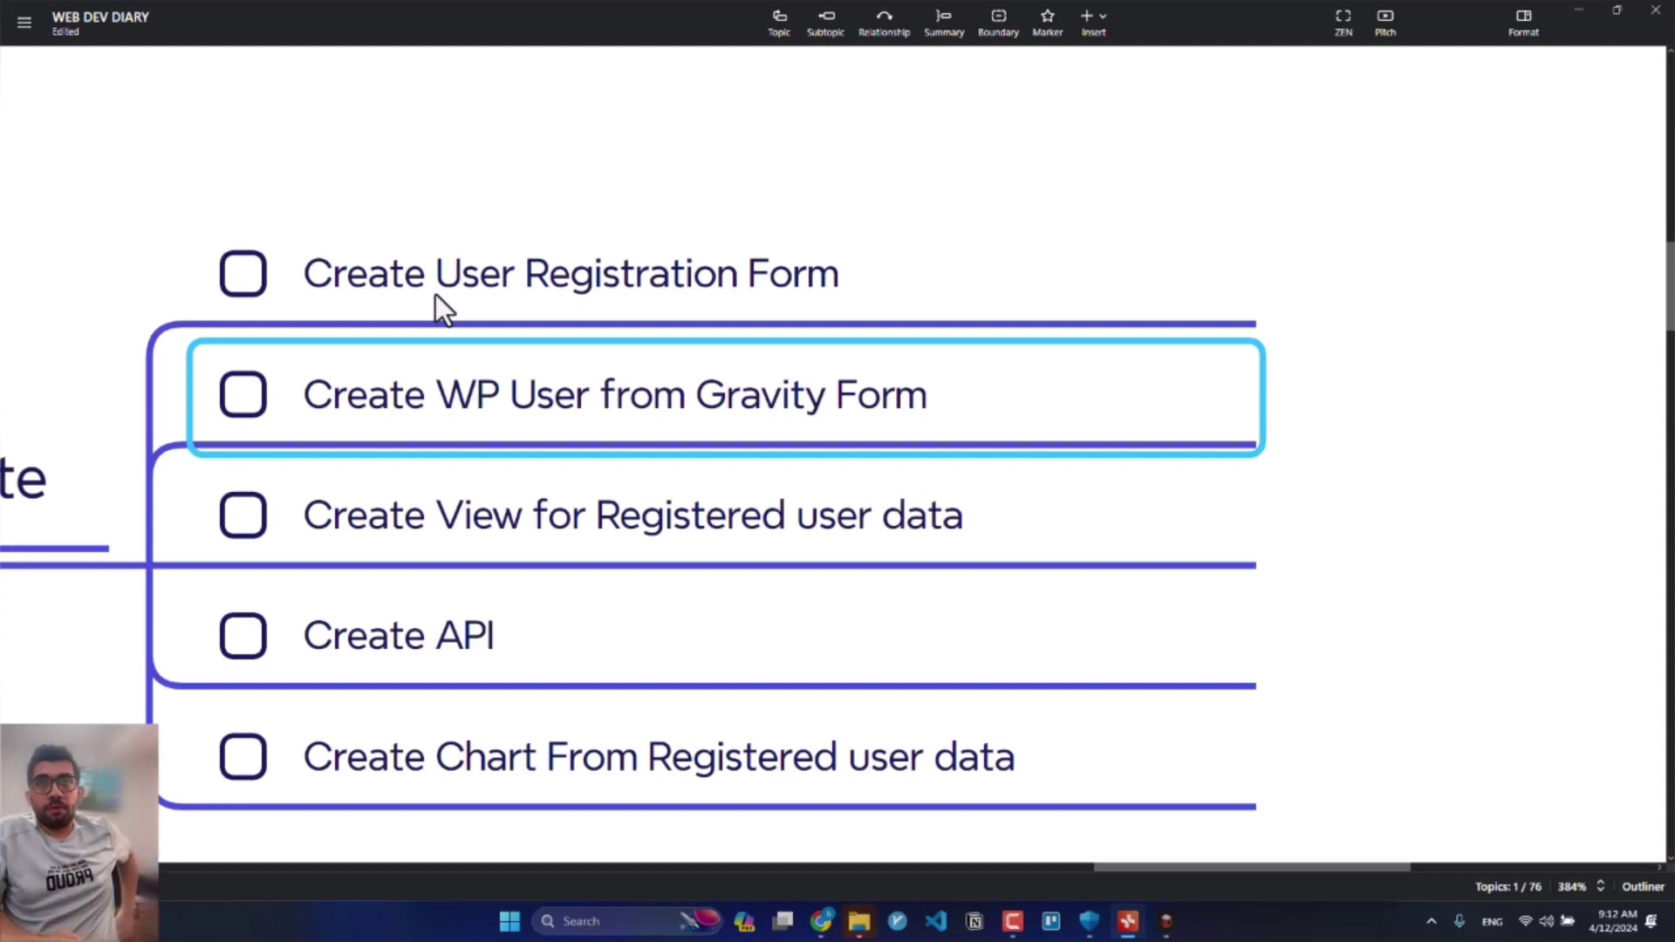
key(Down)
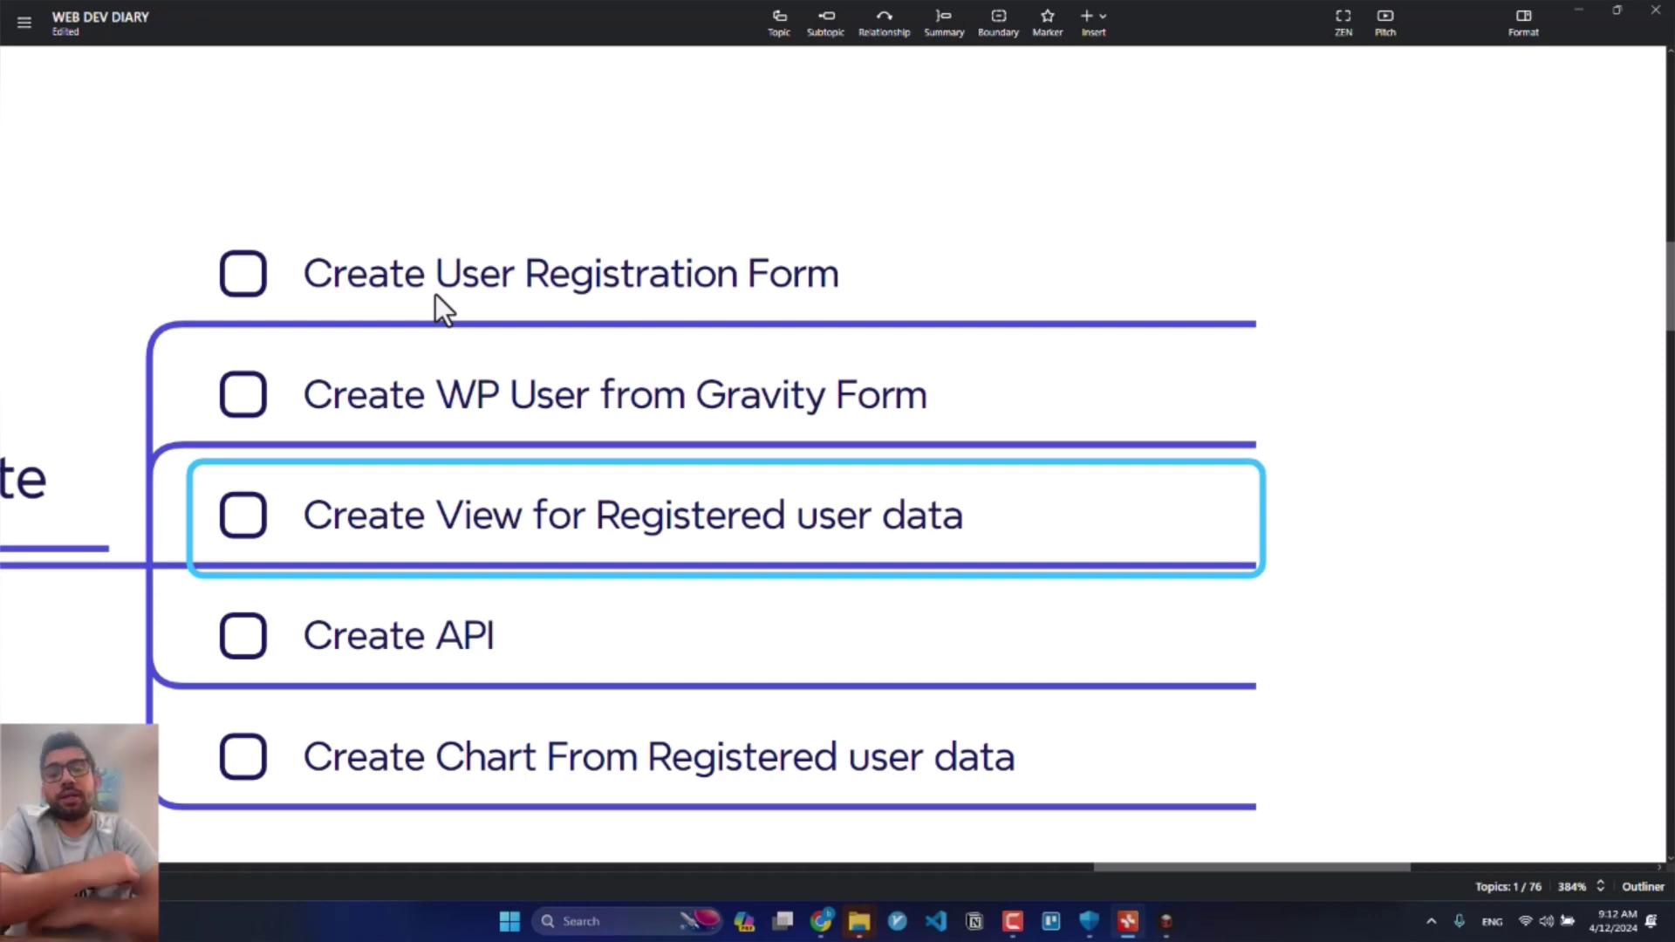
key(alt+Tab)
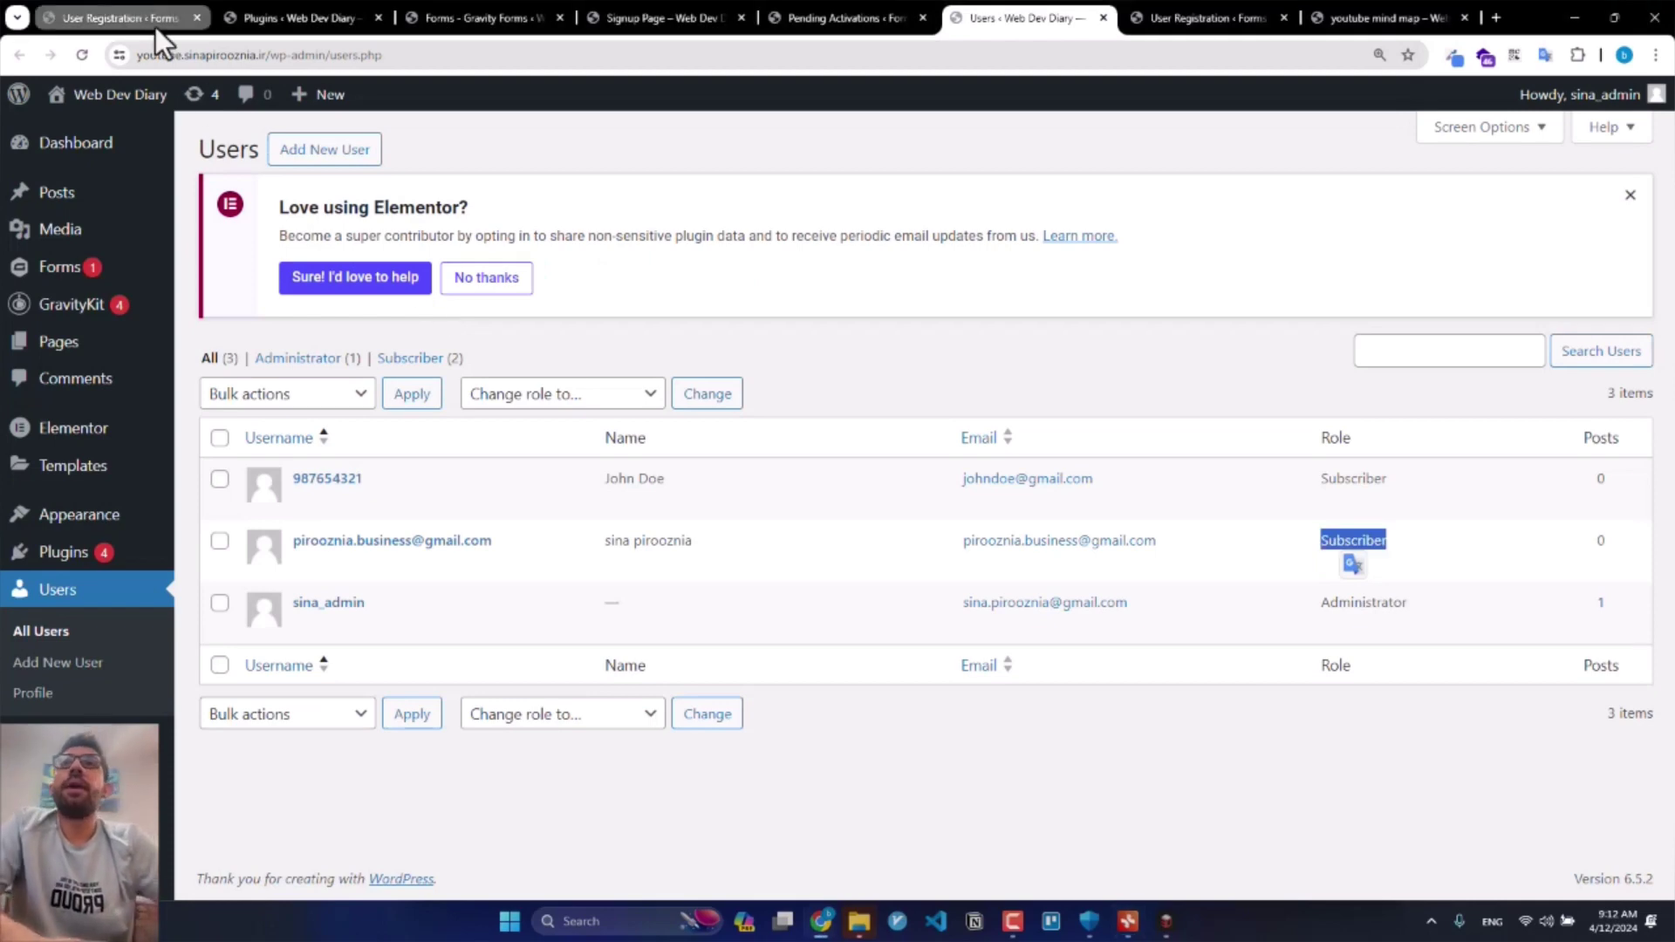
Step: Create a new view from the user registration form in the Forms list and dismiss the Elementor notice
mouse_move(96, 277)
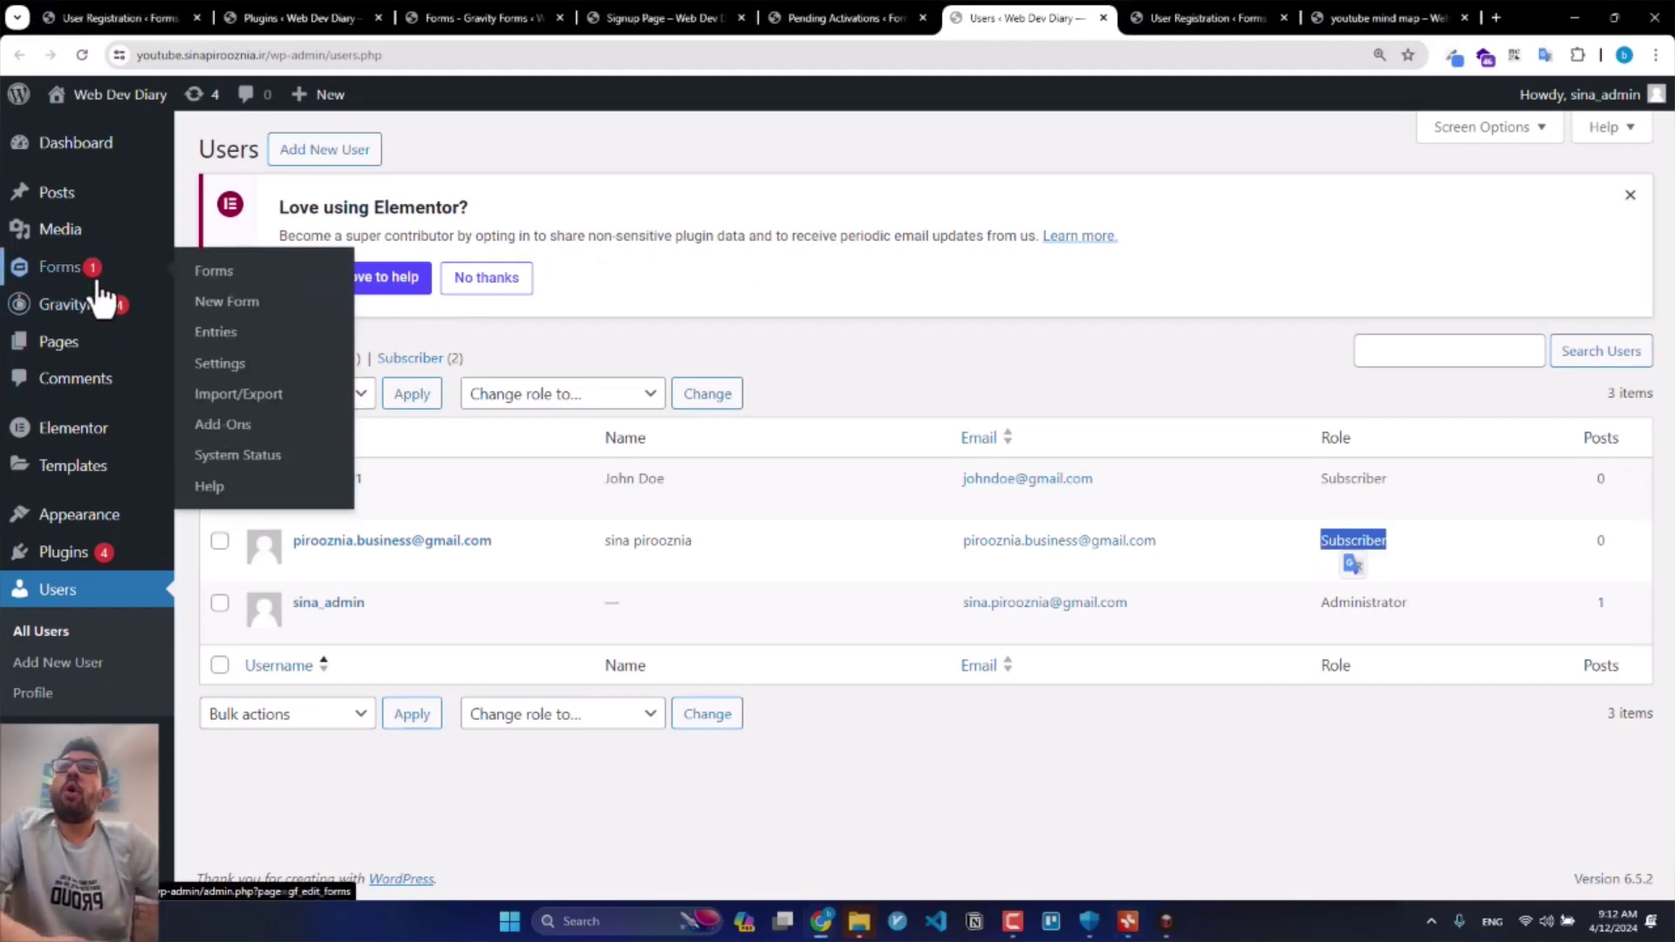
click(217, 278)
mouse_move(101, 306)
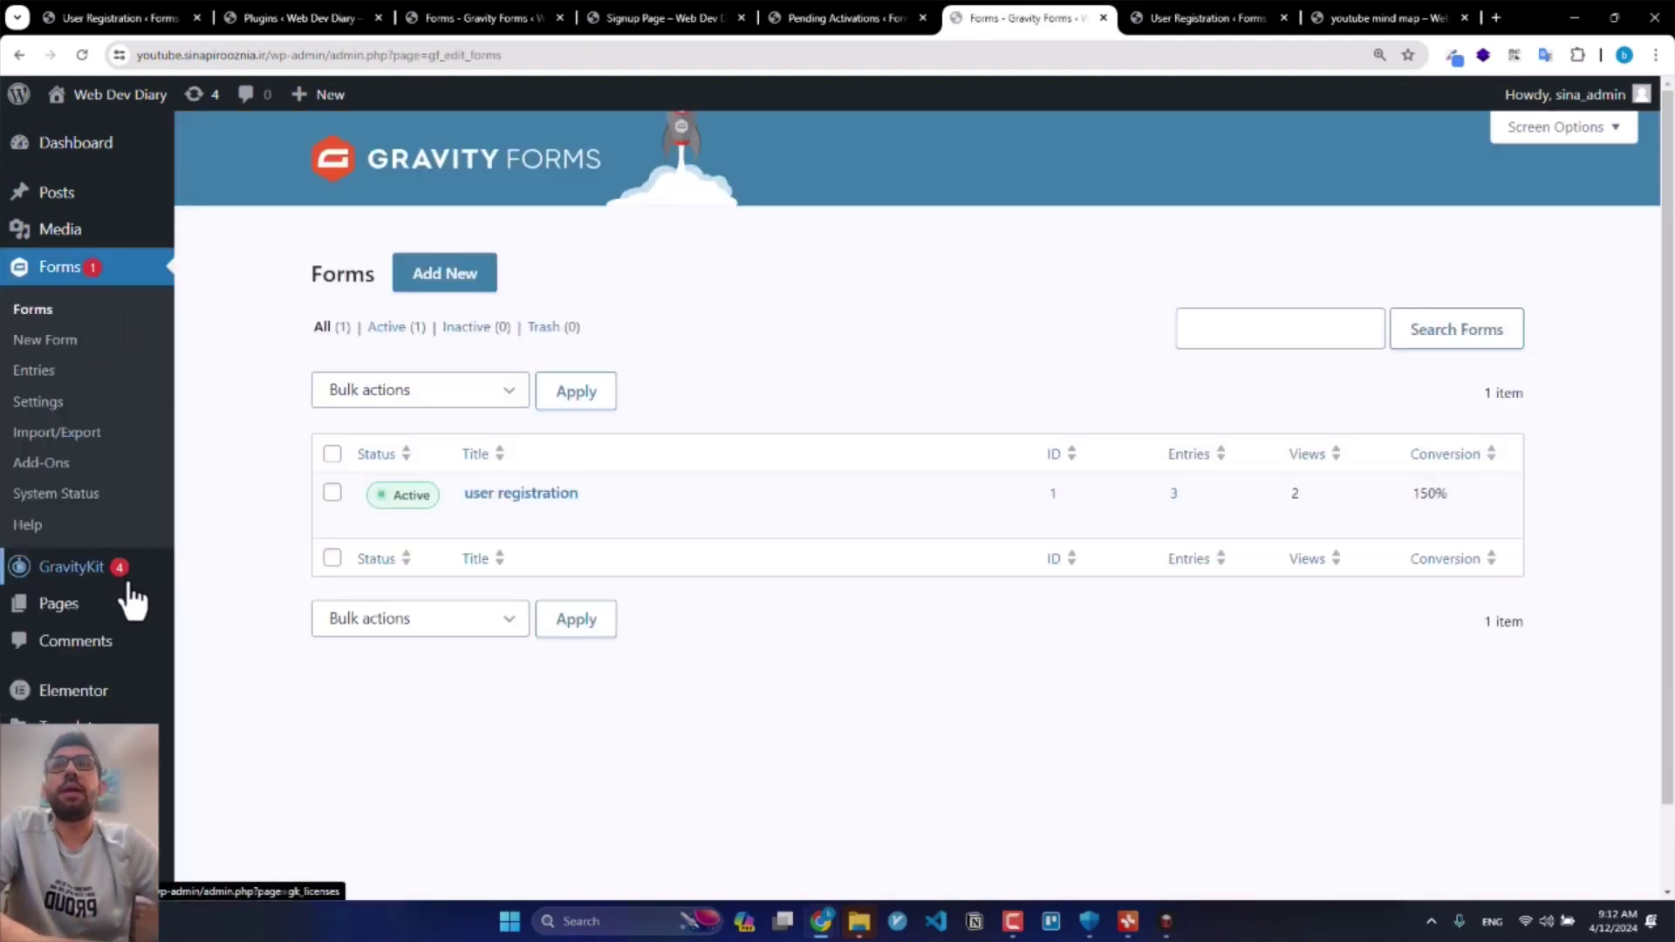
mouse_move(116, 582)
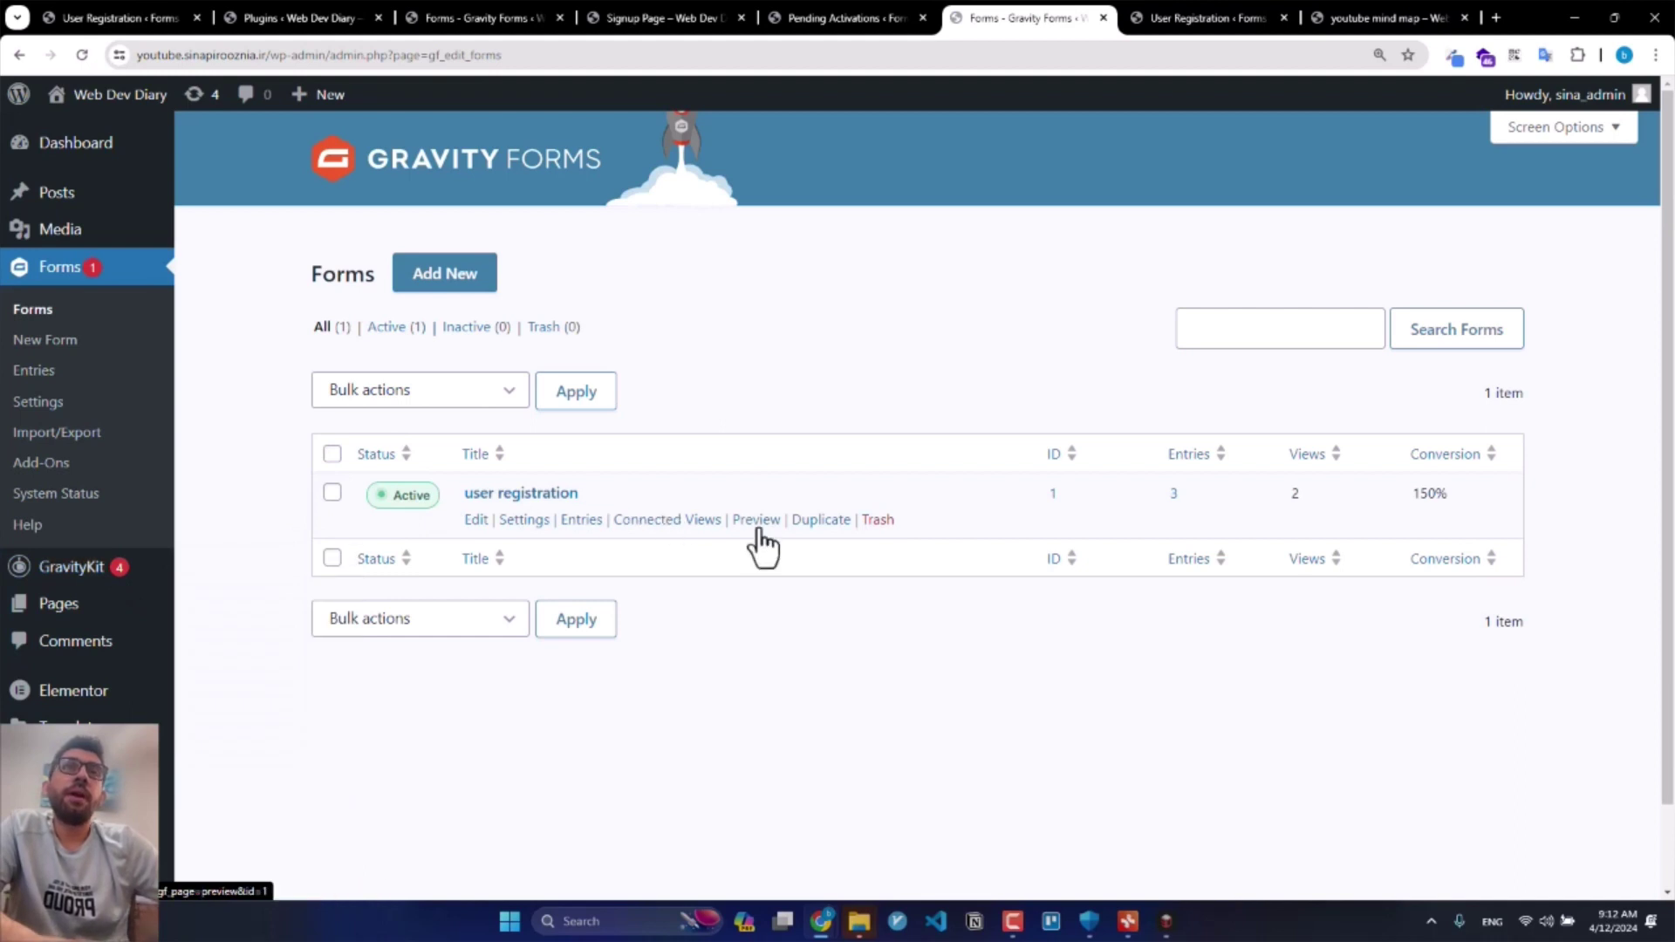
mouse_move(672, 530)
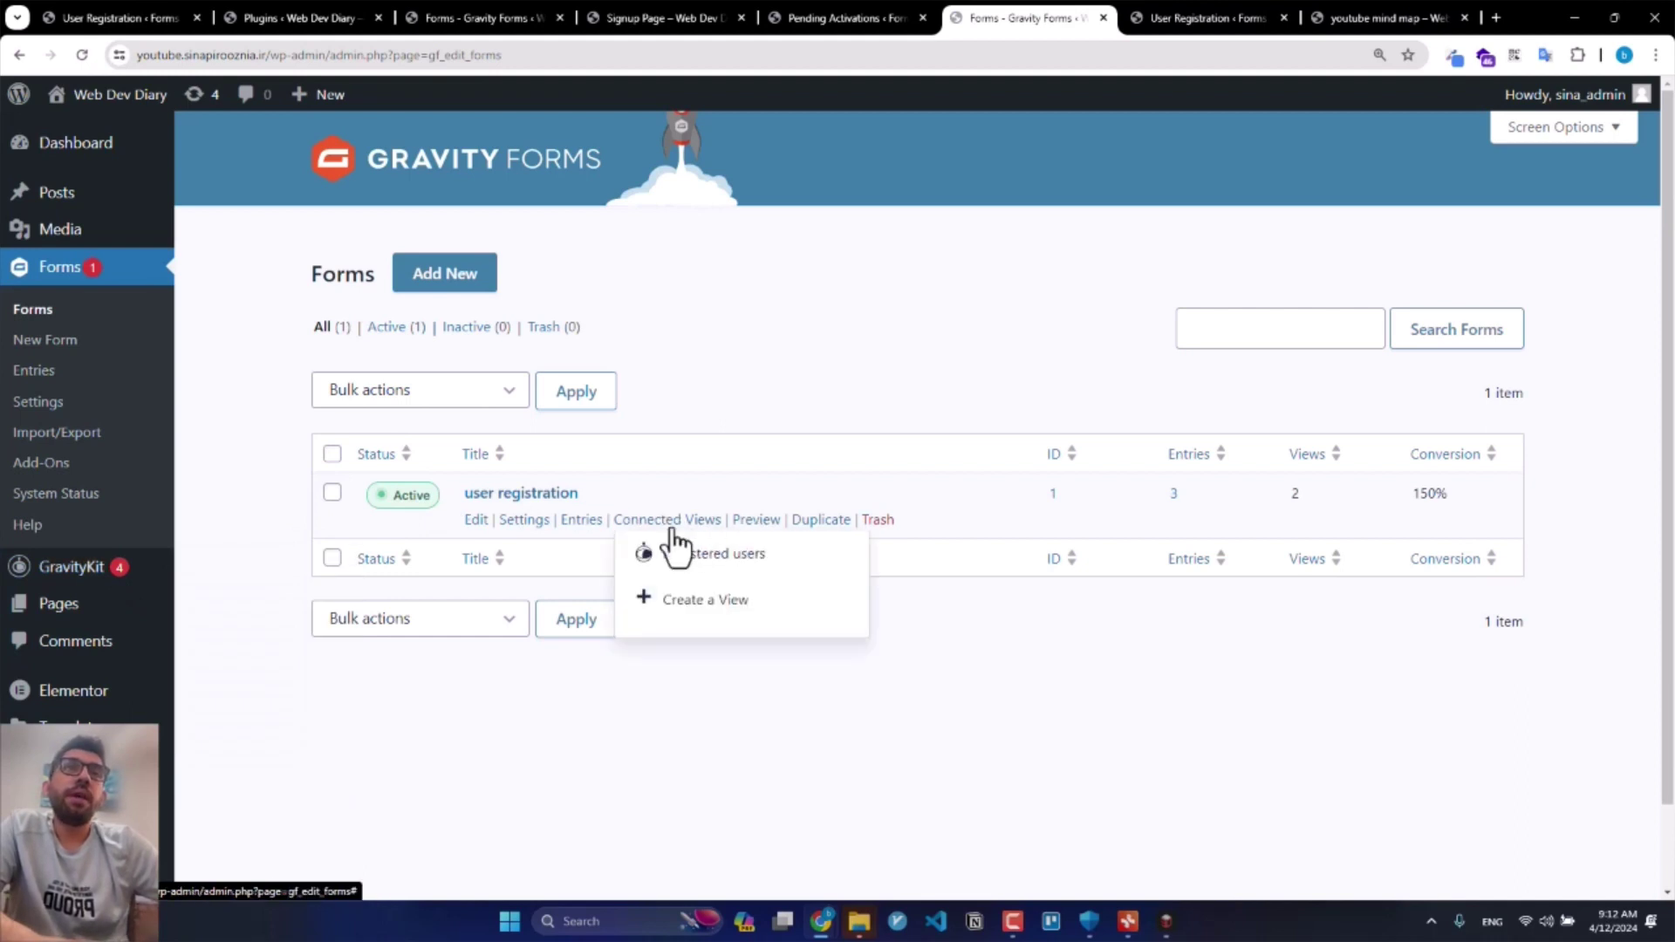
click(694, 612)
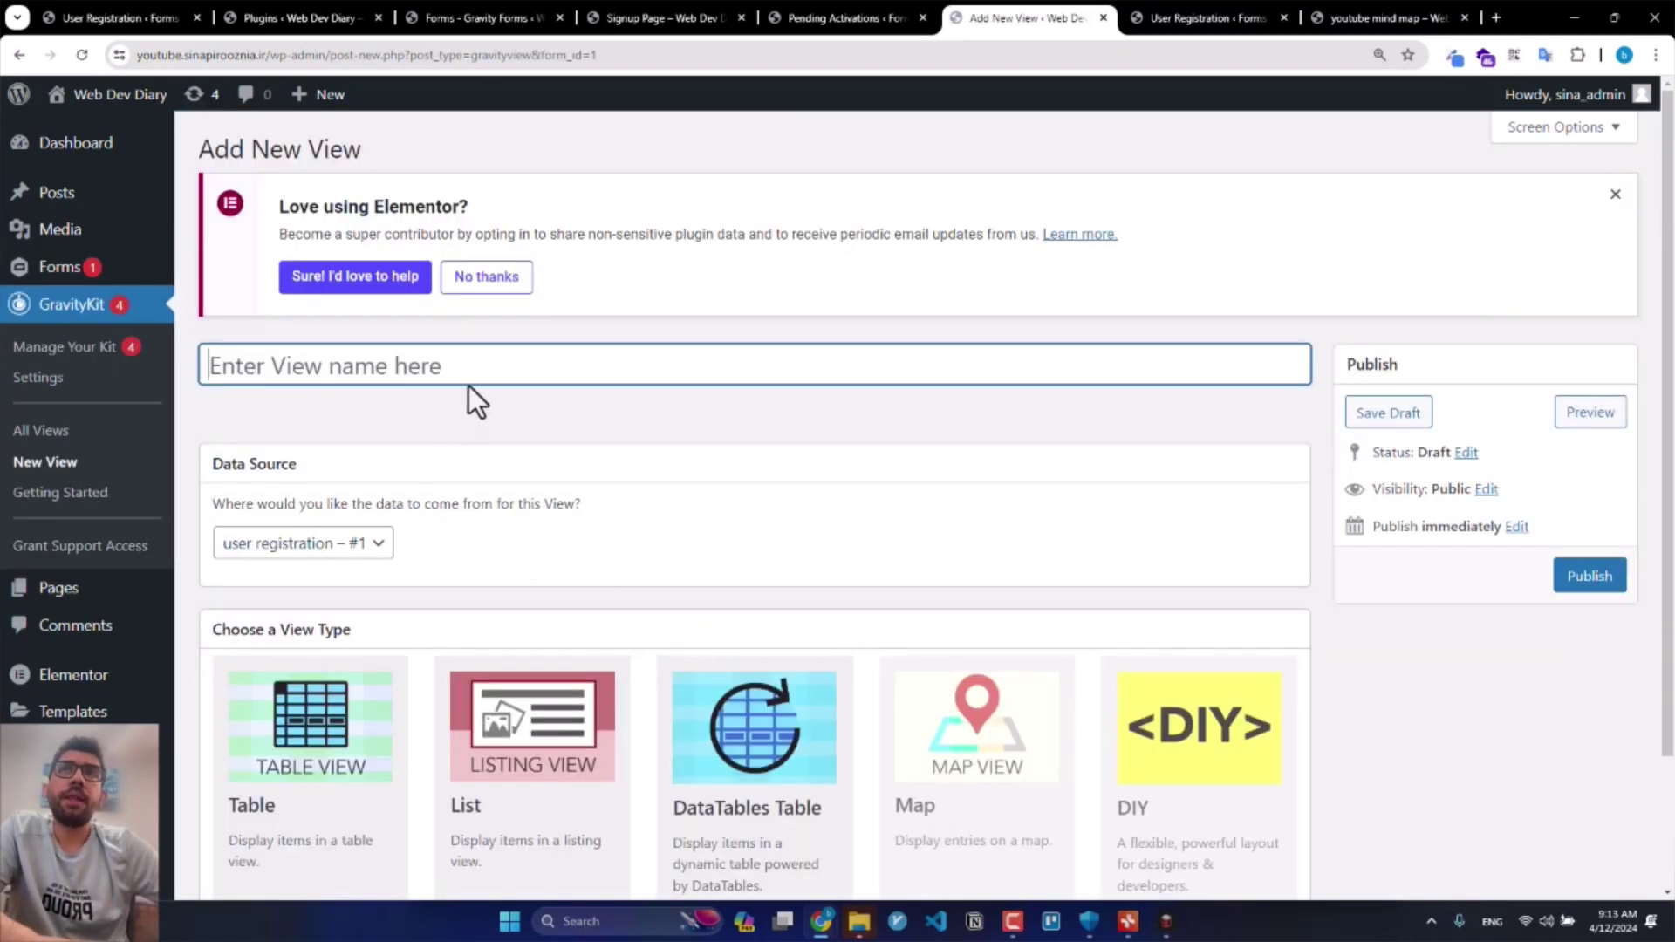
click(1615, 194)
click(1615, 202)
Step: Name the view 'Registerd users' and choose the DataTables Table layout
click(1433, 202)
click(1128, 215)
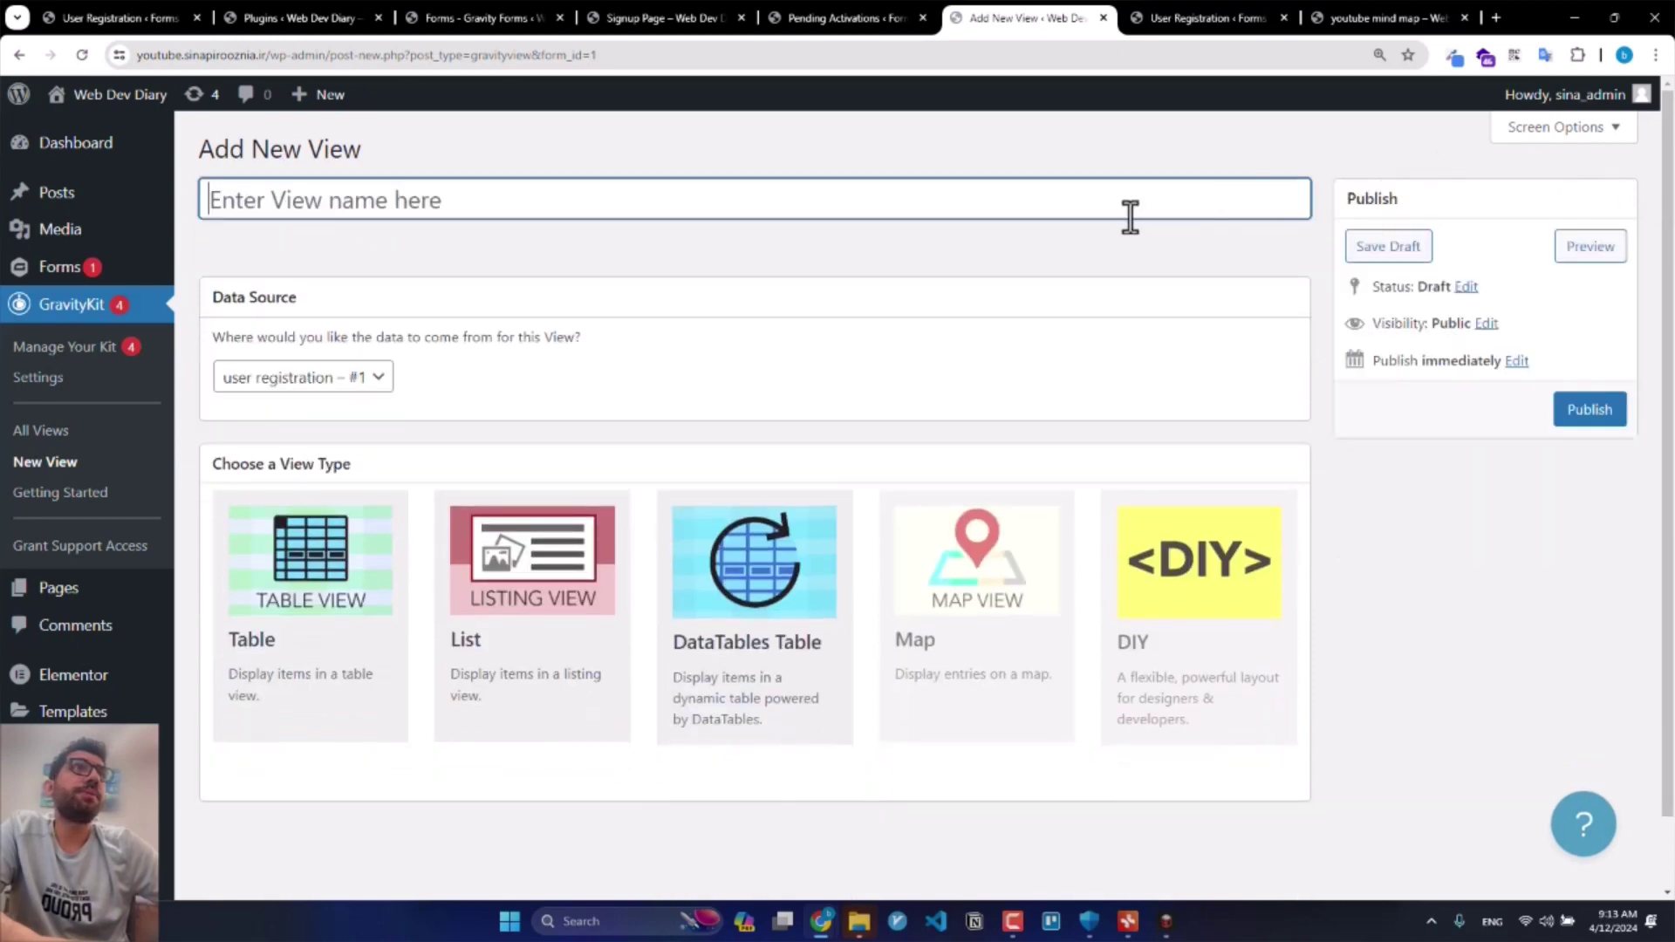
text(Register)
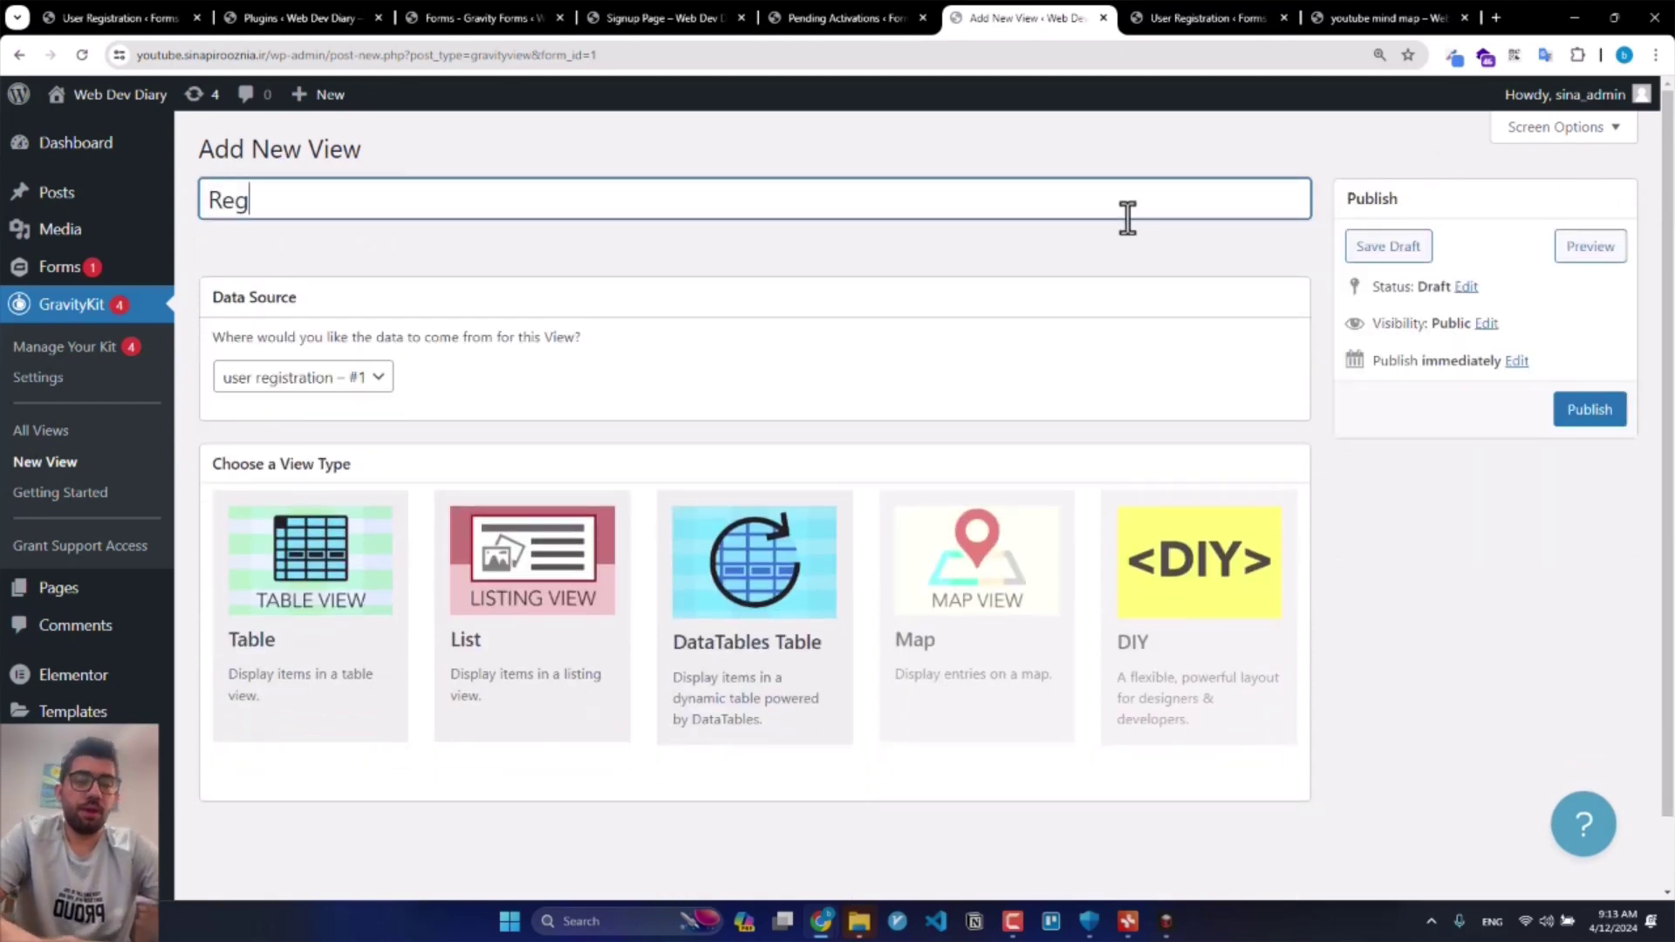
key(BackSpace)
key(BackSpace)
text(erd)
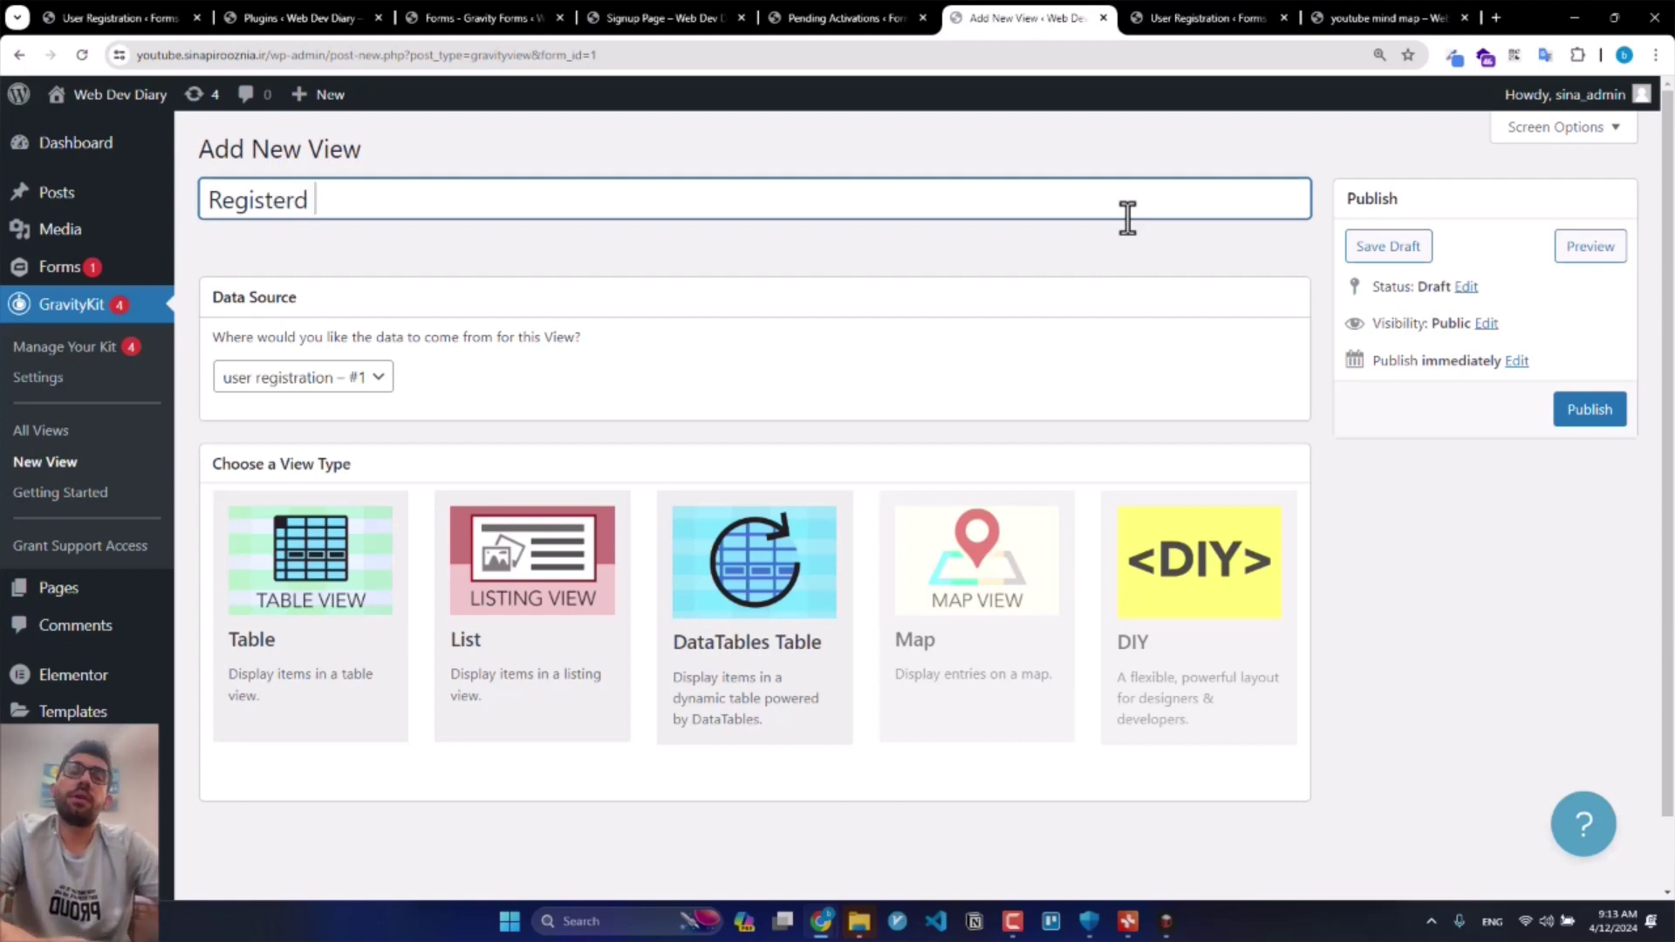
text( users)
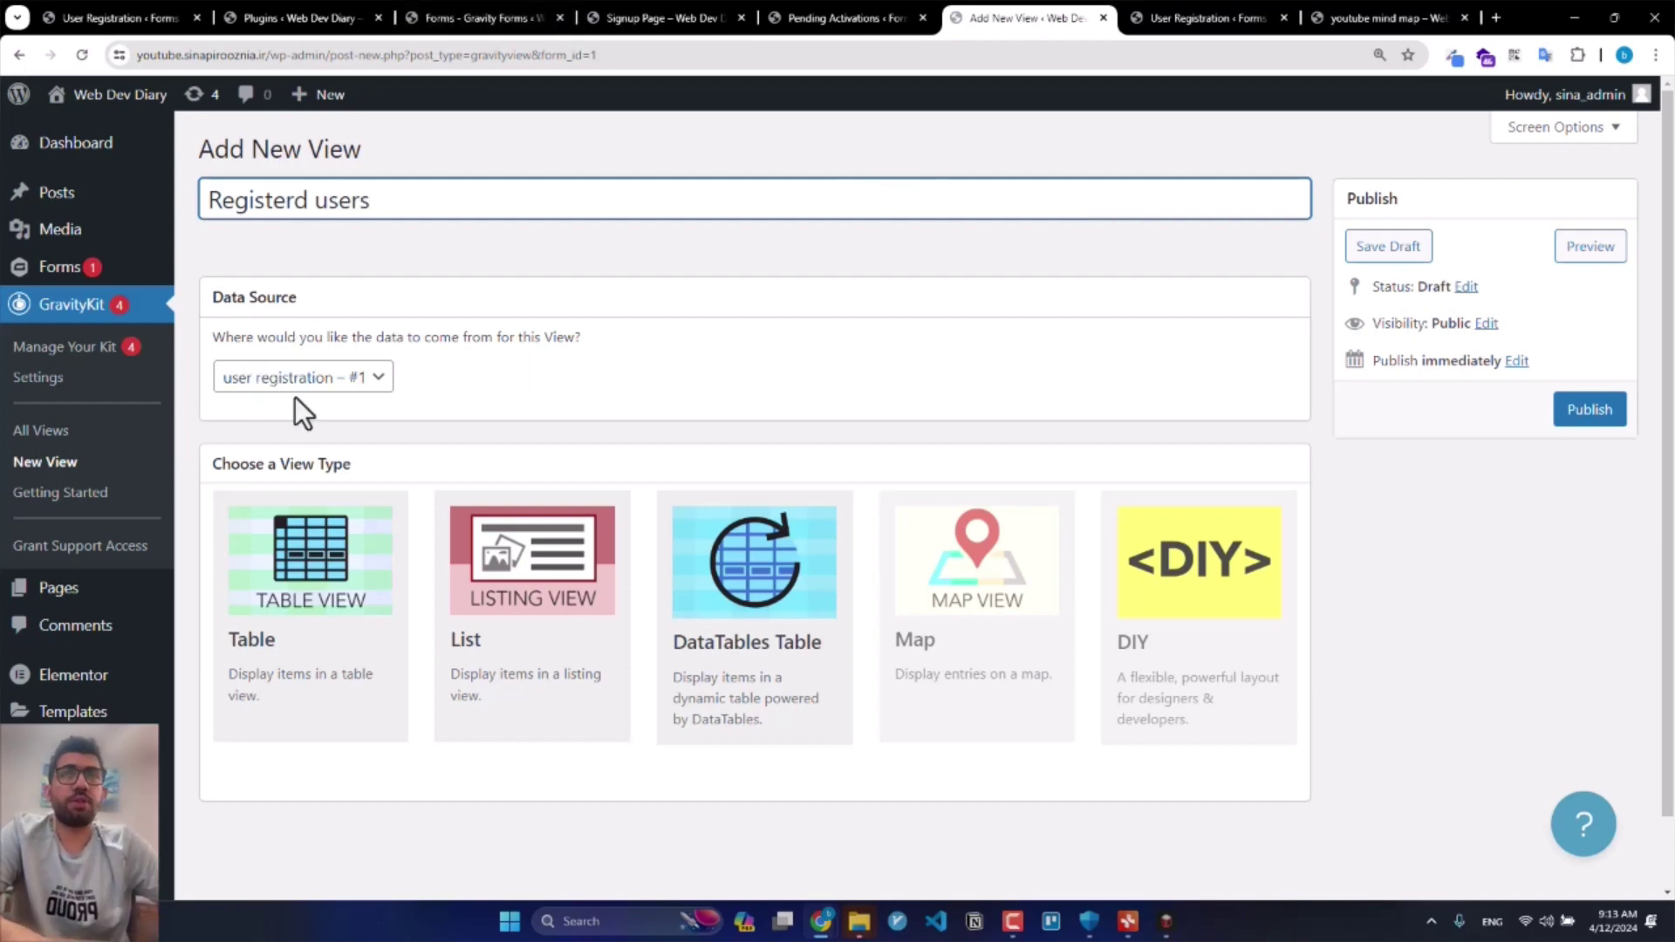
click(767, 582)
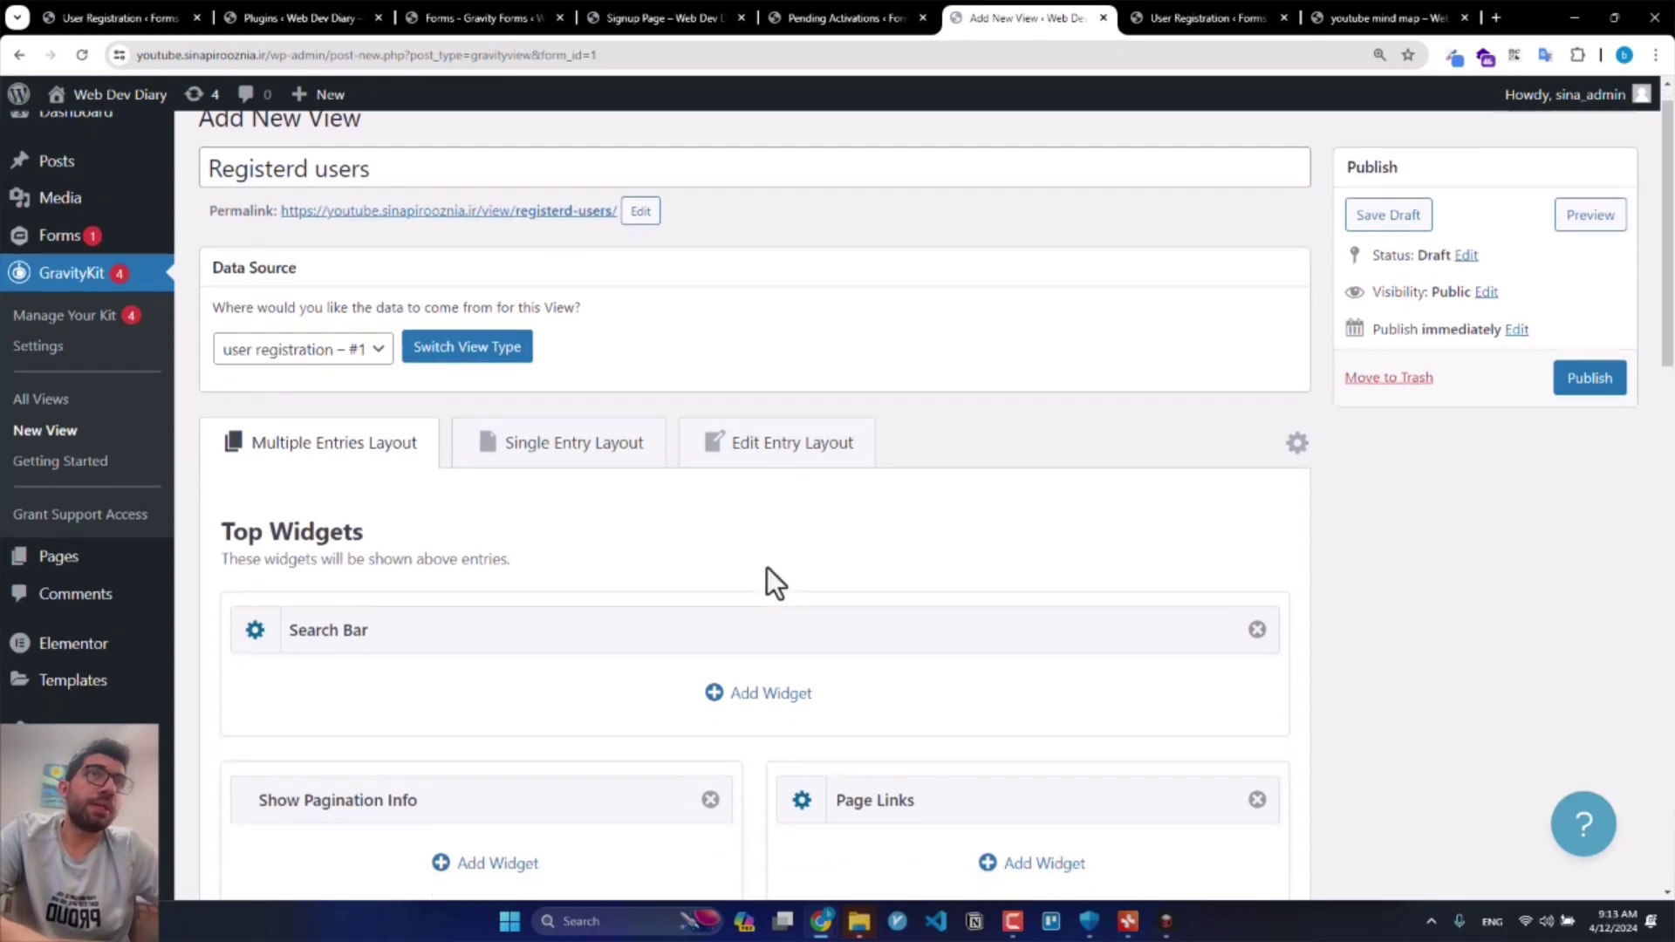
scroll(767, 567, down, 4)
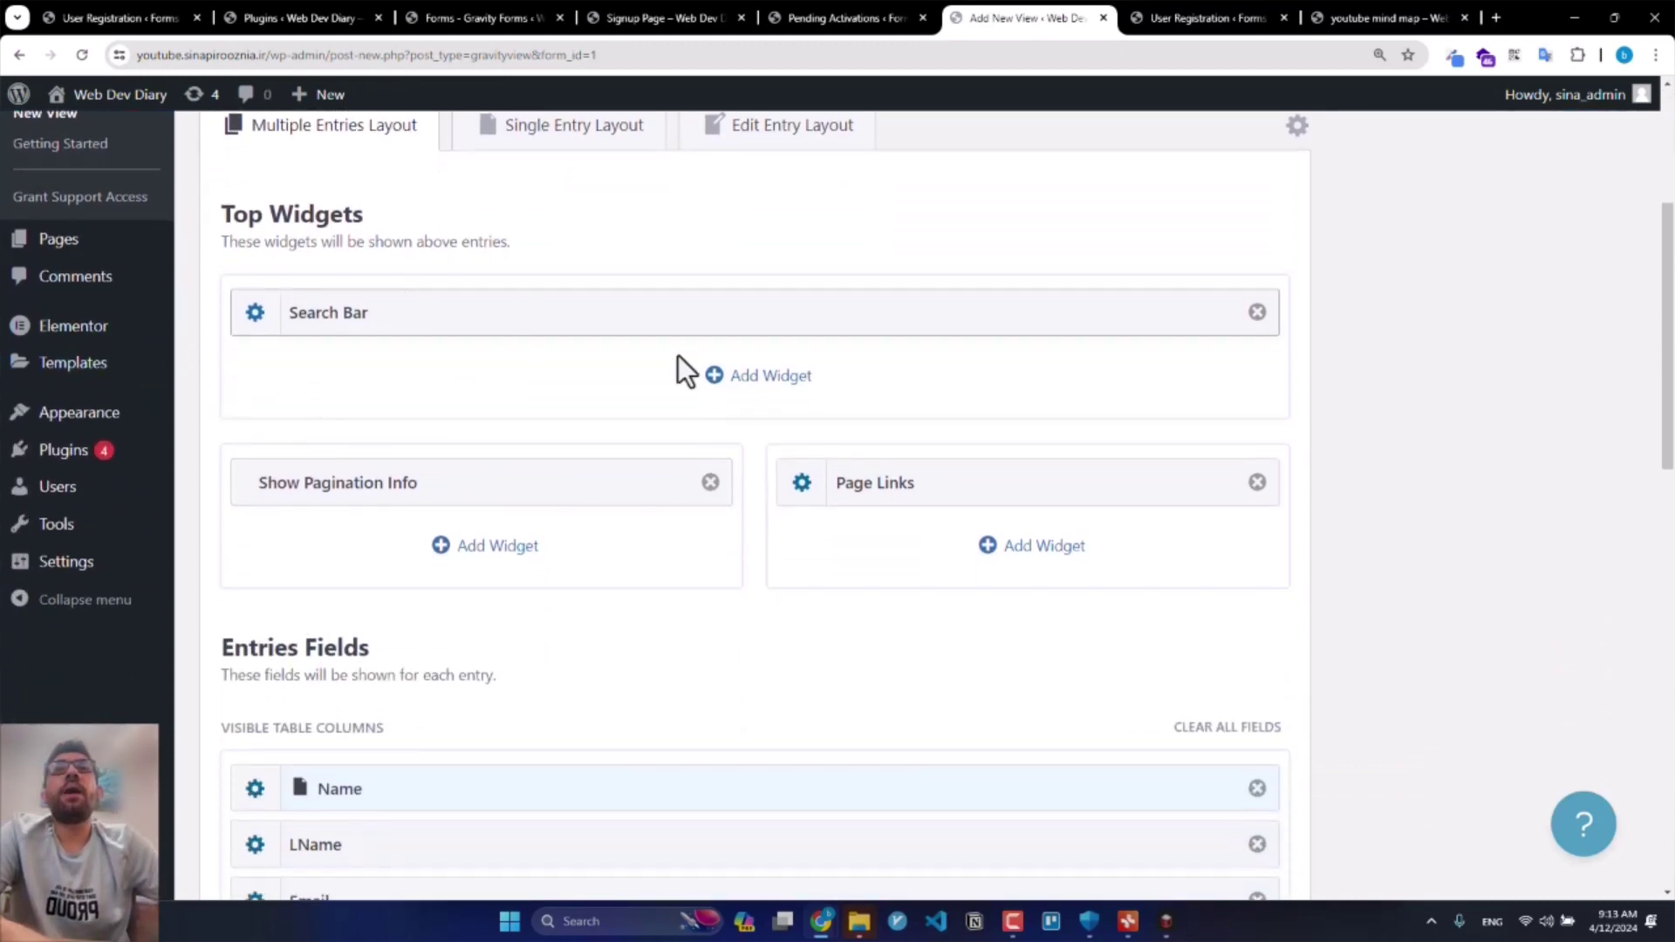
Step: Clear all the default columns from the view's entries table
scroll(715, 415, down, 4)
click(1215, 381)
key(Return)
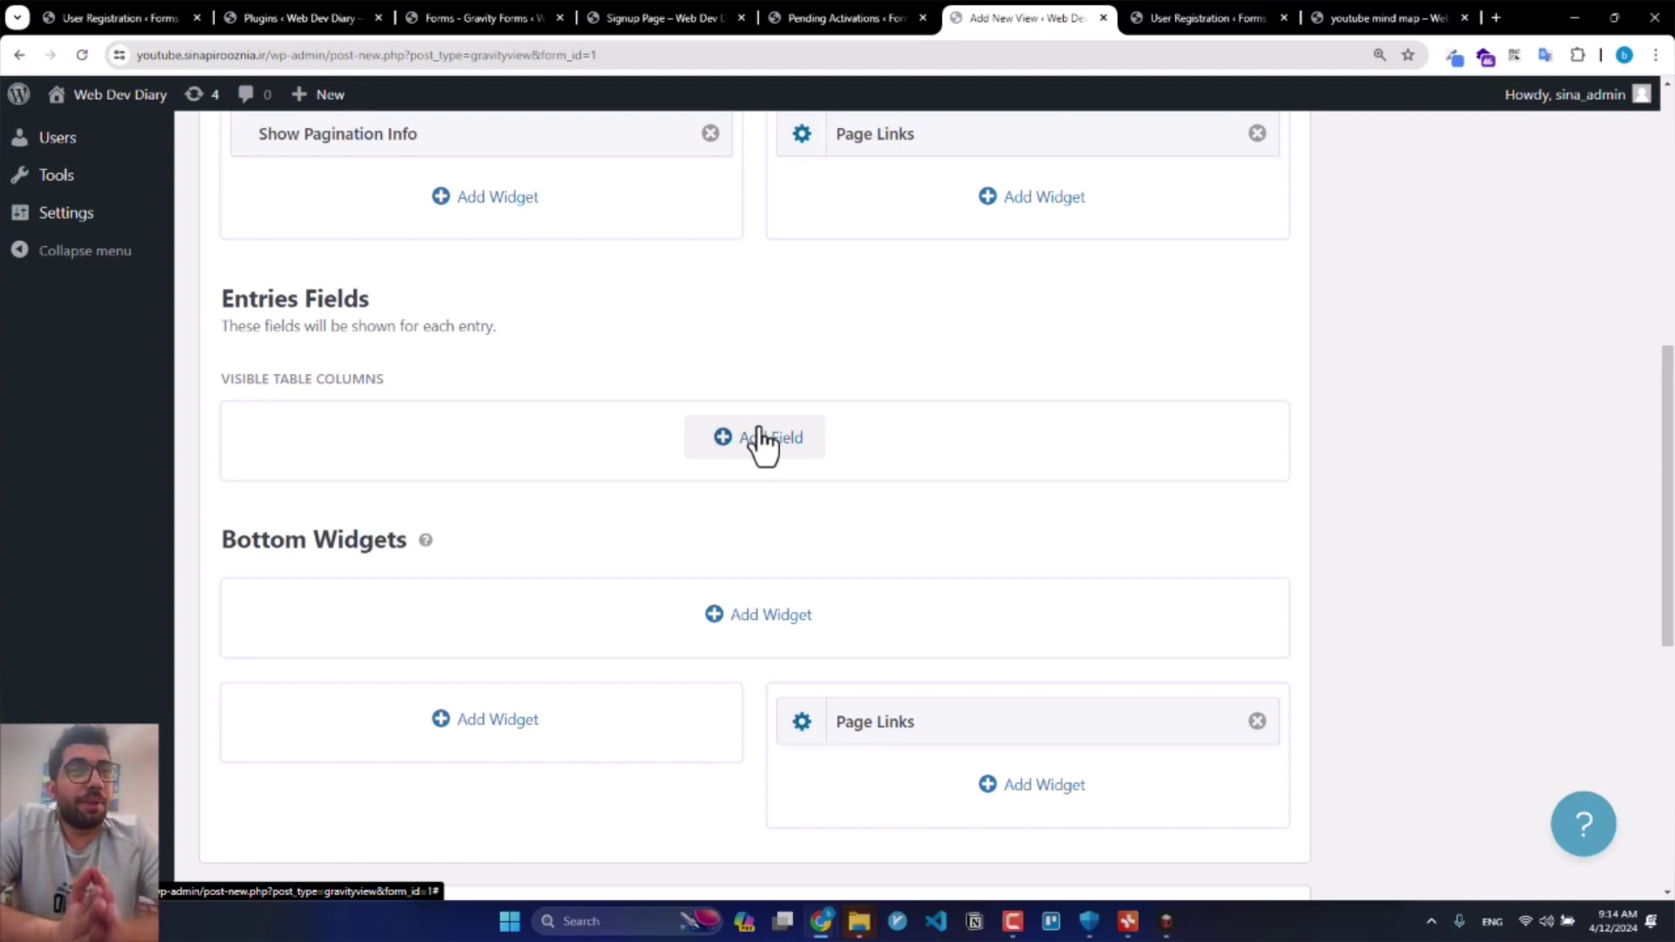
Step: Add Name, LName, Email, Phone Number, City and Address columns to the table
click(761, 439)
scroll(535, 542, down, 1)
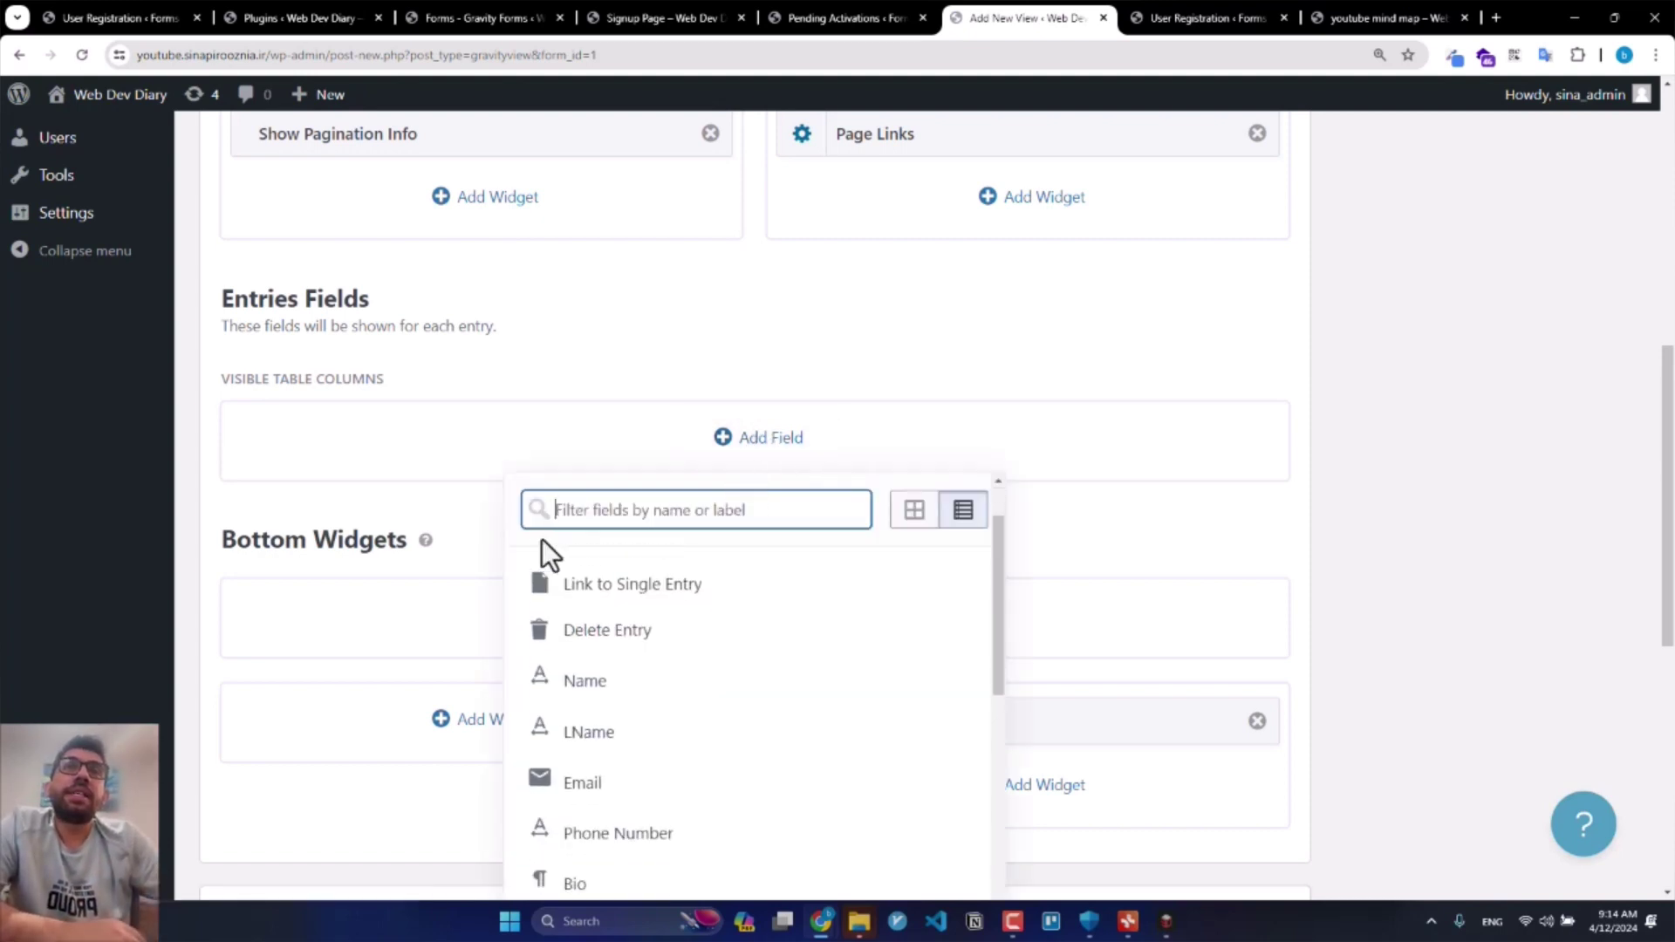
scroll(1164, 548, down, 3)
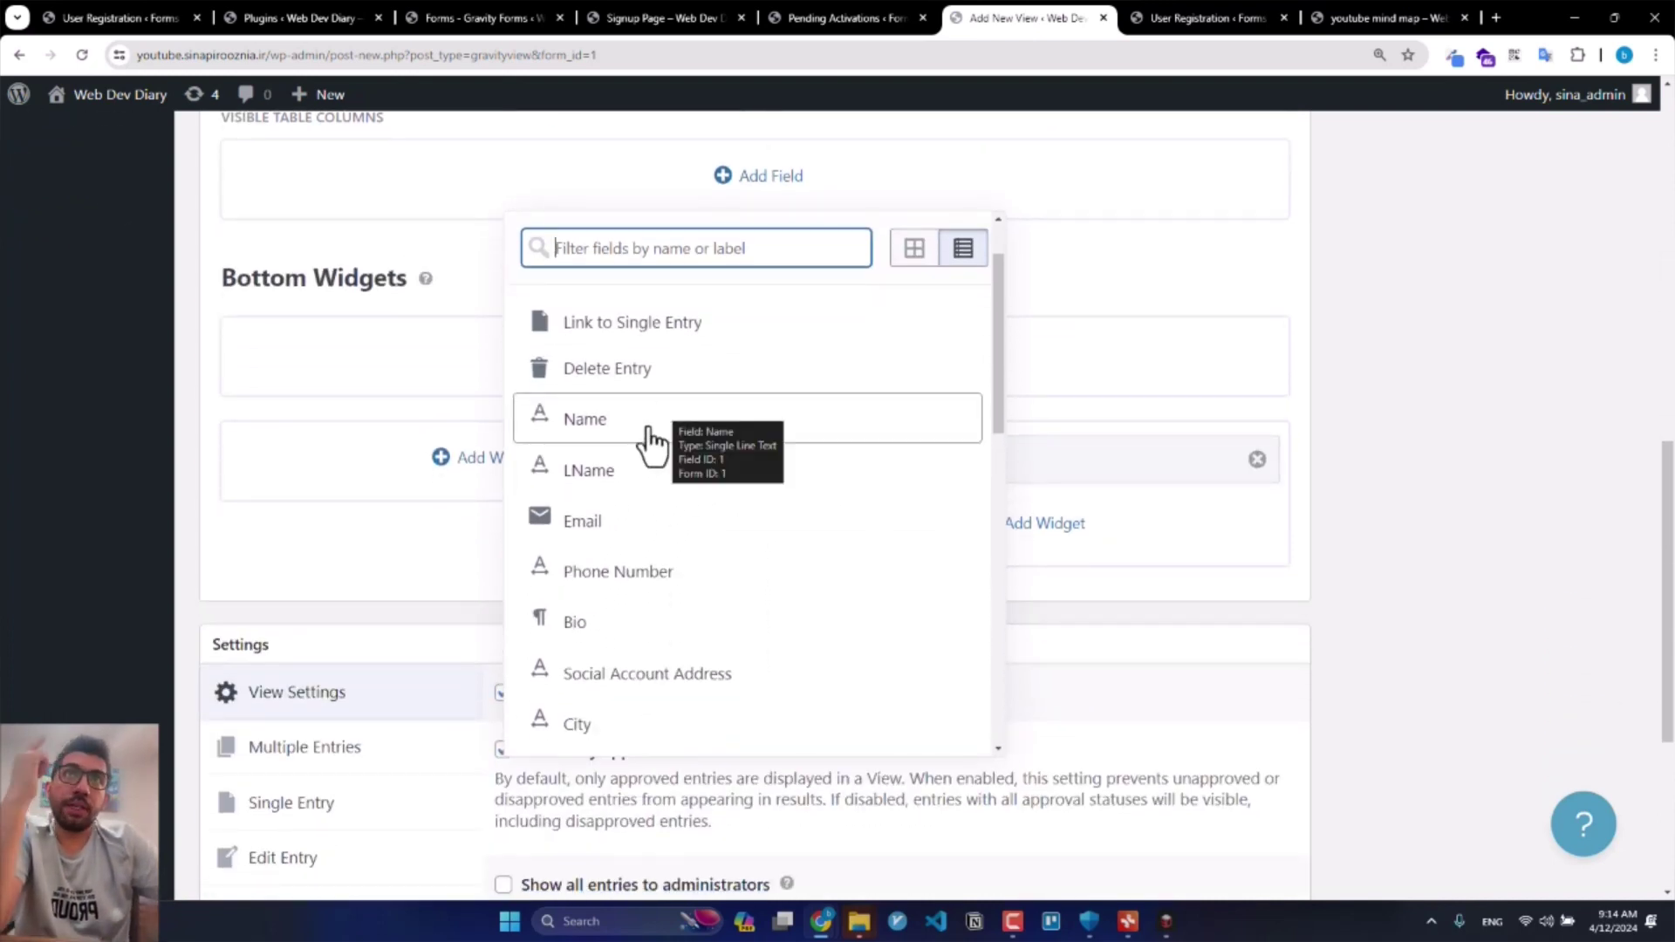
click(647, 426)
click(628, 475)
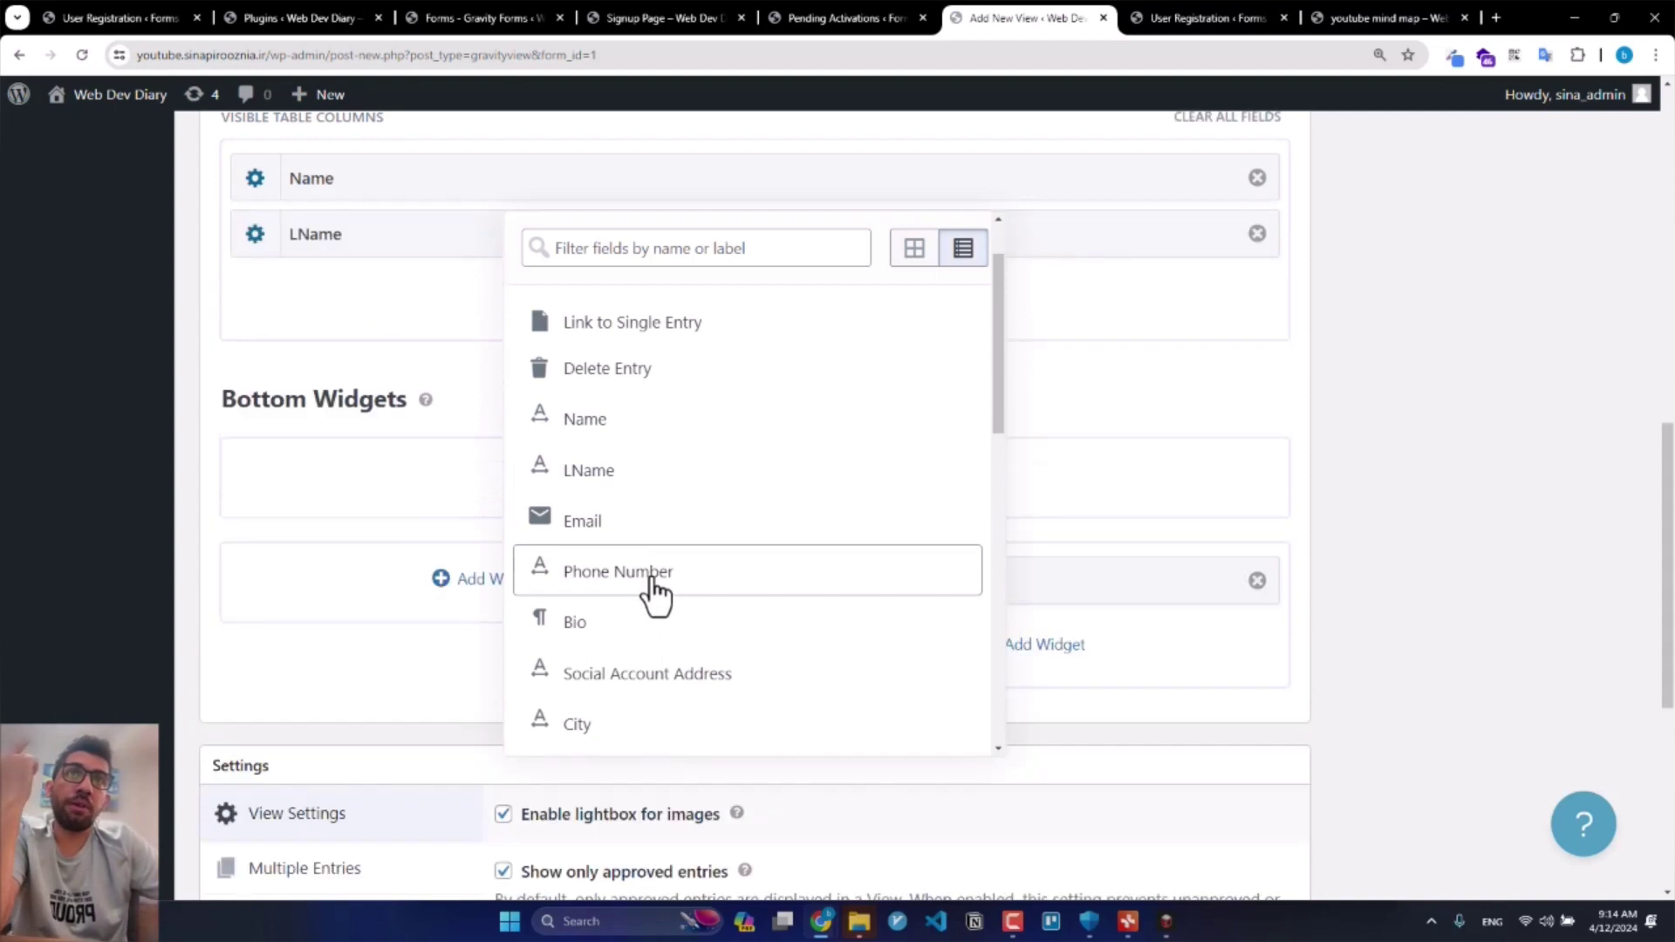
click(653, 576)
scroll(650, 602, down, 1)
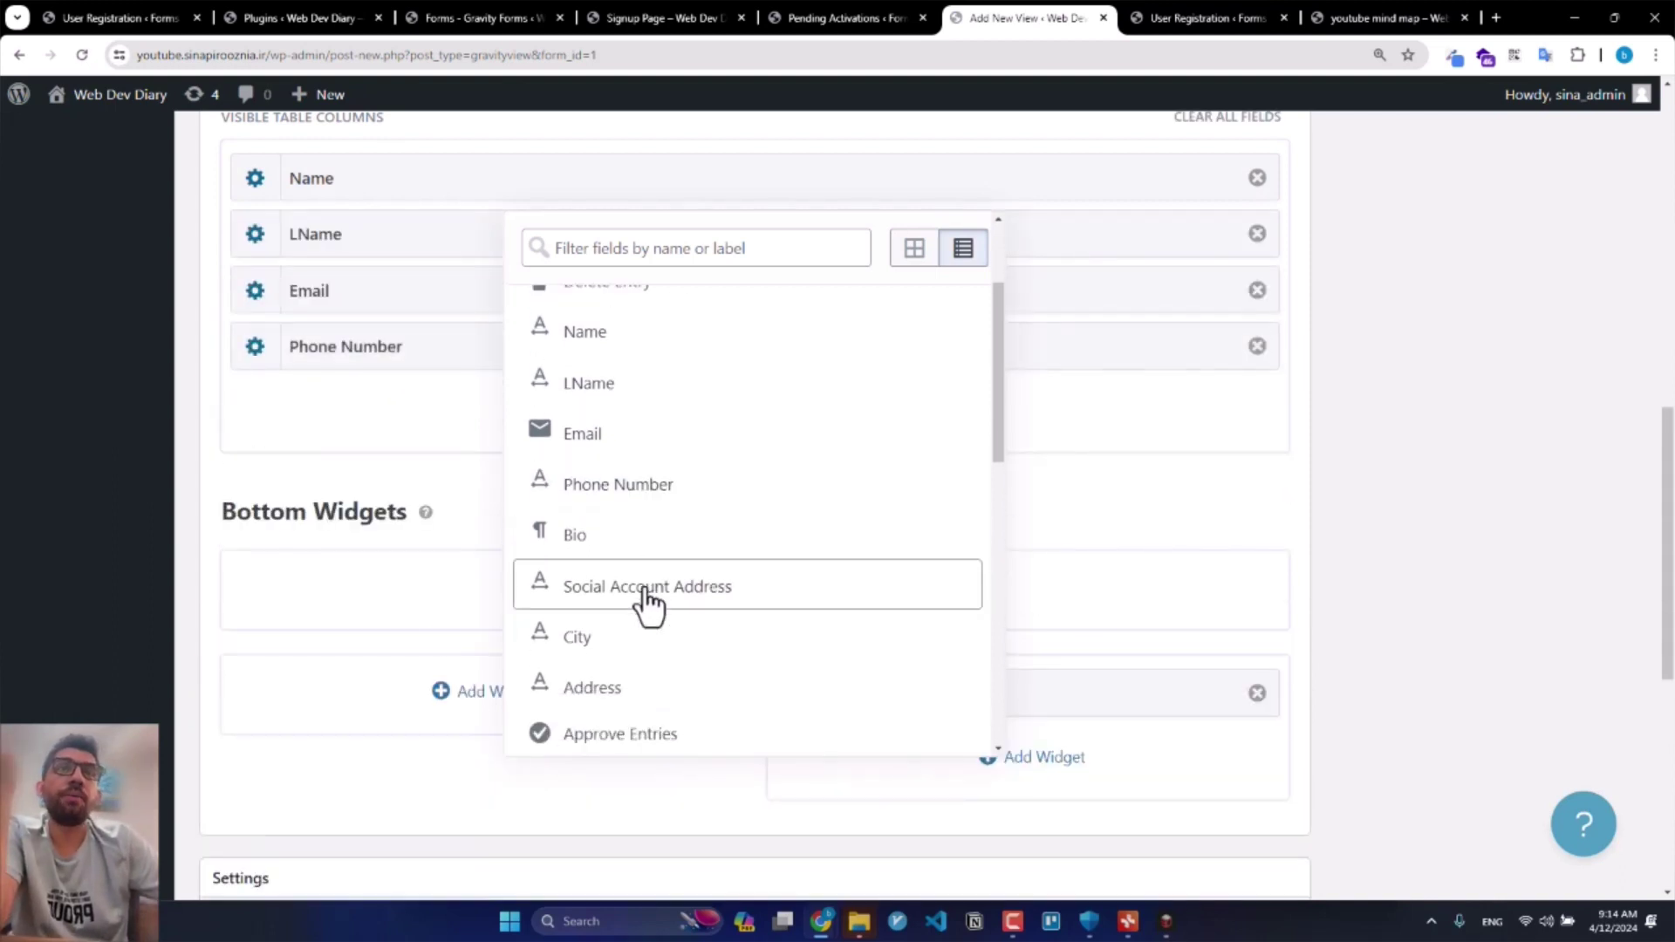
scroll(648, 601, down, 2)
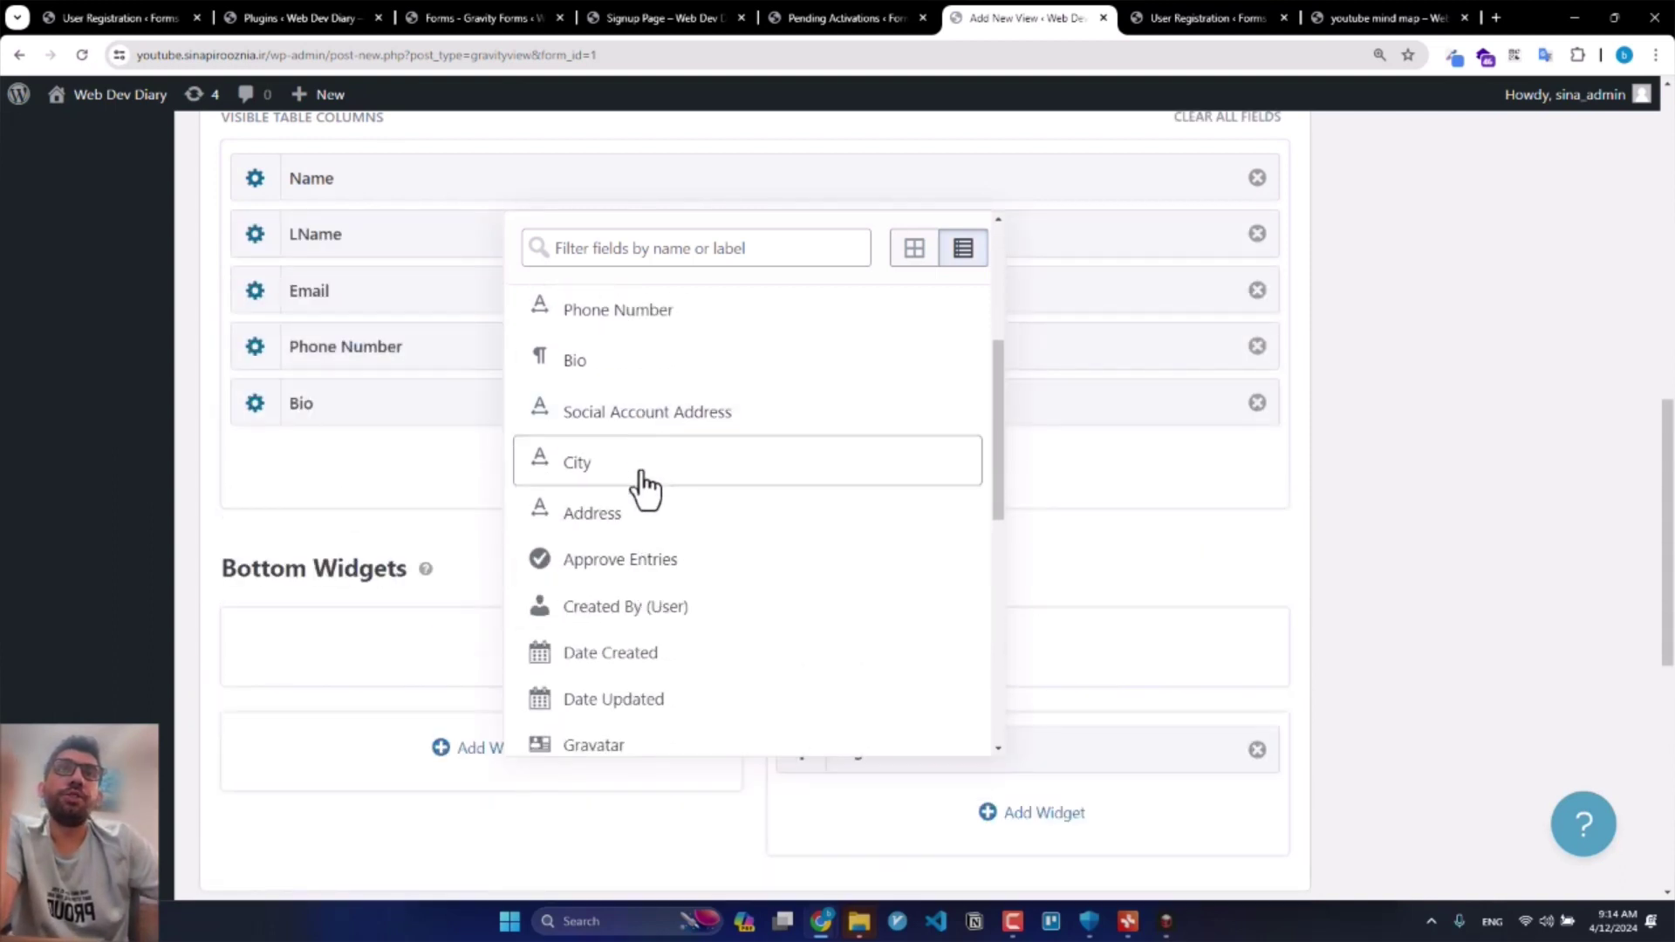
click(660, 528)
scroll(698, 532, down, 2)
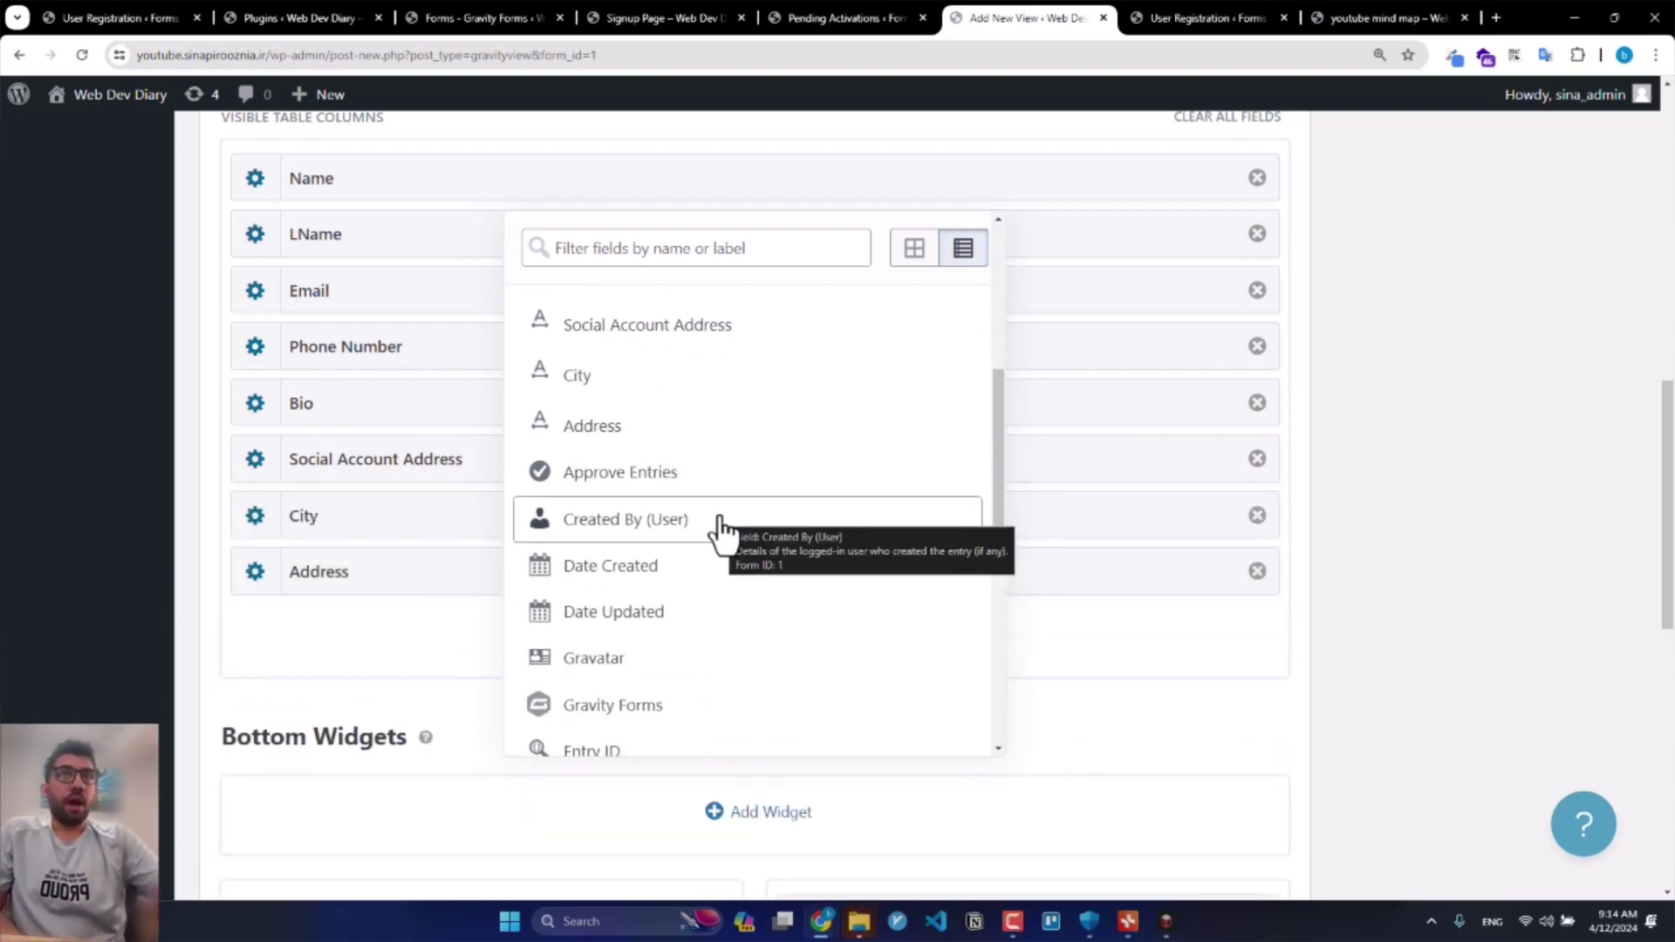
scroll(684, 587, down, 2)
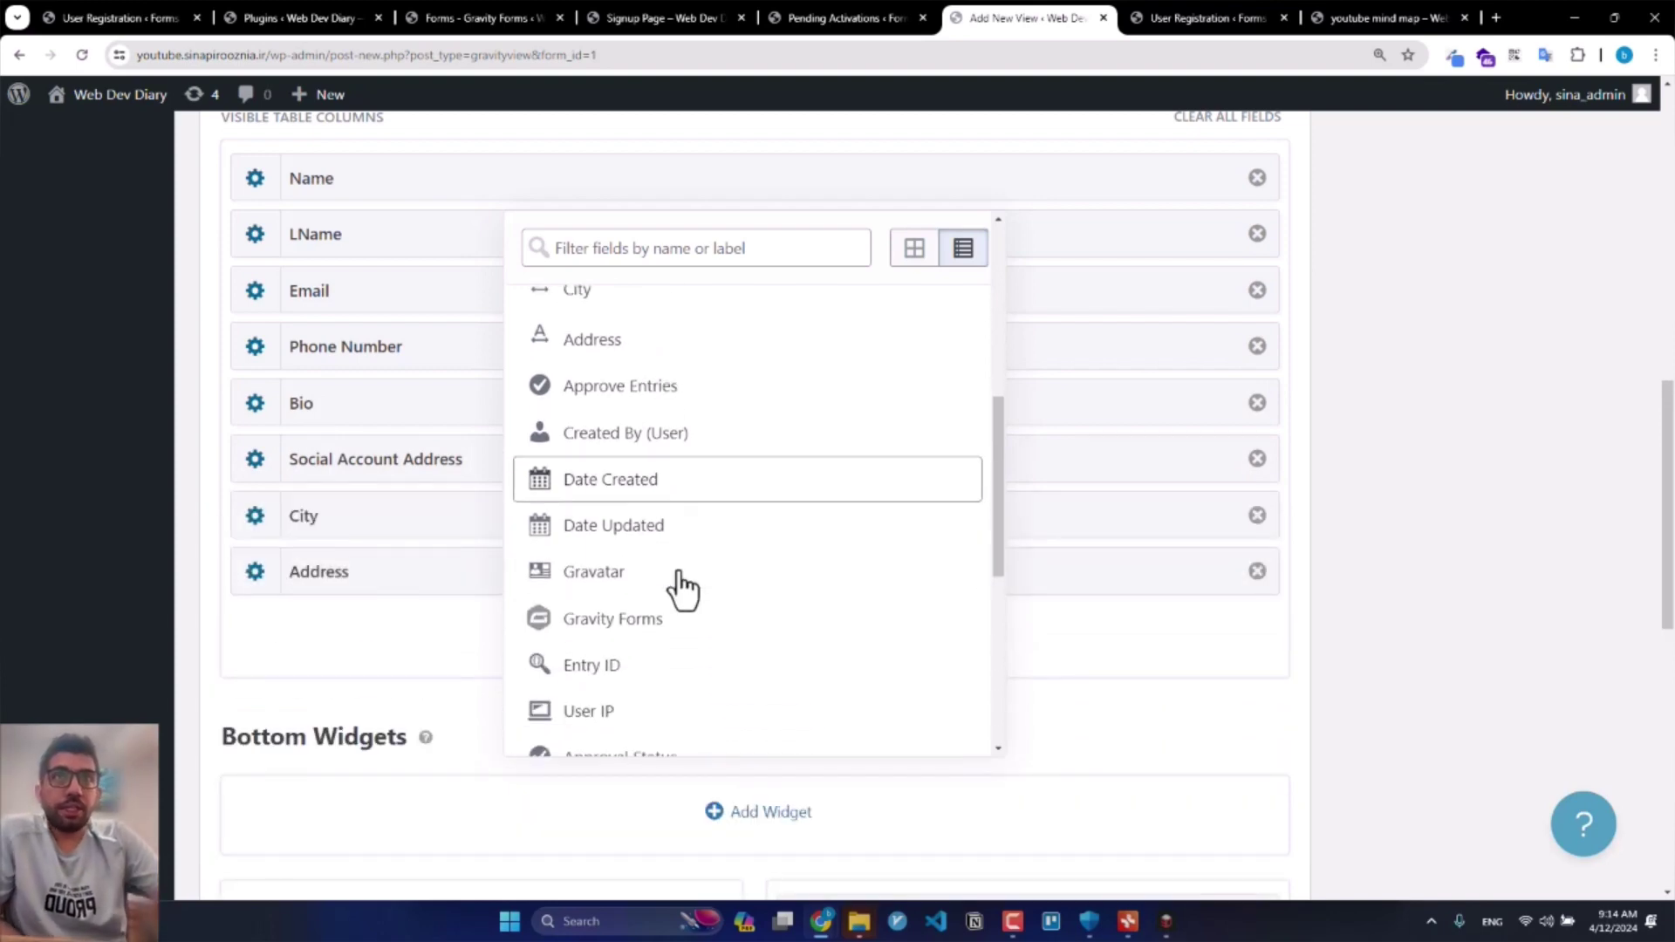
scroll(667, 589, down, 4)
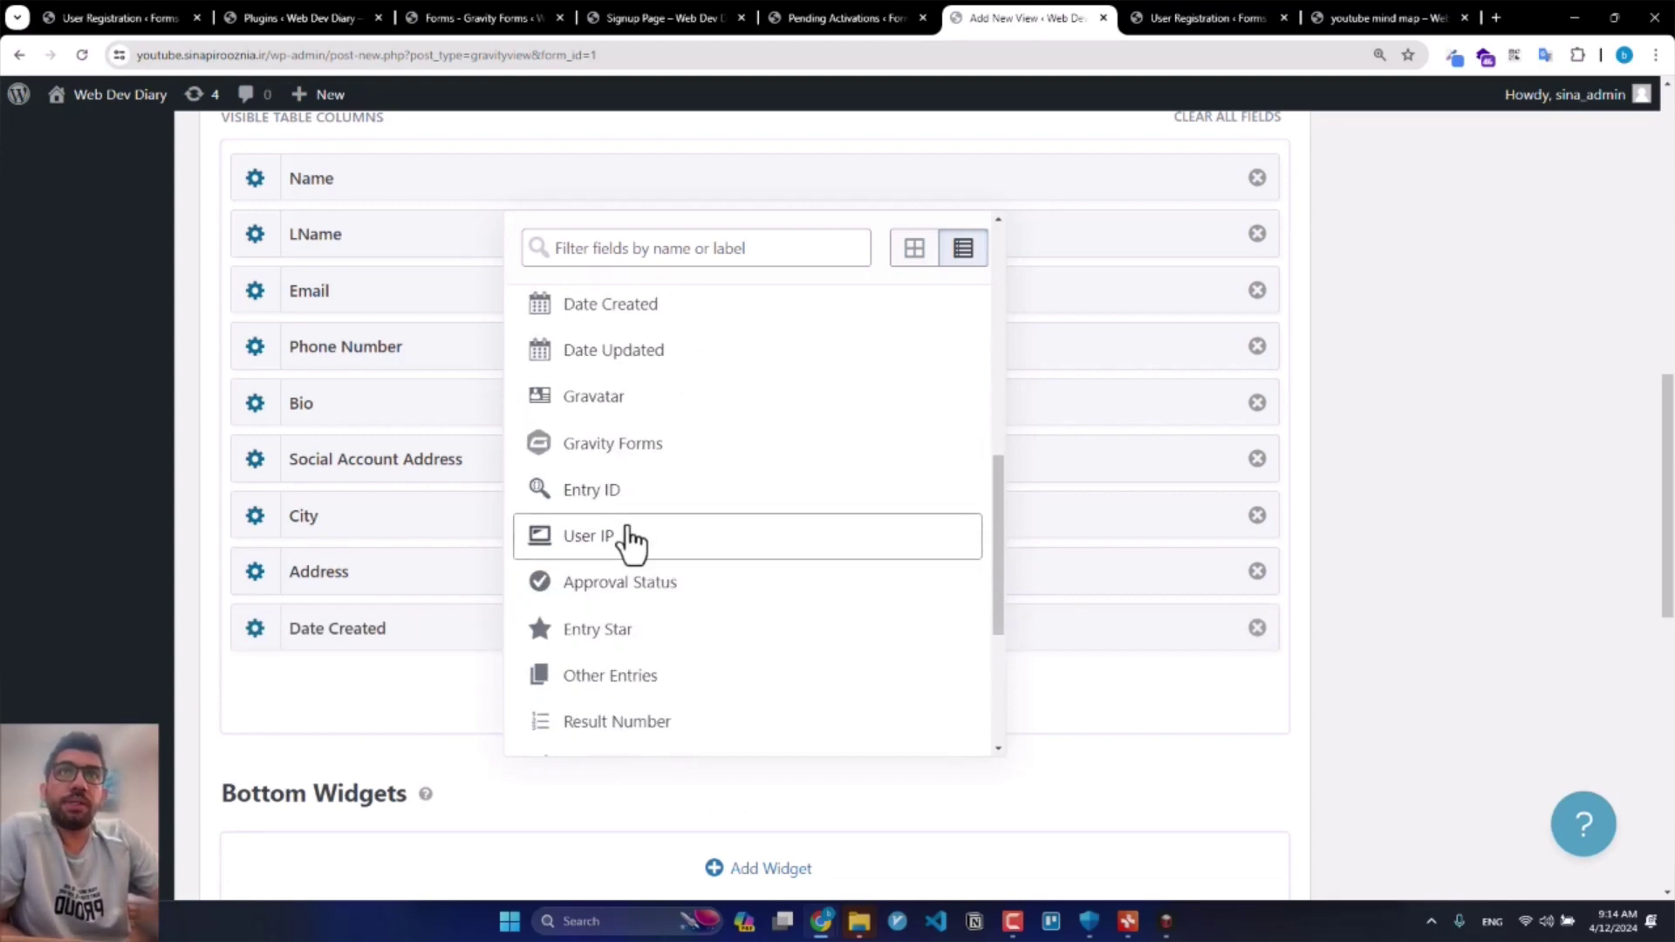
Step: Add a Result Number column and drag it into position among the columns
click(174, 680)
drag(314, 681, 317, 413)
scroll(550, 449, down, 4)
scroll(277, 390, up, 3)
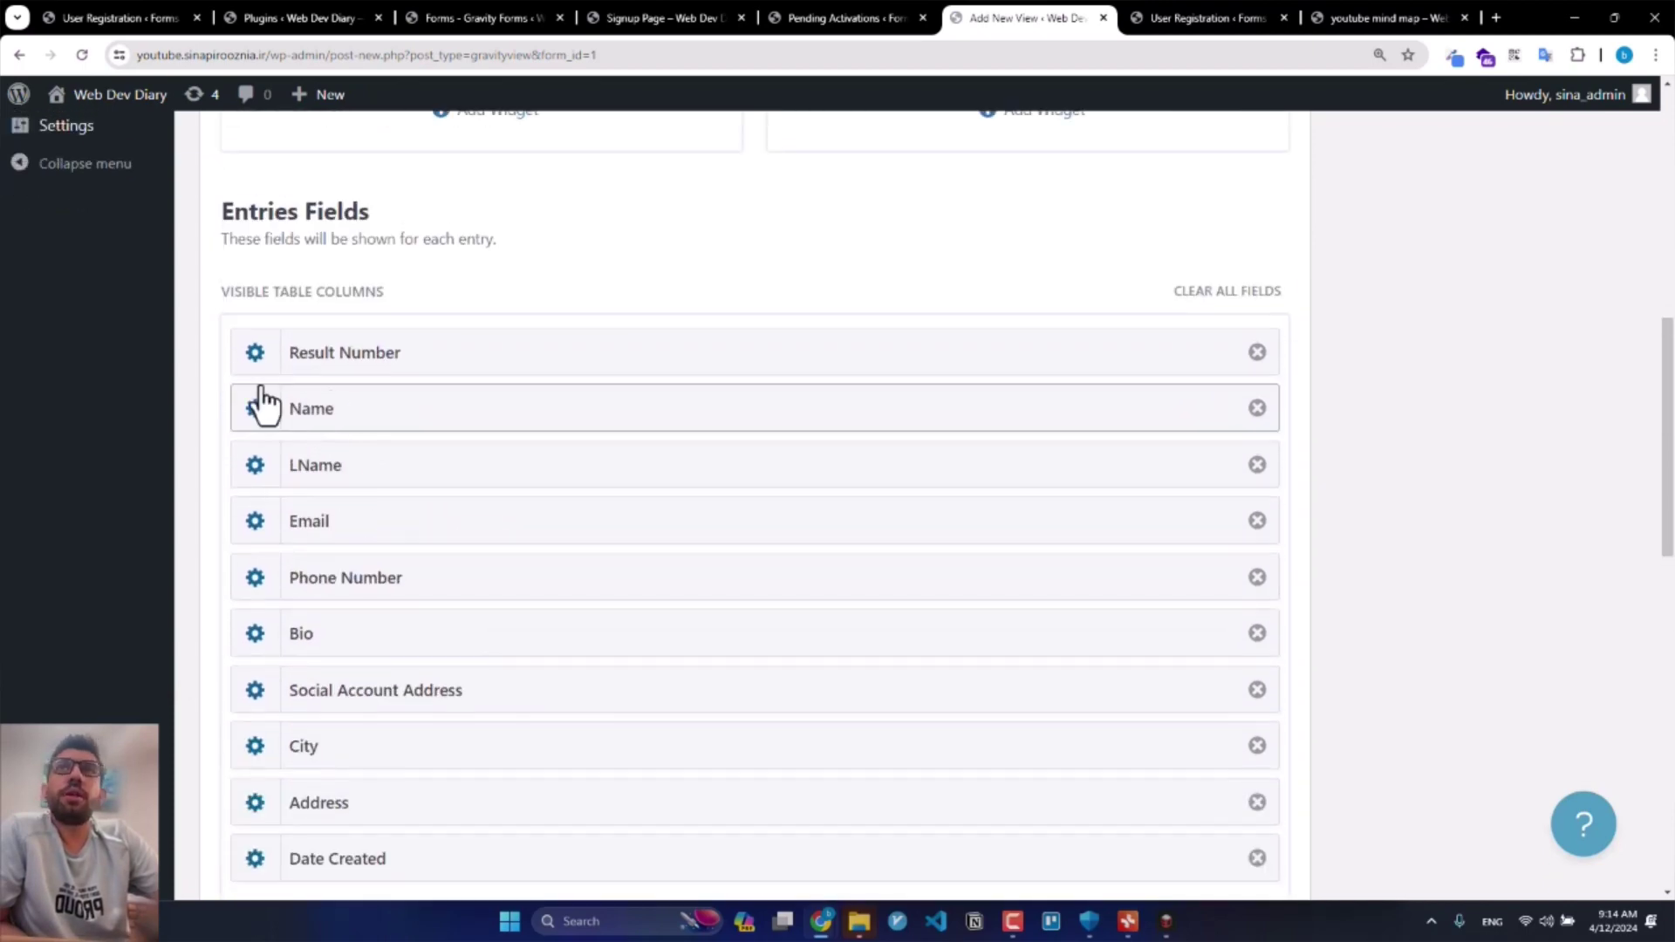
Step: Give the Result Number column the custom label #
click(252, 356)
scroll(741, 593, down, 3)
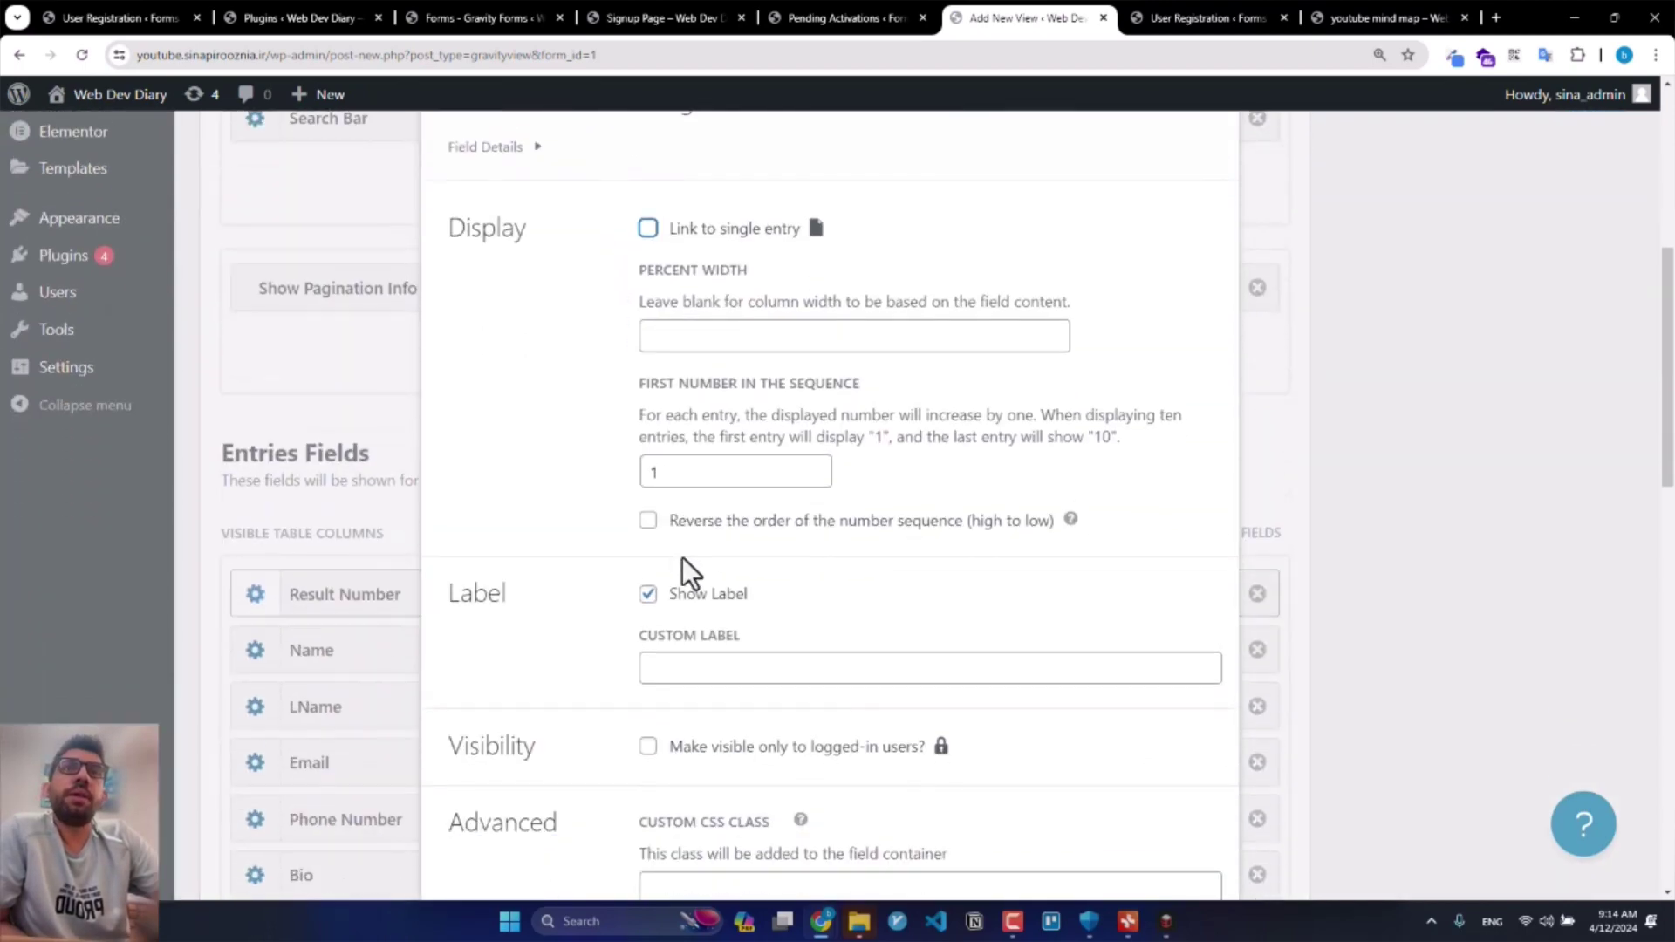
scroll(688, 613, down, 1)
click(691, 576)
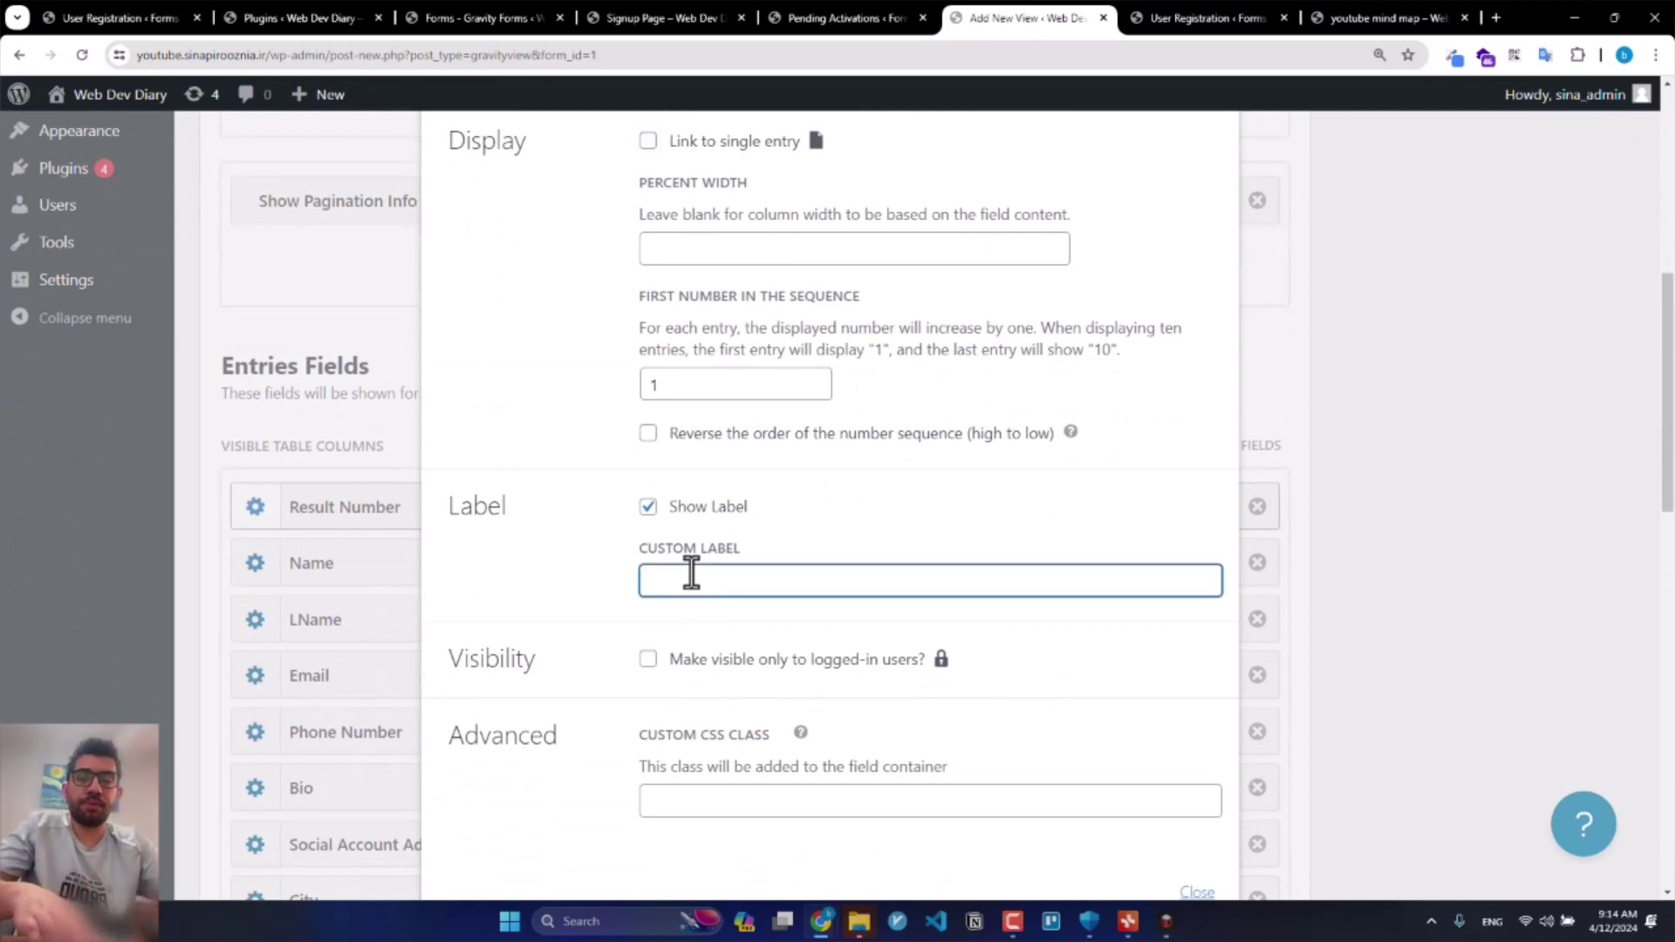
text(#)
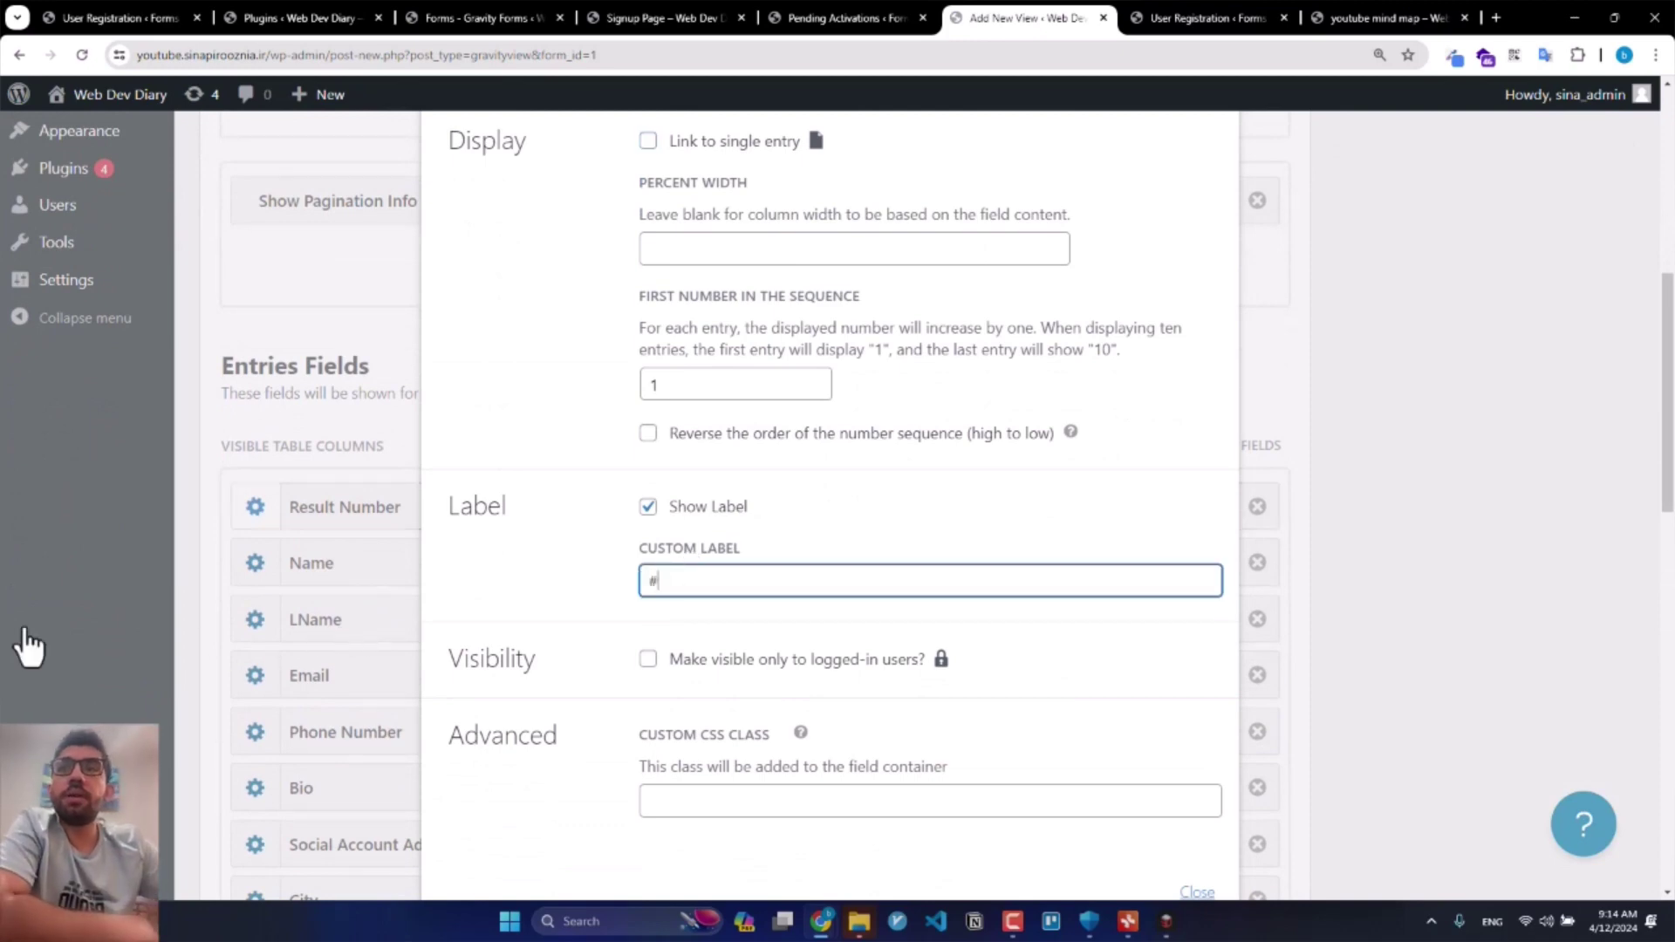
click(76, 640)
scroll(161, 598, down, 14)
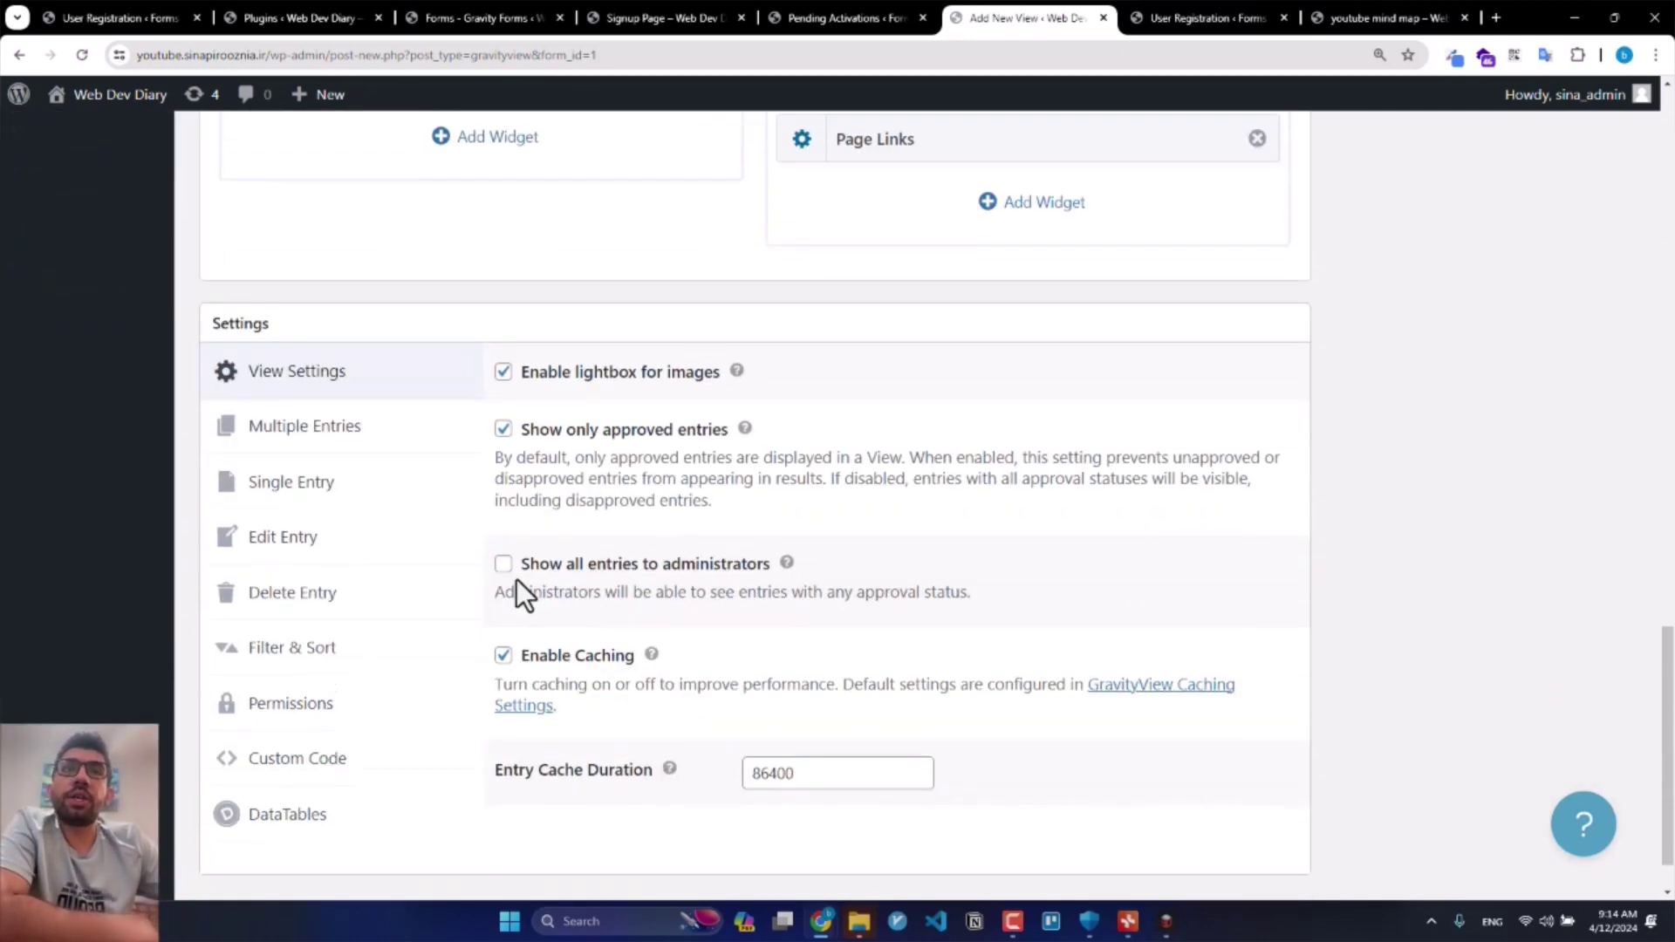
Step: Uncheck 'Show only approved entries' and 'Enable Caching', then publish the Registerd users view
click(585, 432)
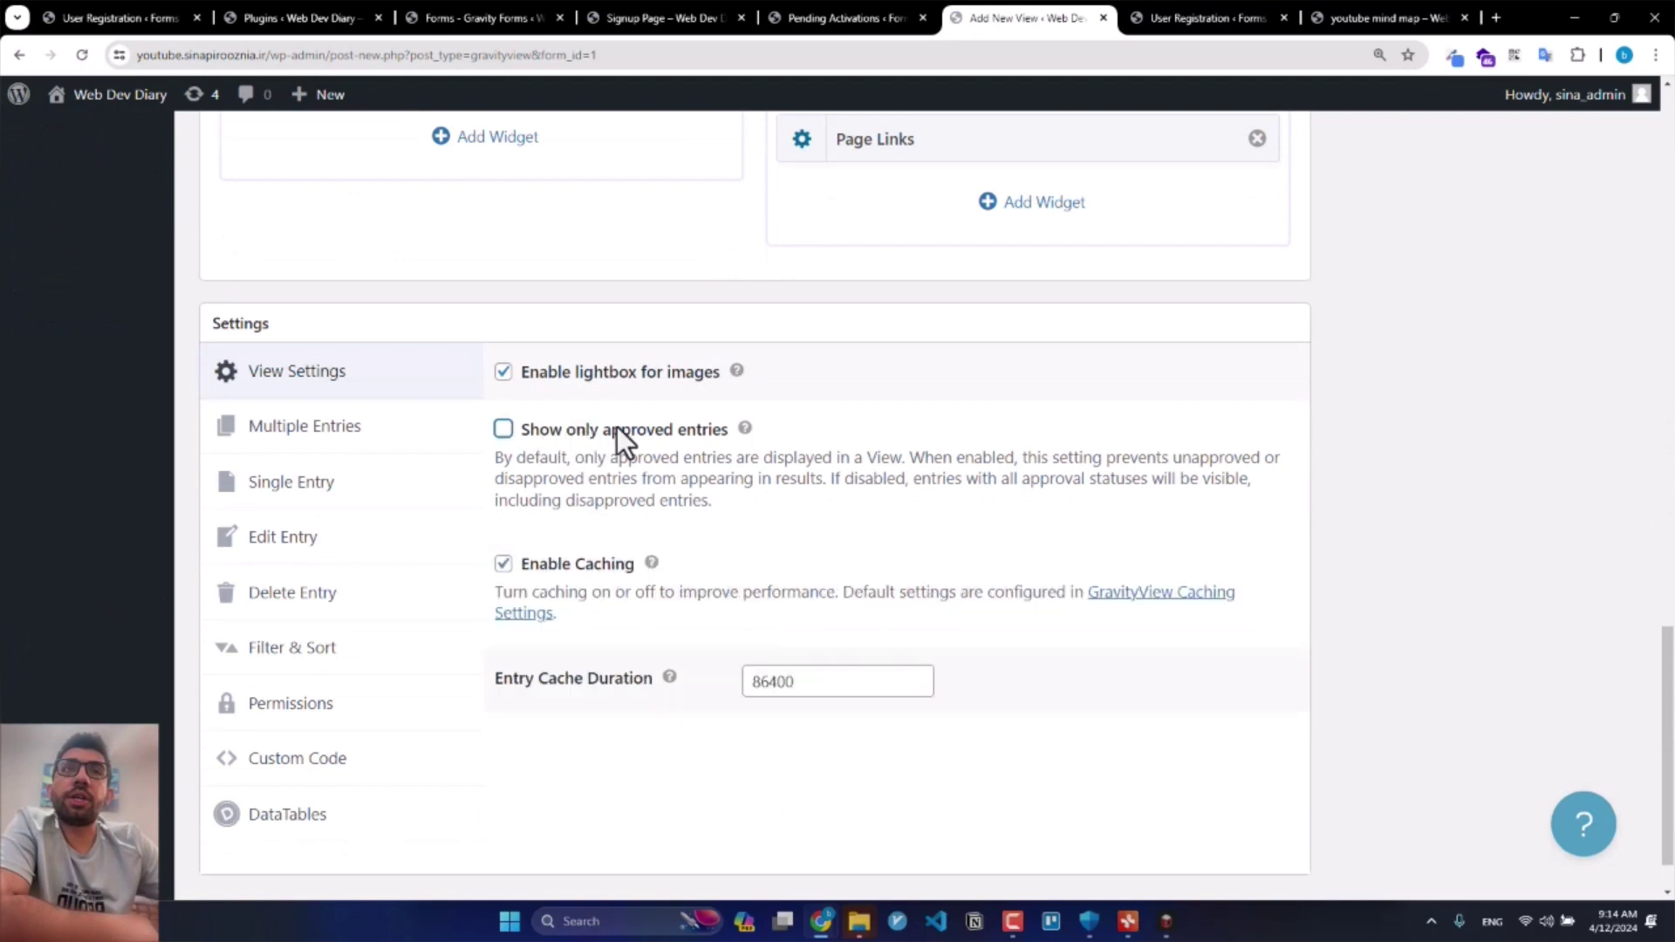
scroll(555, 714, up, 2)
scroll(567, 714, down, 3)
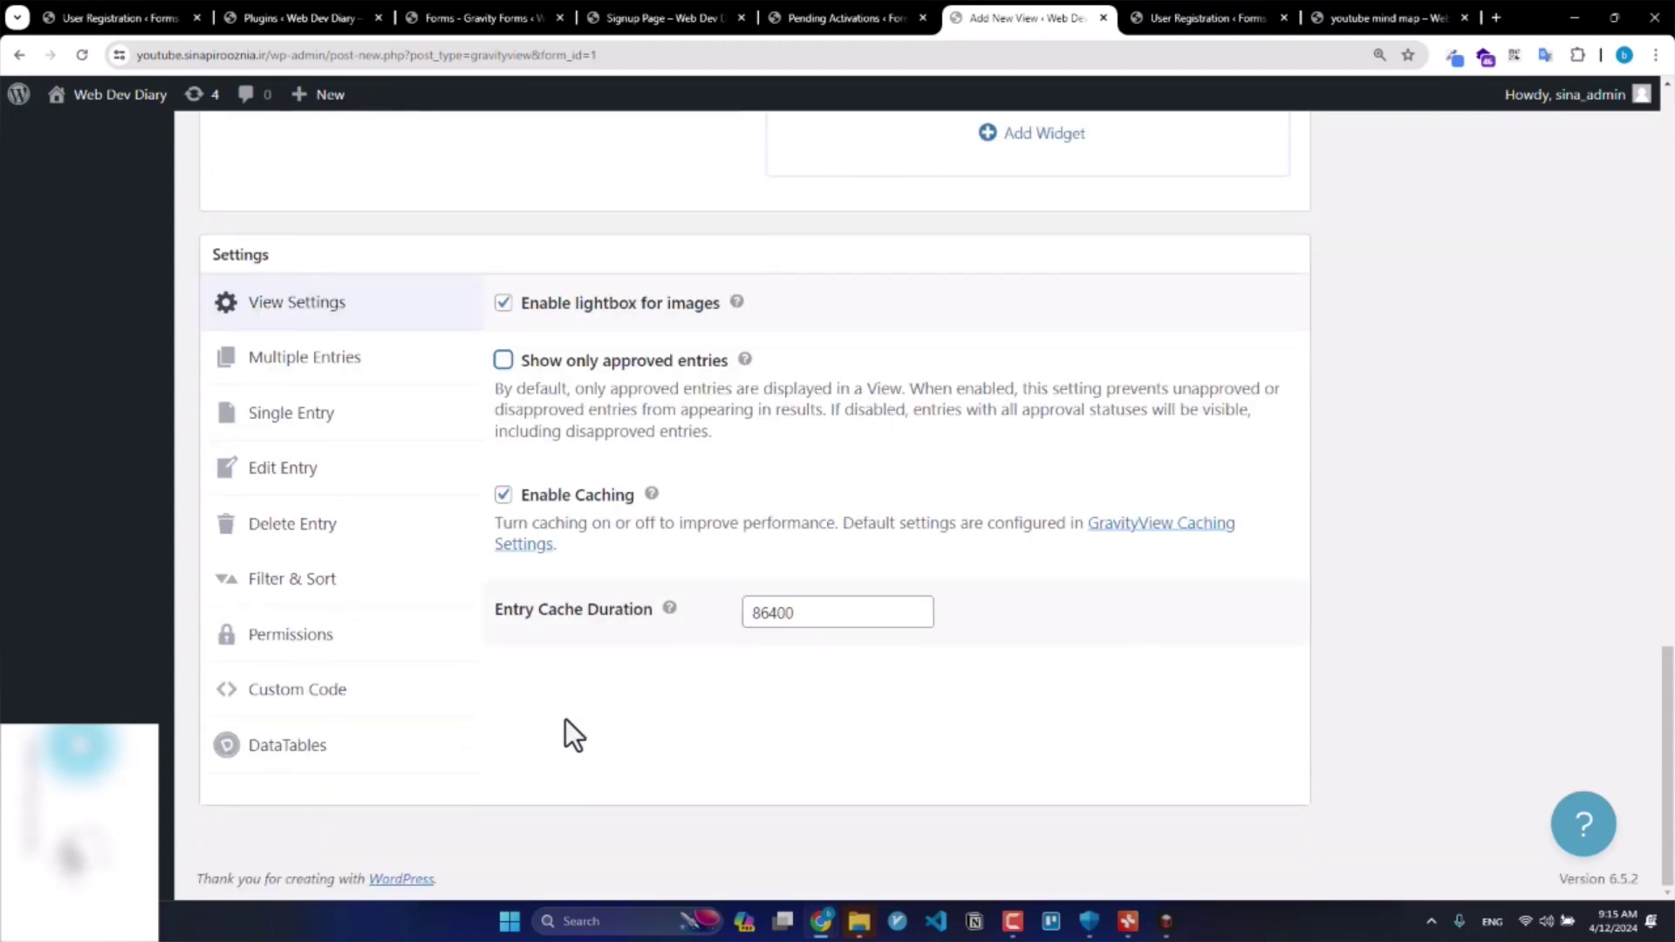
click(525, 490)
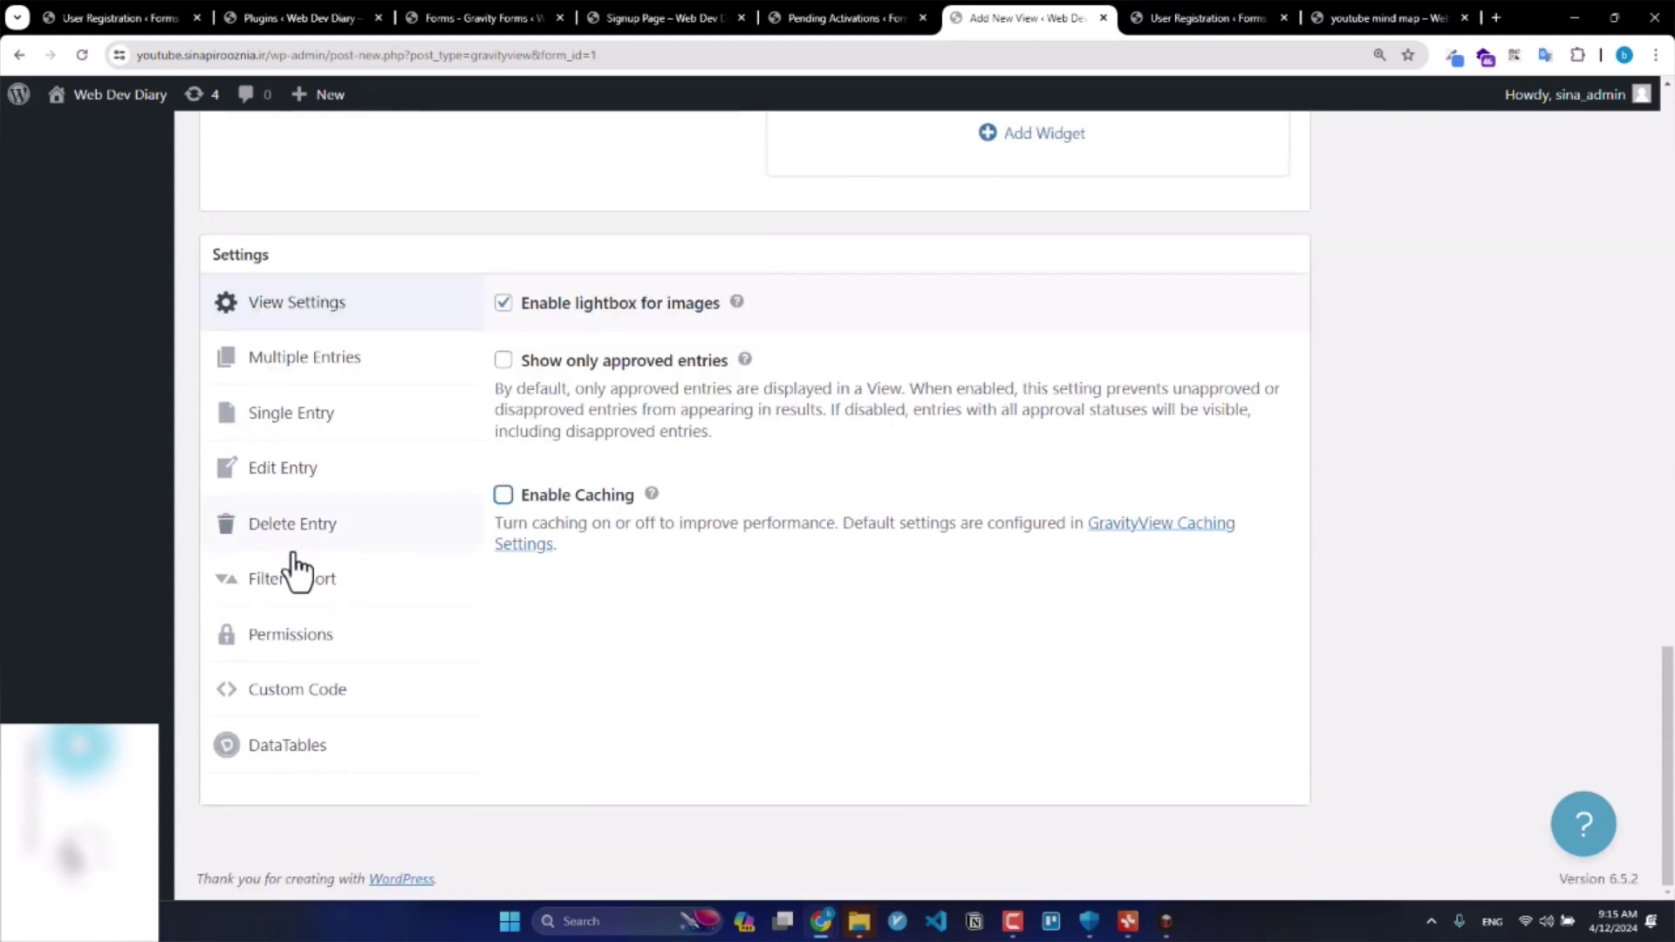
scroll(153, 583, up, 5)
scroll(153, 583, up, 15)
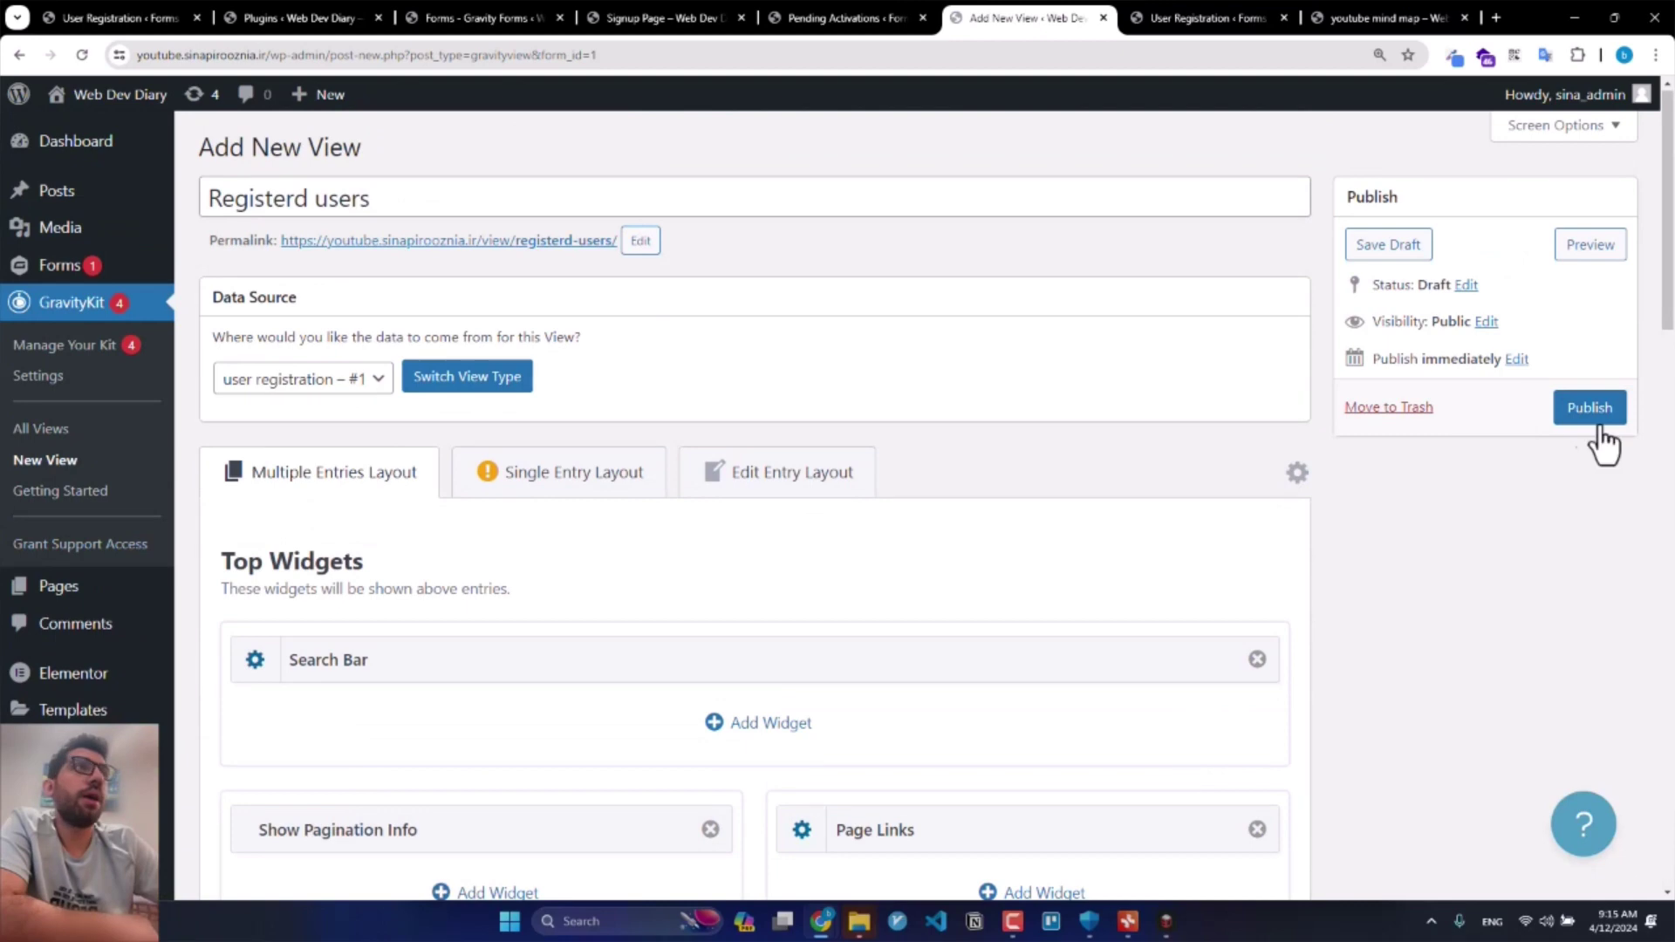
click(1599, 417)
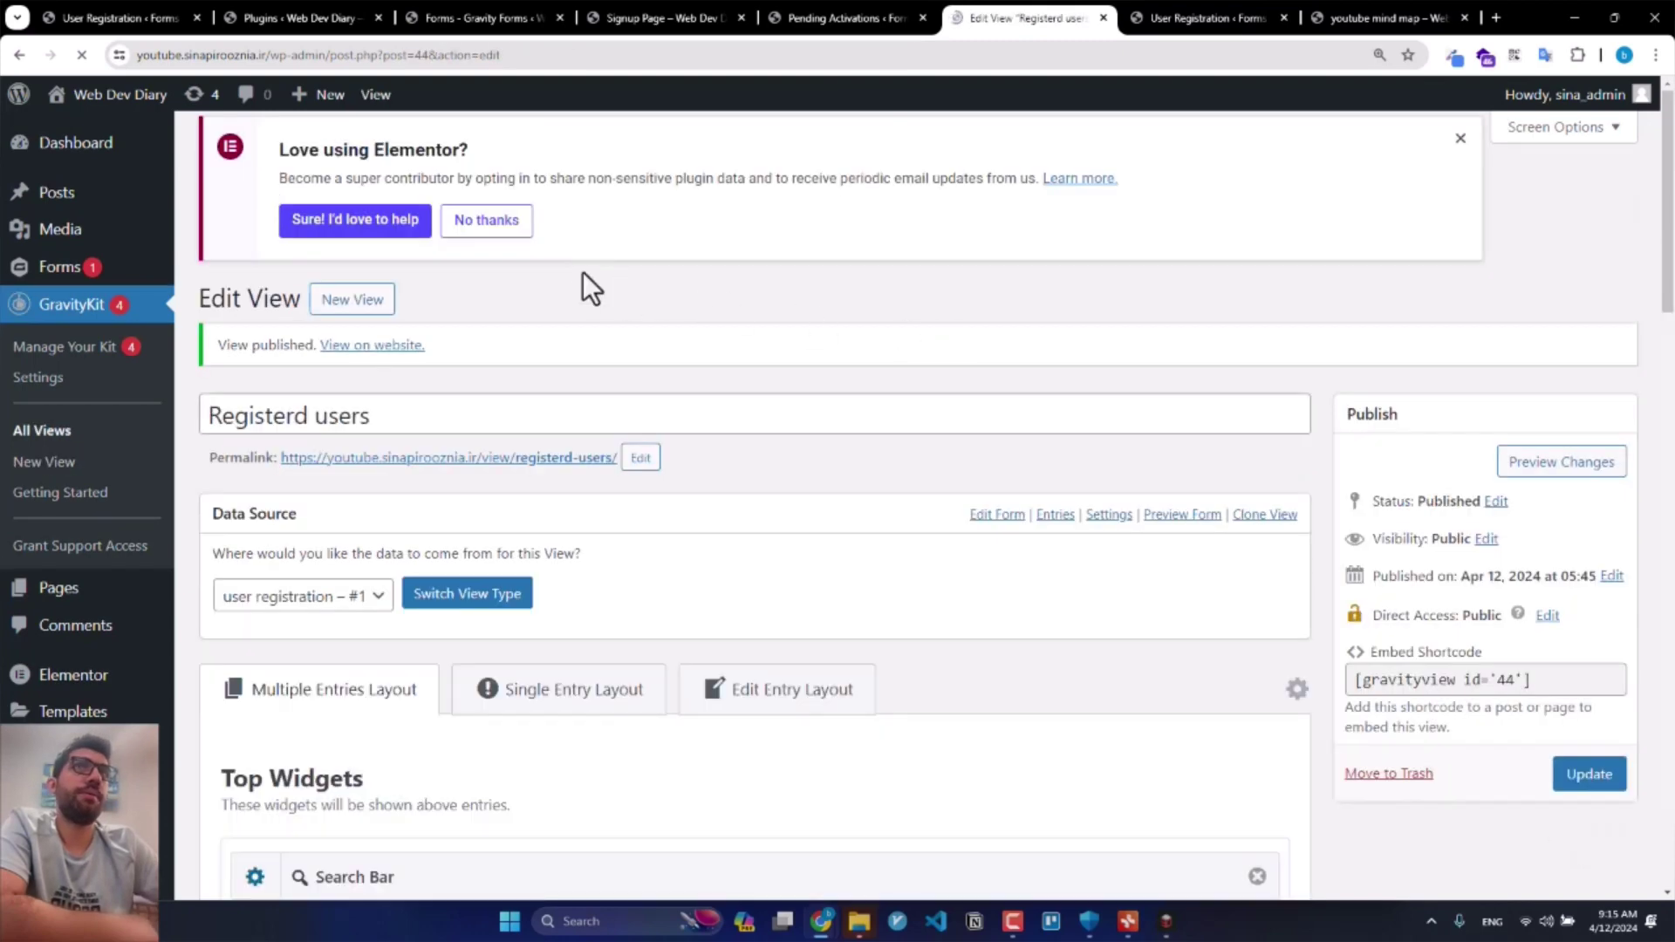
Step: Open the view's permalink in a new tab and look at its three-entry table
middle_click(411, 468)
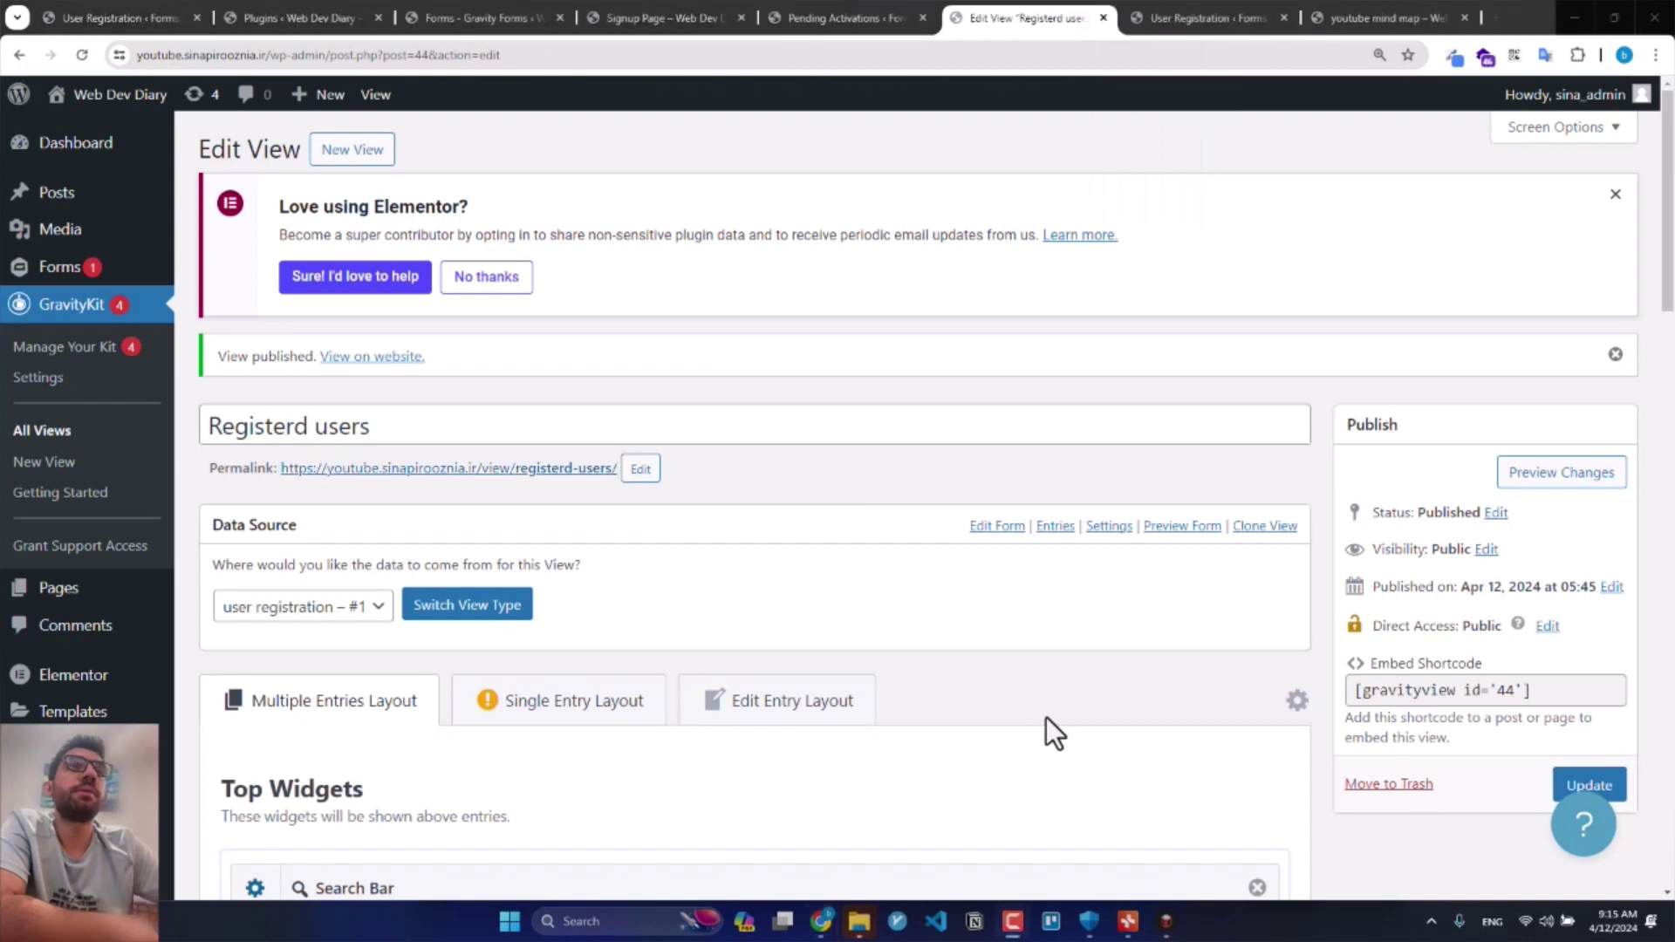
middle_click(477, 471)
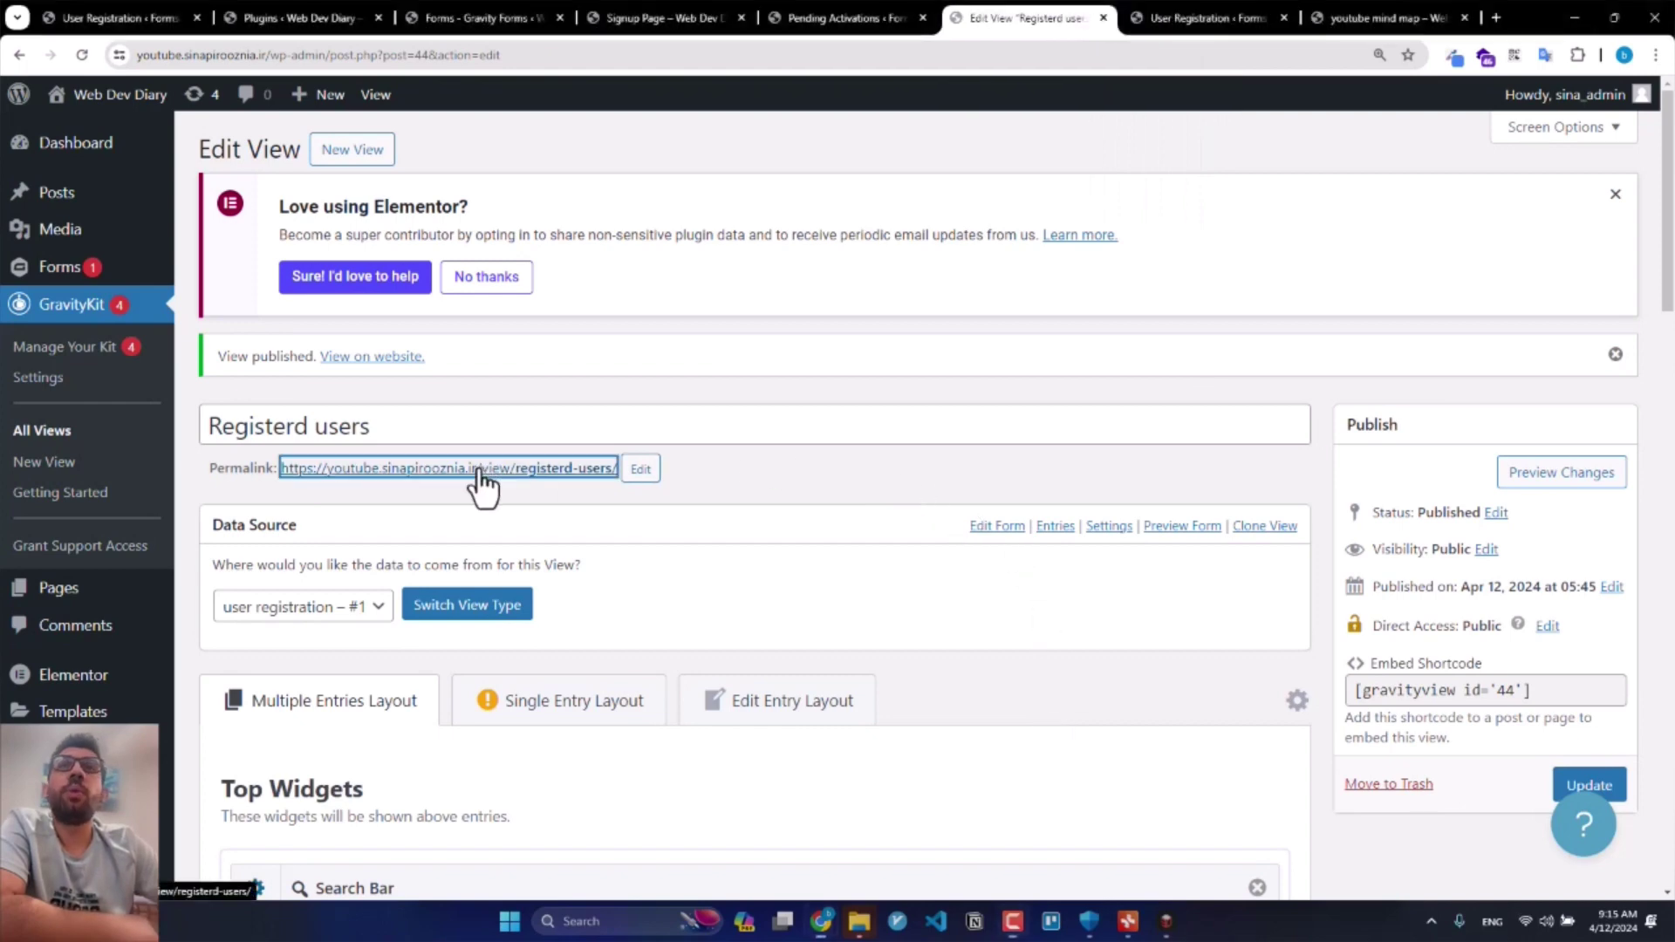
scroll(851, 136, down, 1)
click(1110, 14)
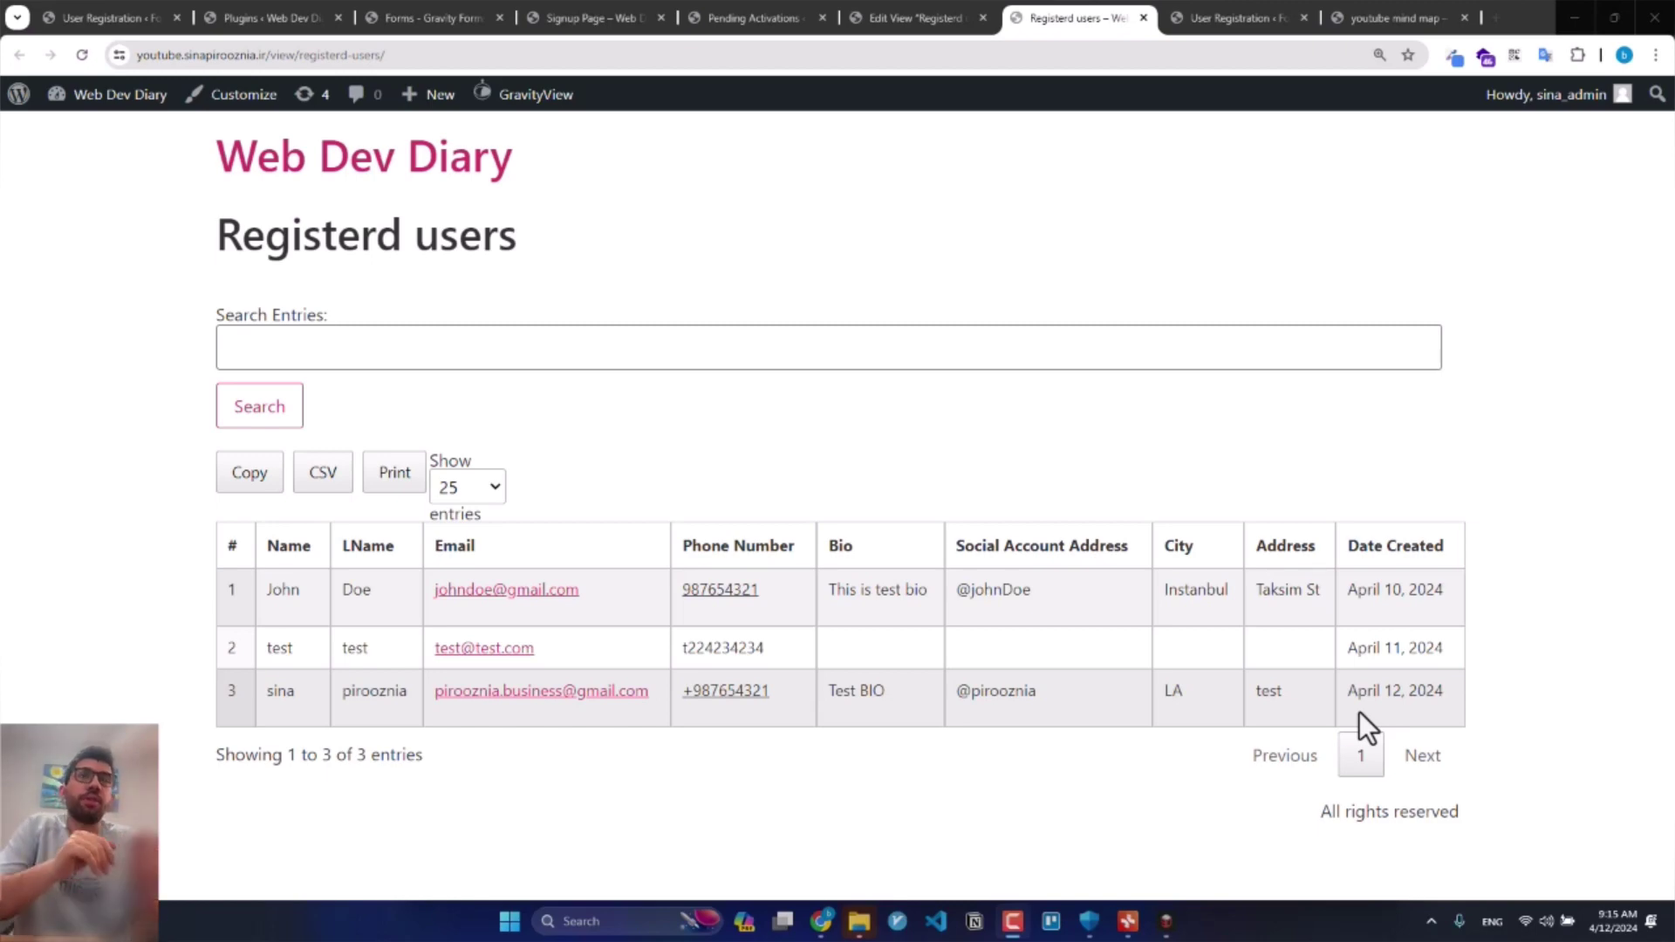
Step: In the view's DataTables settings, enable field filters placed in the table header
click(965, 4)
scroll(816, 209, down, 15)
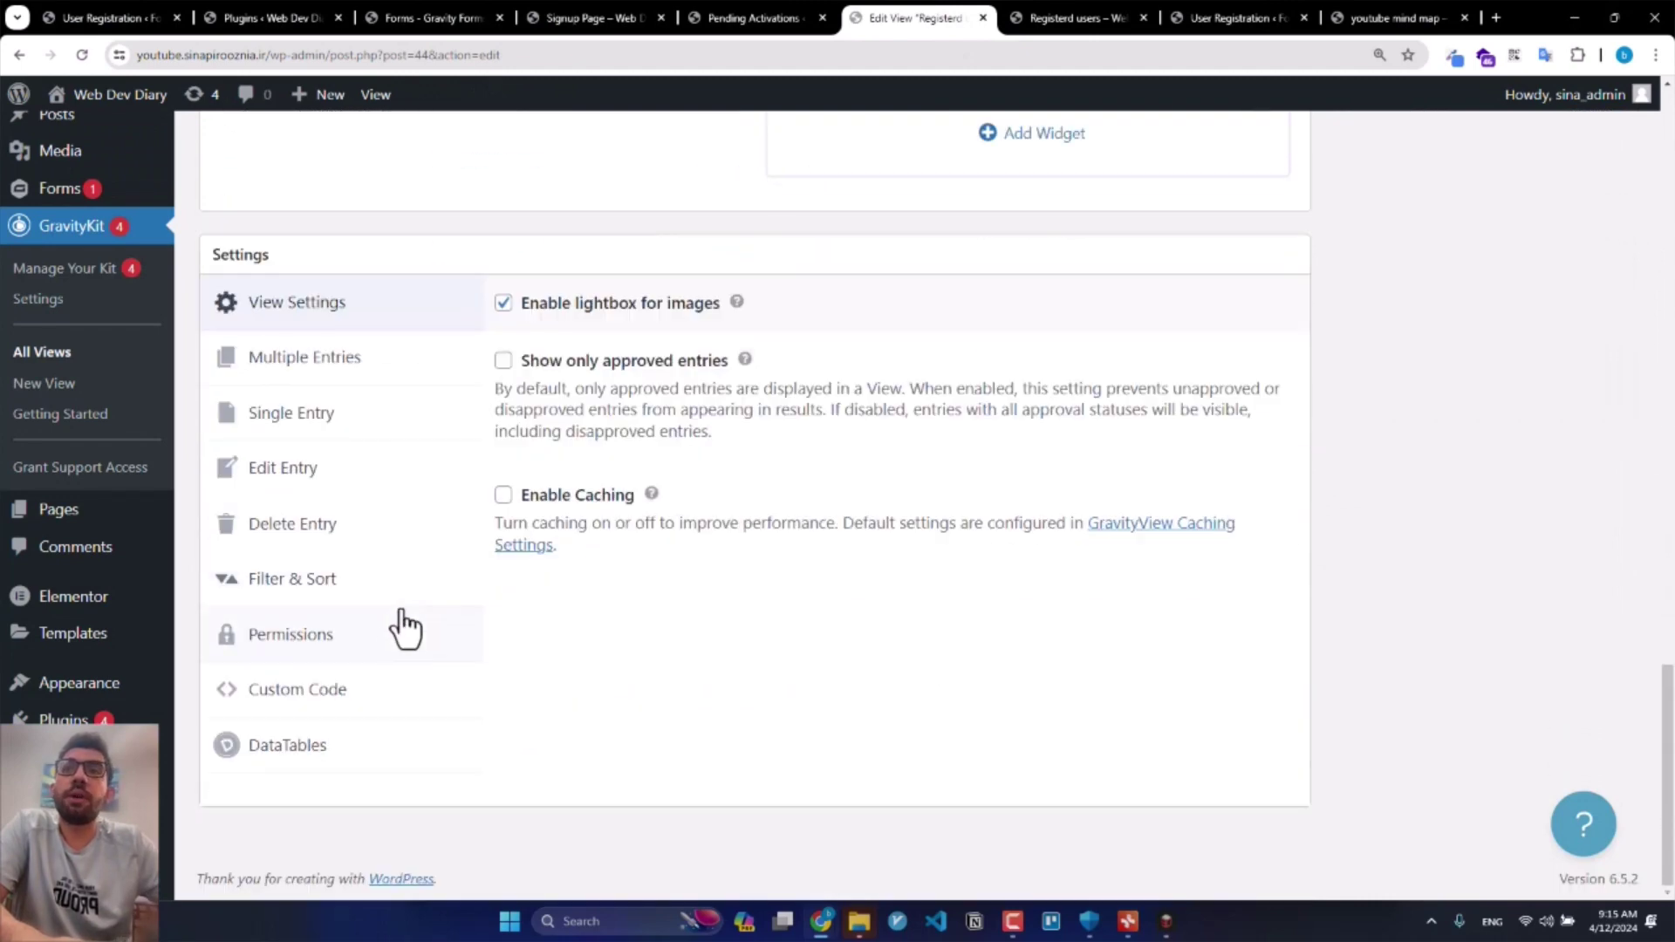
click(342, 694)
click(340, 747)
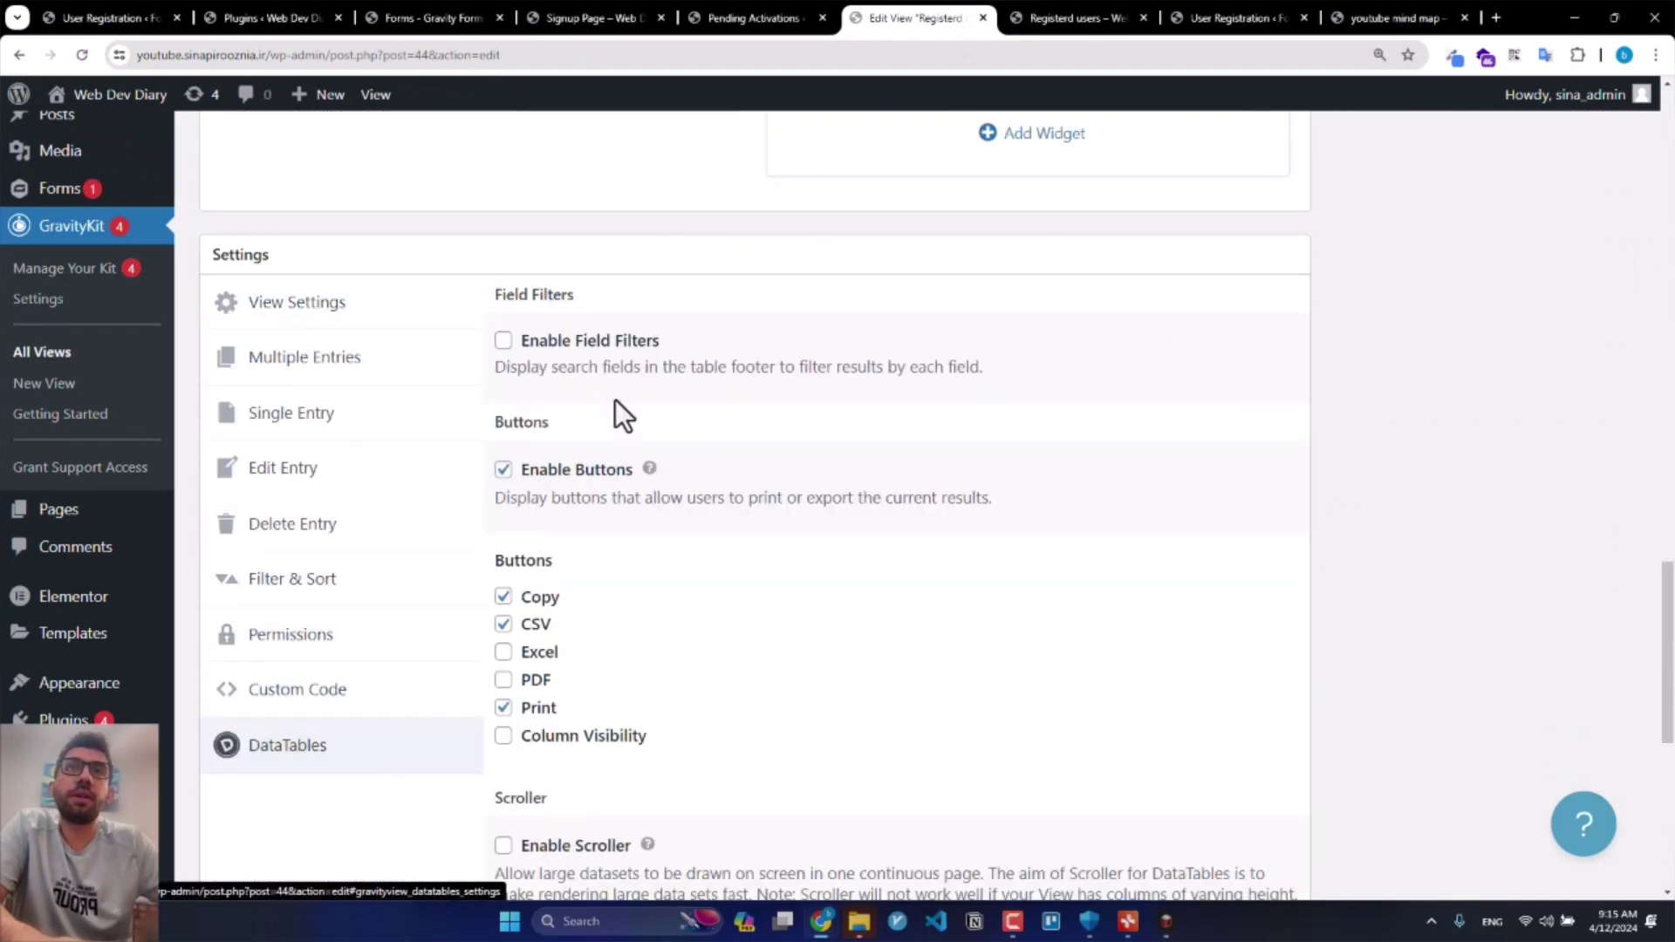
click(589, 343)
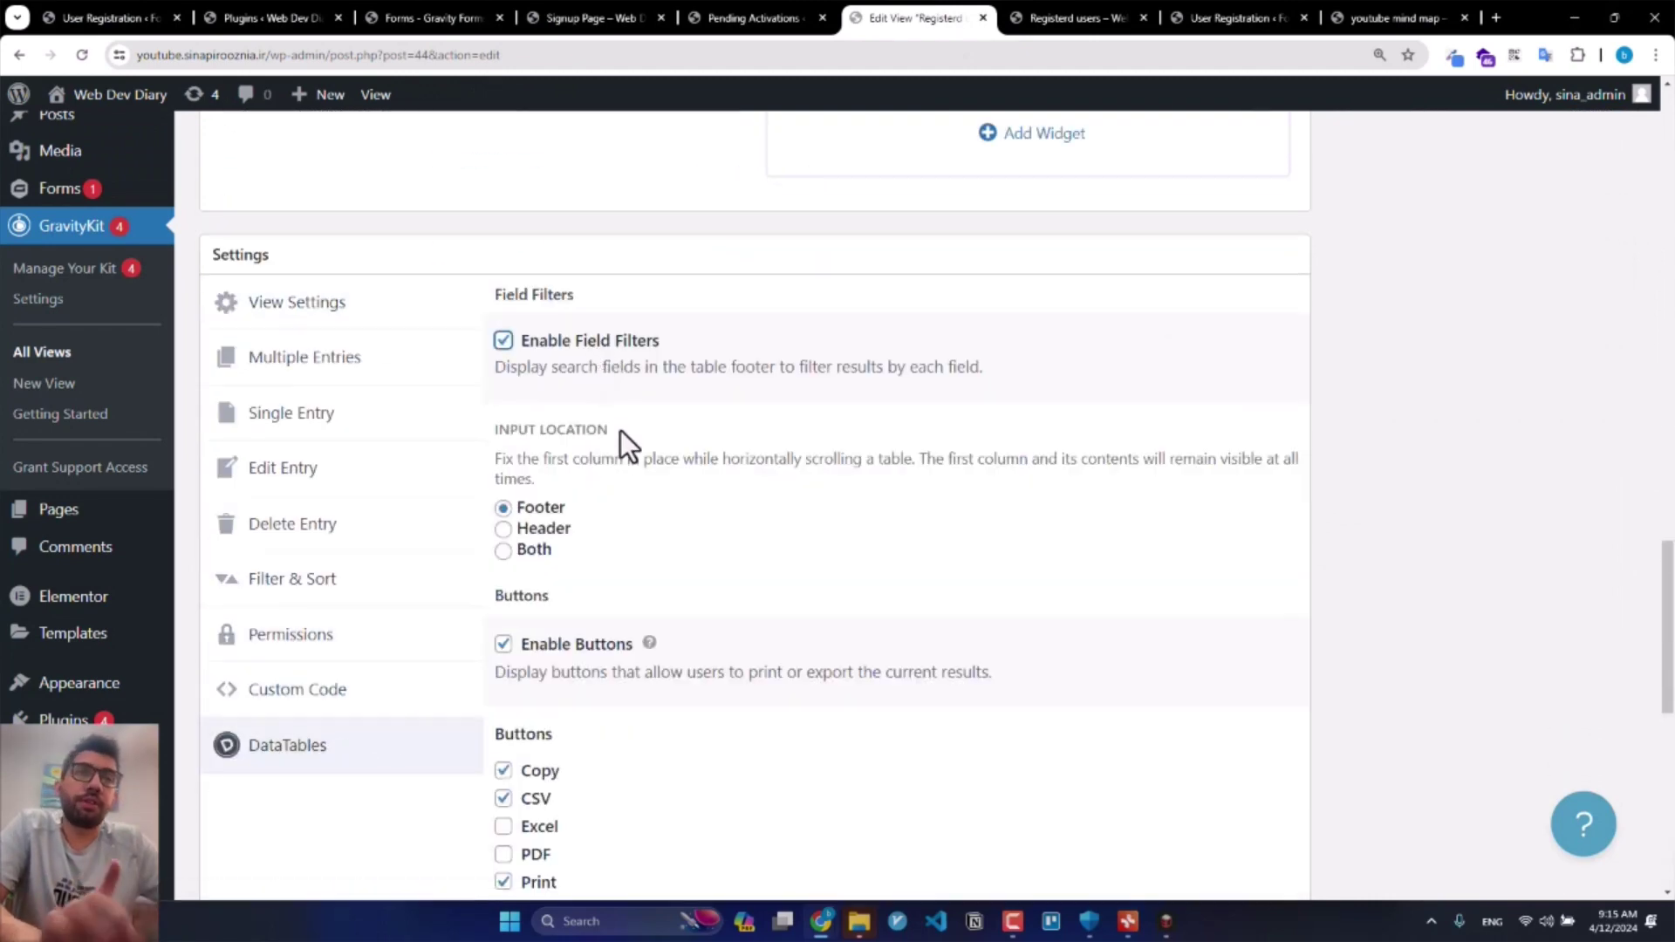
click(545, 529)
Step: Add the Excel export button and turn on responsive tables
scroll(547, 526, down, 3)
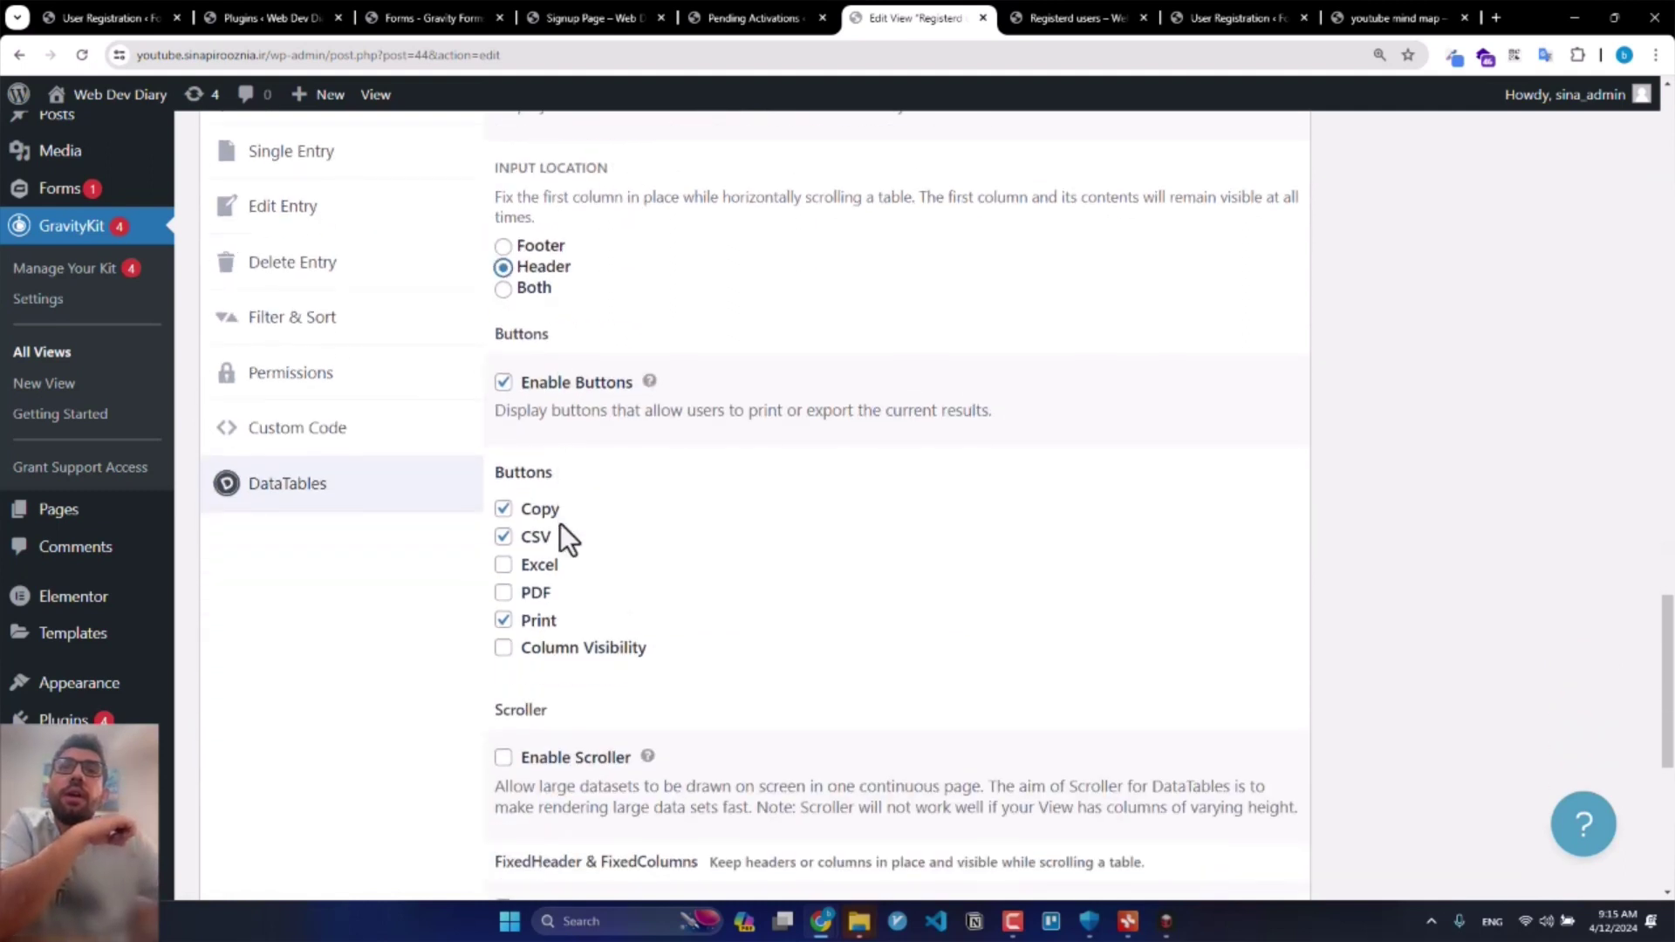
click(534, 565)
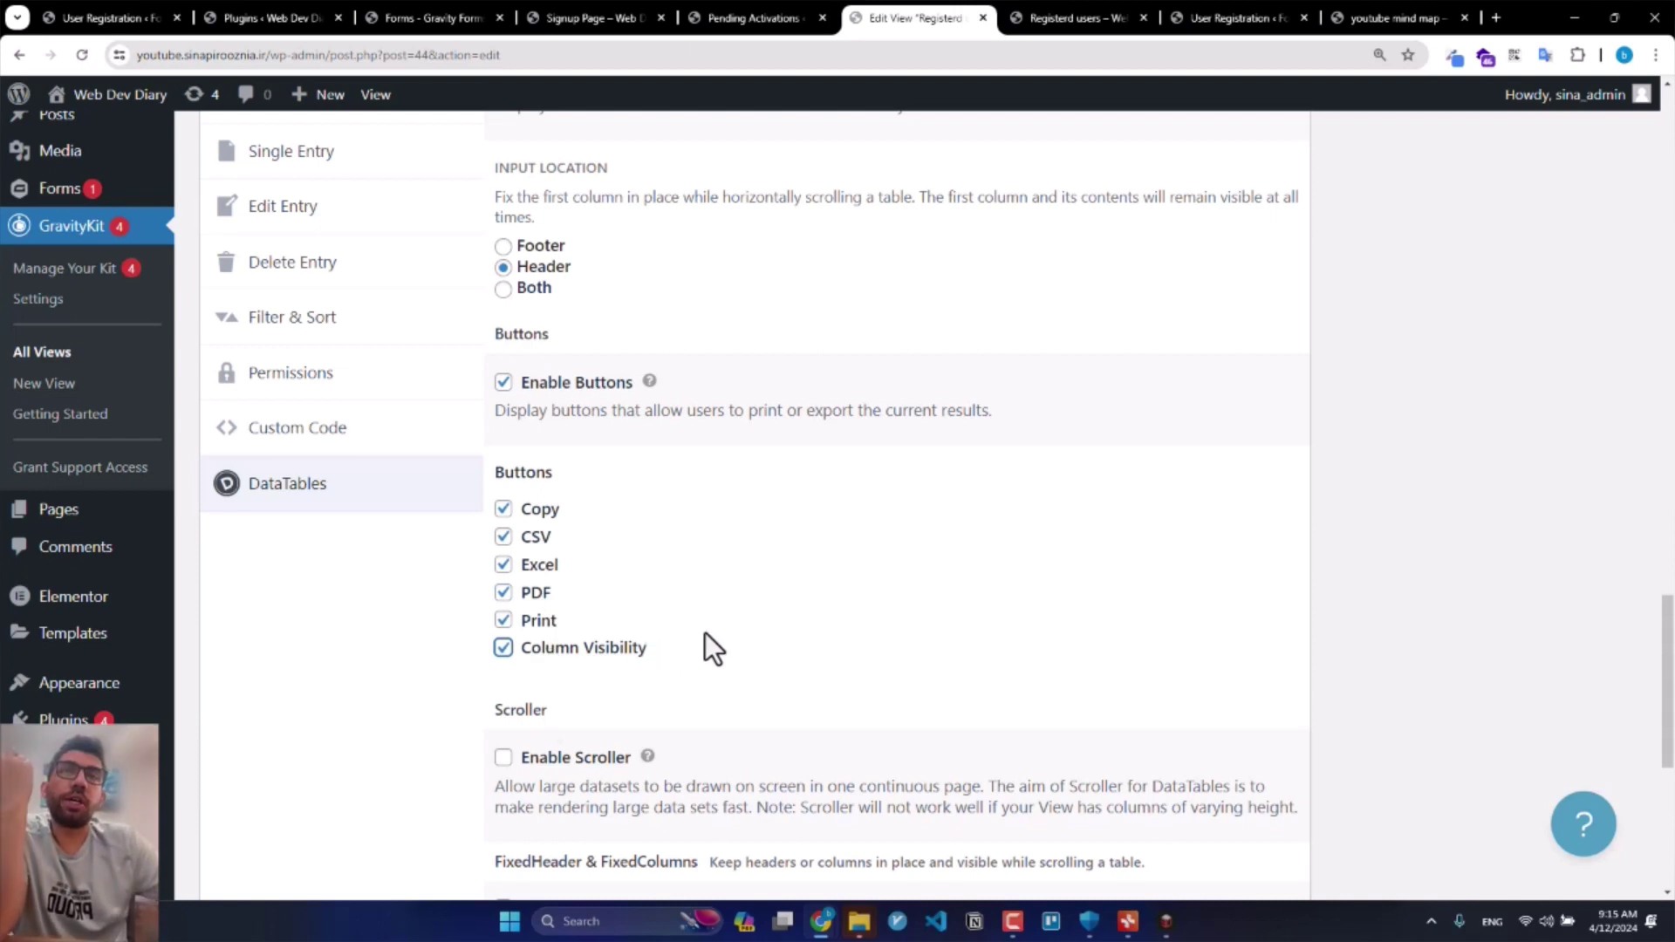
scroll(747, 610, down, 4)
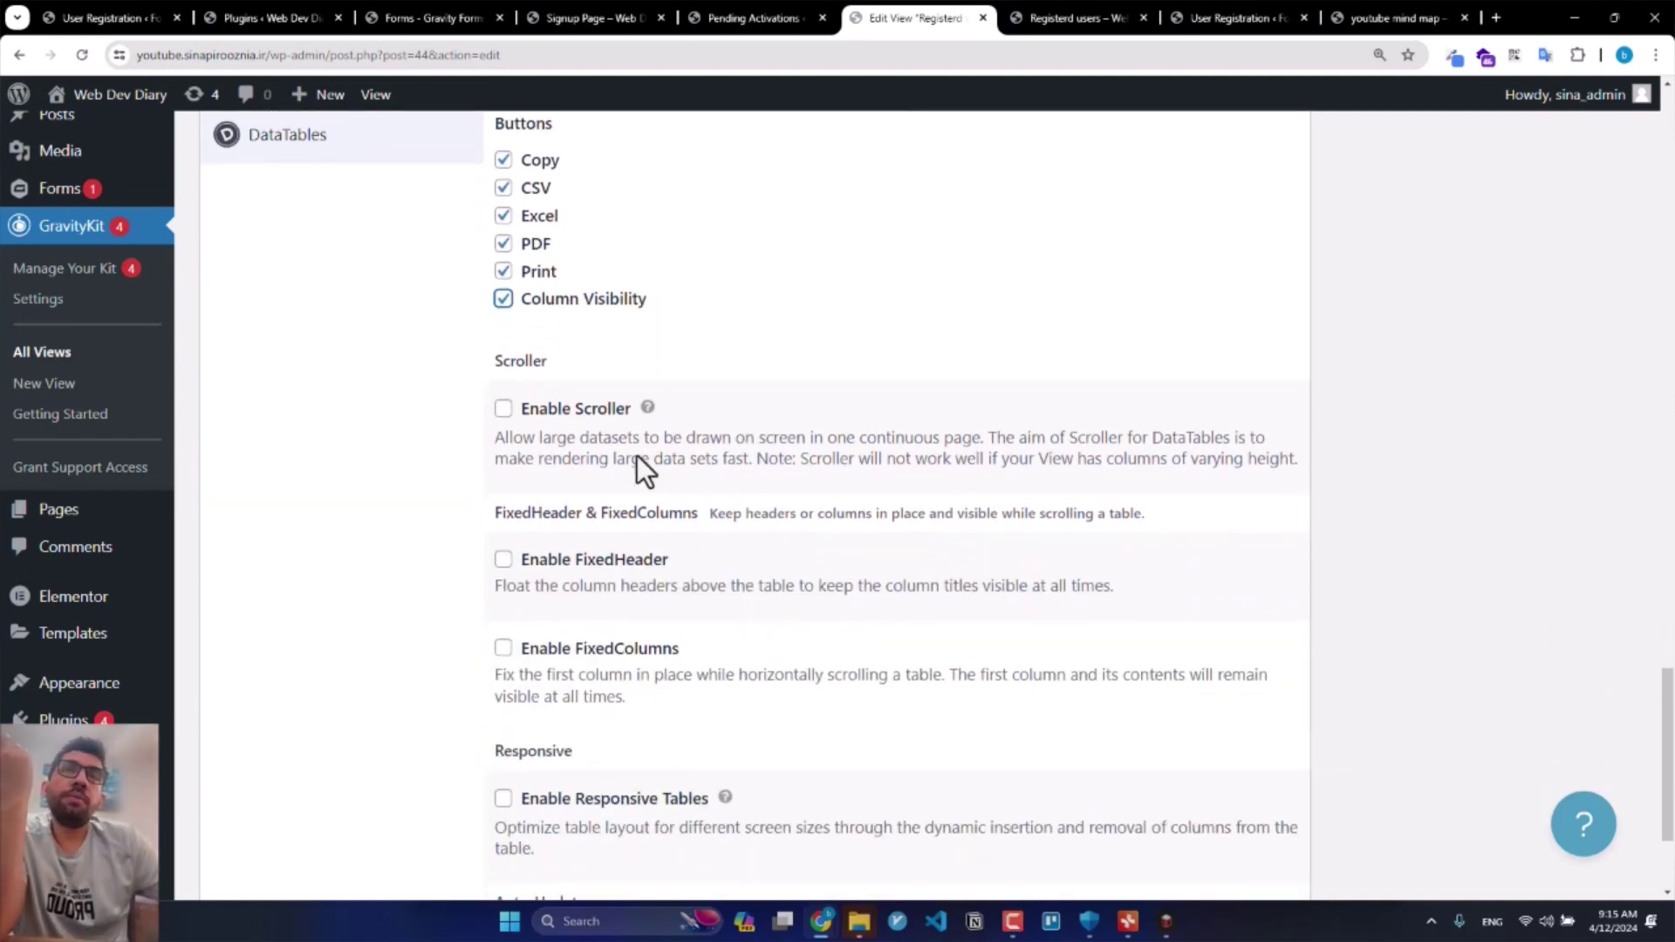
scroll(602, 471, down, 3)
click(574, 590)
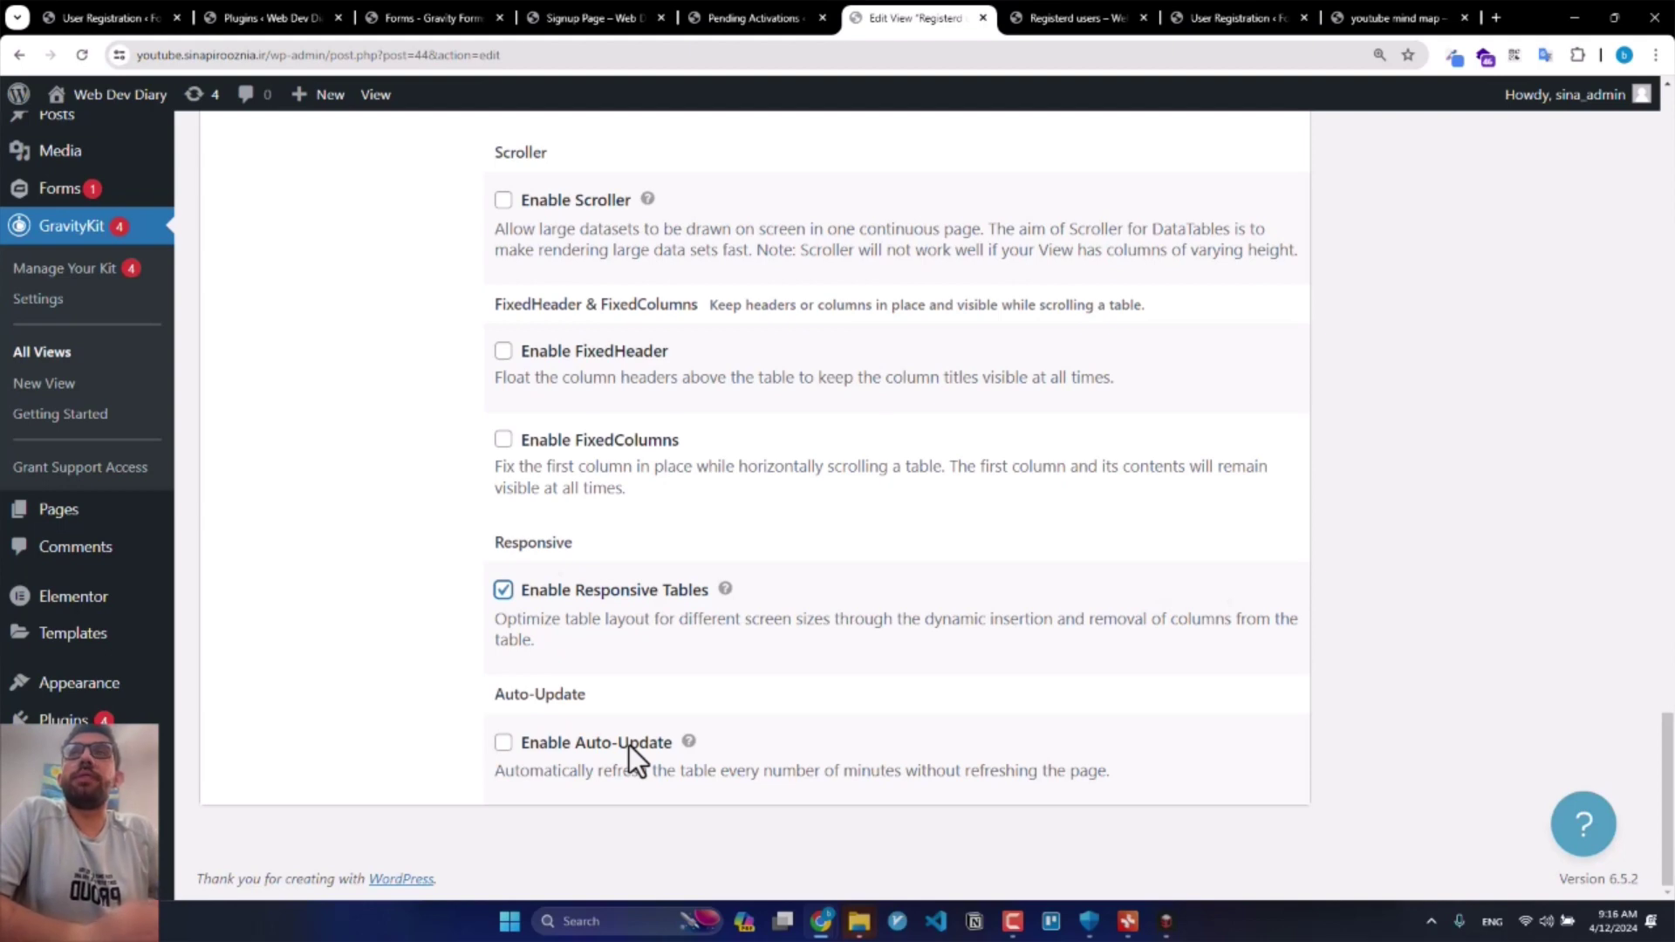
Step: Review the custom code and permission settings, then update the view
scroll(630, 745, up, 1)
scroll(839, 385, up, 5)
scroll(1047, 389, up, 3)
click(267, 576)
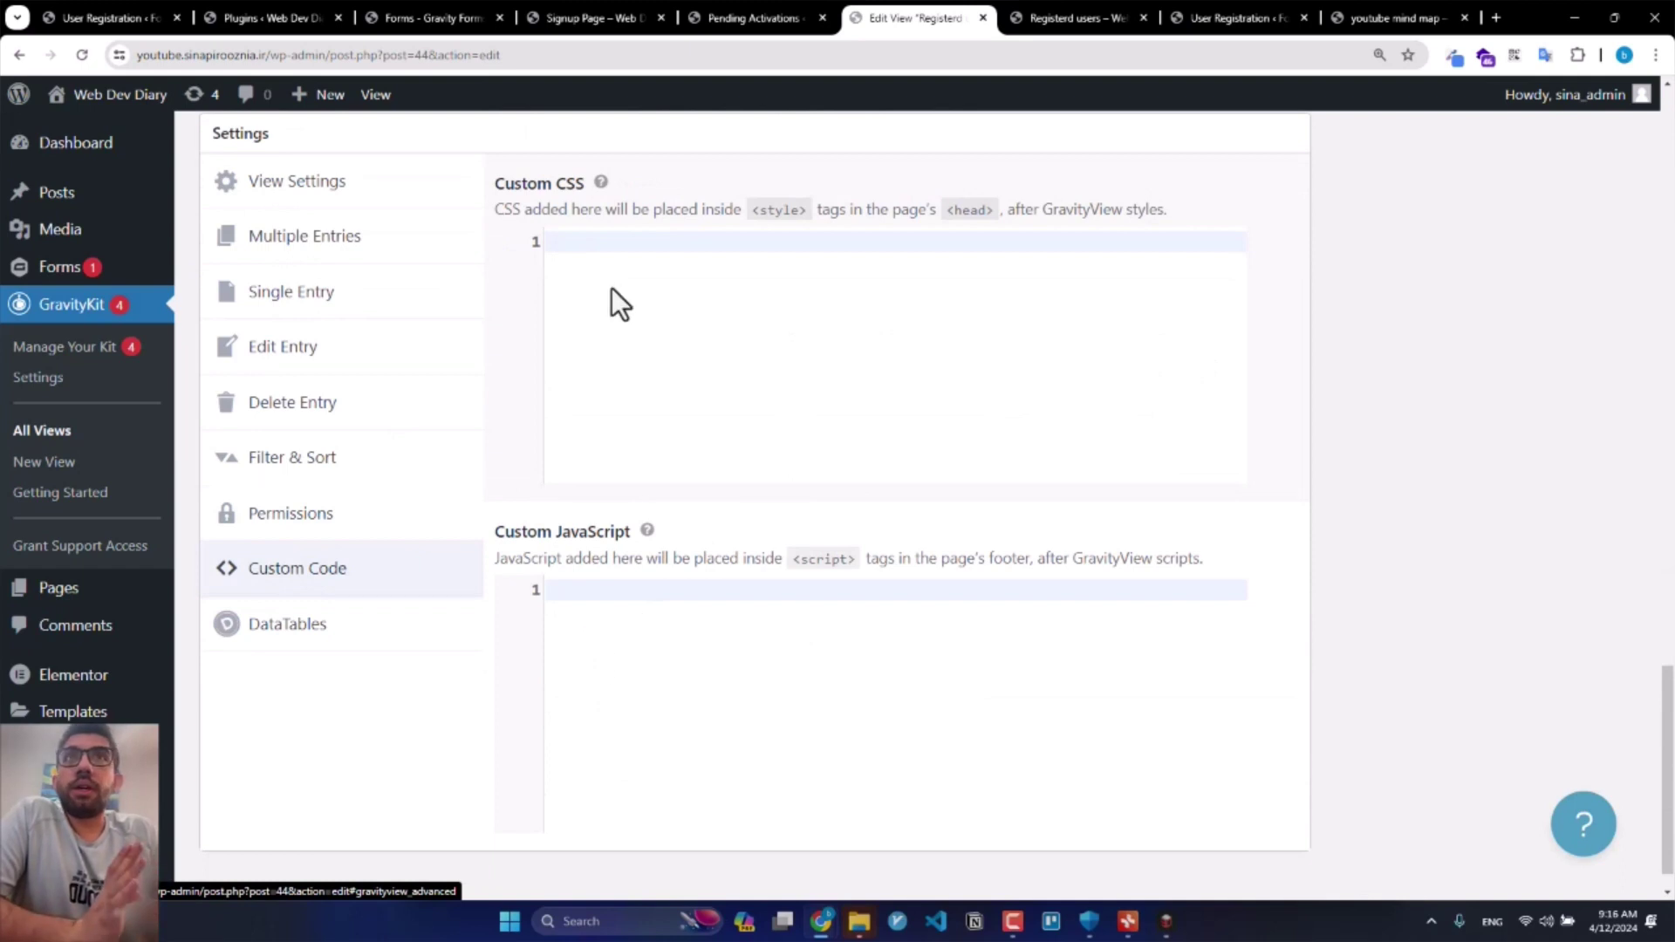
click(301, 516)
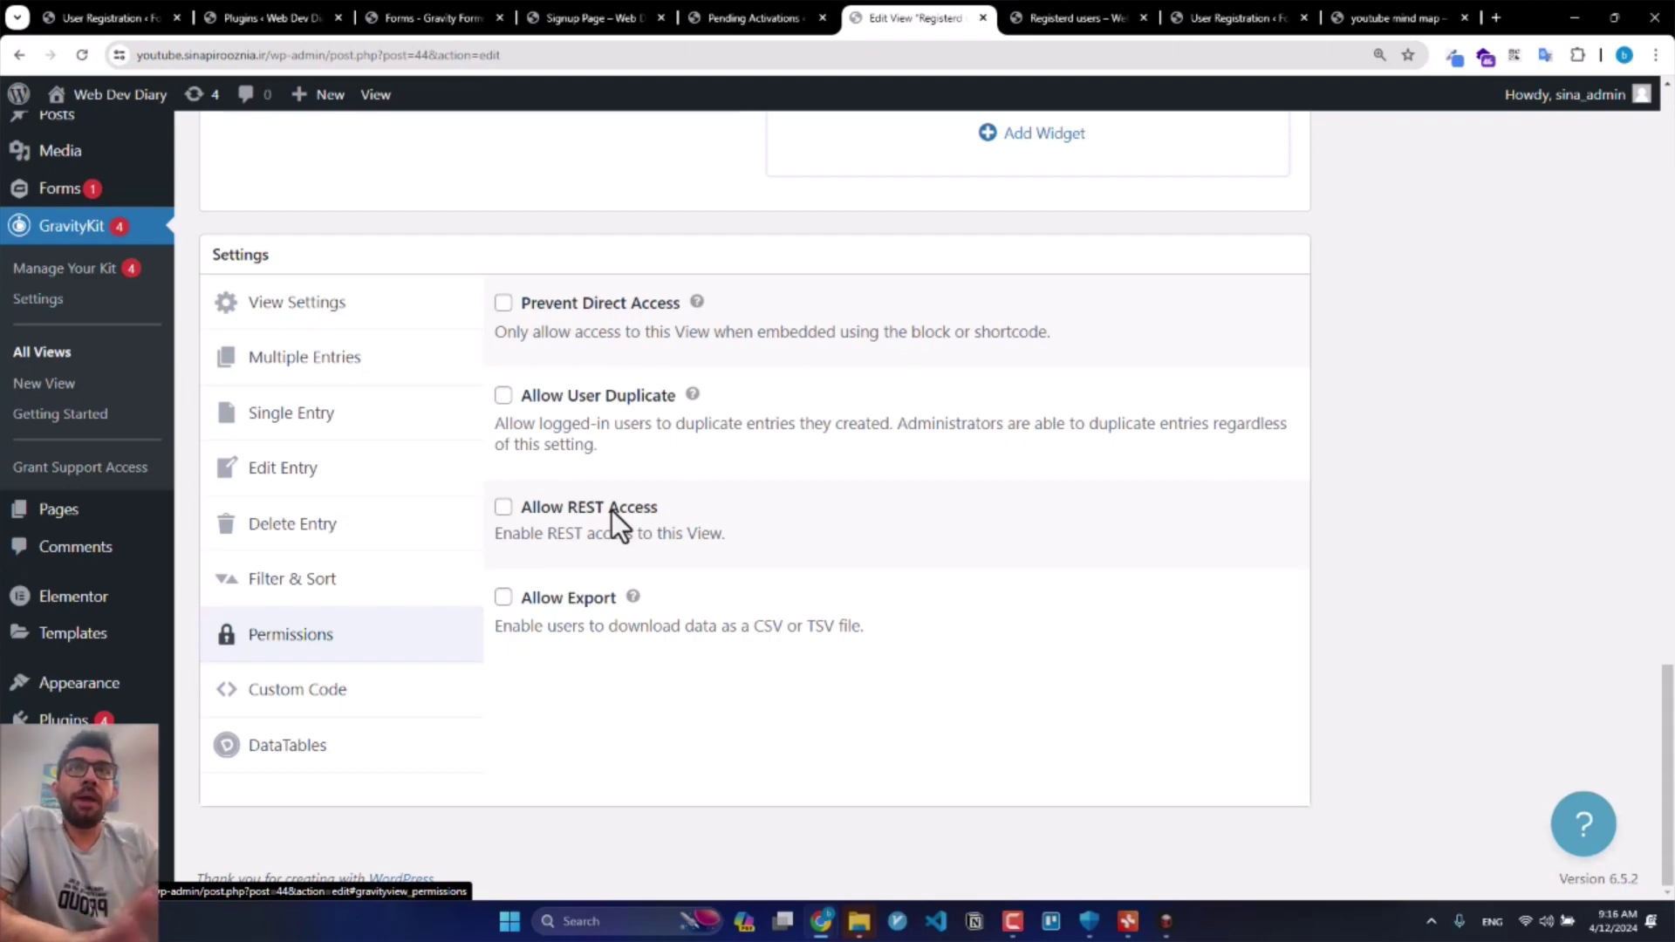
scroll(953, 511, up, 15)
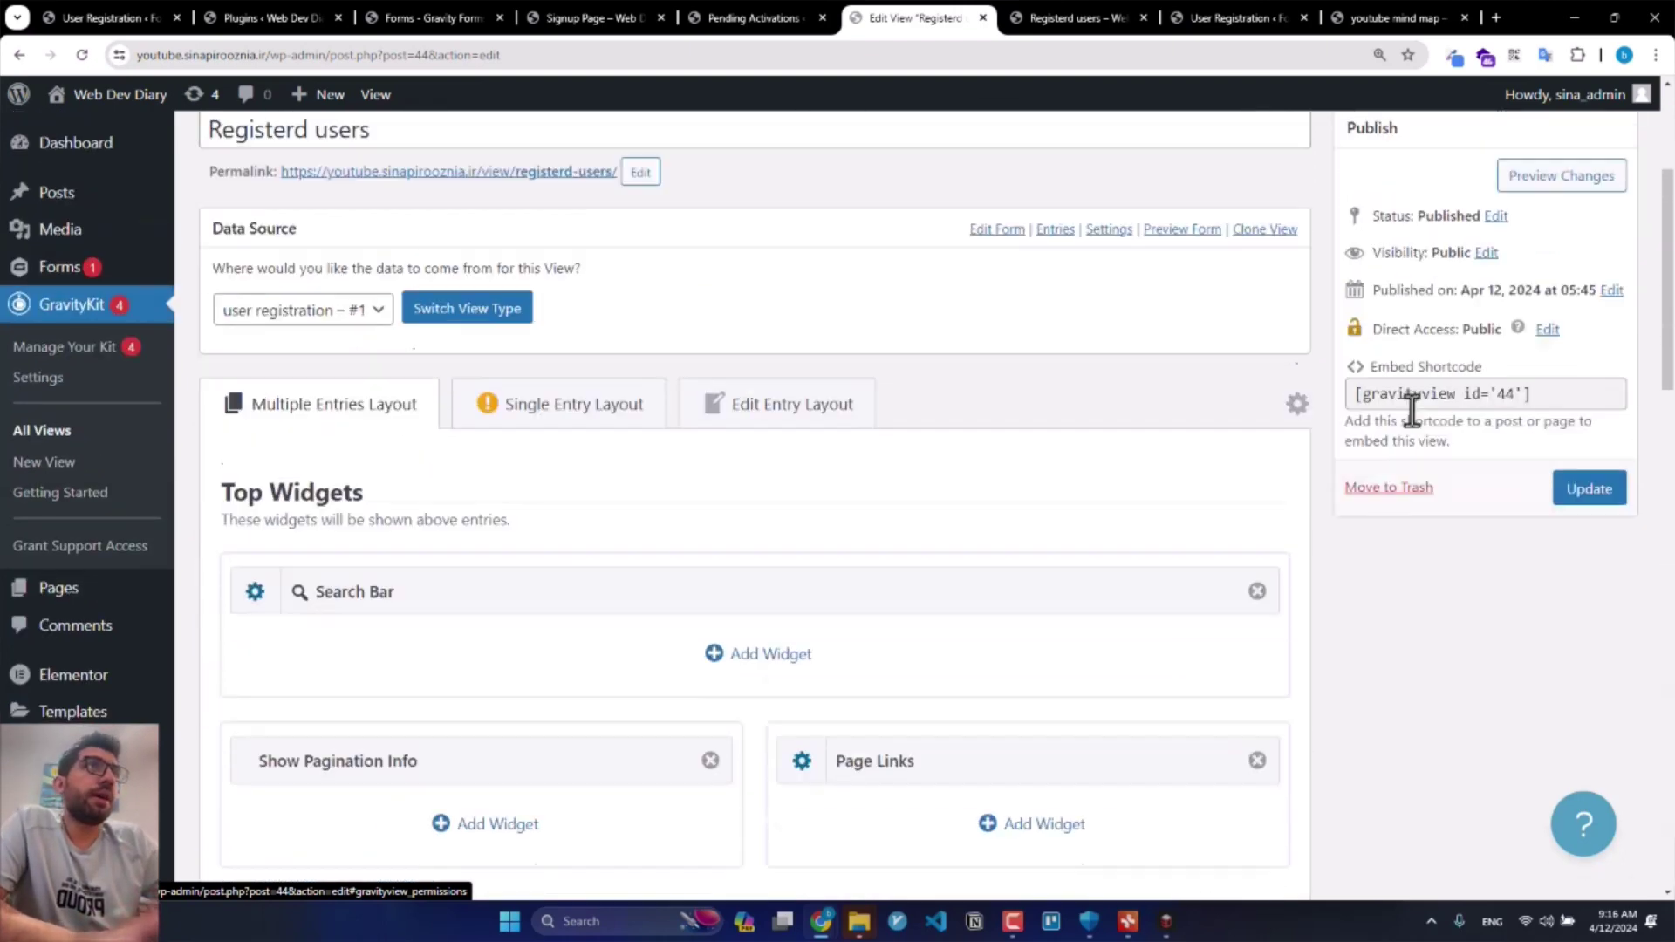
click(1588, 489)
Step: Reload the public page and filter the LName column by a registrant's last name
click(1081, 17)
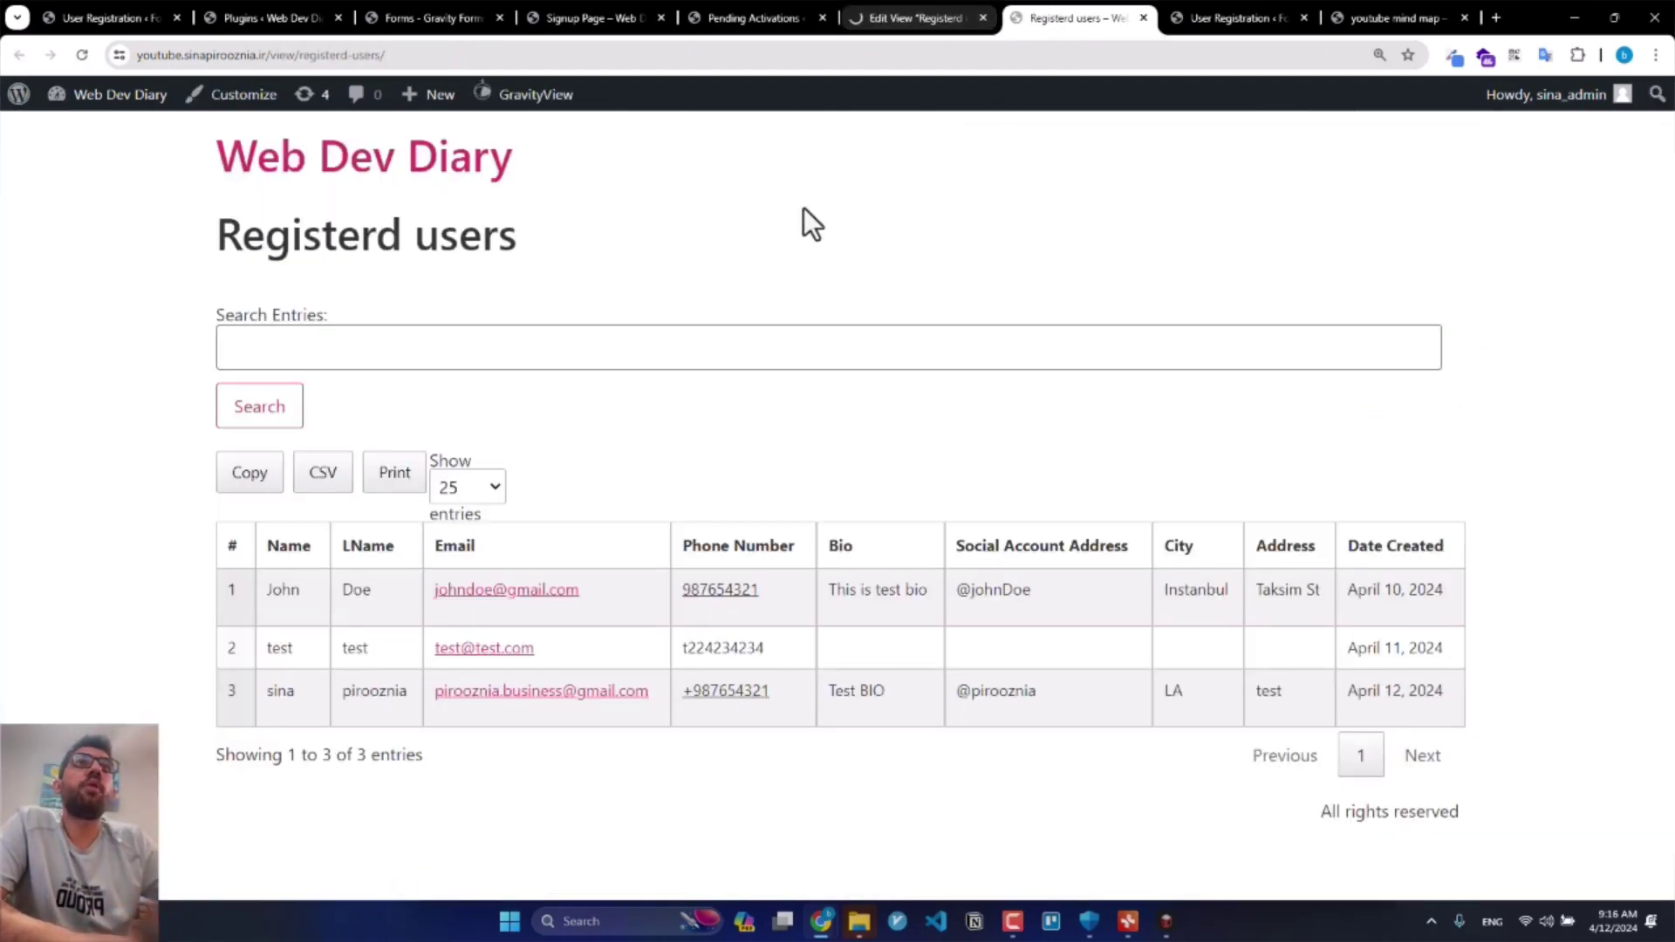
key(F5)
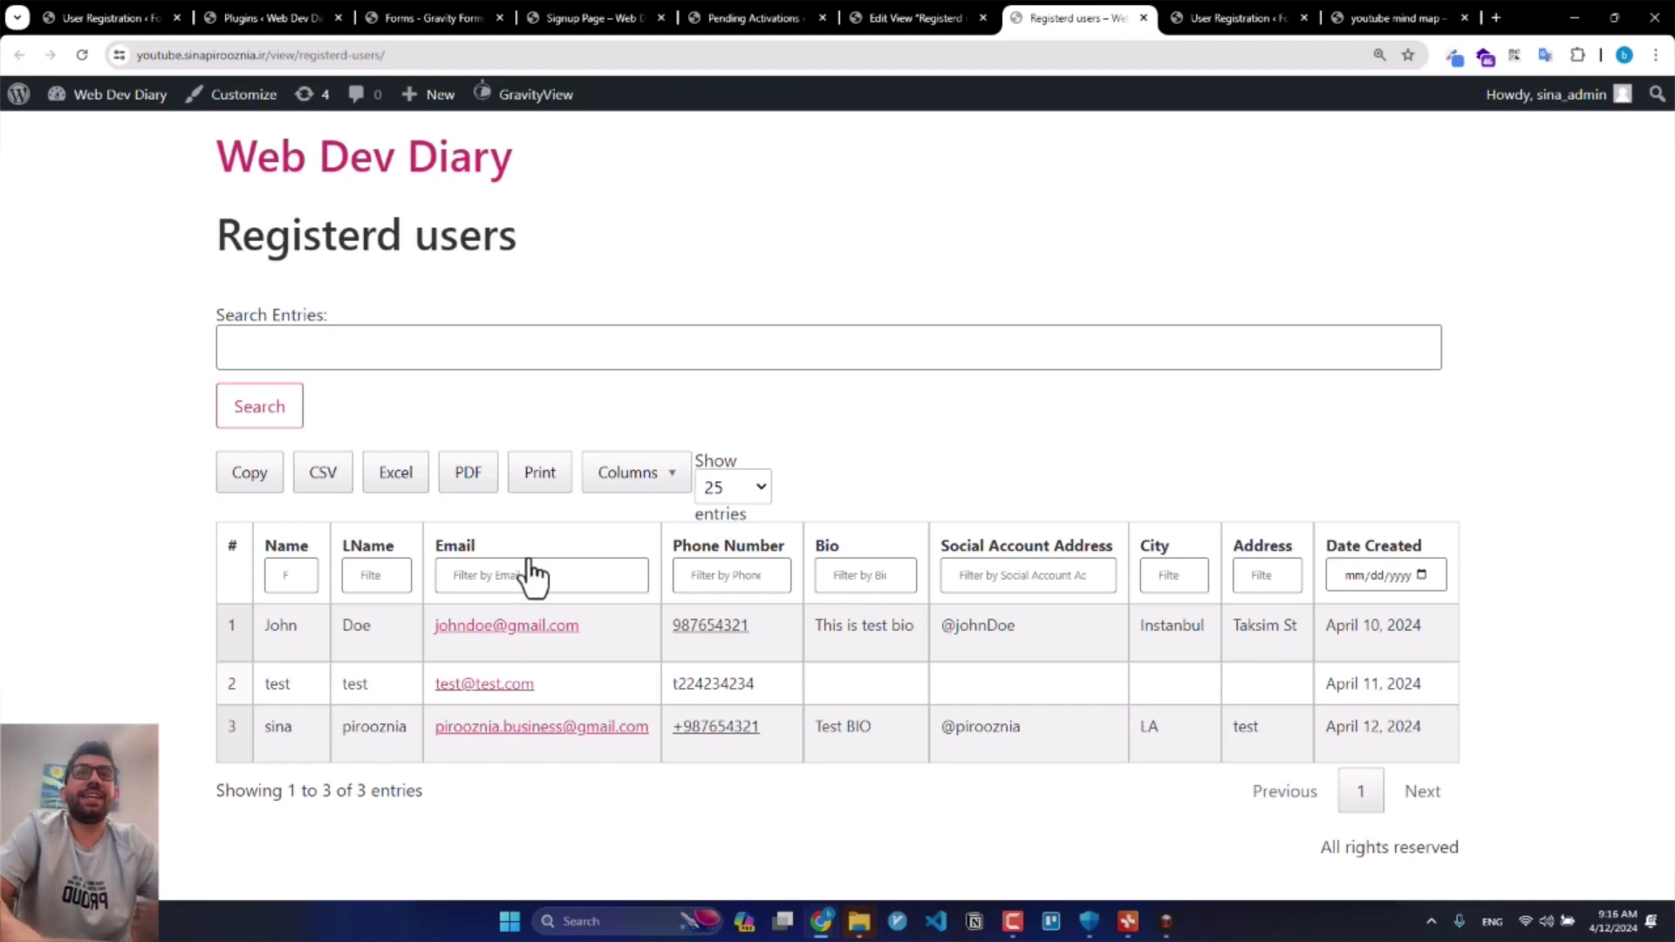
click(401, 582)
text(pirooznia)
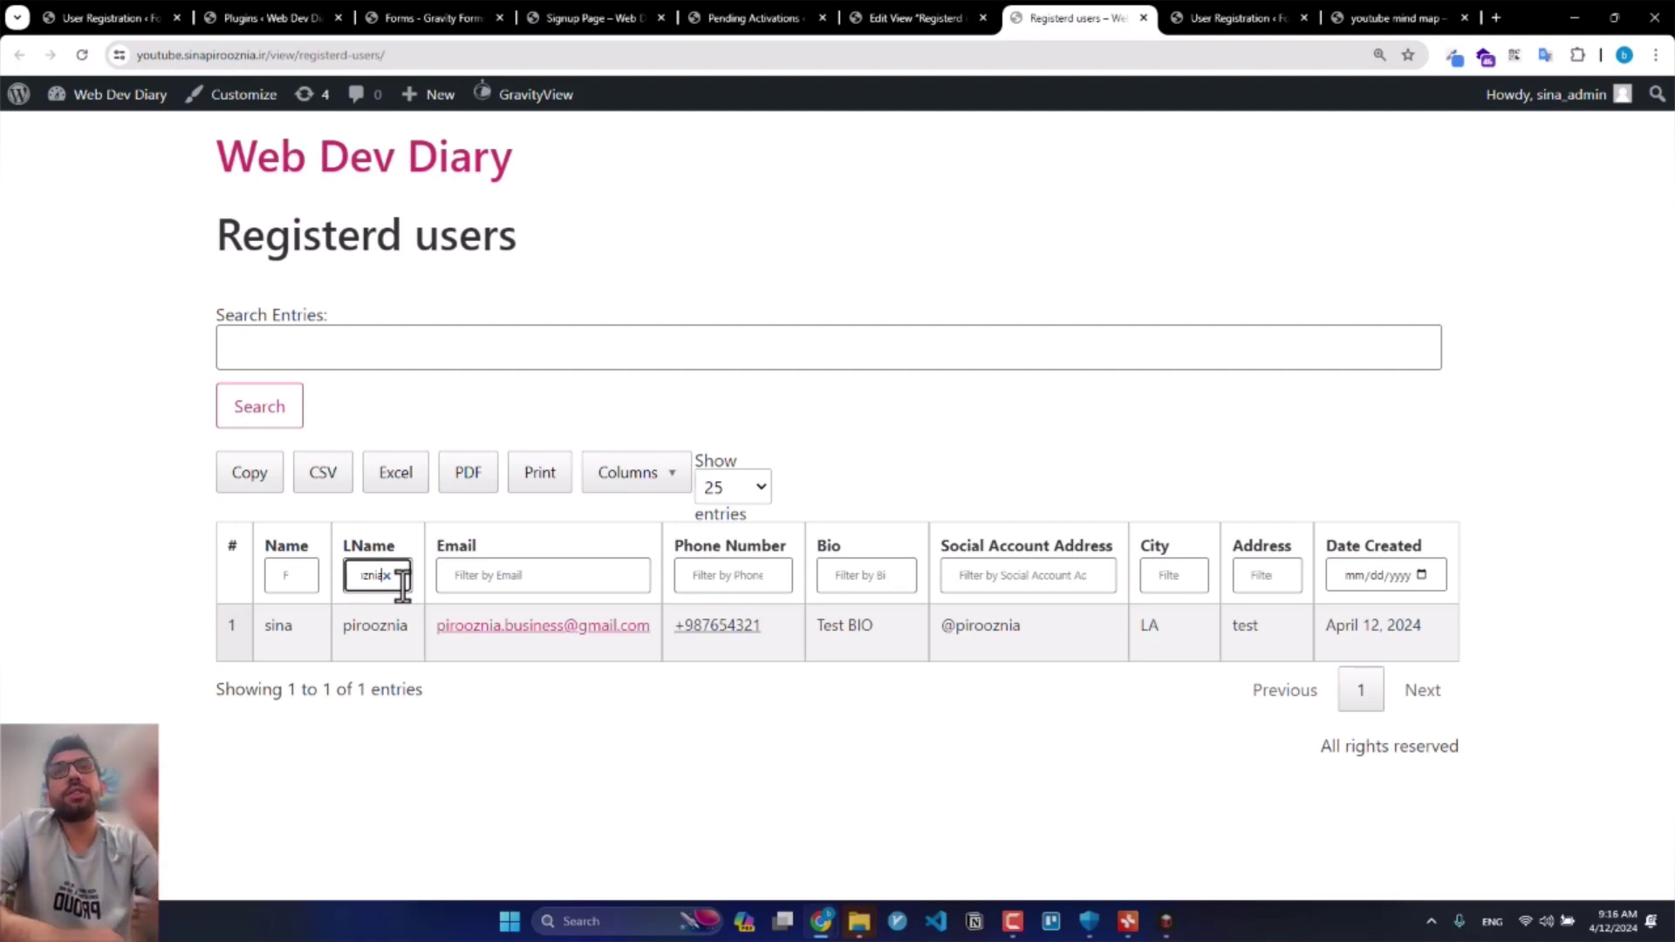
Step: Try hiding and restoring the LName and Email columns from the Columns list
click(647, 487)
click(656, 616)
click(666, 663)
click(665, 634)
click(667, 667)
click(131, 594)
Step: Copy the filtered row and download it as an Excel file
click(260, 484)
click(391, 487)
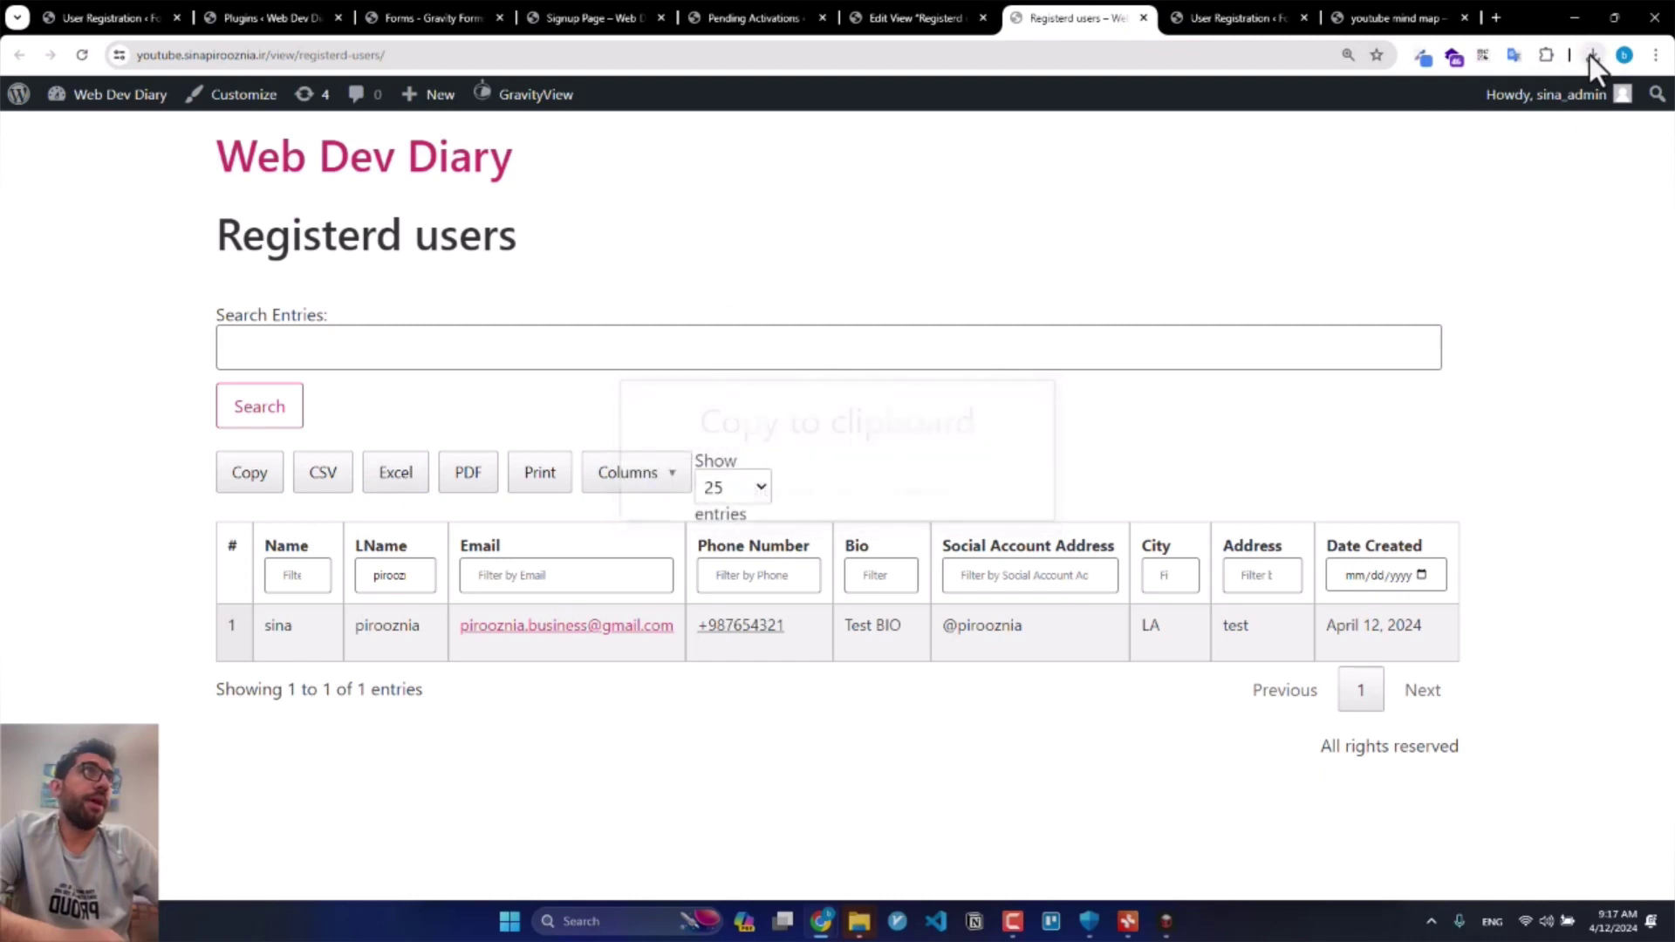
click(1592, 55)
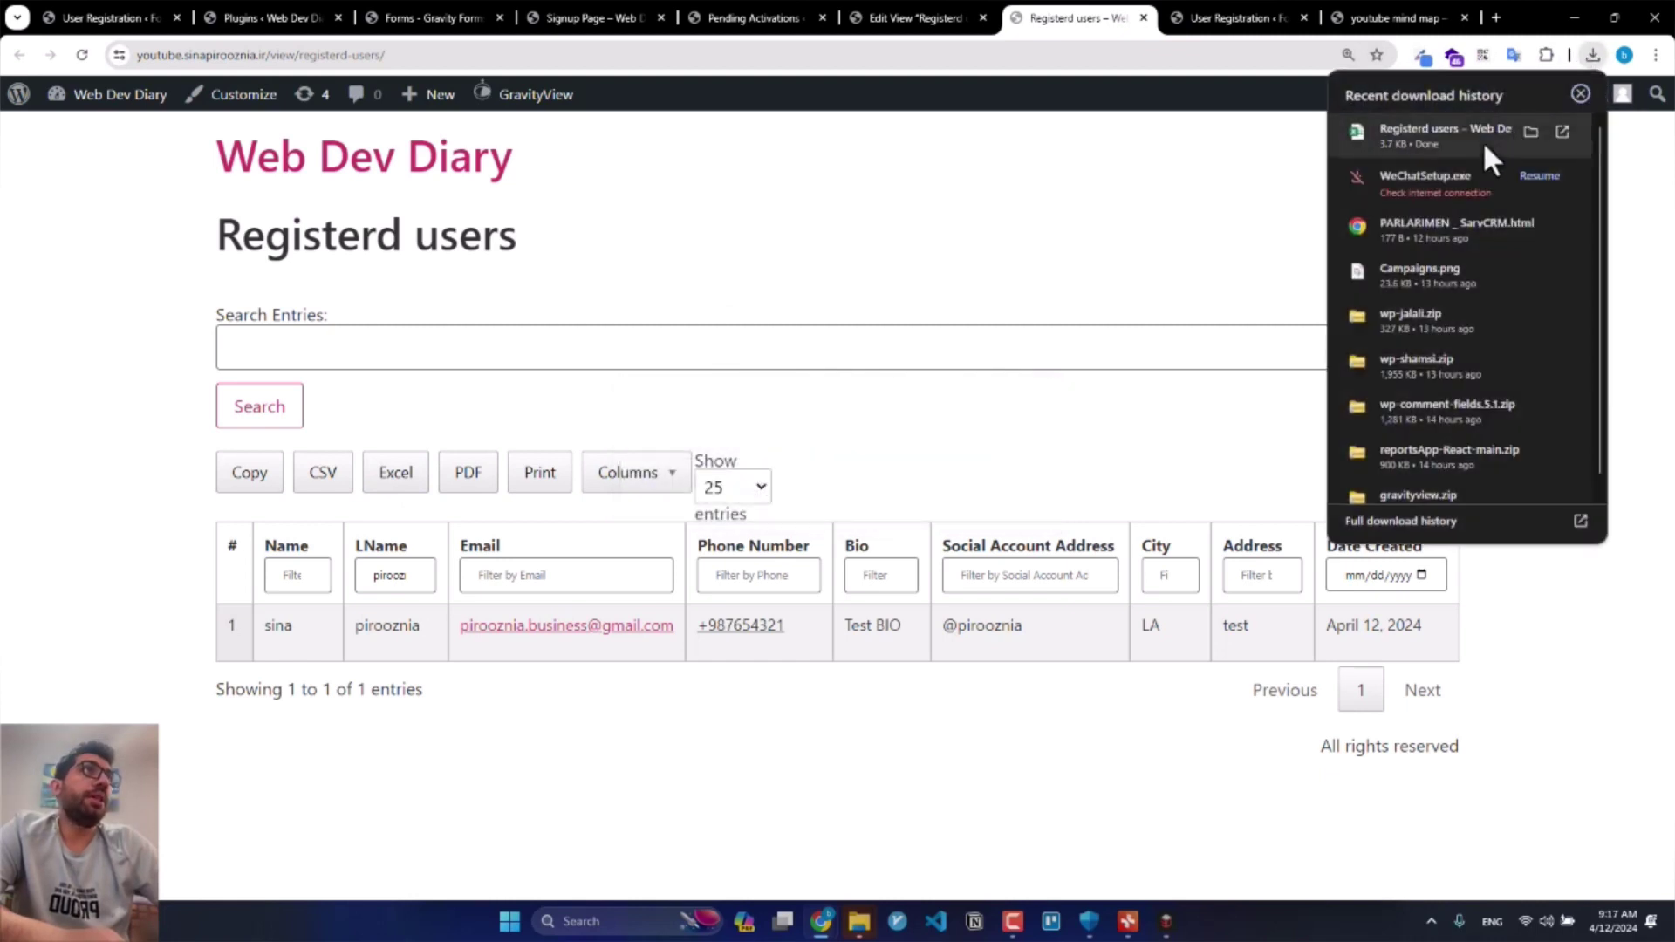
click(1200, 218)
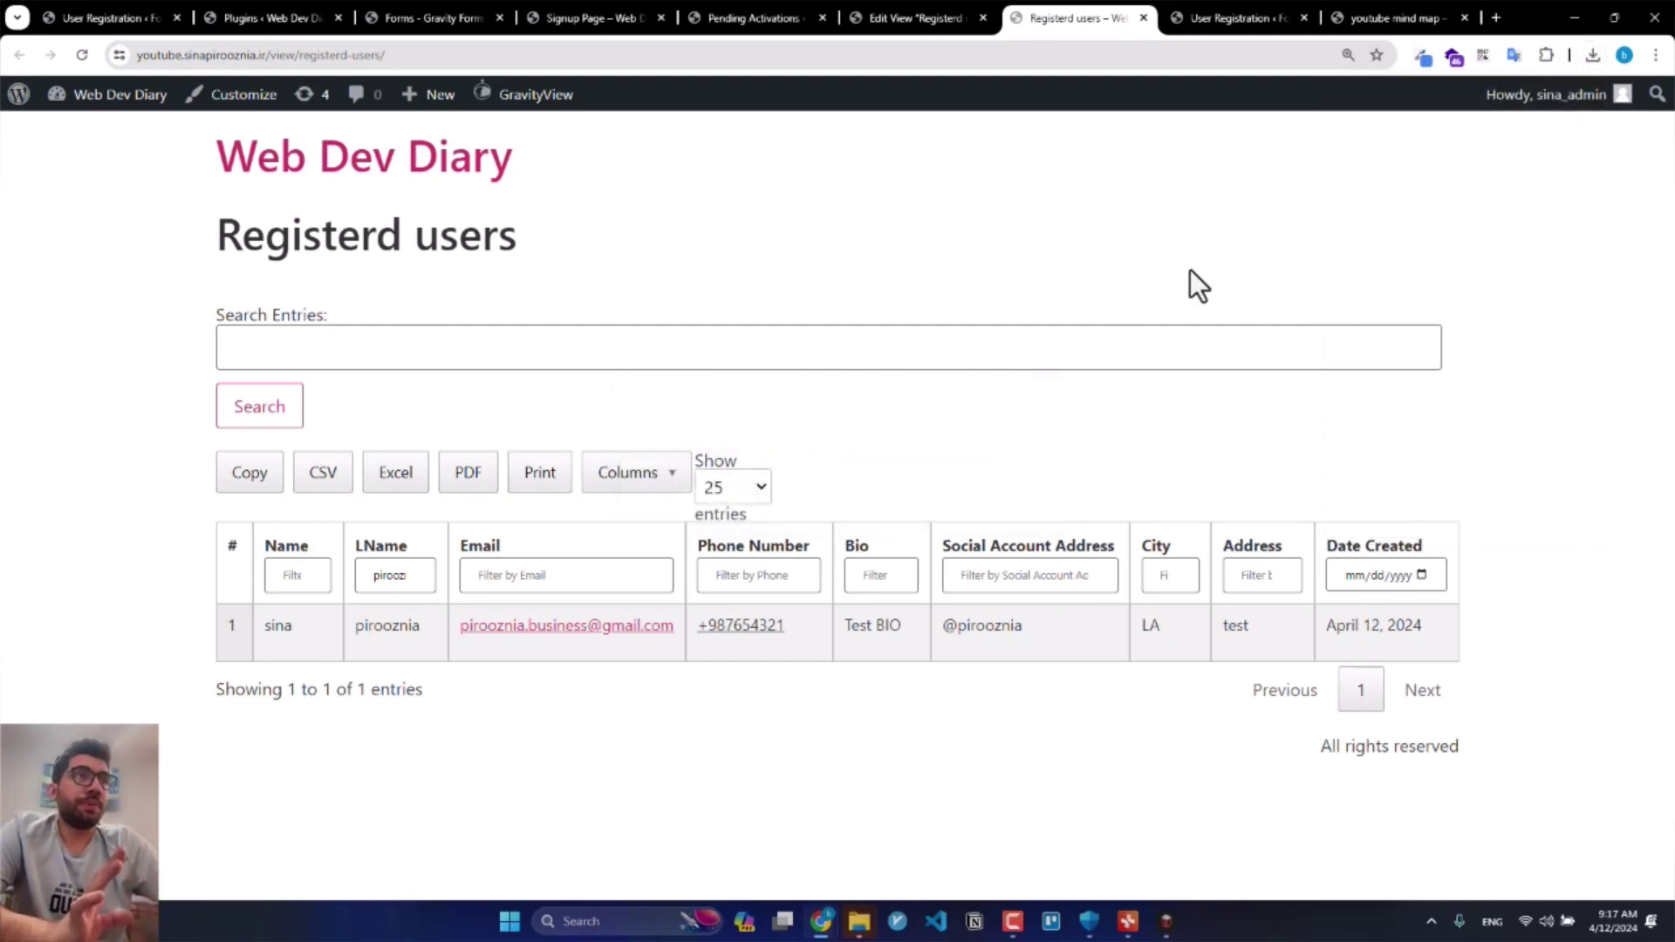
Step: Clear the last-name filter to show all entries, try the Date Created picker, then bring up Xmind
click(430, 348)
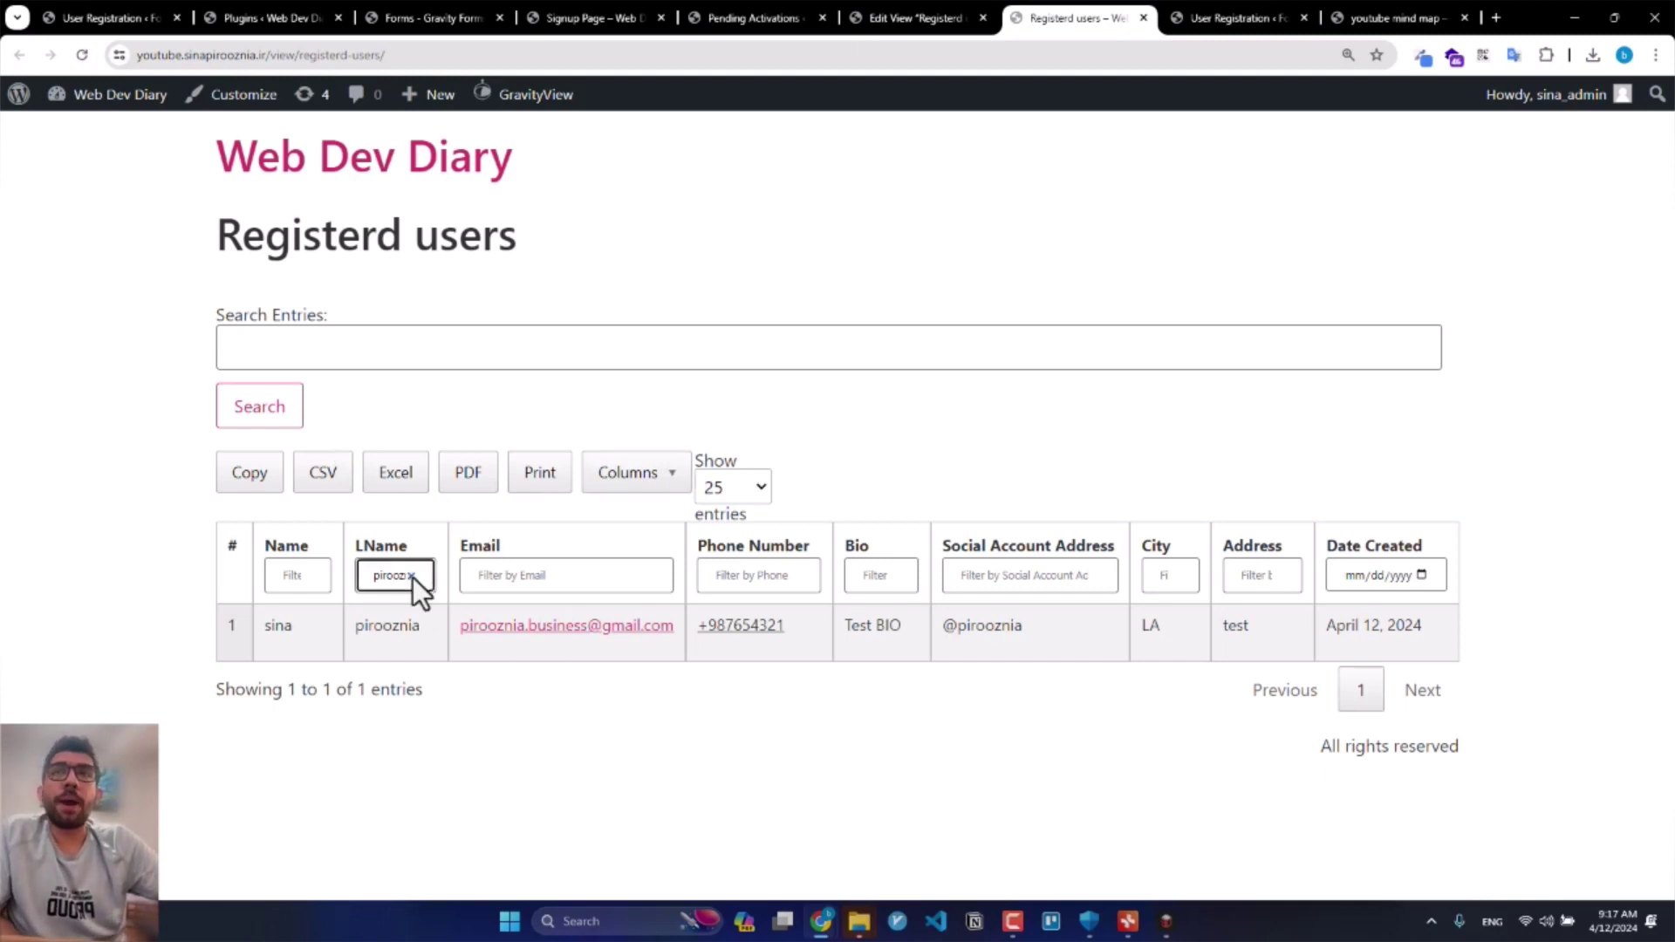
double_click(412, 577)
key(BackSpace)
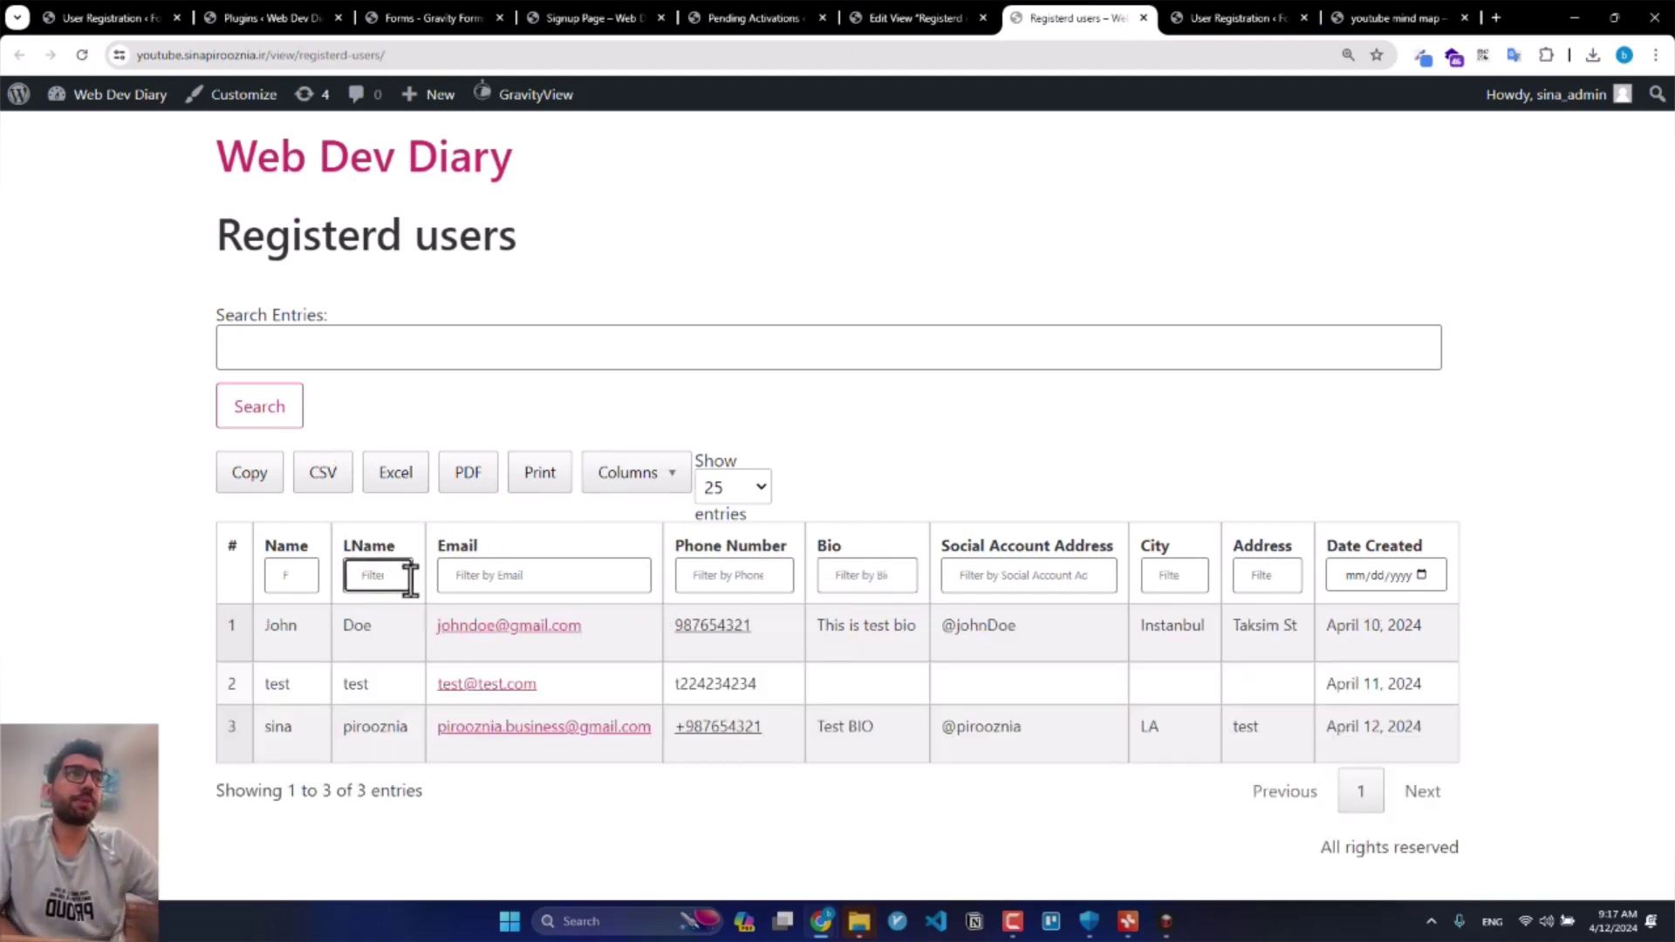
click(1398, 568)
click(1422, 574)
click(1458, 546)
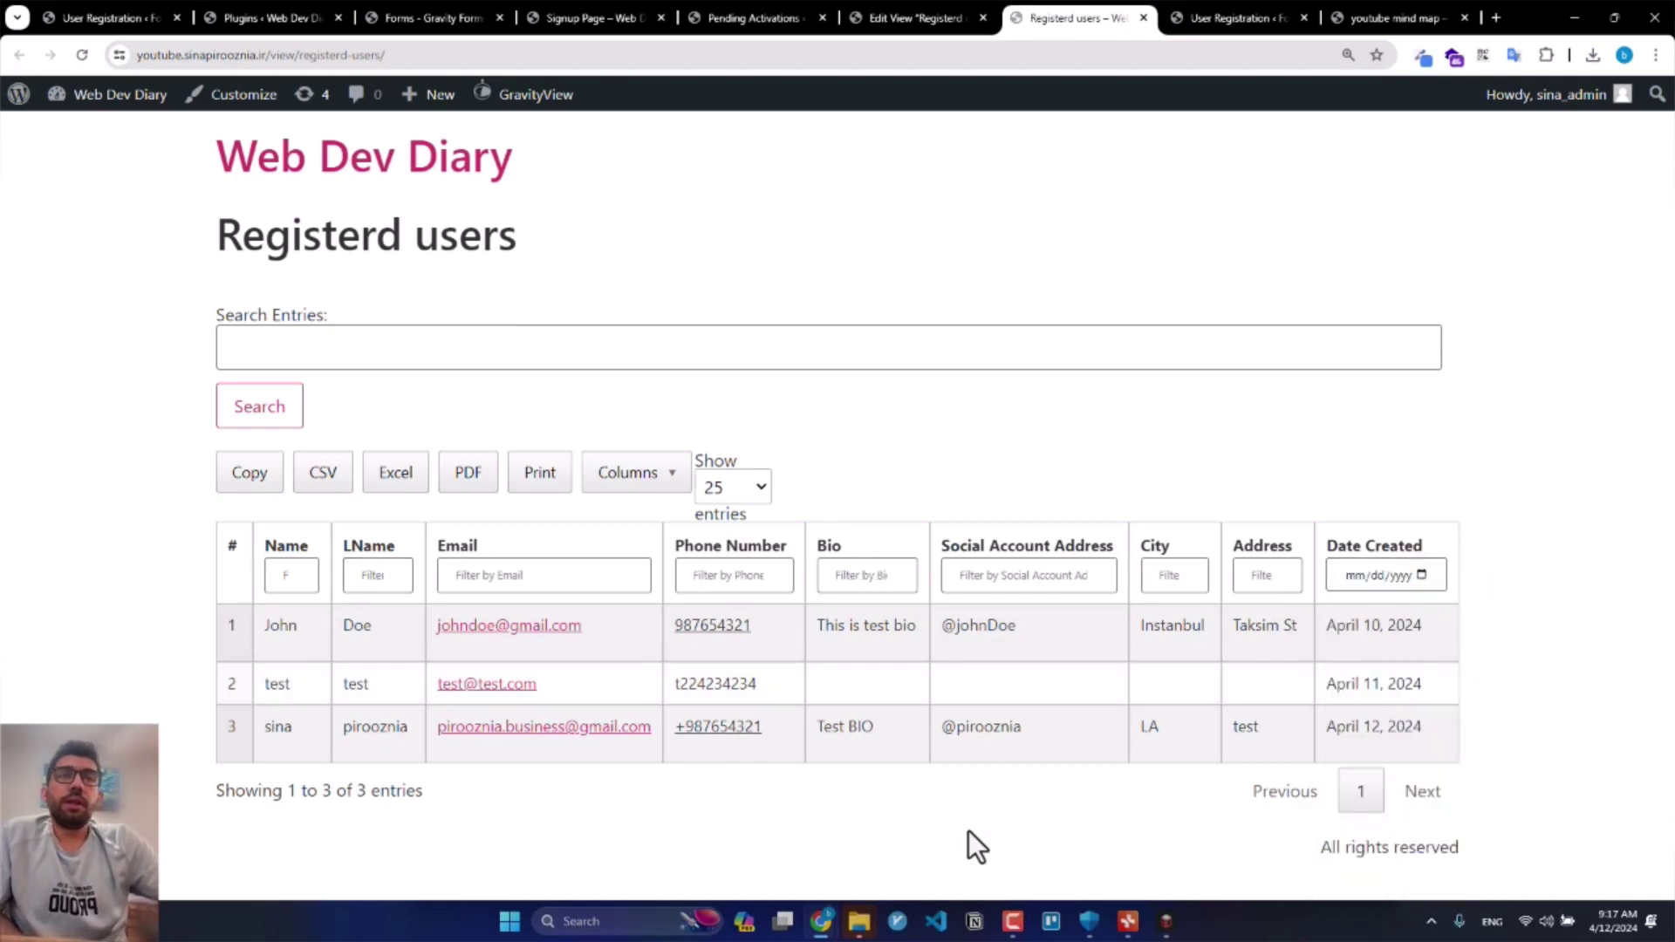
click(1127, 921)
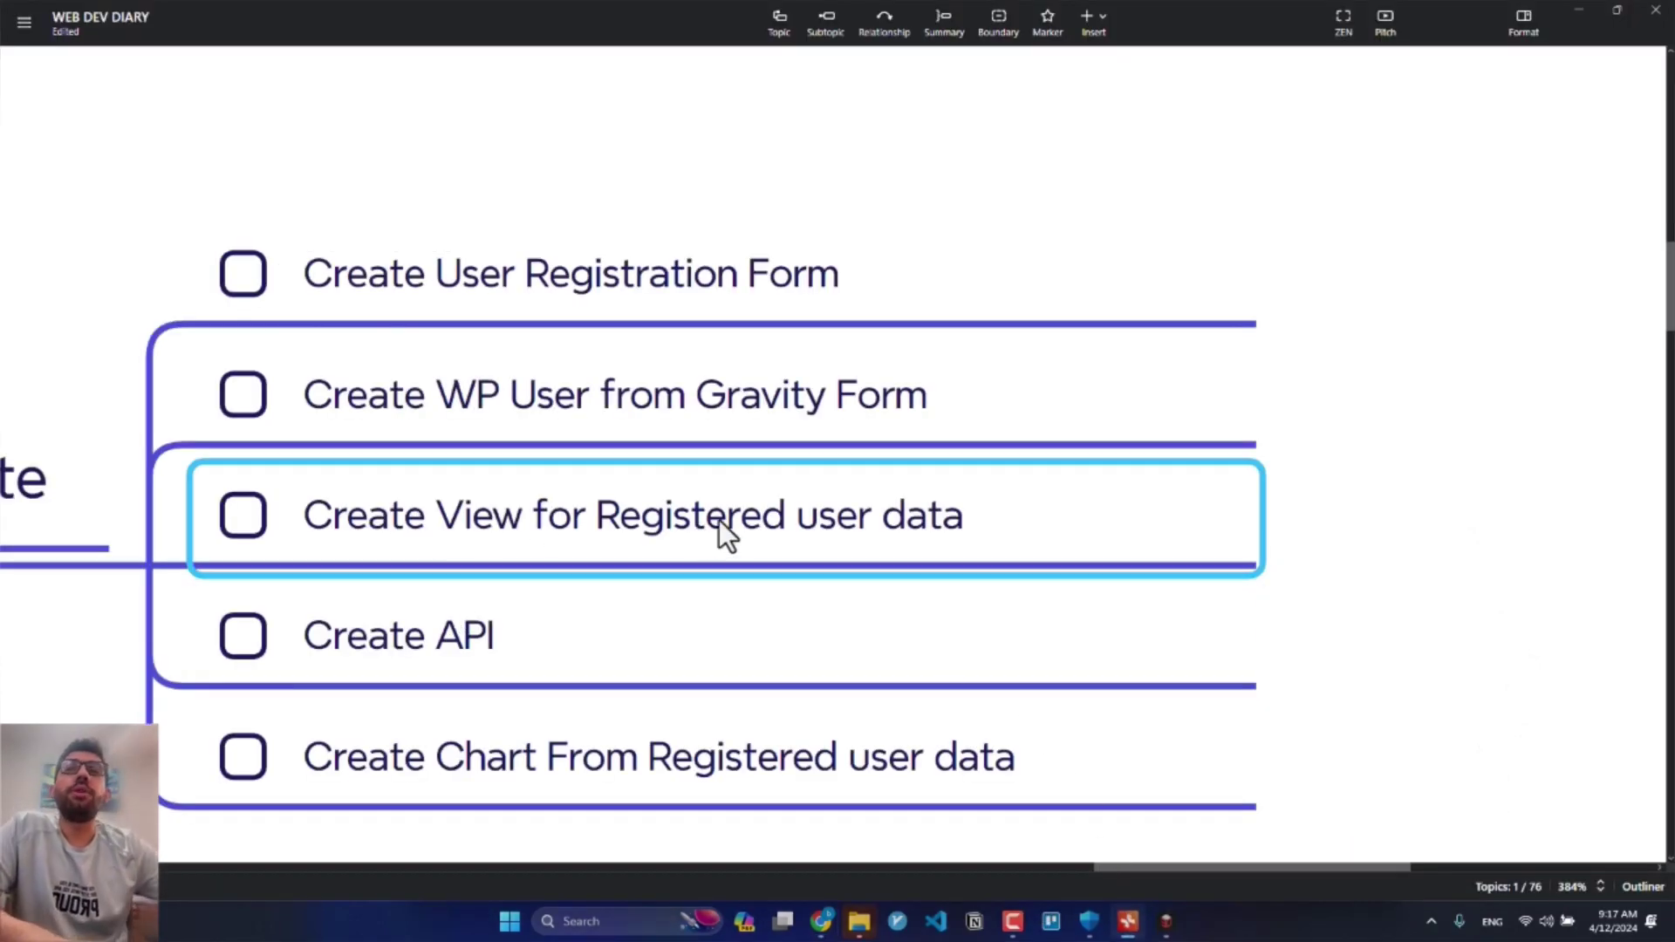
Step: Select the 'Create API' topic and minimise Xmind to reveal the REST API docs
click(462, 630)
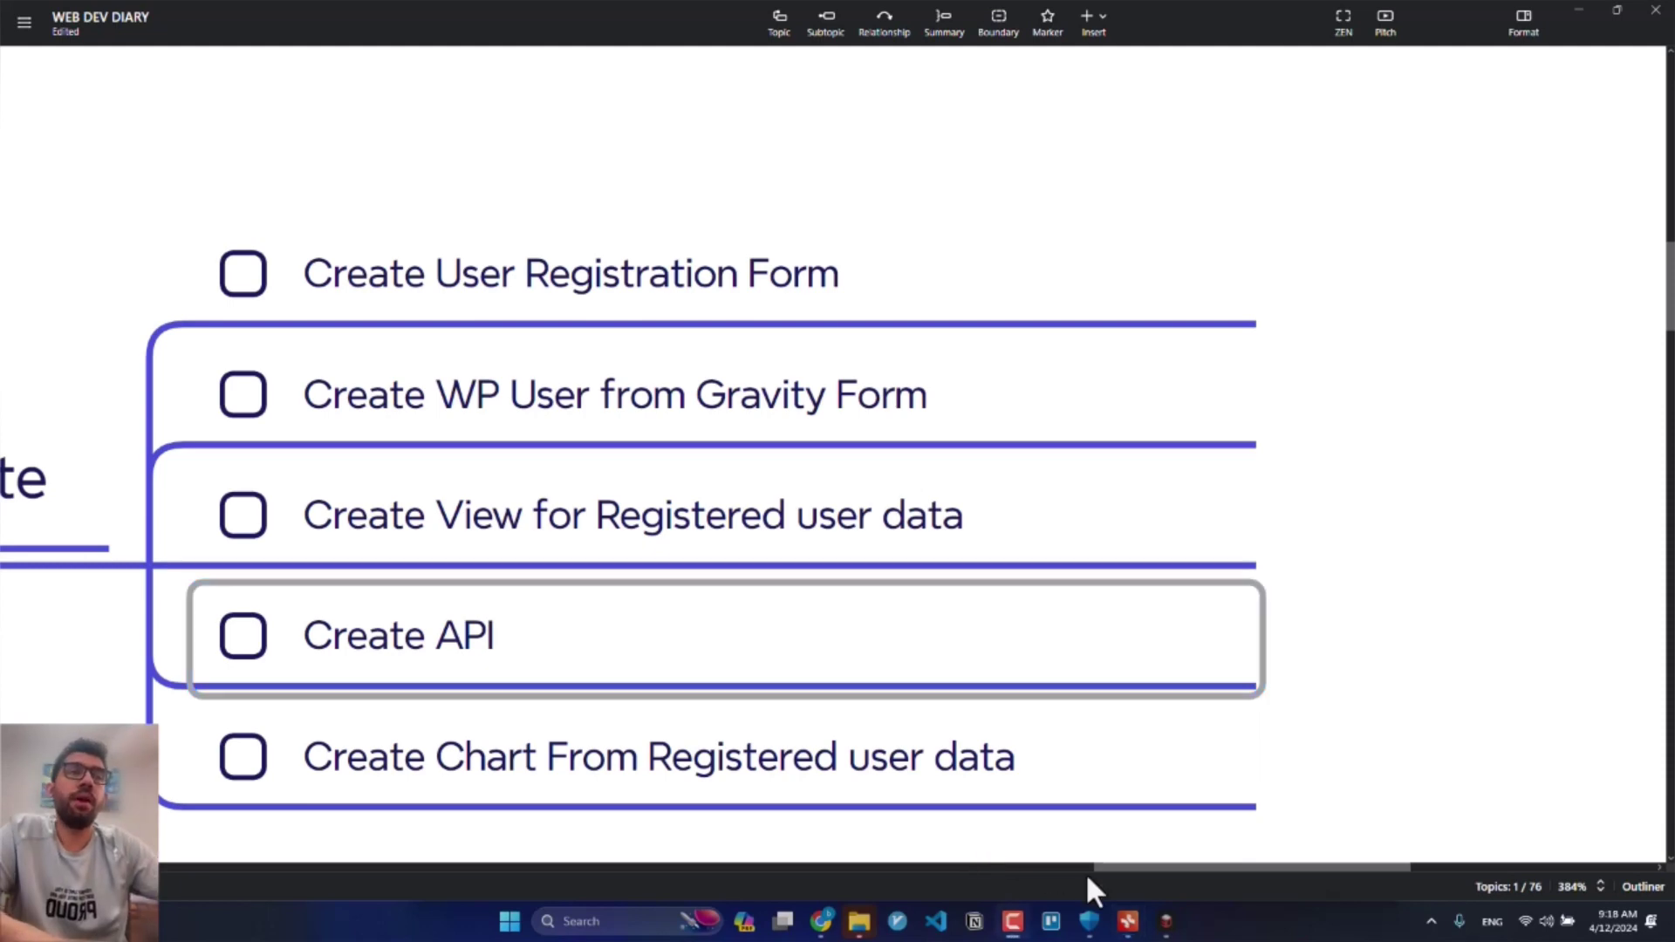
click(1581, 13)
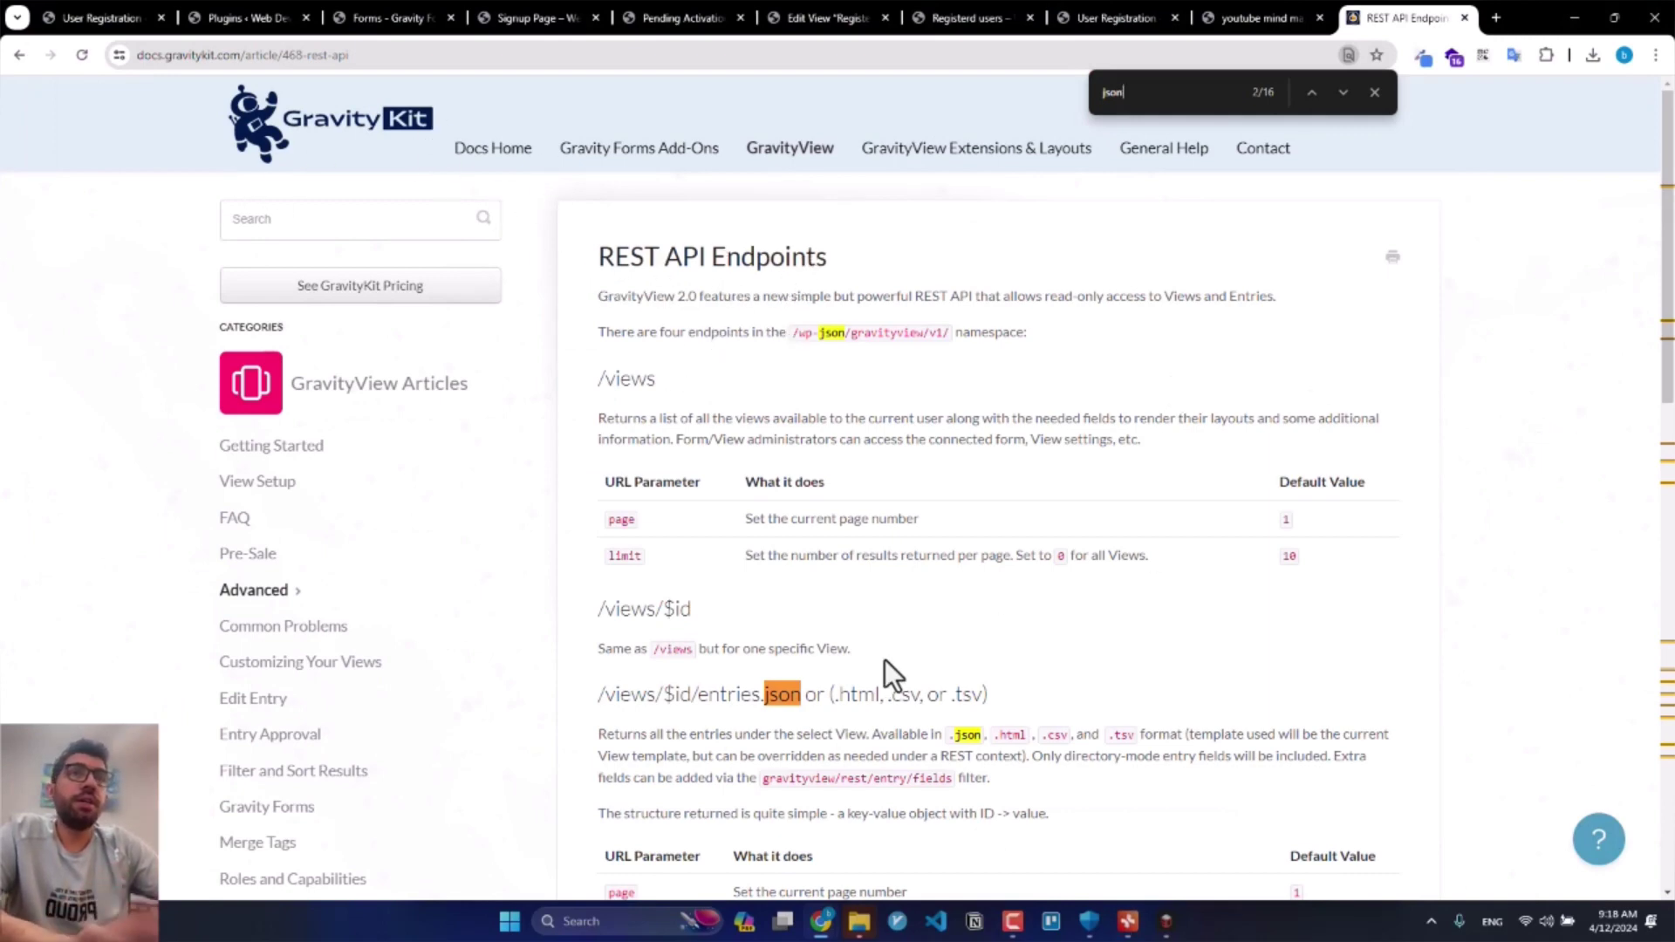
Step: Dismiss the search bar and select the demo /wp-json/gravityview/v1/views/148/entries.json path
click(1373, 106)
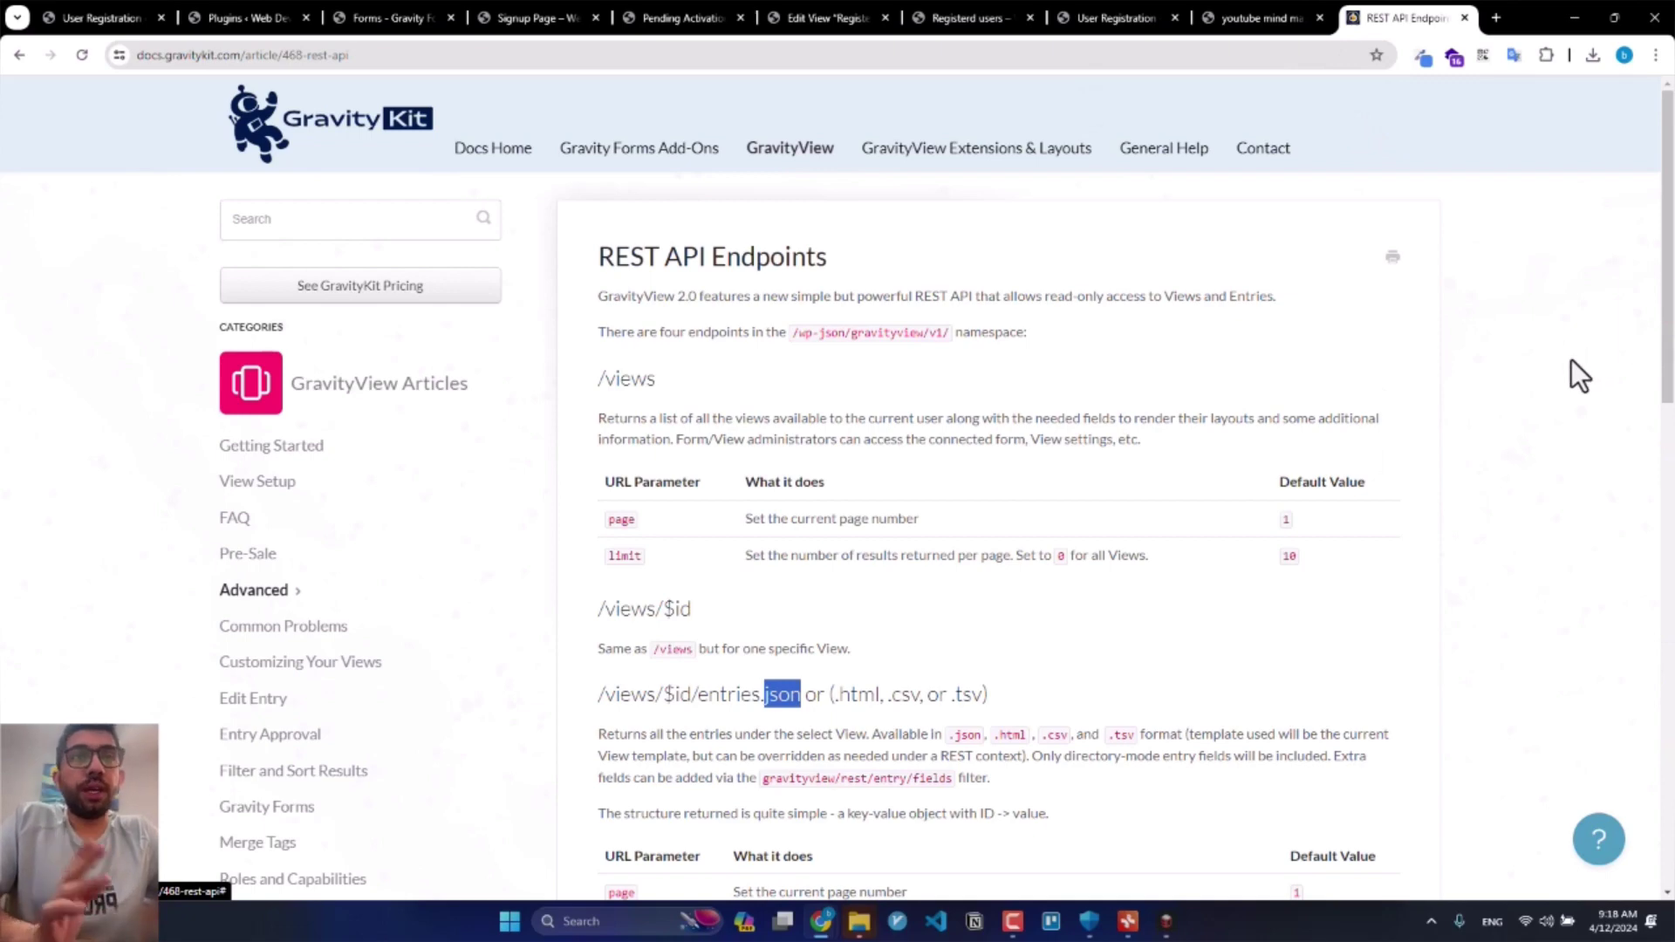
scroll(1572, 359, down, 3)
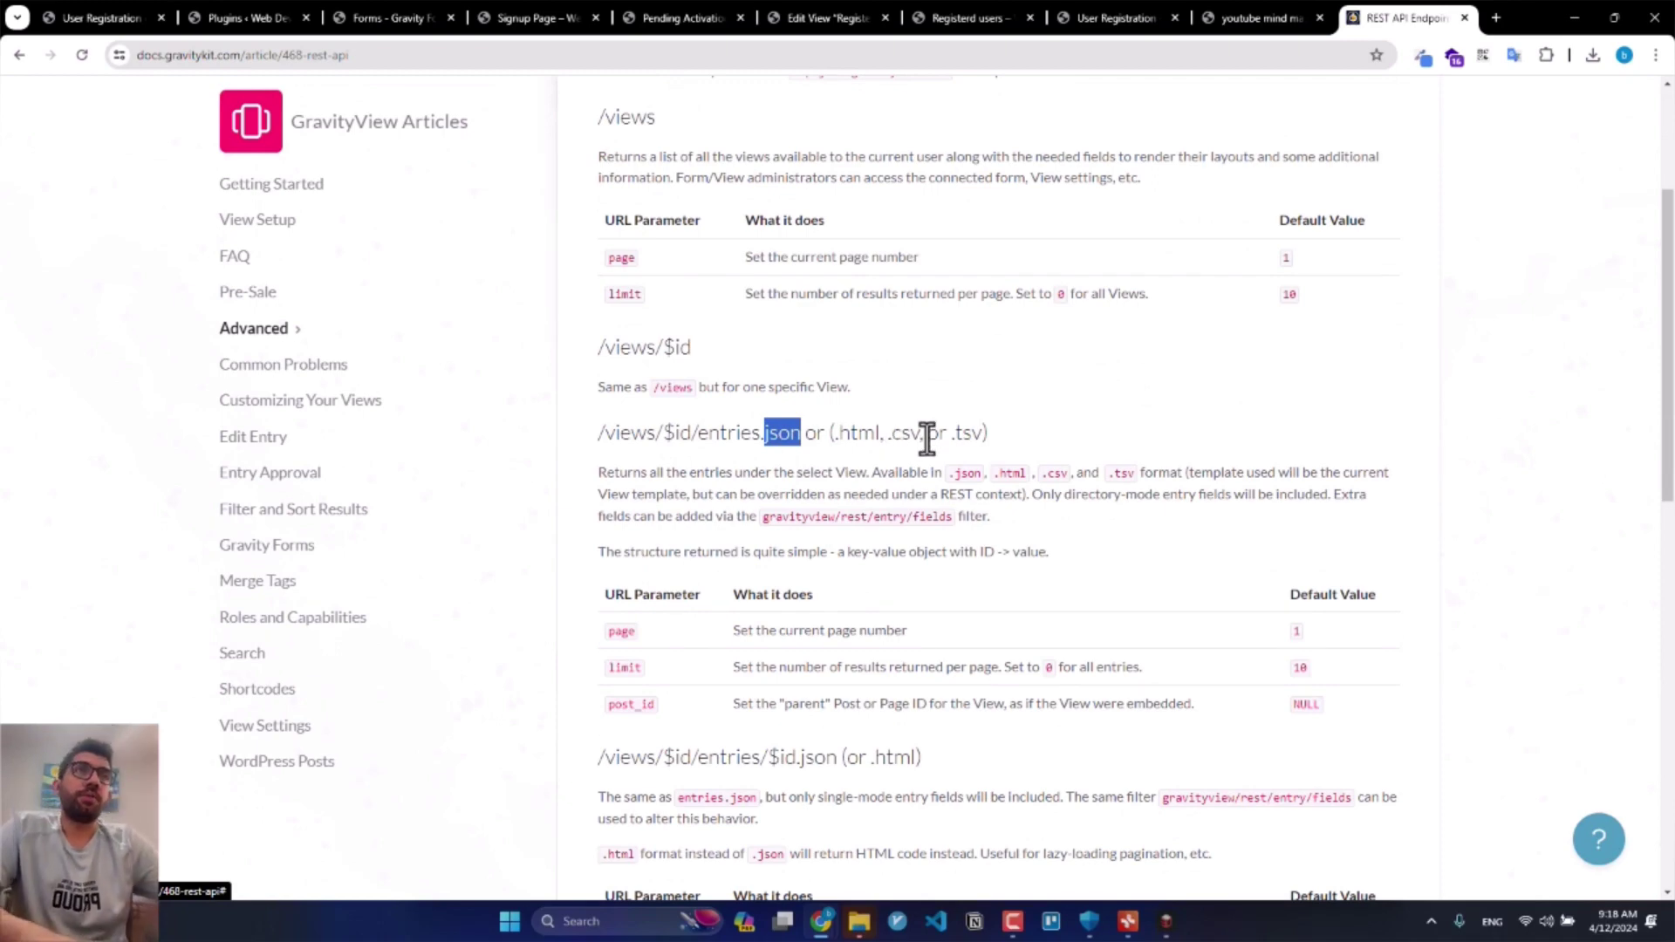
scroll(928, 436, down, 2)
scroll(930, 439, down, 10)
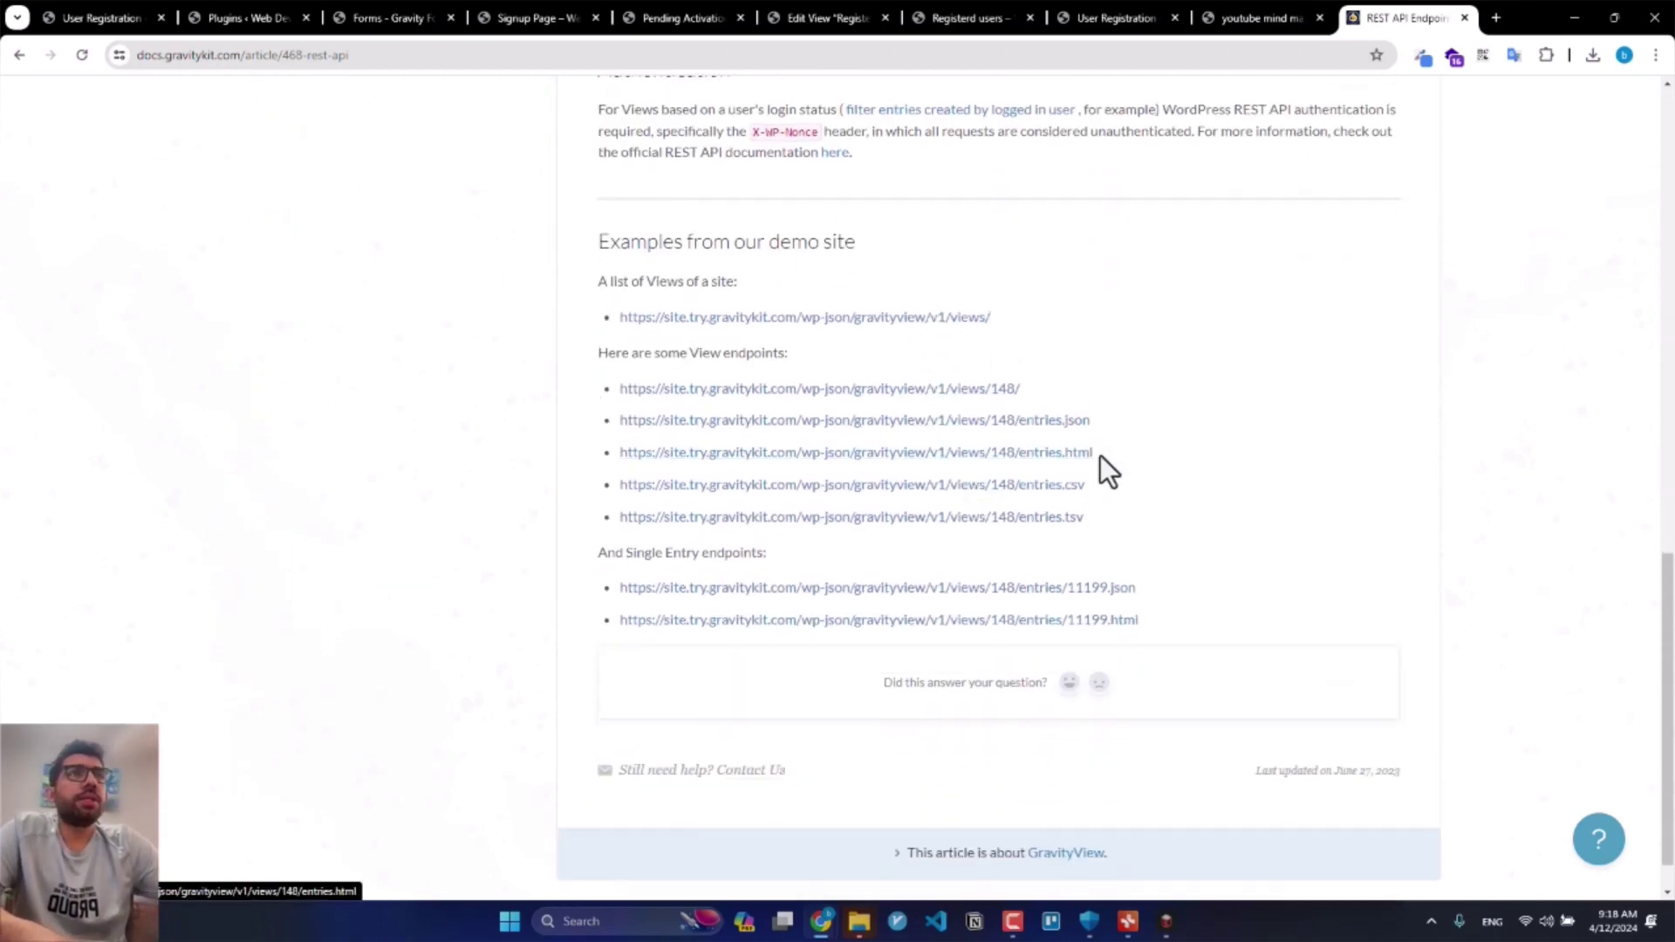
drag(618, 452, 804, 422)
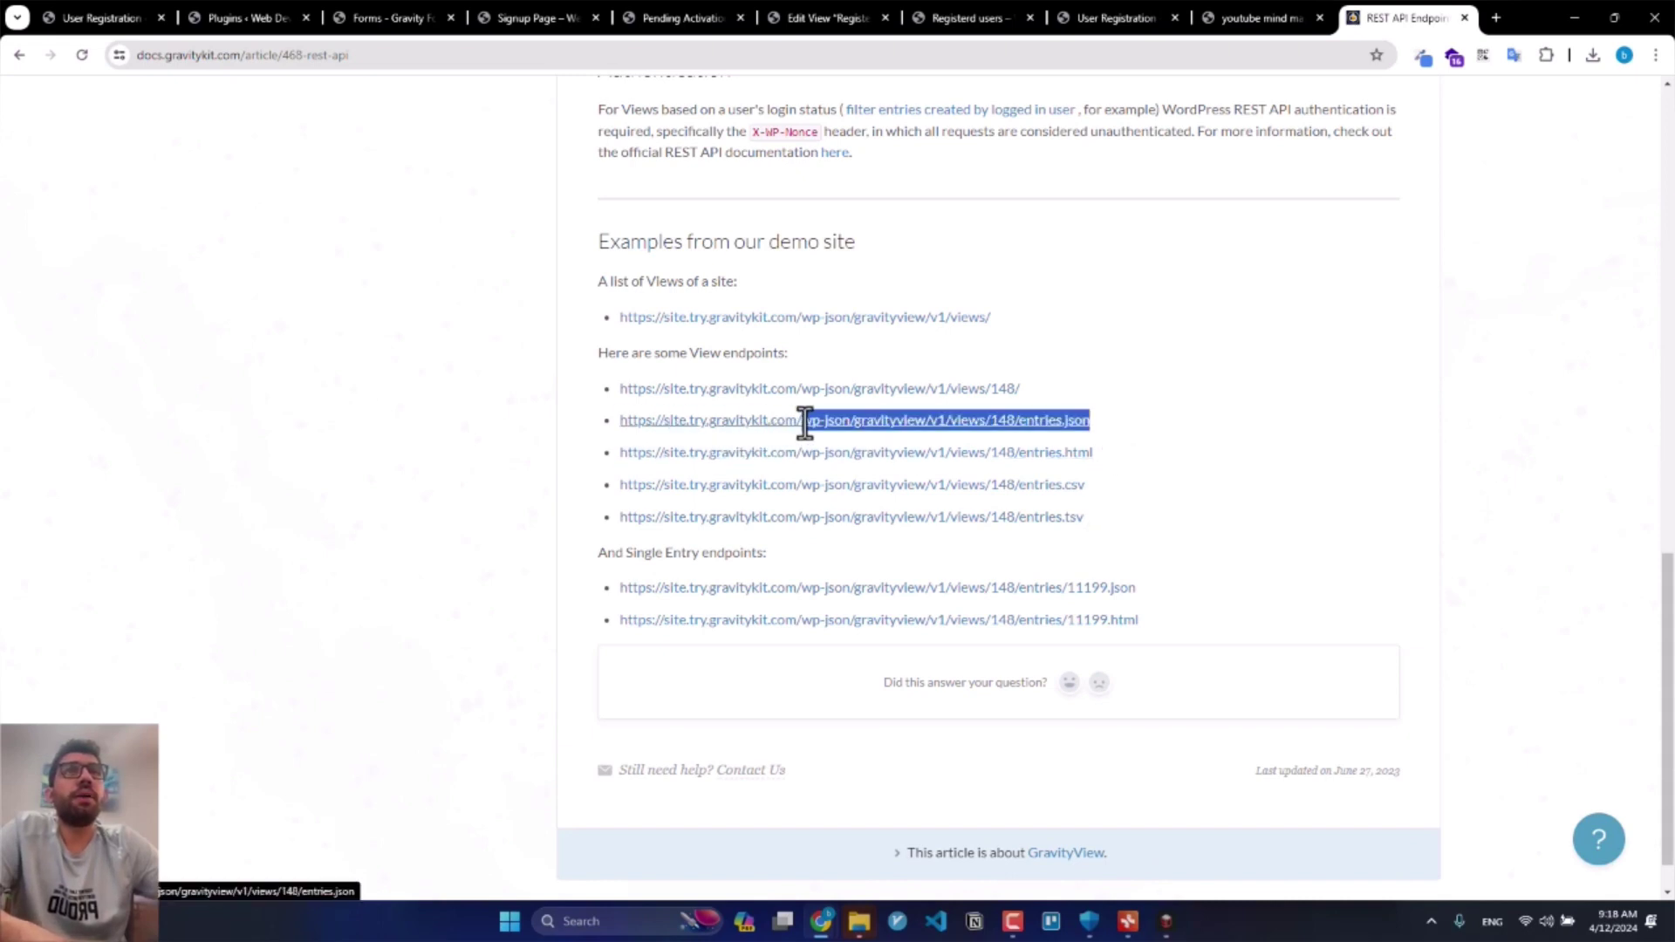
Step: Move through the Pending Activations and view editor tabs to the front-end Registerd users page
click(723, 15)
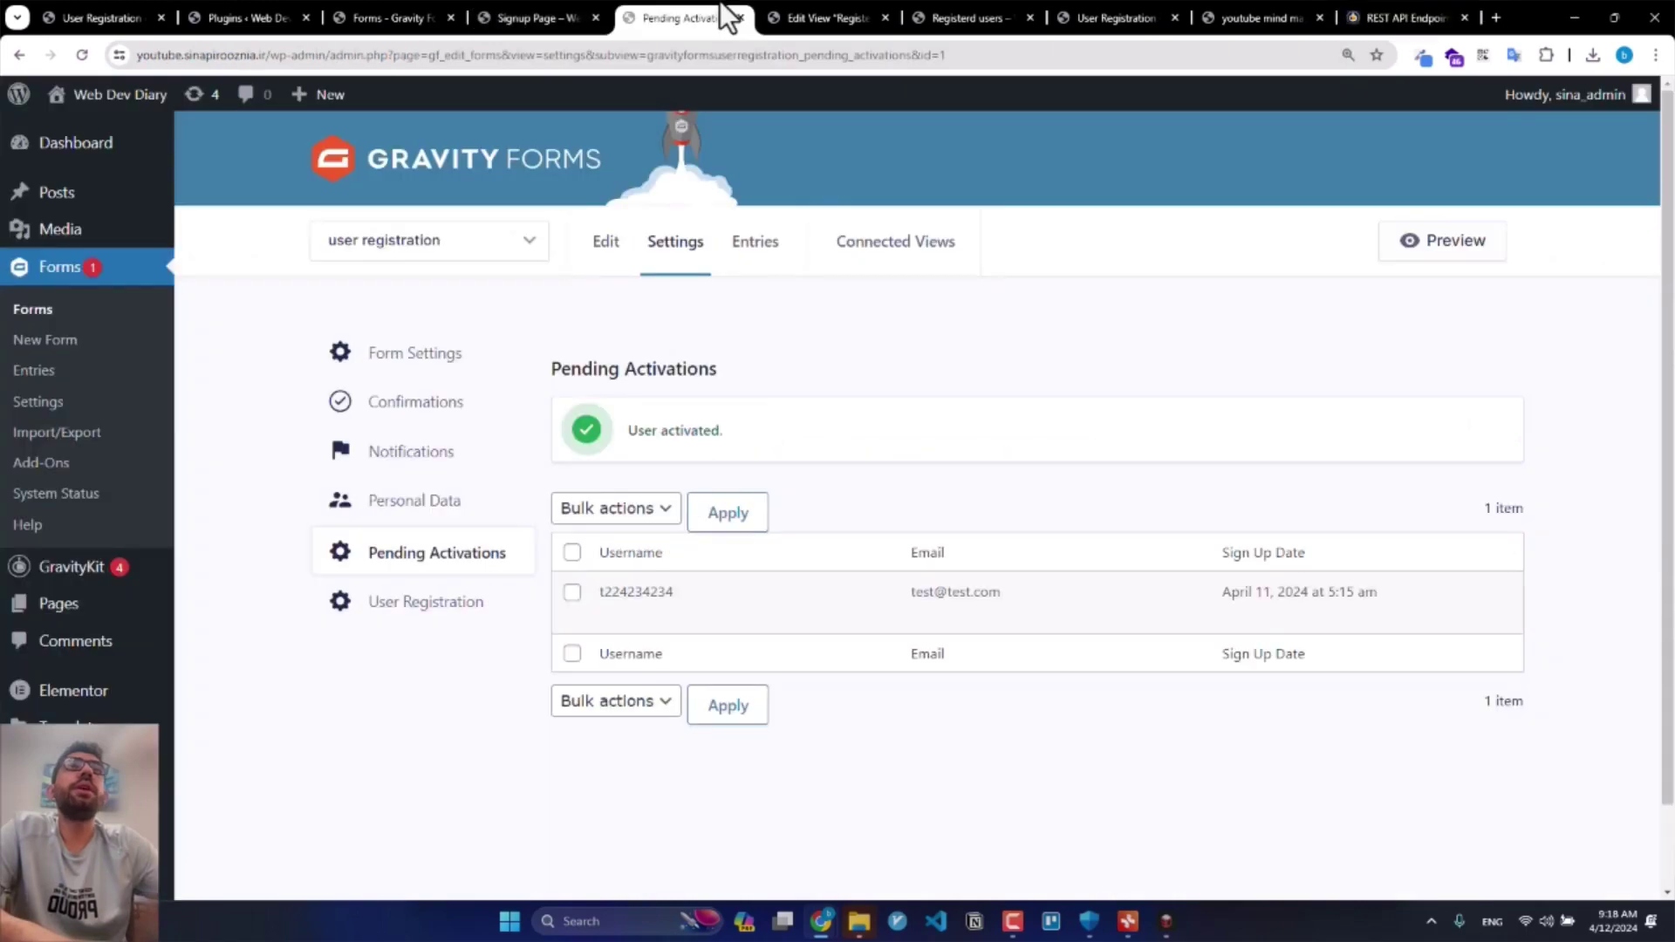
click(792, 15)
scroll(1396, 602, down, 1)
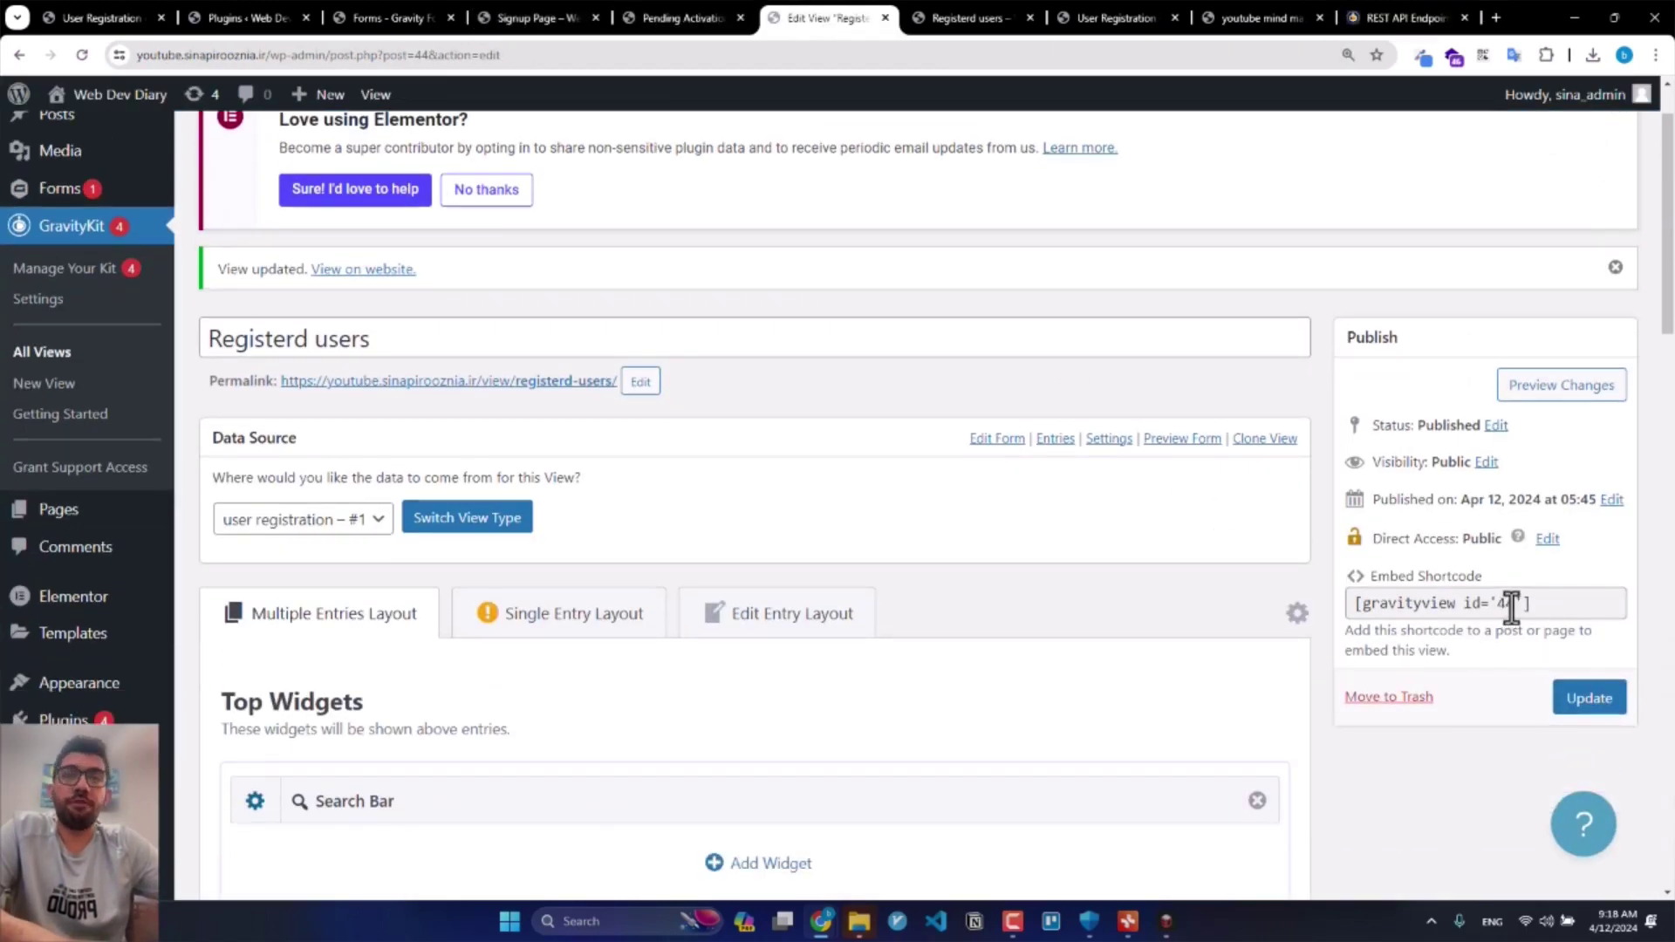
click(938, 15)
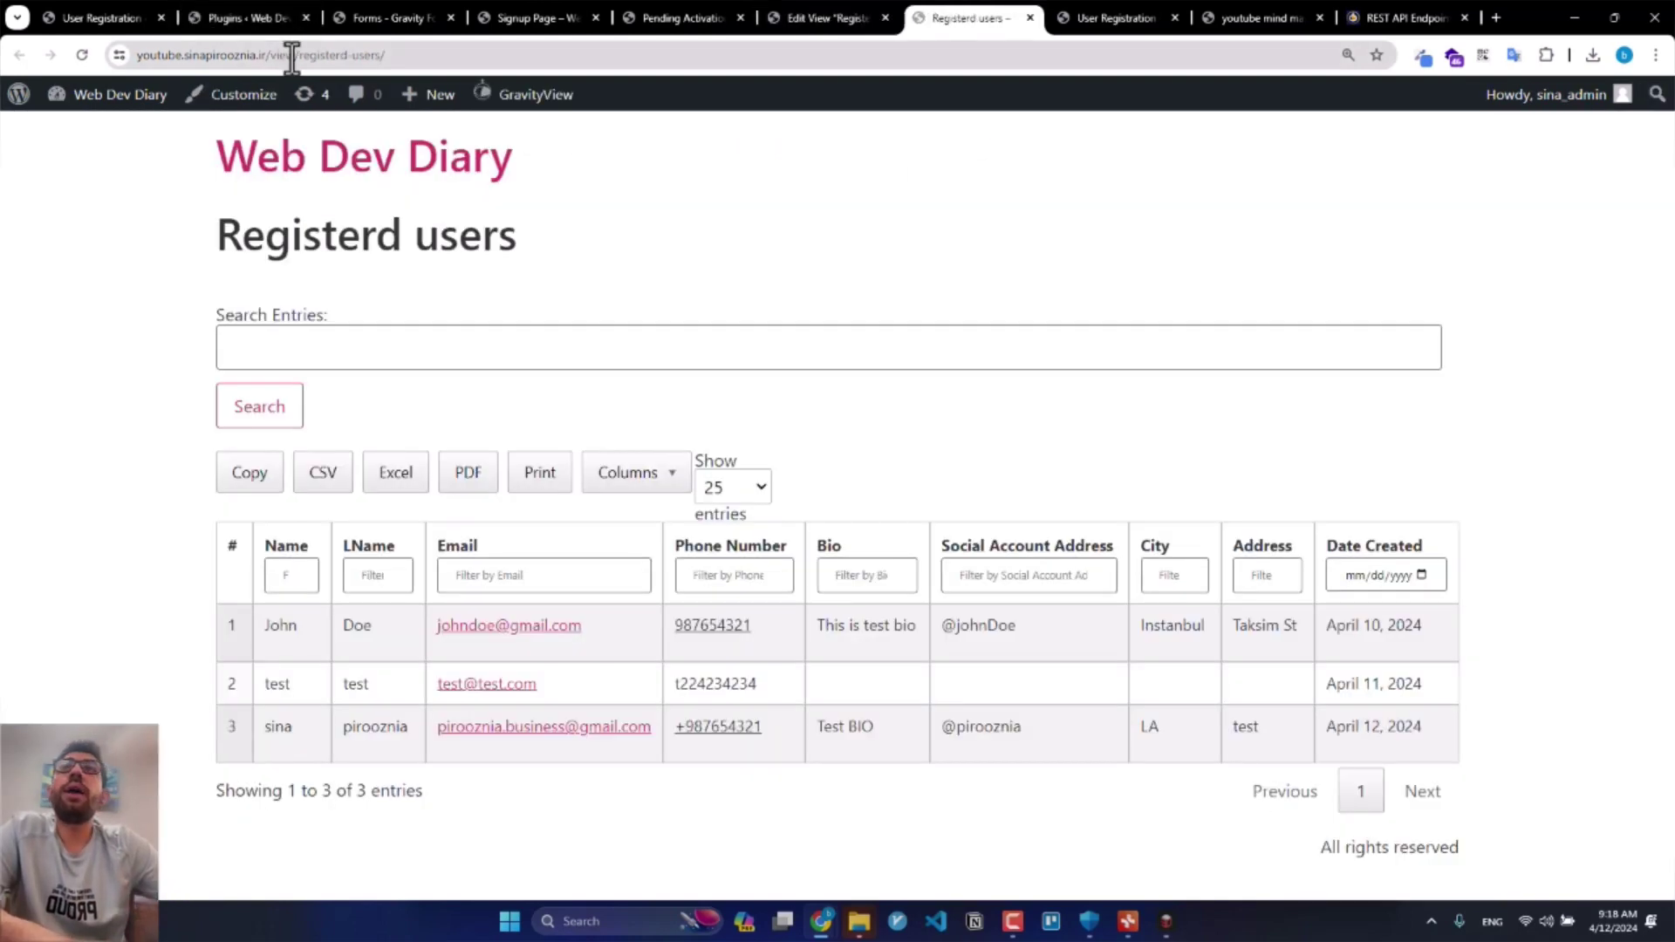
Step: Request /wp-json/gravityview/v1/views/44/entries.json, which returns rest_forbidden_access_denied
drag(272, 54, 548, 64)
key(ctrl+v)
key(Left)
key(Left)
key(Left)
key(Left)
key(Left)
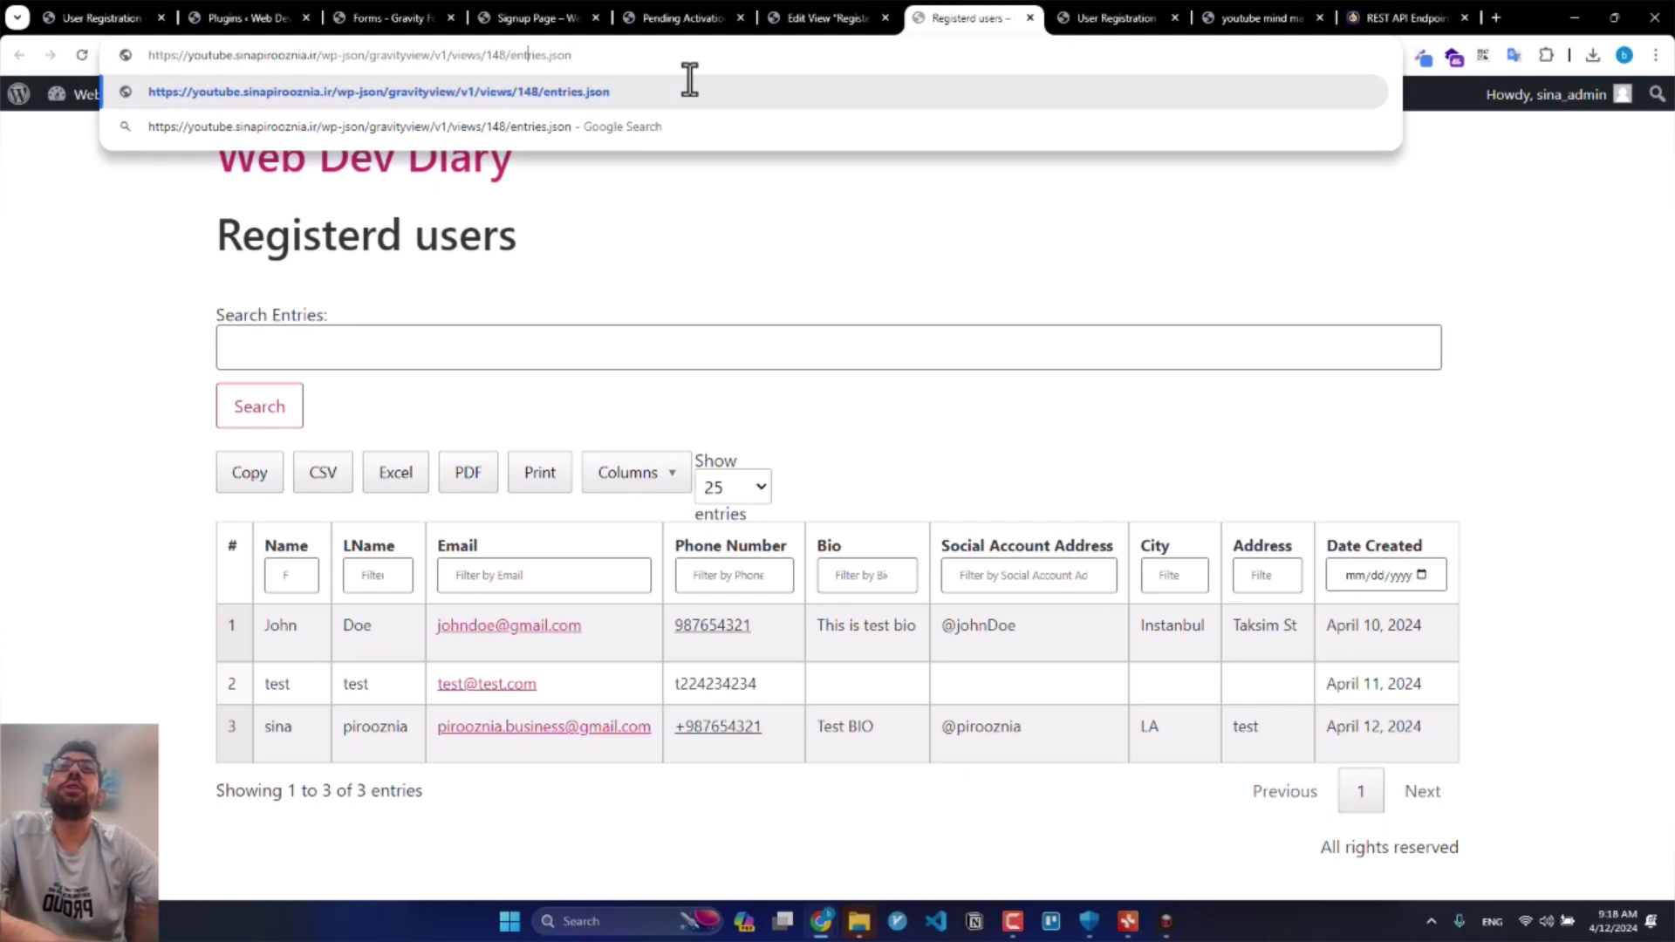
key(shift+Left)
key(shift+Left)
key(shift+Left)
text(44)
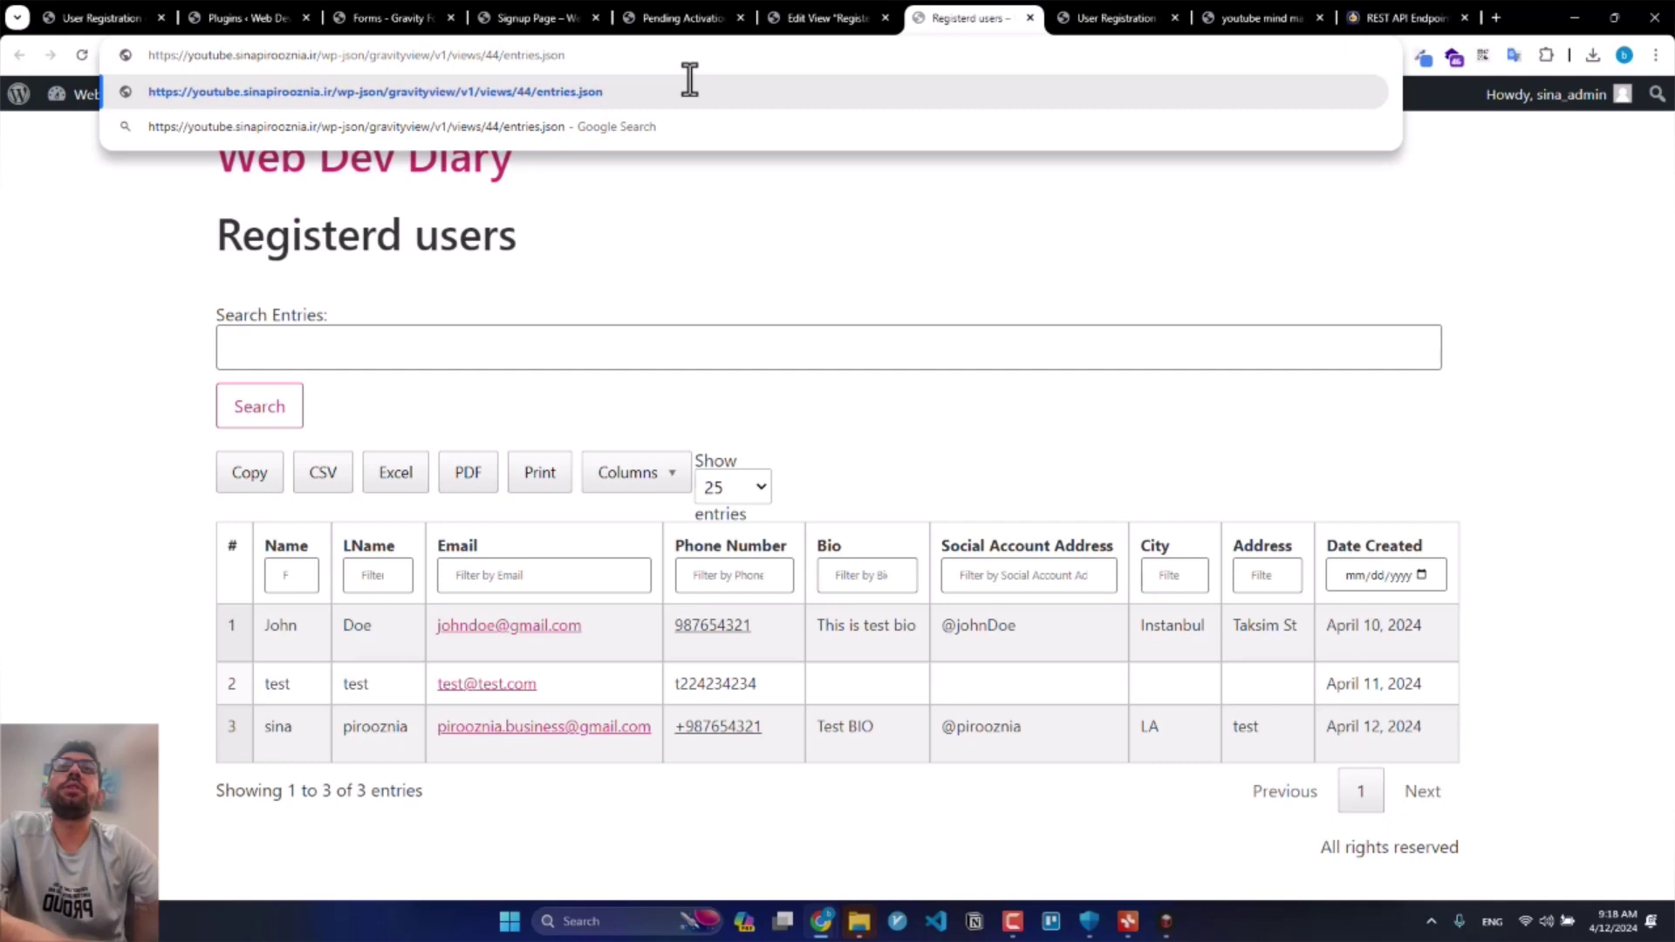
key(Return)
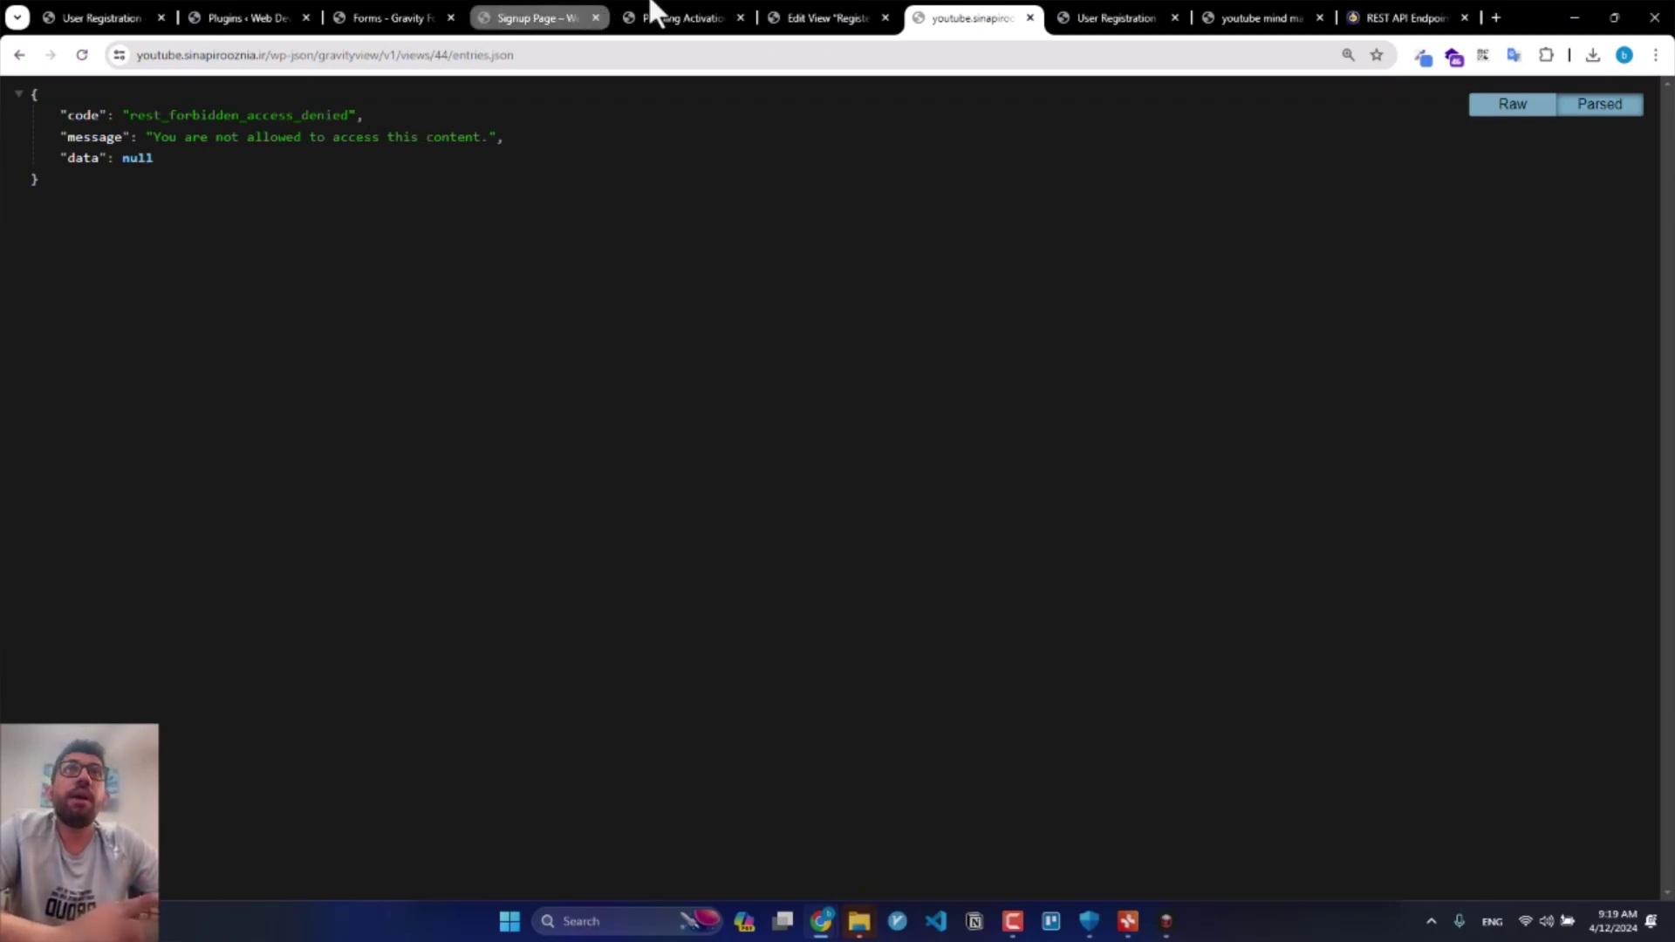
click(836, 17)
scroll(704, 362, down, 4)
Step: Tick Allow REST Access in the view's permissions, update the view, and return to the JSON tab
scroll(1207, 484, up, 6)
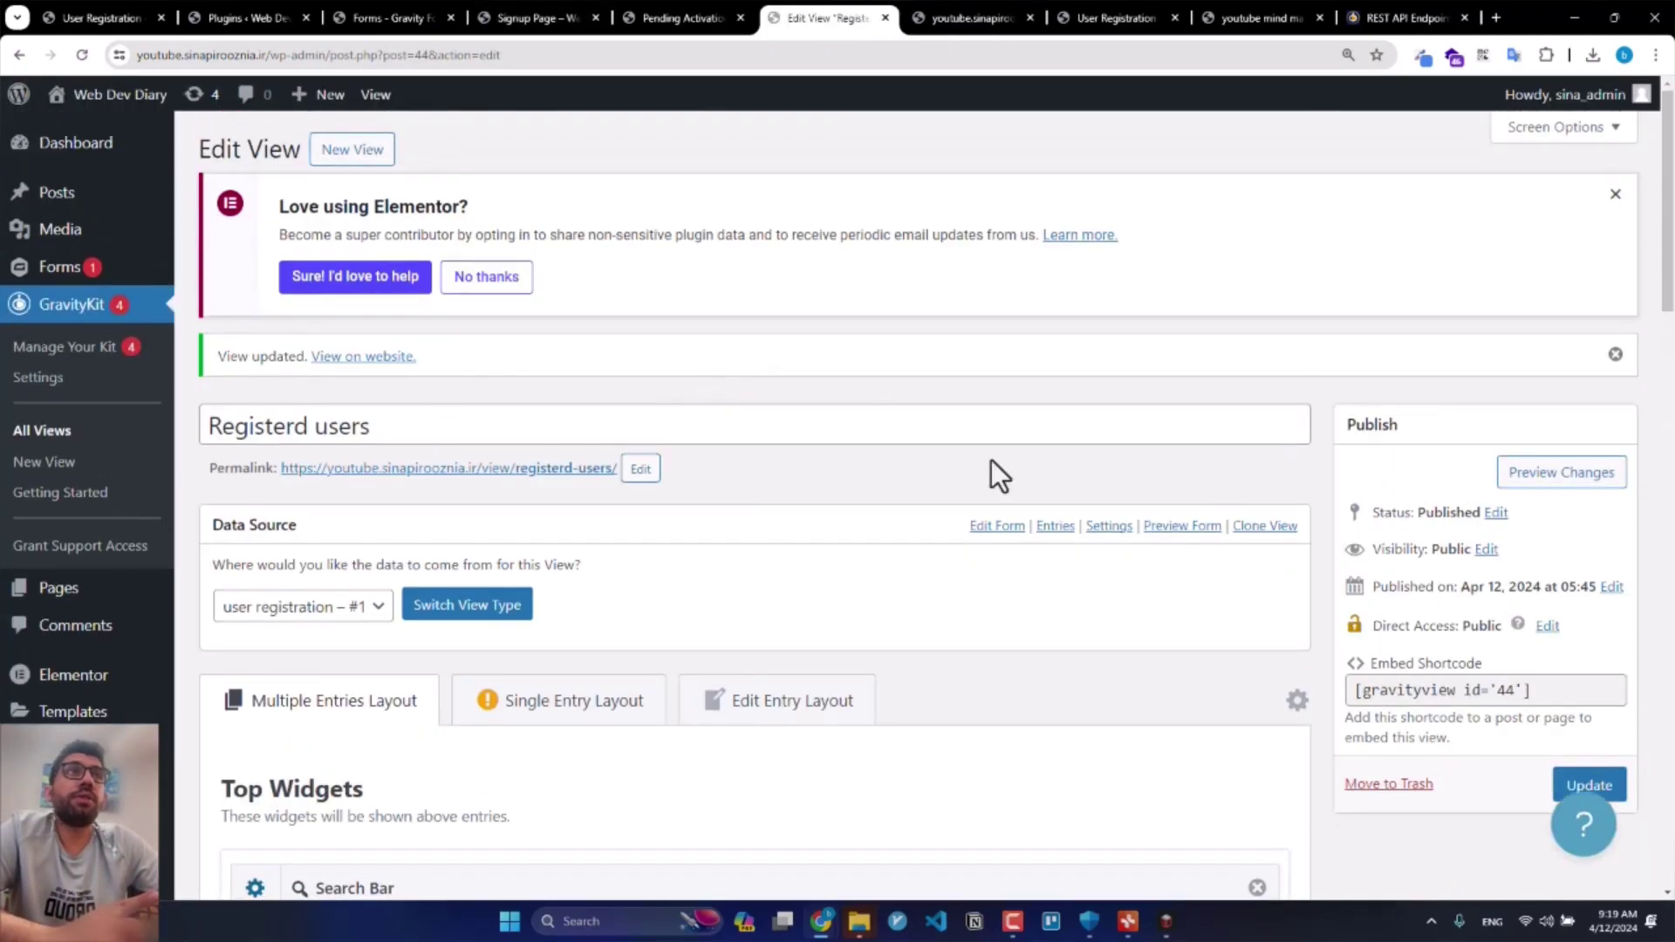
scroll(262, 465, down, 7)
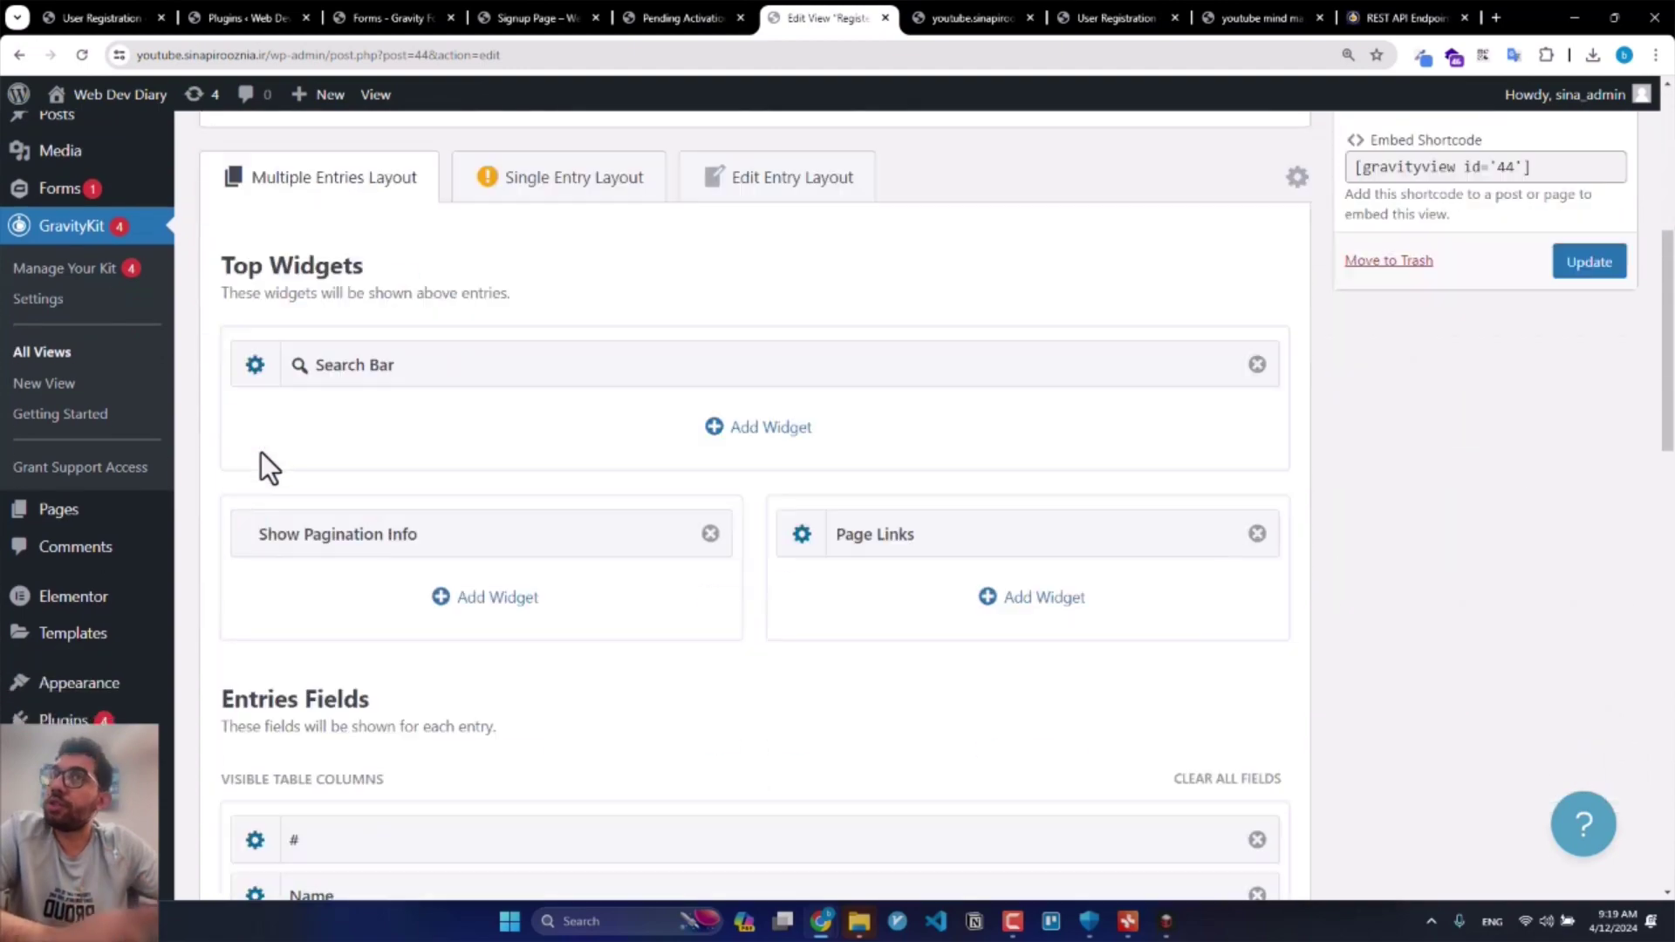
scroll(1577, 444, up, 5)
click(1522, 515)
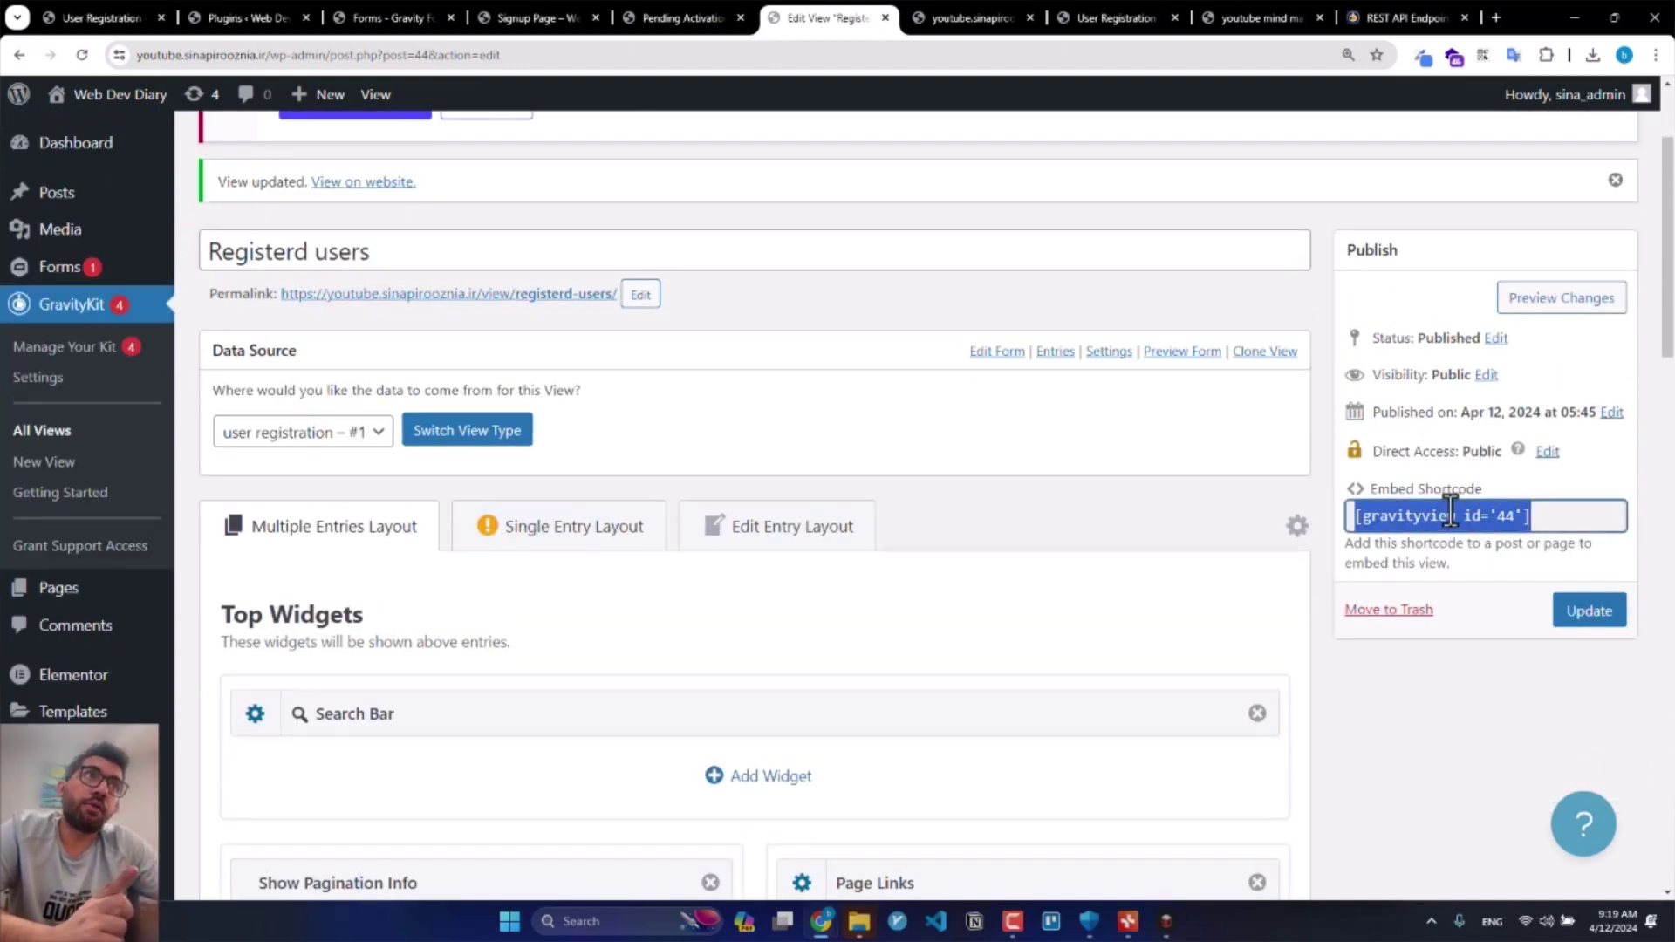
scroll(1110, 598, down, 15)
scroll(1060, 575, down, 8)
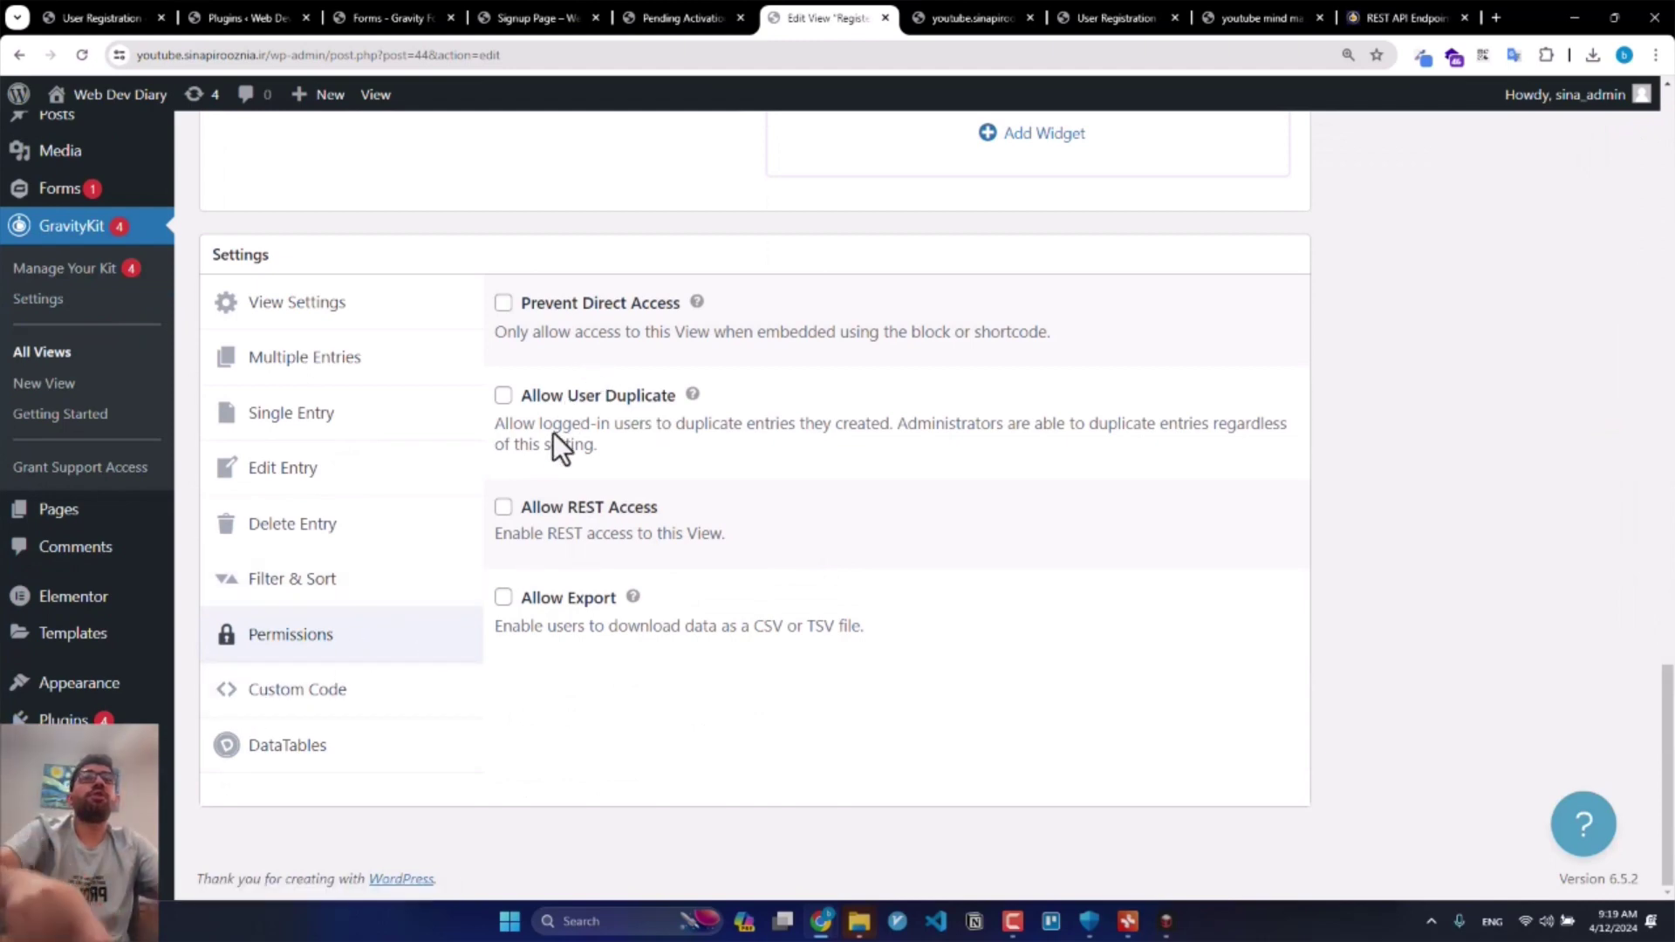
click(543, 501)
middle_click(1421, 340)
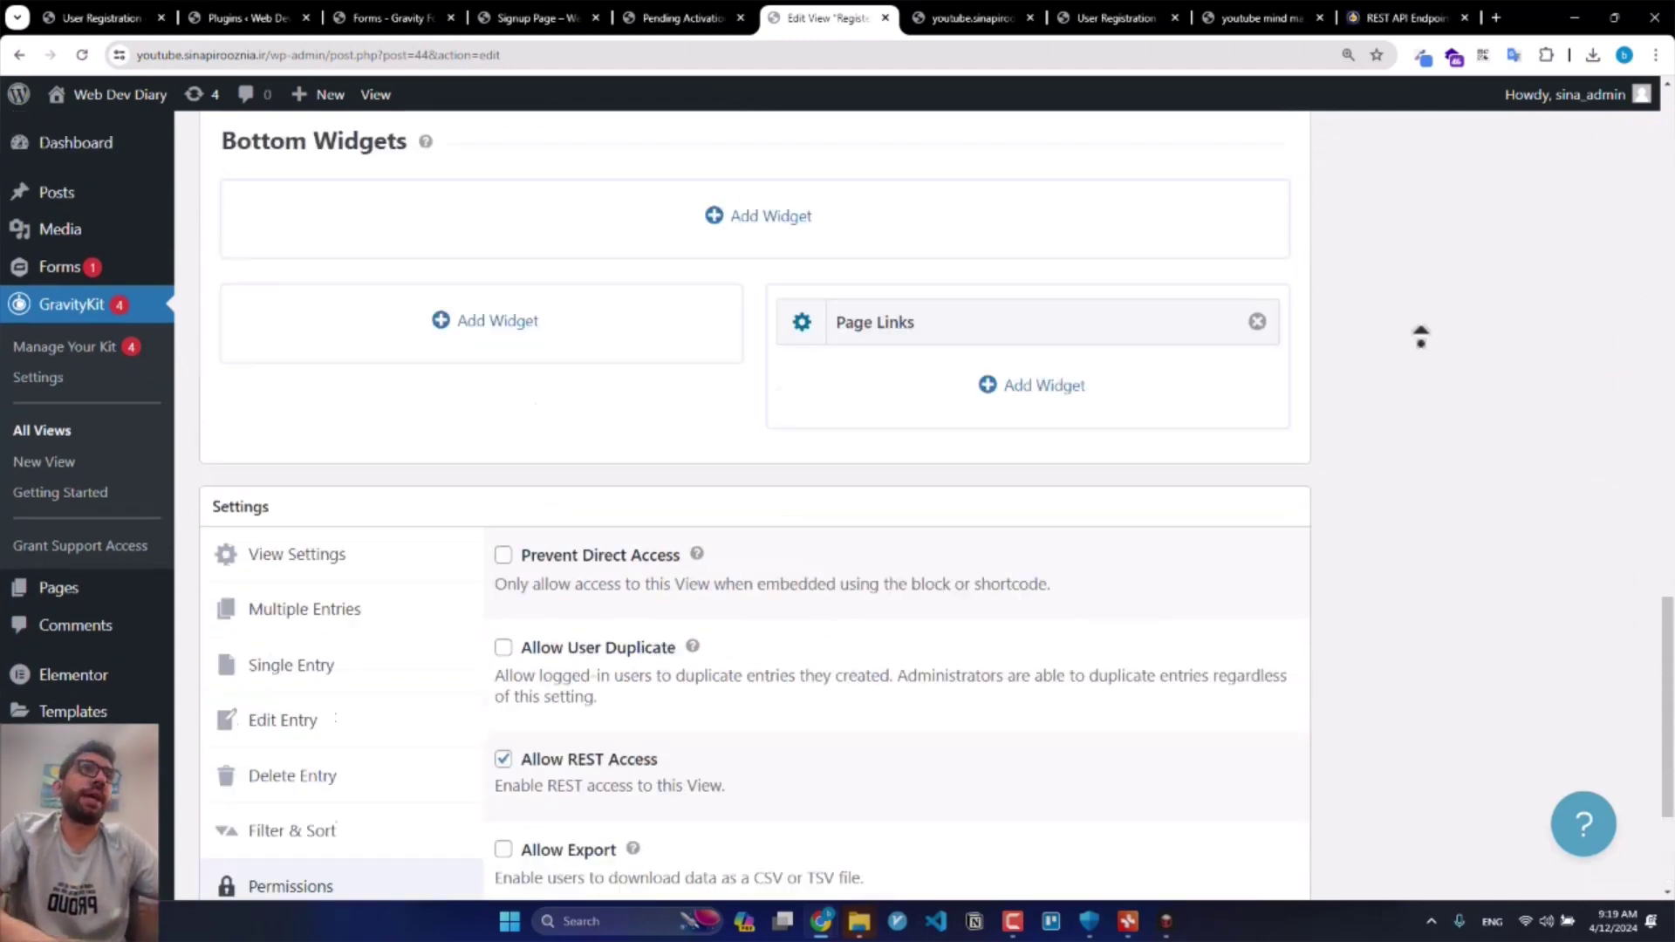
scroll(1535, 659, down, 2)
click(1592, 623)
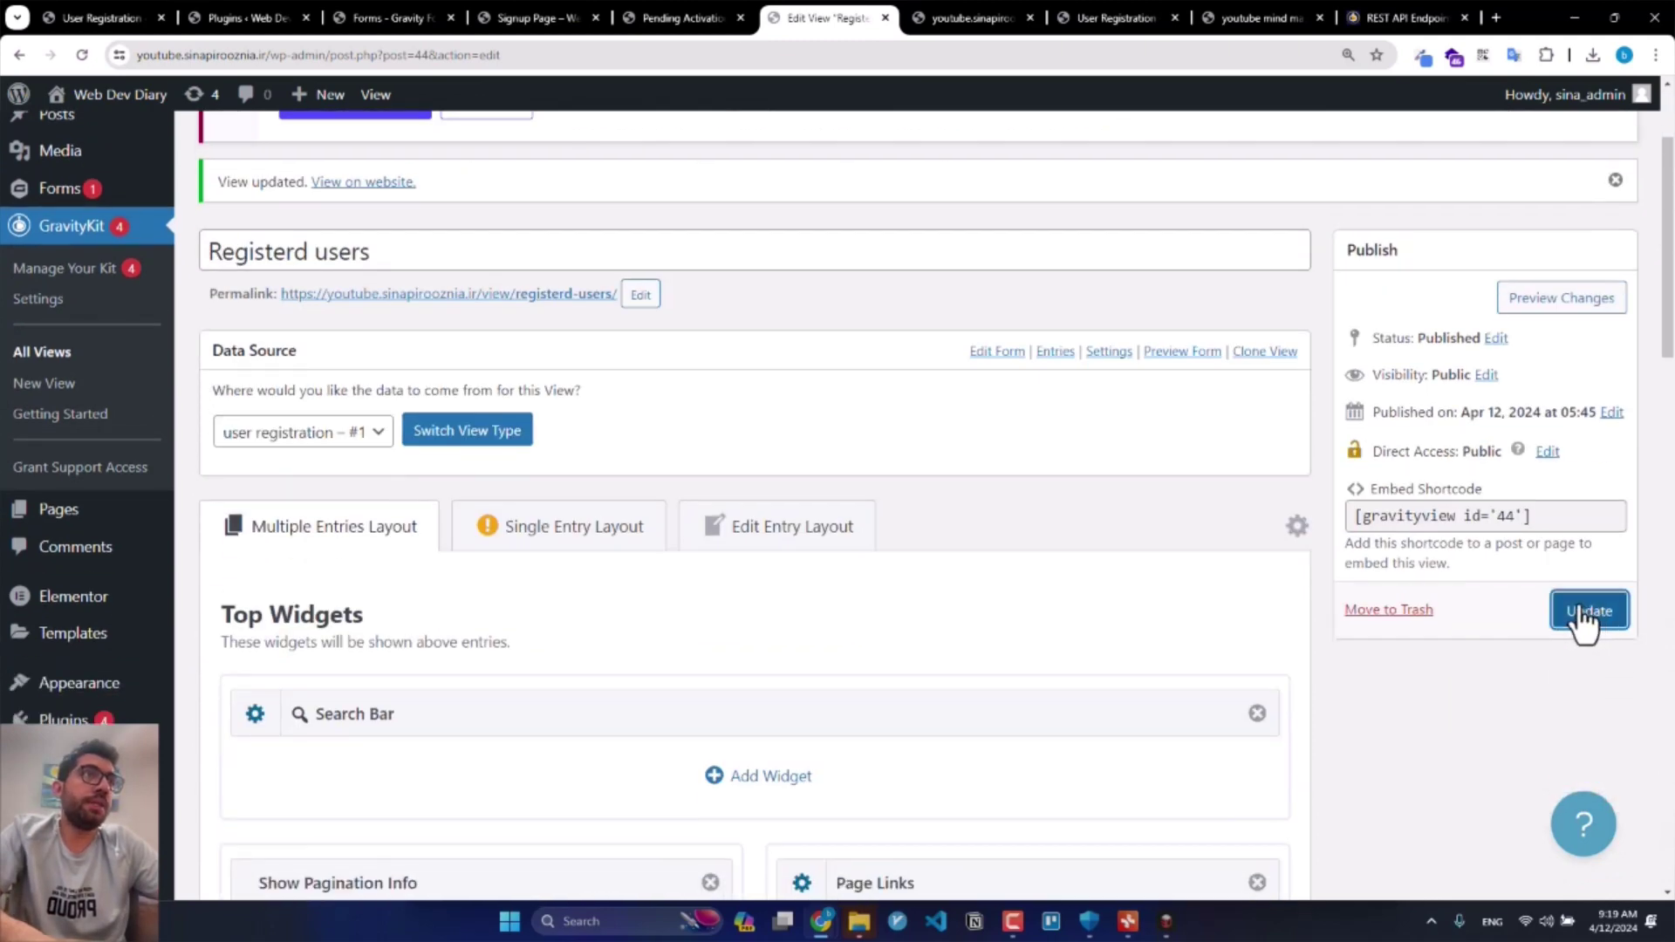
click(991, 3)
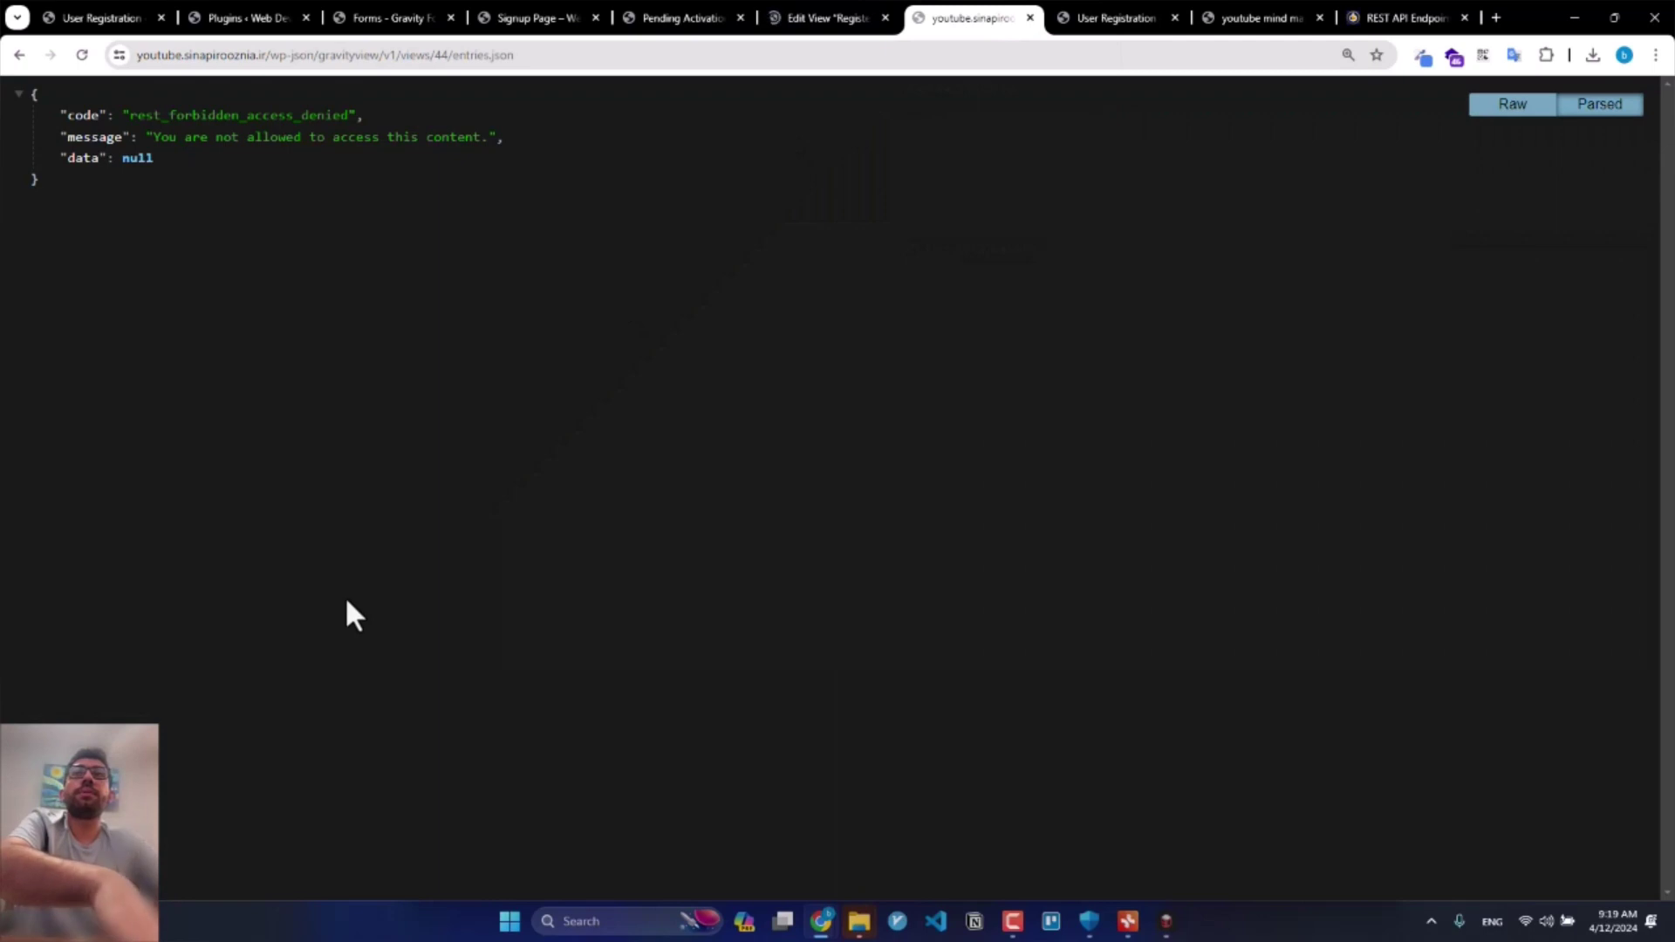
Step: Reload the entries.json endpoint, now returning the three registration entries as JSON
key(F5)
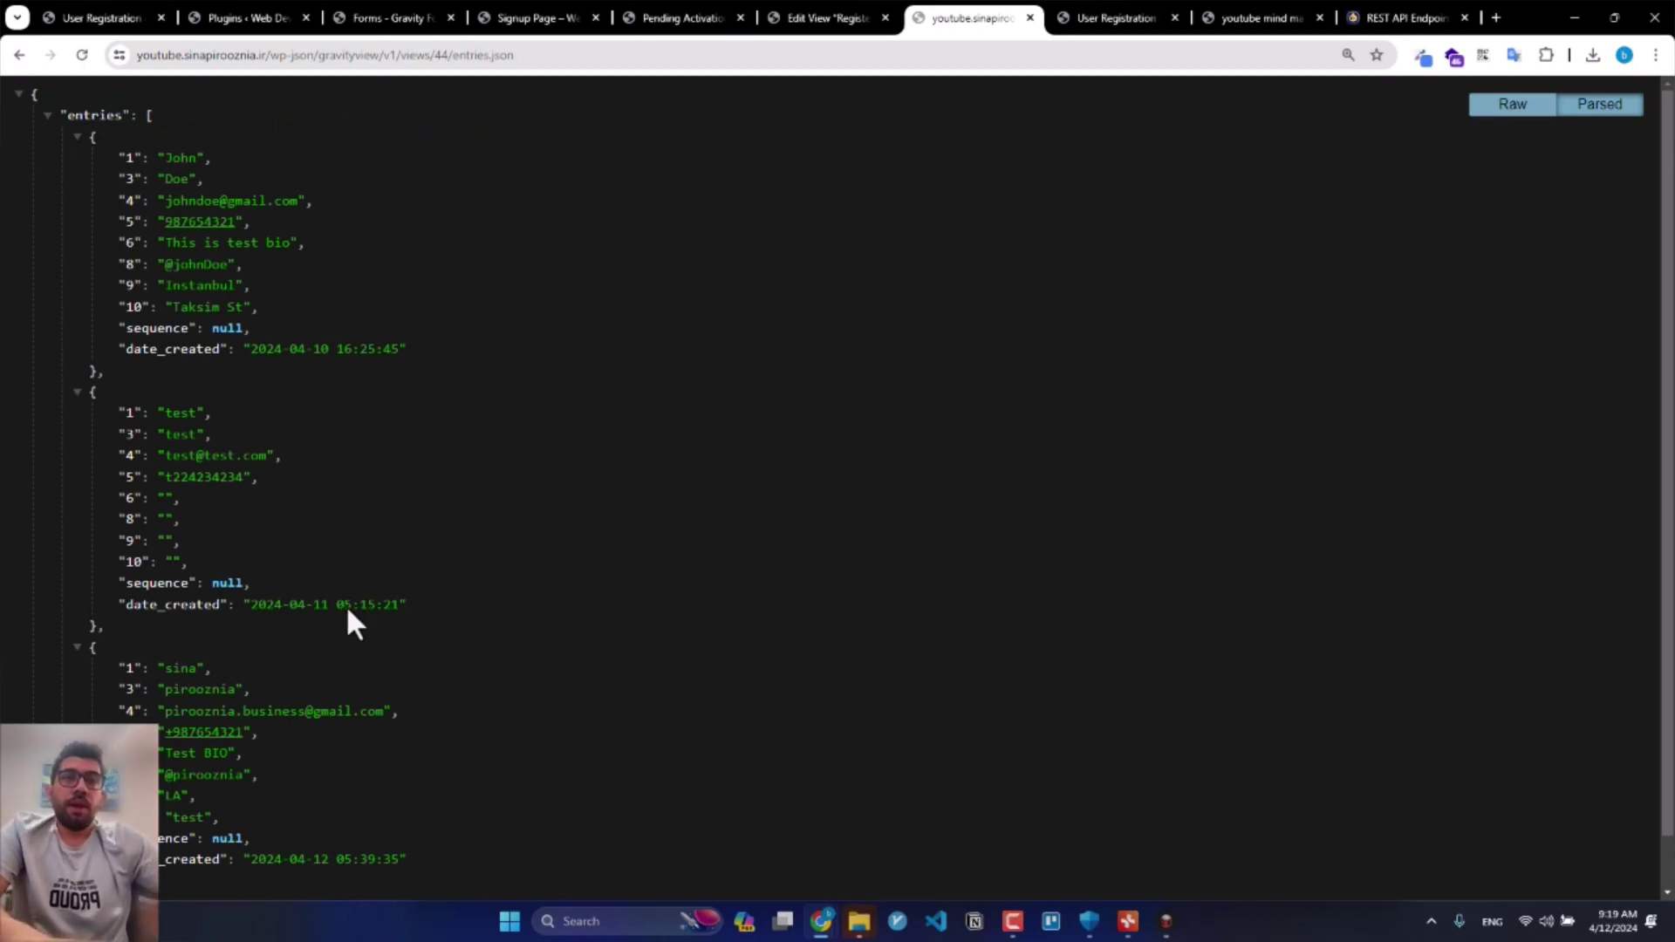
scroll(397, 662, down, 1)
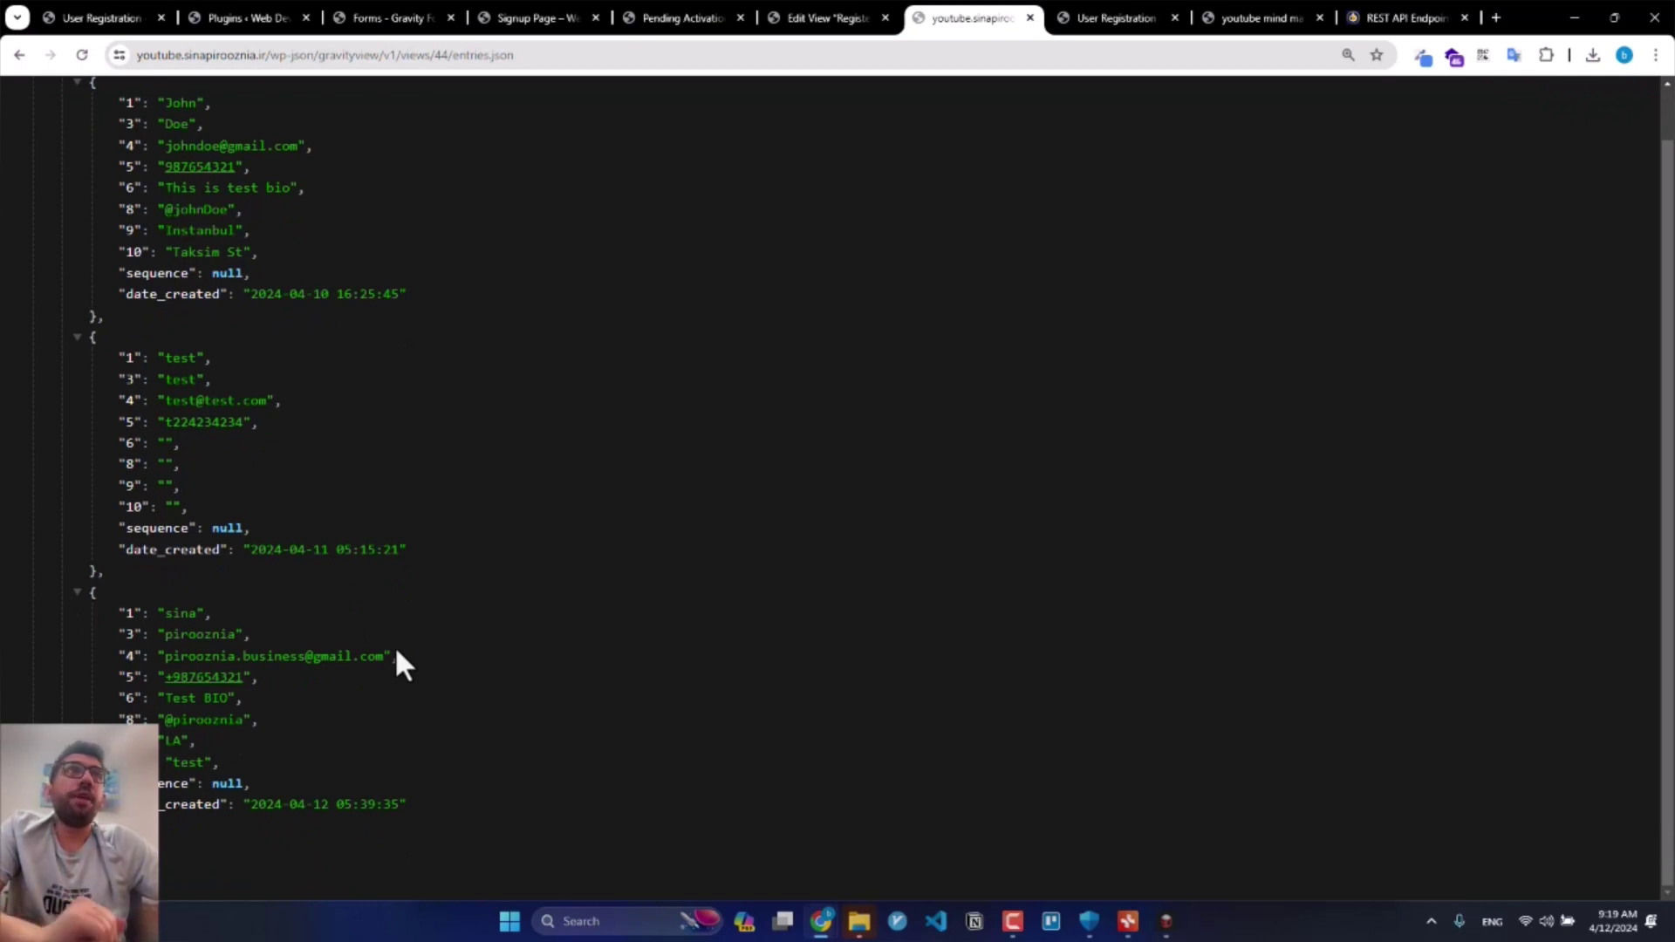
scroll(270, 495, up, 1)
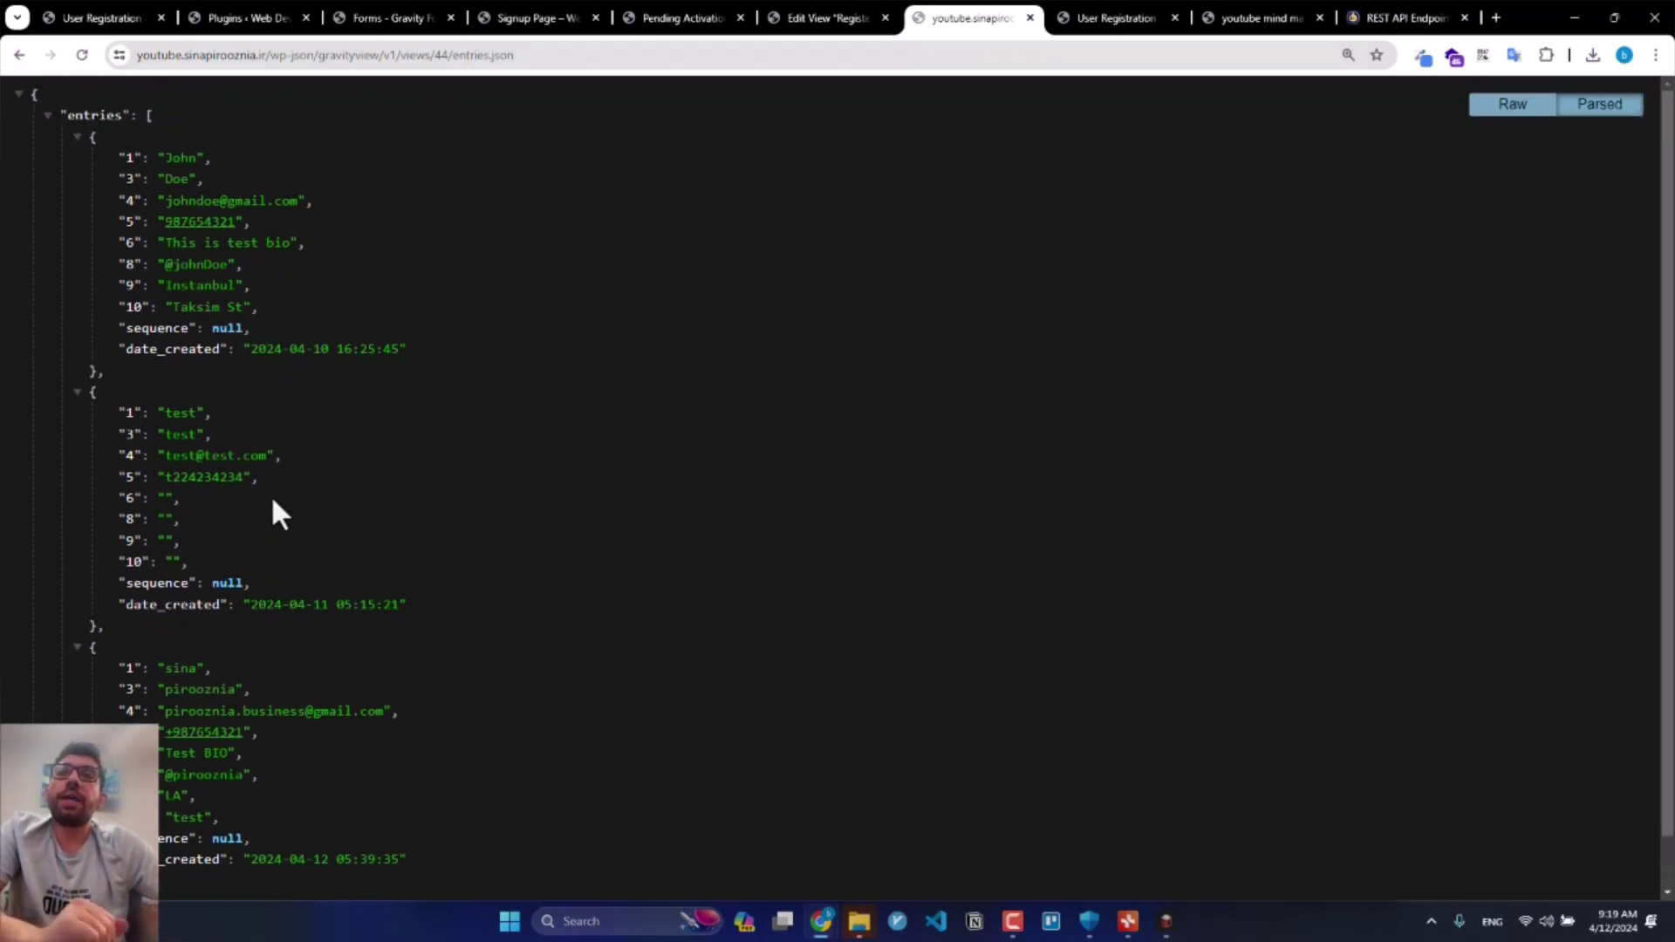
scroll(192, 235, down, 1)
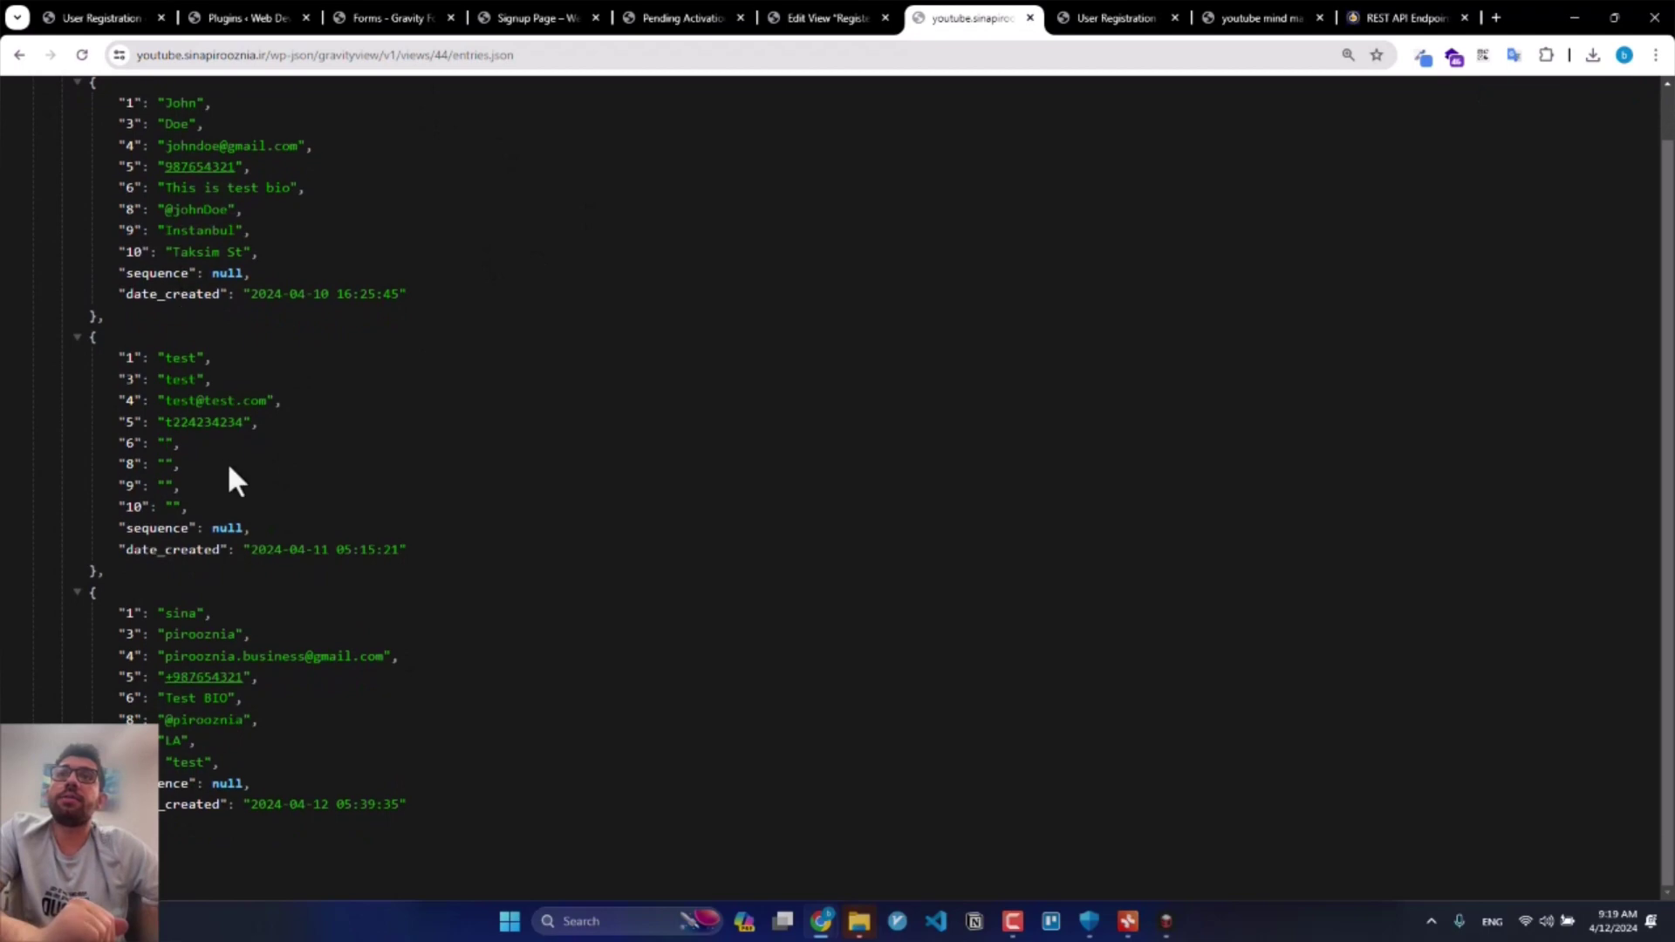
Step: Open the front-end Registerd users table in a new tab to compare with the JSON
click(813, 10)
drag(459, 469, 860, 11)
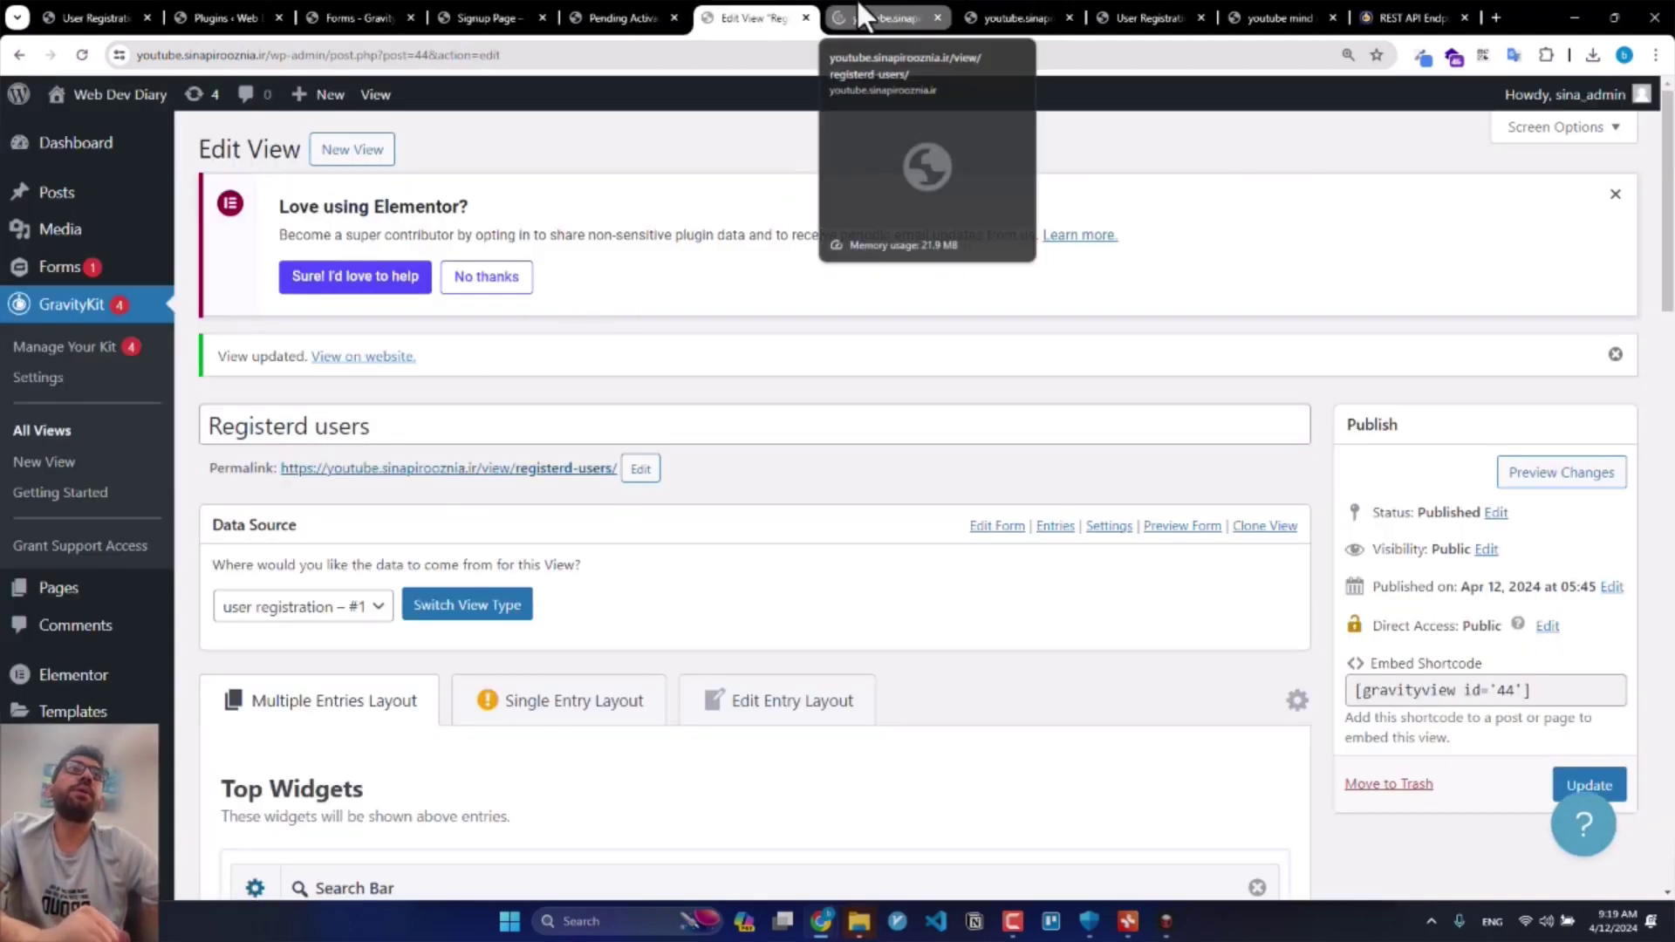
click(857, 3)
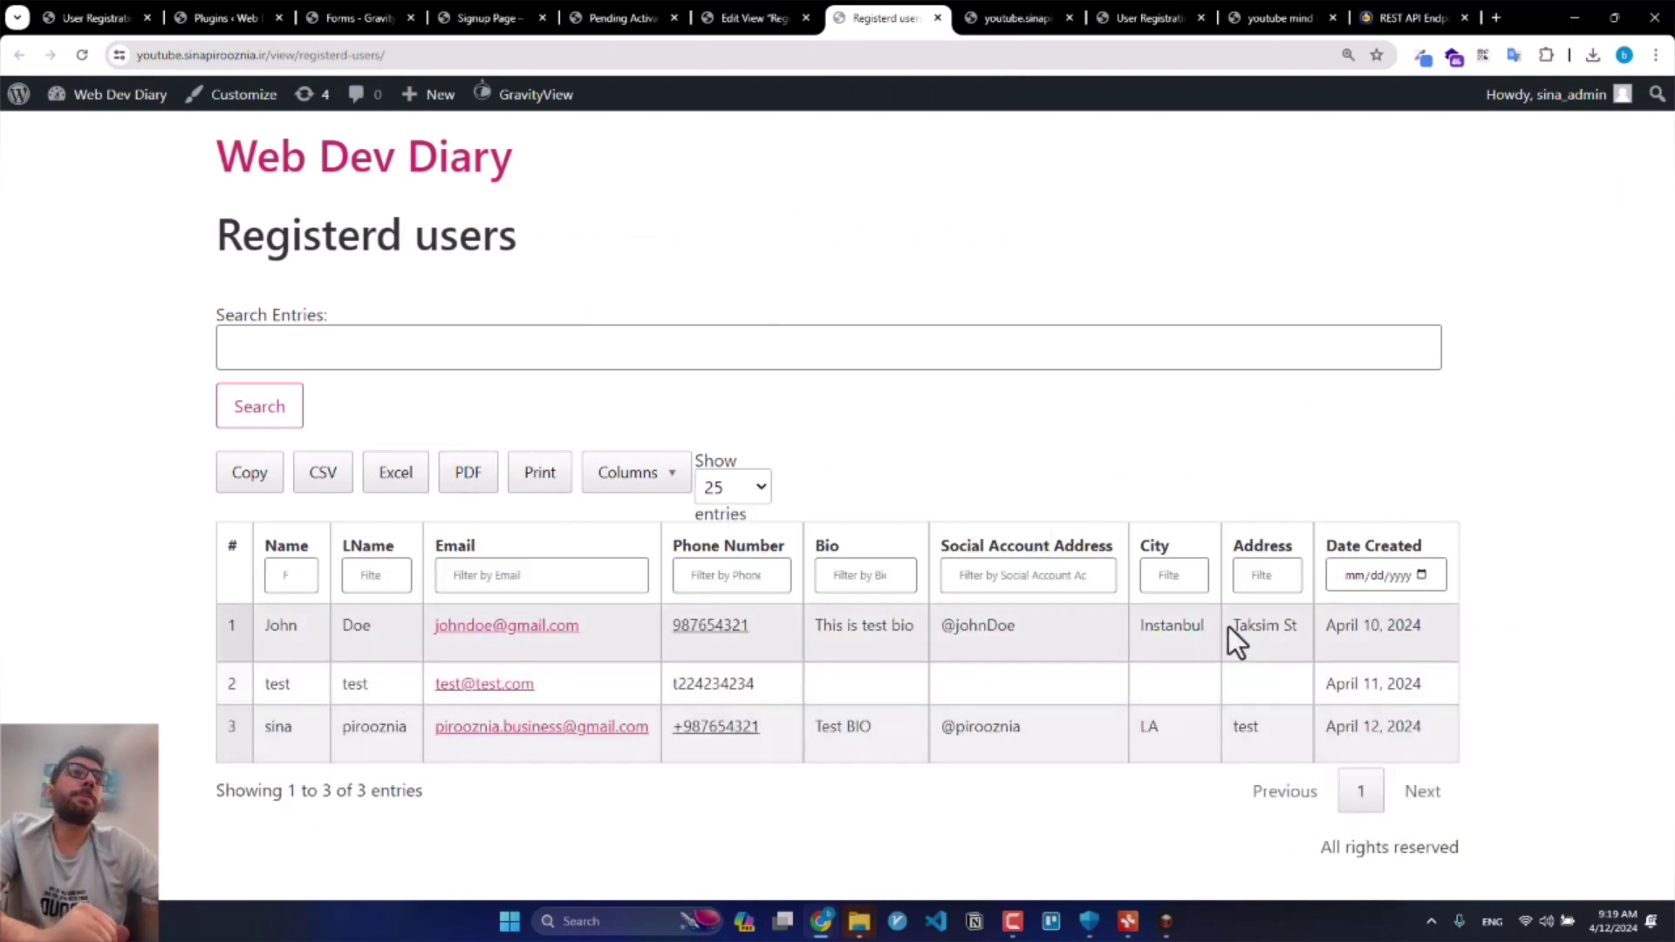
click(1125, 12)
click(1017, 18)
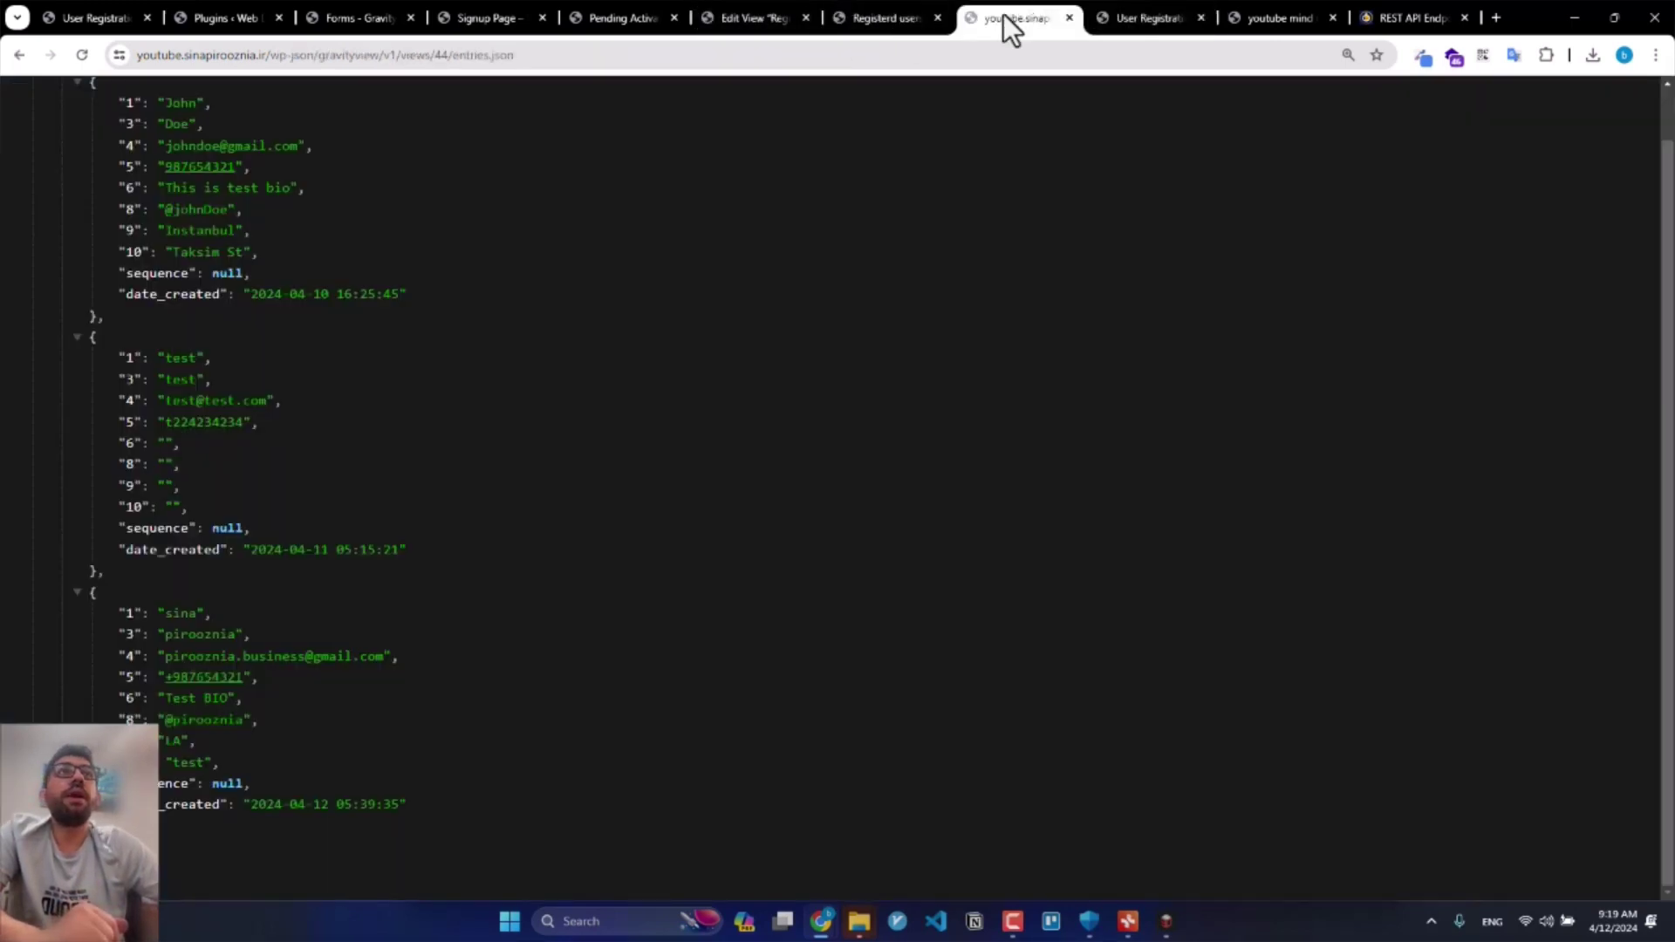
Step: Place the caret at the end of the endpoint URL in the address bar
click(579, 63)
click(583, 441)
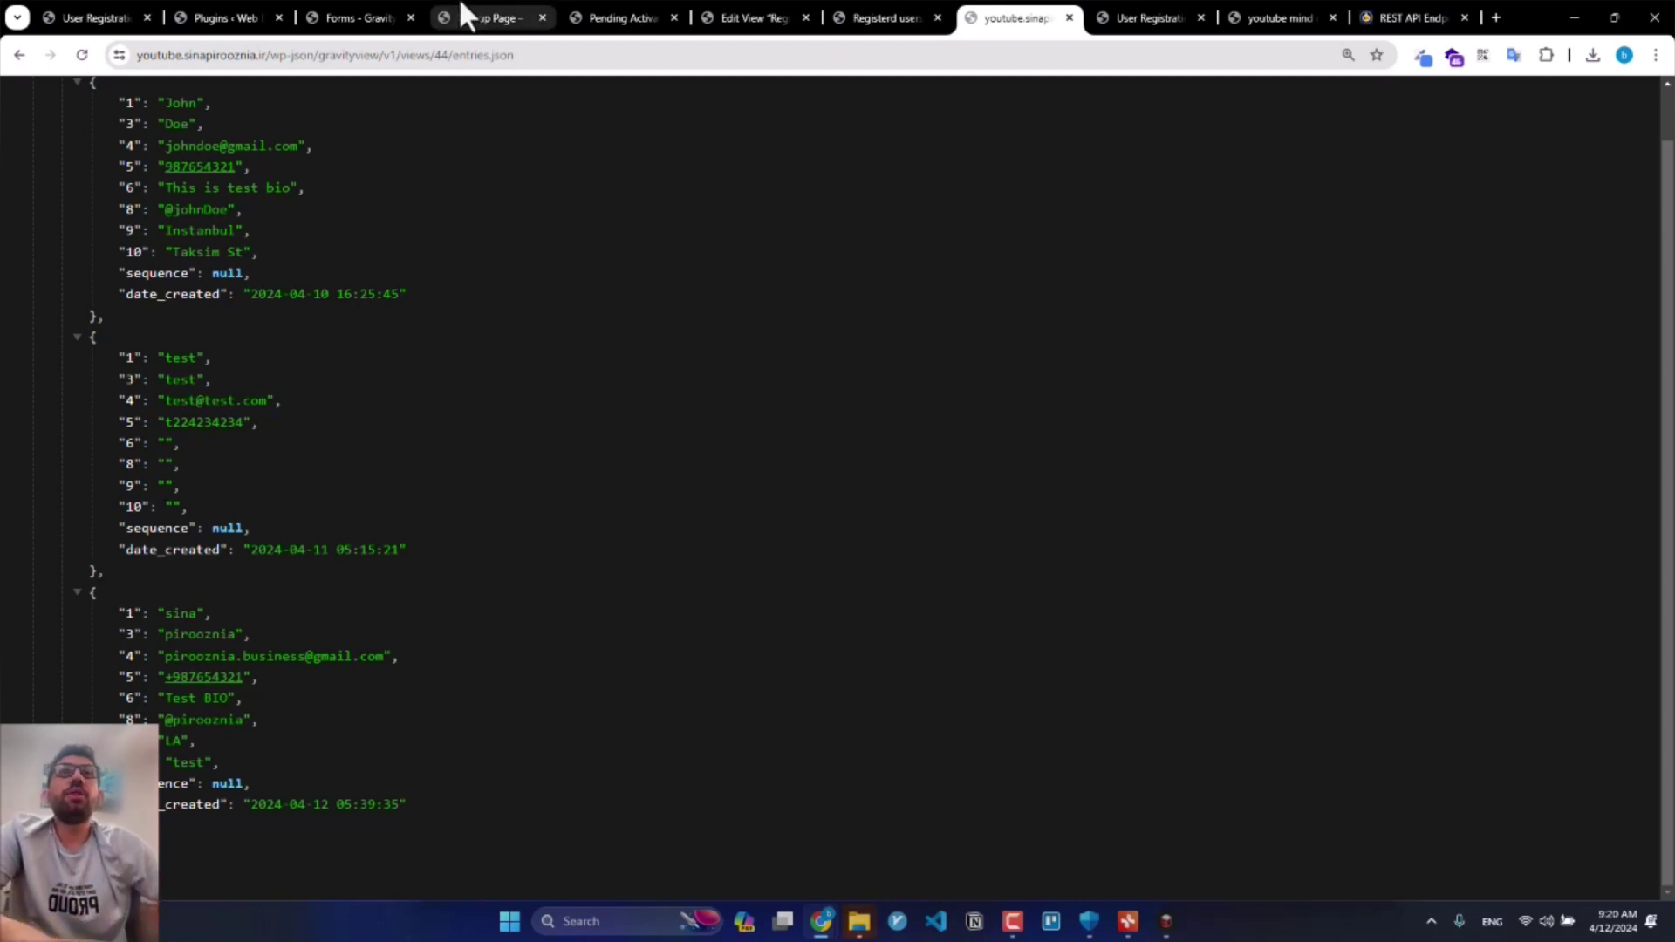
click(539, 56)
click(556, 55)
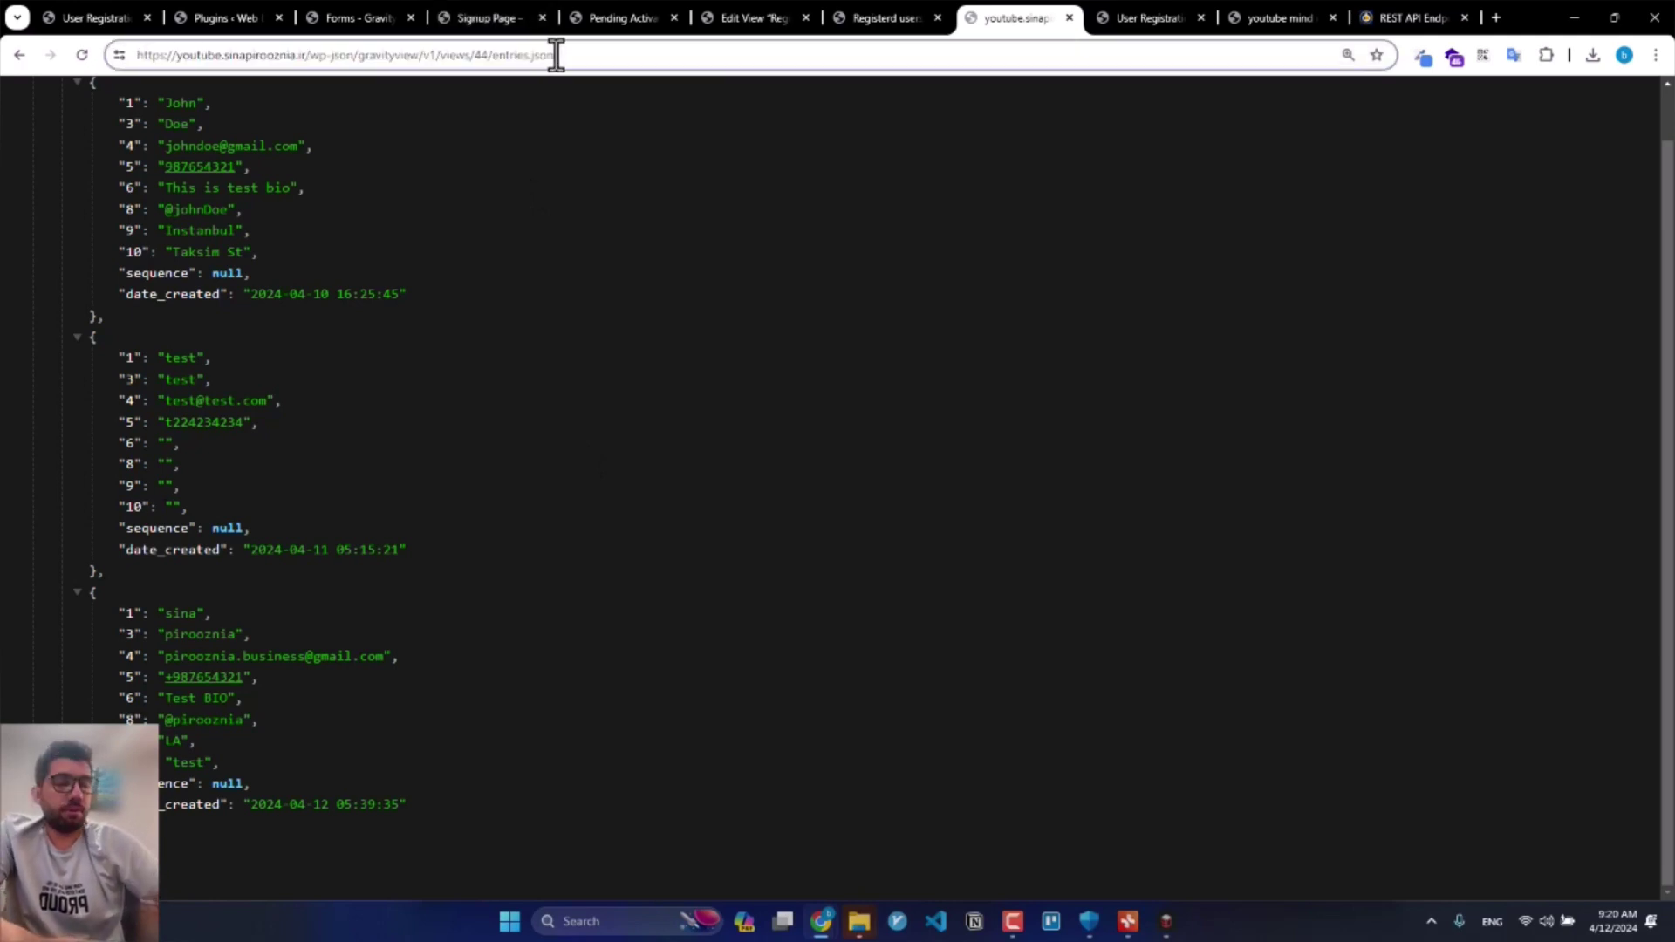
Step: Reload the view 44 entries.json endpoint with ?limit=0 appended so all entries return
text(?limit=)
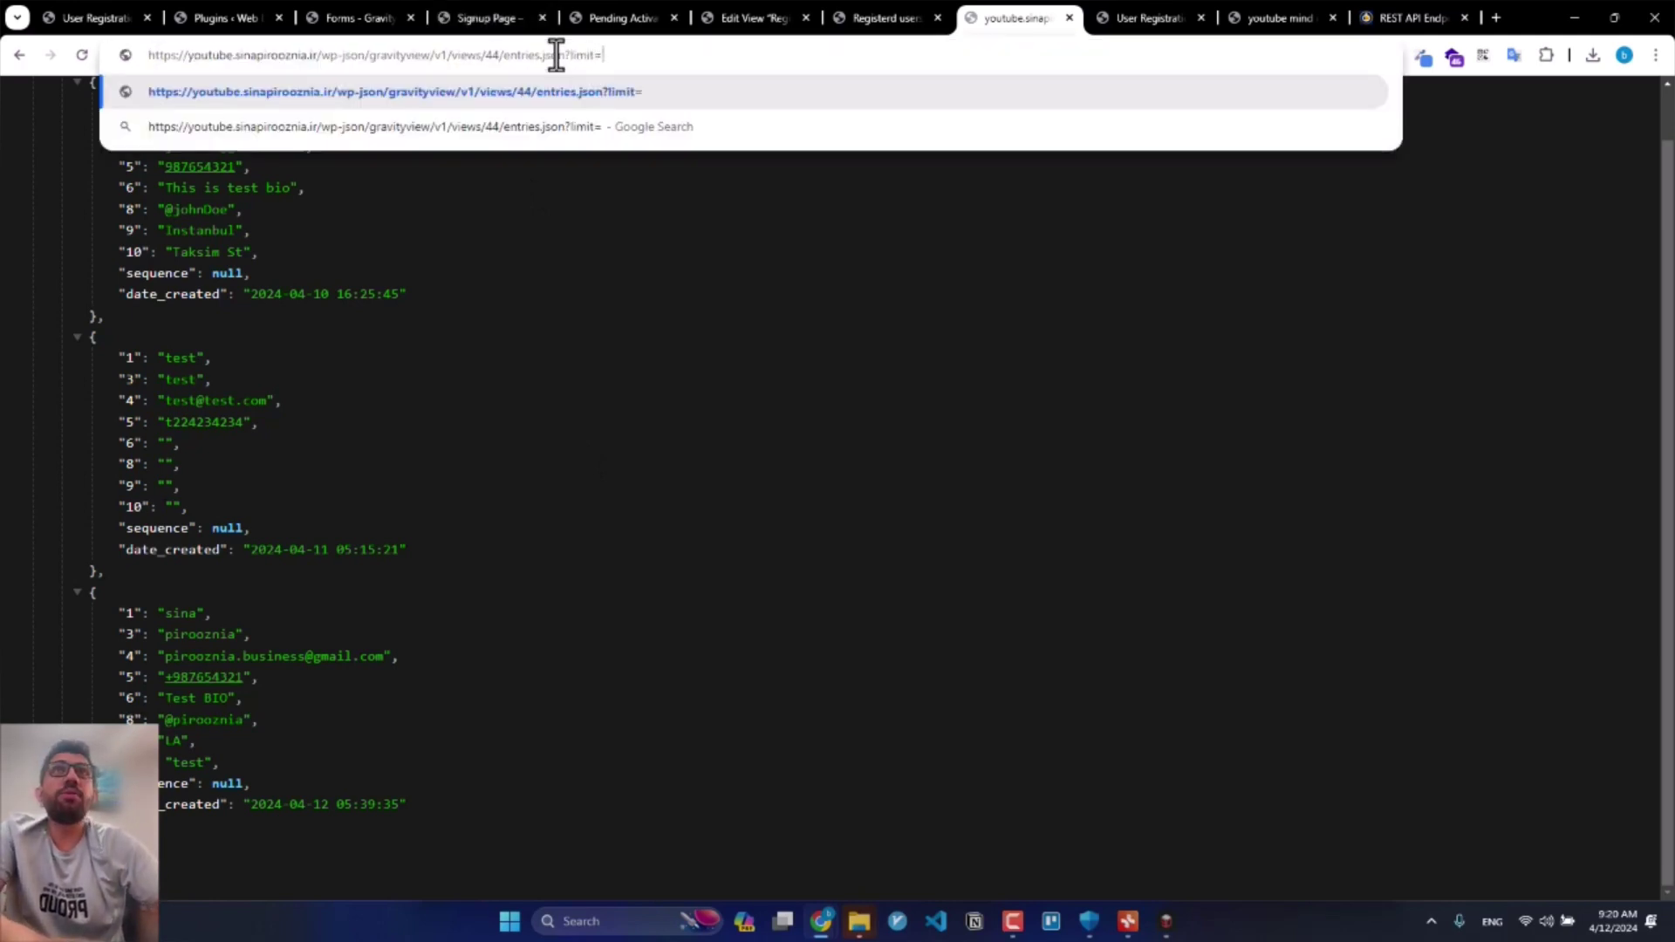
key(Return)
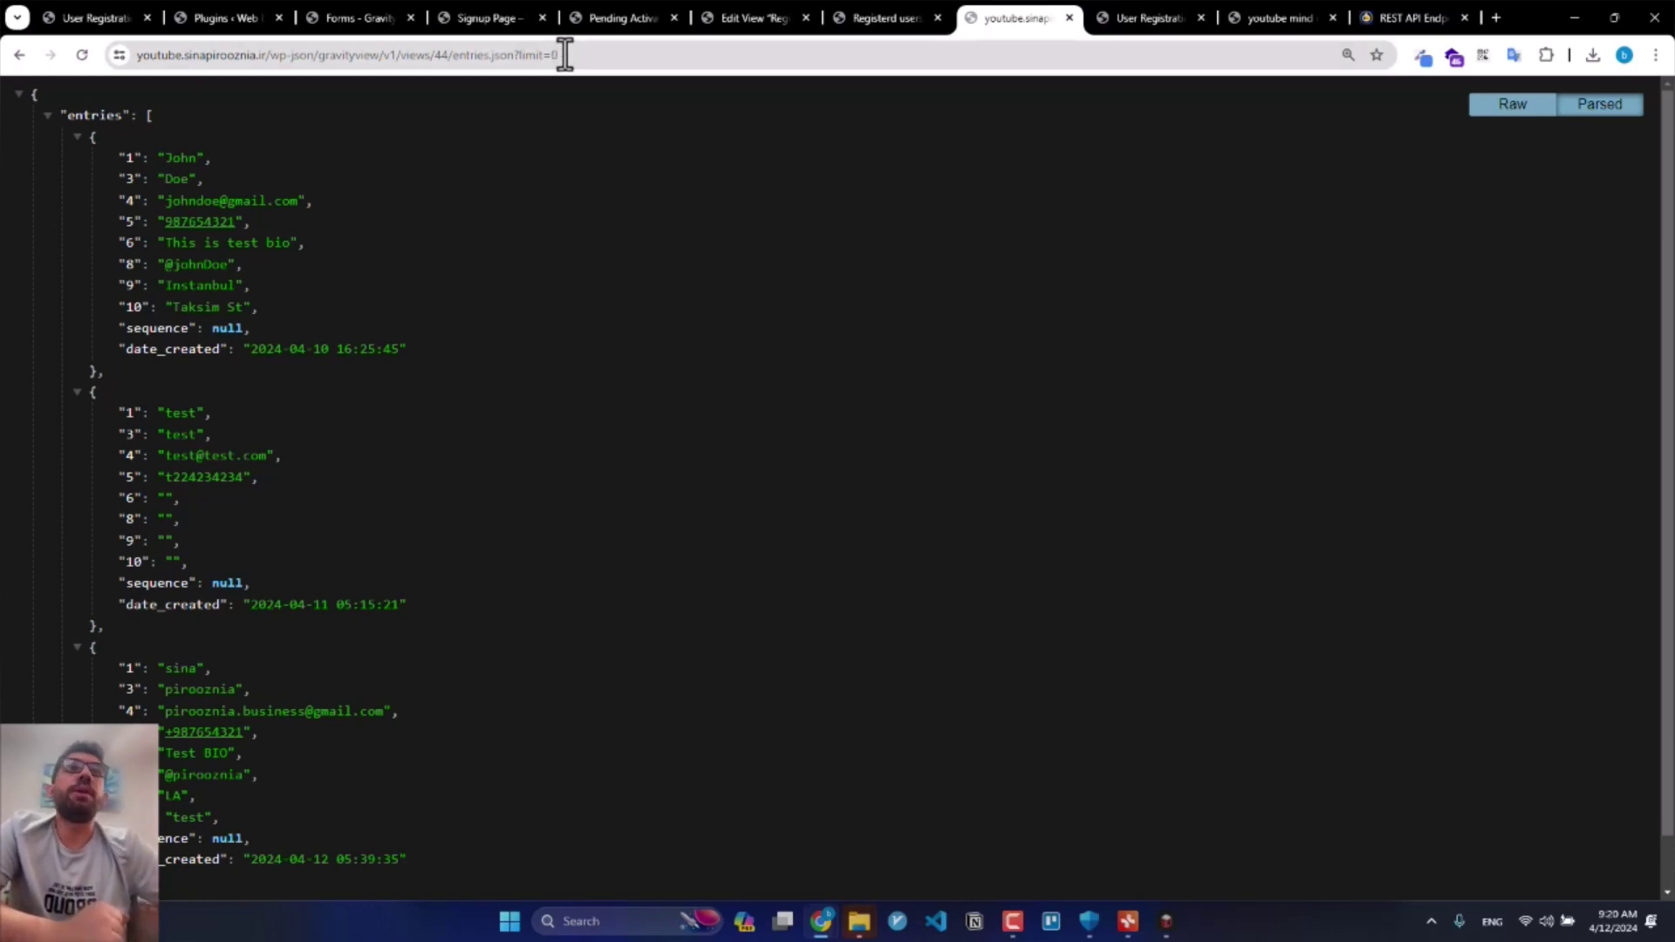
drag(573, 55, 506, 68)
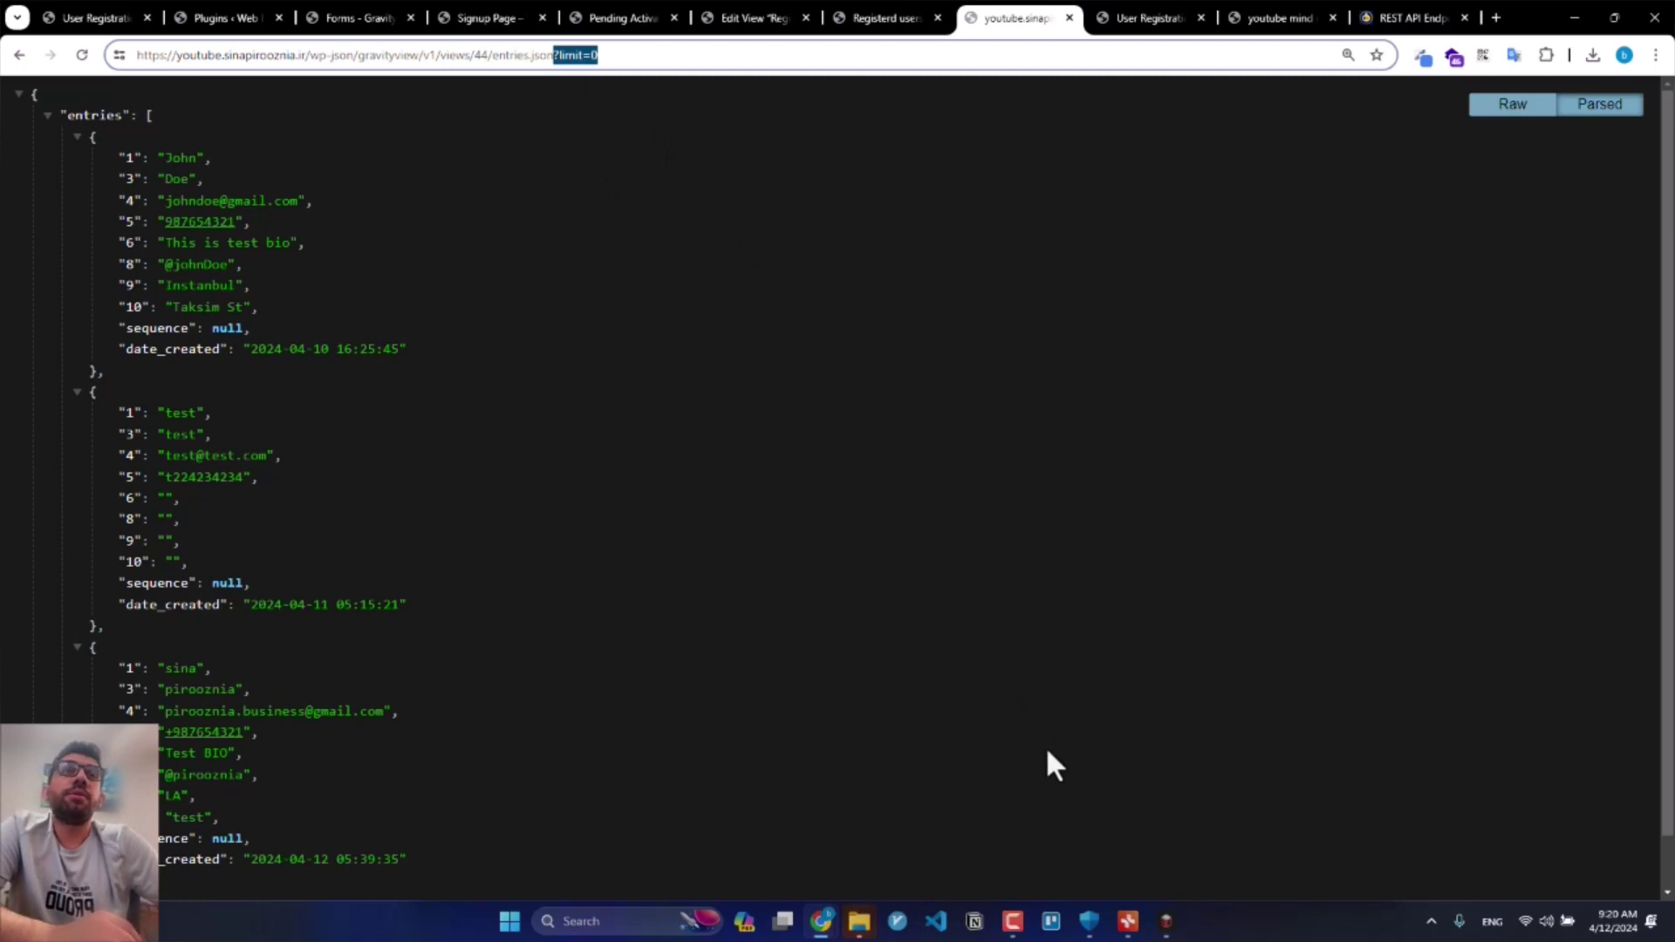
click(1166, 922)
Step: In XMind, tick the four tasks through Create API, then start a new browser tab
click(1128, 921)
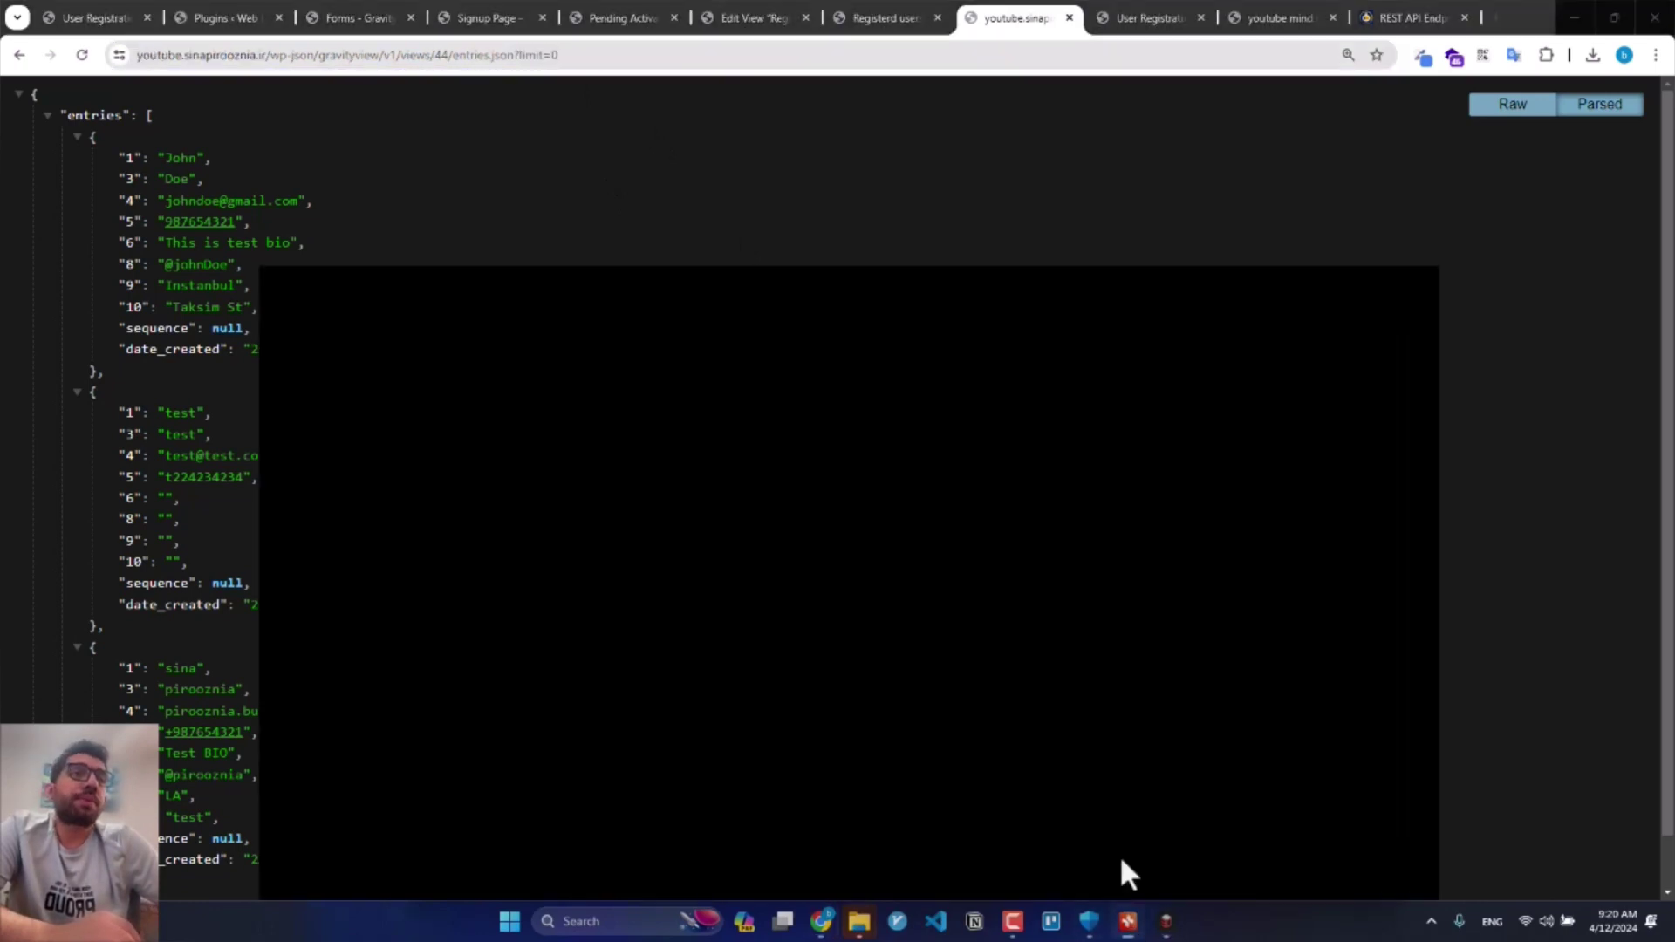
click(460, 644)
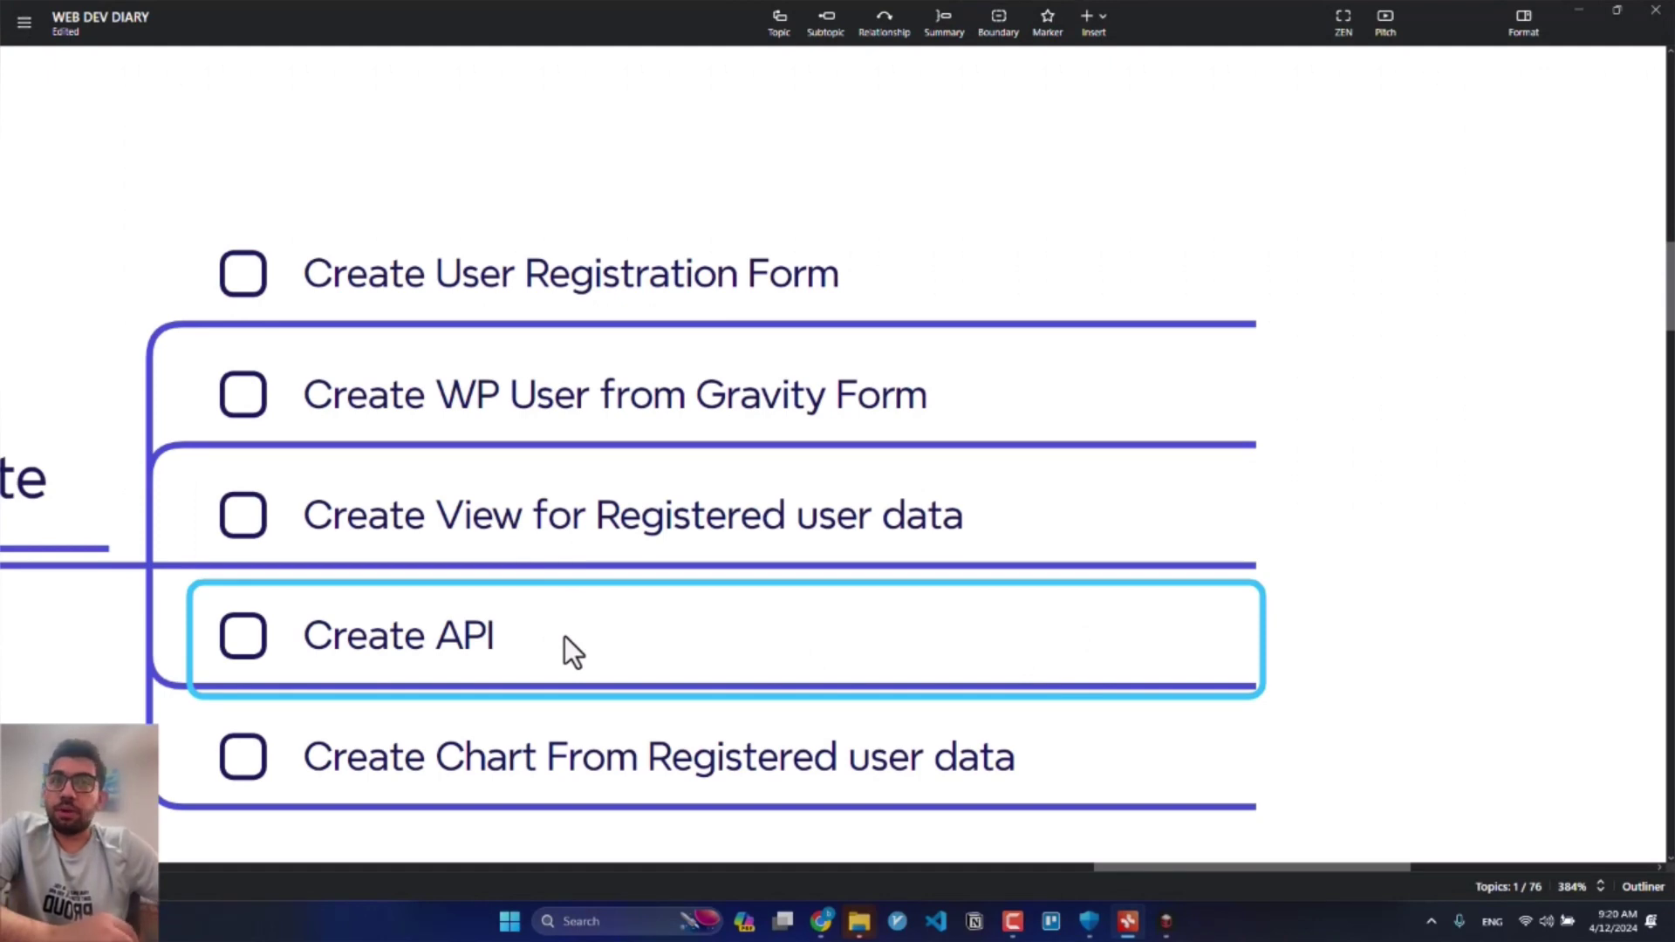
click(232, 613)
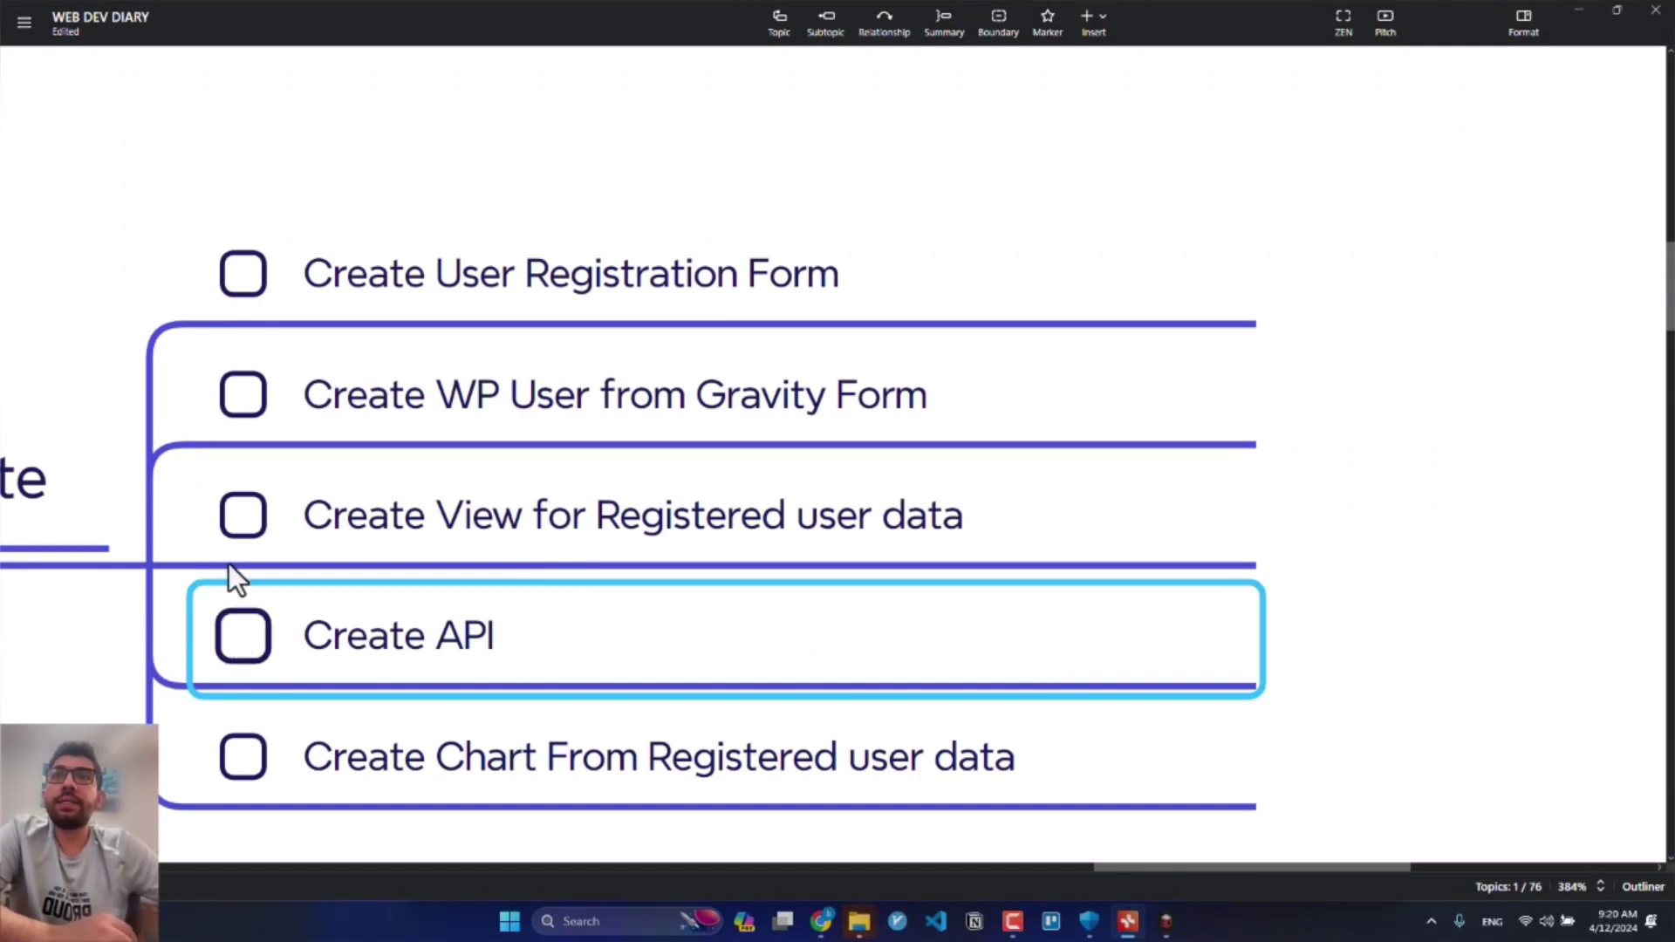
click(233, 532)
click(247, 394)
click(241, 290)
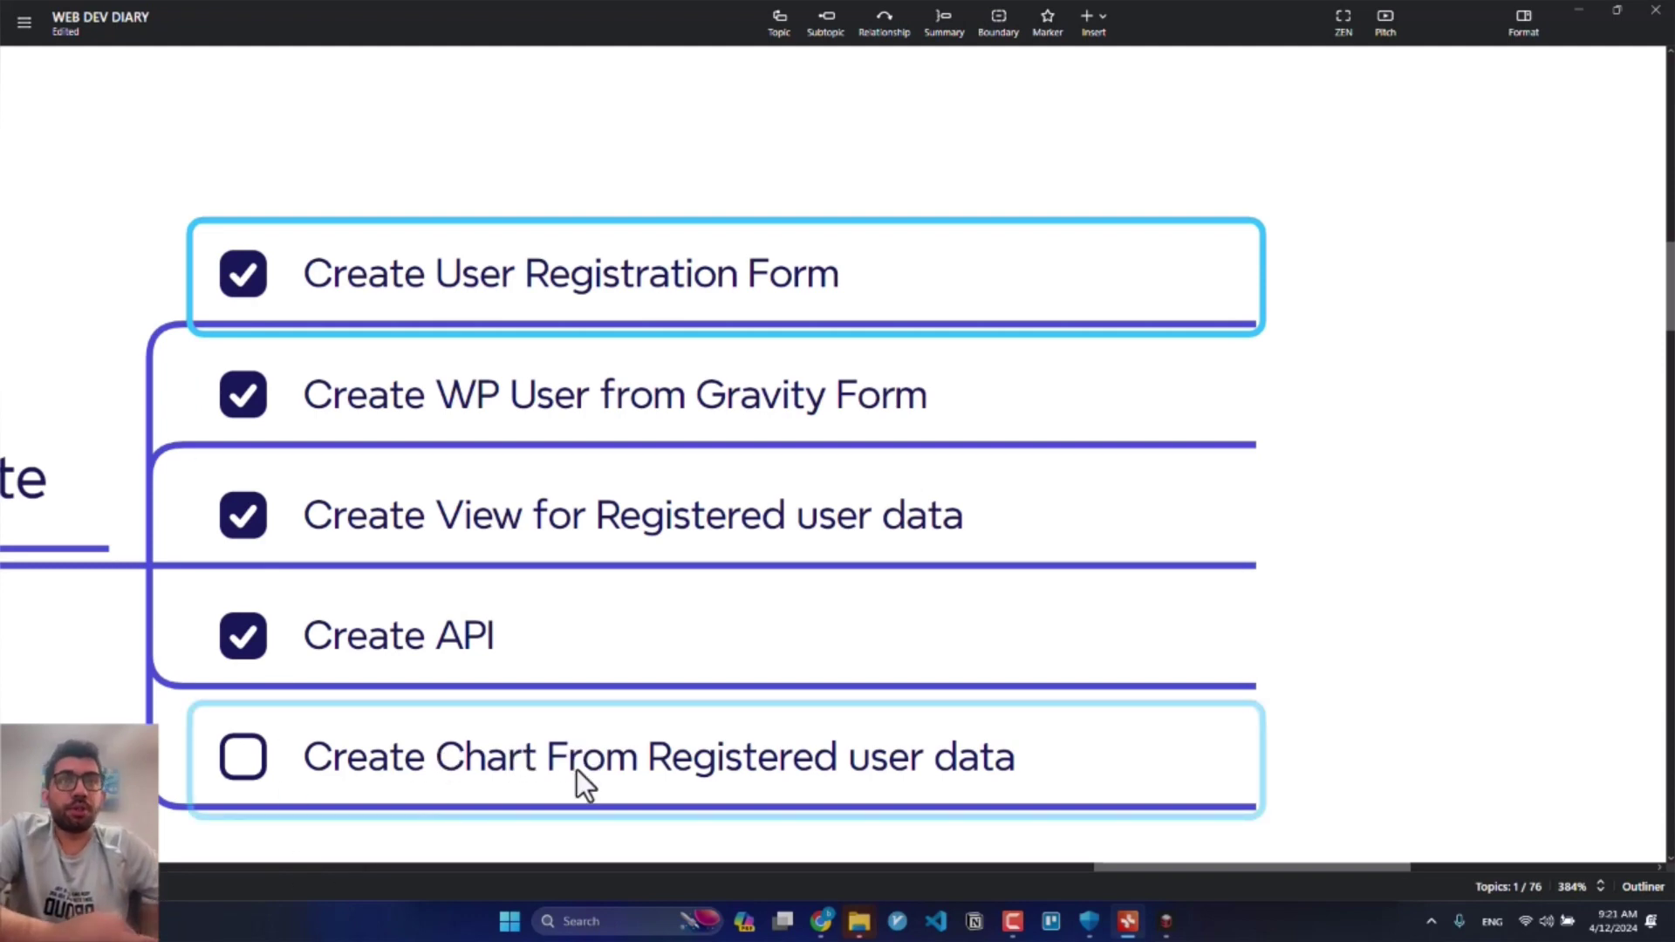
click(1571, 12)
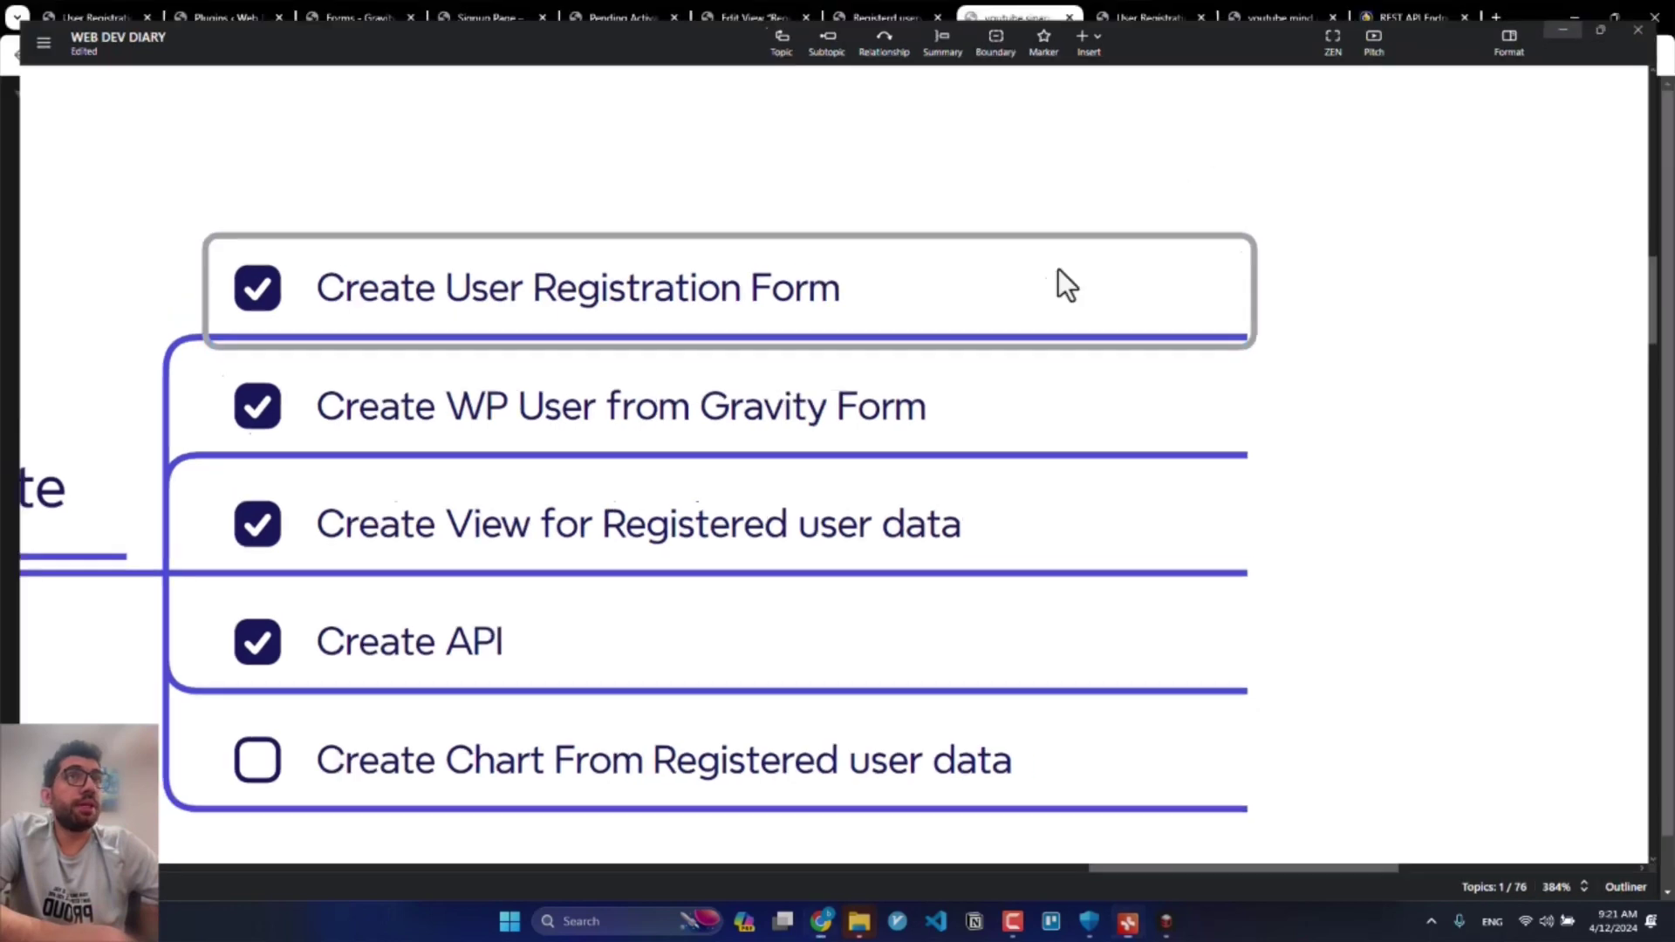
click(1495, 17)
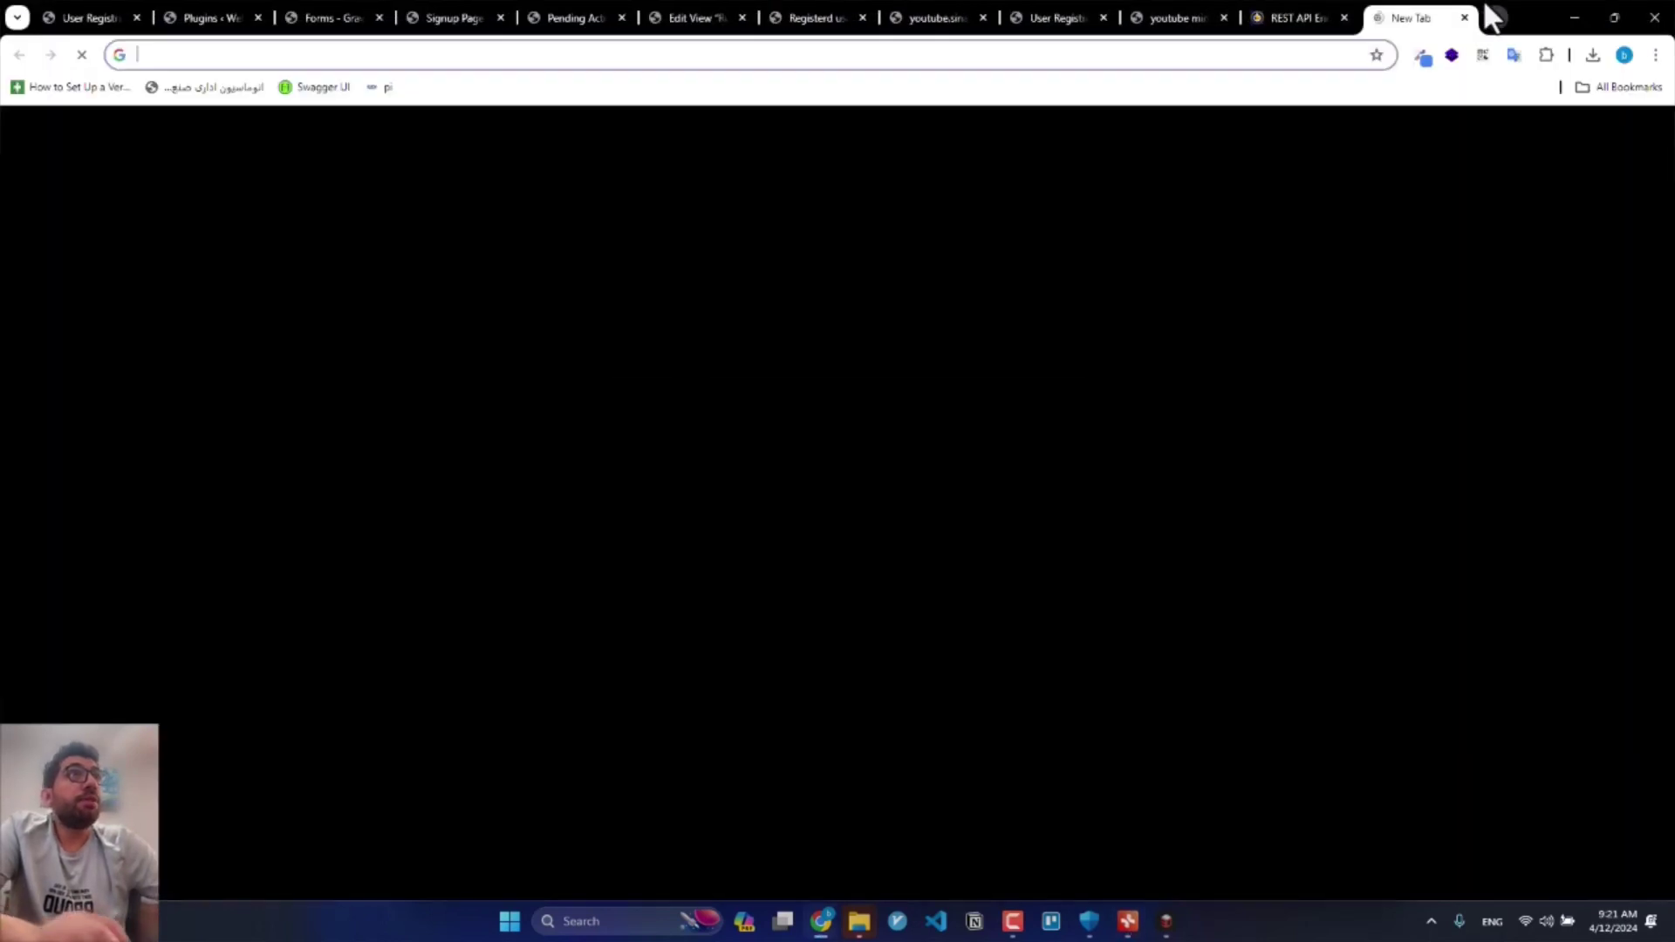
Step: Search for gfchart and scroll through the gfchart.com homepage's reporting features
text(c)
key(BackSpace)
key(BackSpace)
text(gfchart)
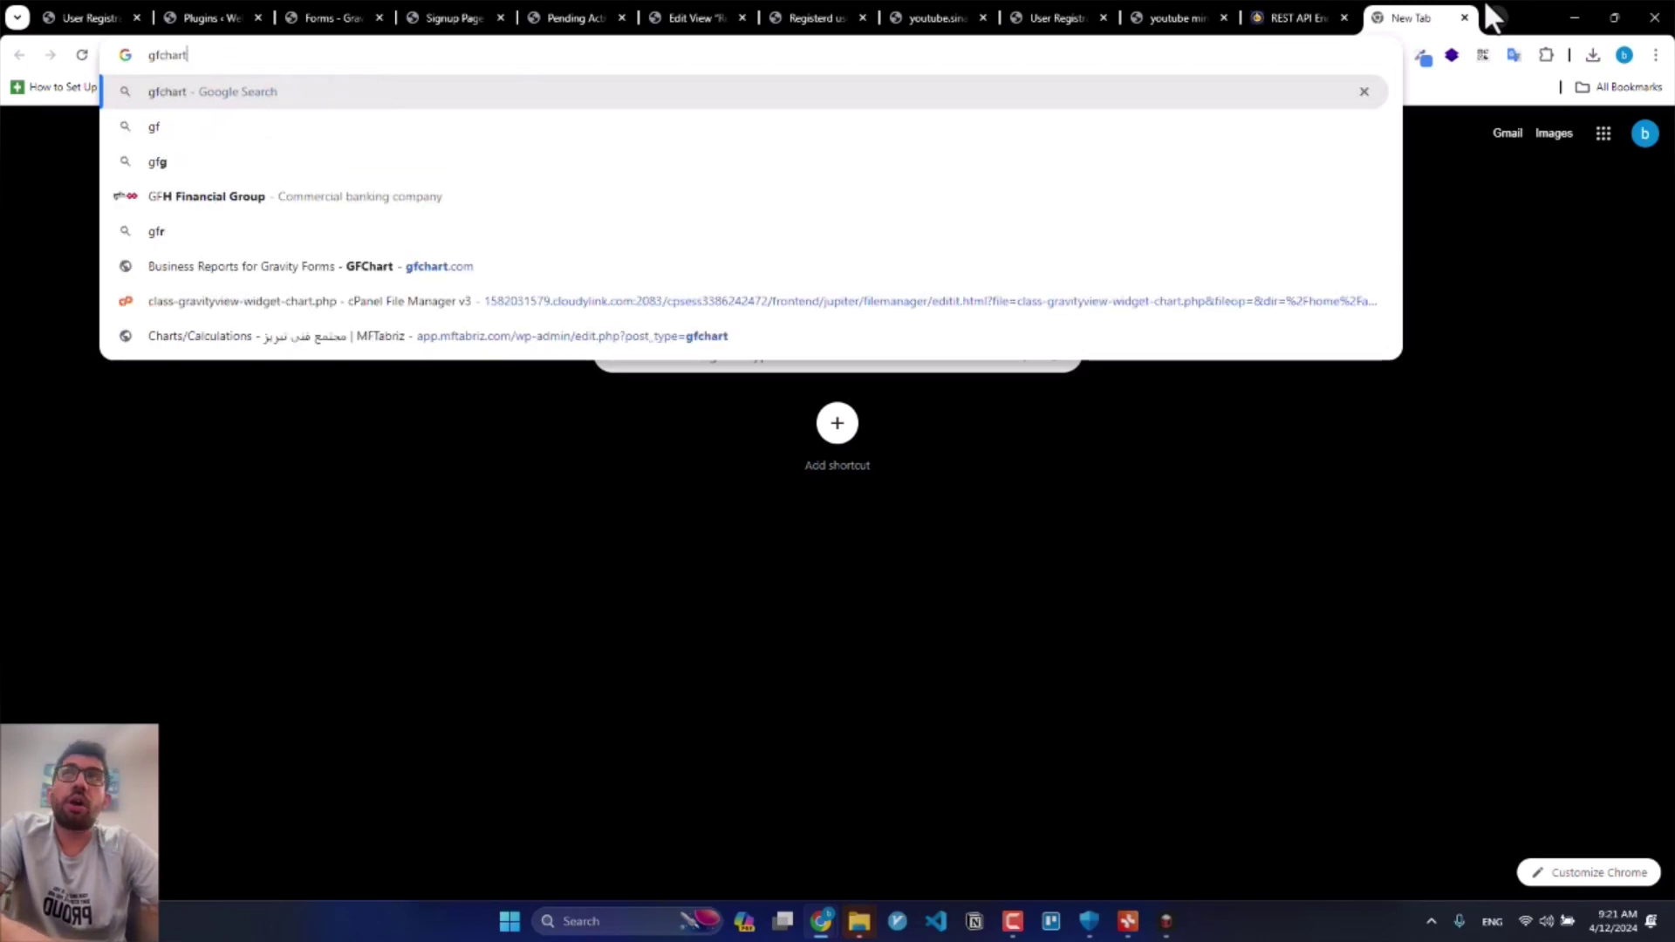
key(Return)
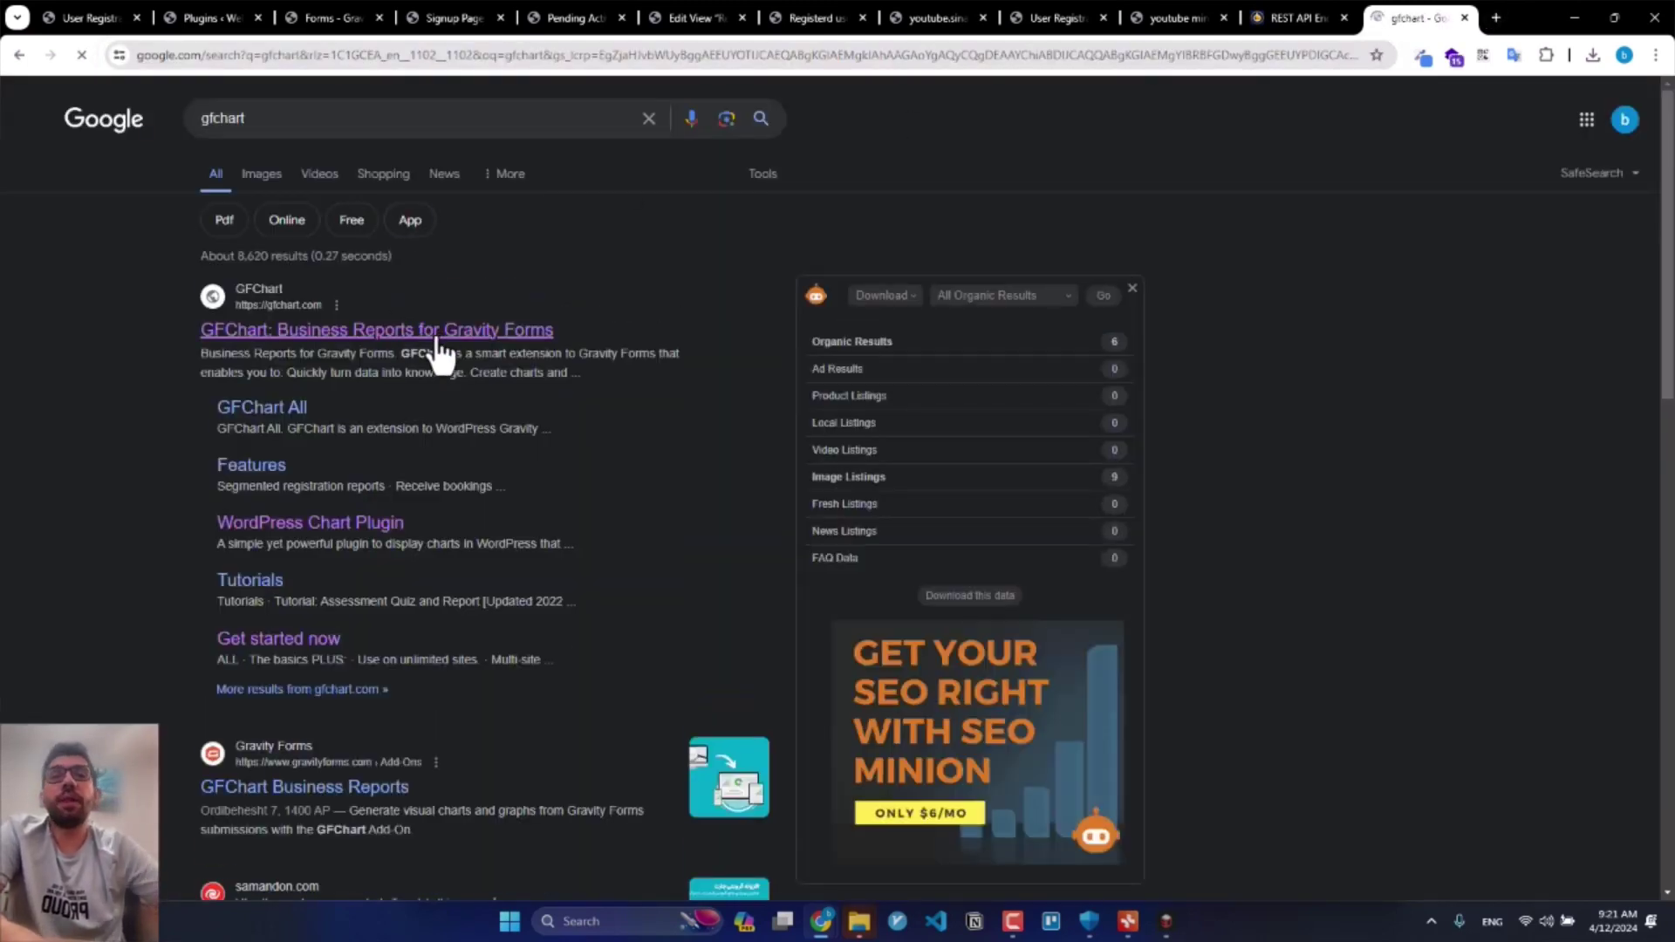
click(438, 339)
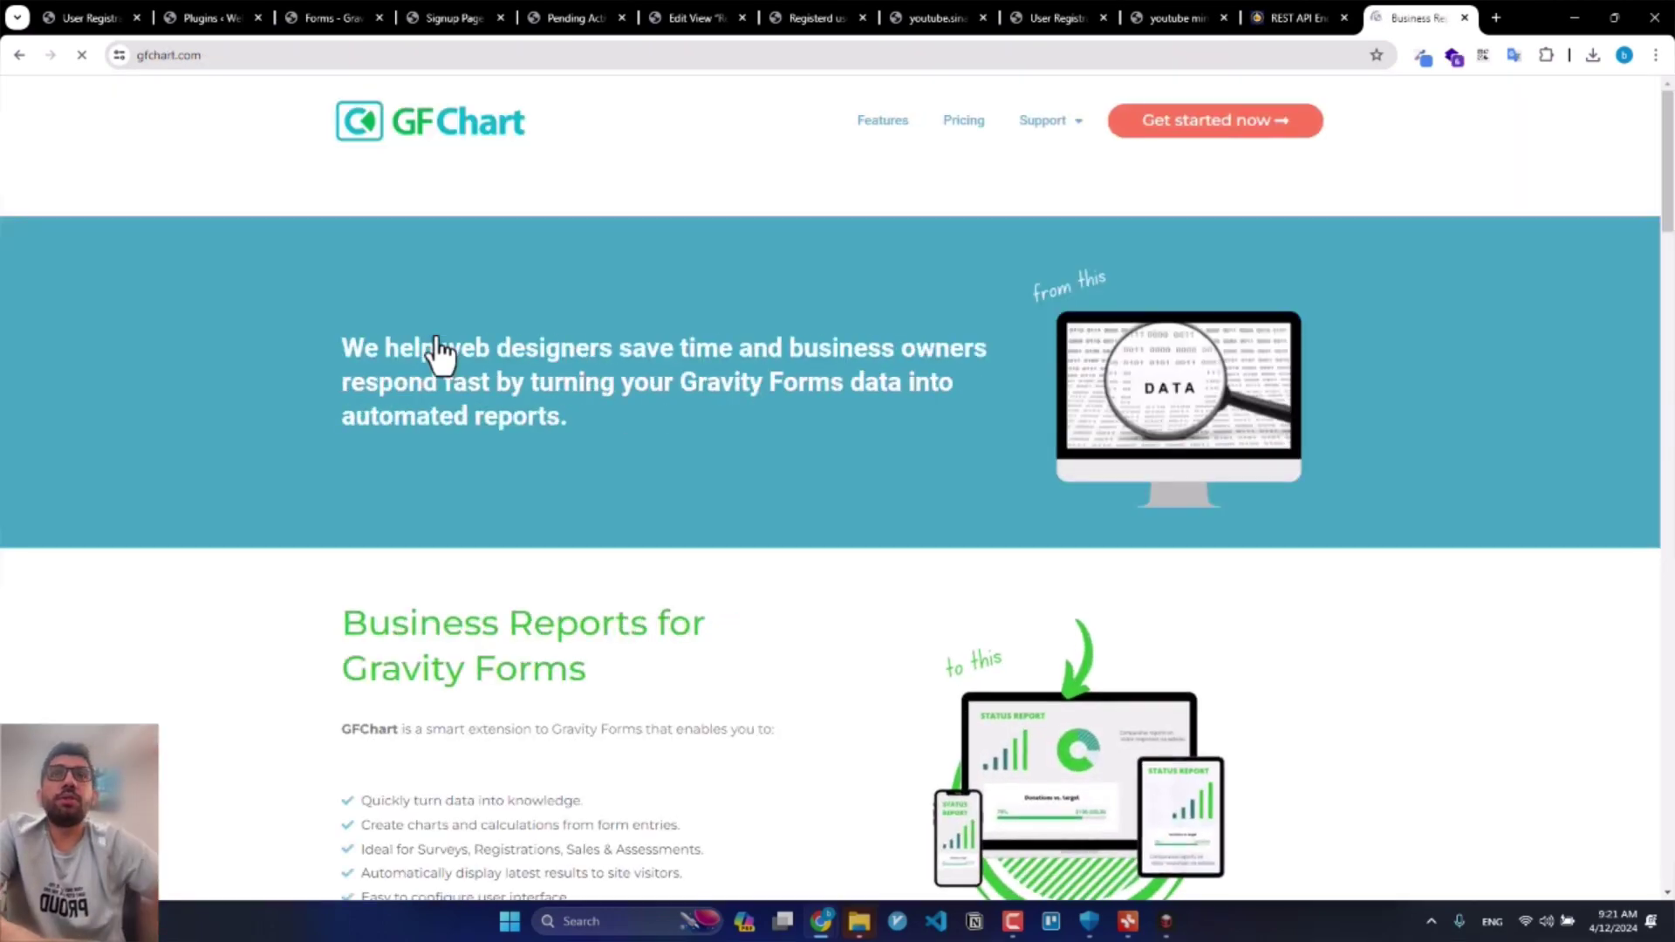
scroll(486, 198, down, 9)
scroll(766, 471, down, 10)
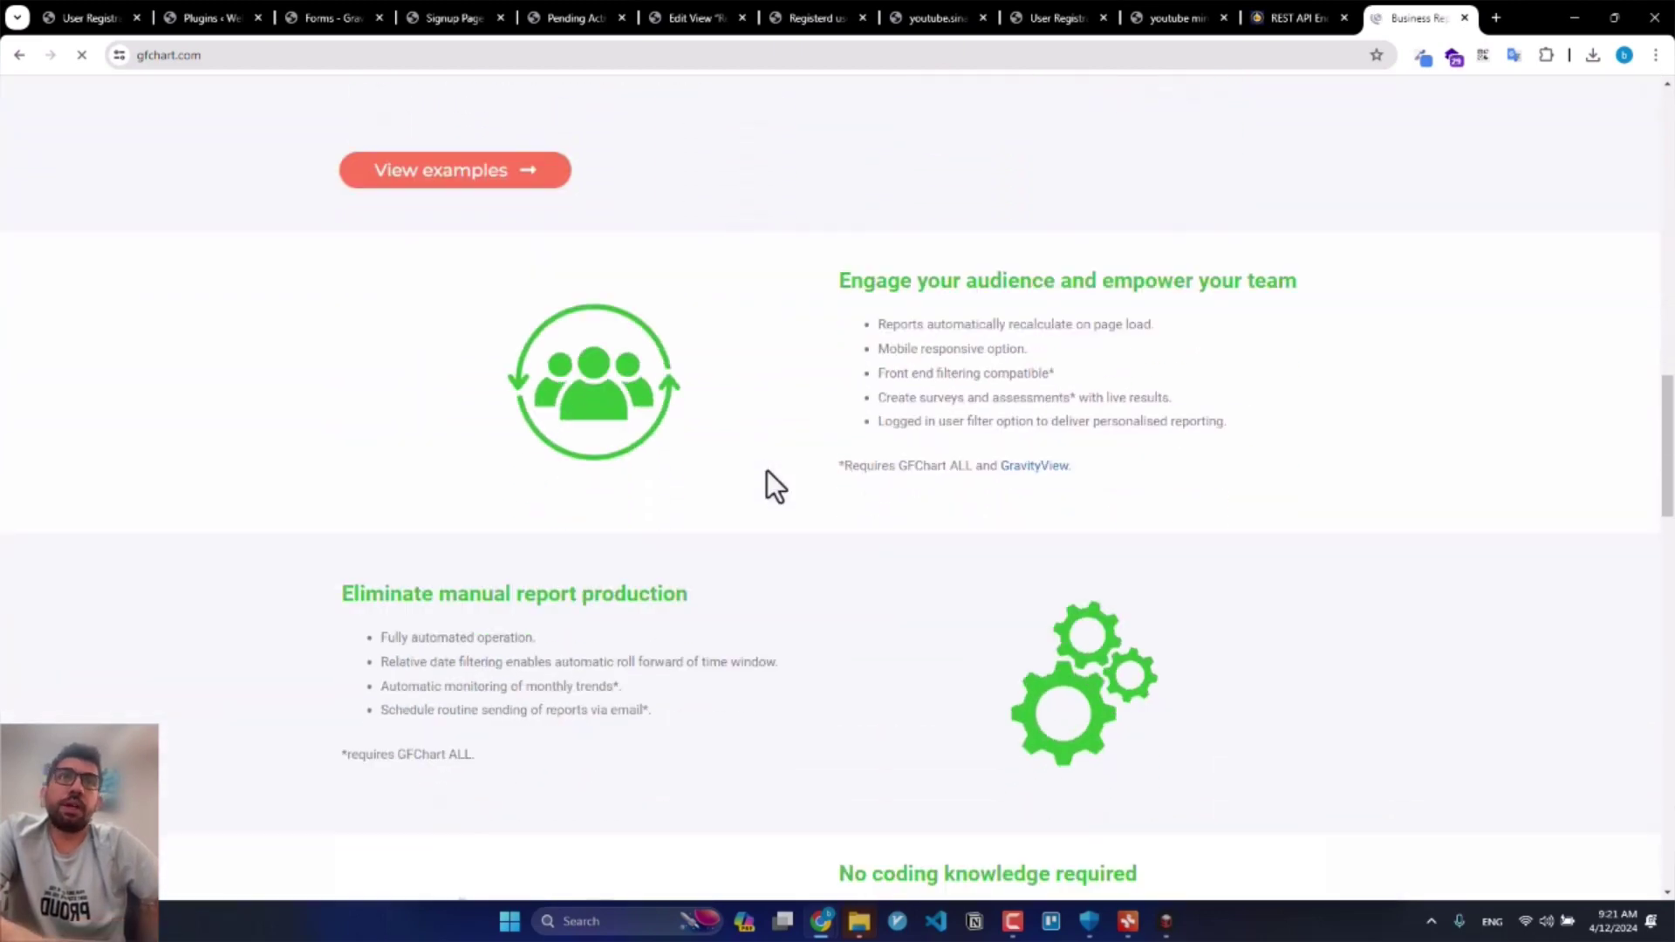
scroll(767, 471, down, 5)
scroll(762, 484, down, 4)
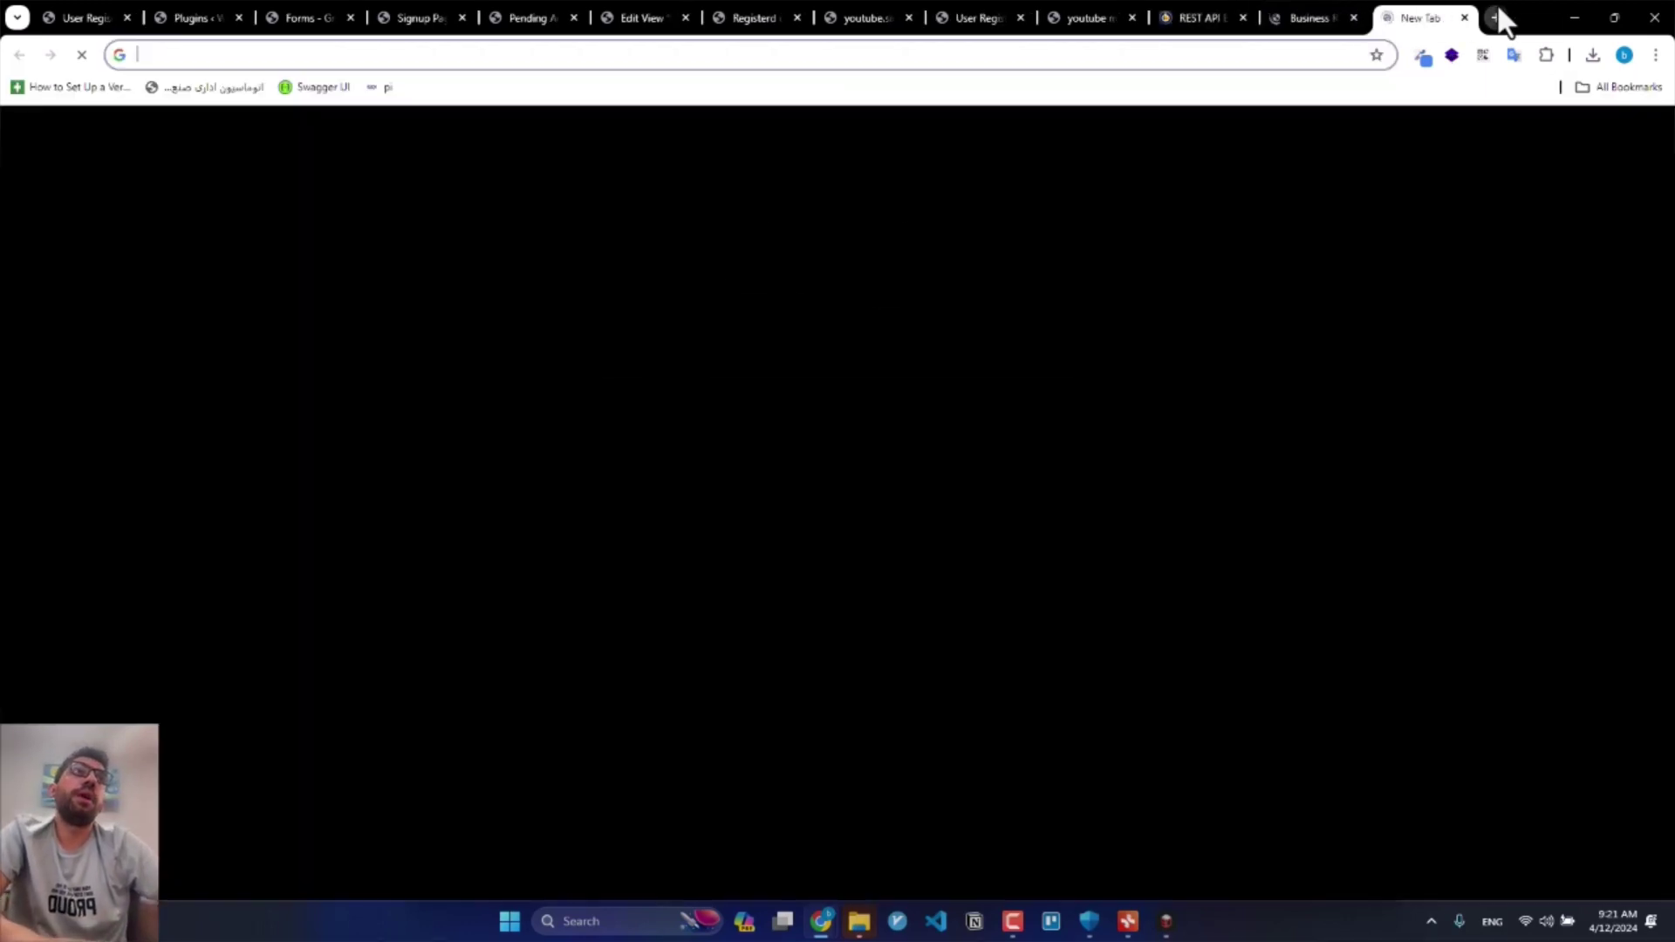
Step: In a new tab, search chartjs and go to the chartjs.org Samples section
click(1497, 17)
text(chartjs)
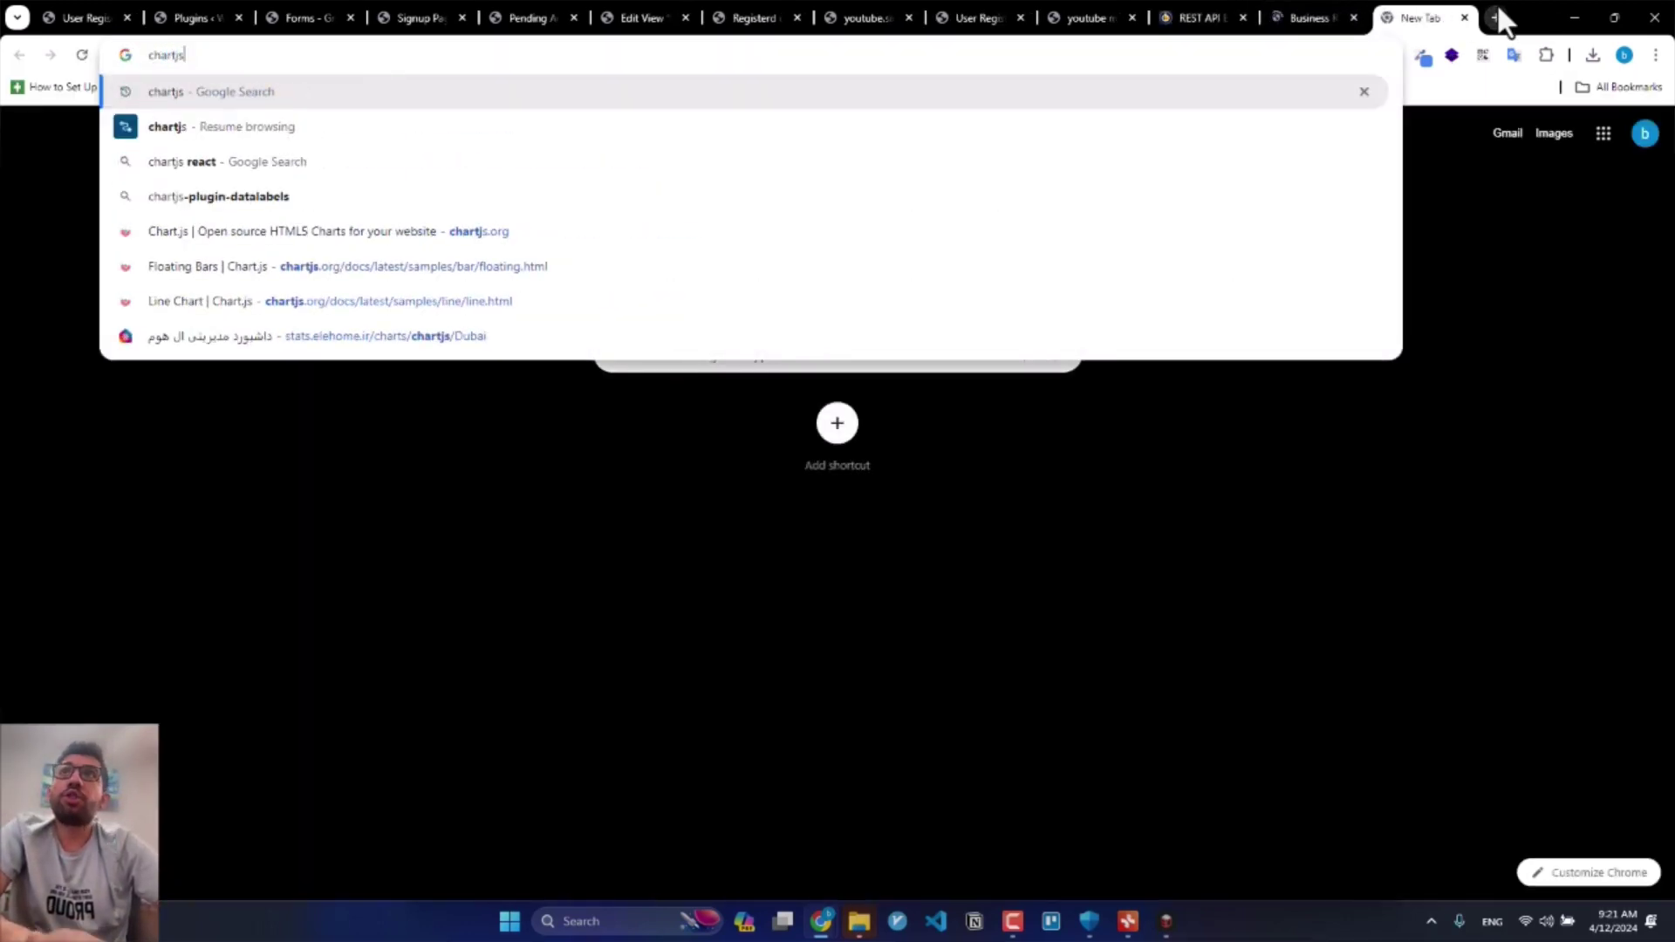
key(Return)
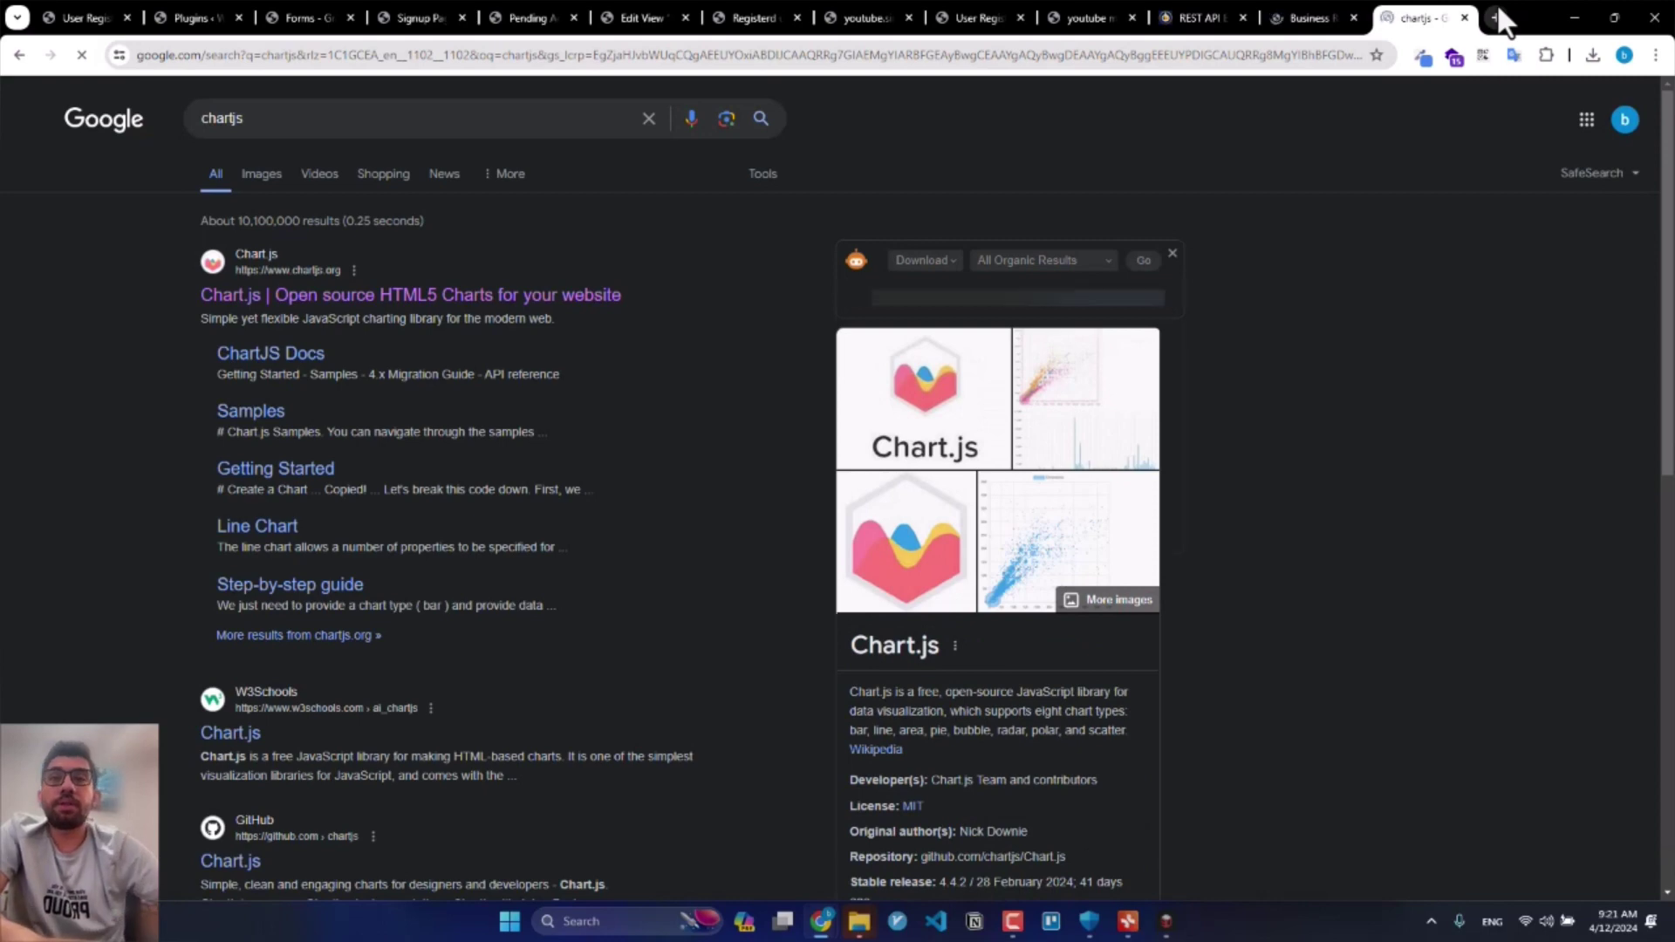
click(472, 296)
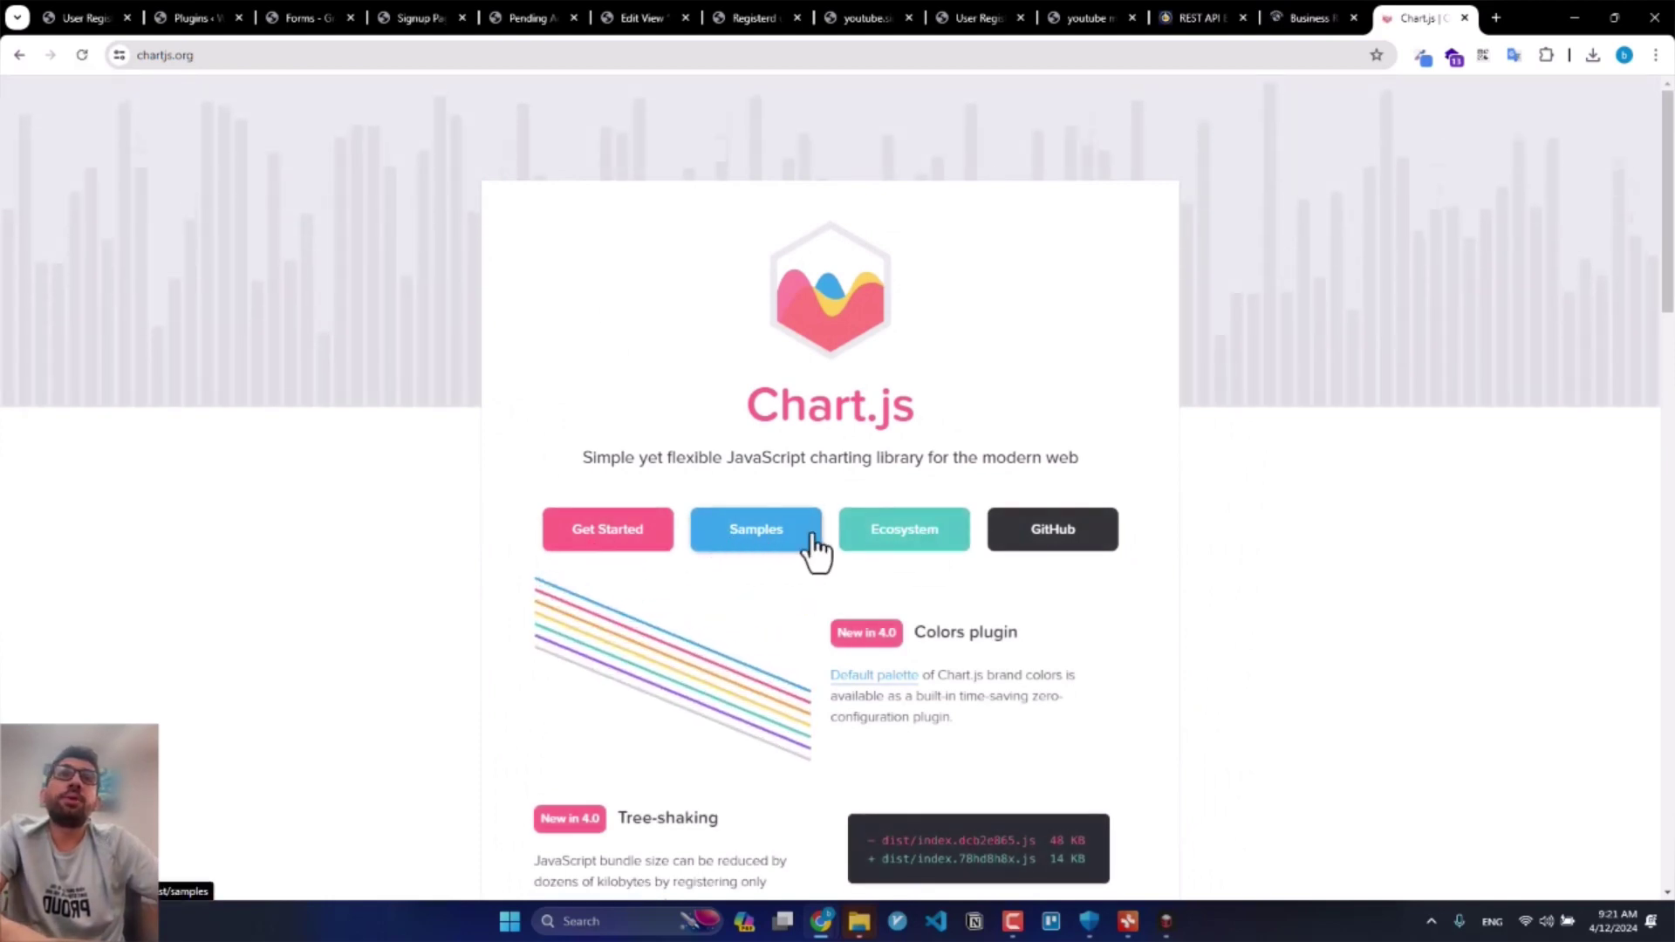
click(736, 541)
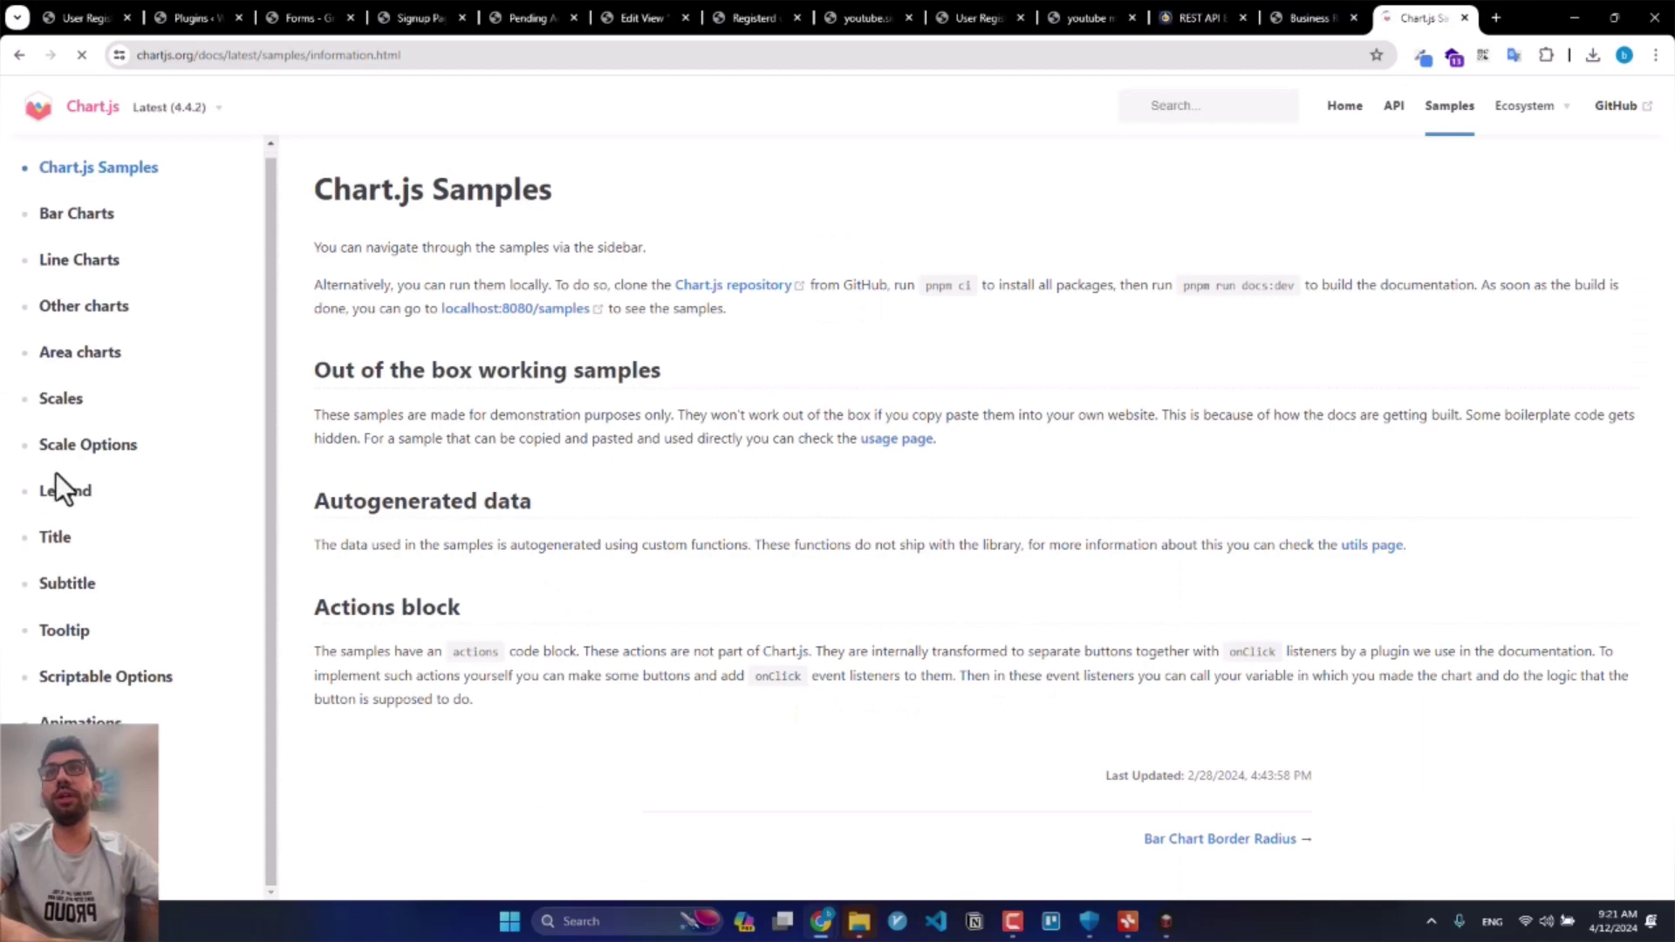
Step: View the Bar Charts sample 'Stacked Bar Chart with Groups'
click(72, 316)
click(57, 269)
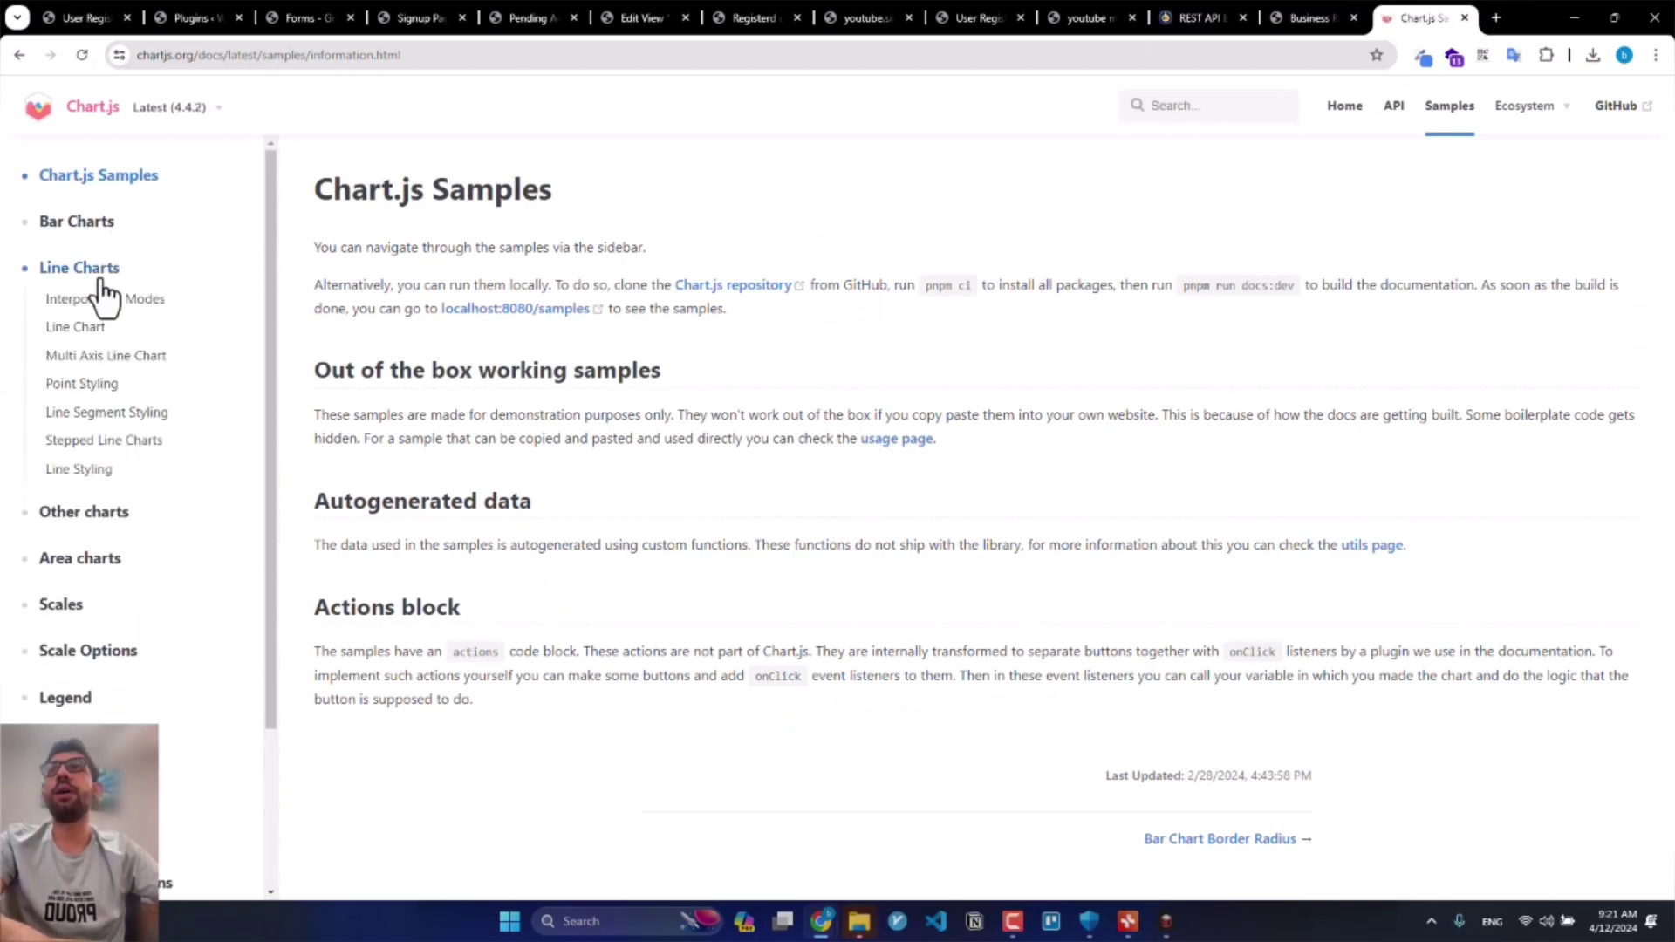
click(99, 229)
click(113, 366)
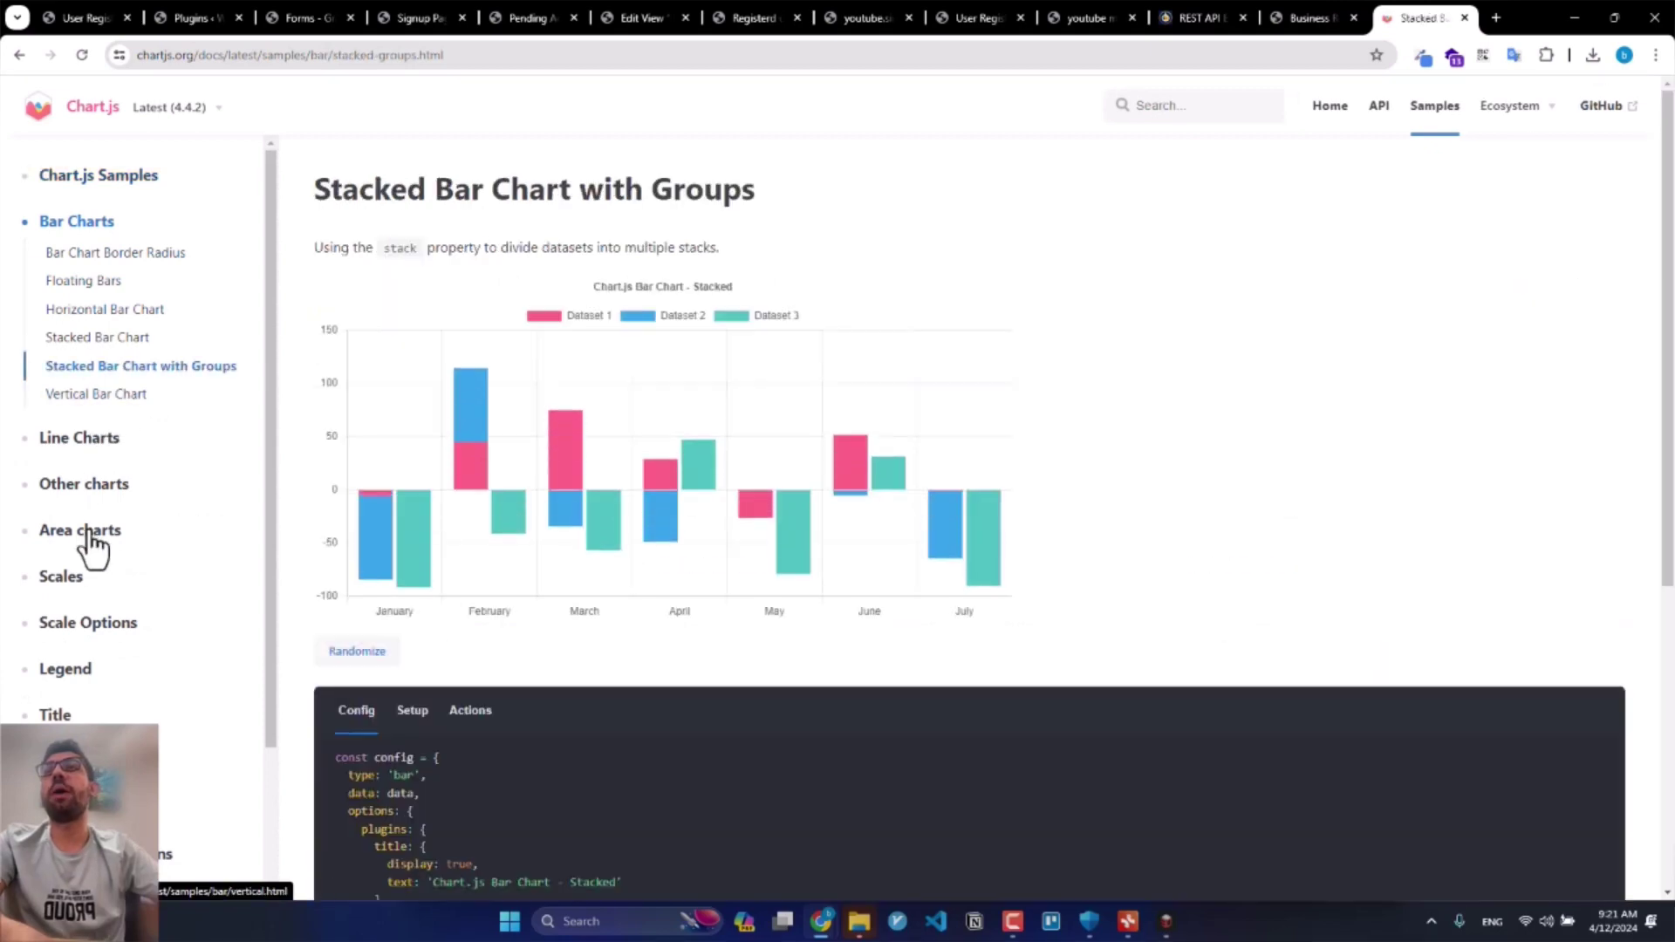
Step: Open the Scales sample 'Linear Scale - Suggested Min-Max' and scroll through its config
click(77, 580)
scroll(611, 541, down, 3)
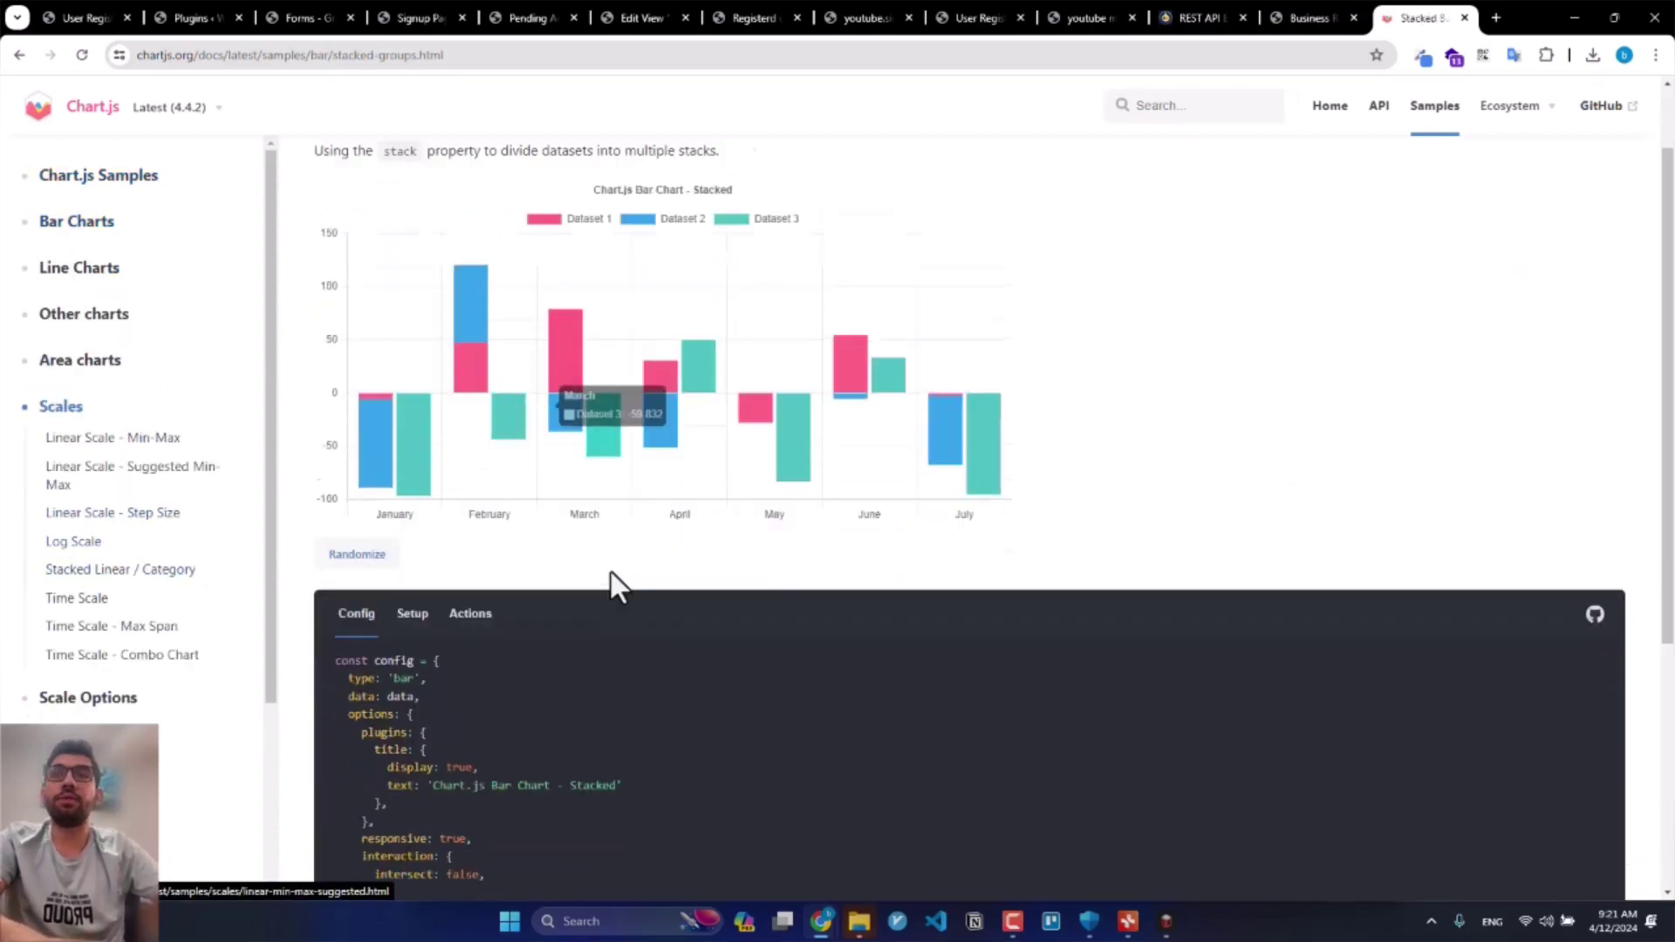
scroll(527, 673, down, 2)
scroll(523, 658, up, 2)
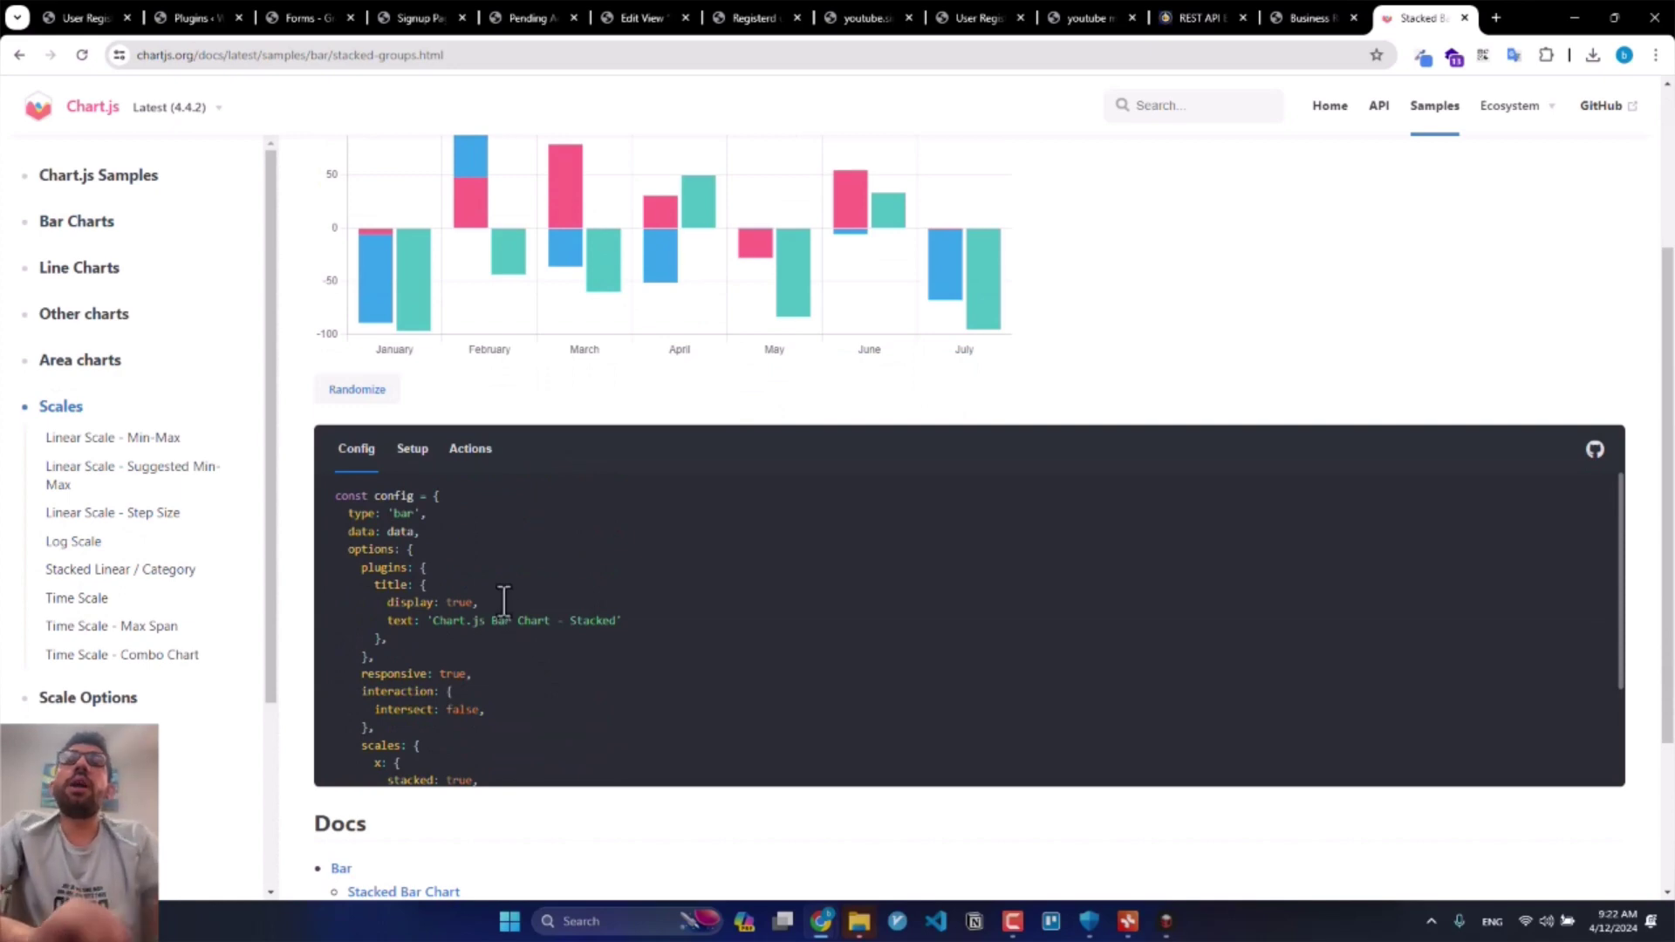
click(96, 480)
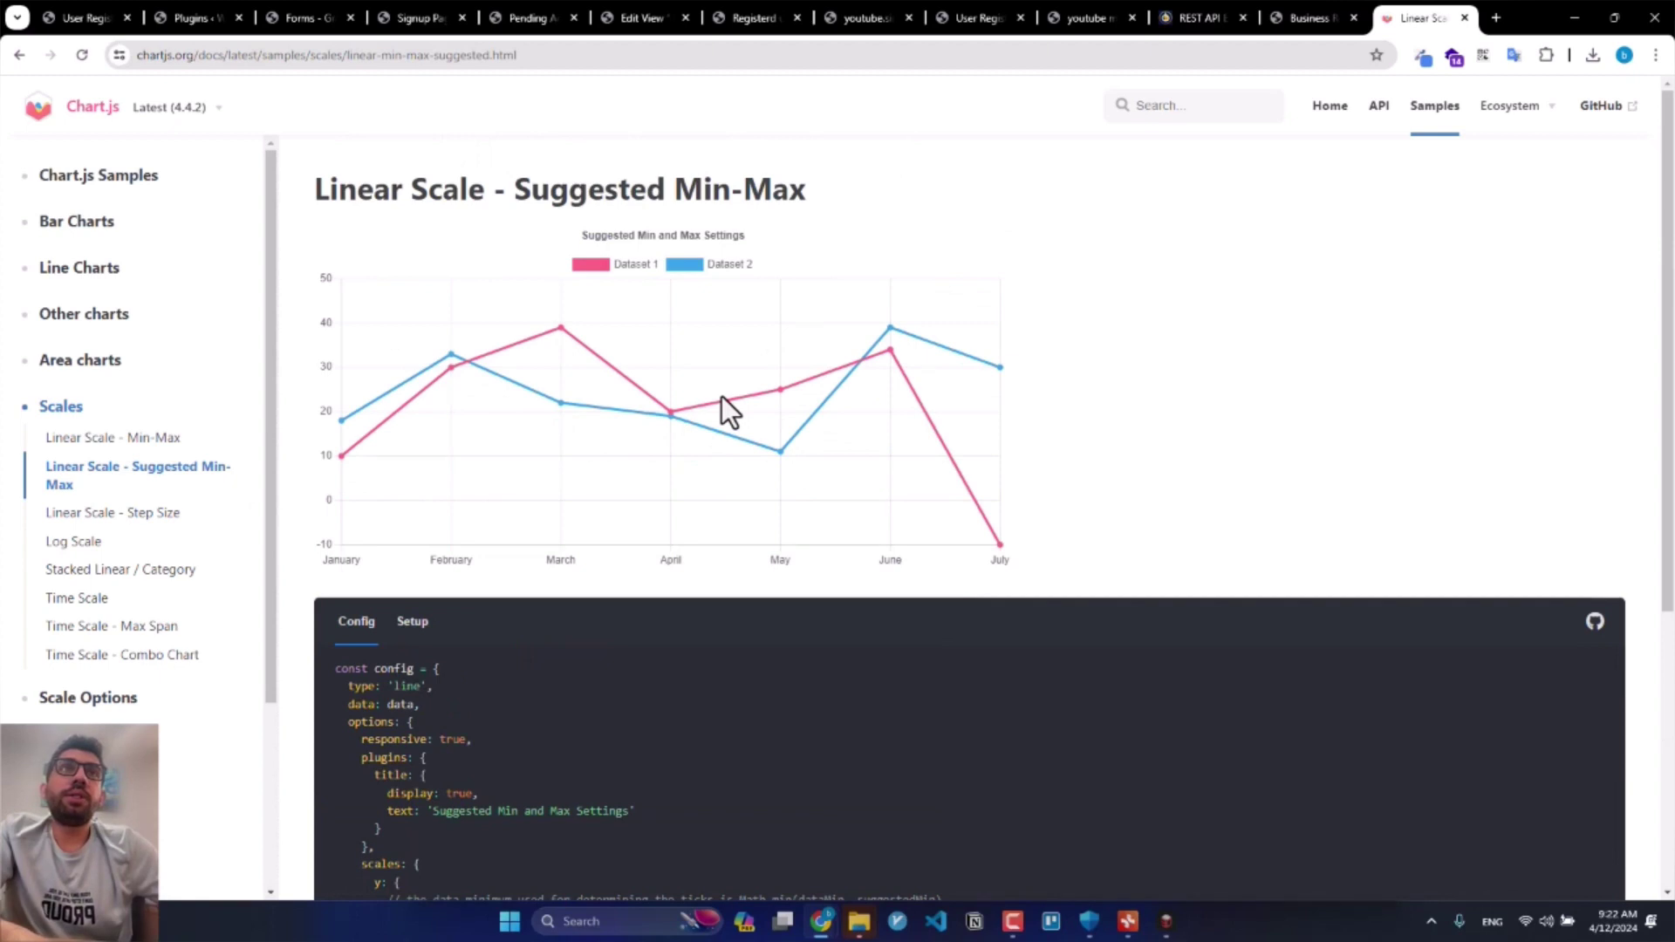
scroll(689, 410, down, 3)
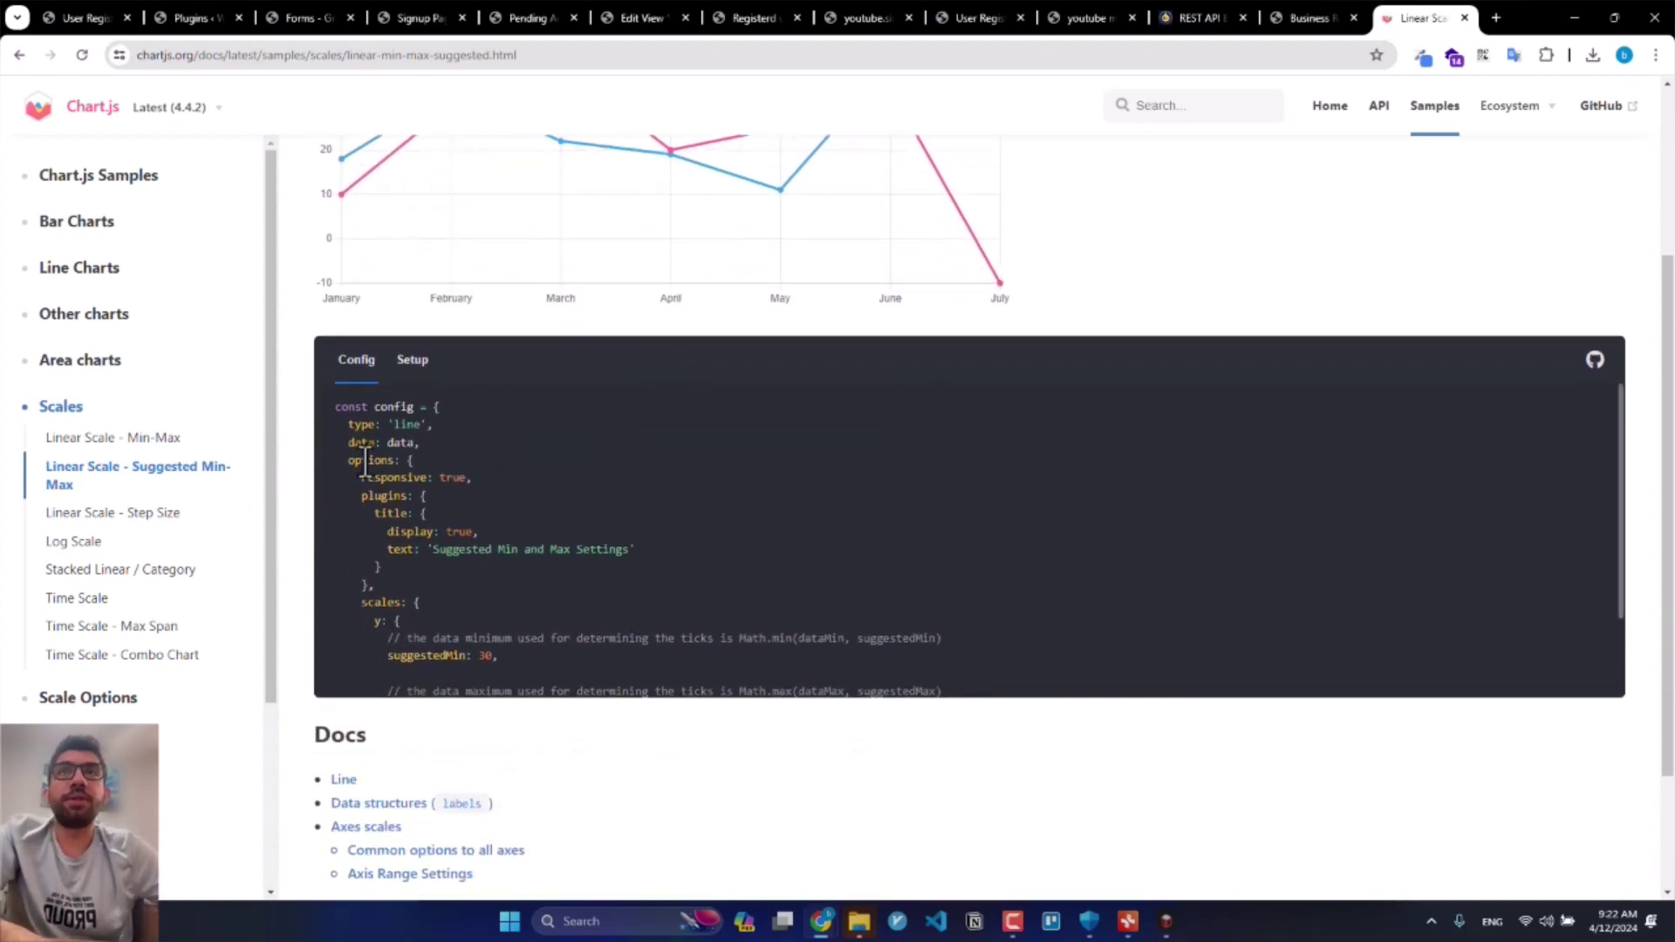
Step: Go back to the view 44 entries.json?limit=0 tab, scroll the JSON, then return to the WEB DEV DIARY mind map
click(1222, 18)
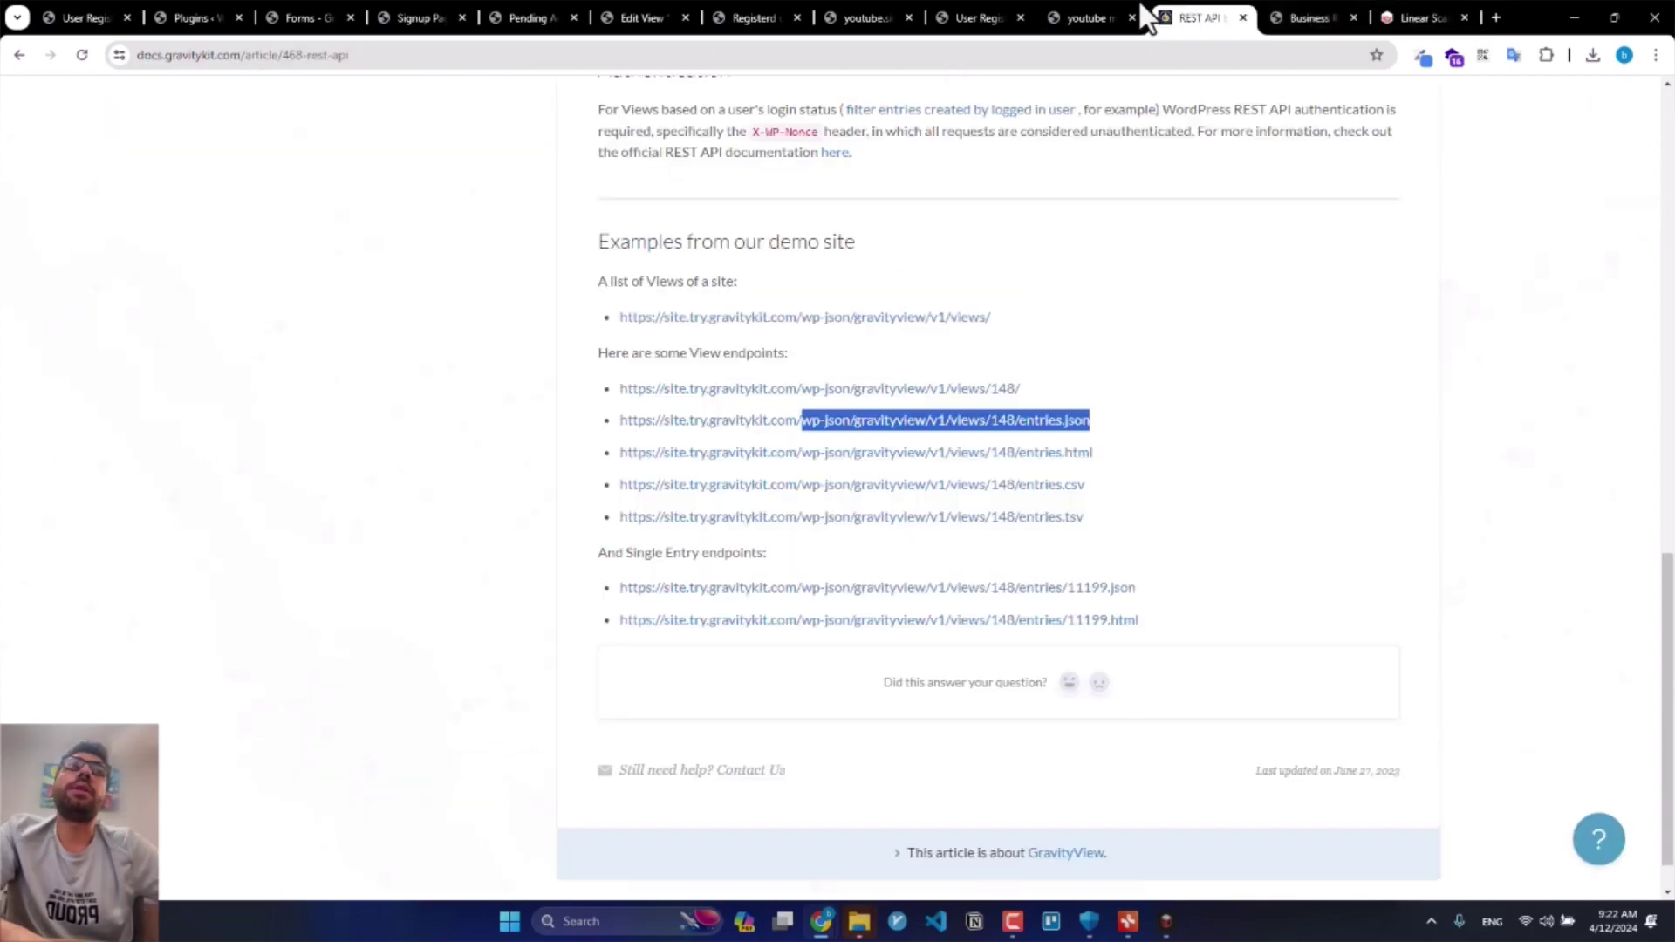
click(1086, 17)
click(994, 18)
click(868, 18)
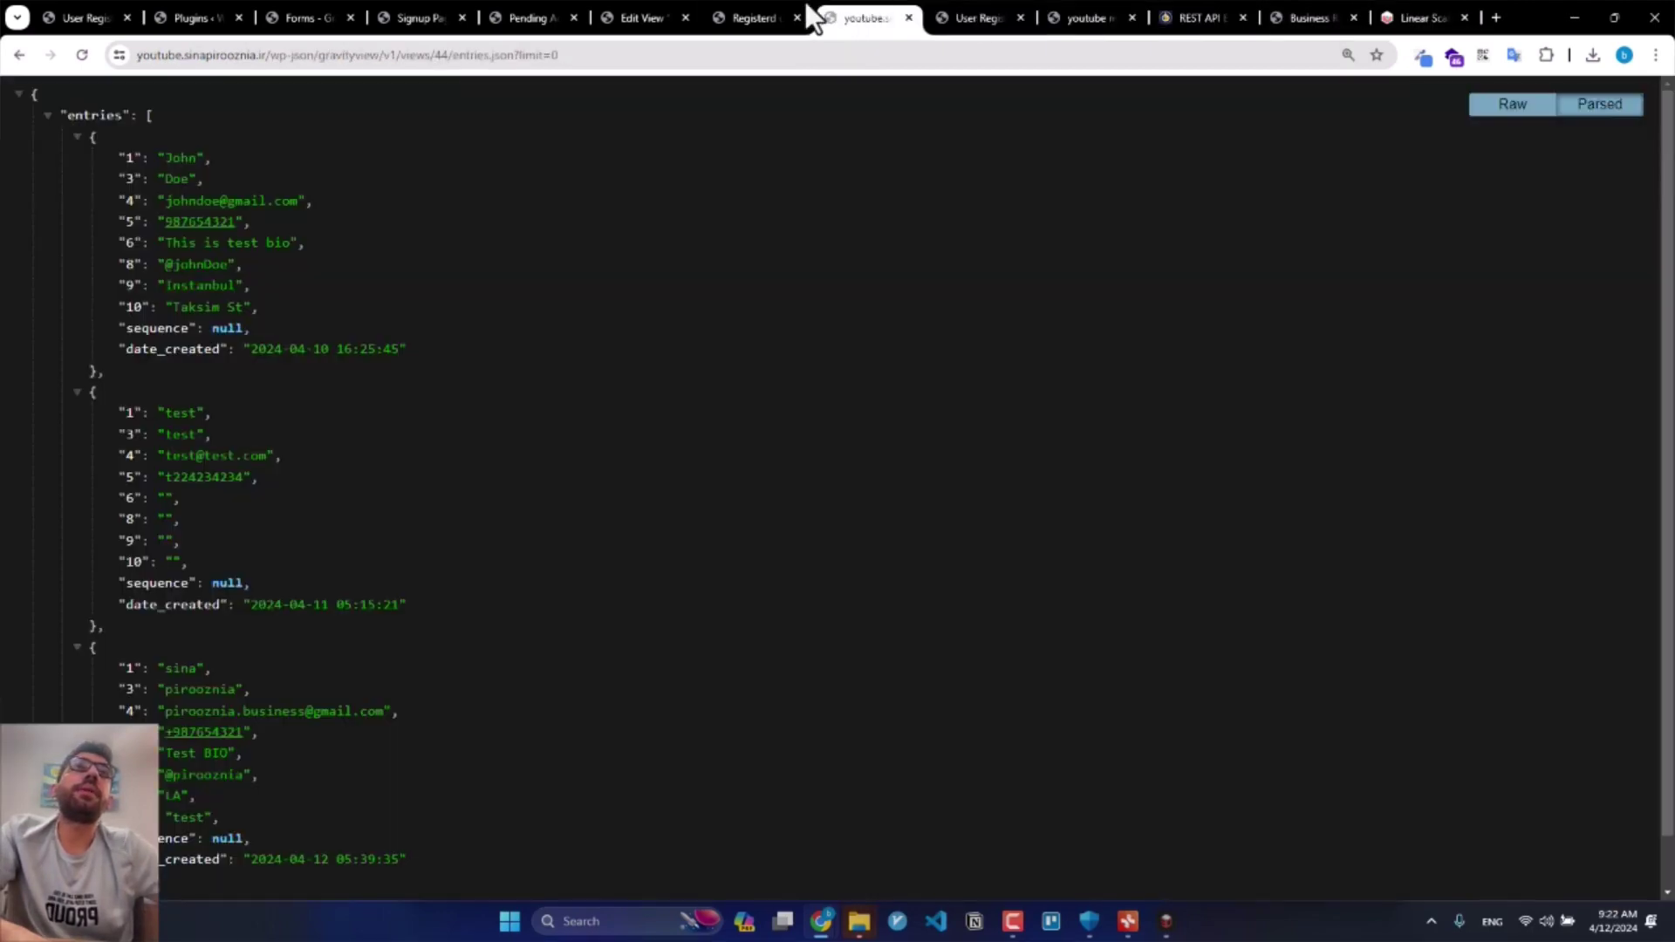
scroll(323, 405, down, 1)
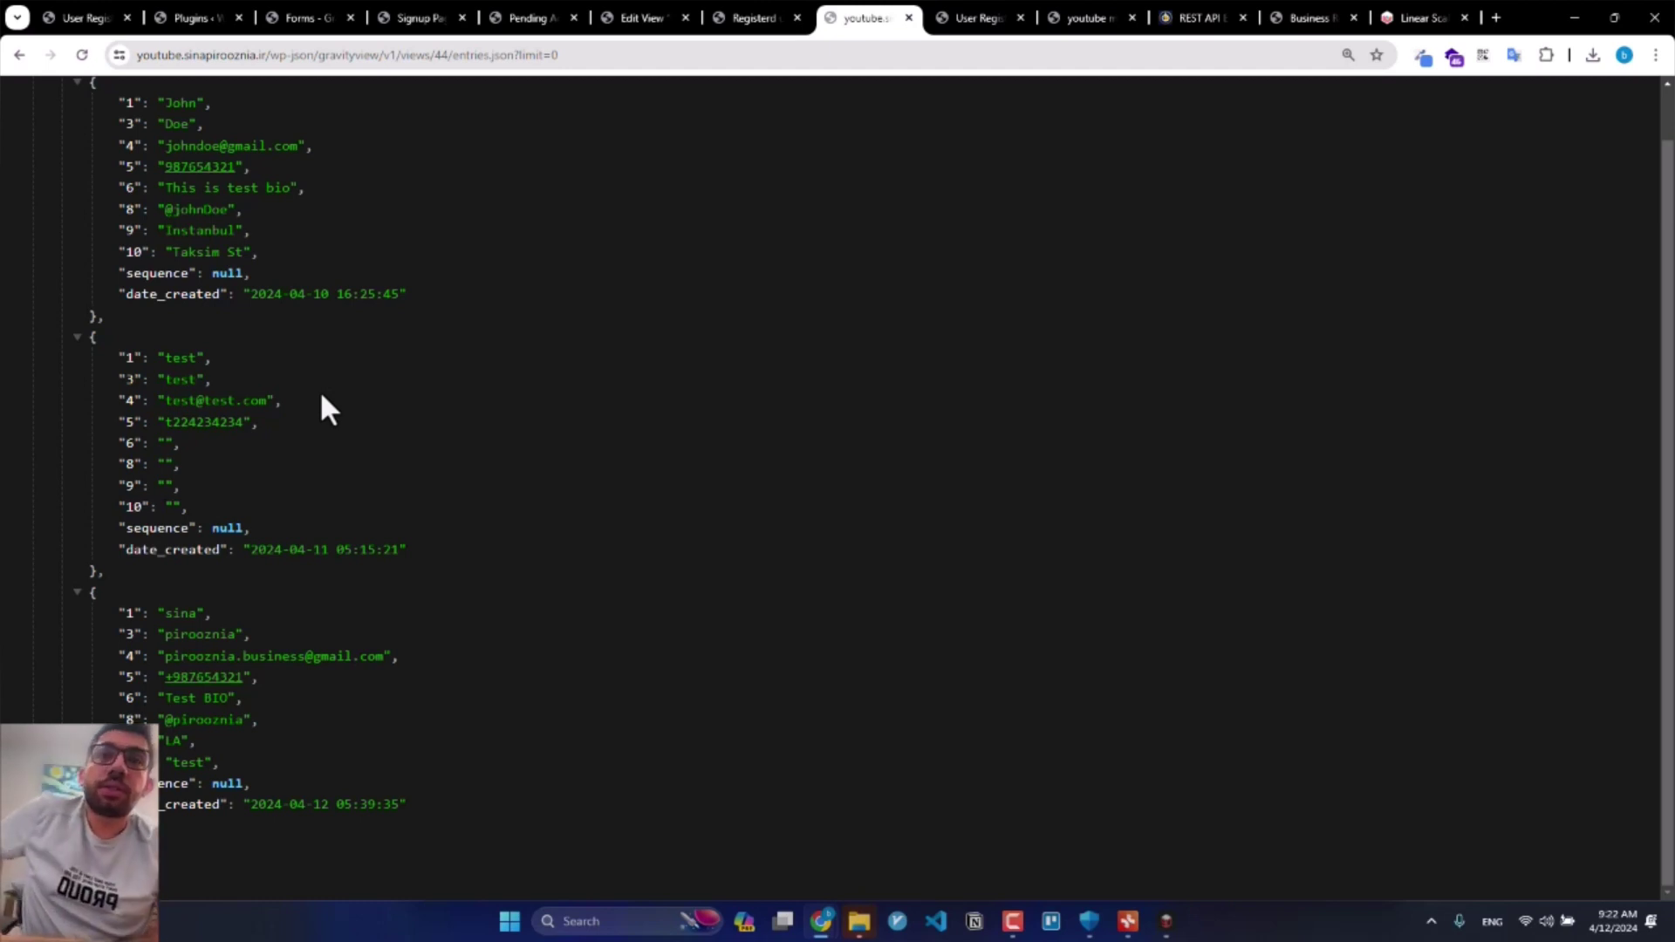
click(1128, 921)
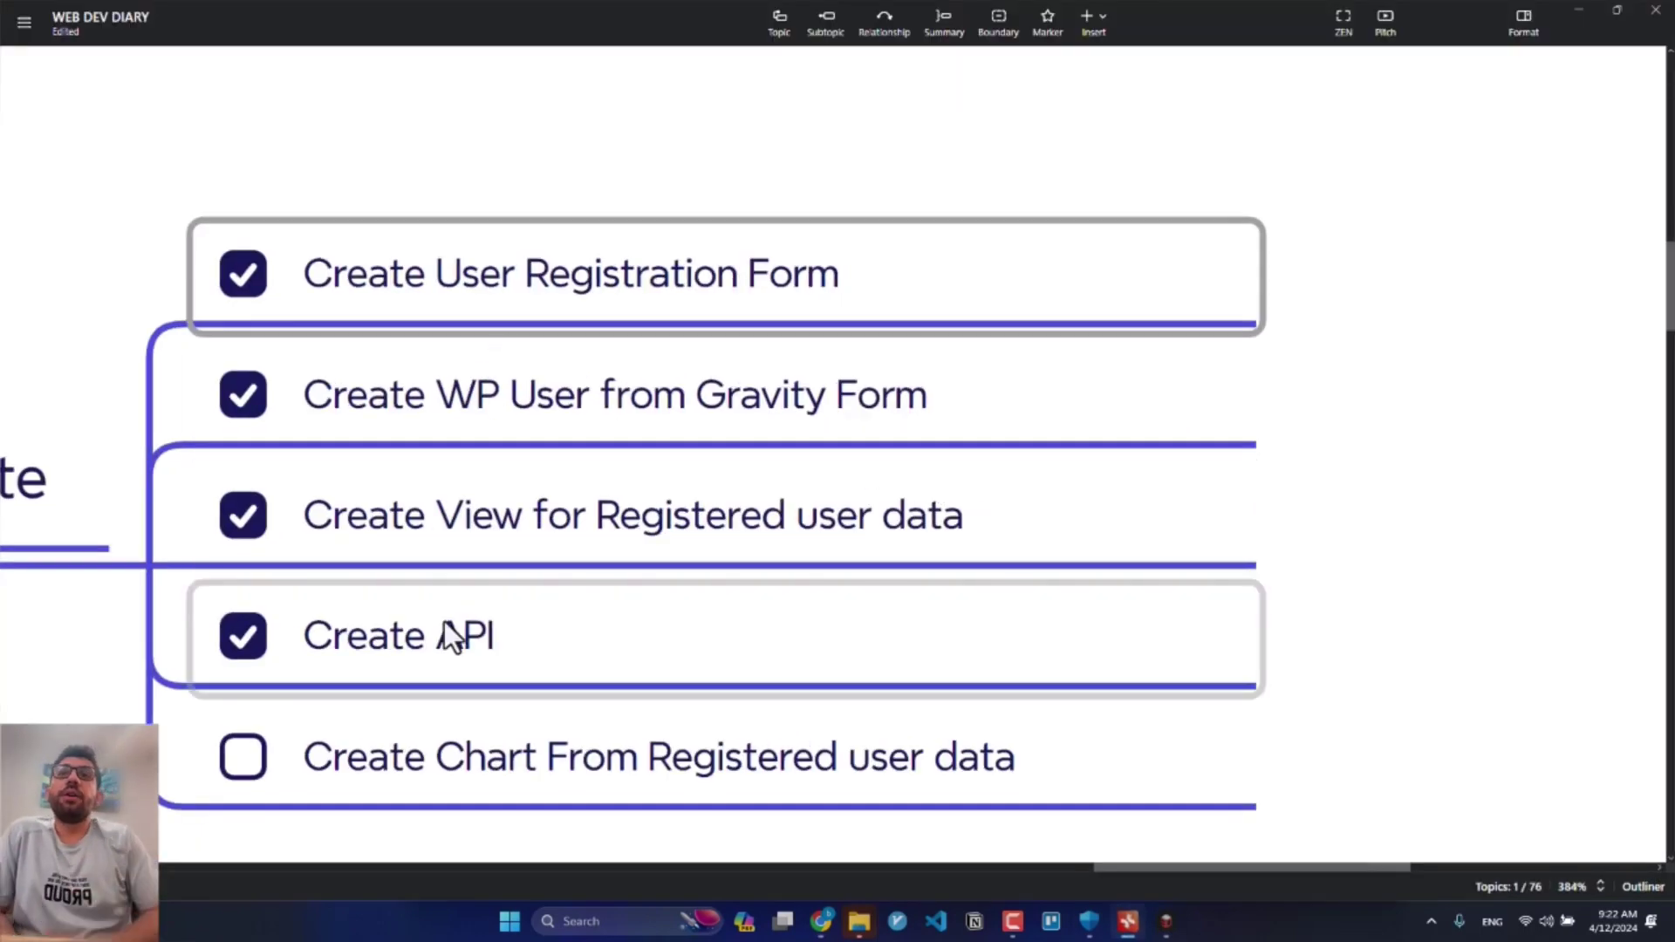